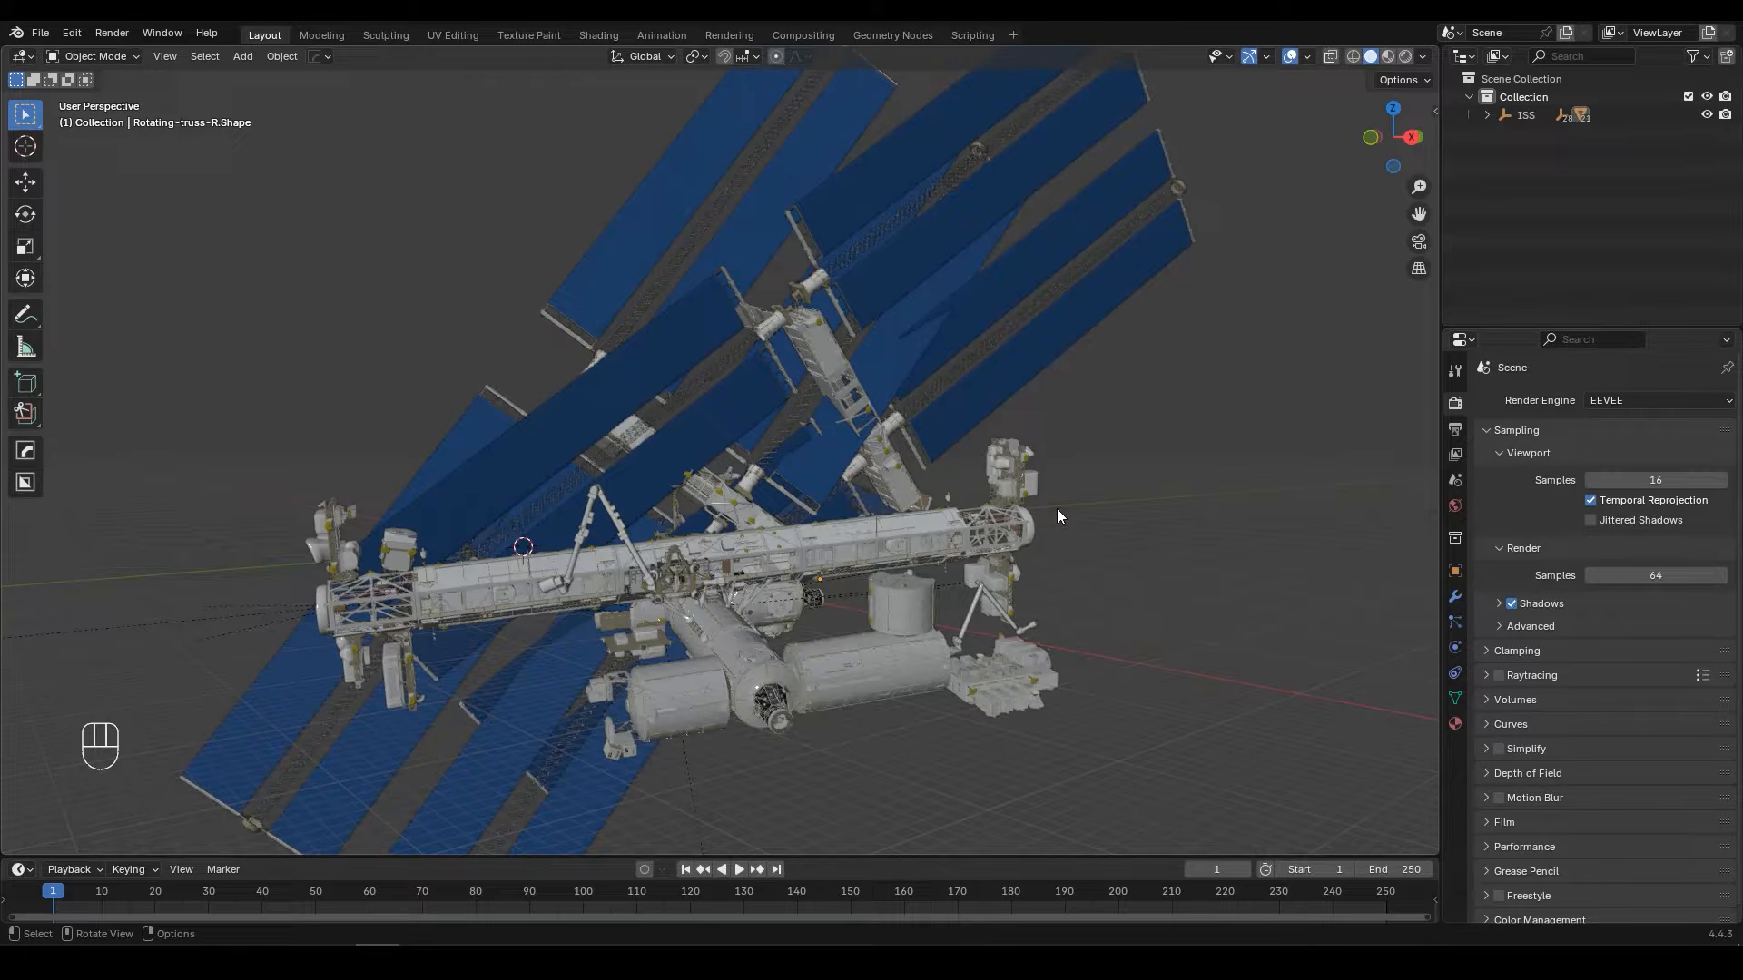
Step: Select the station's main body and open its mesh for editing at the spoked hub in the truss-end ring
scroll(610, 634, up, 3)
shift+middle_drag(610, 634, 1058, 461)
middle_drag(868, 481, 935, 465)
click(937, 465)
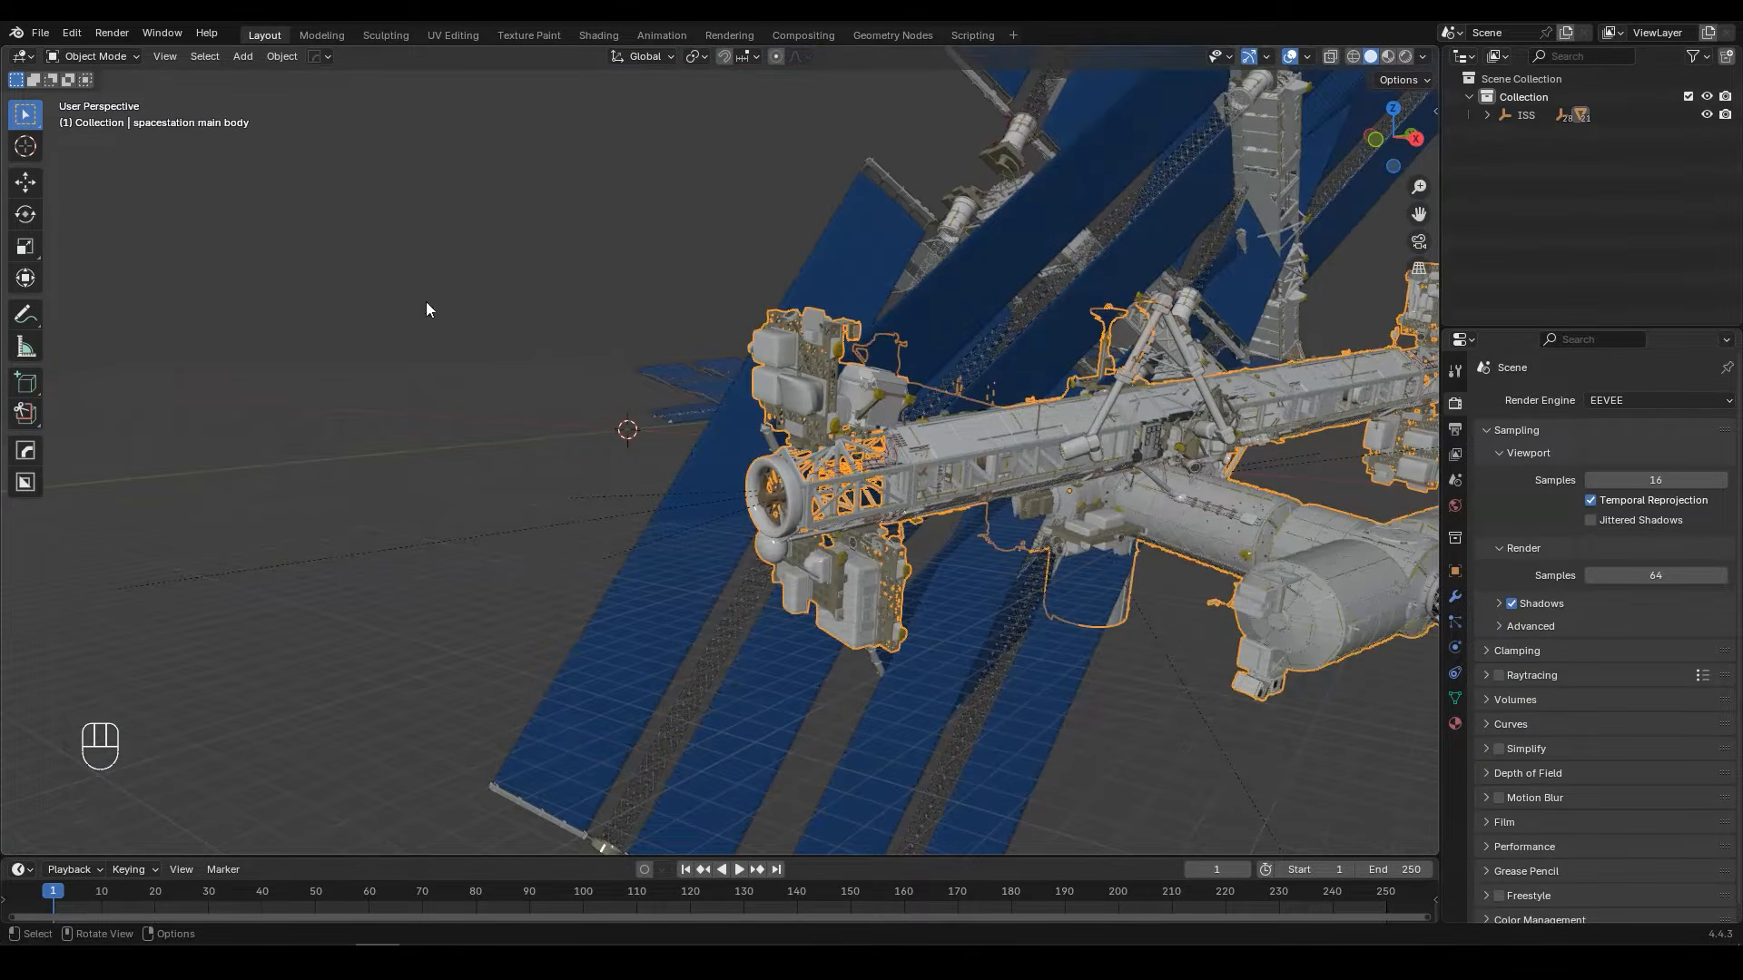
scroll(748, 532, up, 5)
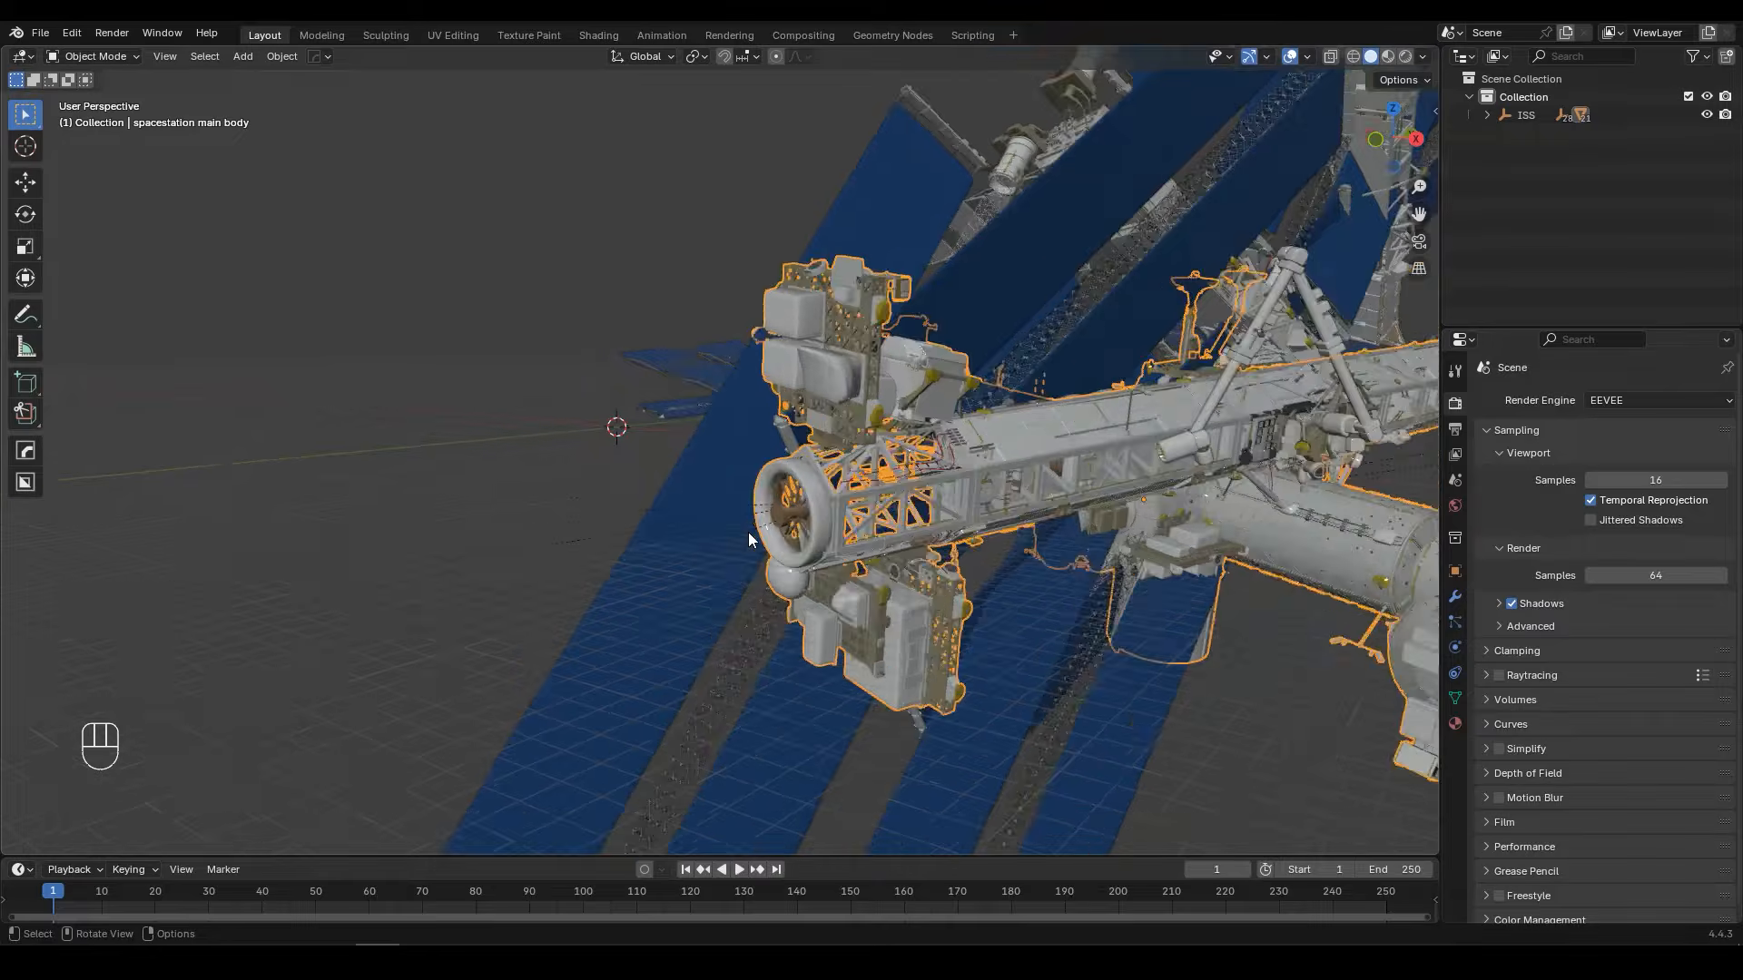
shift+middle_drag(875, 566, 799, 494)
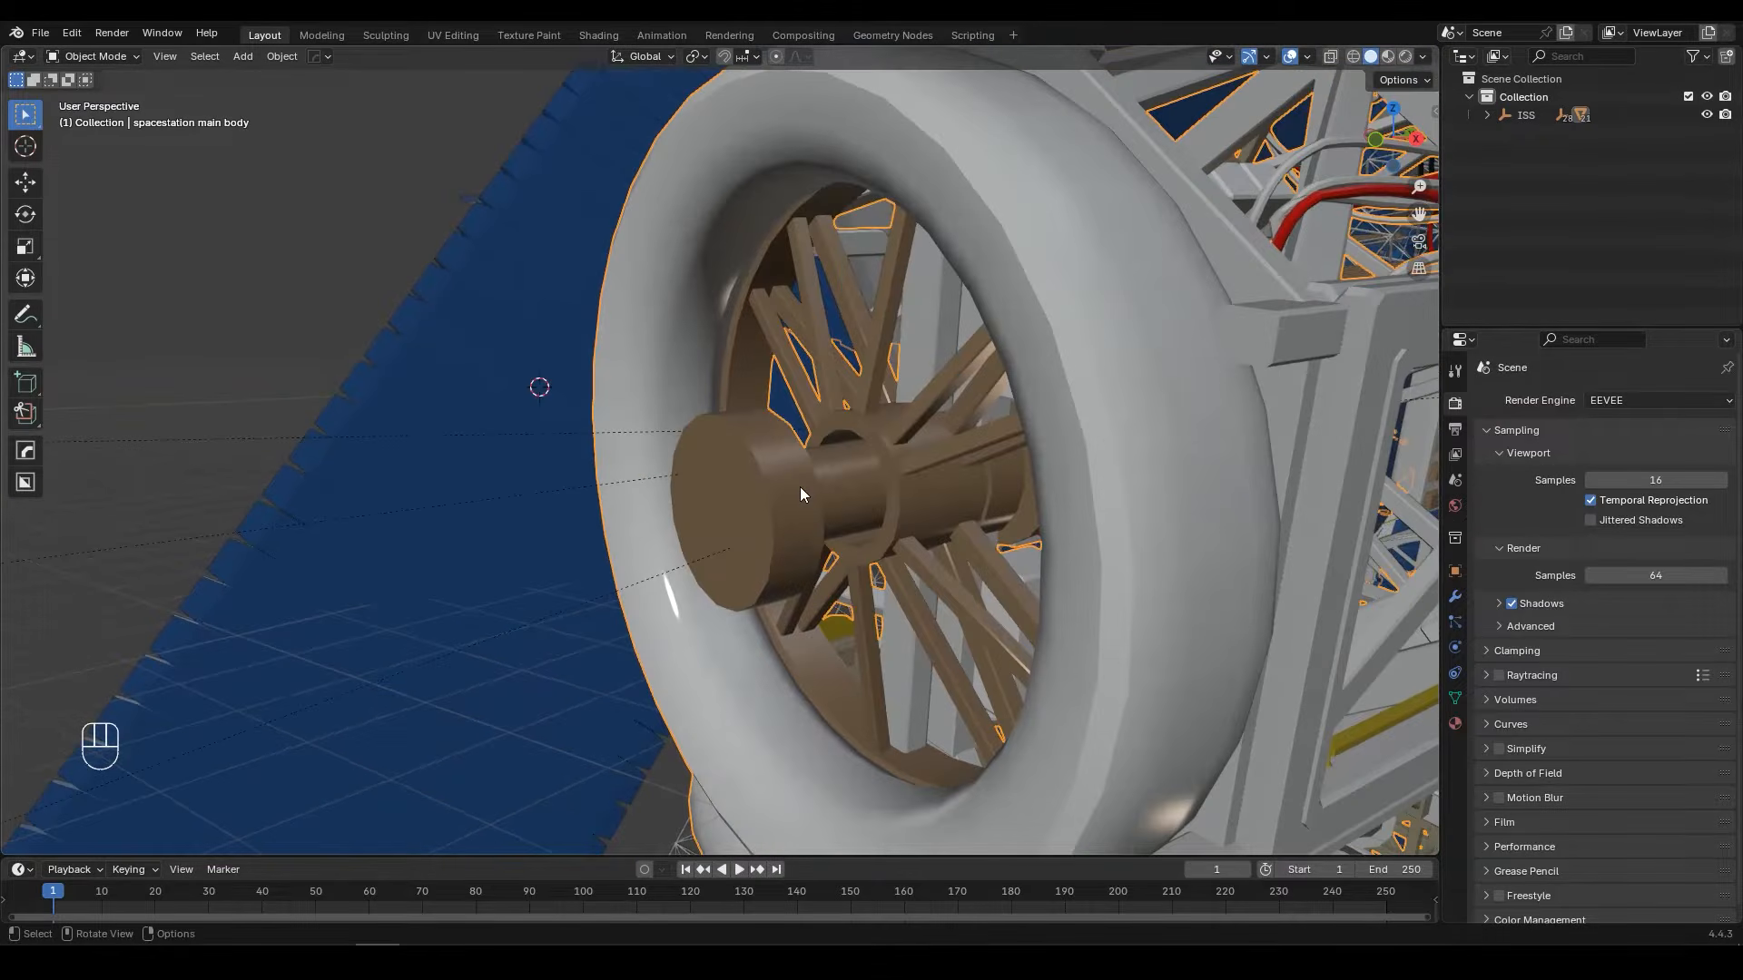
key(Tab)
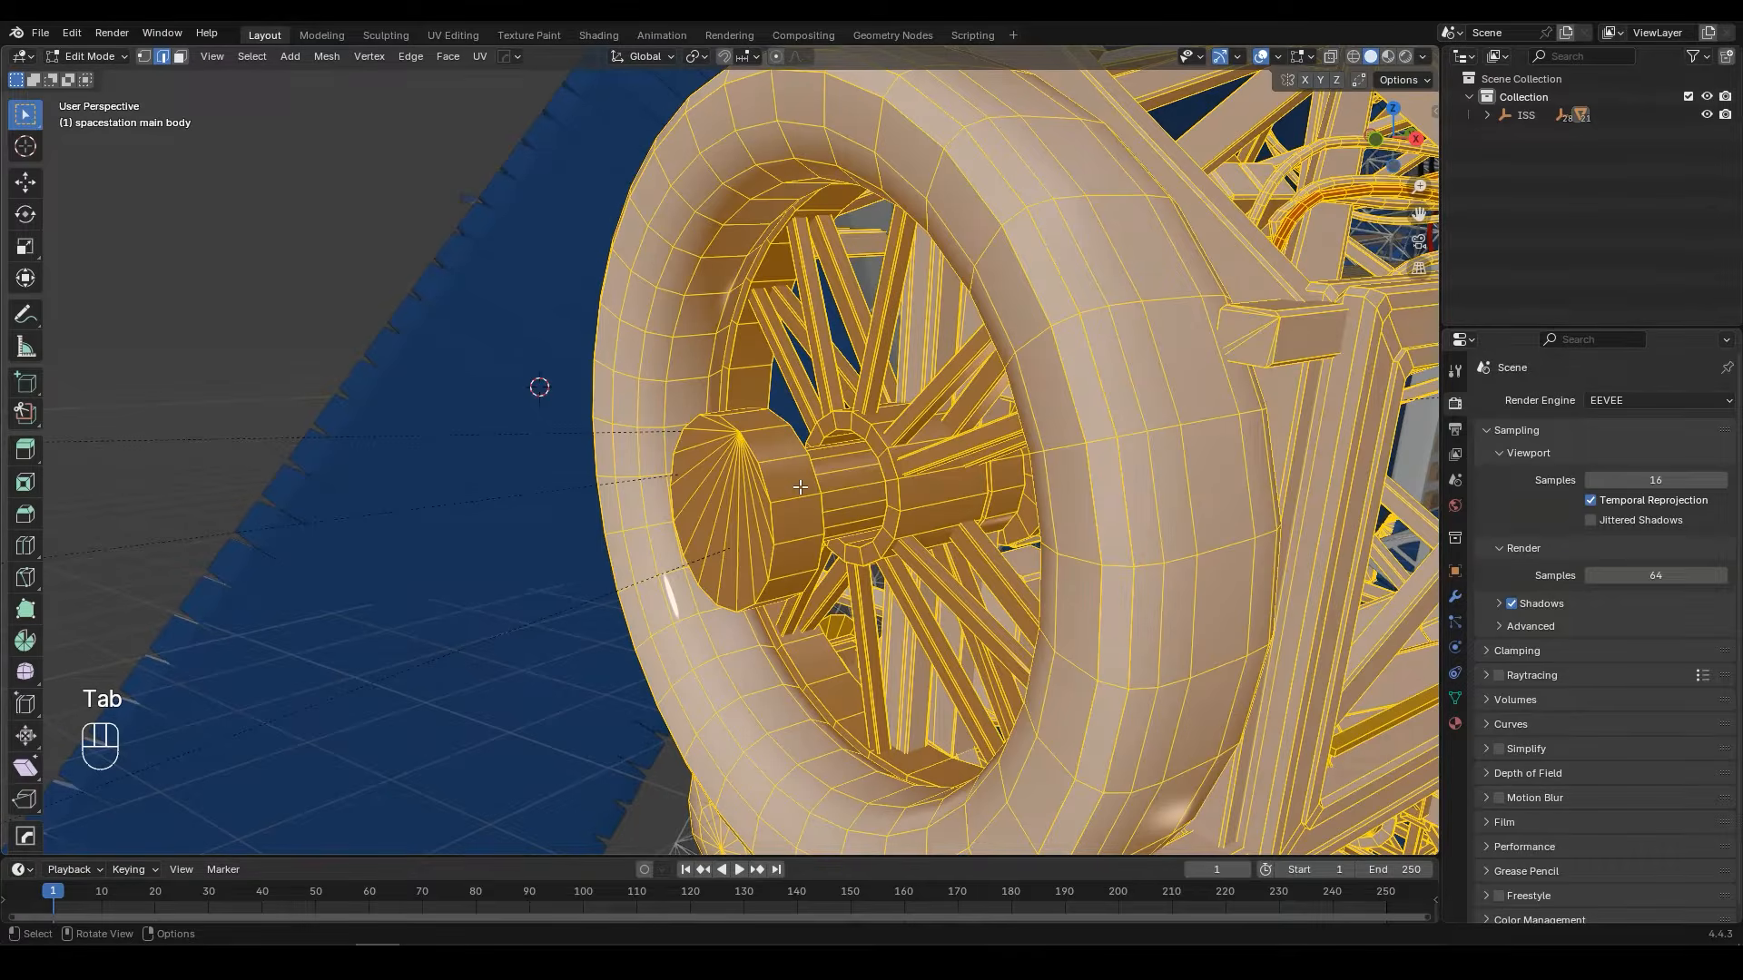
scroll(800, 488, up, 3)
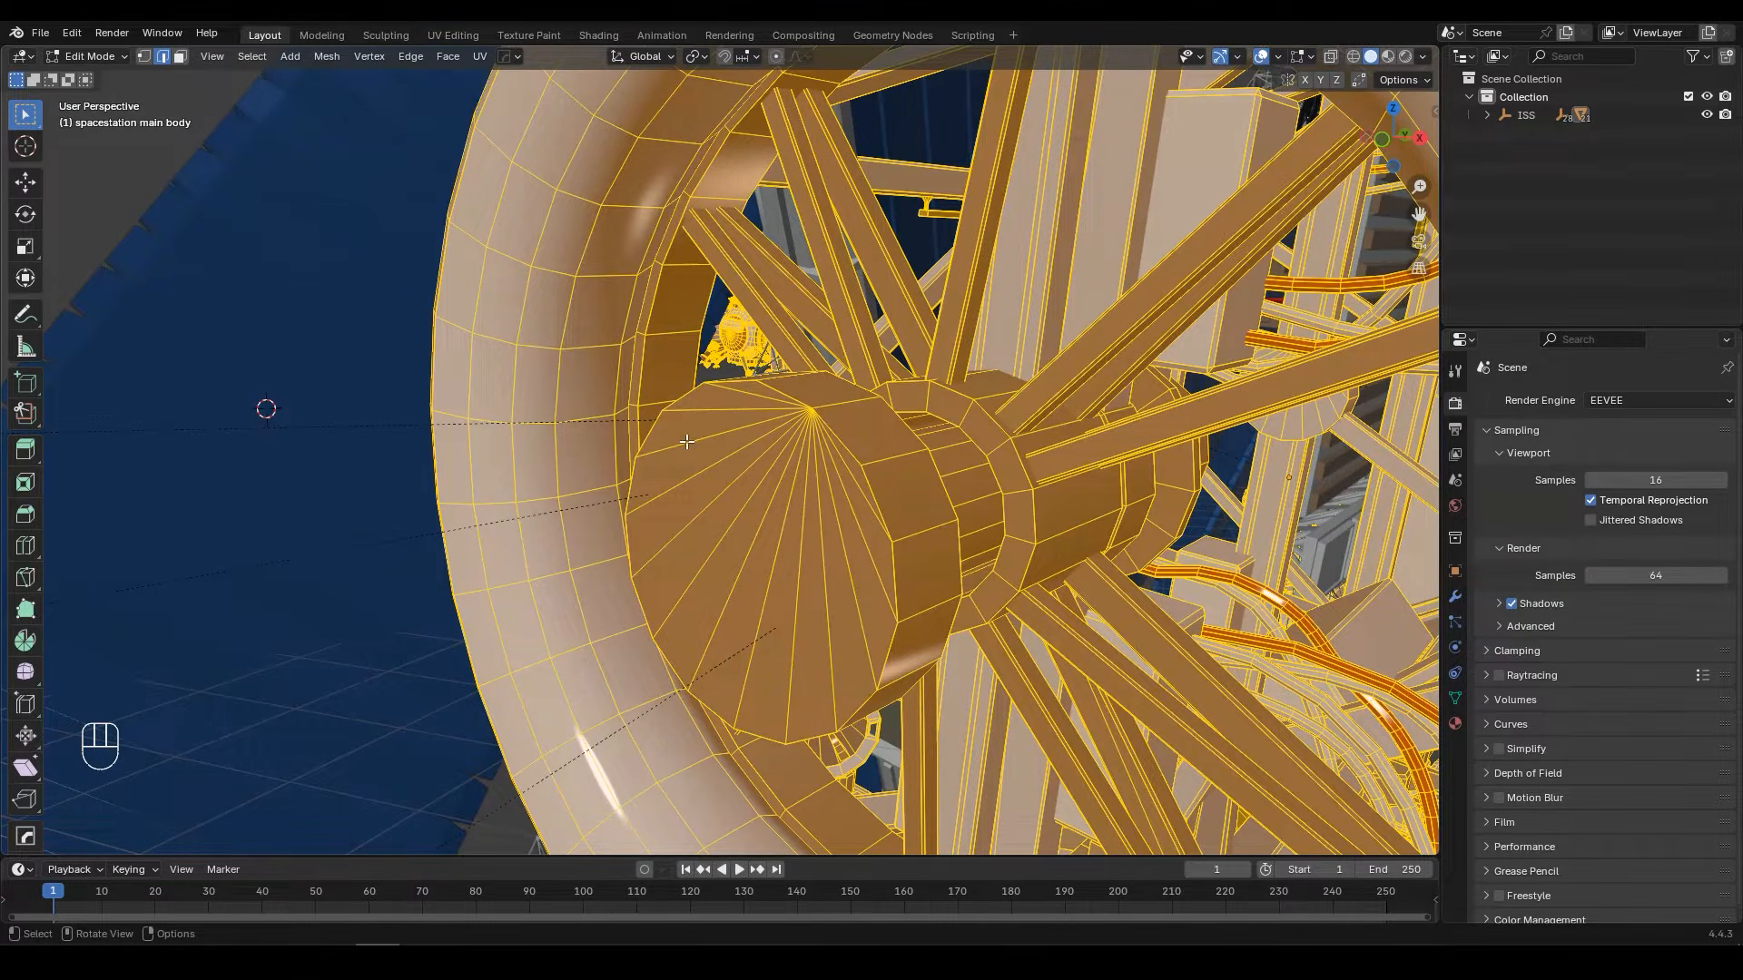
Step: Snap the 3D cursor to the centre of the hub end cap's outer edge loop, and return to Object Mode
key(alt+a)
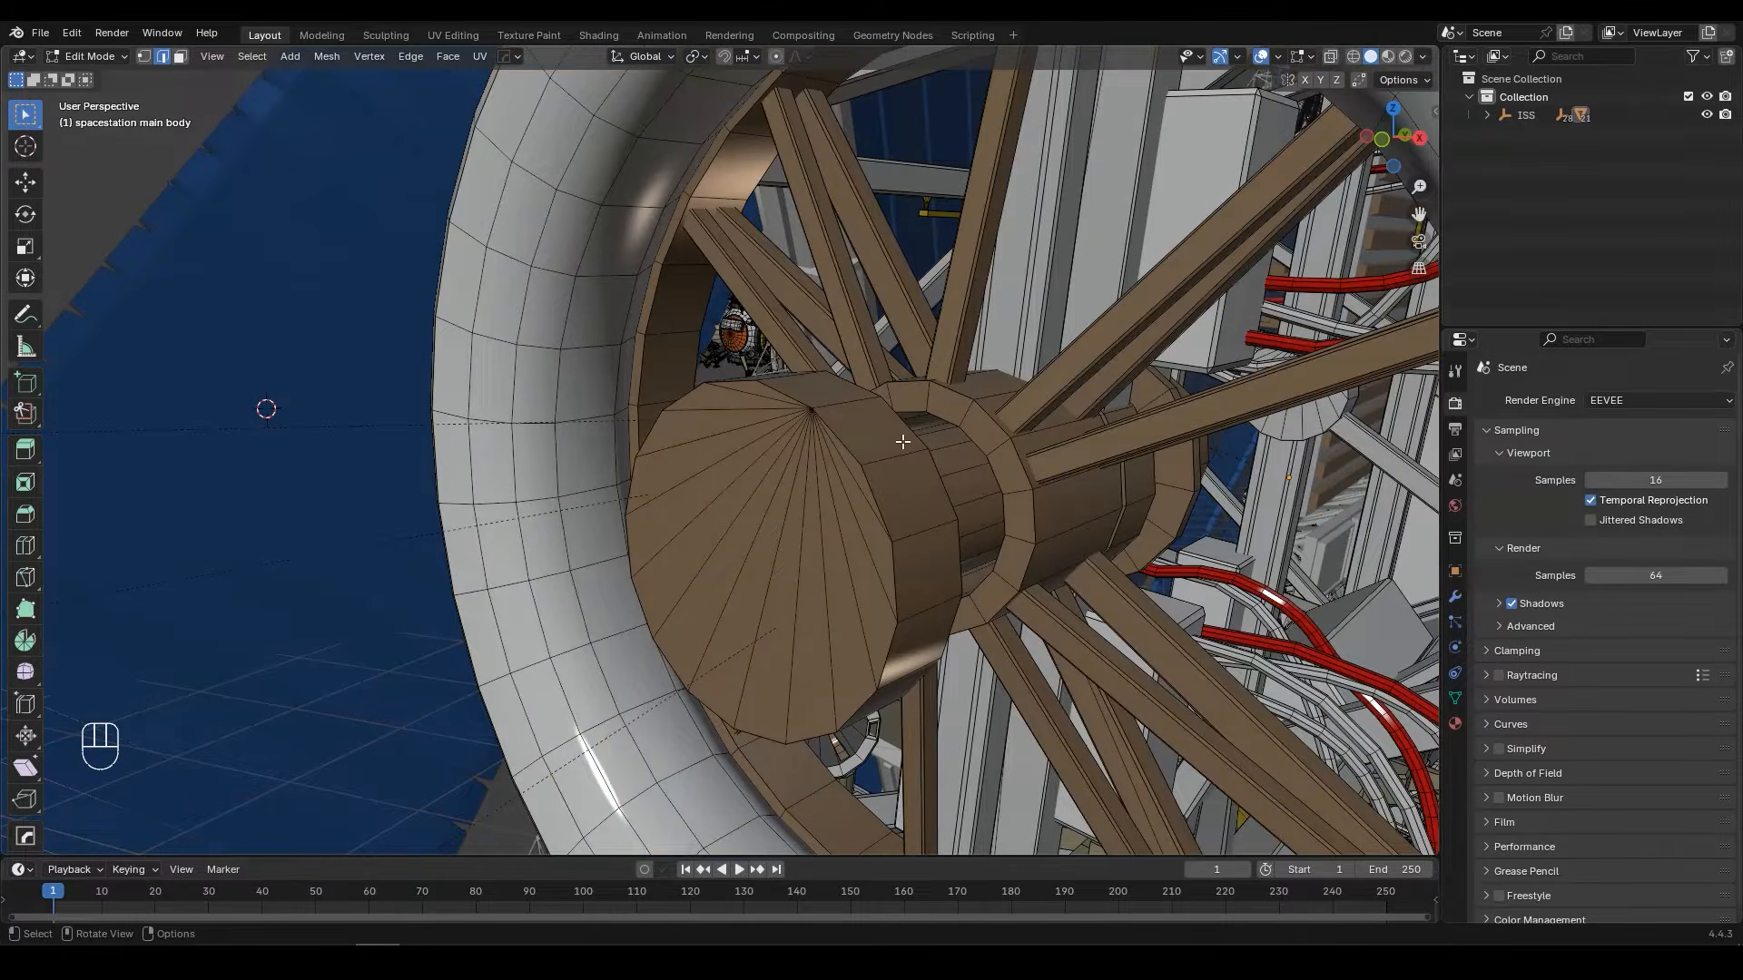
alt+click(843, 437)
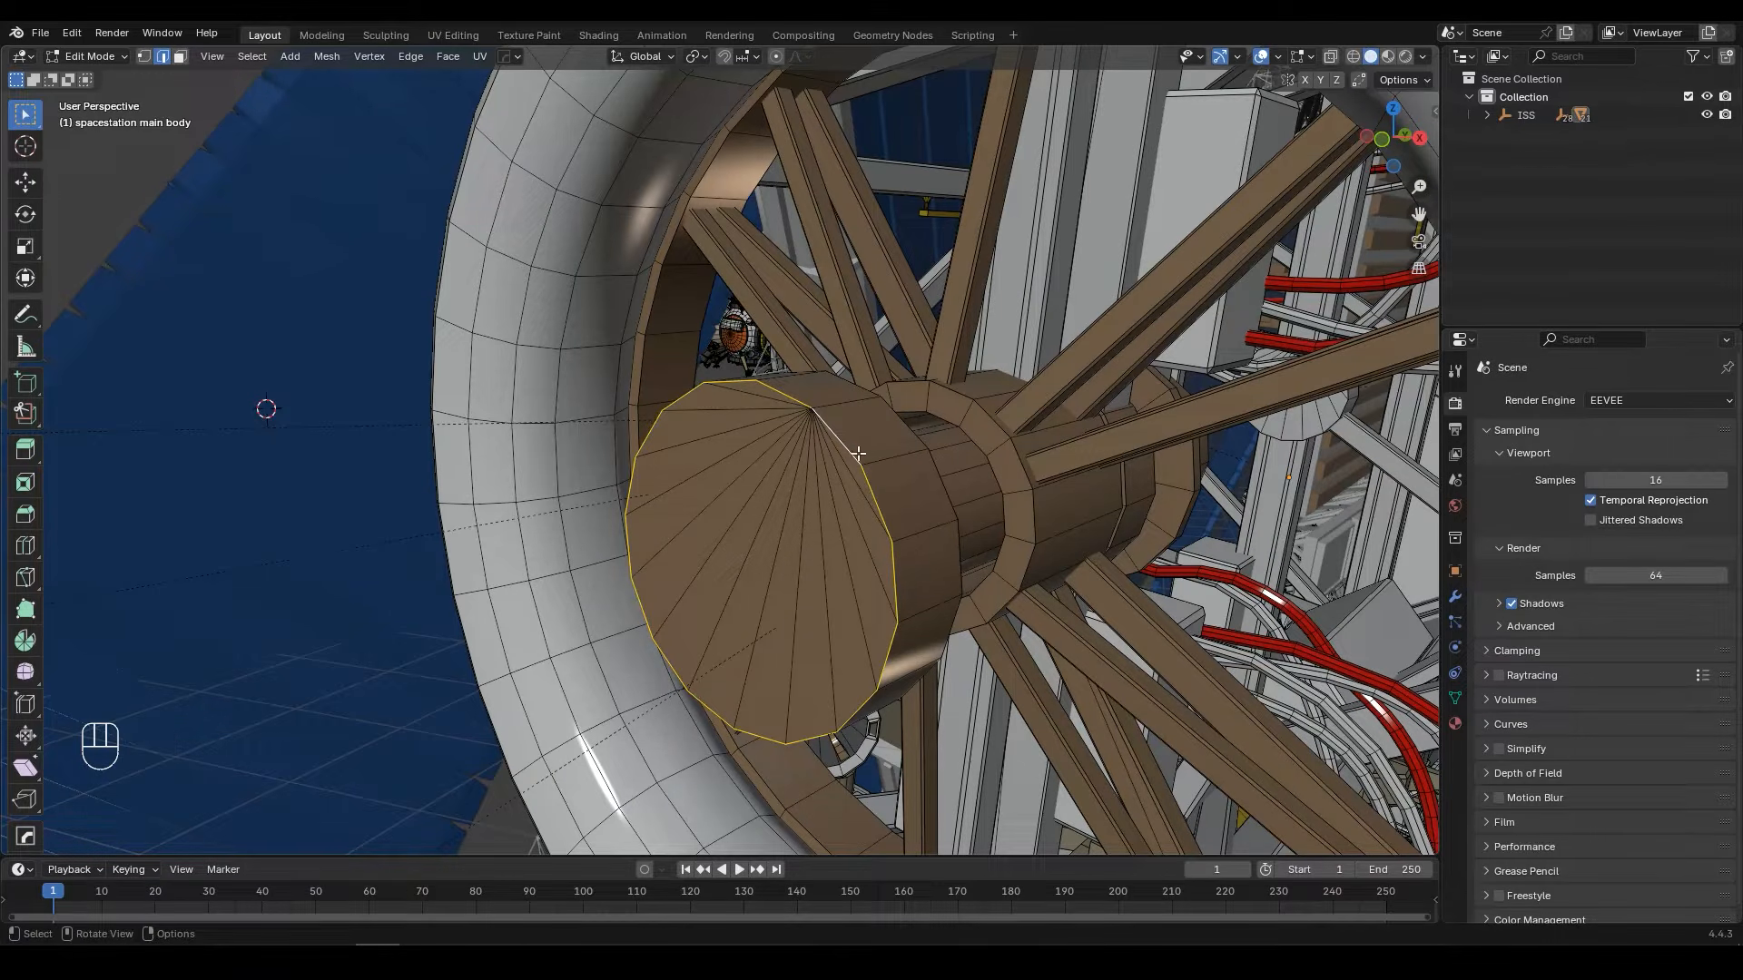
key(shift+s)
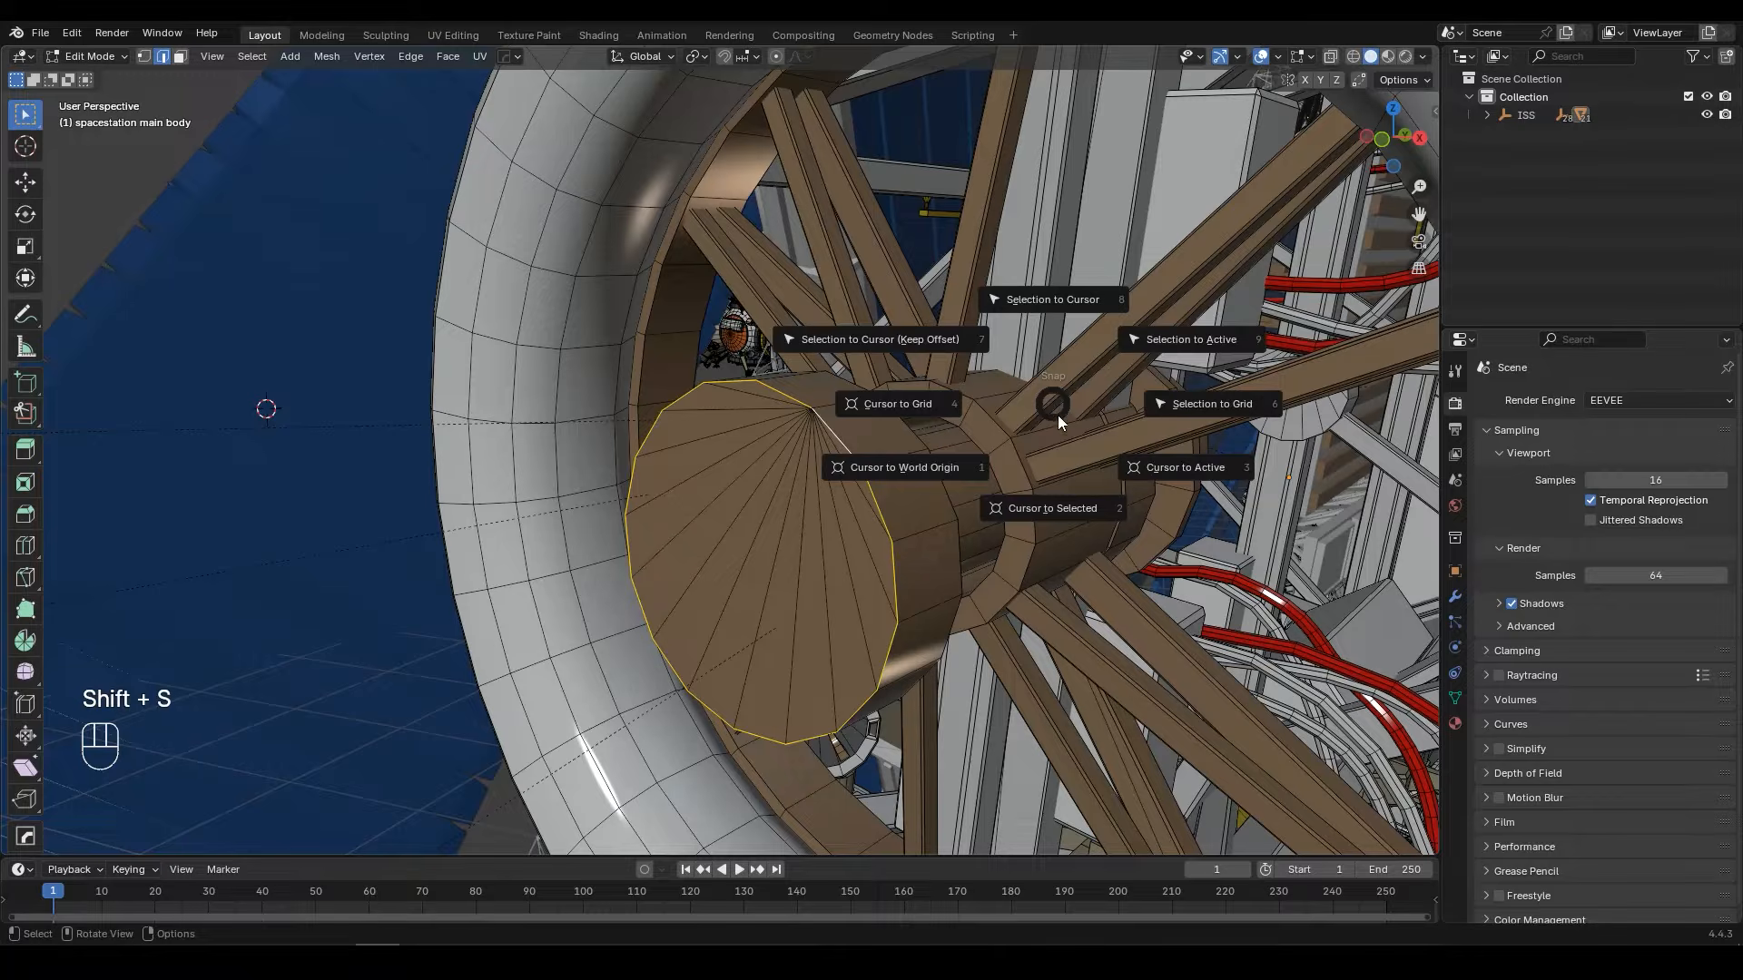
click(1062, 506)
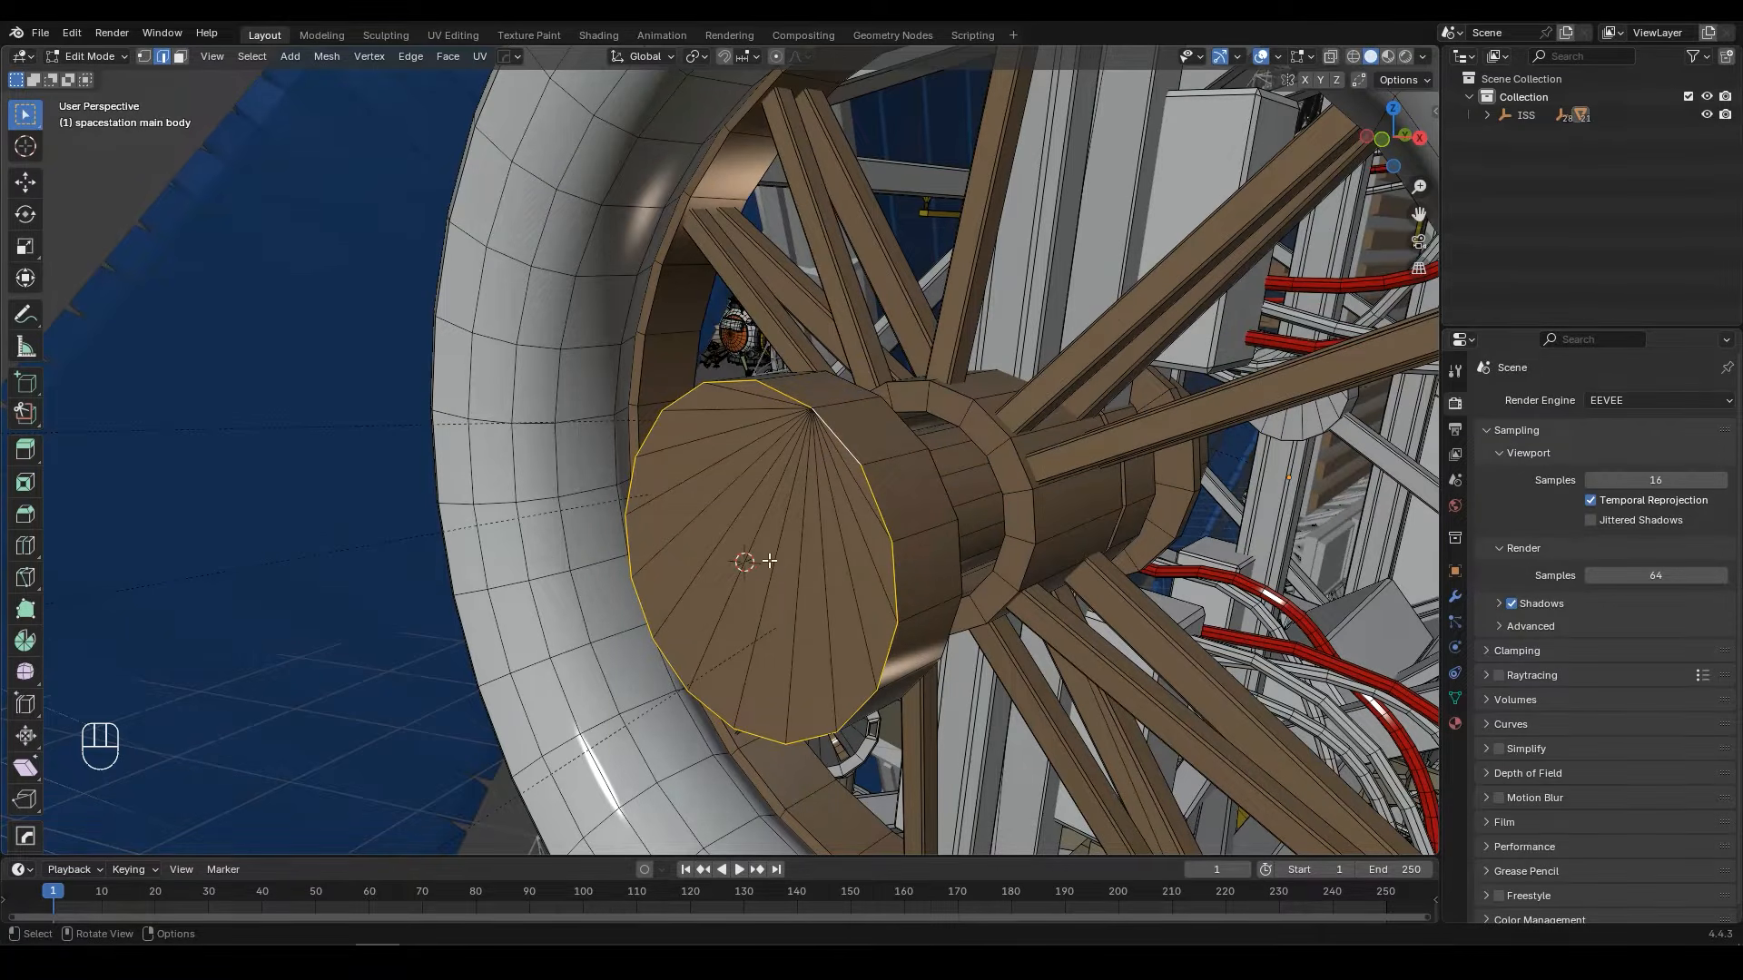
scroll(781, 549, down, 8)
key(Tab)
Step: Select the detached Rotating-truss-R solar array beside the main body
scroll(803, 531, down, 5)
shift+middle_drag(802, 531, 839, 594)
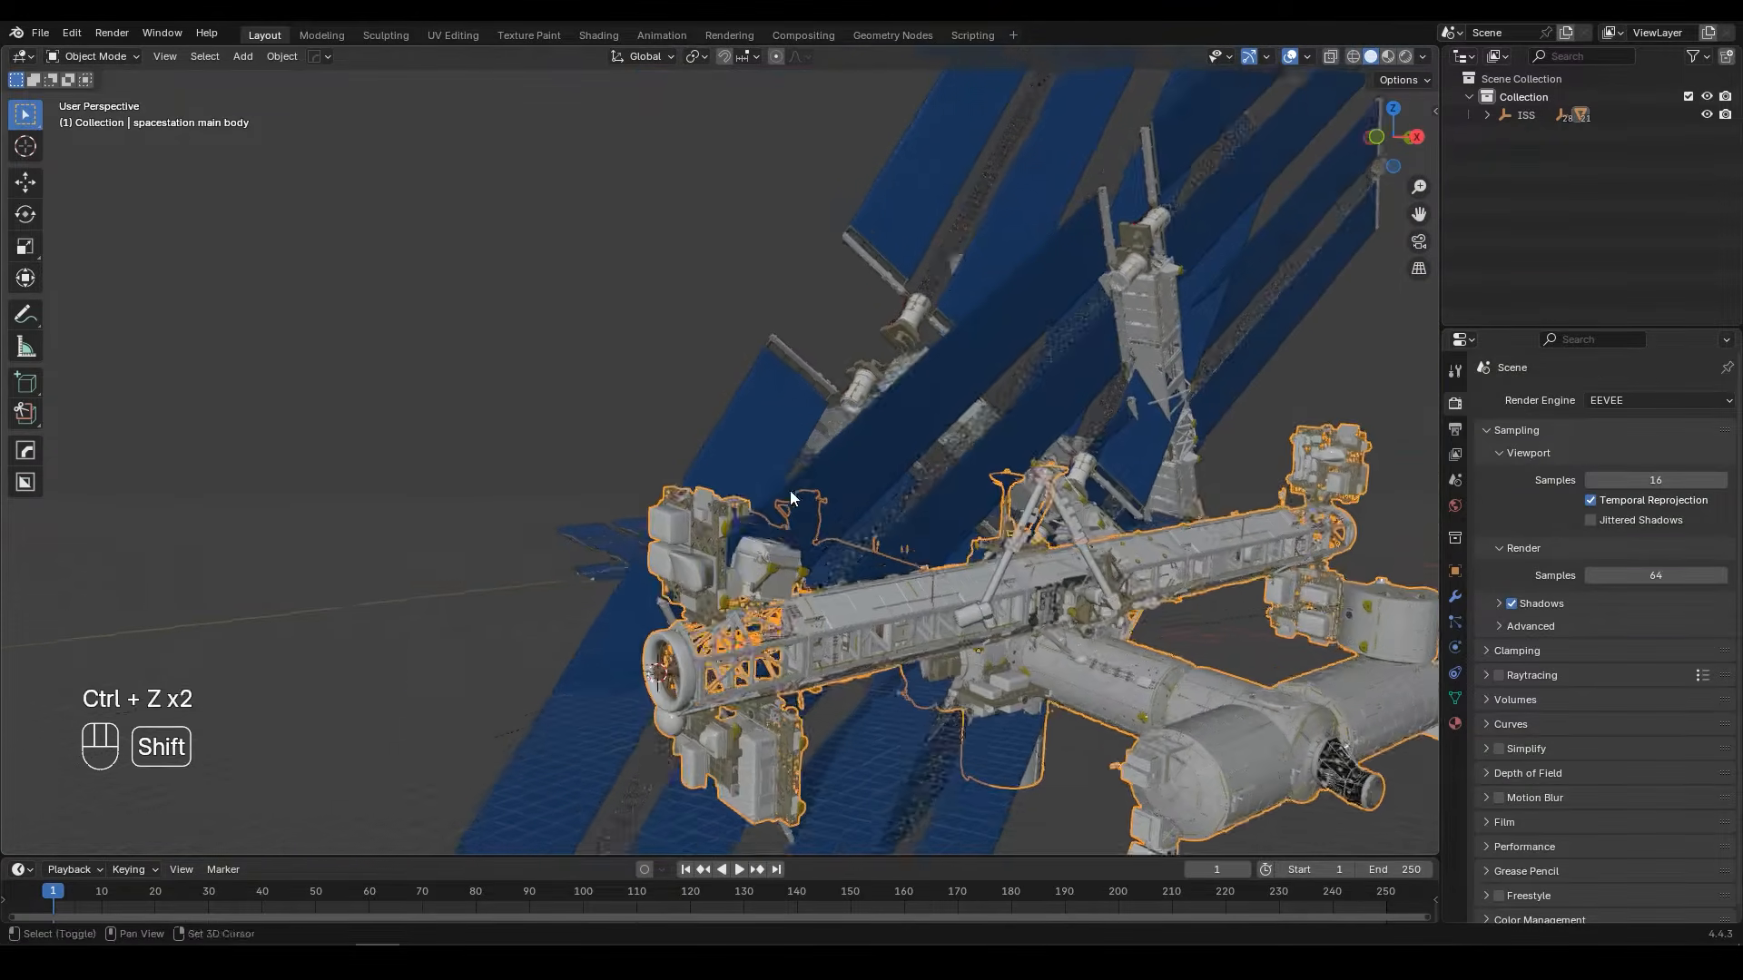
shift+middle_drag(790, 490, 770, 461)
click(921, 241)
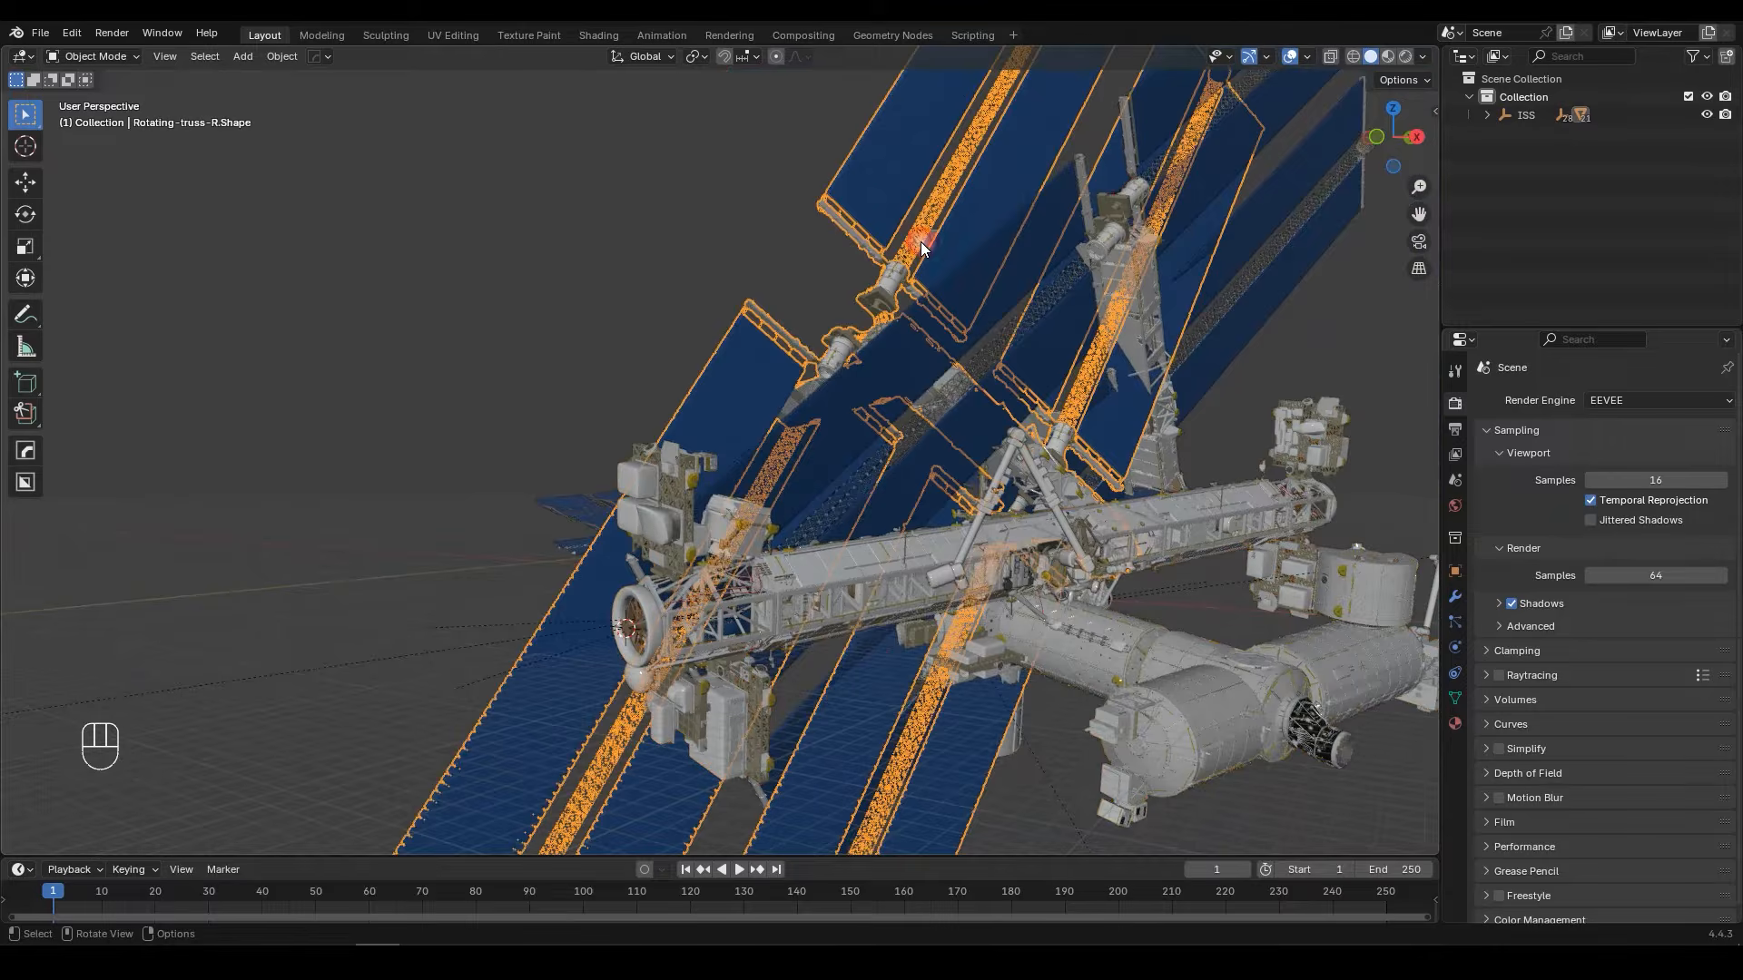
Step: Move the selected rotating truss freely away from the station into open space
scroll(921, 242, down, 3)
middle_drag(890, 278, 869, 292)
key(g)
click(581, 249)
key(KP_Decimal)
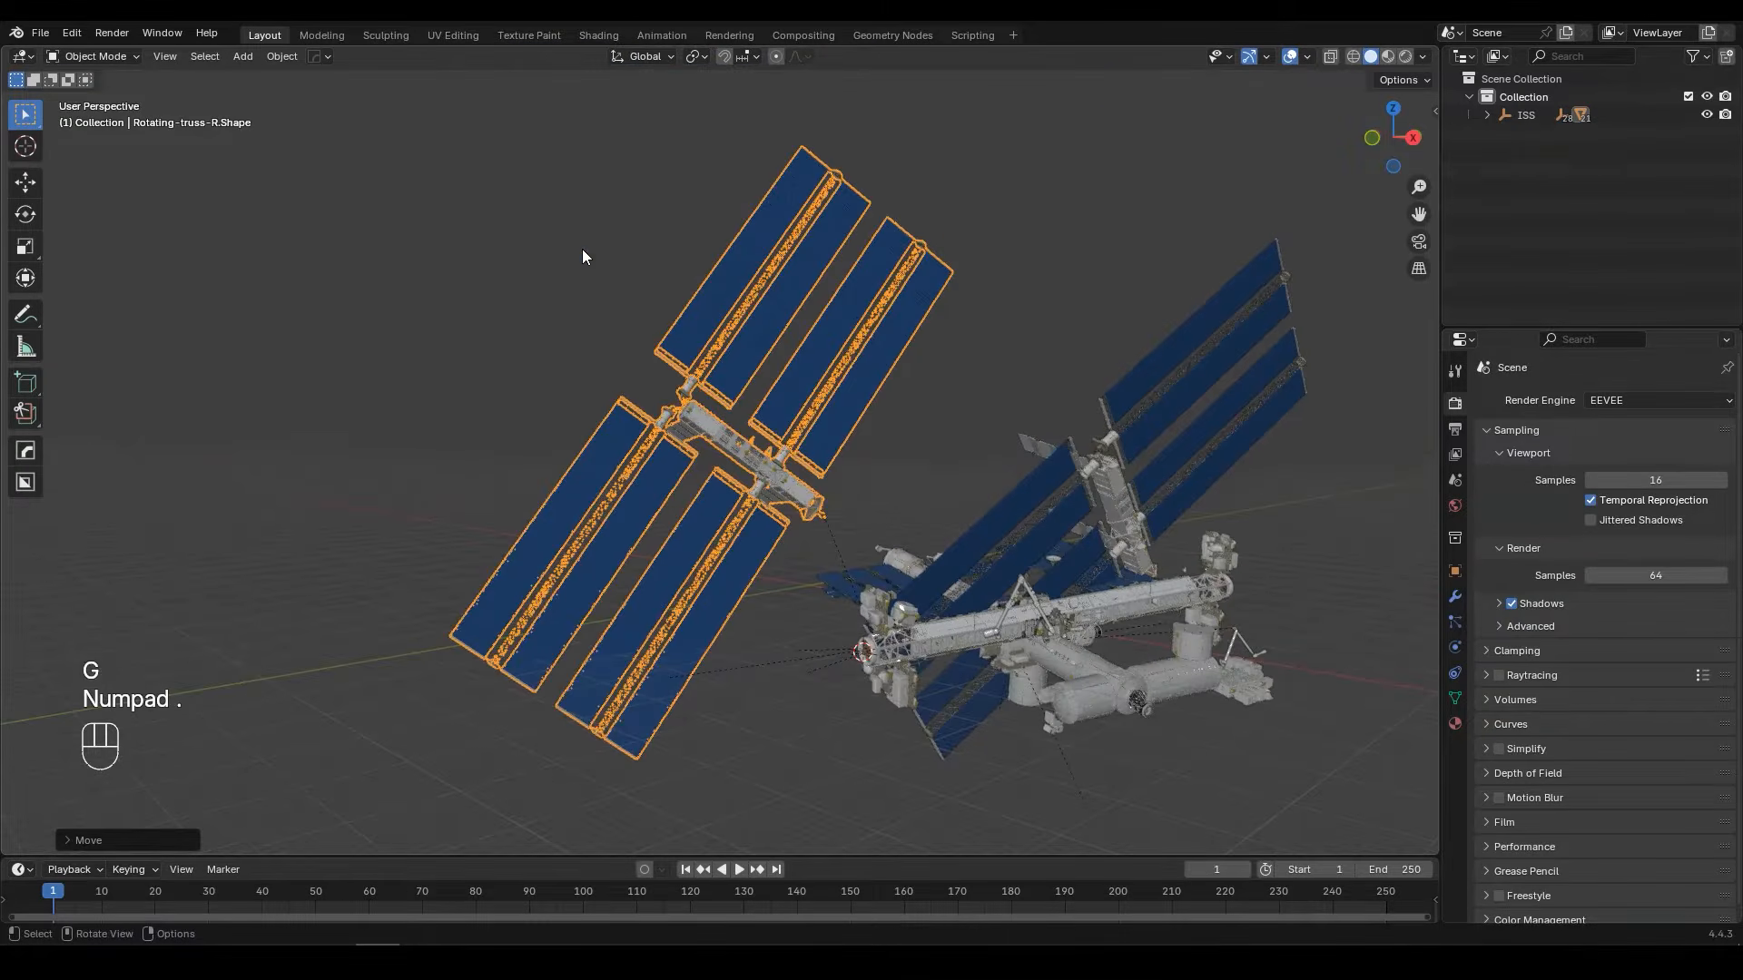
Step: Try to rotate the selected rotating truss about its connecting shaft's origin
scroll(1081, 650, up, 5)
shift+middle_drag(1081, 650, 862, 603)
scroll(973, 614, down, 7)
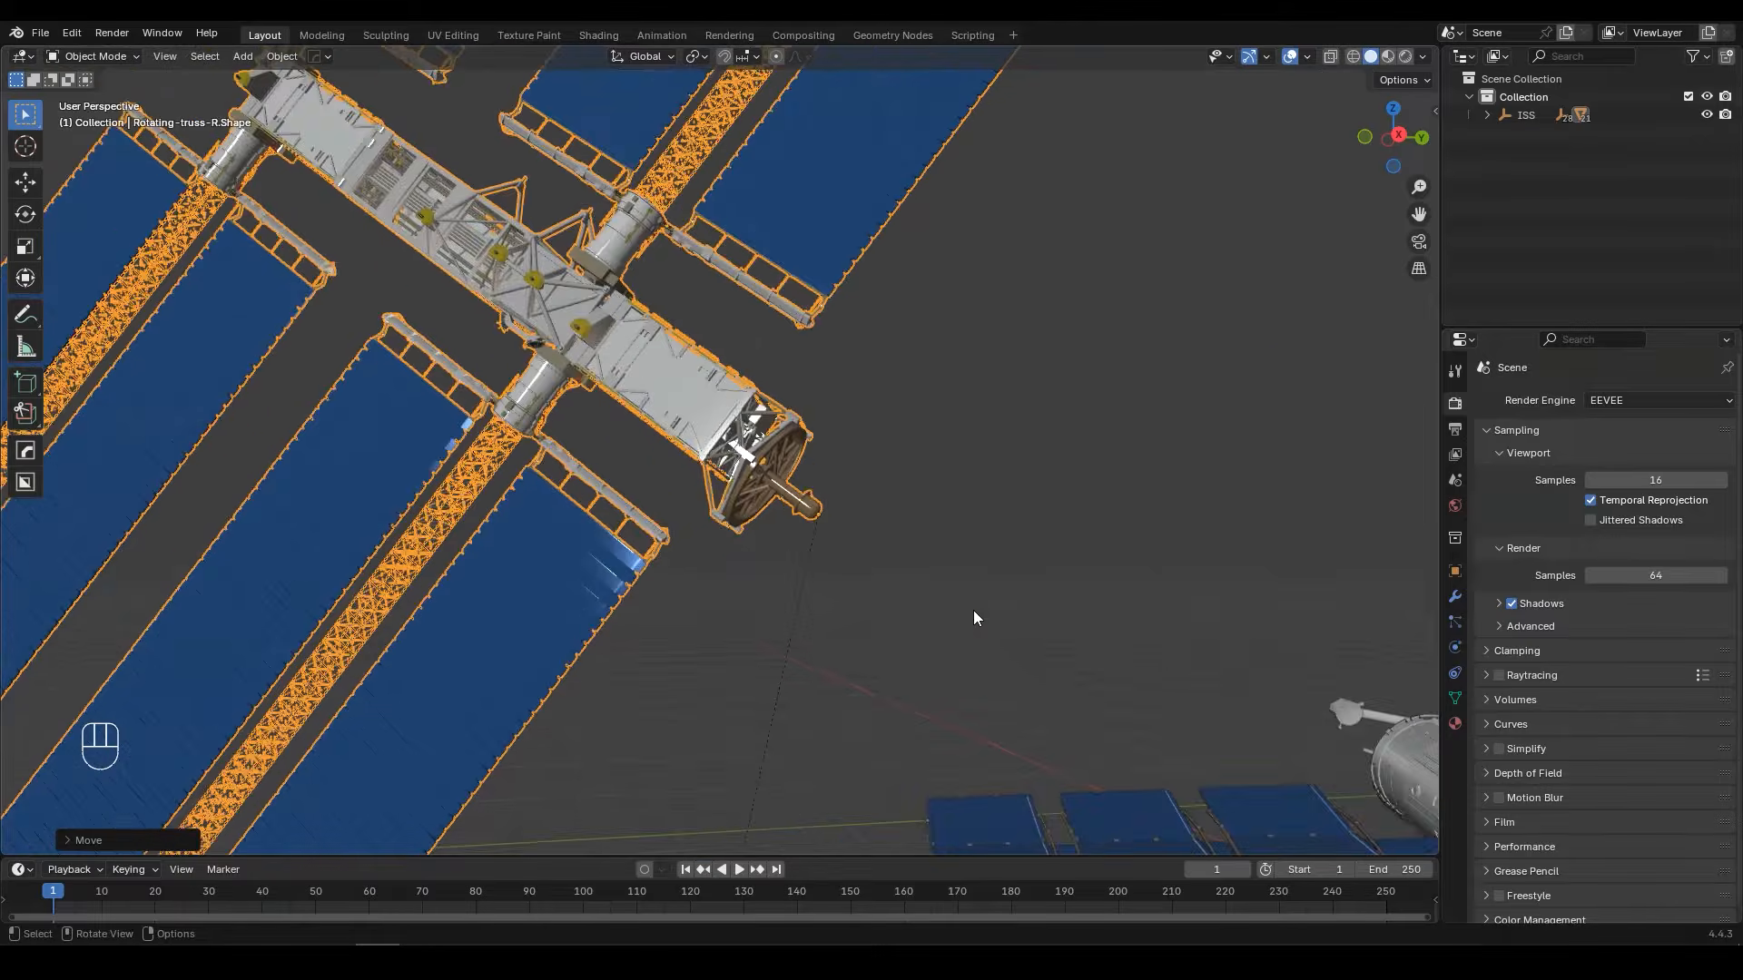
middle_drag(933, 474, 933, 454)
scroll(937, 452, up, 3)
key(r)
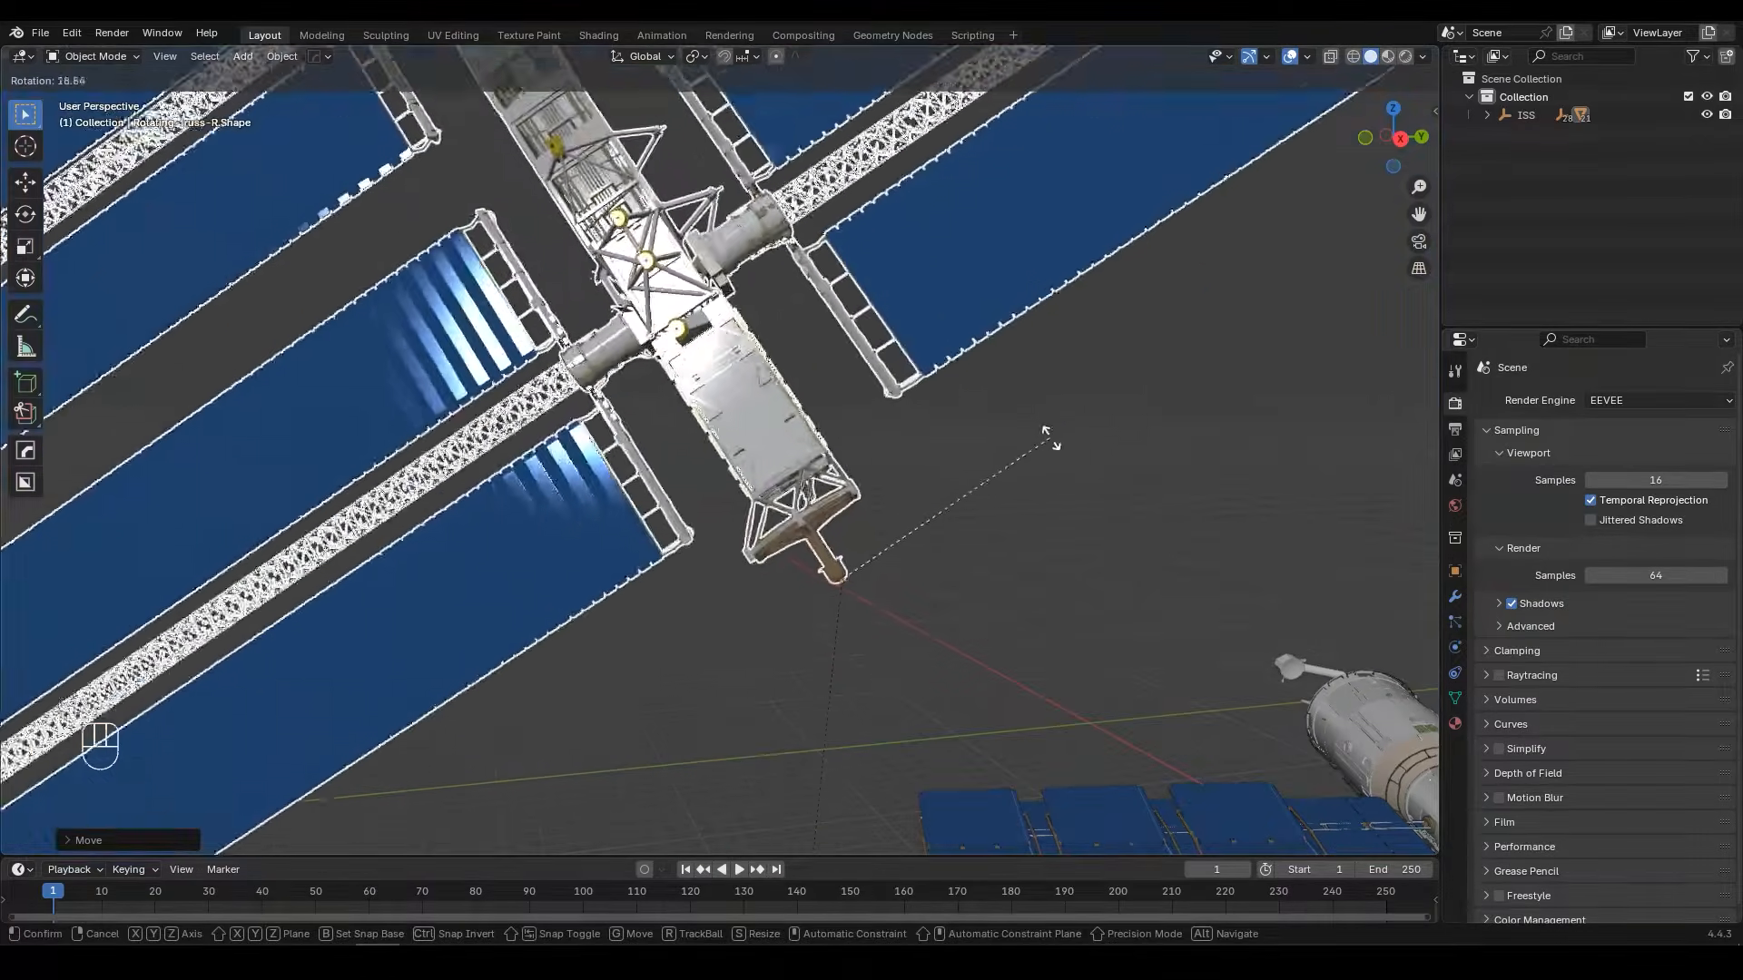
right_click(947, 482)
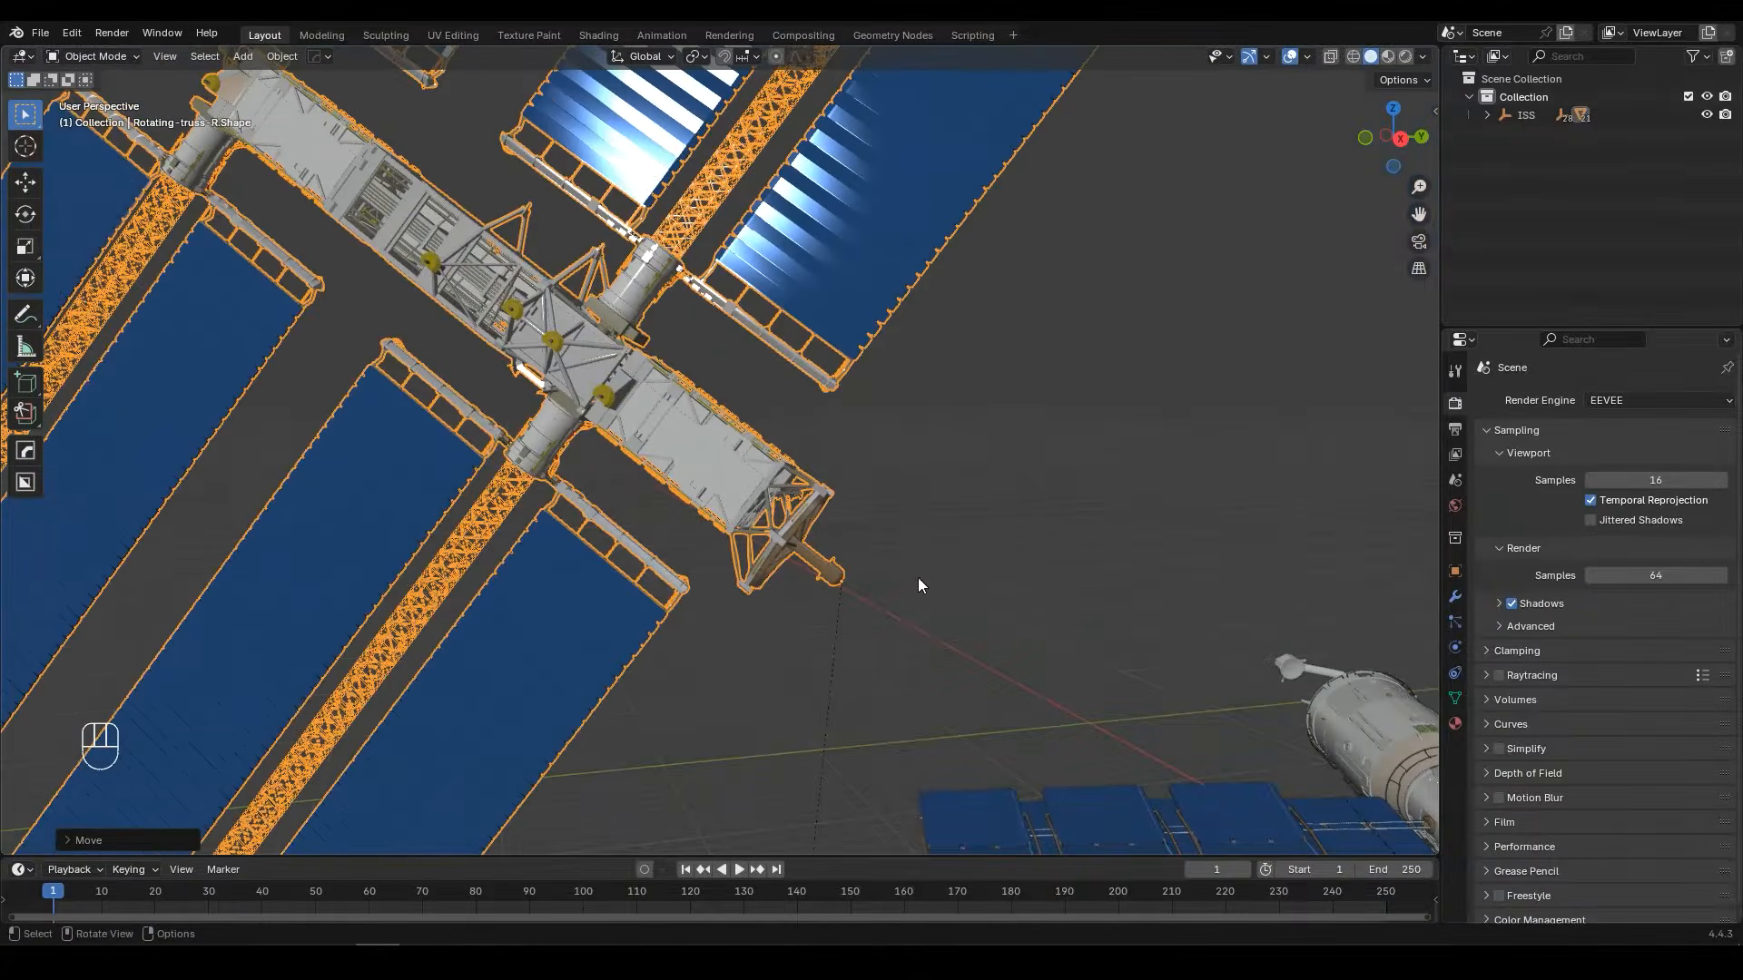
Step: Snap the rotating truss to the 3D cursor at the main body's hub
scroll(918, 578, down, 5)
middle_drag(917, 577, 1004, 545)
scroll(993, 538, up, 1)
key(shift+s)
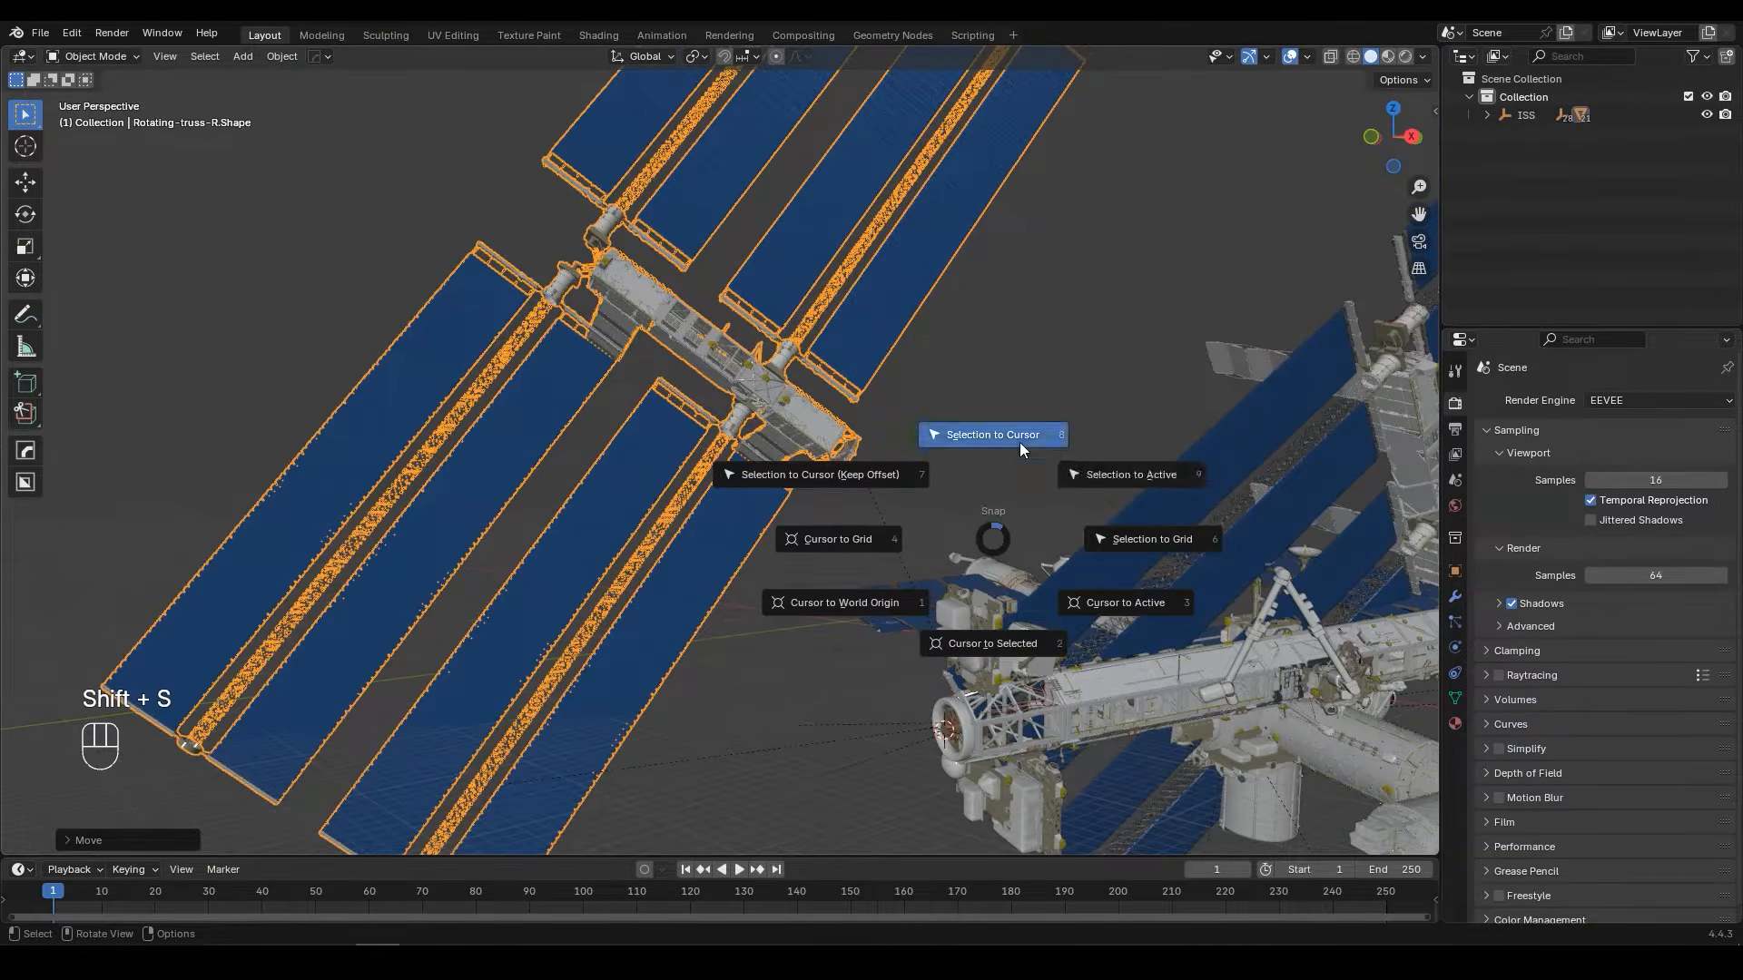
click(1020, 443)
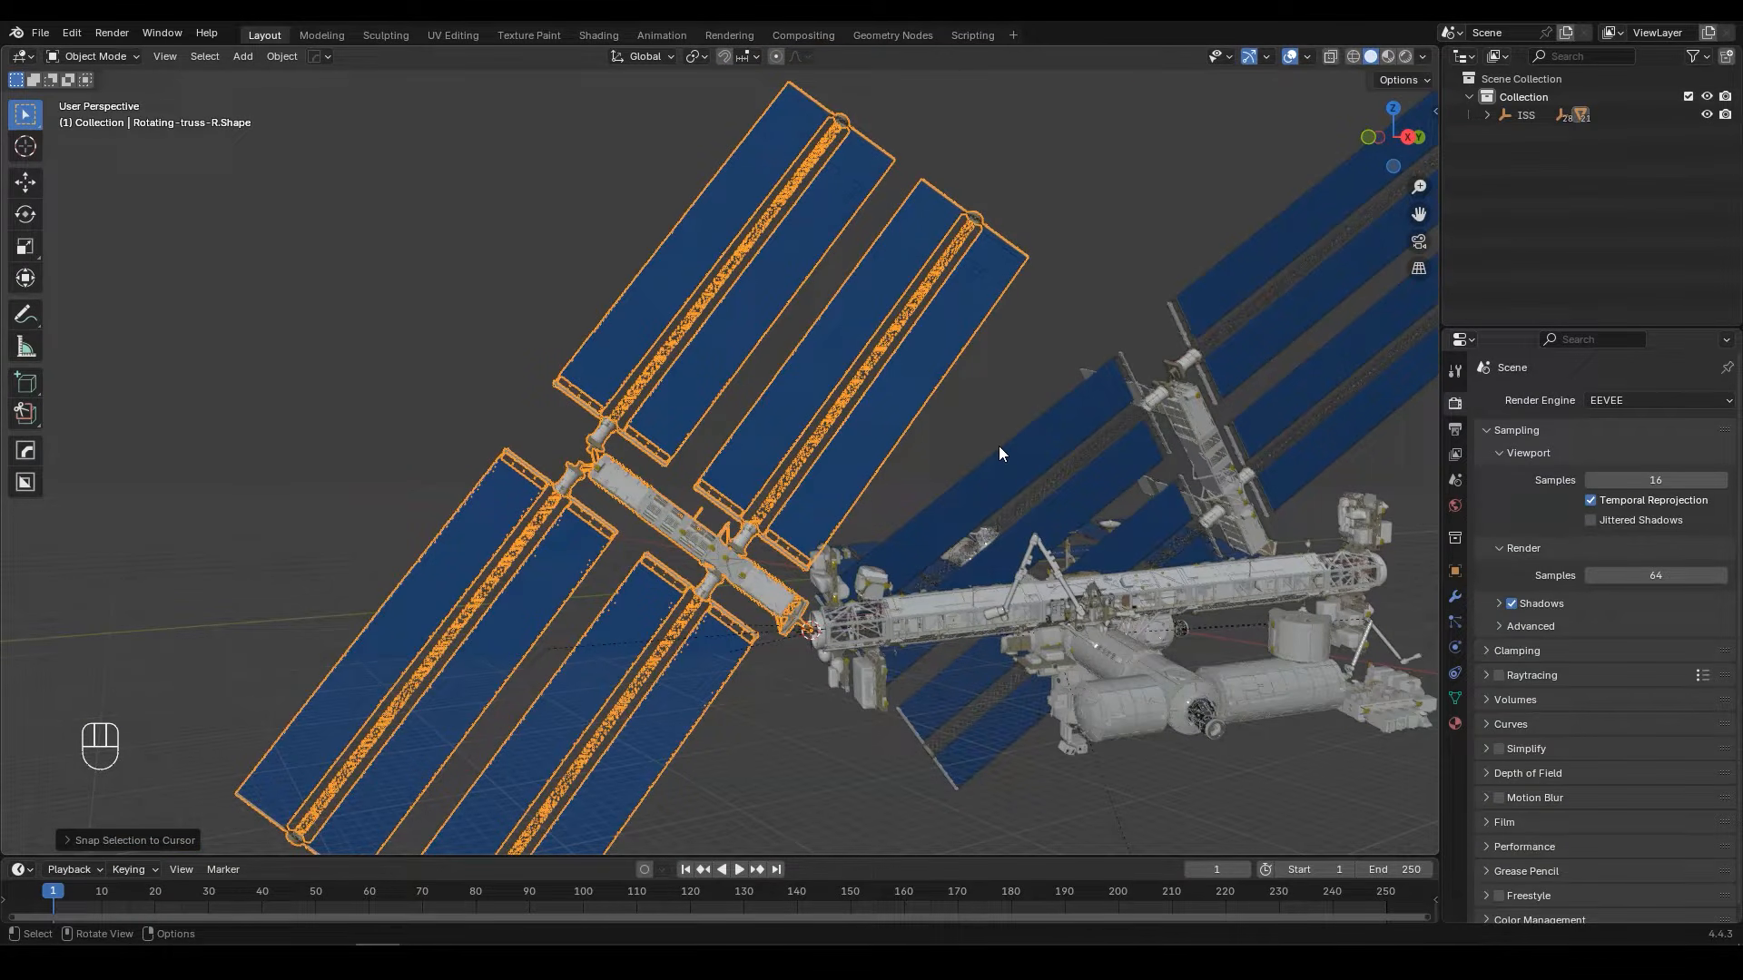
Step: Clear the rotation of the rotating truss so it lines up with the main truss
scroll(831, 485, up, 3)
shift+middle_drag(832, 485, 874, 358)
scroll(886, 443, up, 1)
key(alt+r)
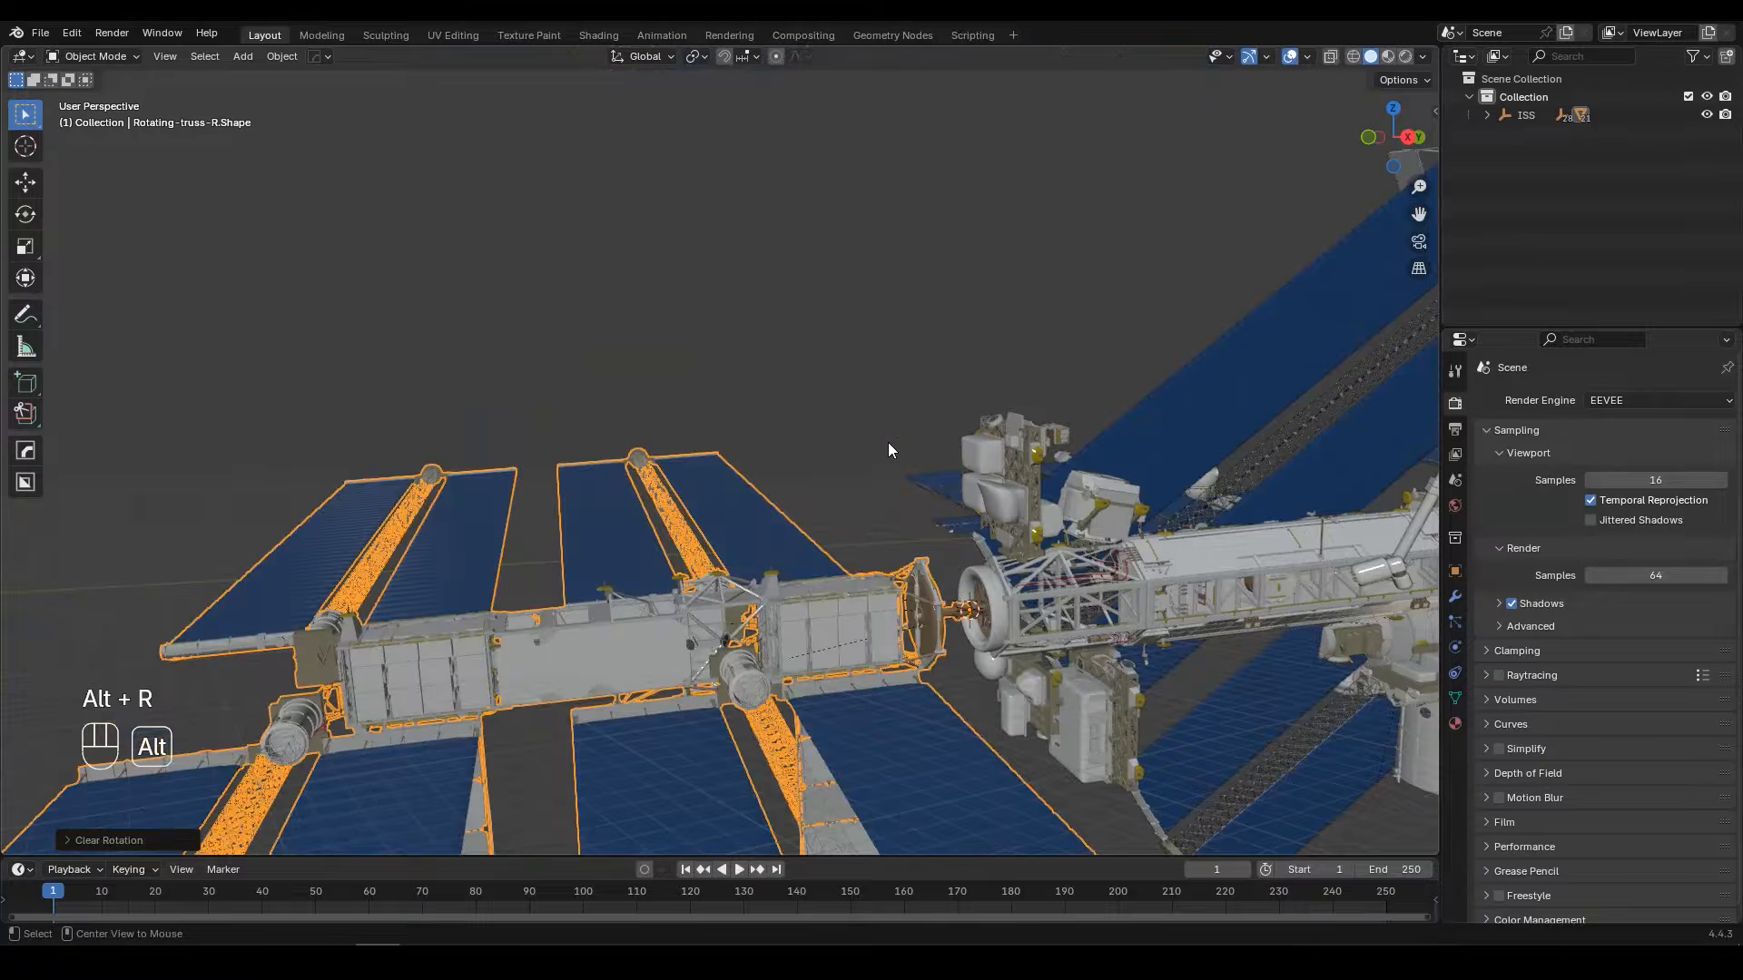
Step: Activate the Transform tool and set the transform orientation to Local
middle_drag(900, 492, 868, 501)
scroll(876, 595, up, 2)
shift+middle_drag(875, 595, 854, 465)
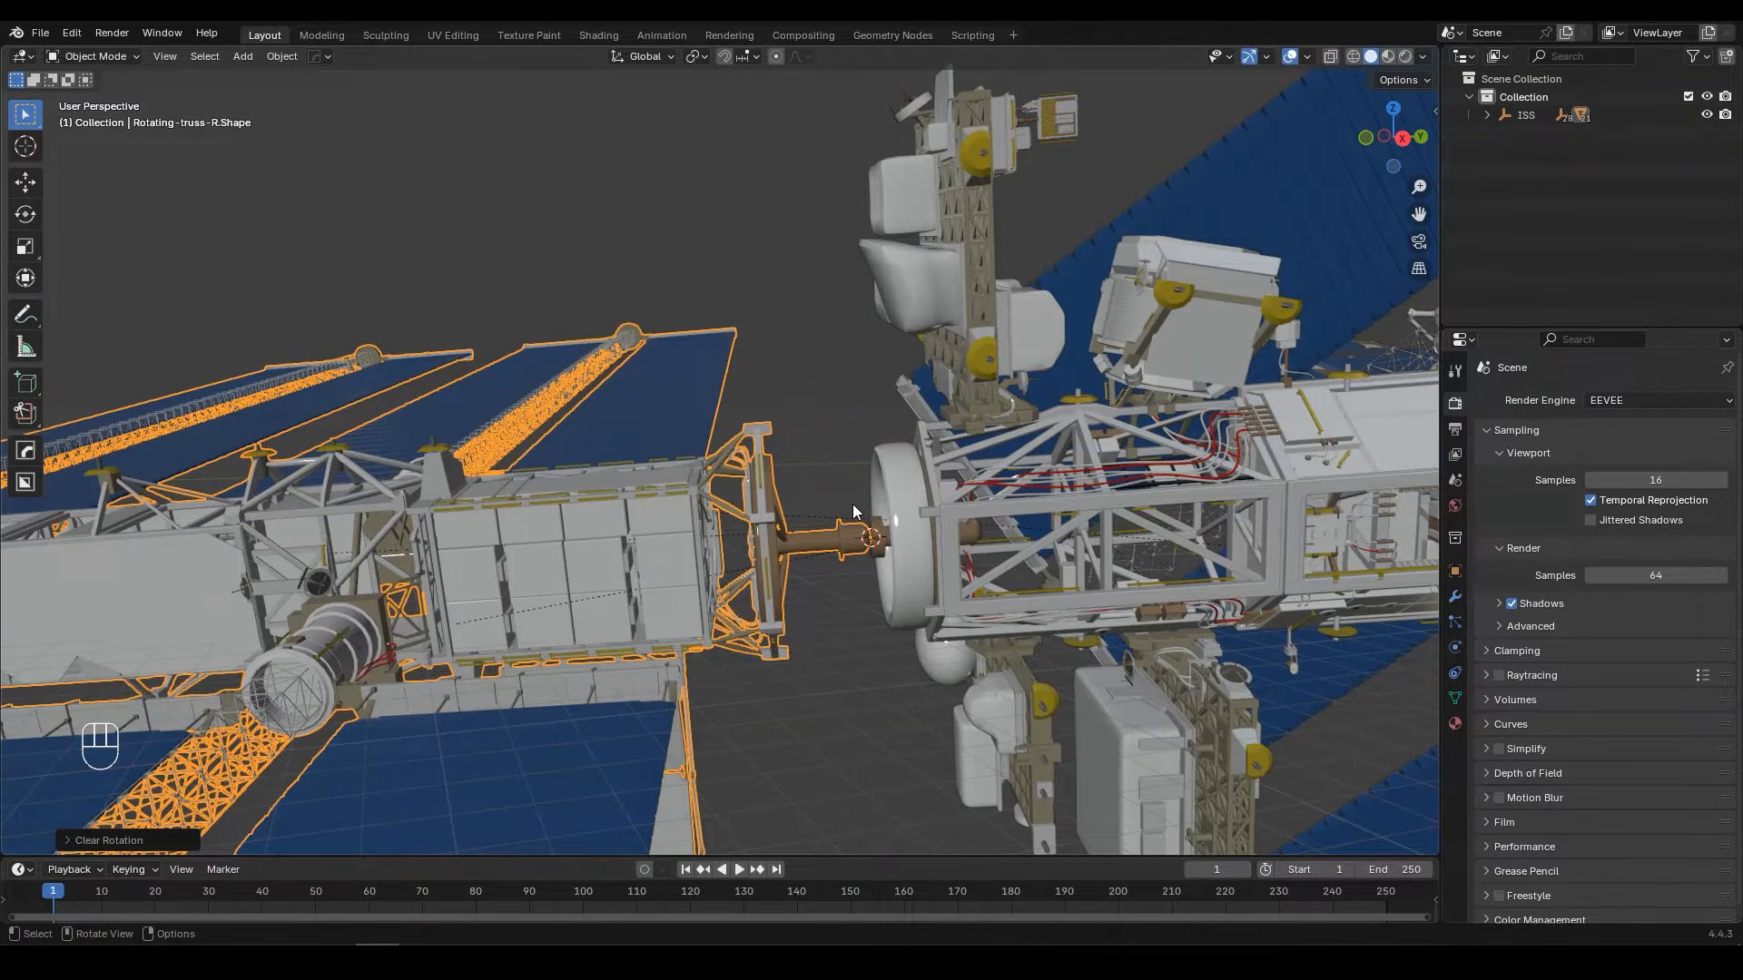
key(t)
key(t)
click(25, 278)
key(KP_Decimal)
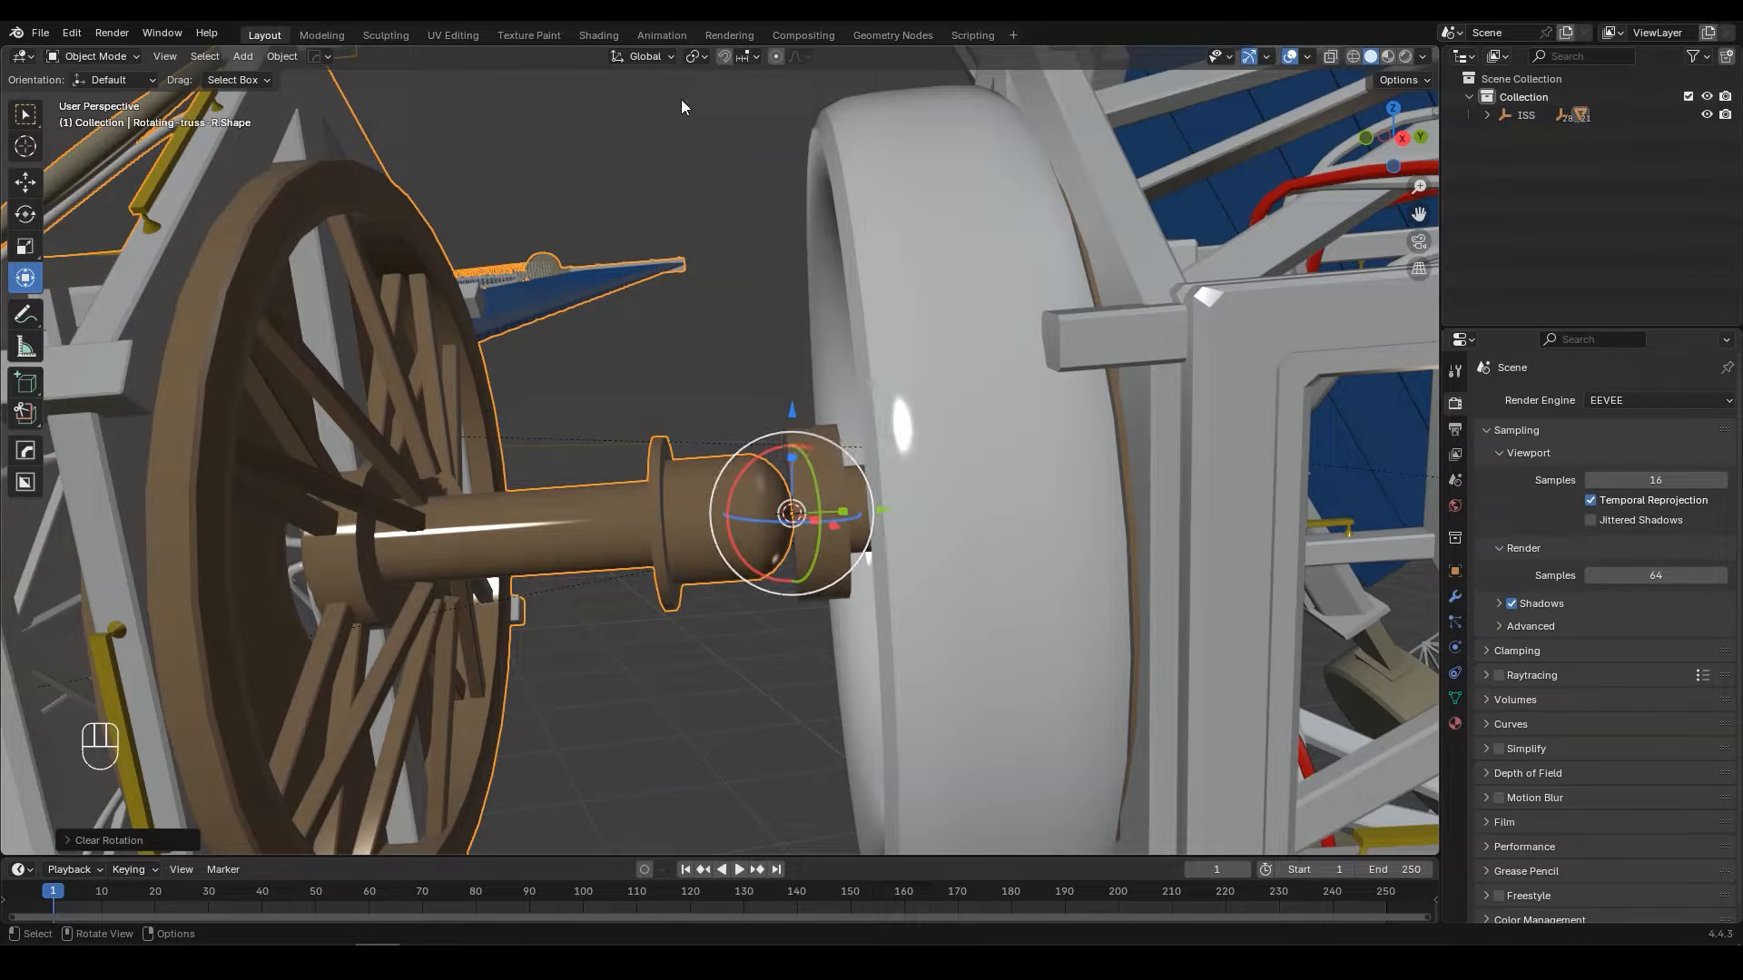
click(646, 57)
click(621, 133)
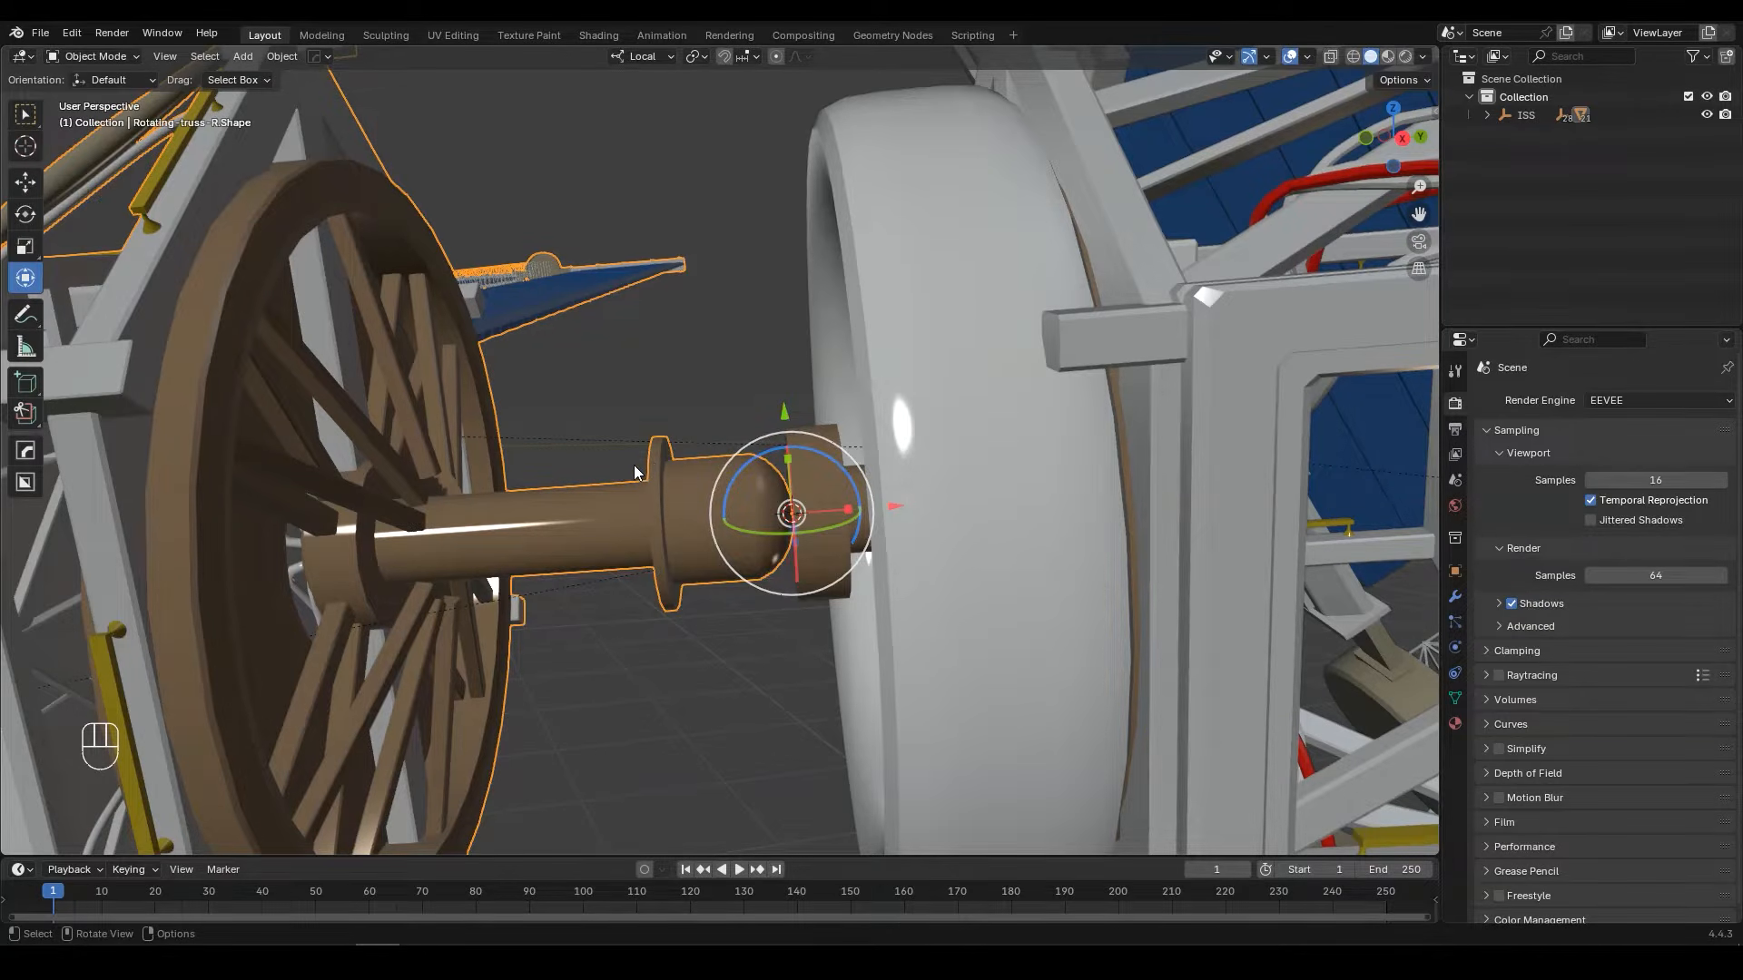
Step: Move the rotating truss along its local X axis until its spoked wheel meets the main body's ring
middle_drag(679, 454, 878, 428)
drag(864, 423, 1162, 412)
scroll(1137, 396, down, 8)
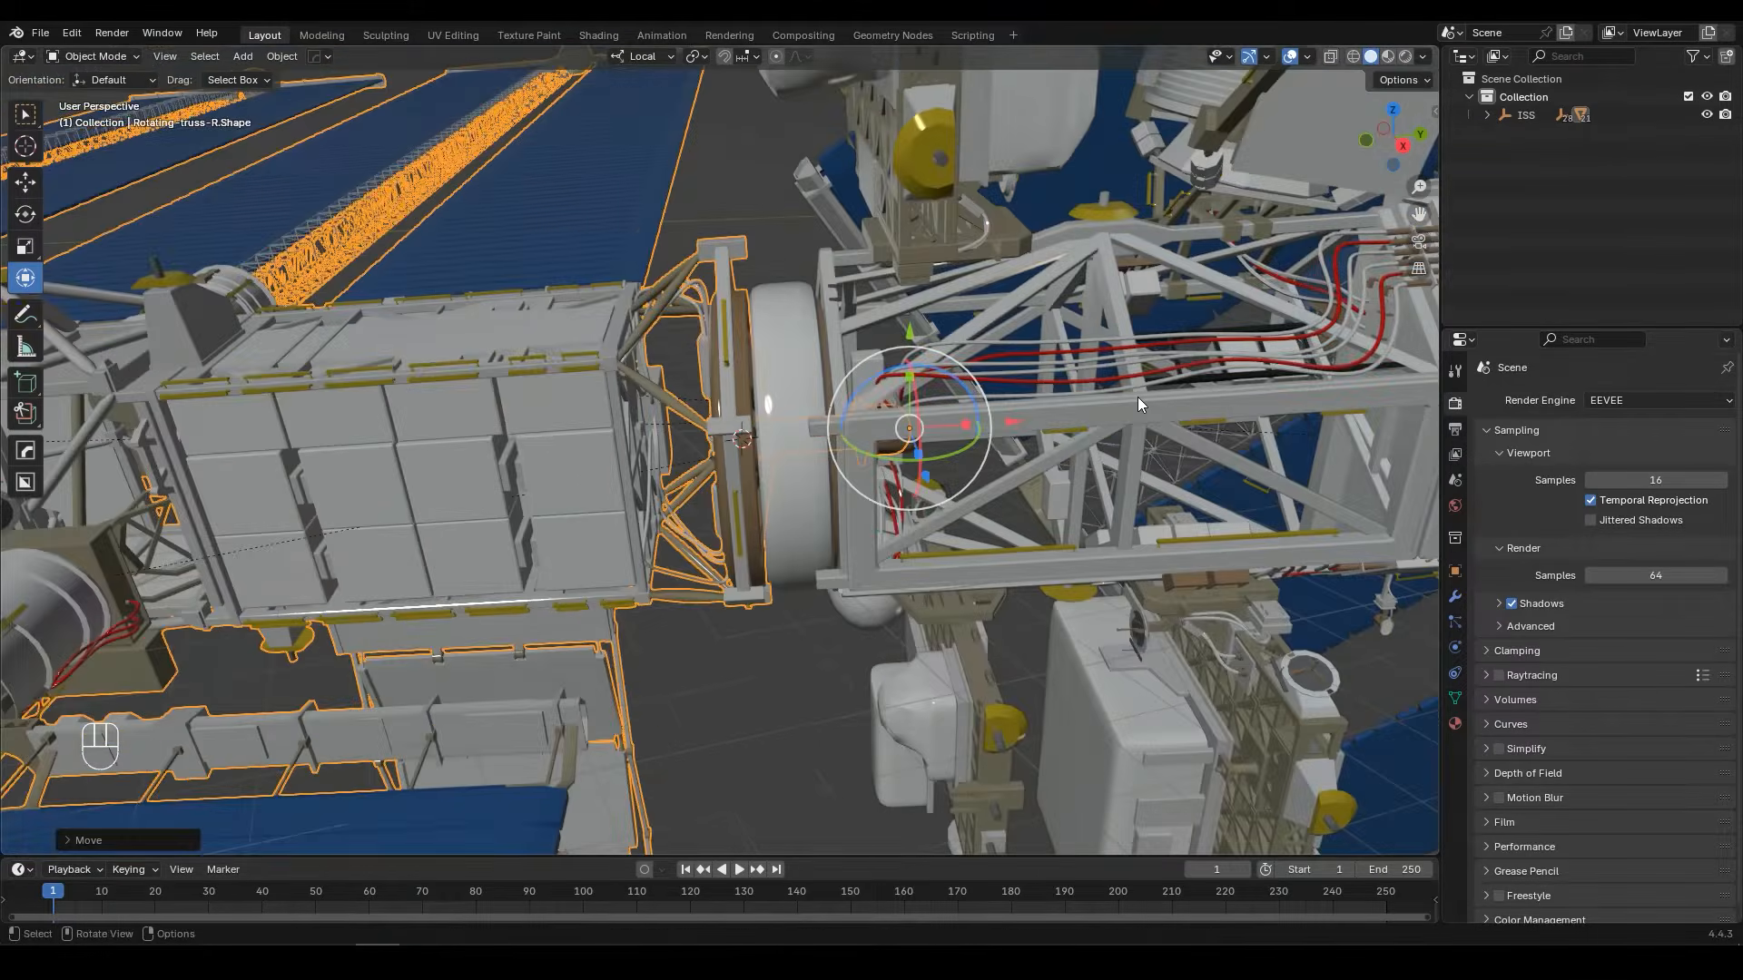
Step: Select the main body again and open its mesh for editing at the ring on the opposite truss end
middle_drag(1137, 395, 1064, 350)
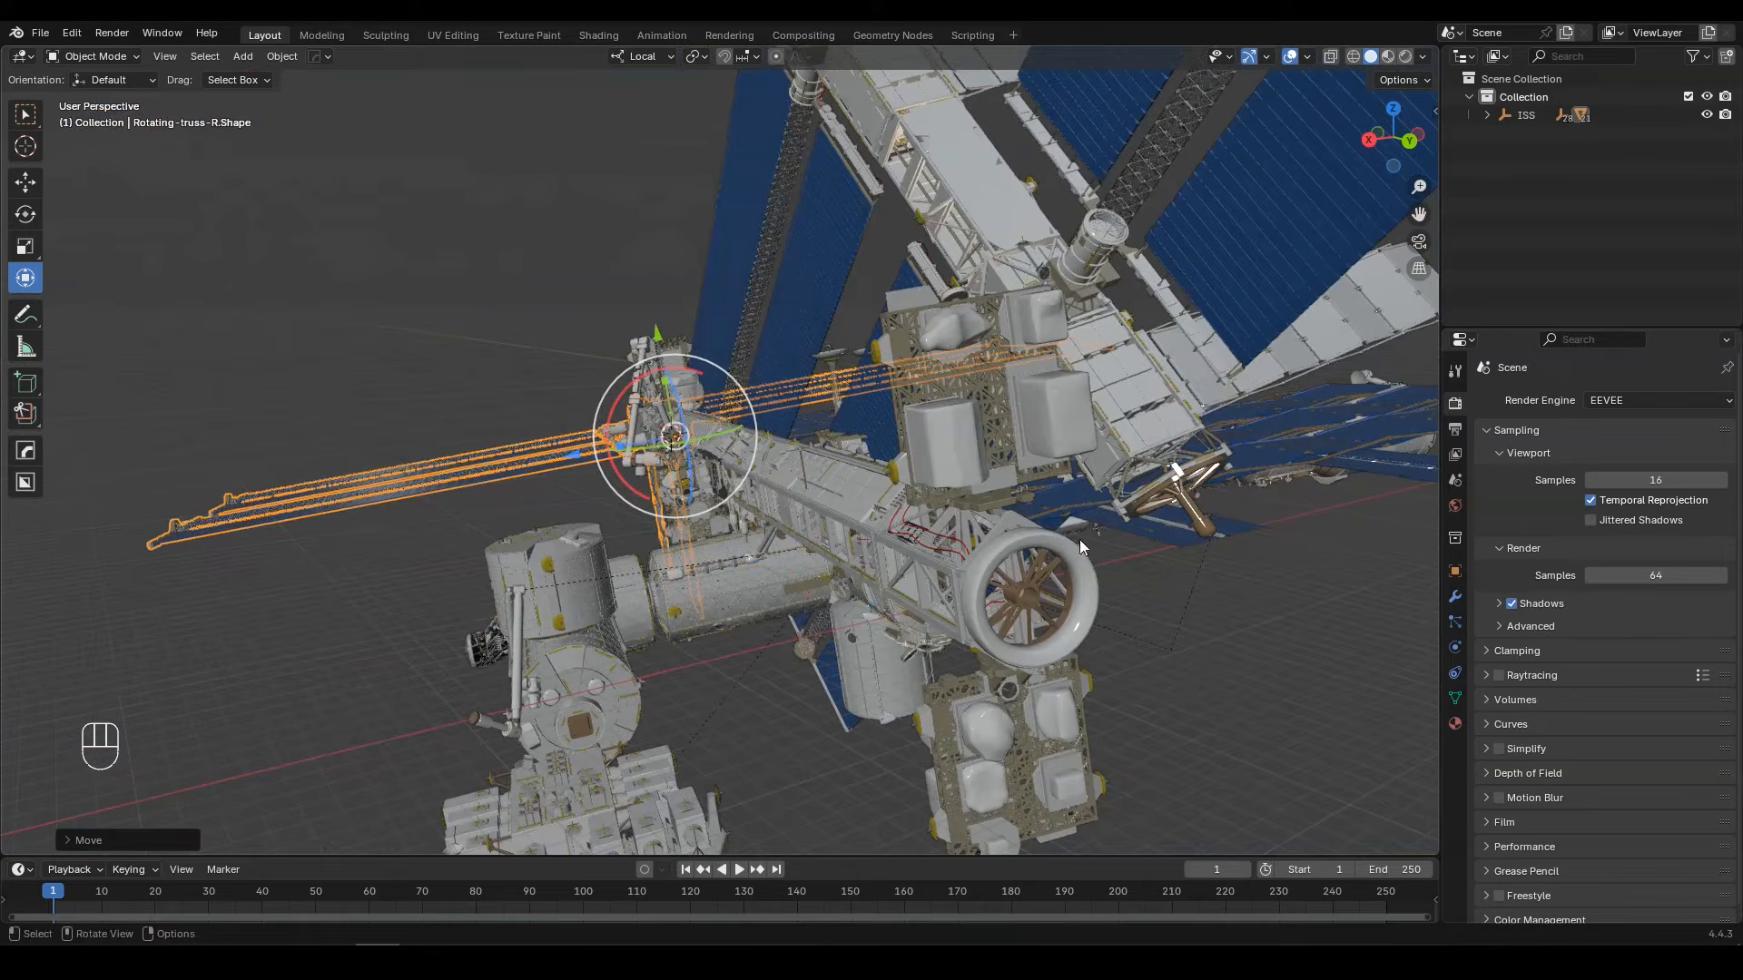
click(1081, 540)
shift+middle_drag(1096, 545, 1162, 504)
shift+middle_drag(1162, 504, 1135, 476)
scroll(1135, 475, up, 2)
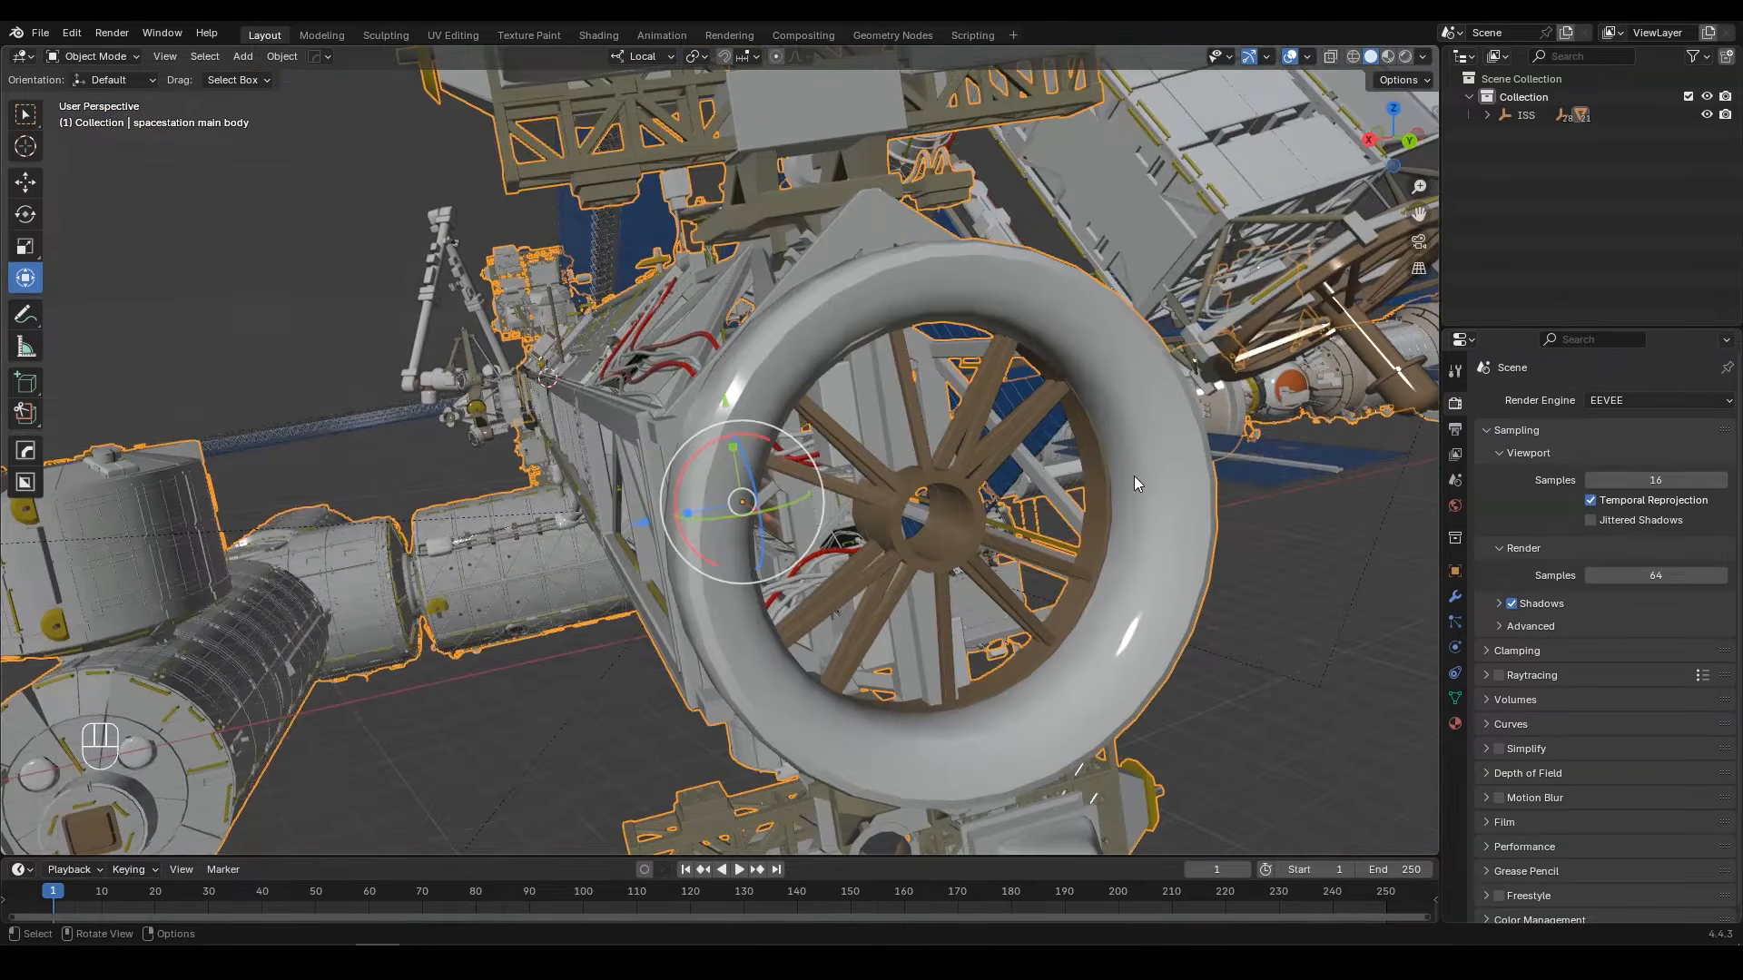
key(Tab)
Step: Snap the 3D cursor to the centre of the open hub's inner edge loop, and return to Object Mode
scroll(1116, 541, up, 4)
shift+middle_drag(1116, 542, 1102, 531)
scroll(1094, 545, down, 3)
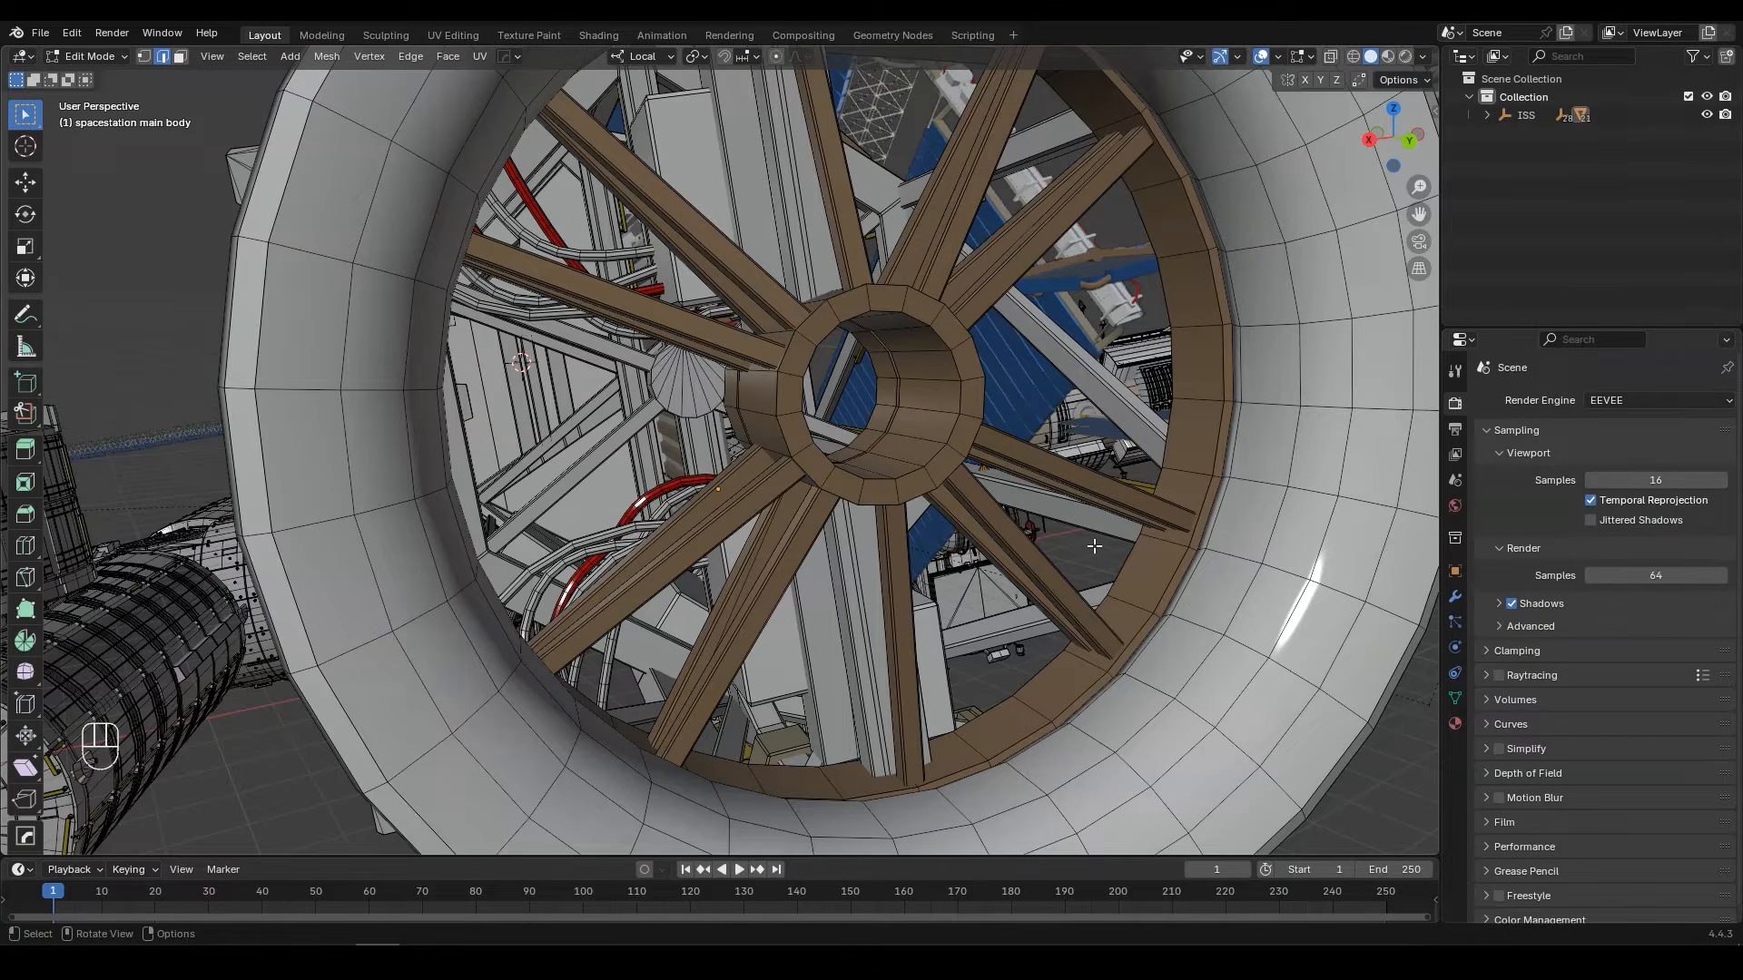
alt+click(858, 318)
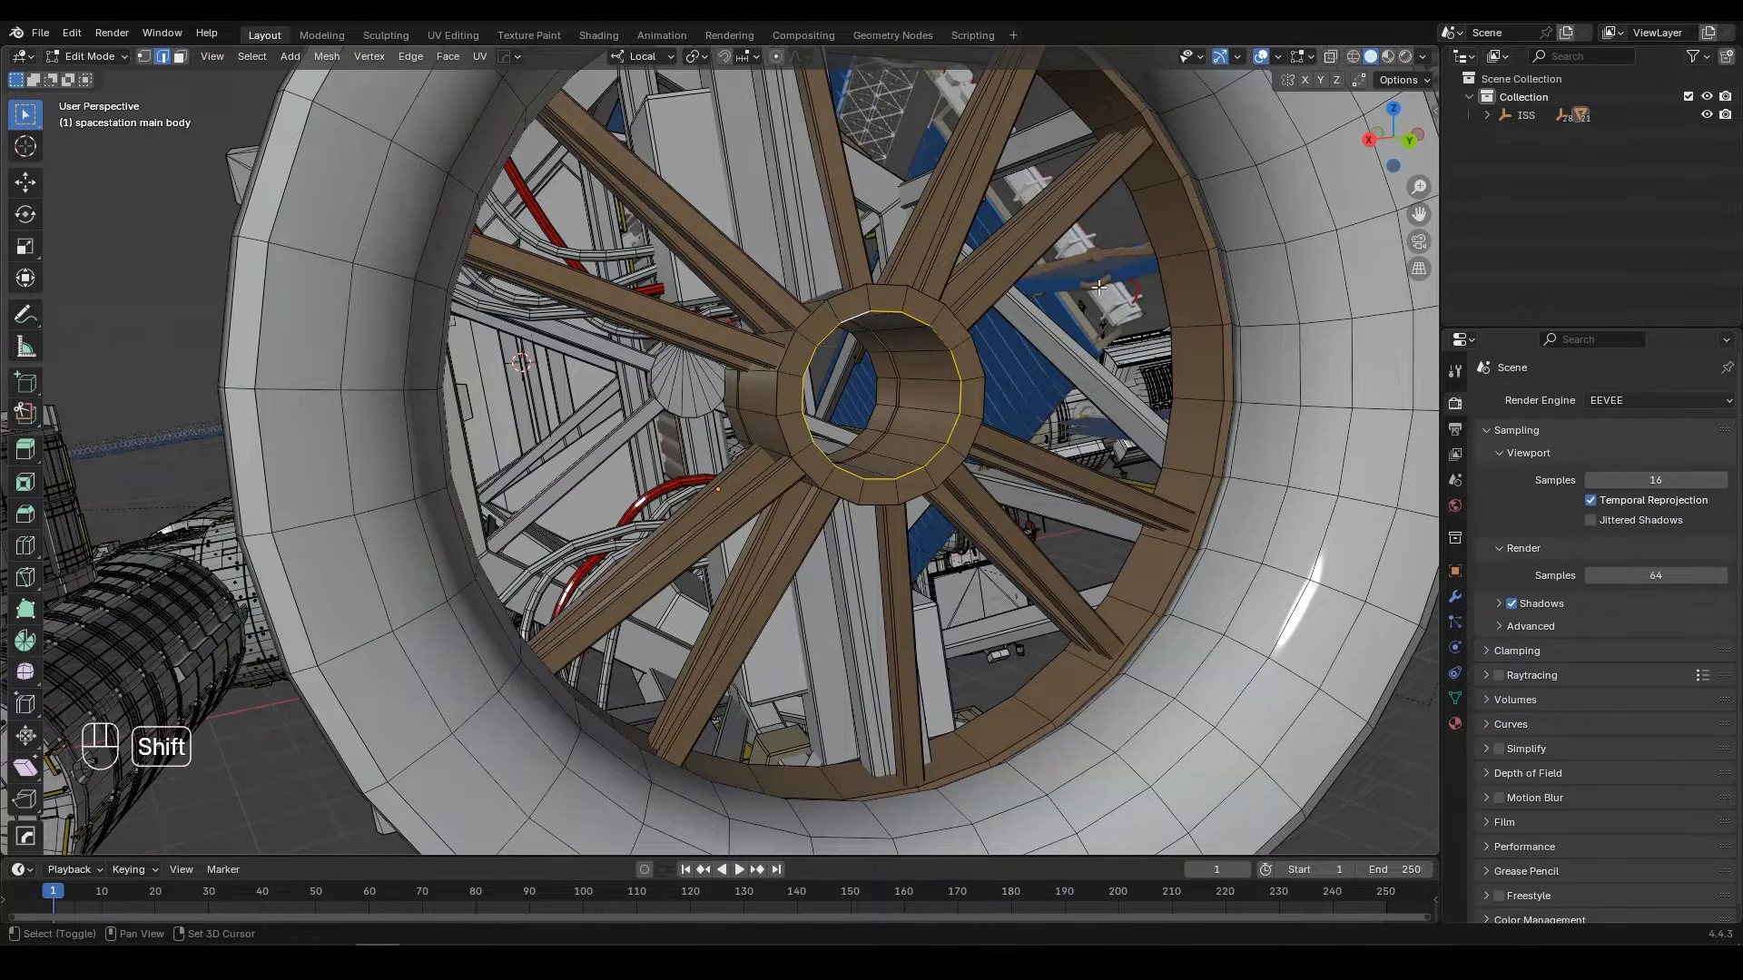
key(shift+s)
click(1113, 392)
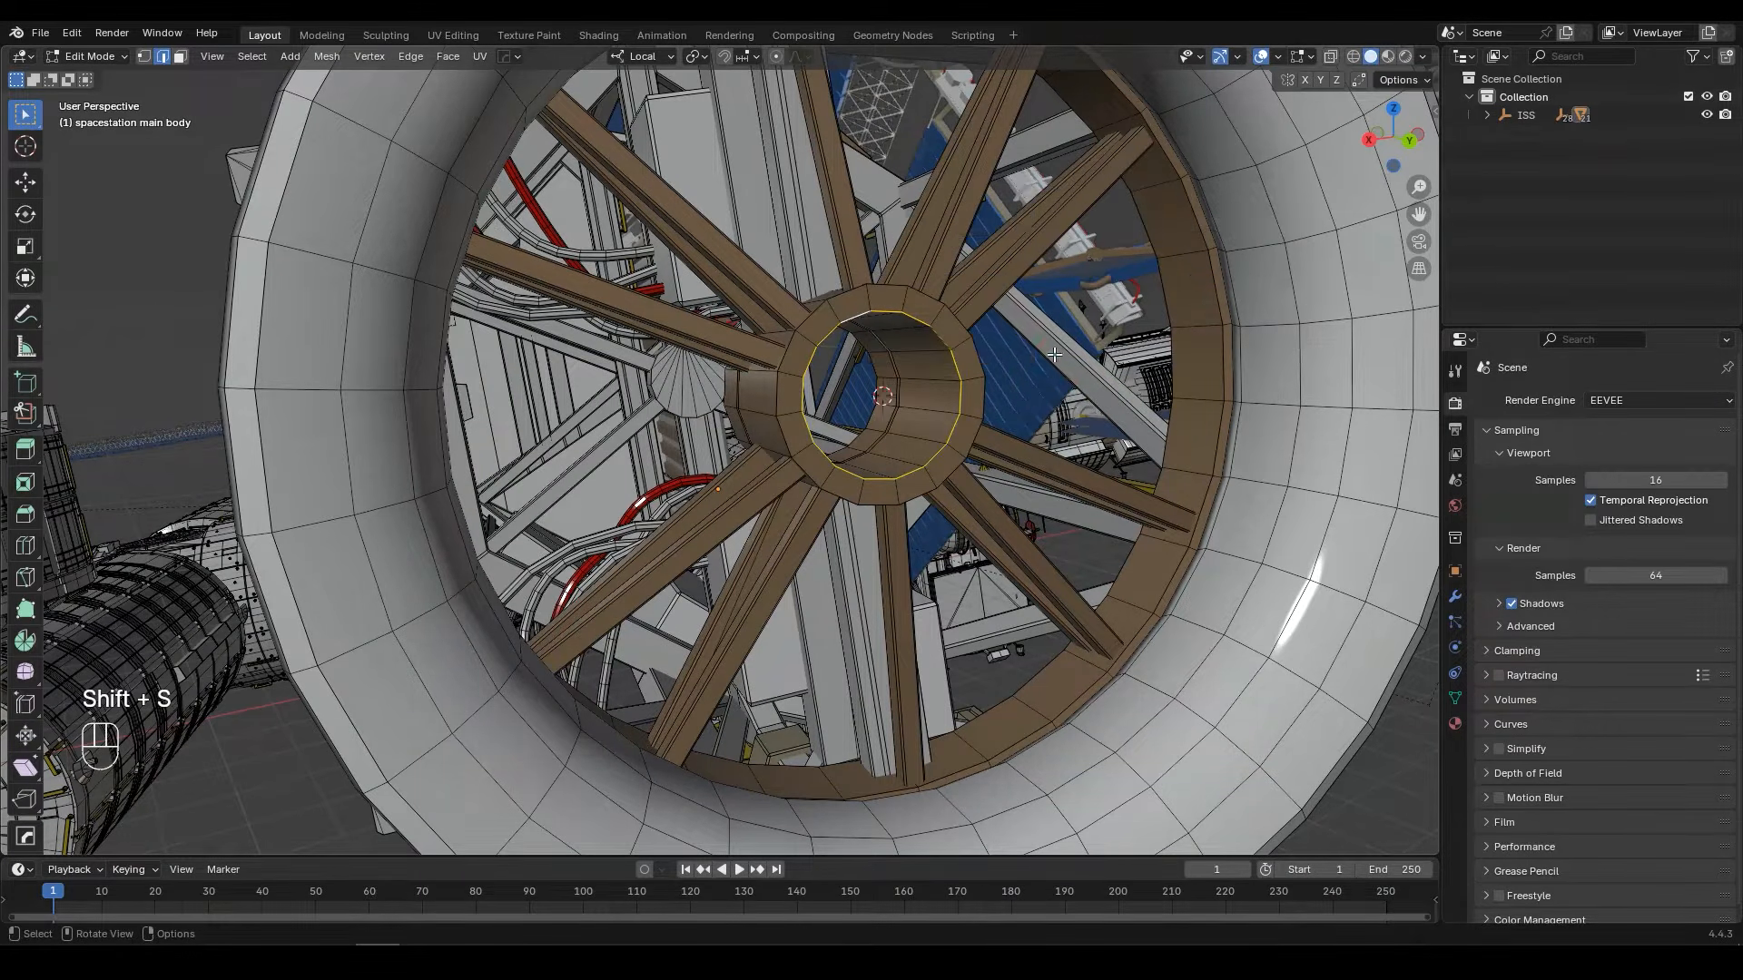
key(Tab)
Step: Snap the other detached solar array, ISS_Main_Solar_Panel_Frame_005, to the 3D cursor and clear its rotation
mouse_move(962, 274)
middle_down()
mouse_move(929, 279)
mouse_move(968, 285)
middle_up()
click(983, 296)
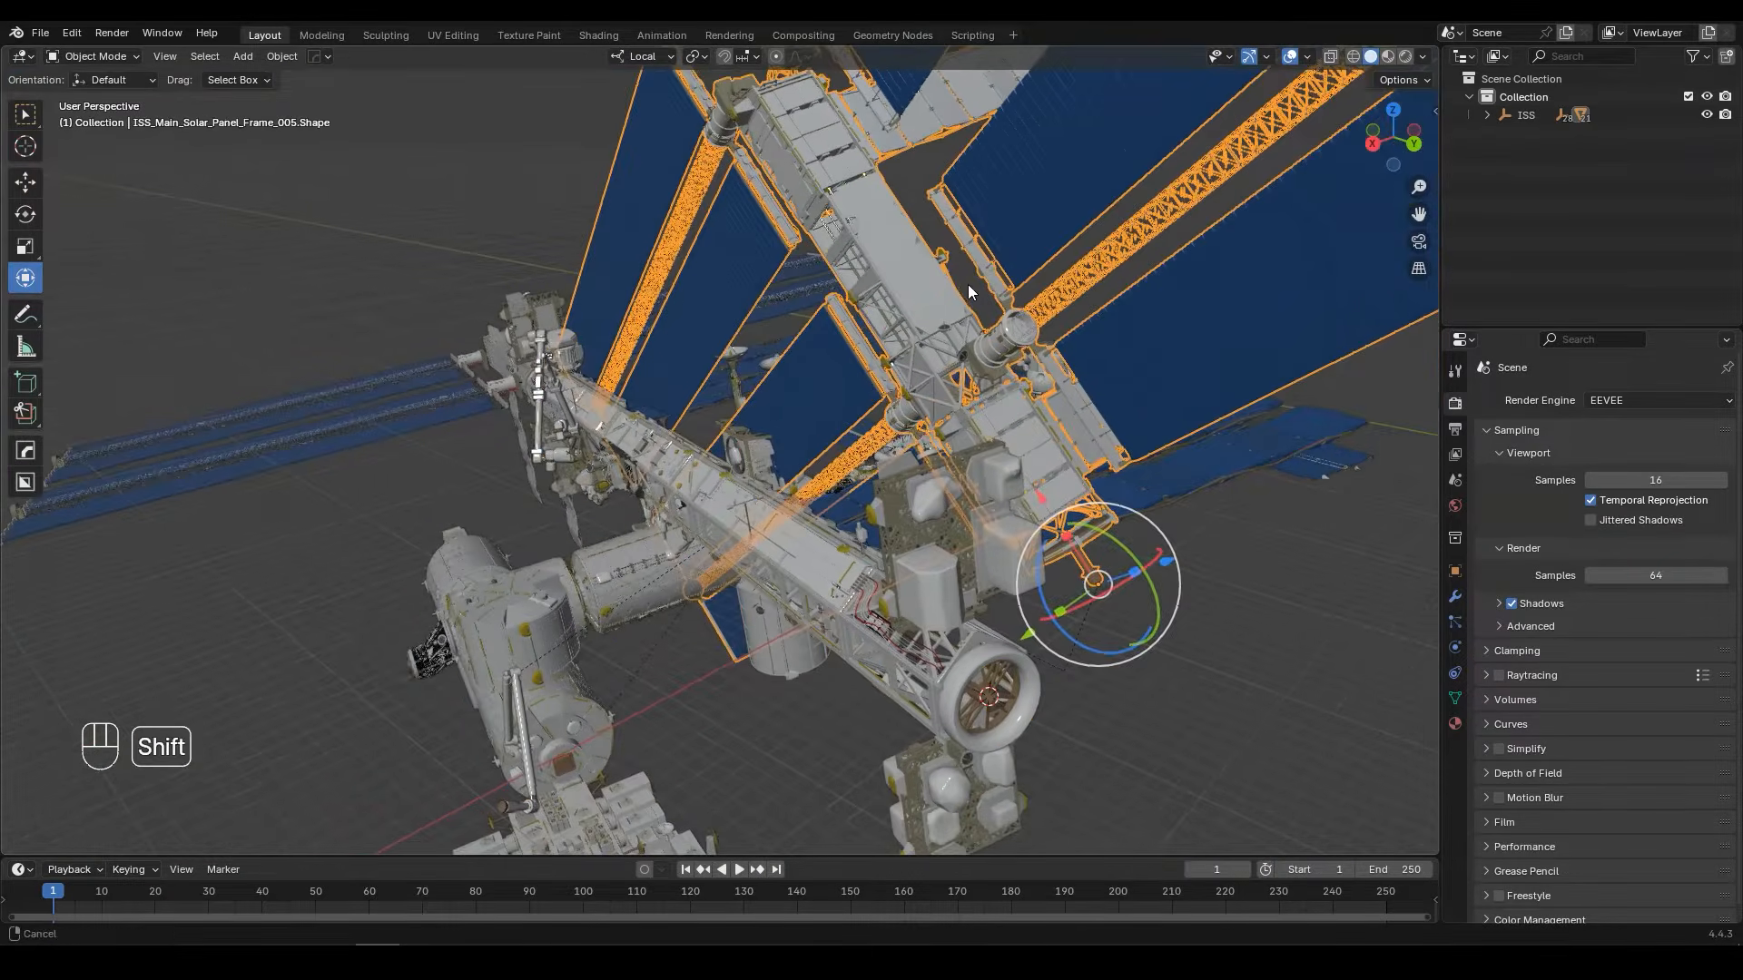
key(shift+s)
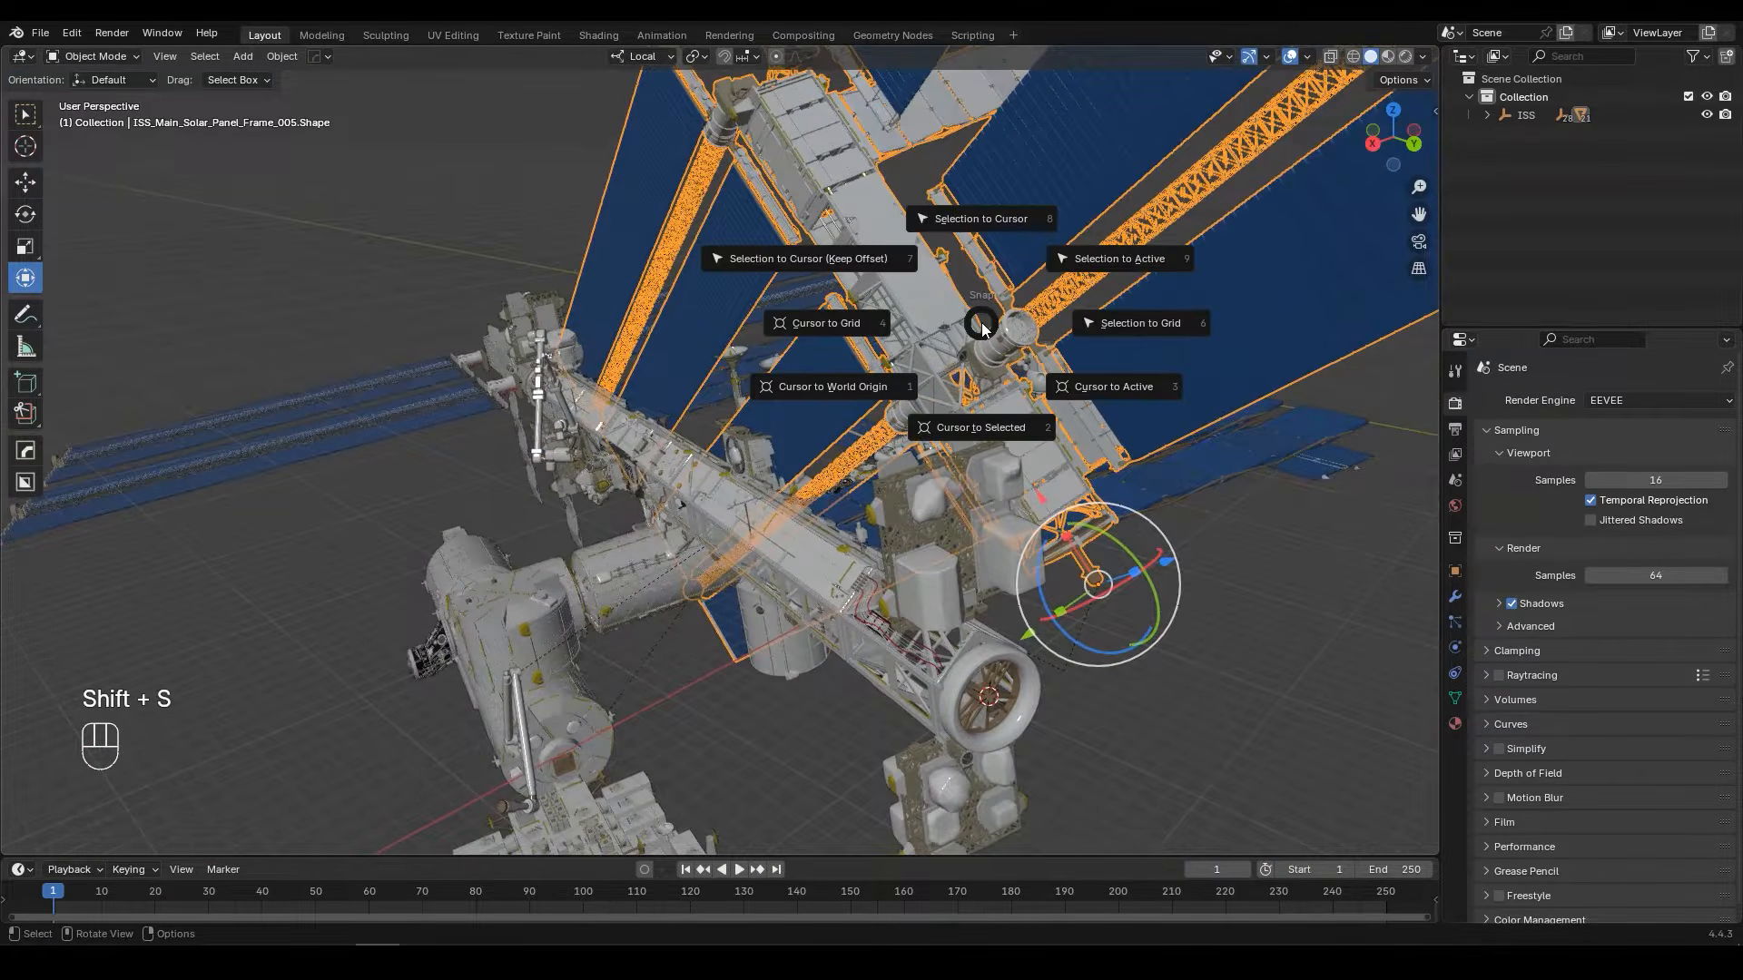
click(992, 257)
key(alt+r)
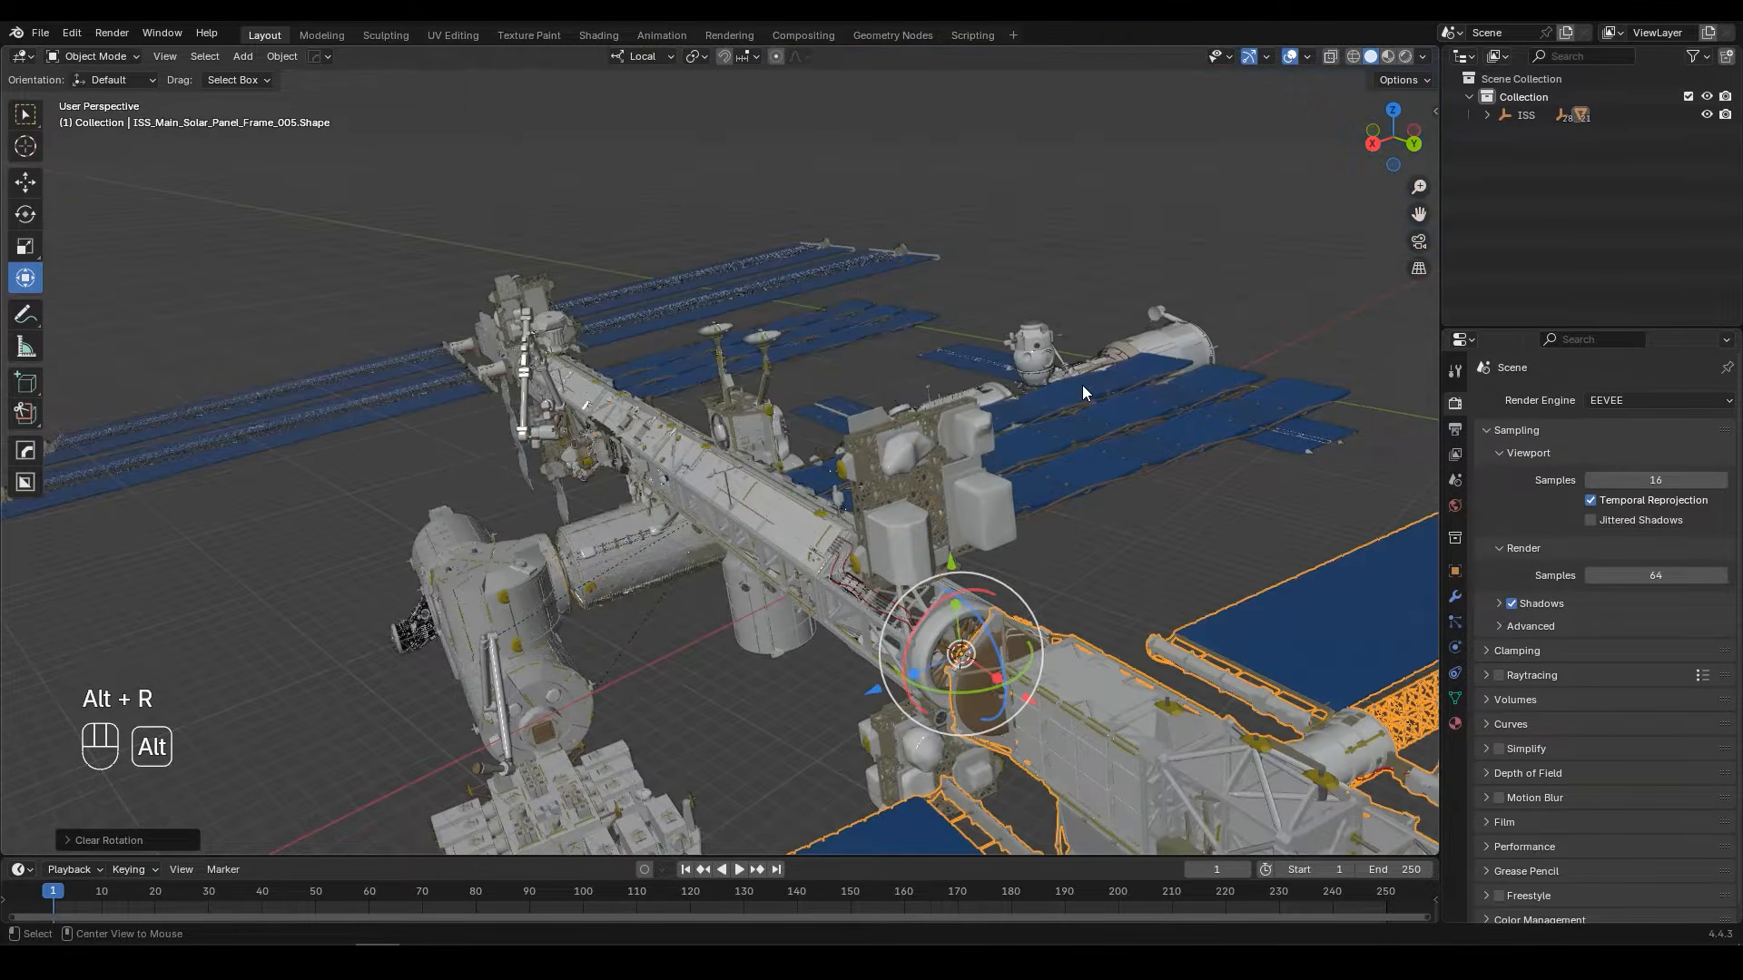
Step: Move the second solar array along its local X axis until its spoked wheel meets the main body's ring
scroll(1085, 440, up, 5)
shift+middle_drag(1026, 443, 1015, 454)
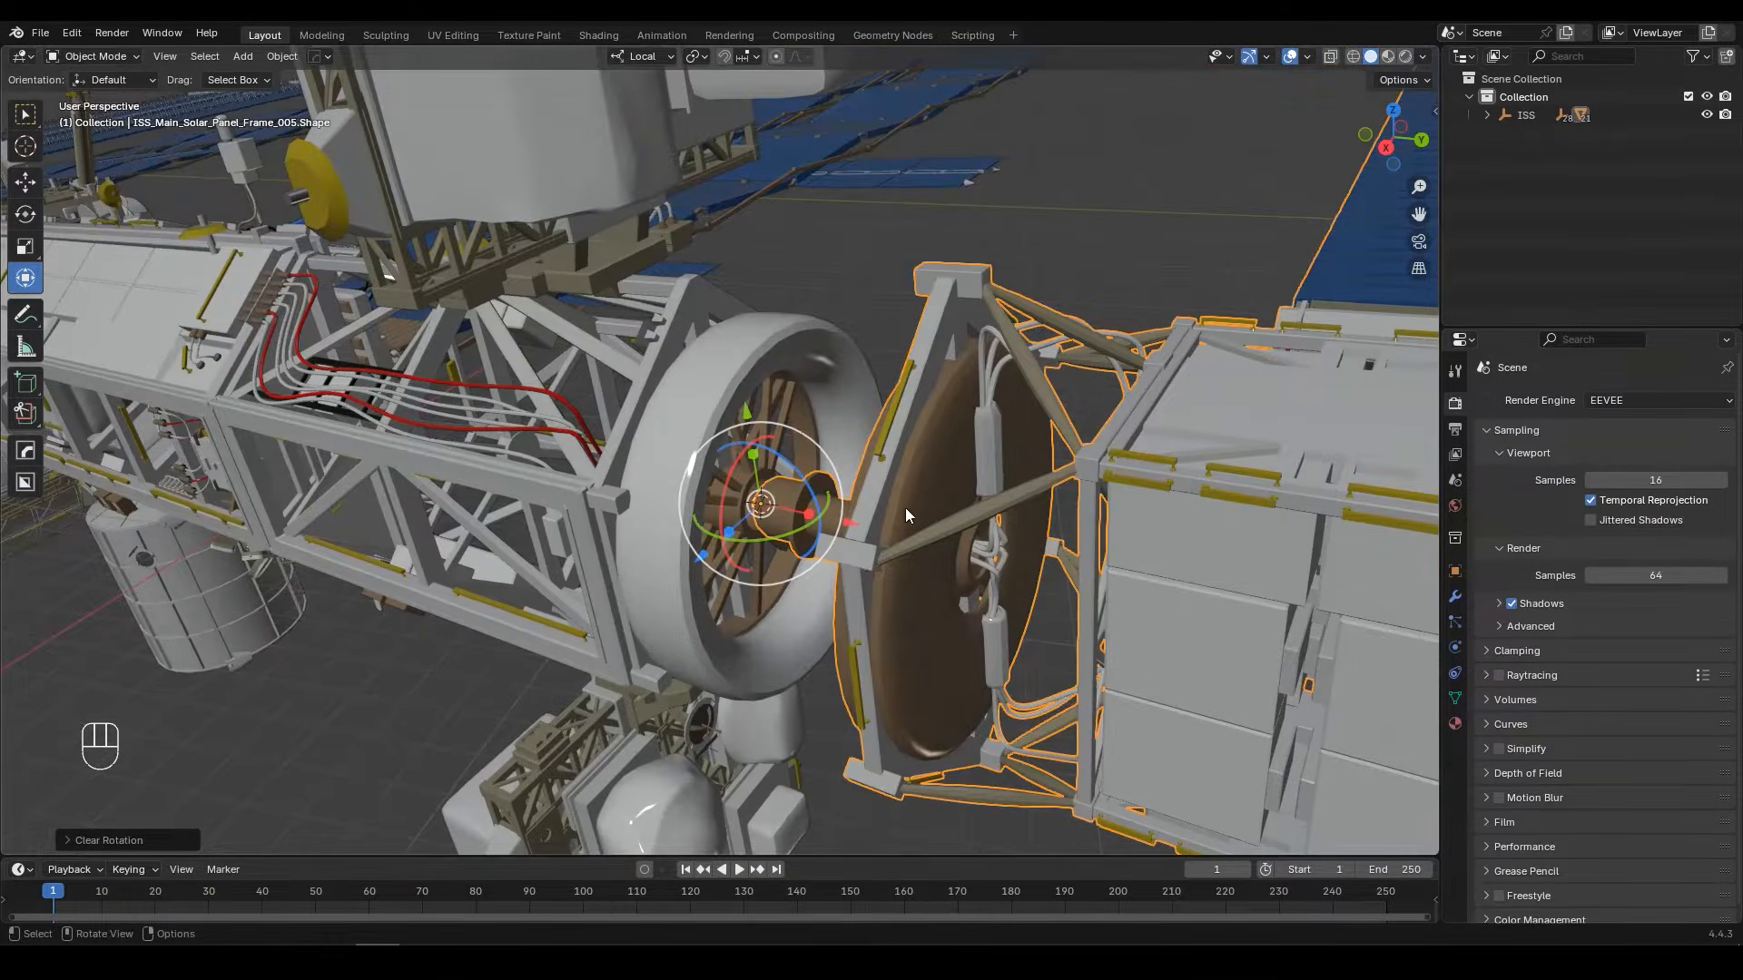
middle_drag(893, 536, 771, 516)
key(g)
key(x)
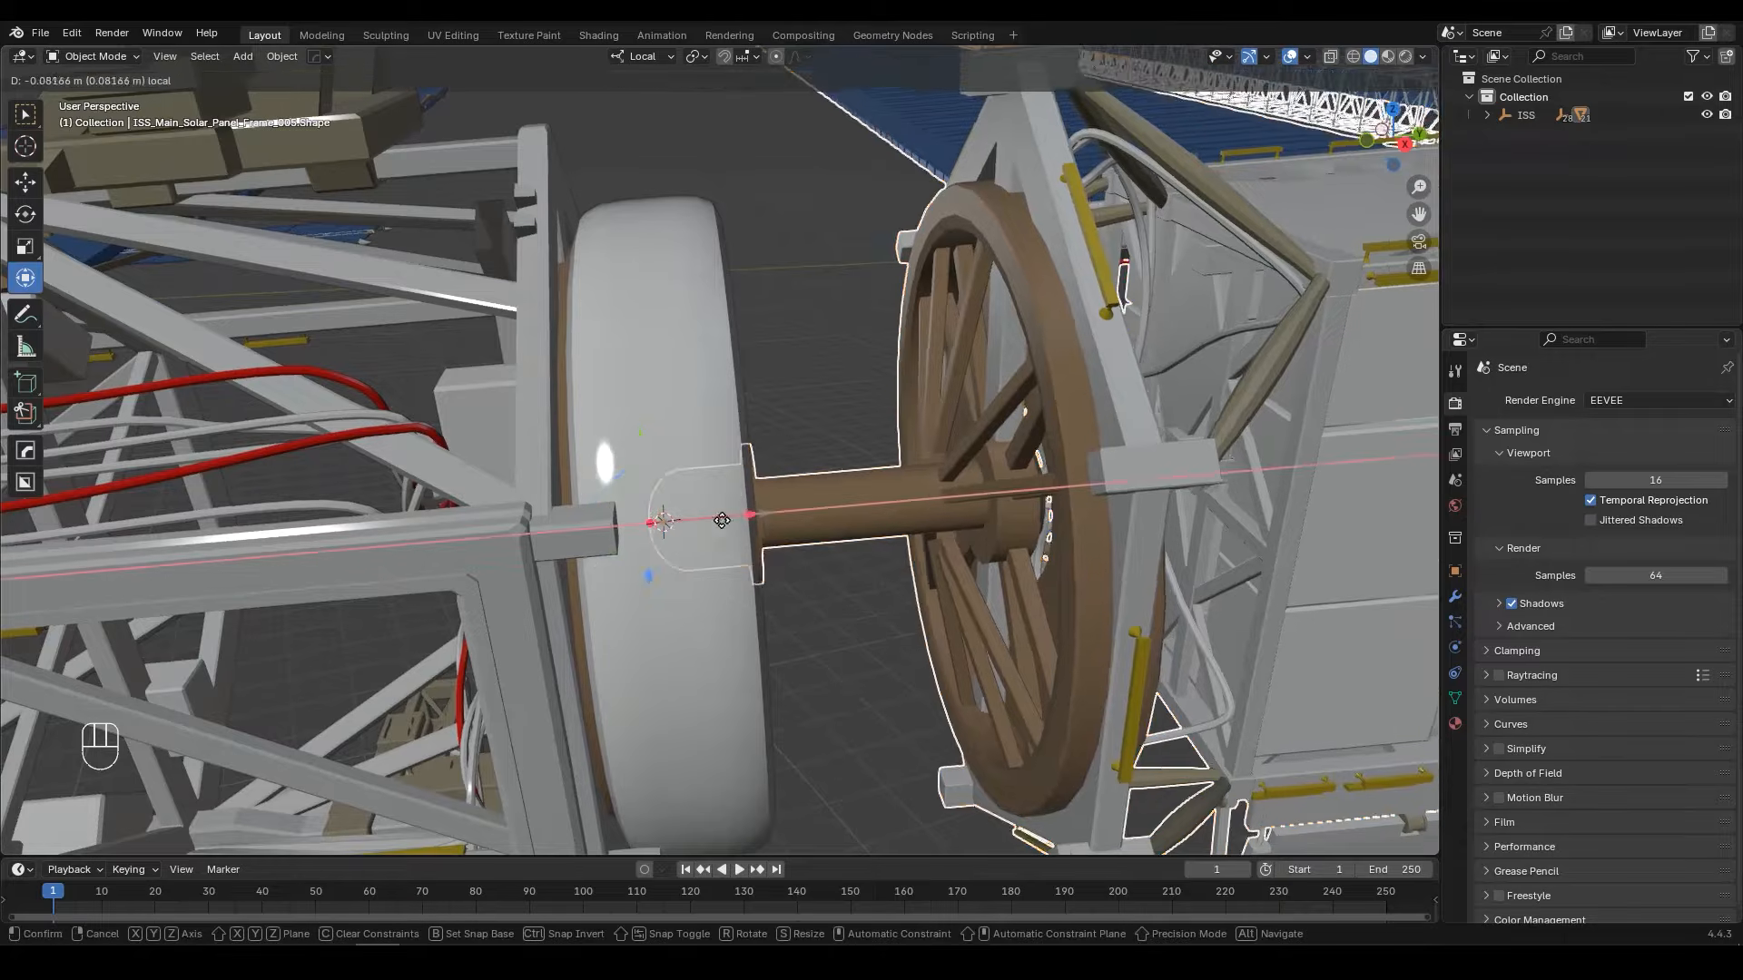
click(540, 543)
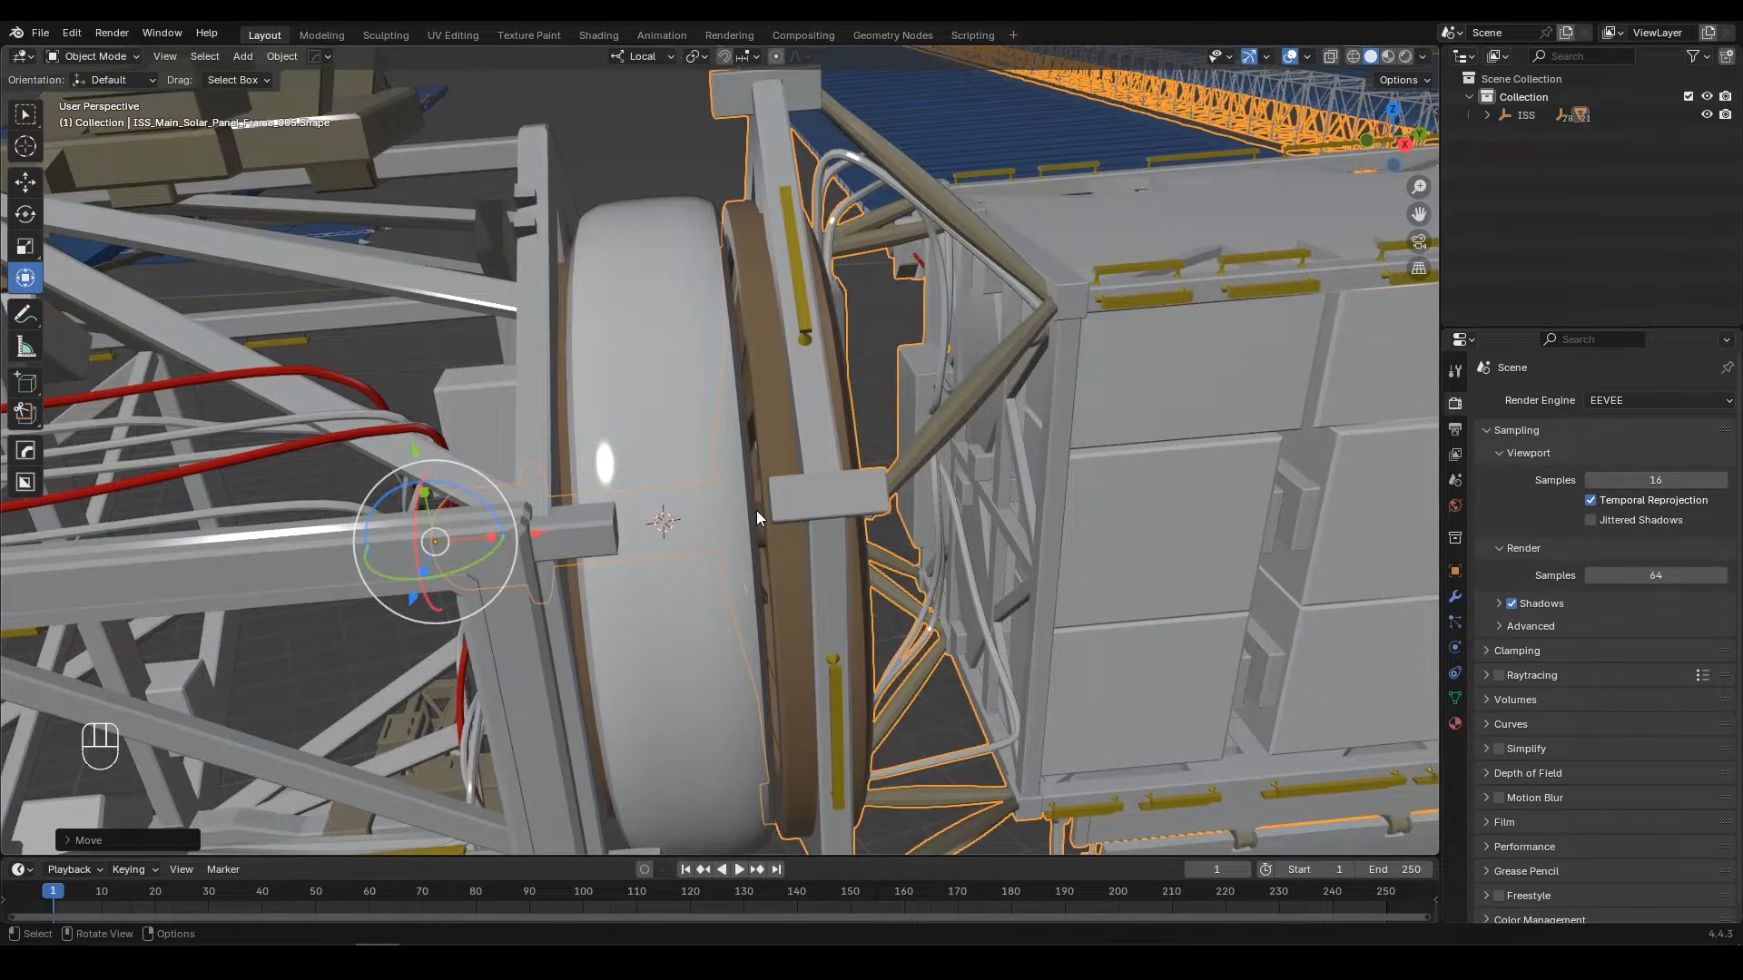
Step: Select the ISS parent empty and try moving the whole station with it
key(Home)
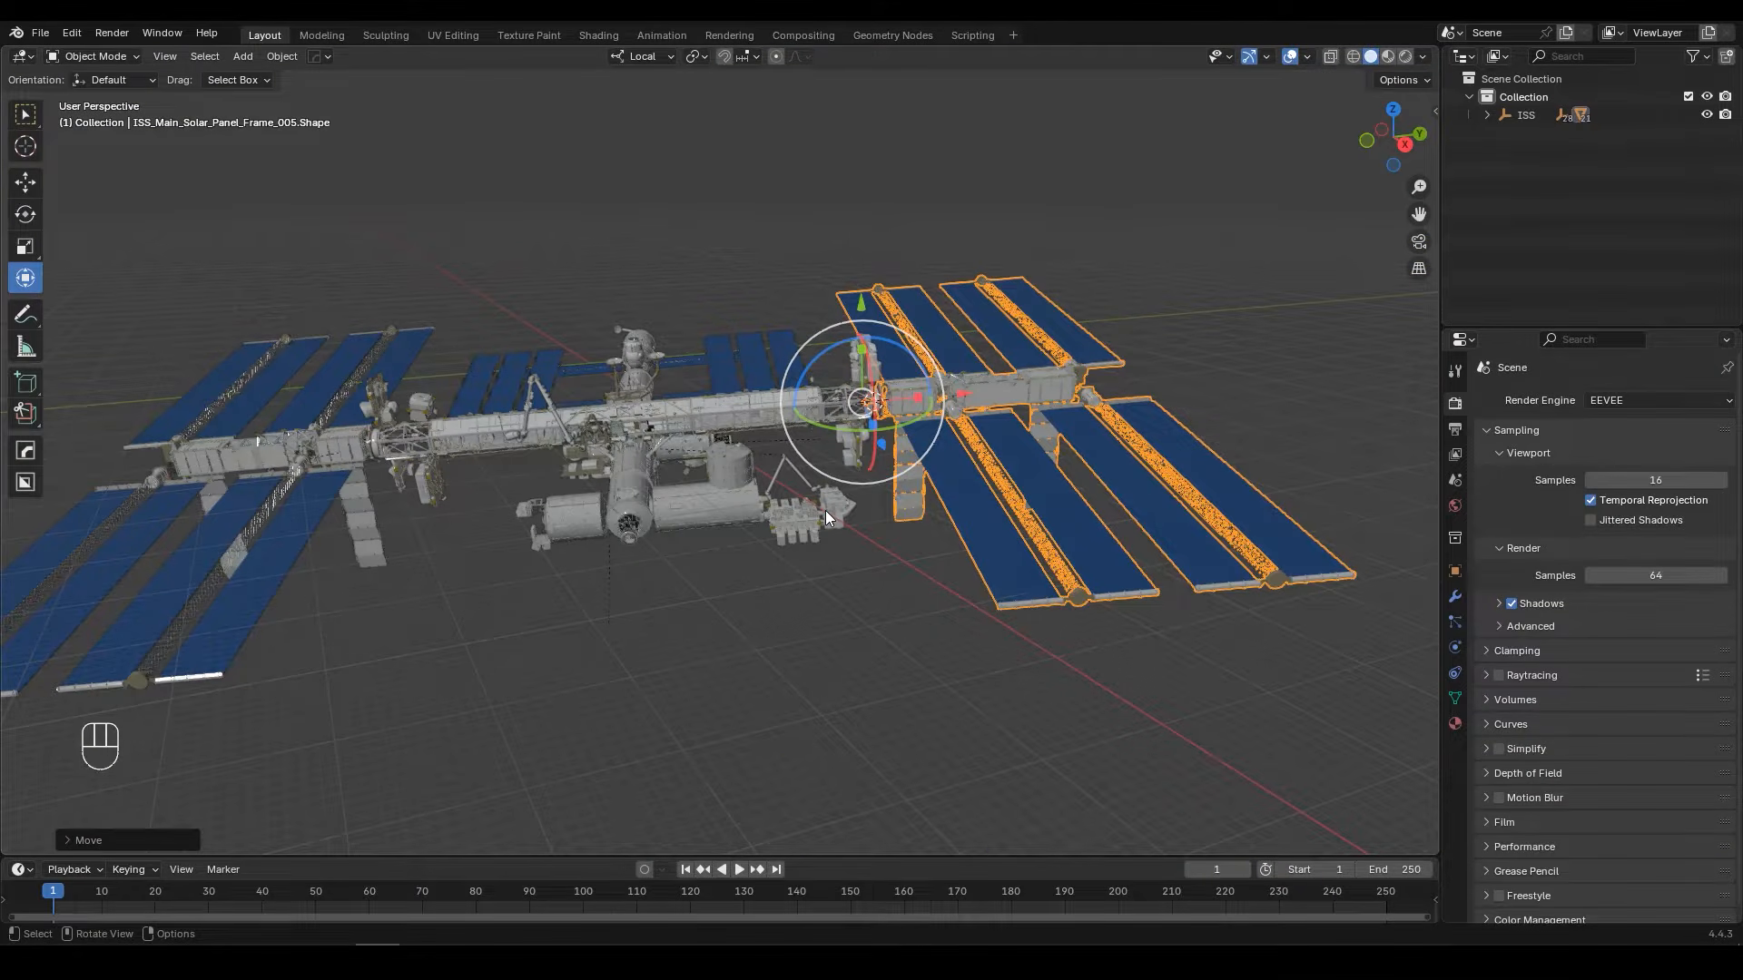
click(1519, 122)
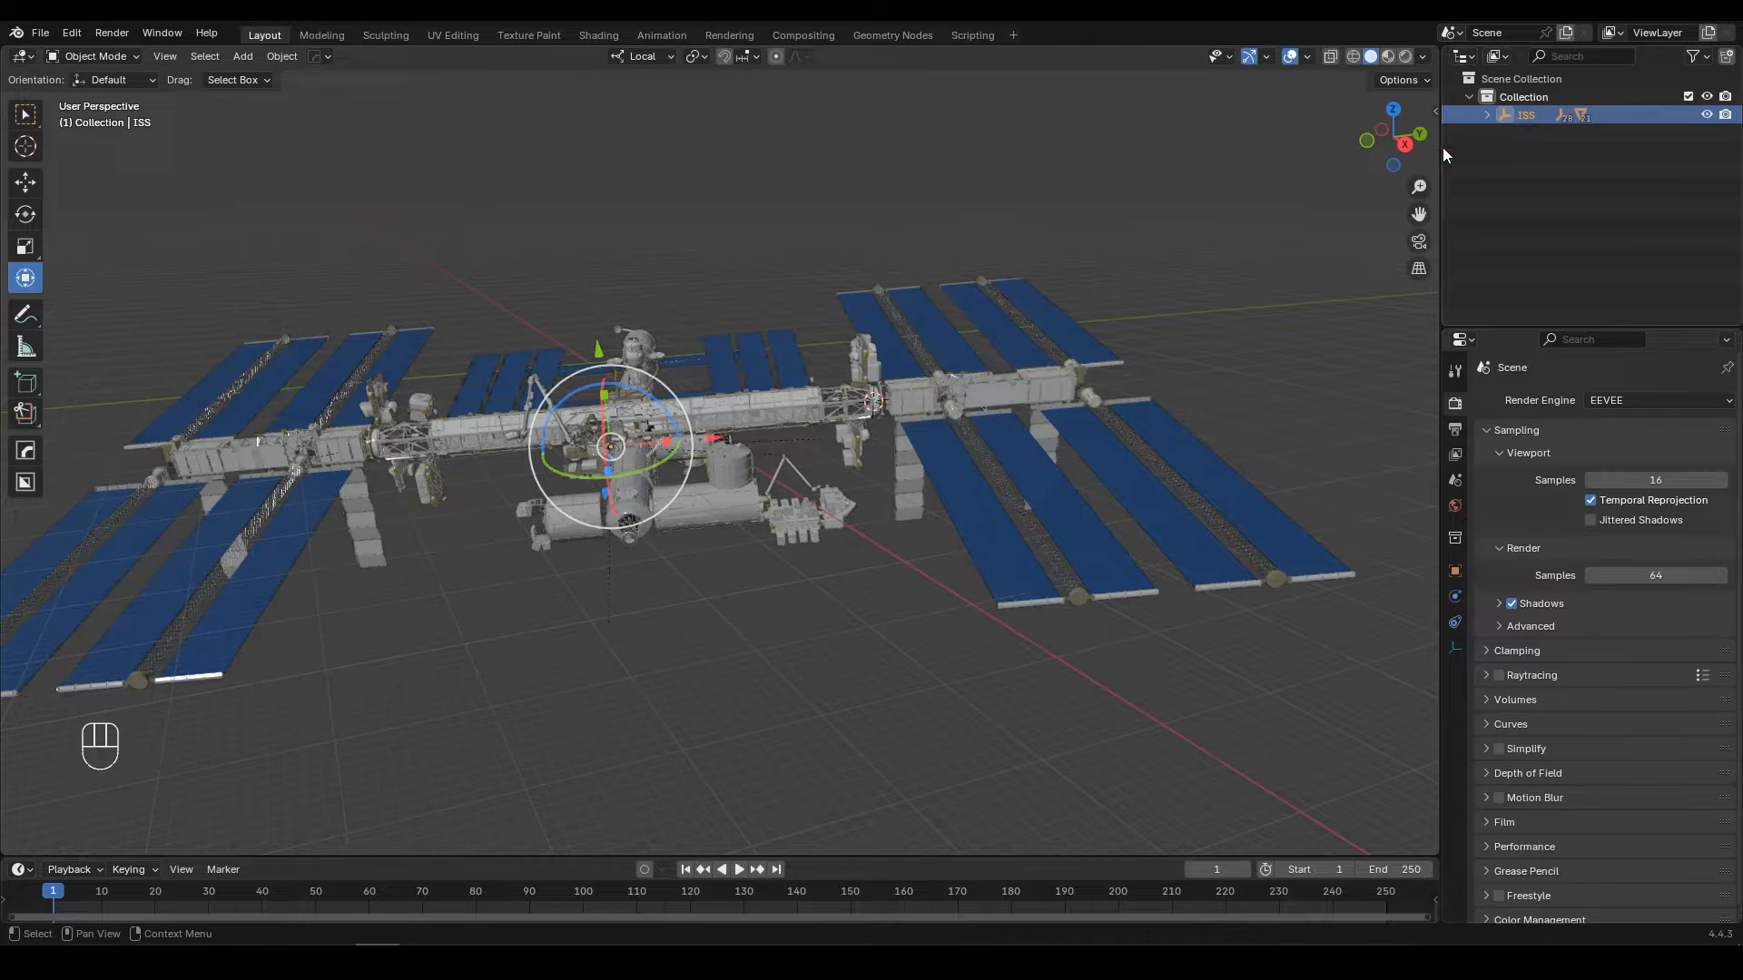
key(g)
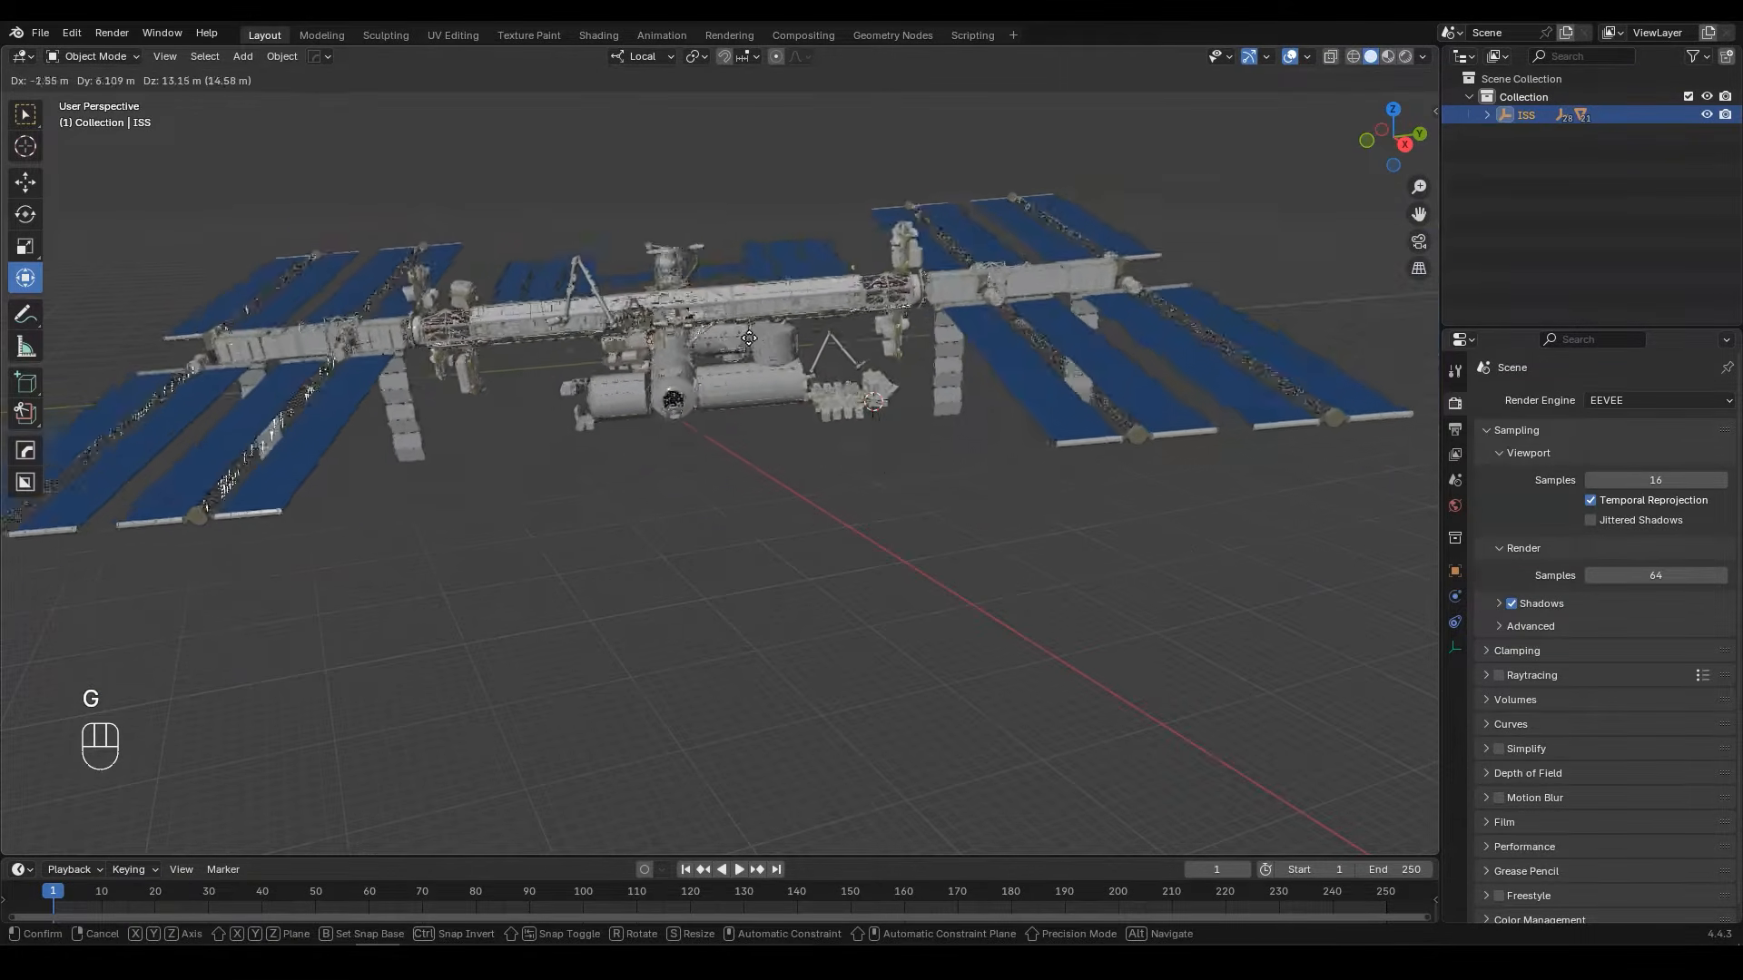
right_click(830, 332)
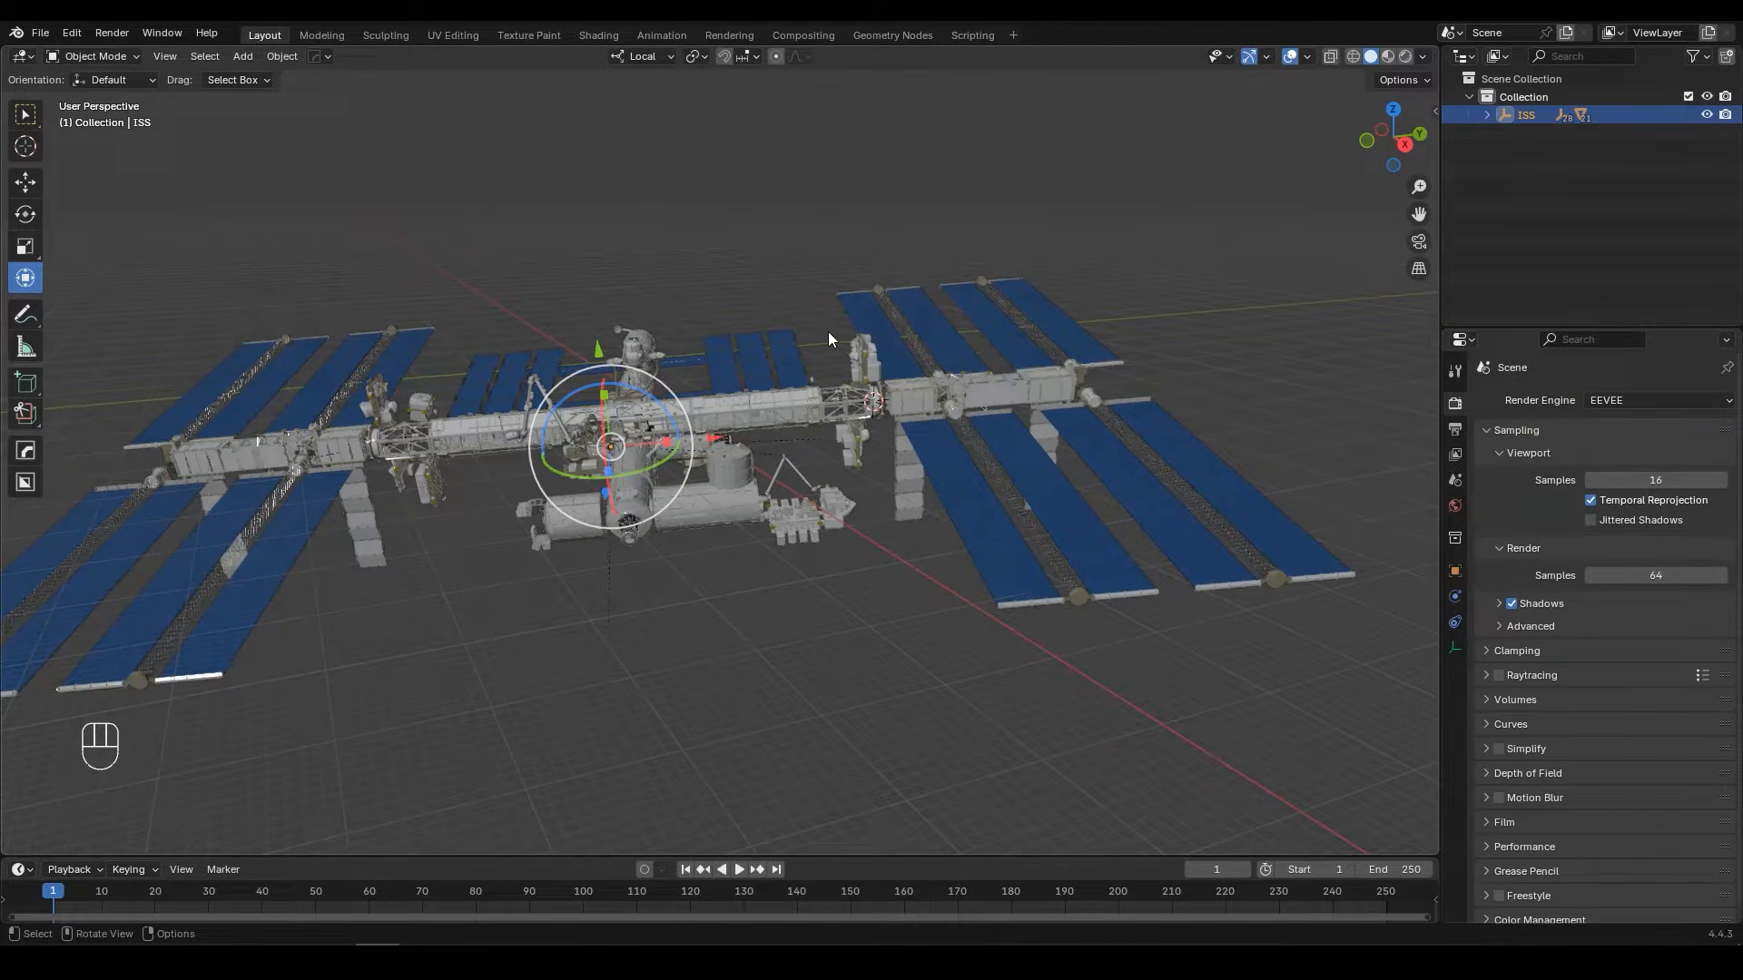
Step: Display the ISS empty as a sphere with a size of 1000 m, and test moving the station by it
click(1456, 648)
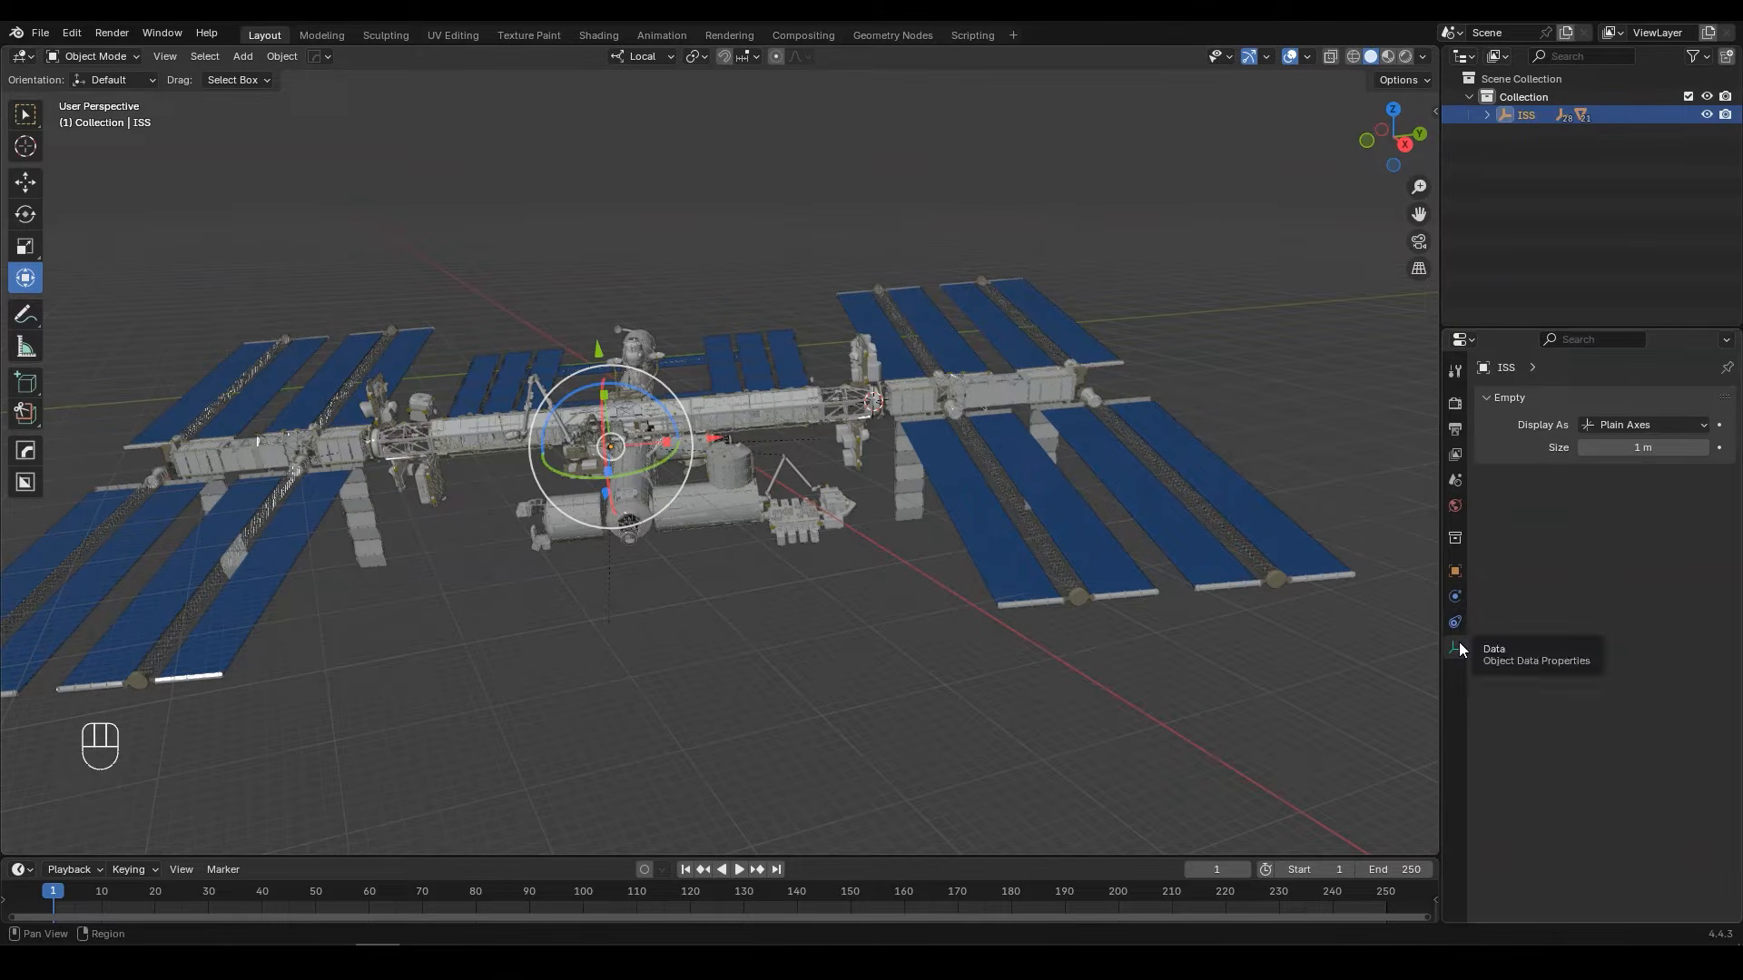
click(1651, 451)
text(1000)
key(Return)
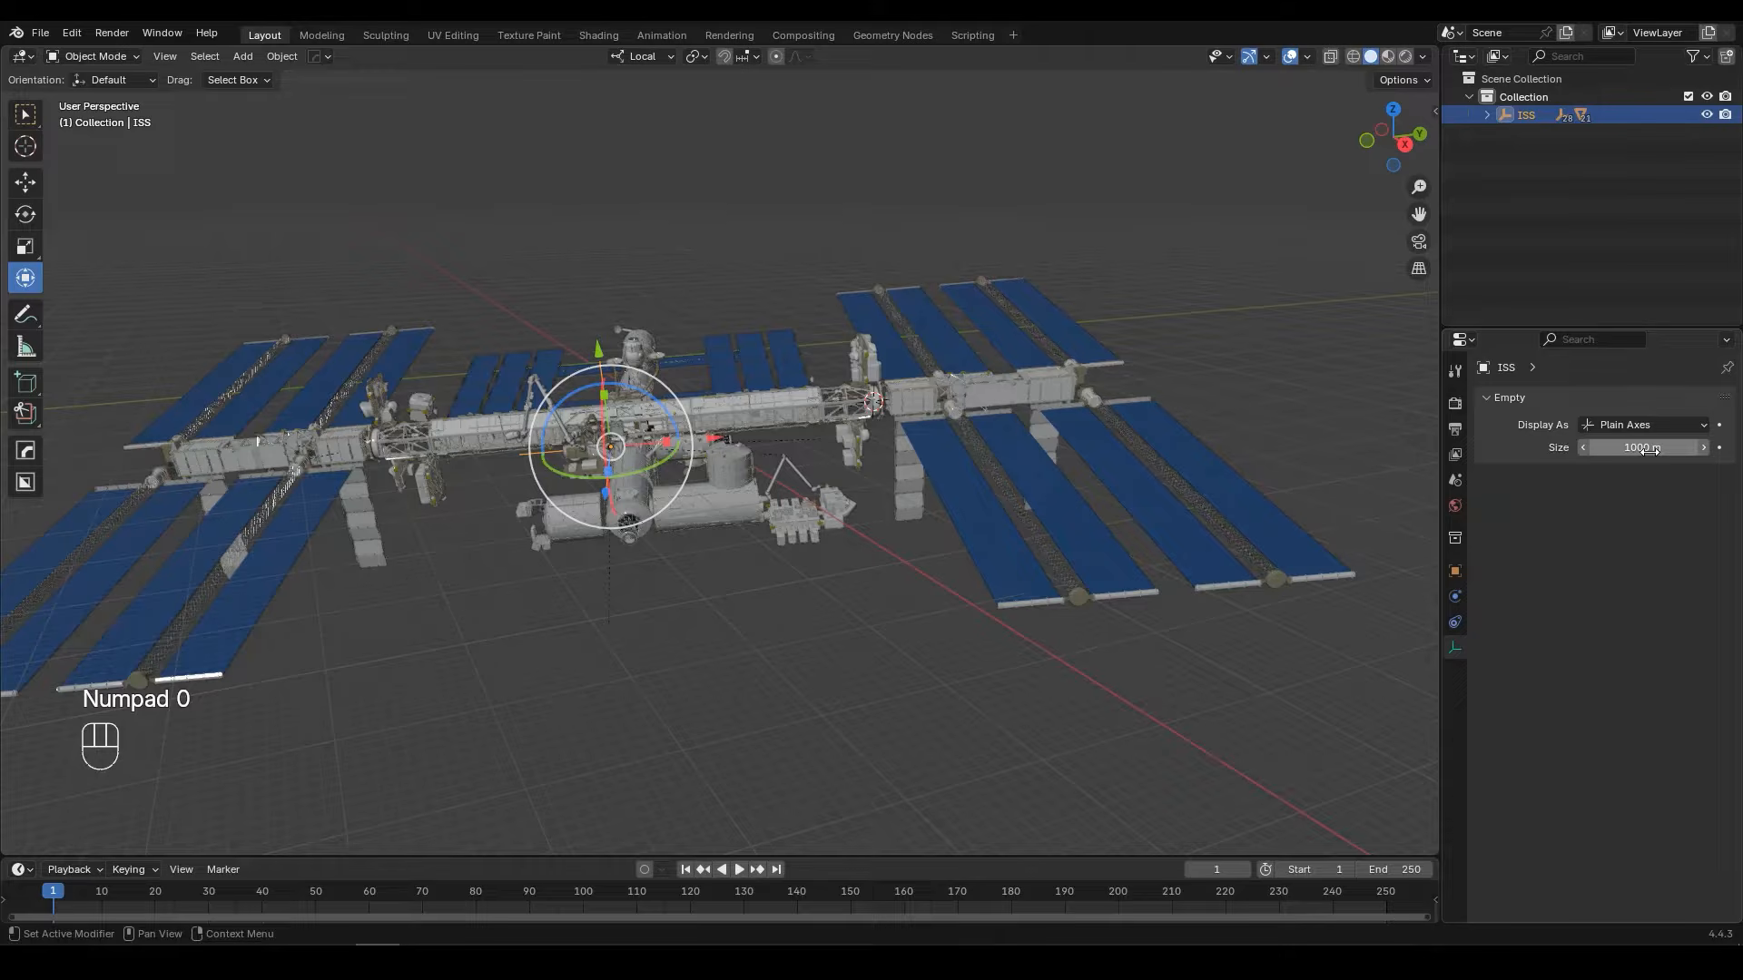
click(1643, 425)
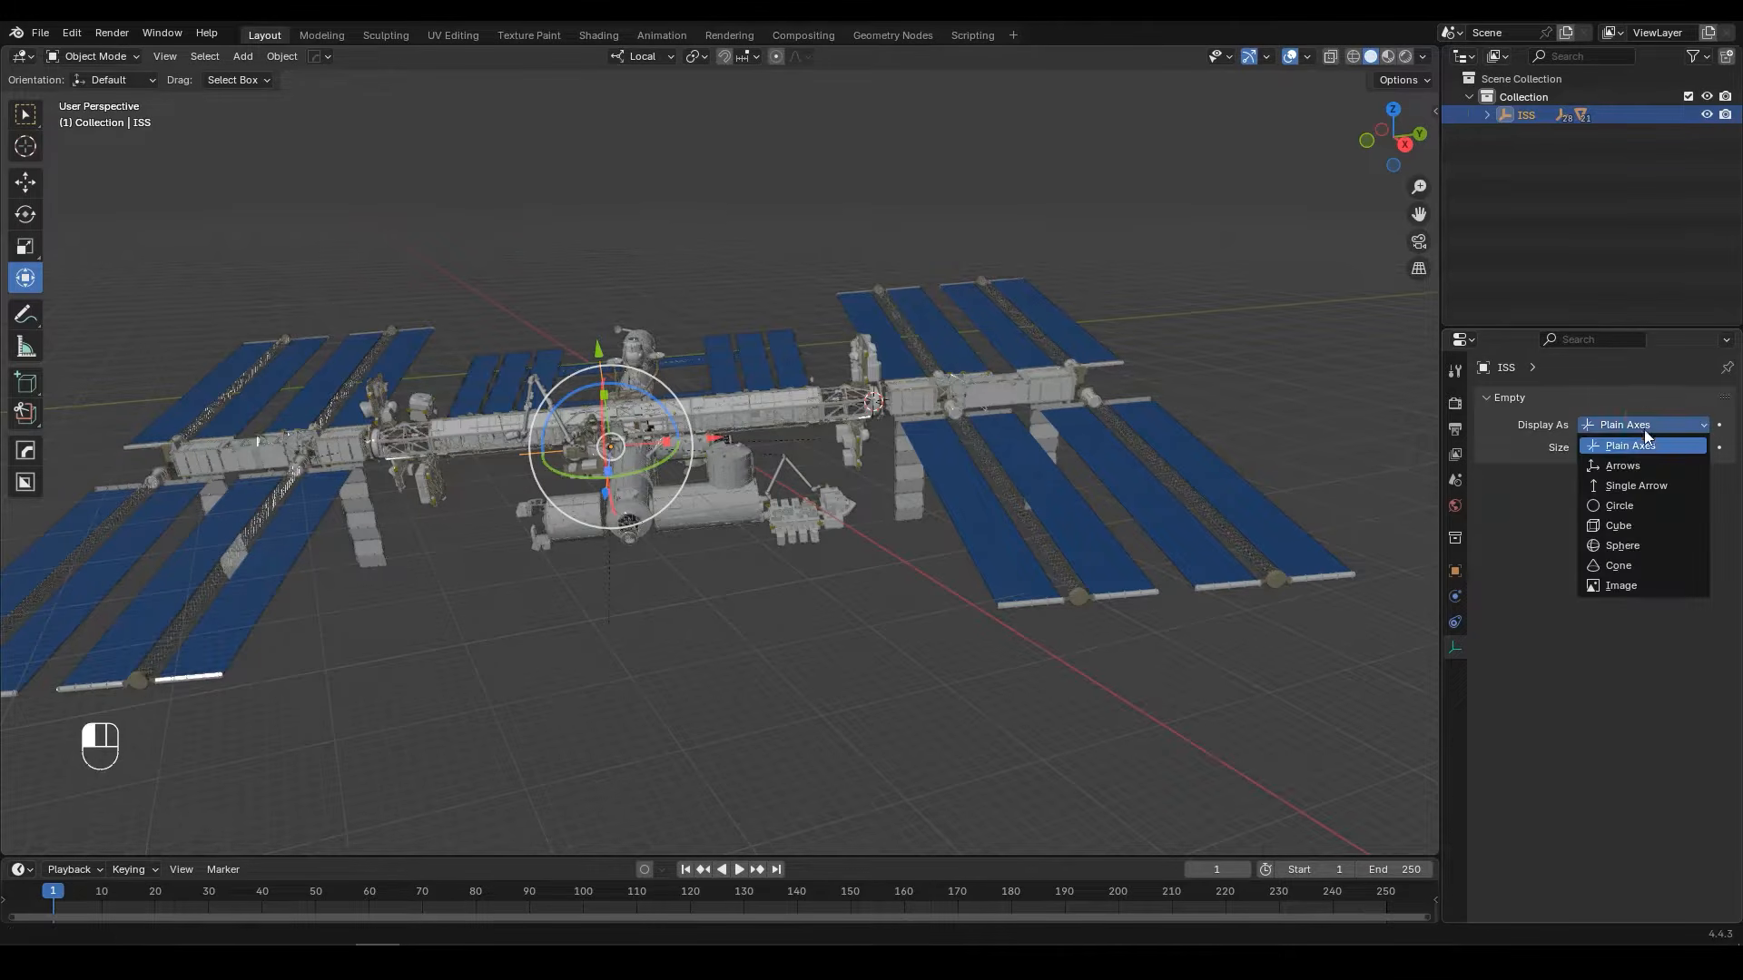
click(1625, 544)
middle_drag(999, 436, 871, 354)
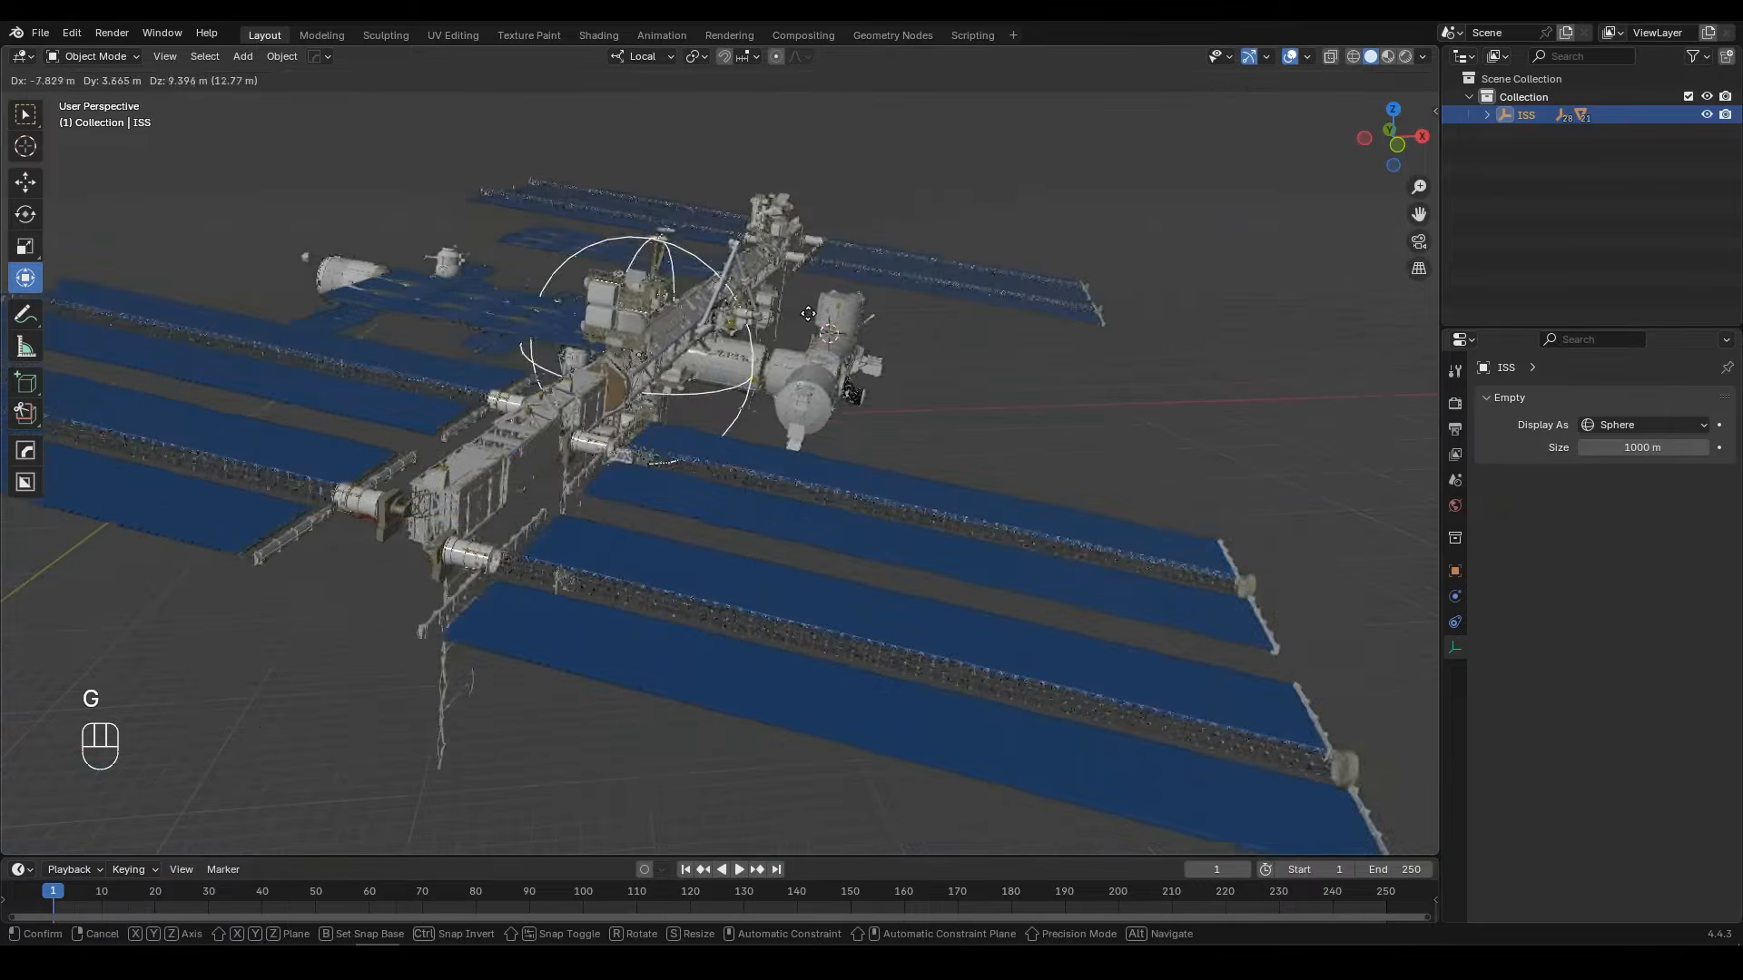
key(g)
click(900, 364)
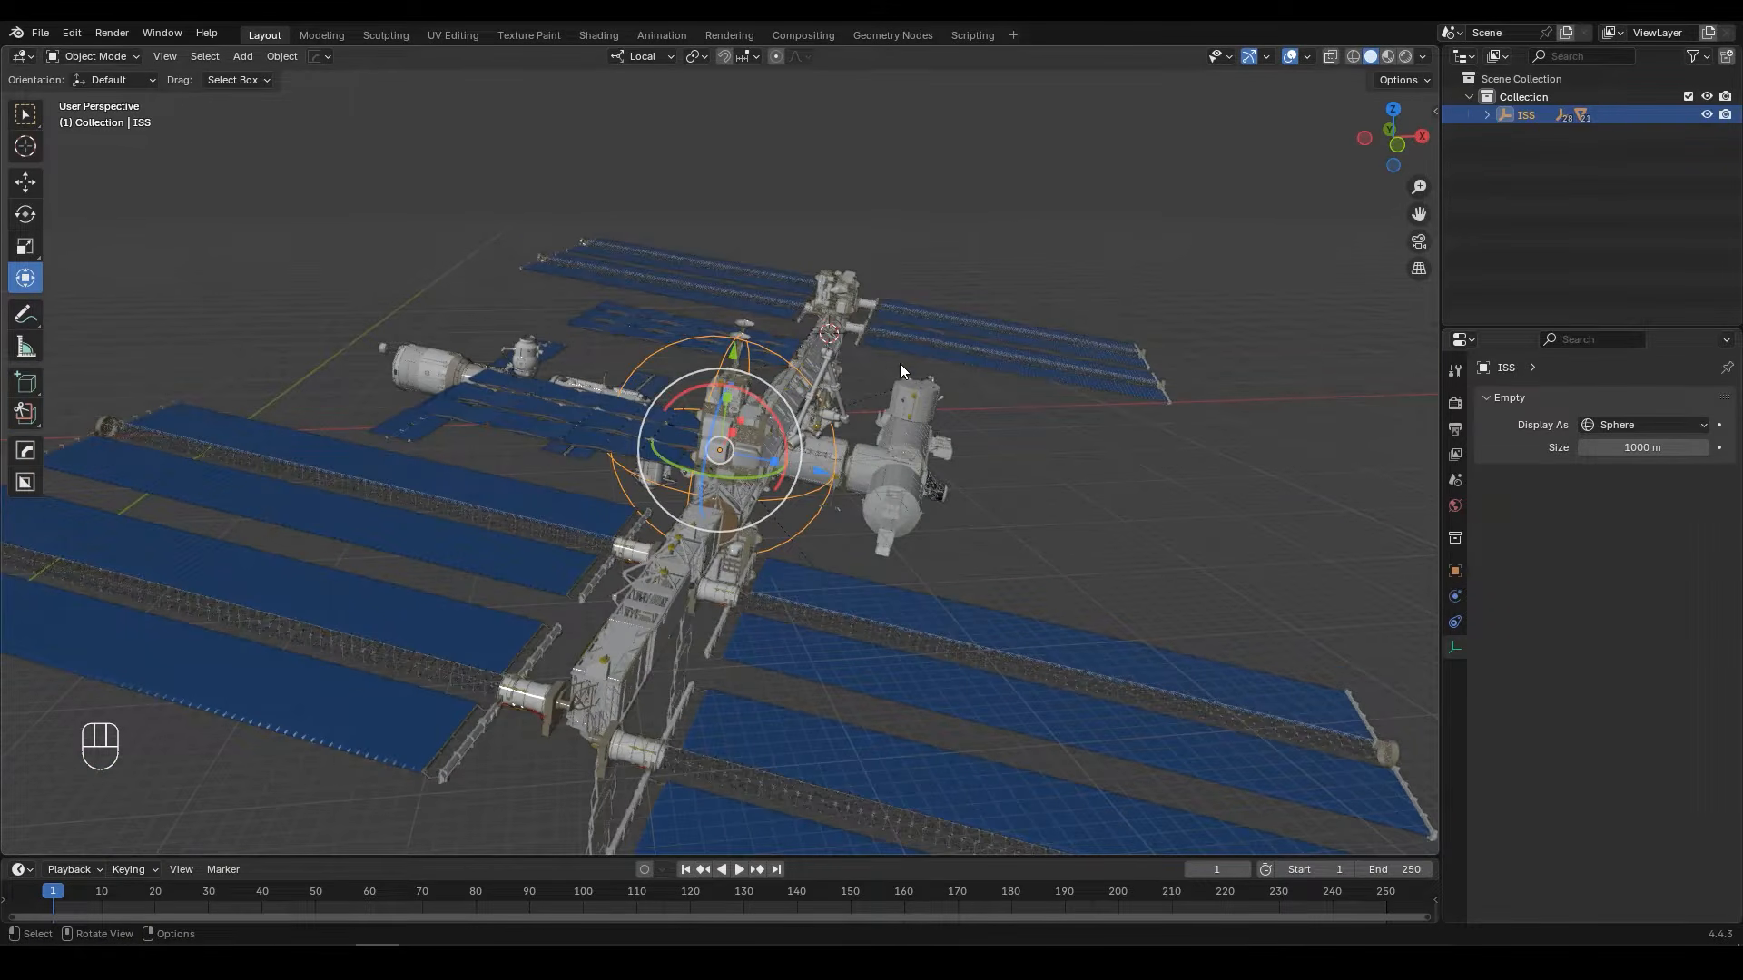
Step: Move all objects of the station into a new collection named ISS and clear the selection
key(a)
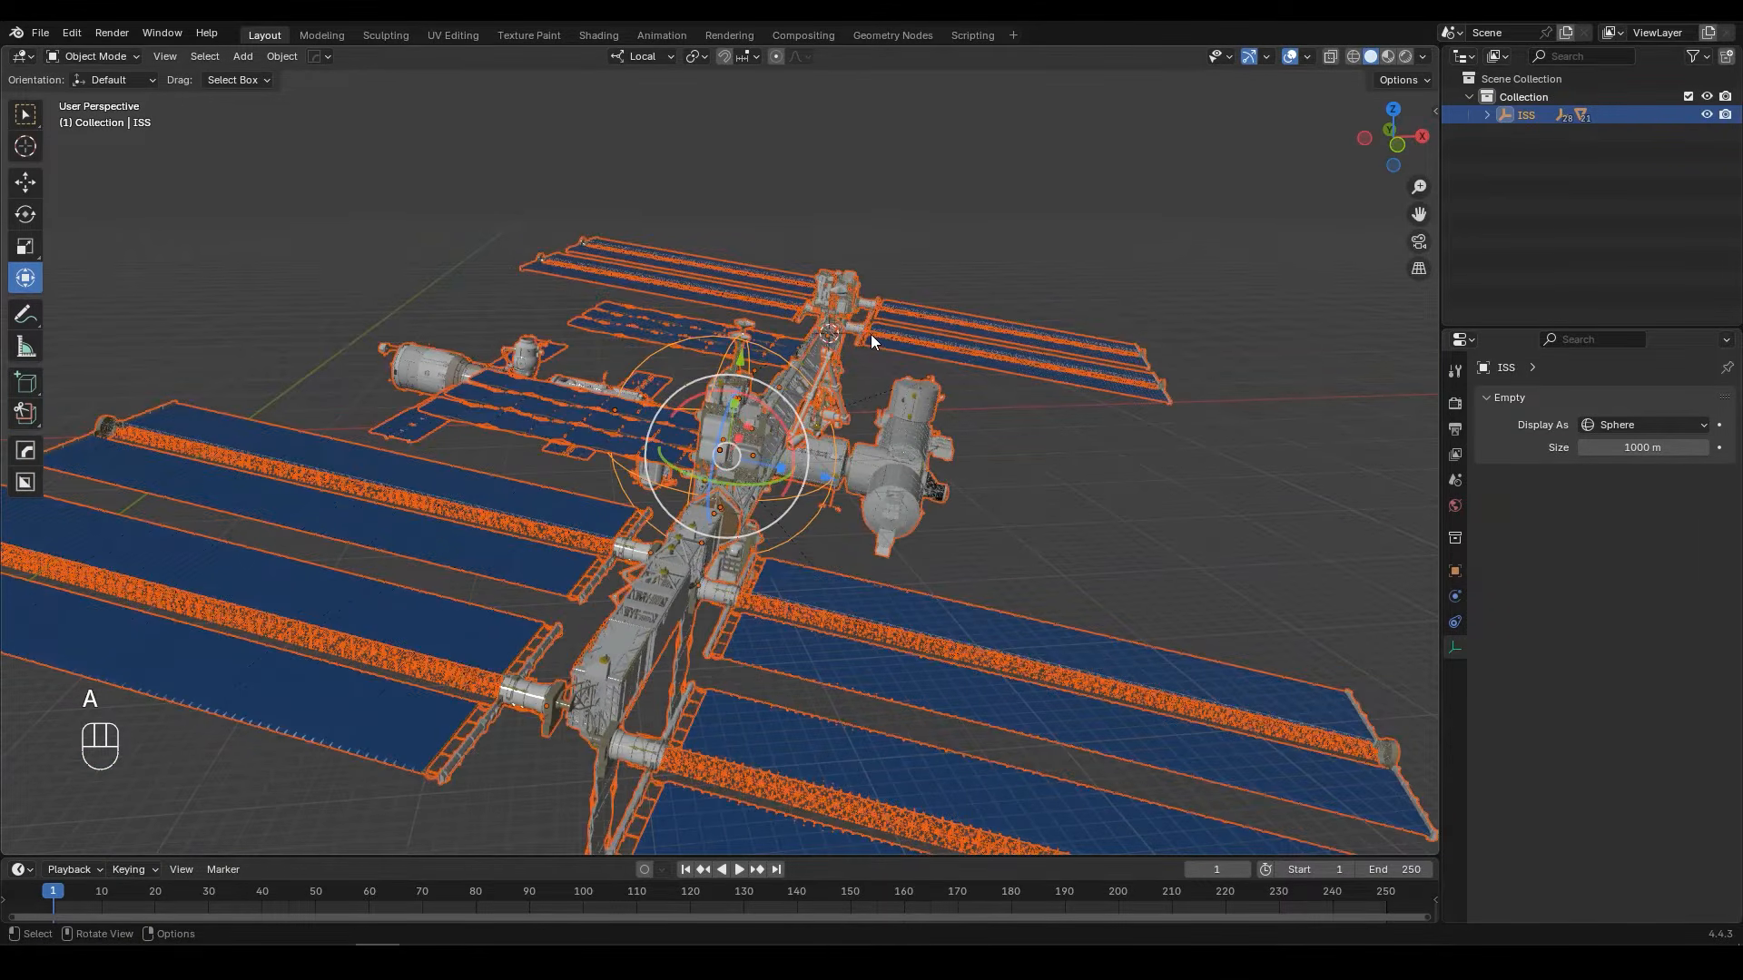
key(m)
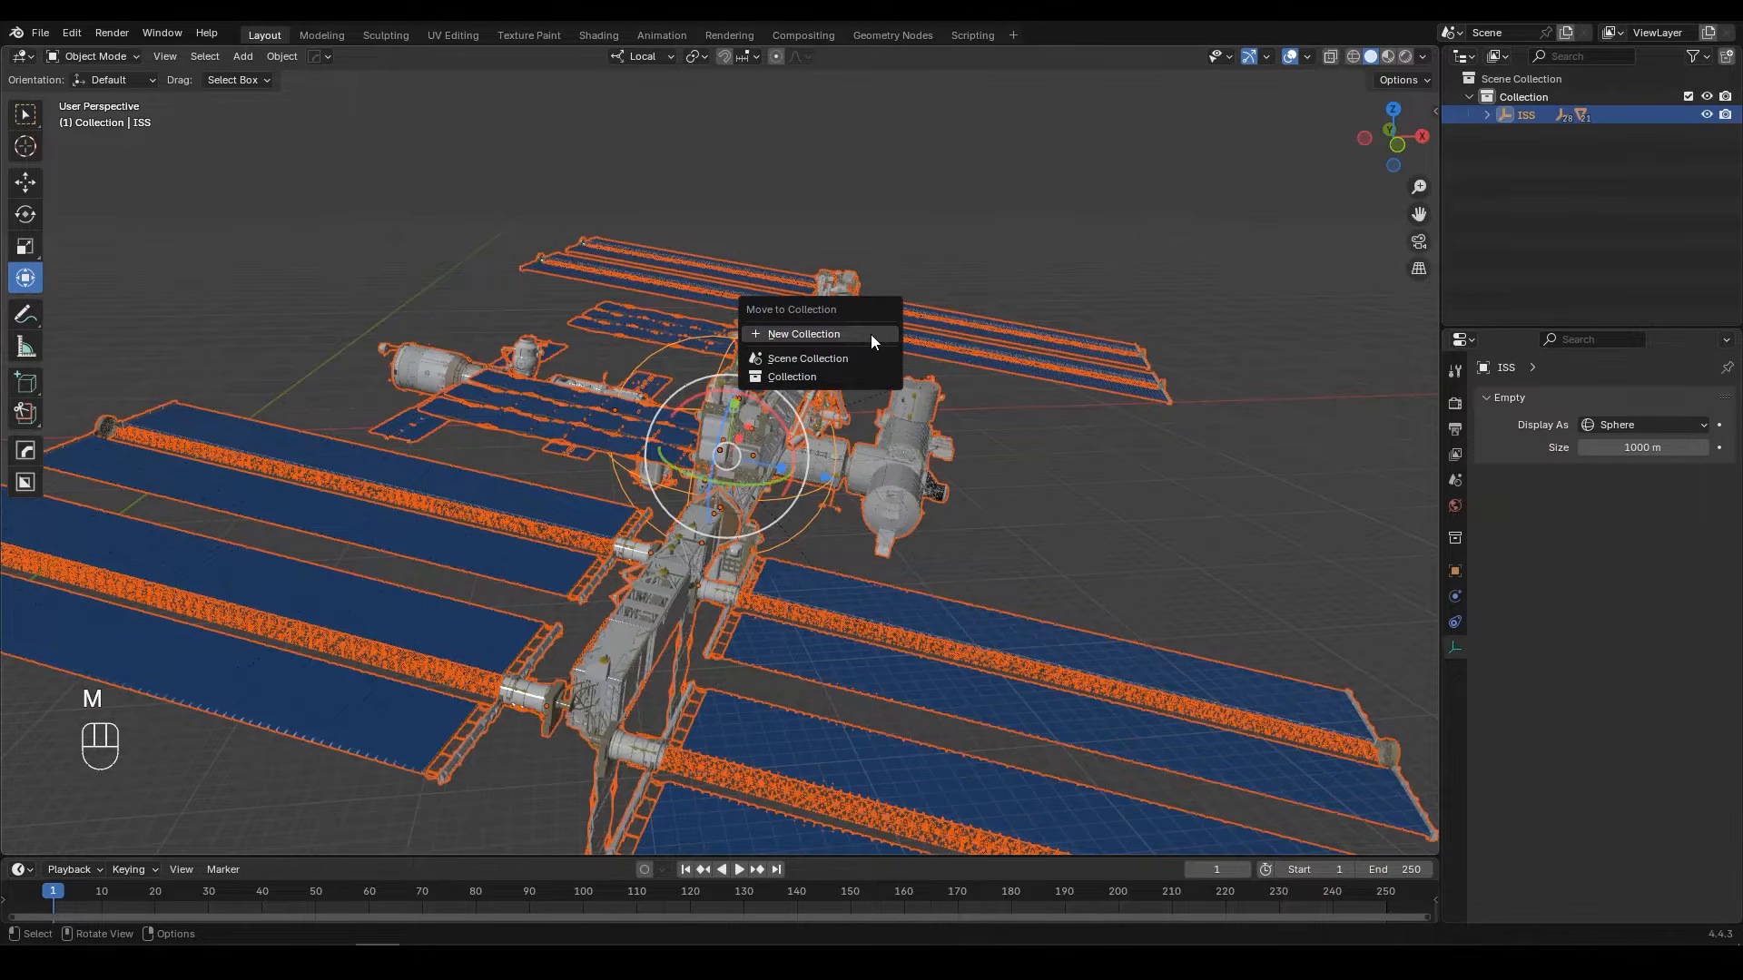
click(870, 334)
text(ISS)
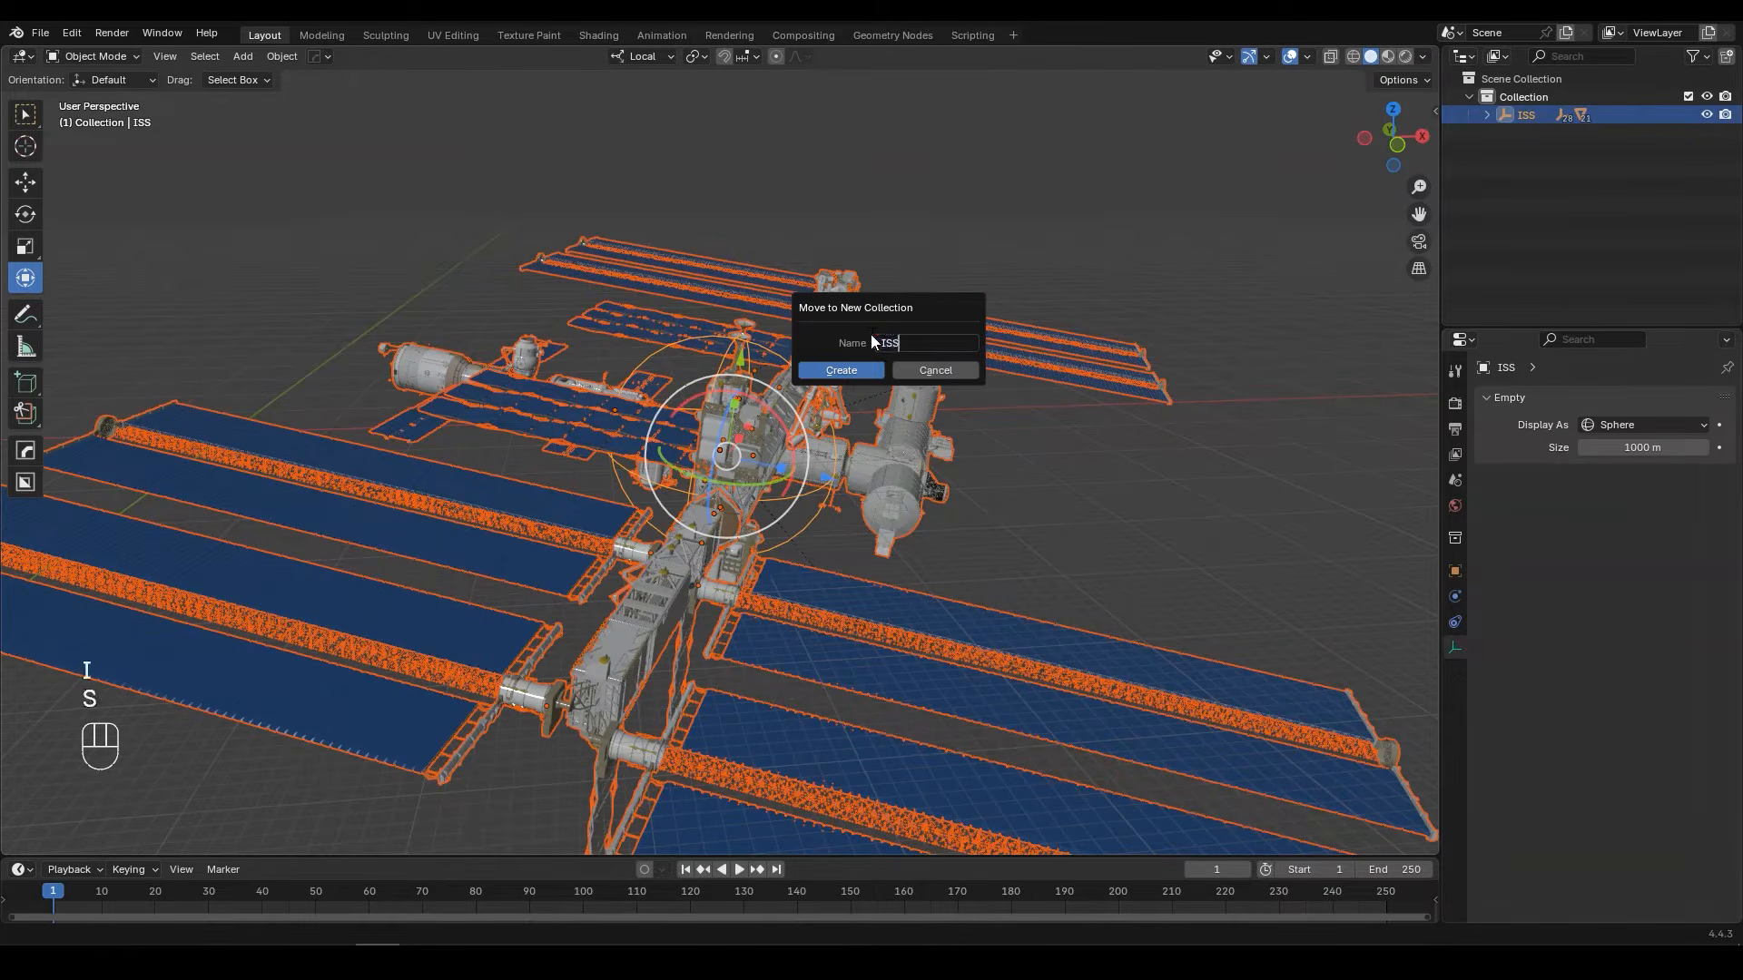
key(Return)
key(alt+a)
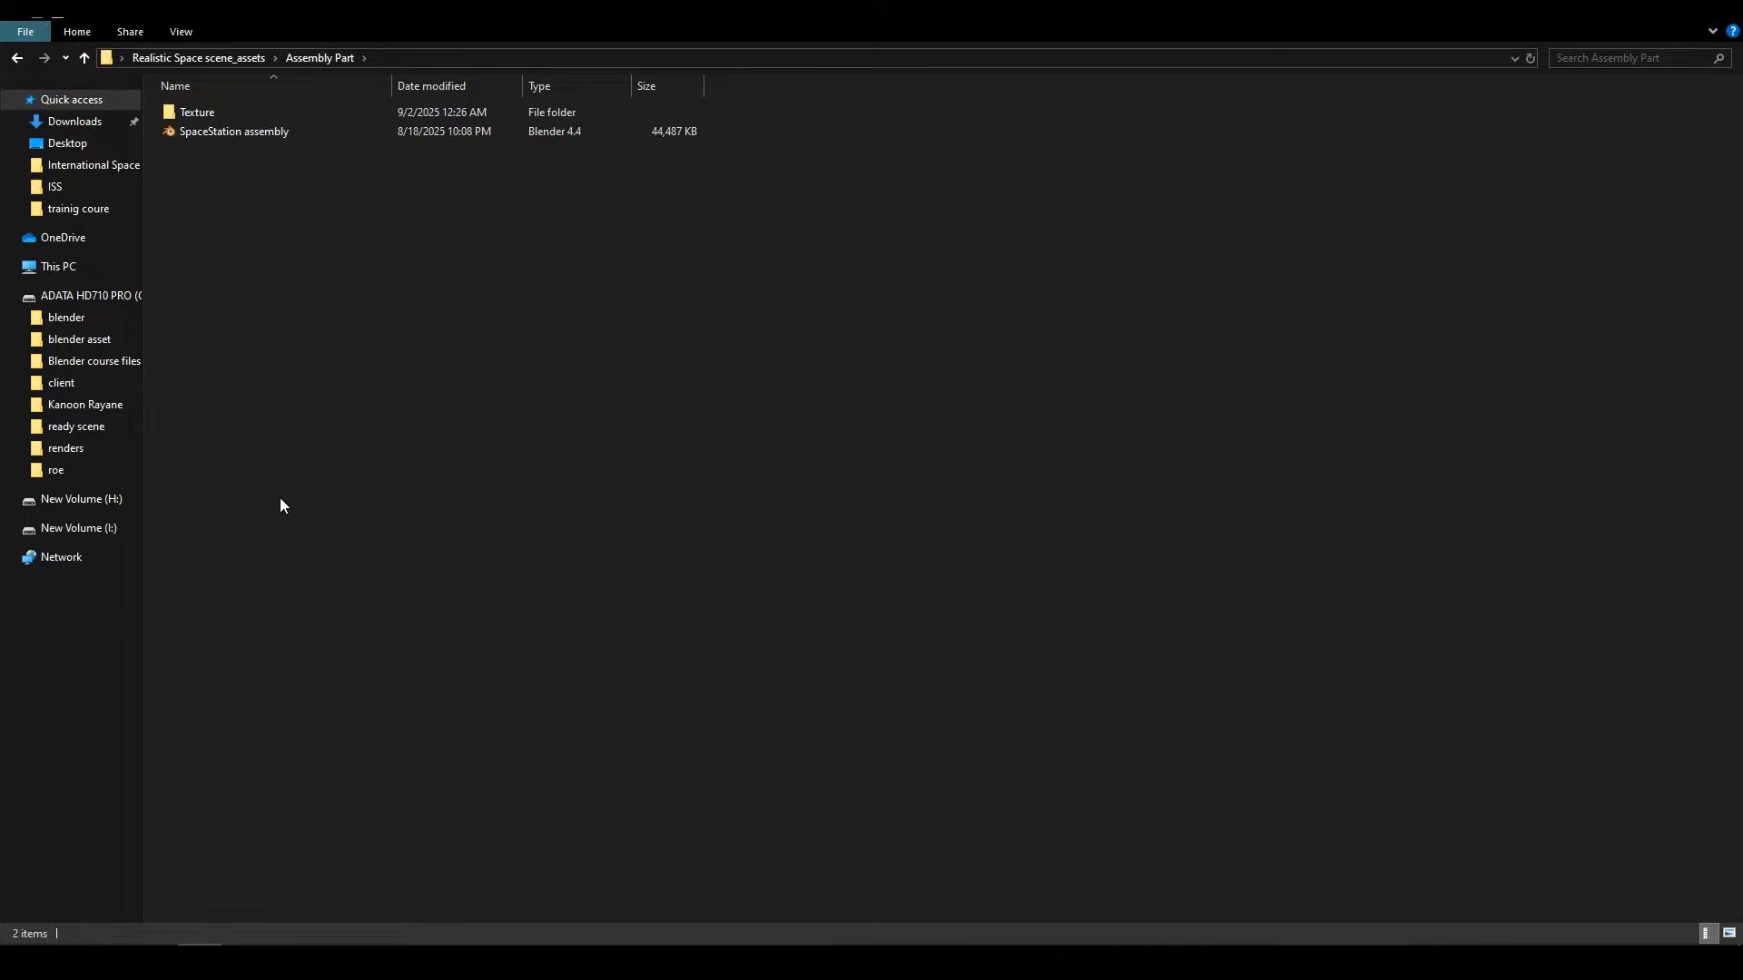
Step: Append the object GT_SN_Spacestation_Assembled_8 from the SpaceStation assembly file in the Assembly Part folder
mouse_move(251, 114)
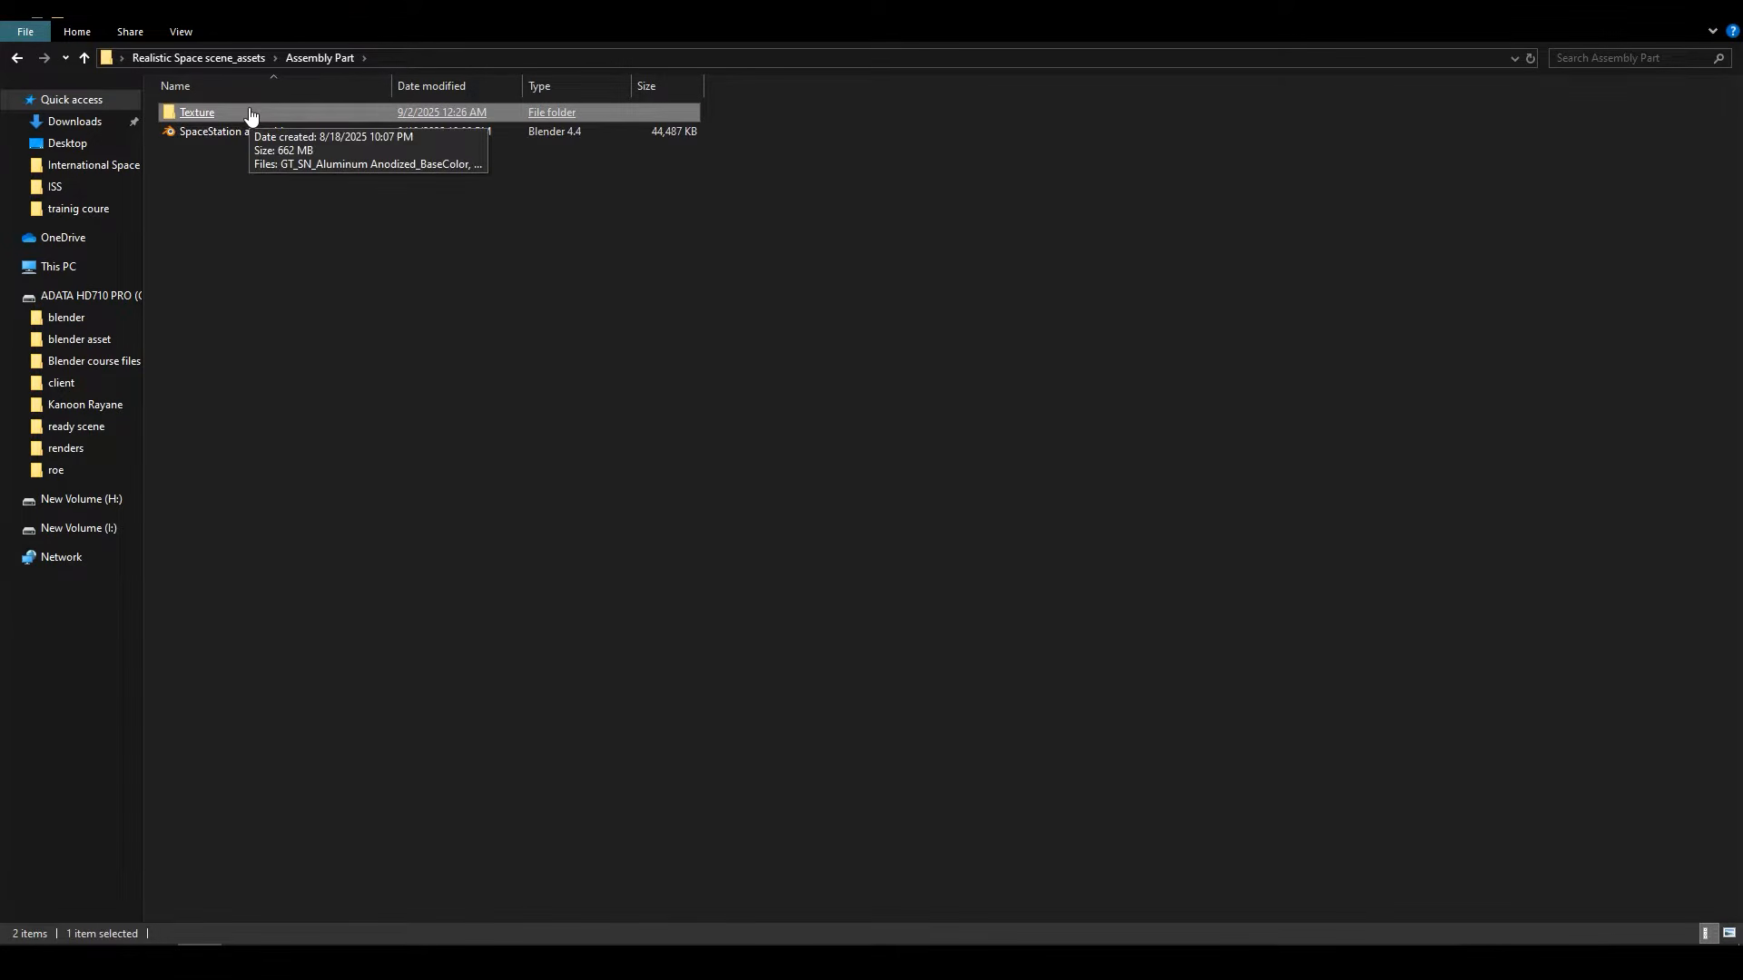
drag(349, 15, 1535, 258)
drag(1371, 379, 822, 287)
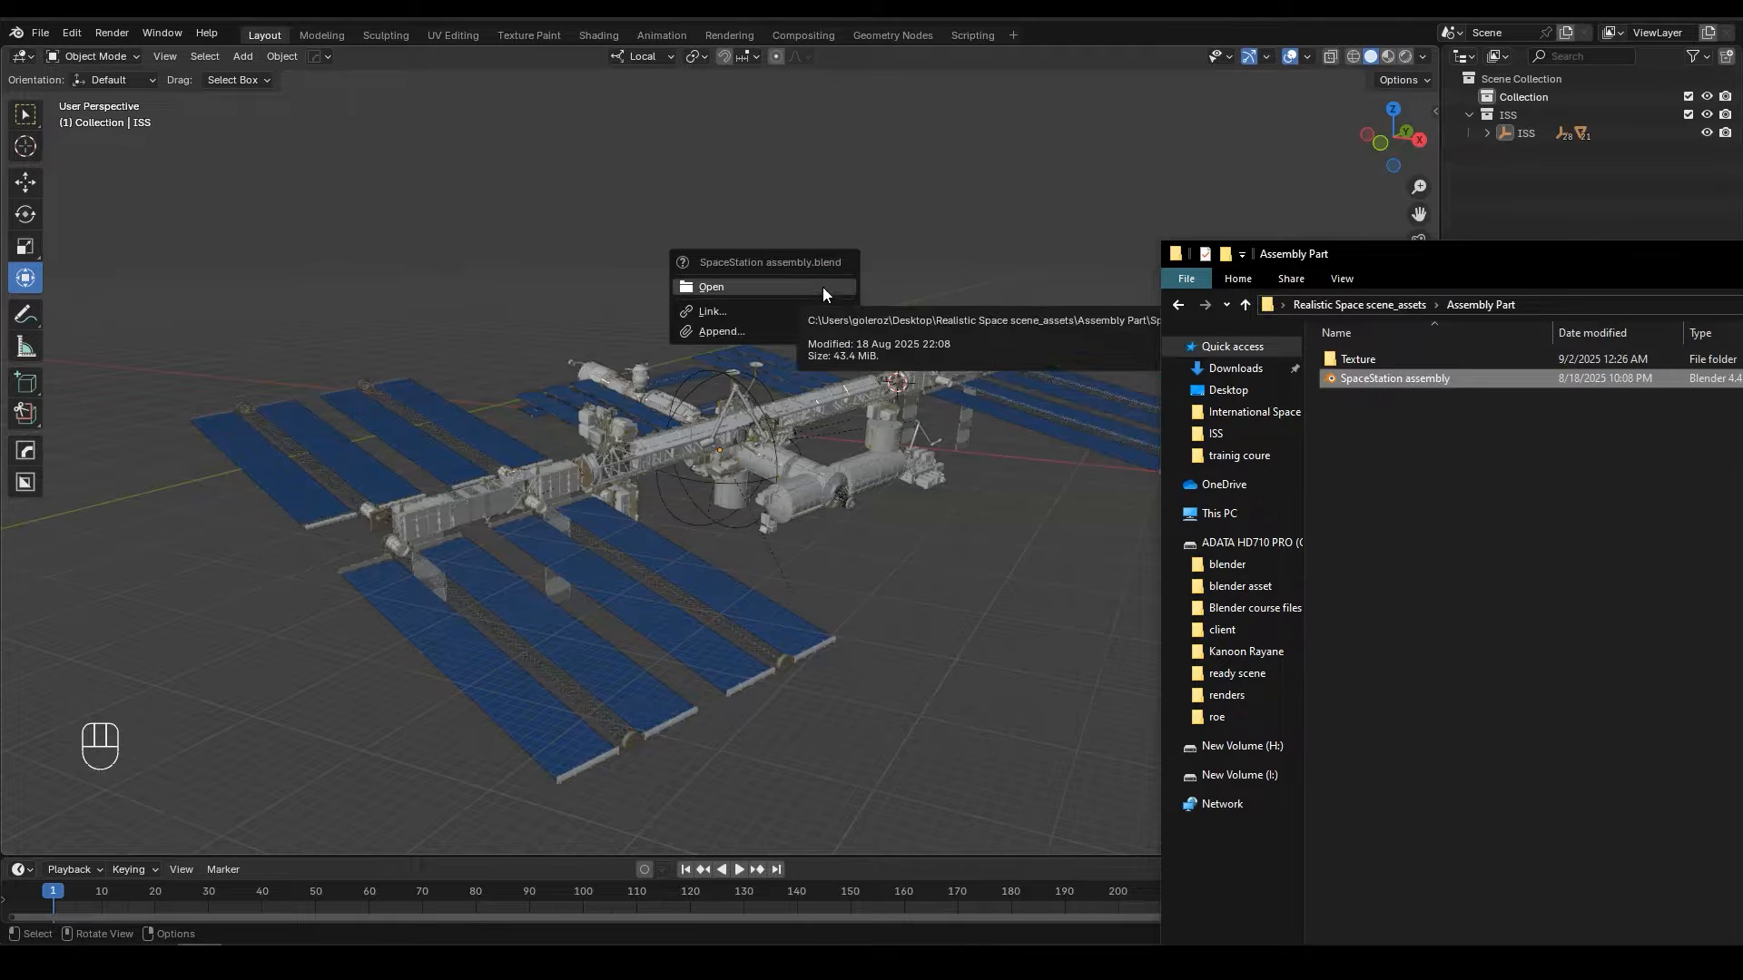
click(739, 329)
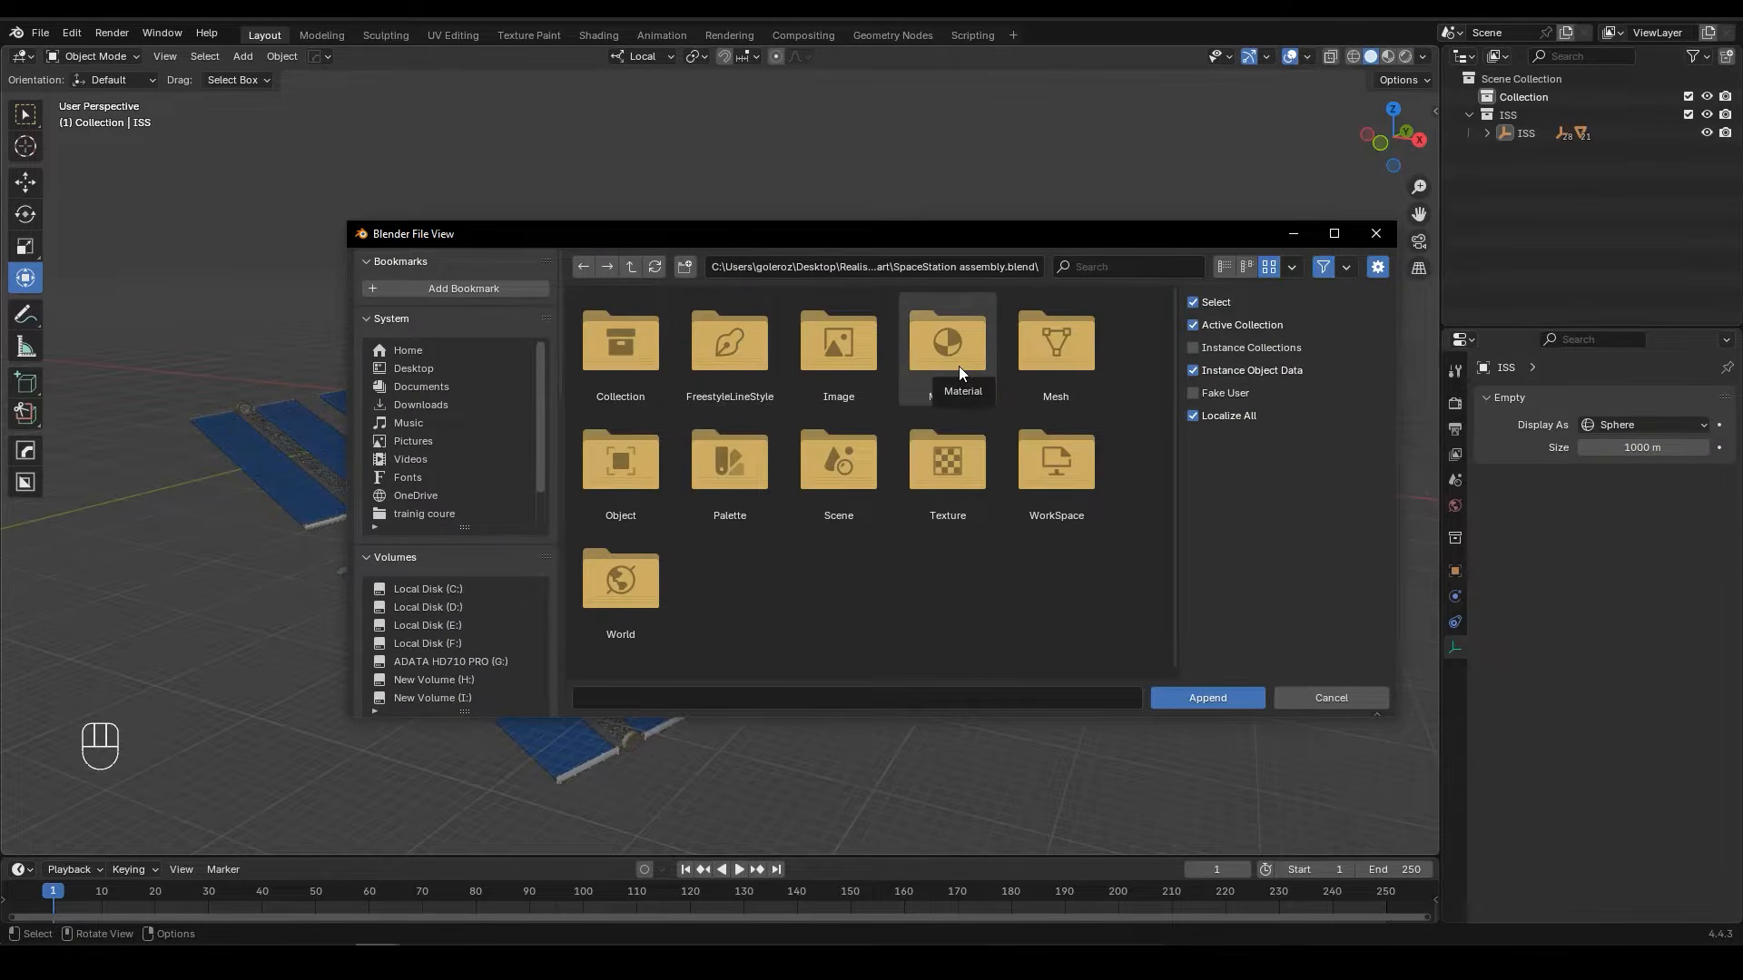
double_click(652, 474)
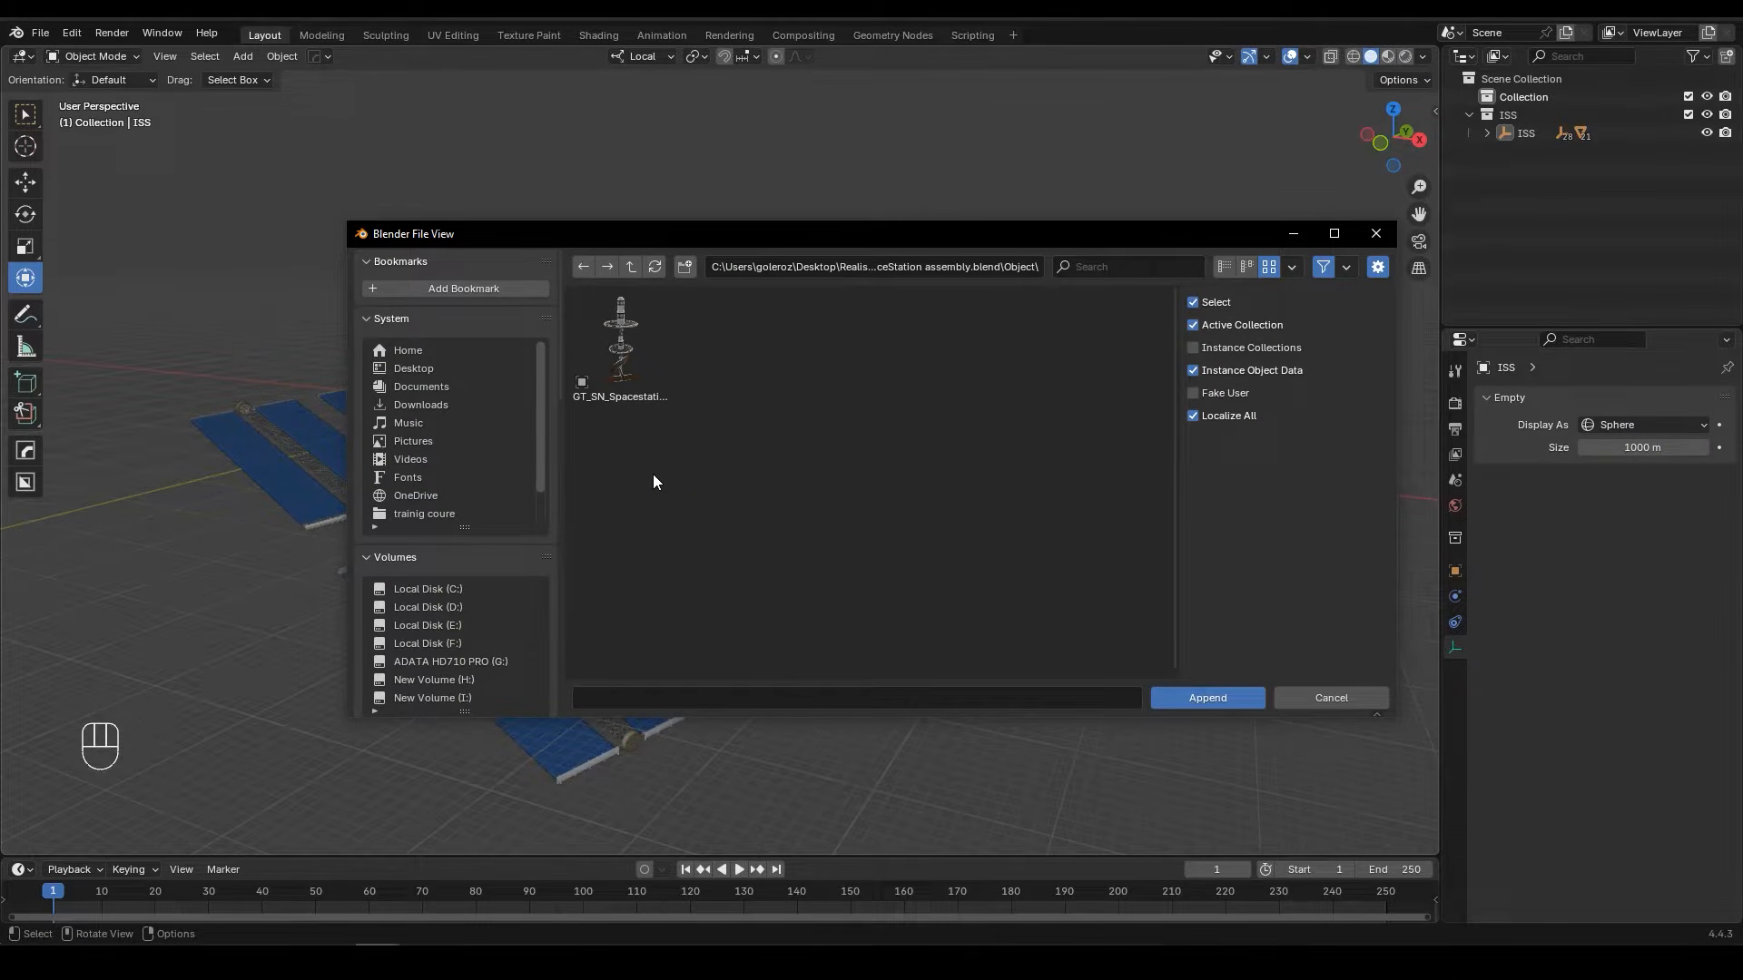
click(637, 389)
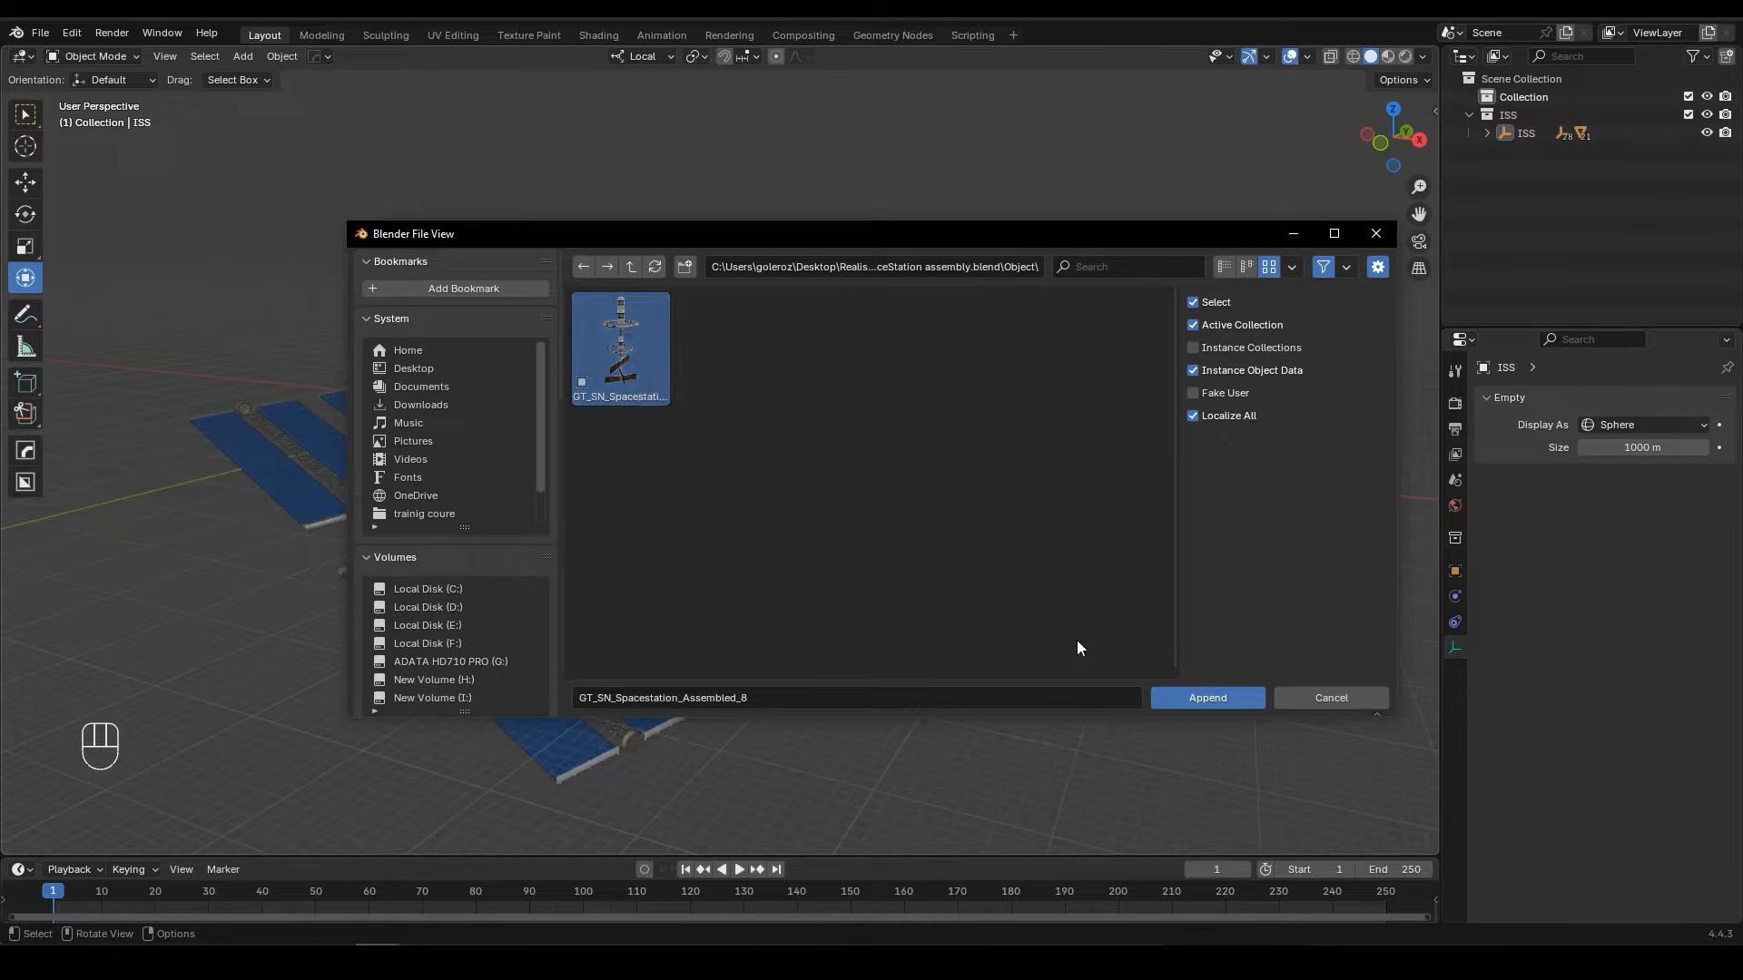
click(1210, 697)
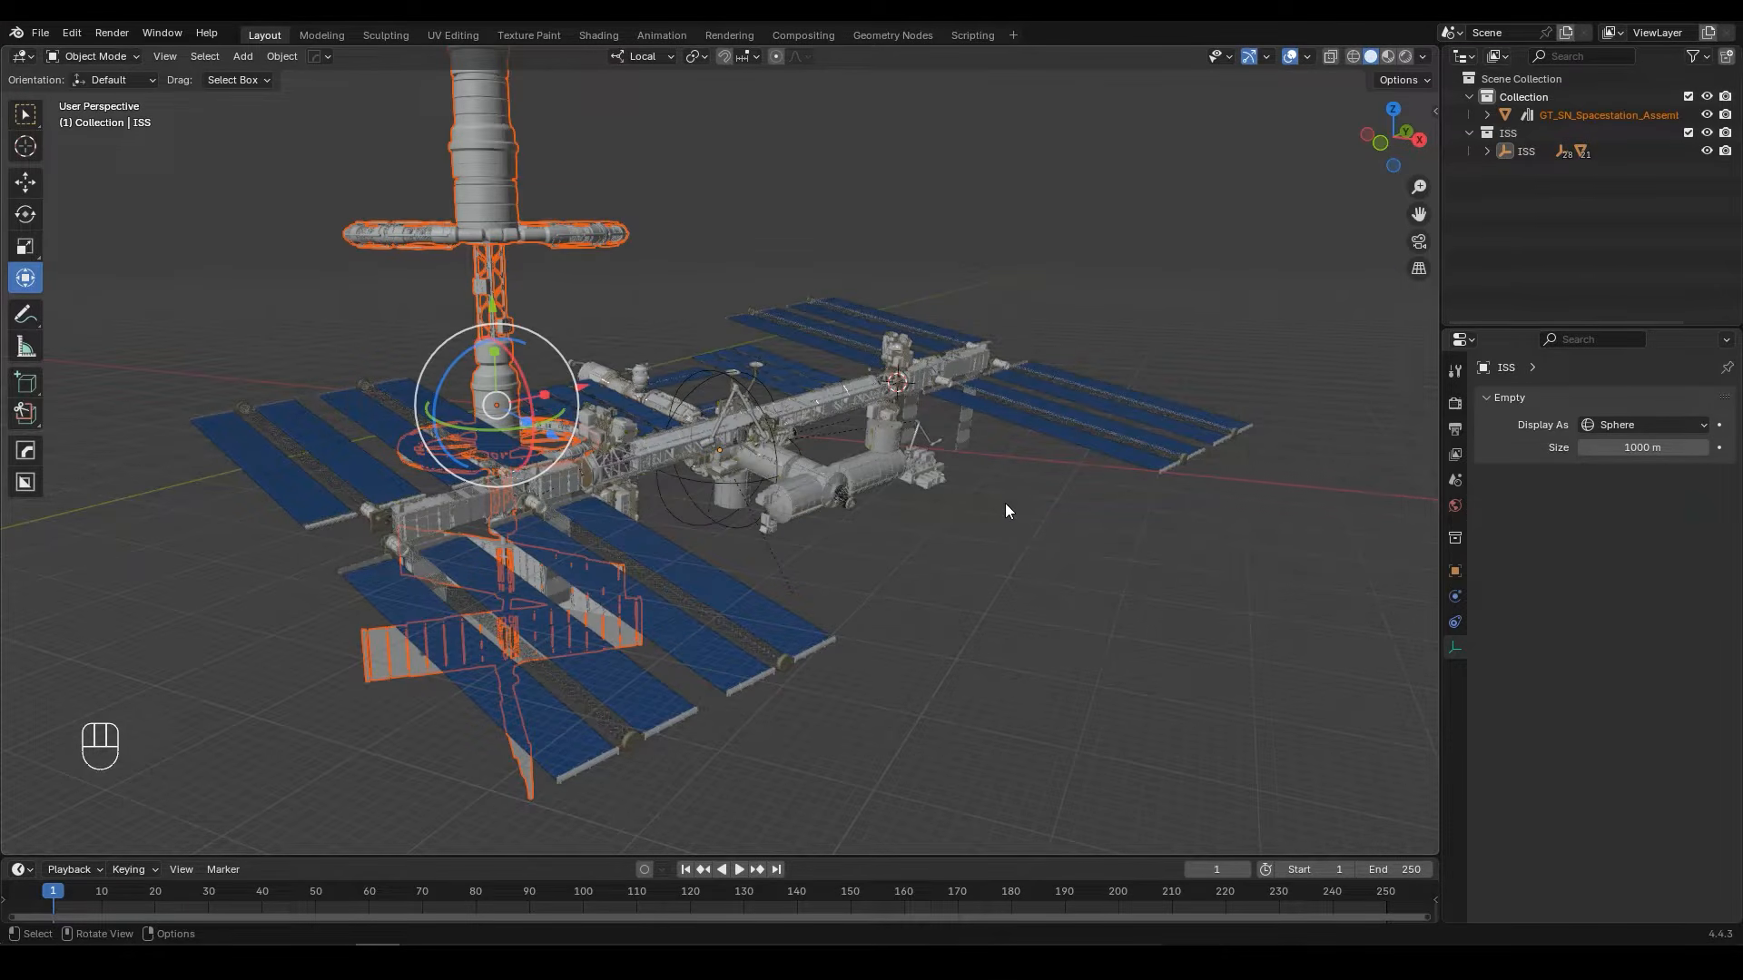
Step: Move the appended space station into a new collection named Assembly Part
key(m)
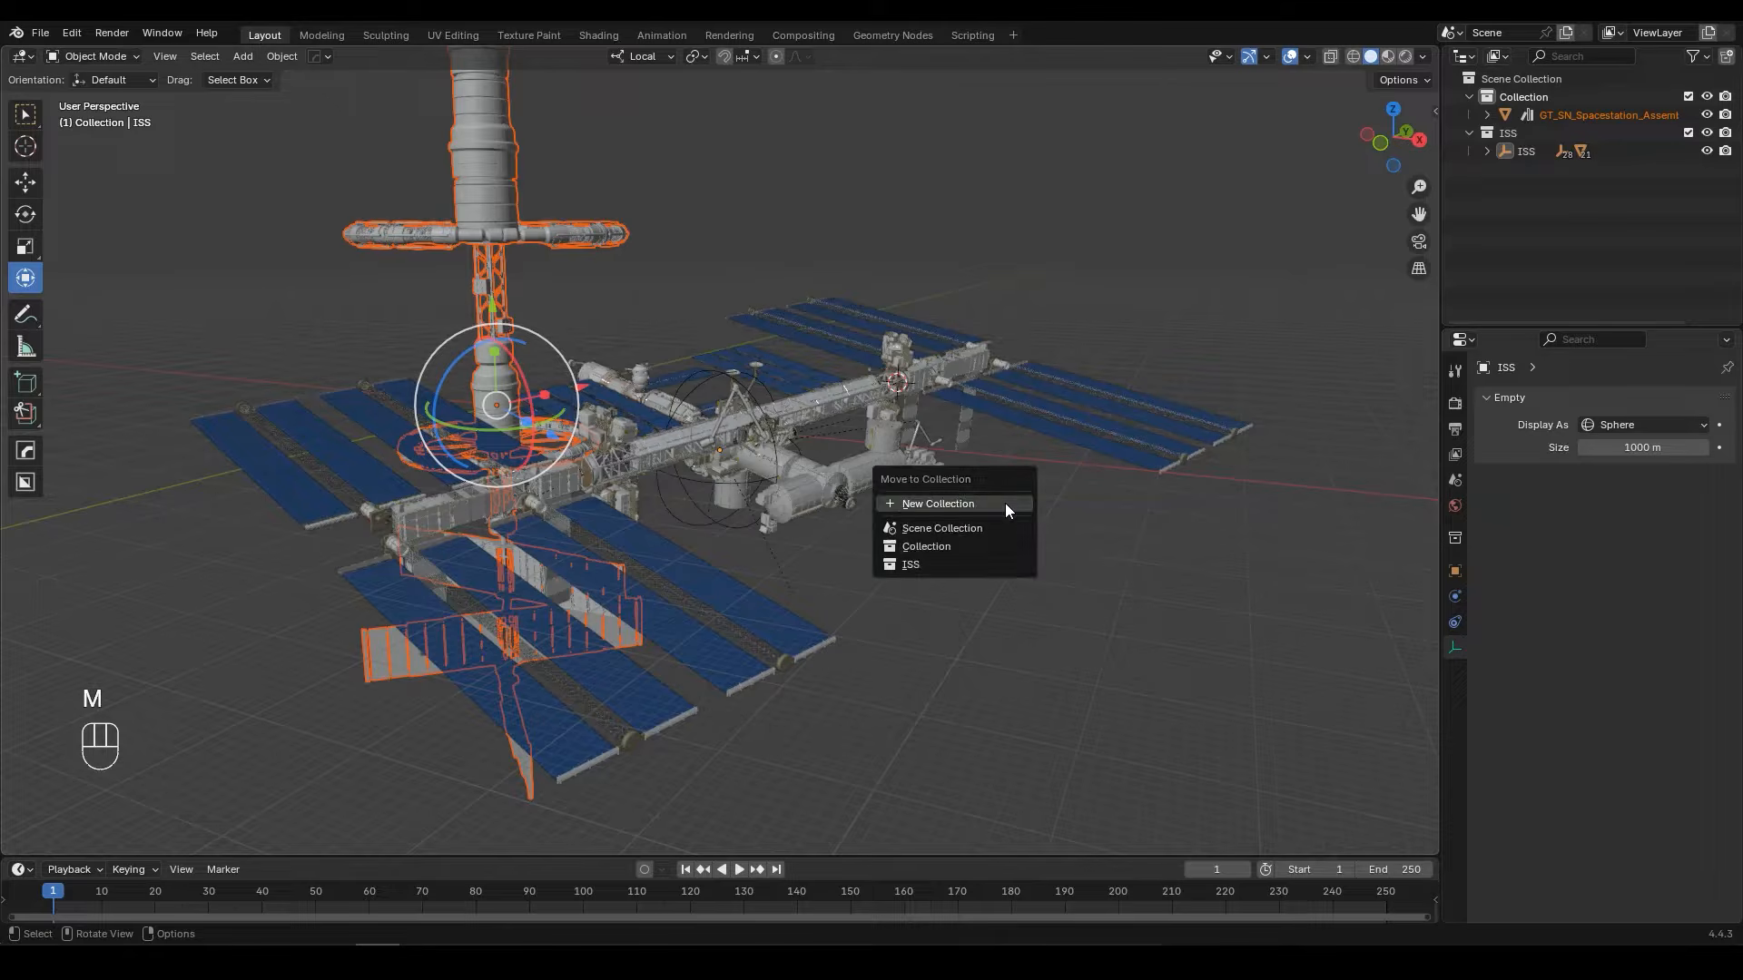
click(1005, 503)
text(Assembly Part)
key(Return)
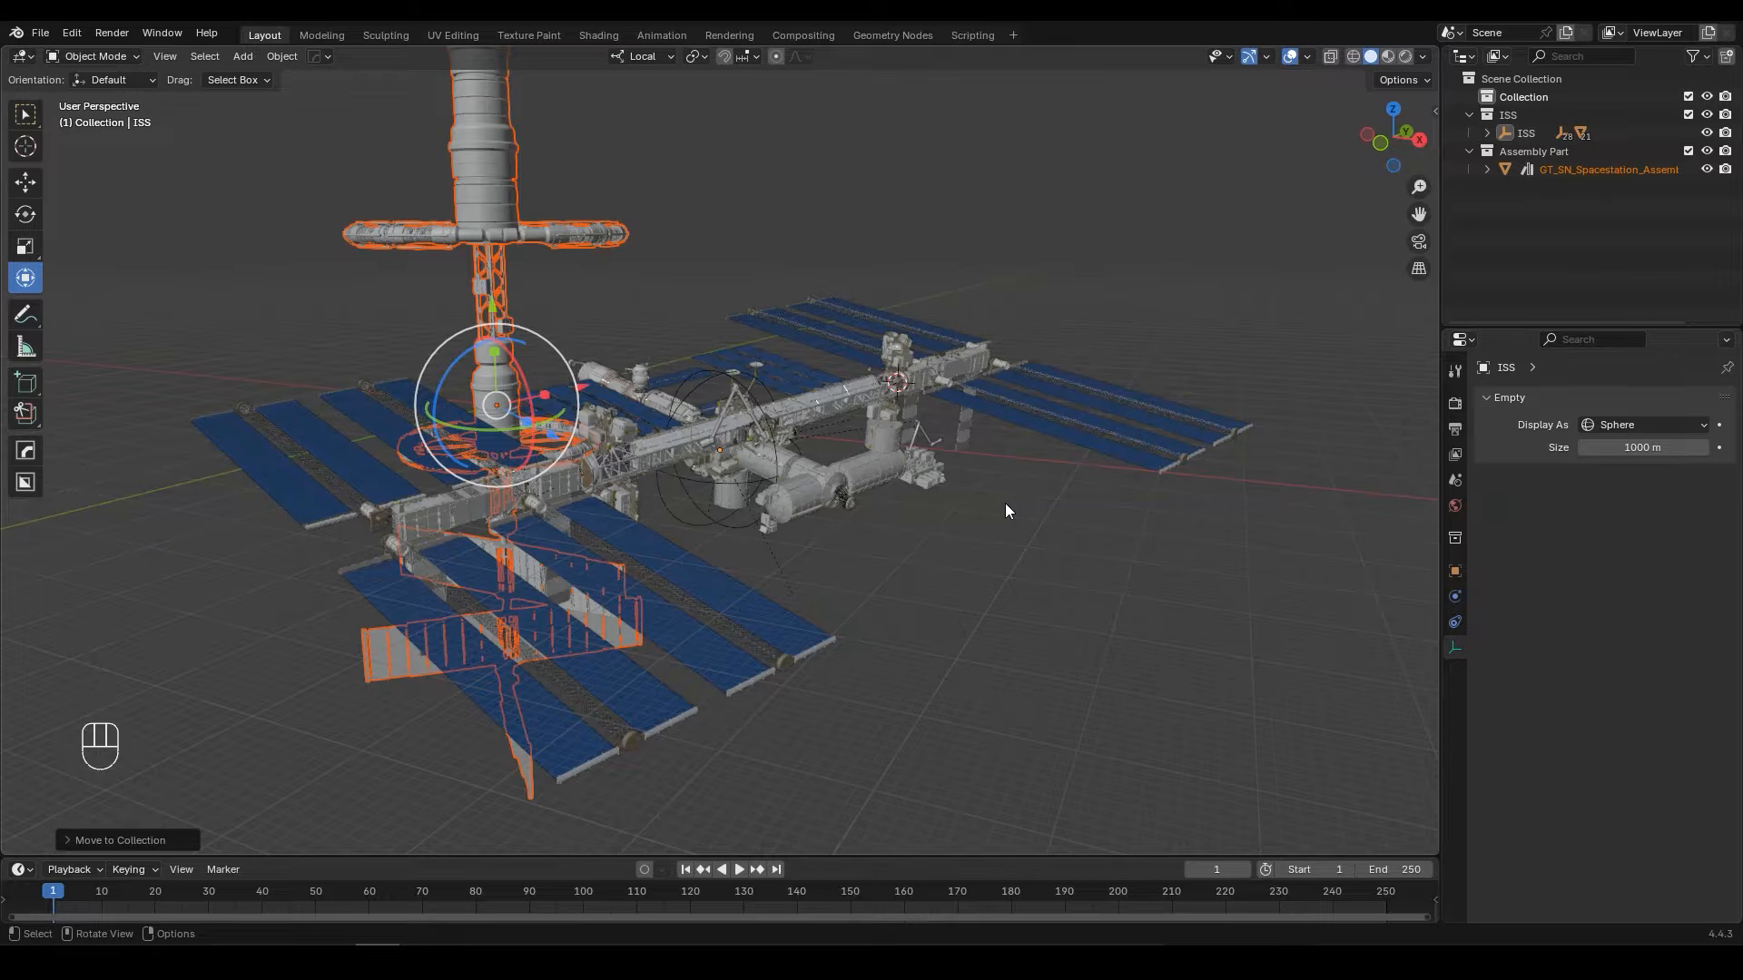
Step: Isolate the appended station in local view and rotate it 90 degrees about its local X axis
key(KP_Divide)
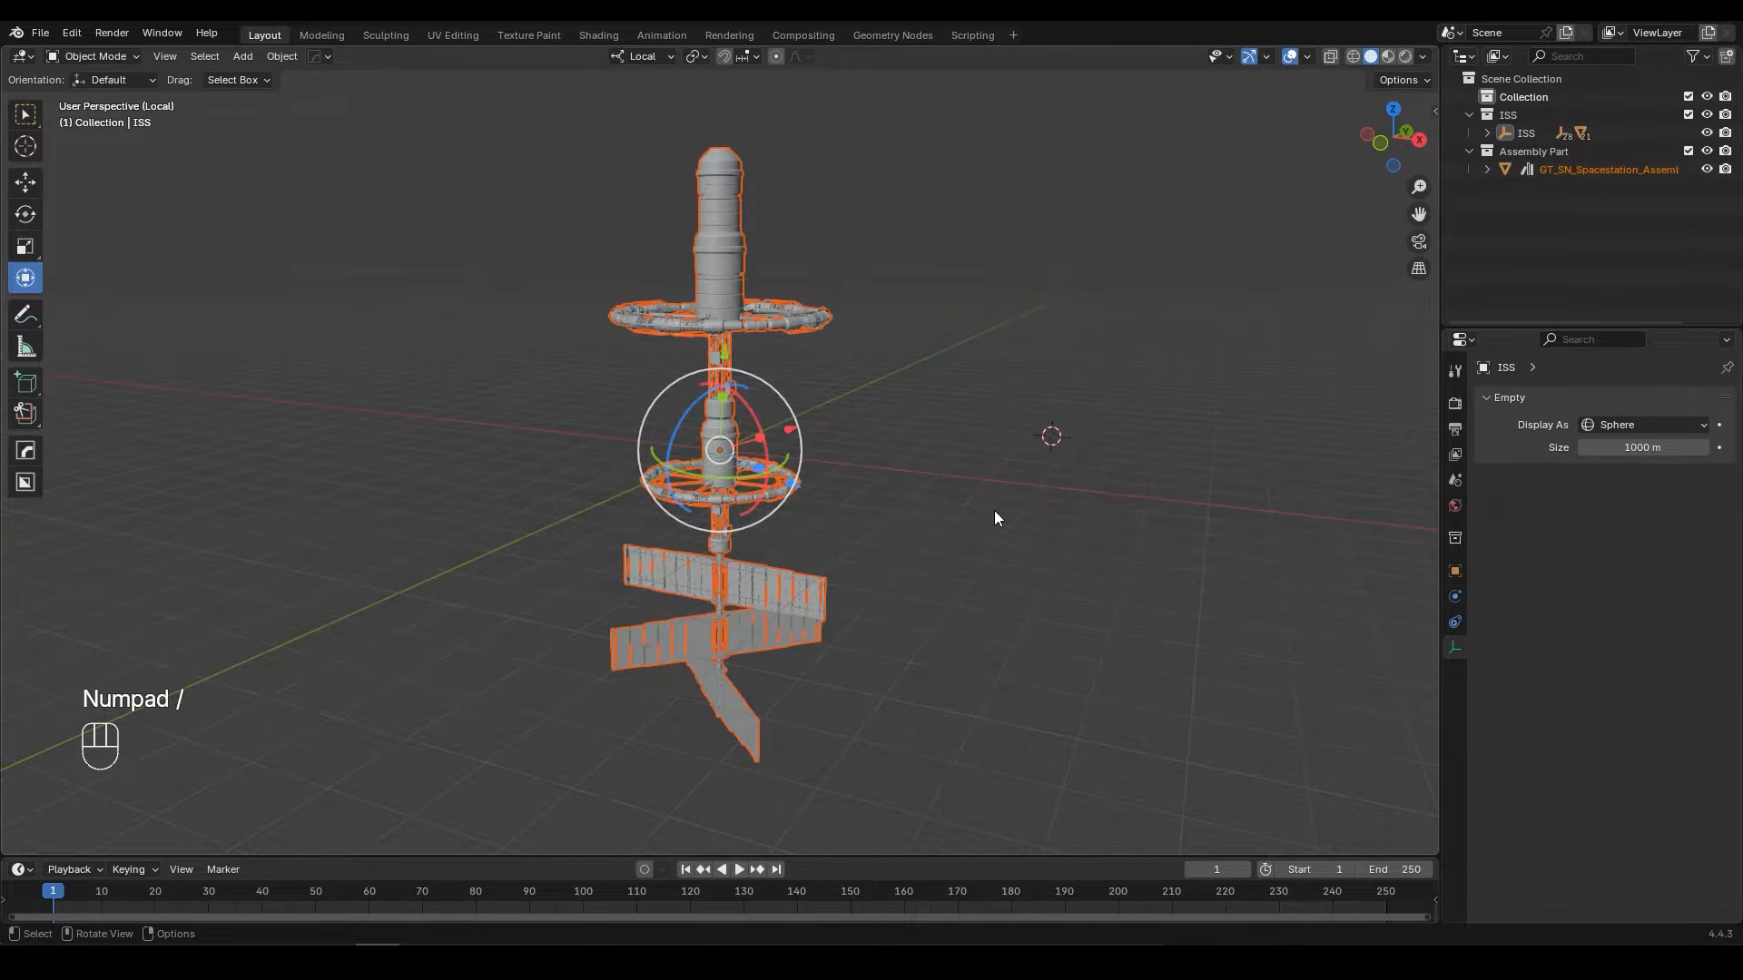
key(r)
key(x)
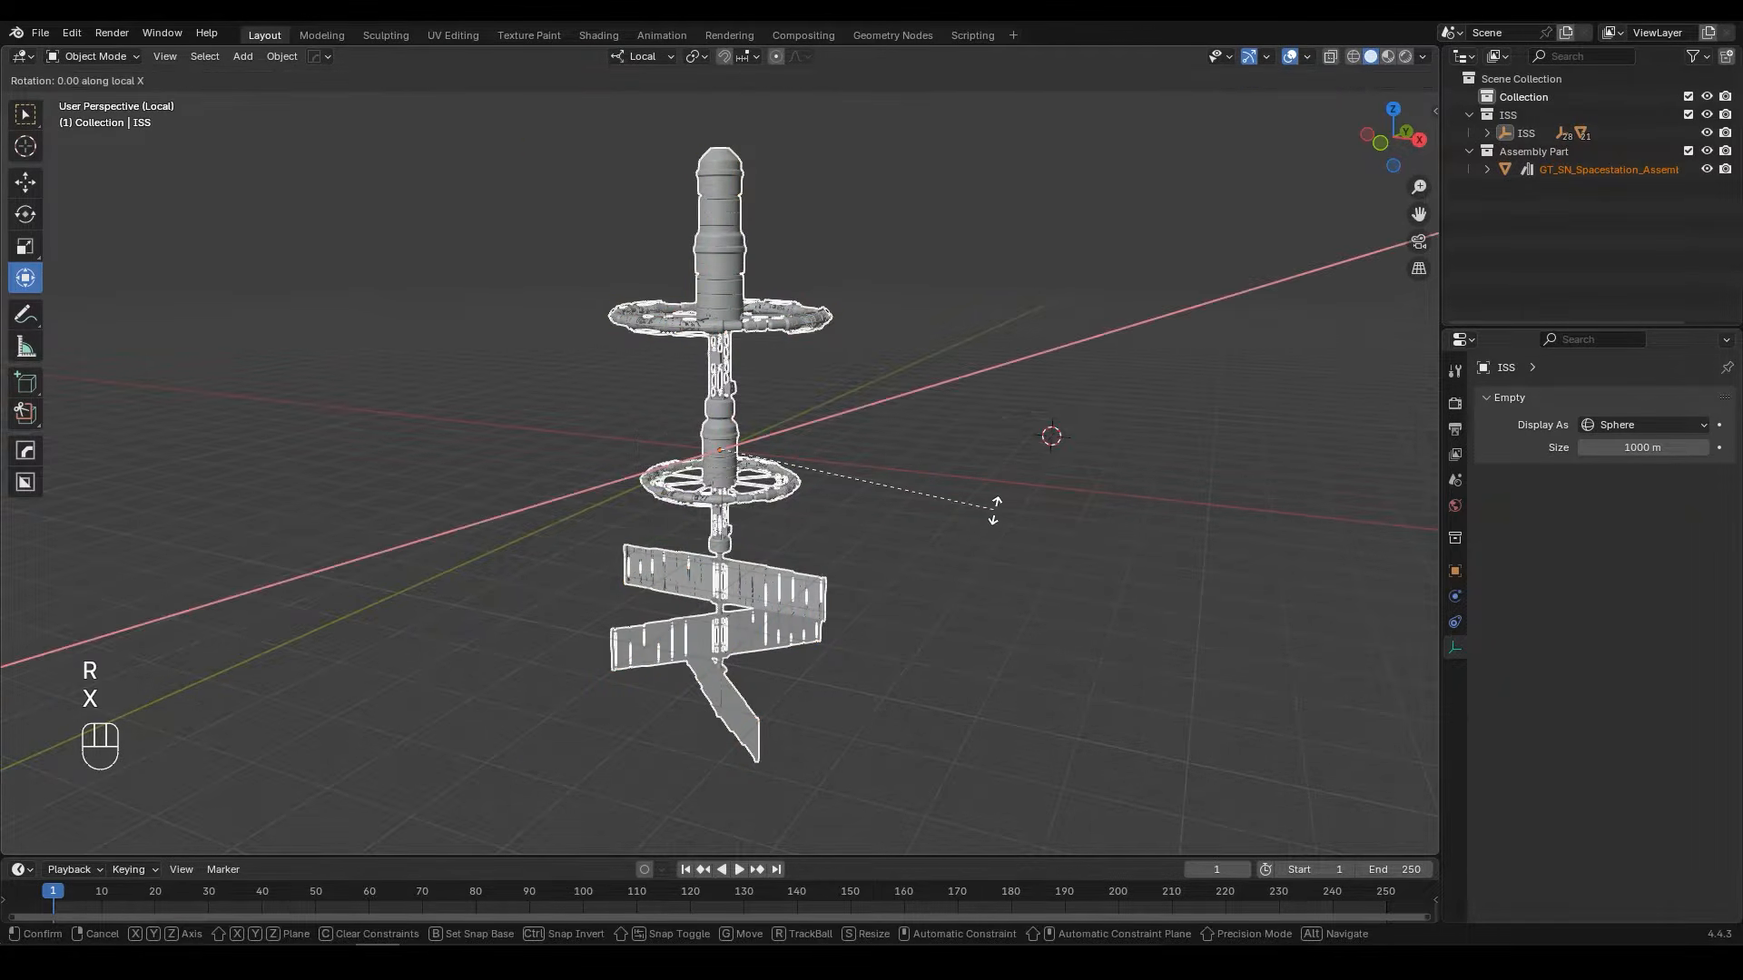
key(KP_9)
key(KP_0)
key(KP_Enter)
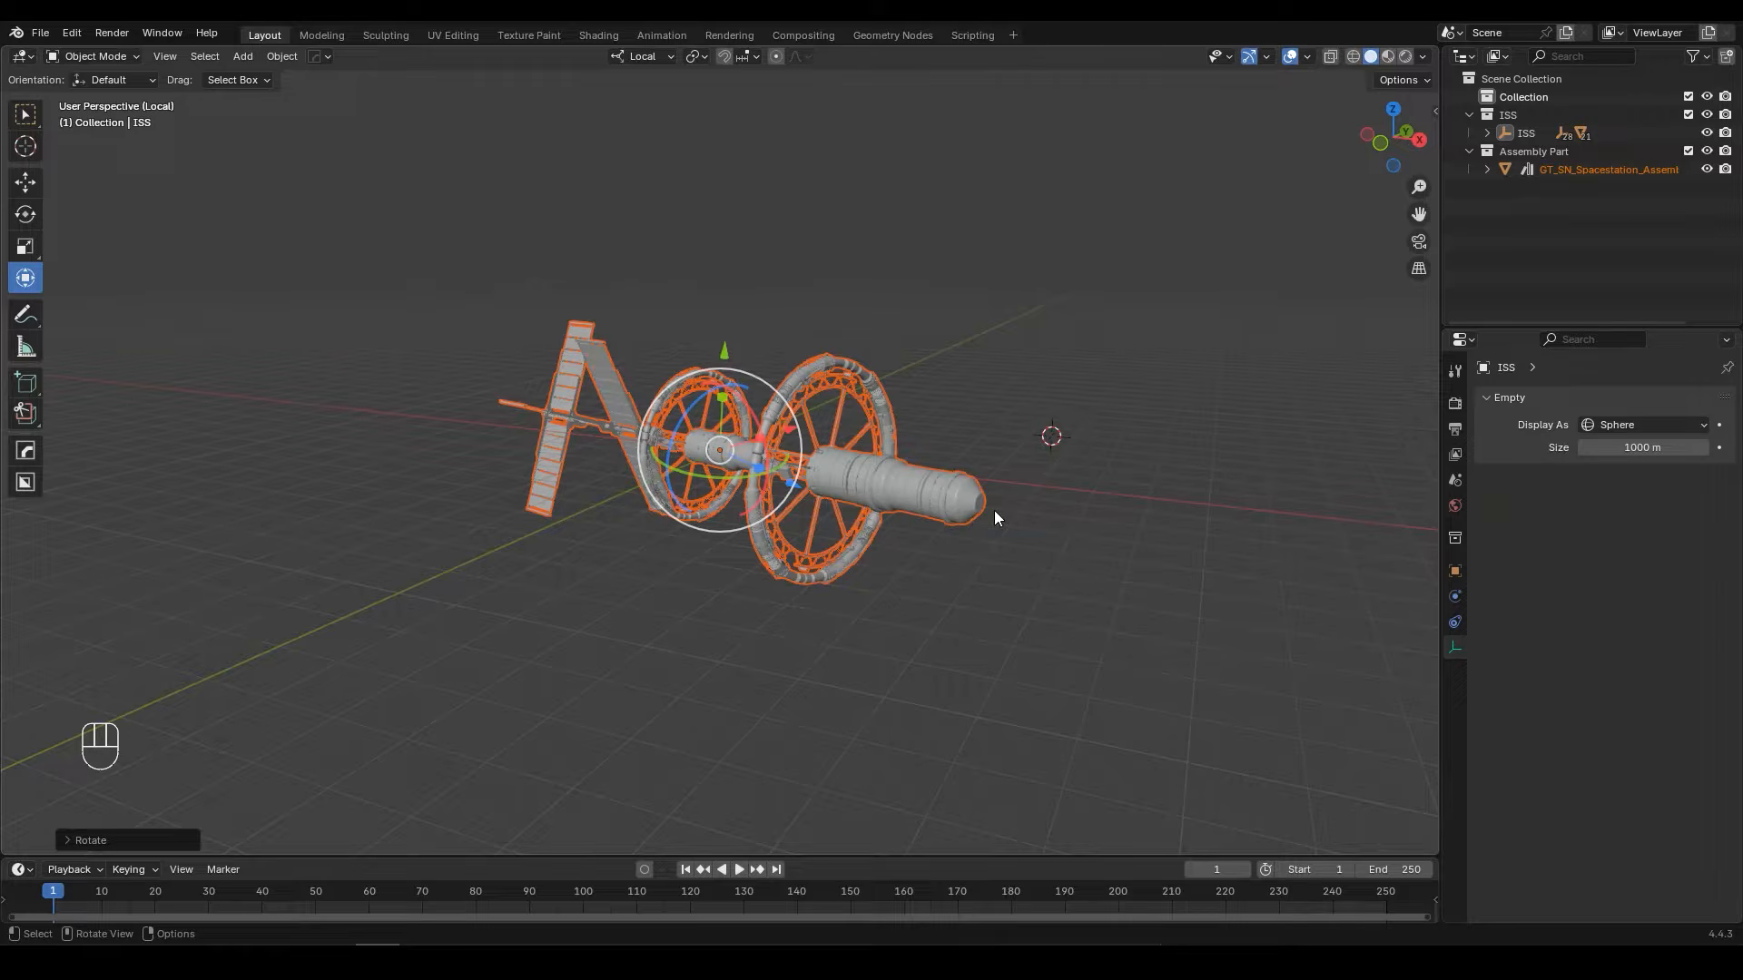
Step: Rotate the appended station by about 73 degrees in the top view so its length aligns with the Y axis
key(KP_7)
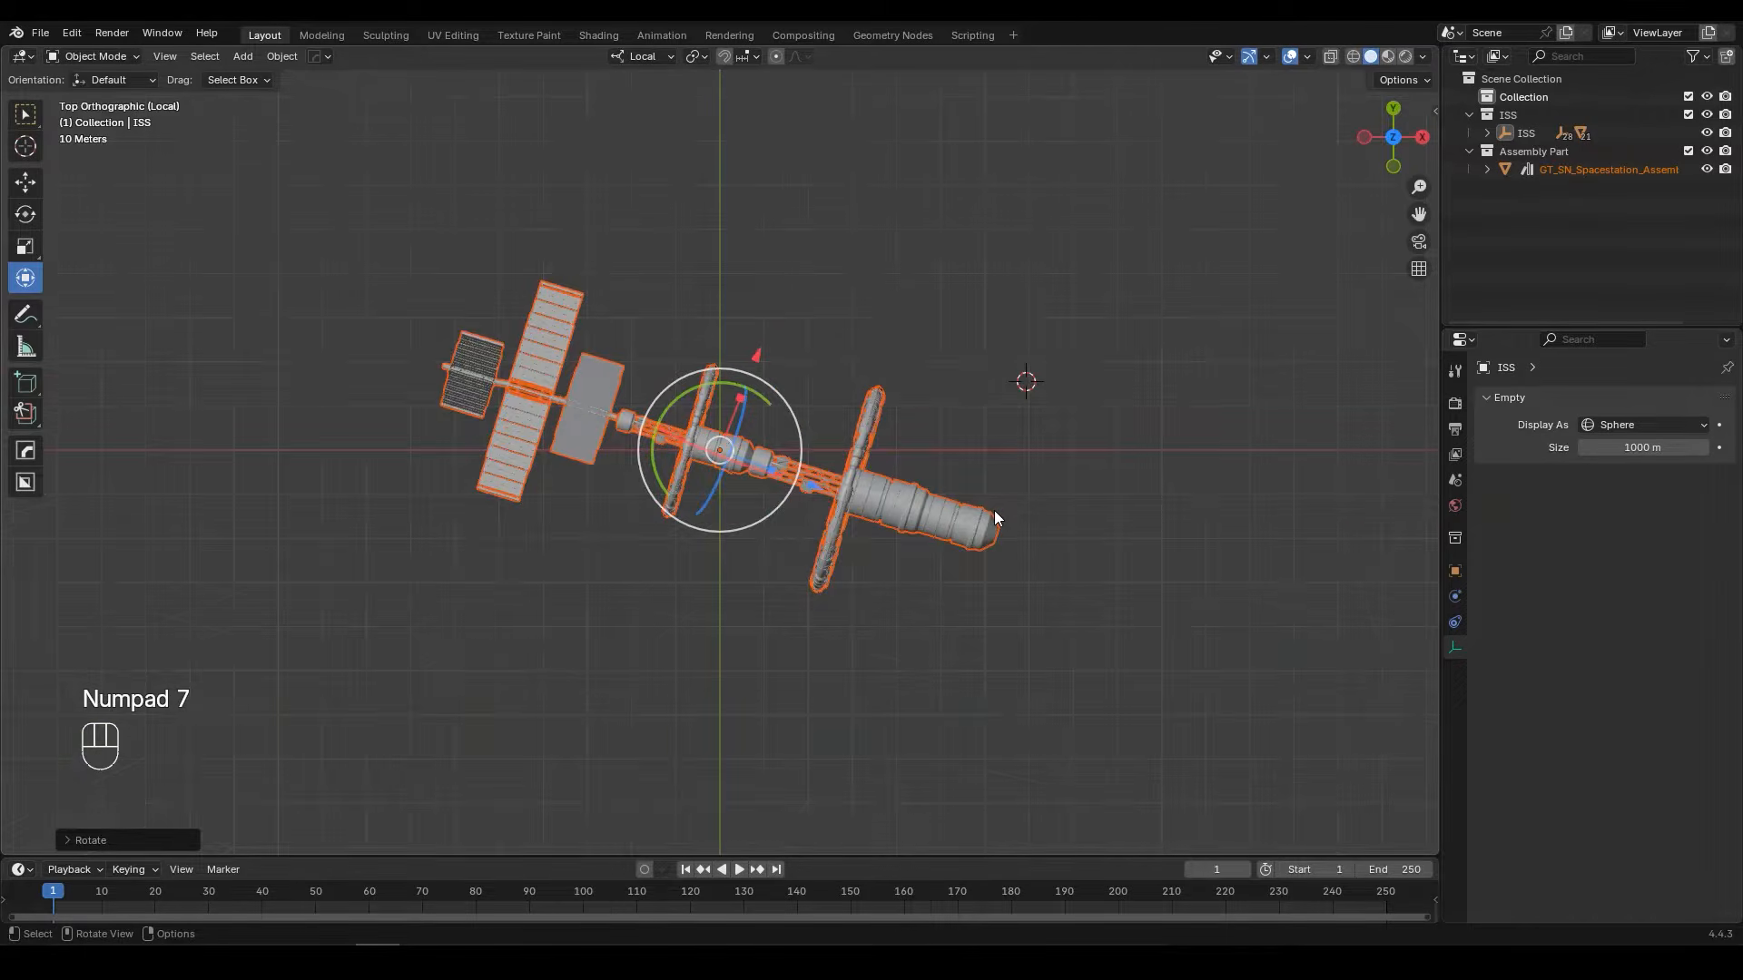
scroll(994, 510, up, 6)
key(r)
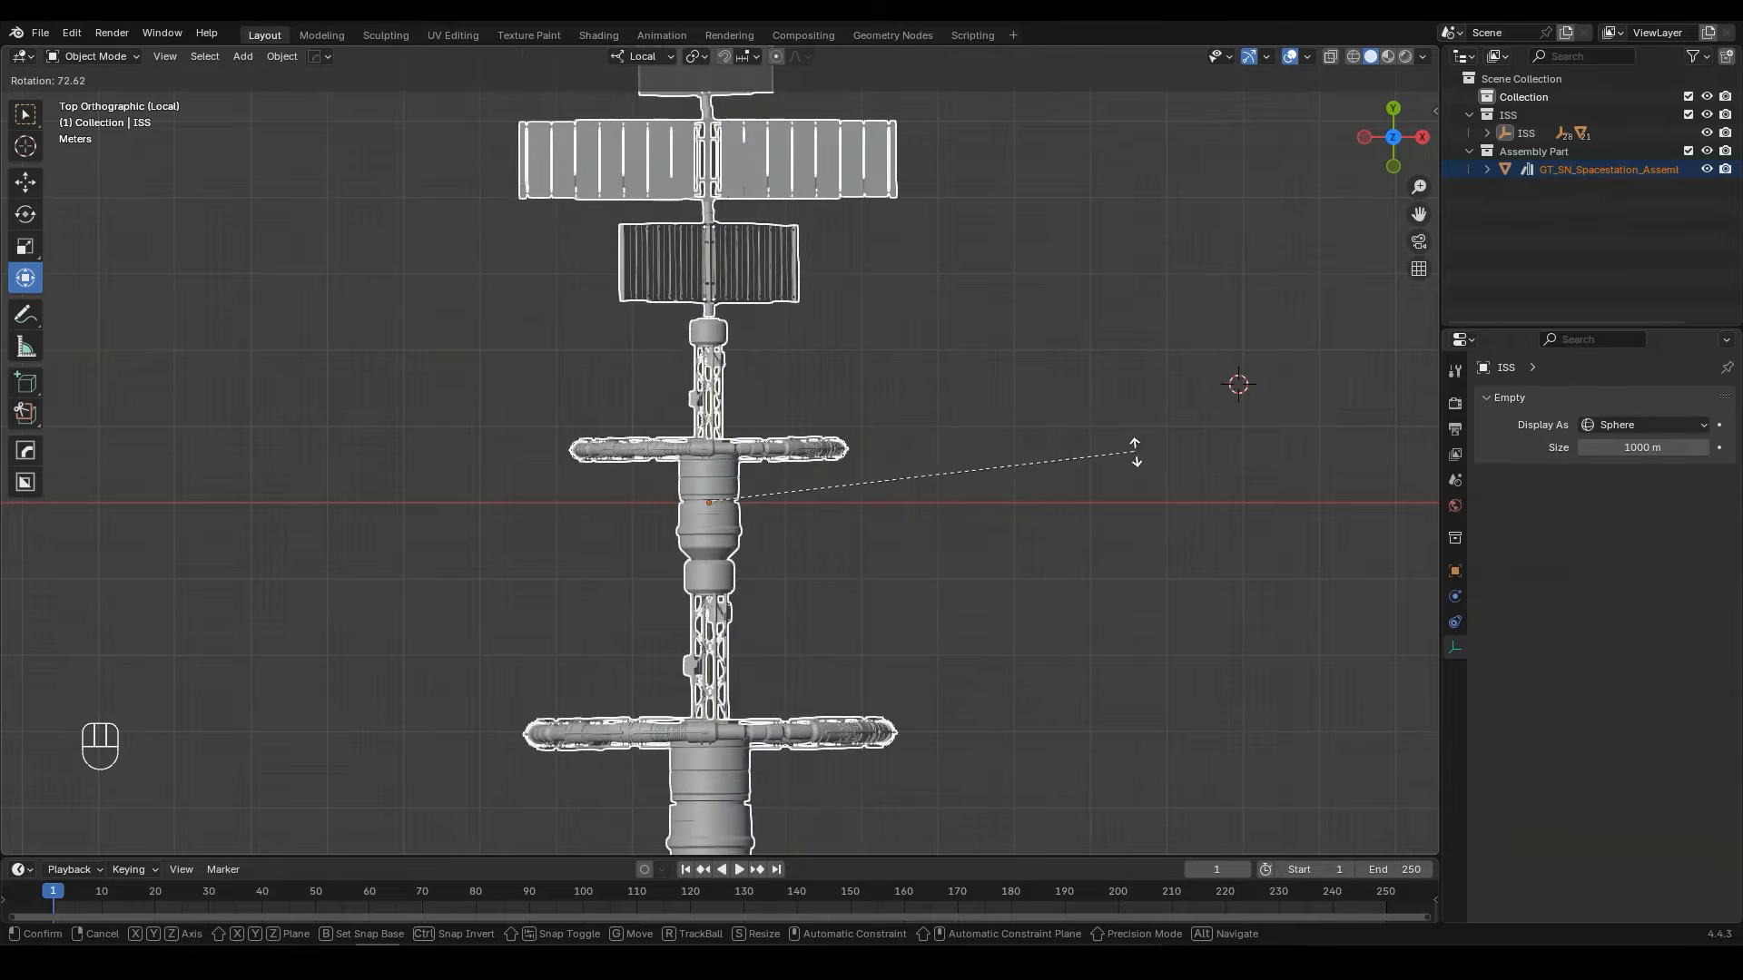
click(1141, 455)
Step: Open the appended station's mesh for editing in wireframe, and delete the faces of its three rows of solar panels and their mast
shift+middle_drag(848, 250, 925, 512)
scroll(924, 512, up, 2)
shift+middle_drag(952, 384, 838, 362)
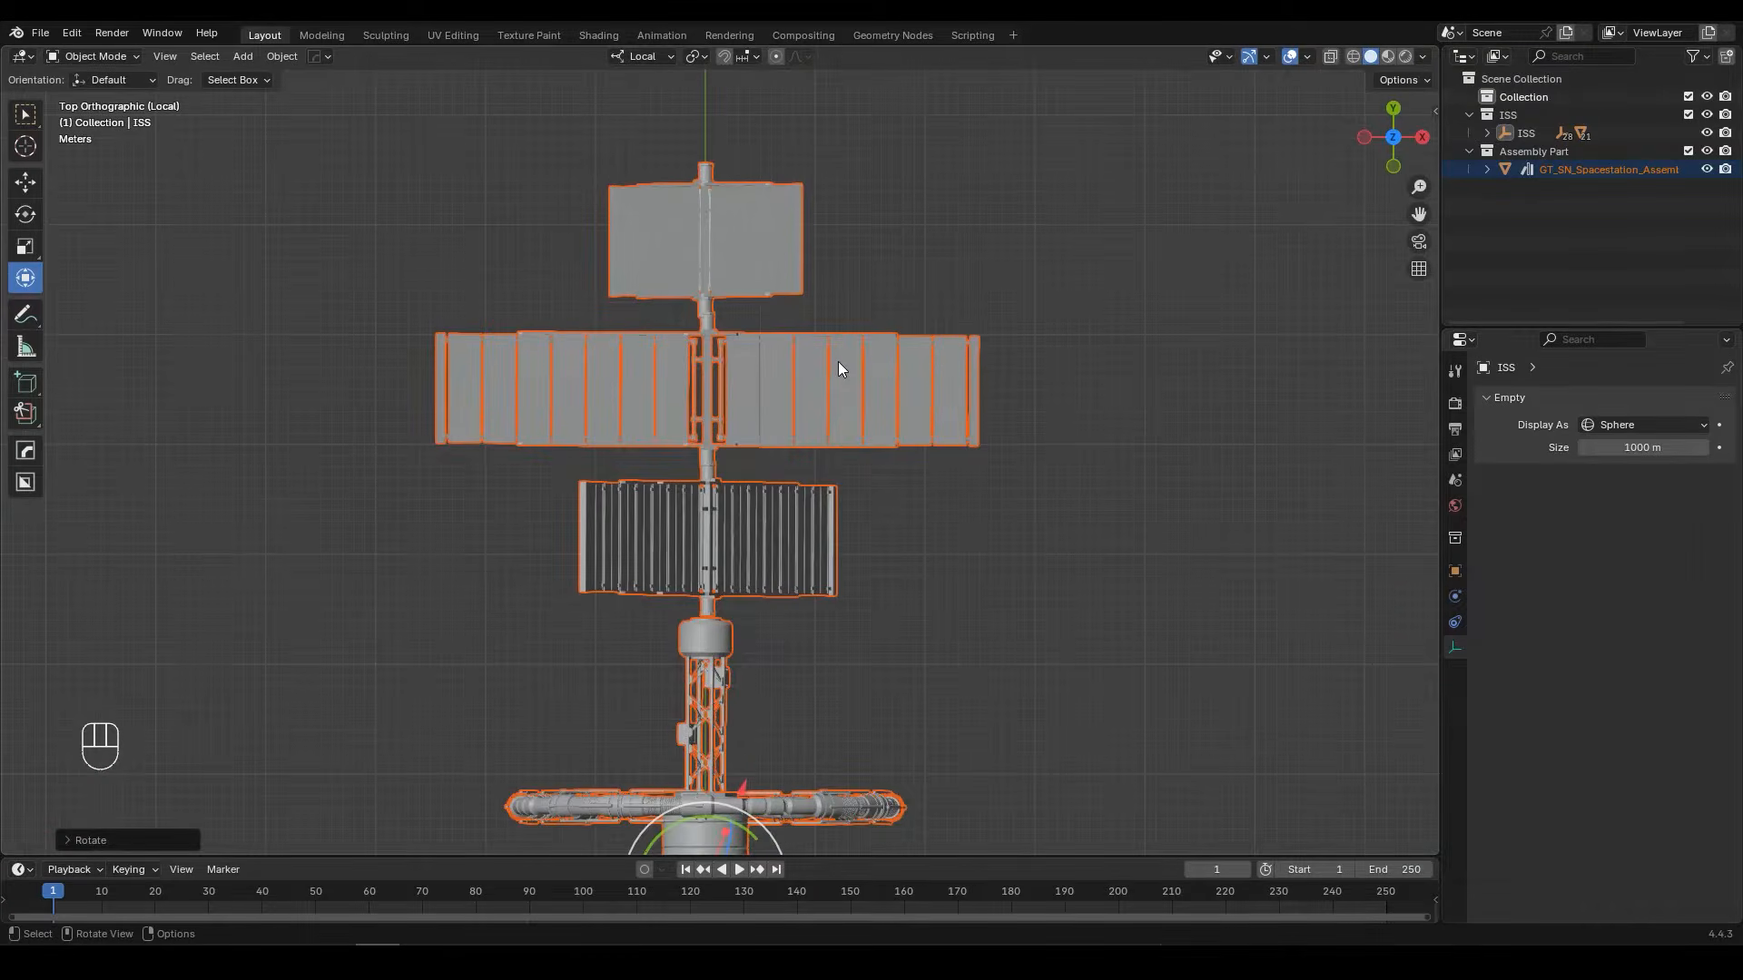
click(838, 362)
key(Tab)
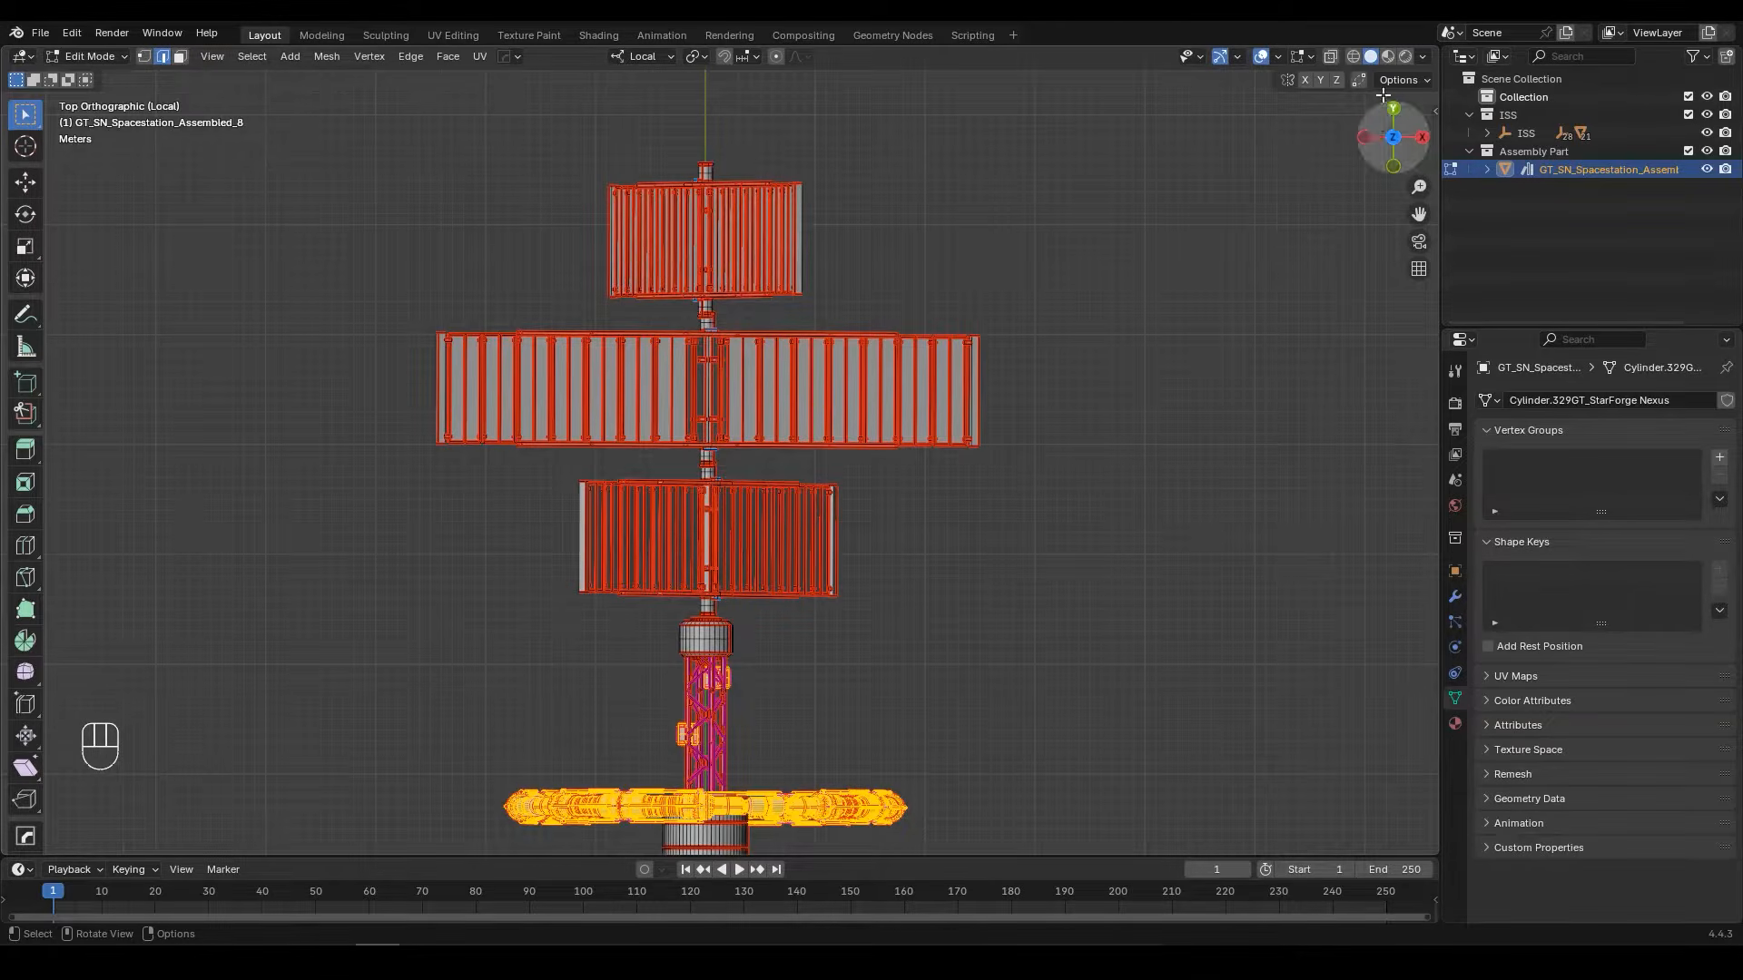
click(1353, 56)
scroll(1270, 85, up, 2)
drag(1270, 86, 205, 806)
key(x)
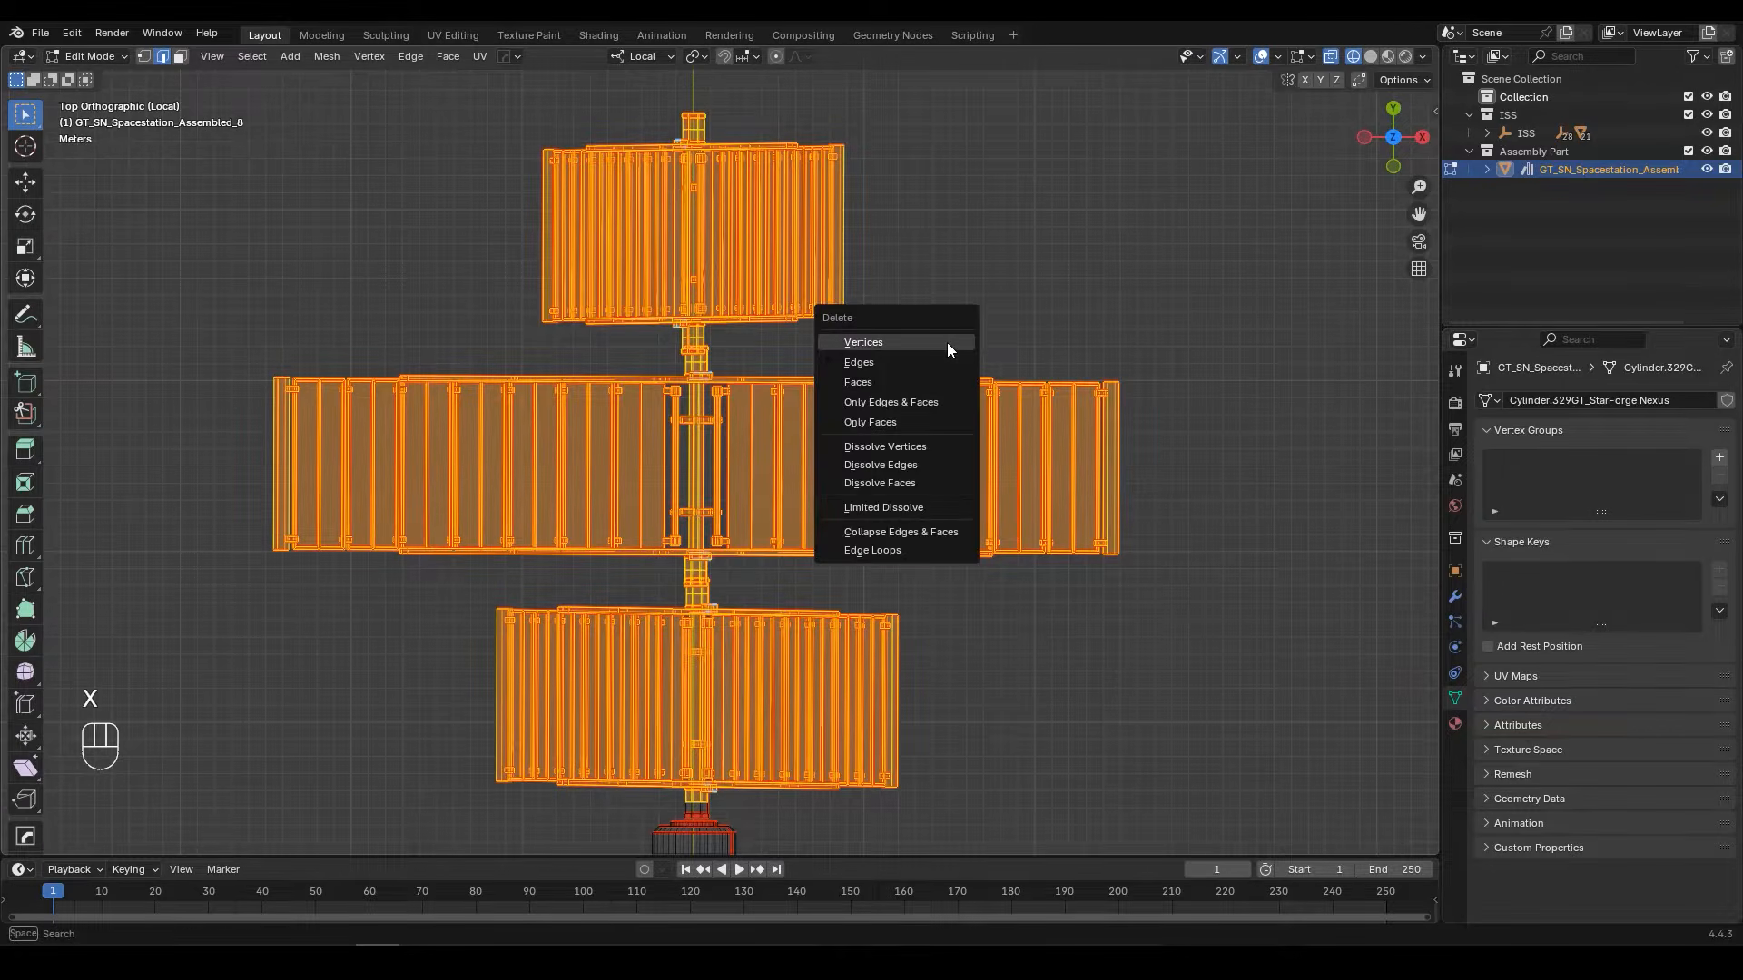
click(875, 379)
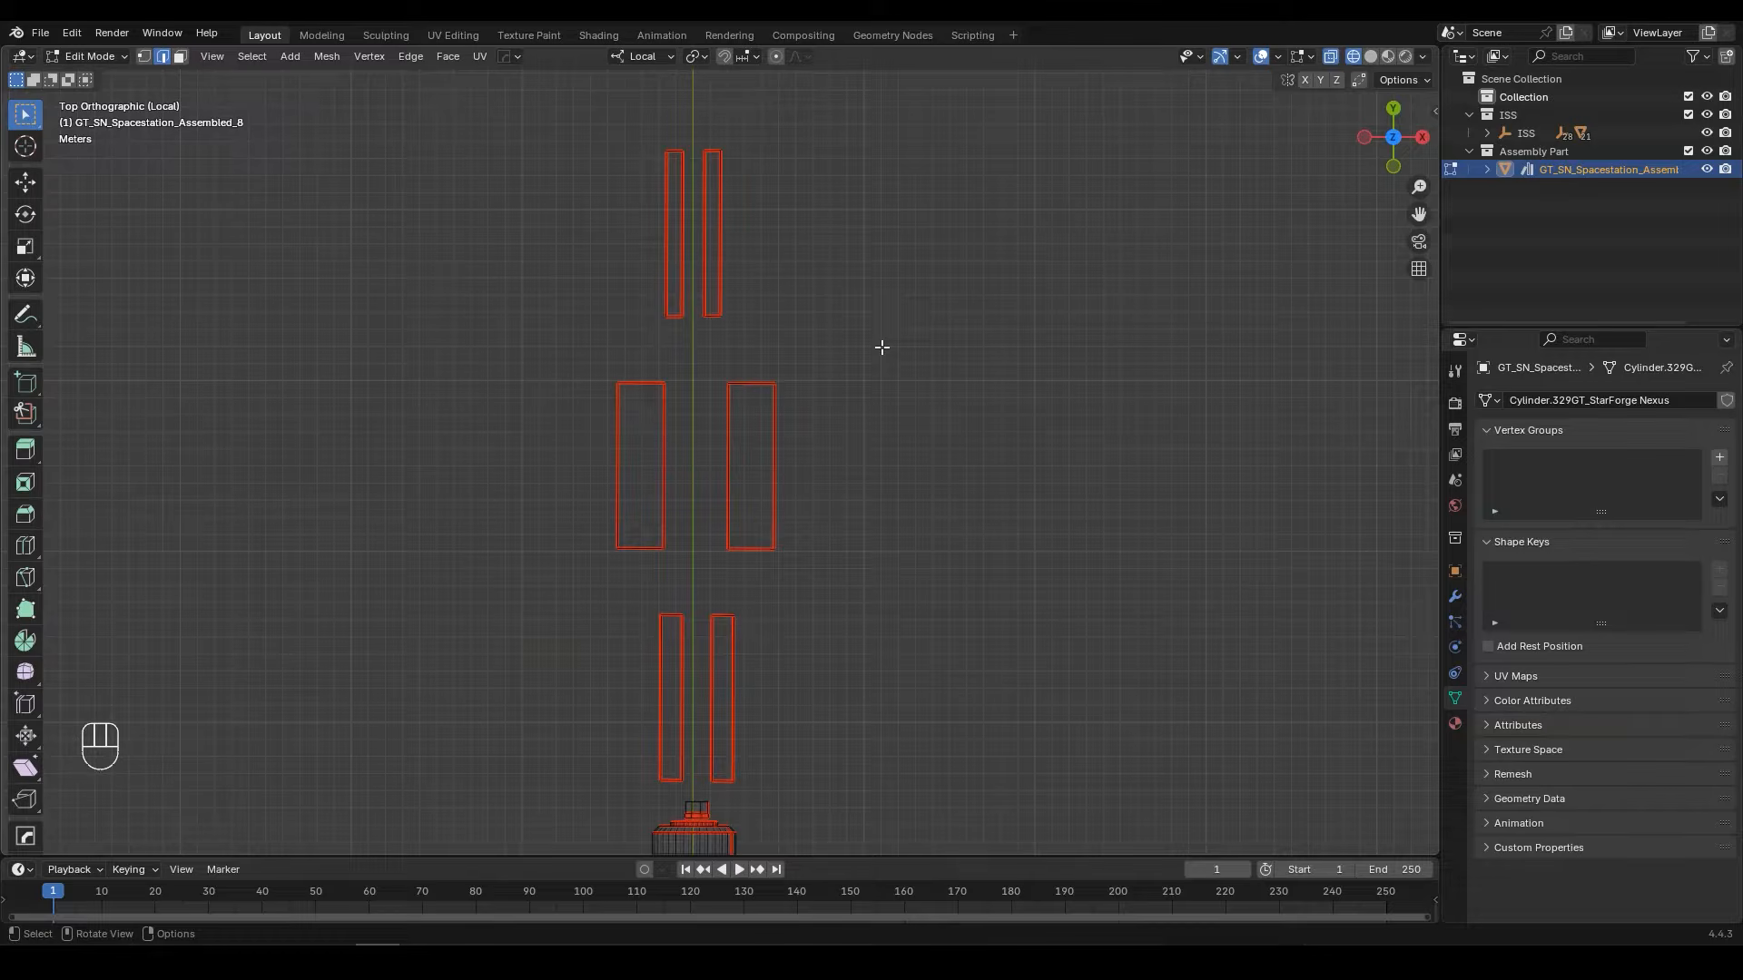
Step: Delete the leftover vertices of the panel outlines beyond the station's hub, and check the remaining two-ring body
drag(1118, 138, 341, 800)
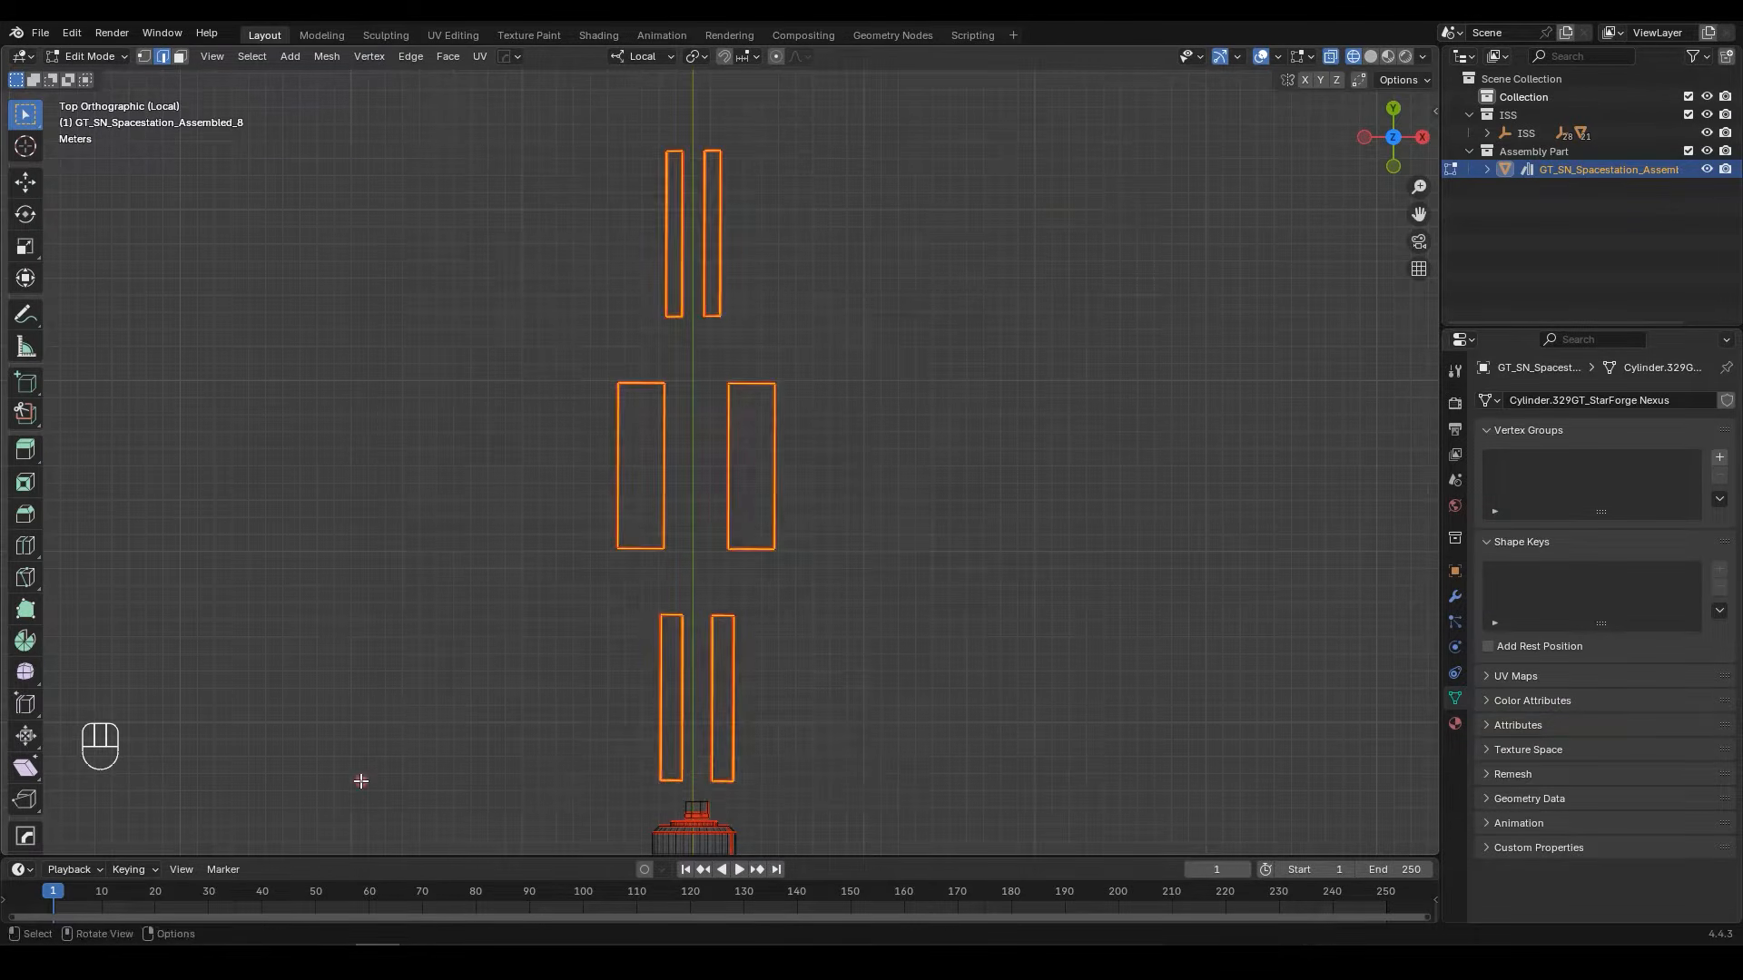
key(x)
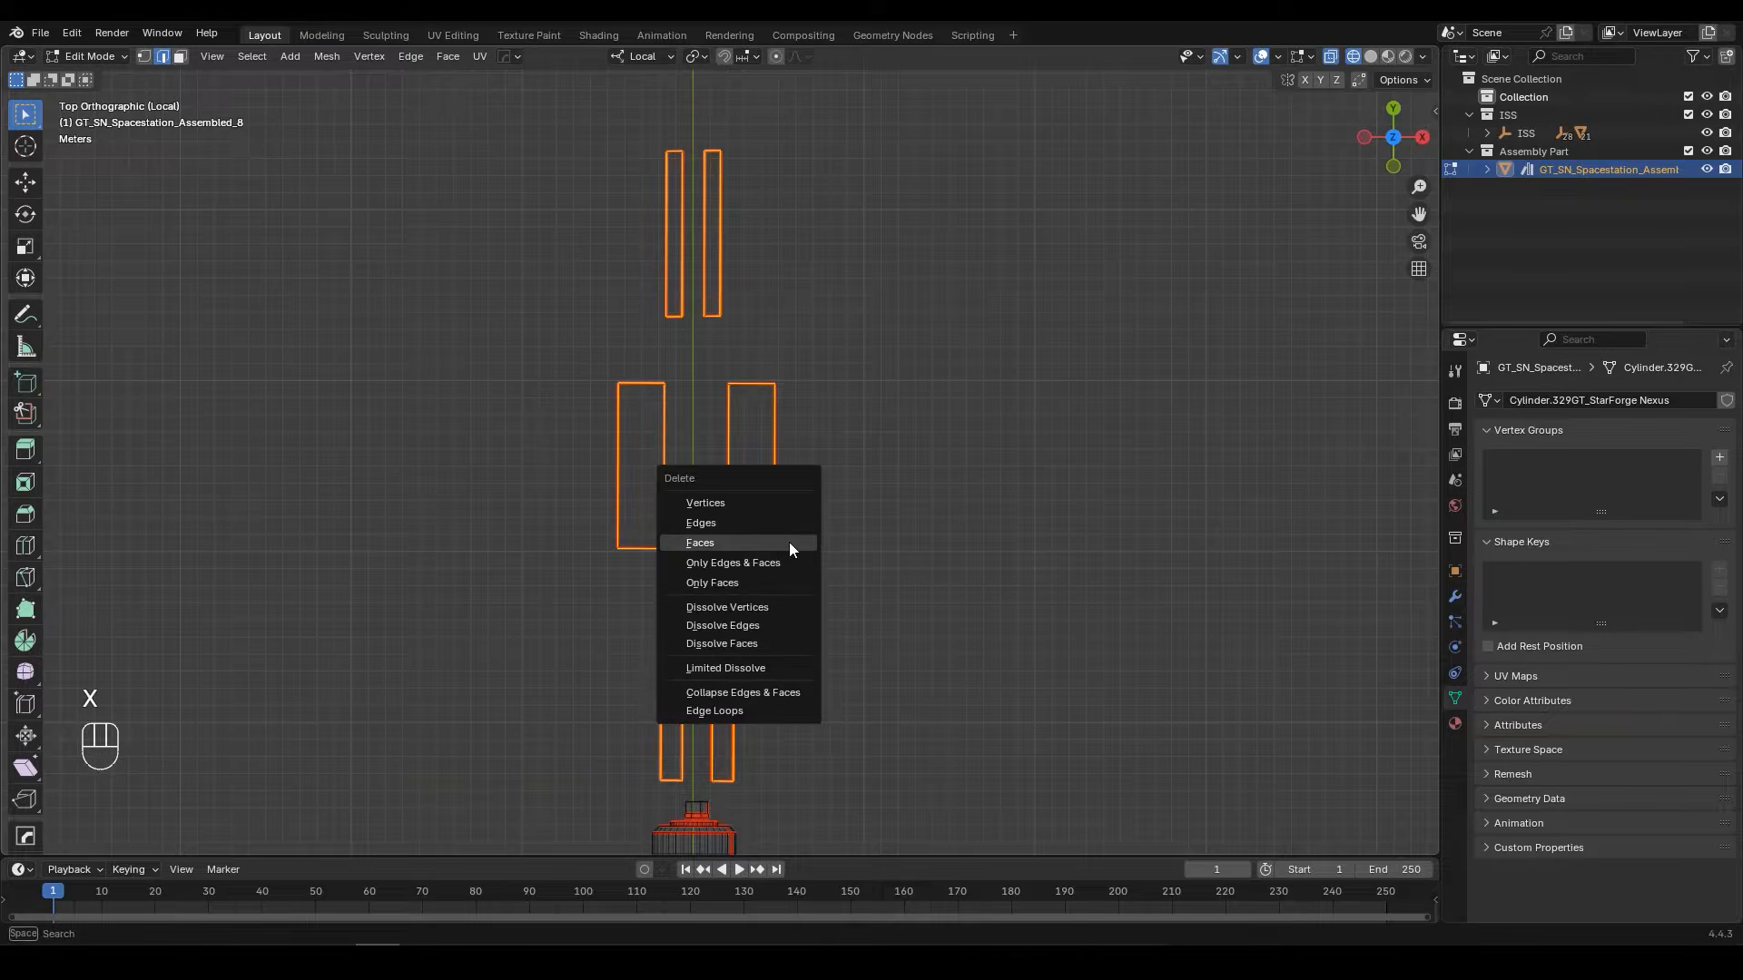
click(719, 505)
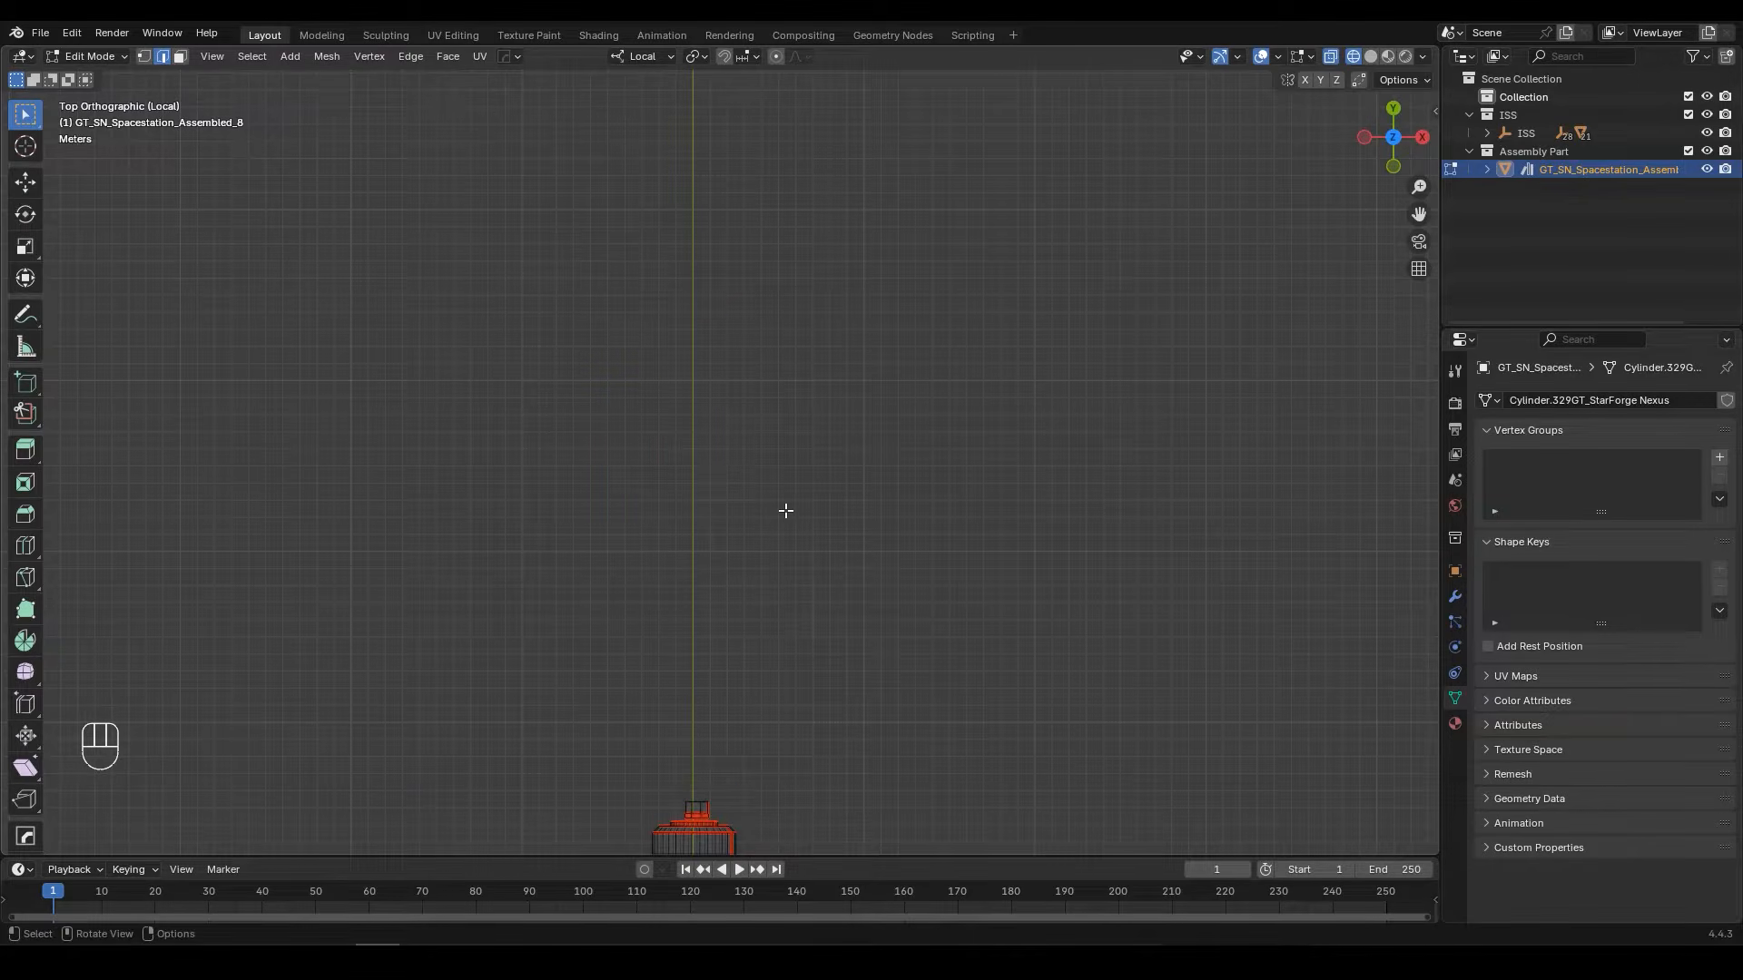
middle_drag(786, 511, 795, 377)
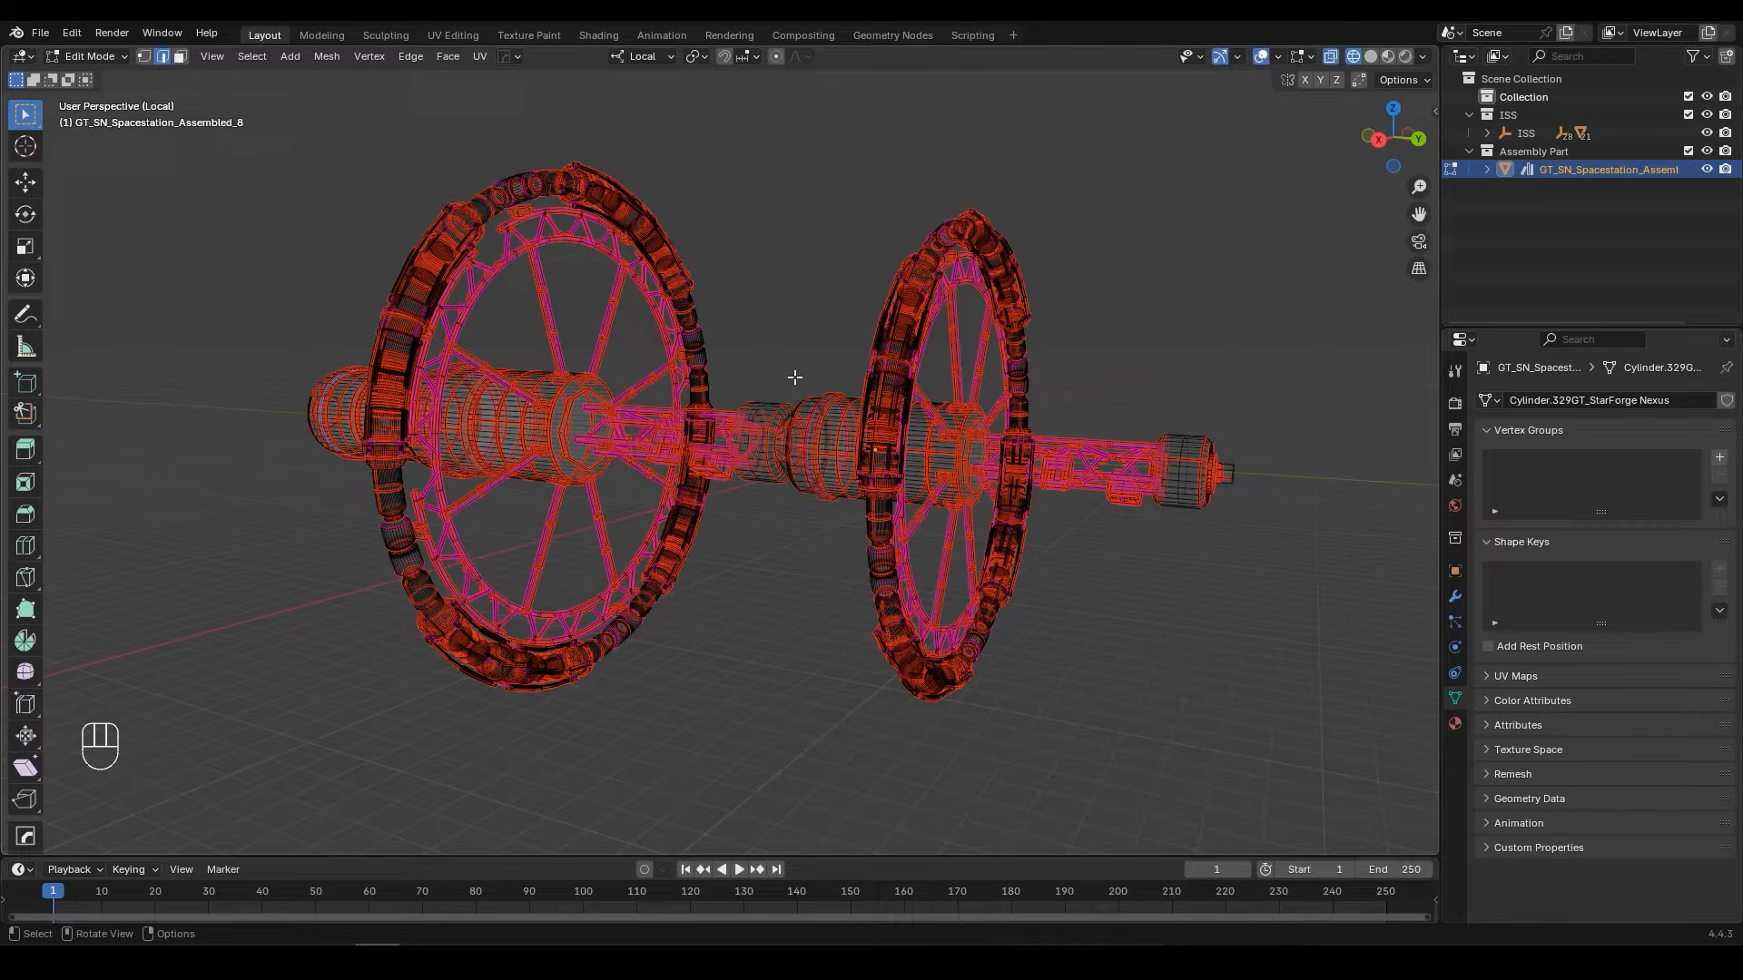
middle_drag(794, 377, 919, 299)
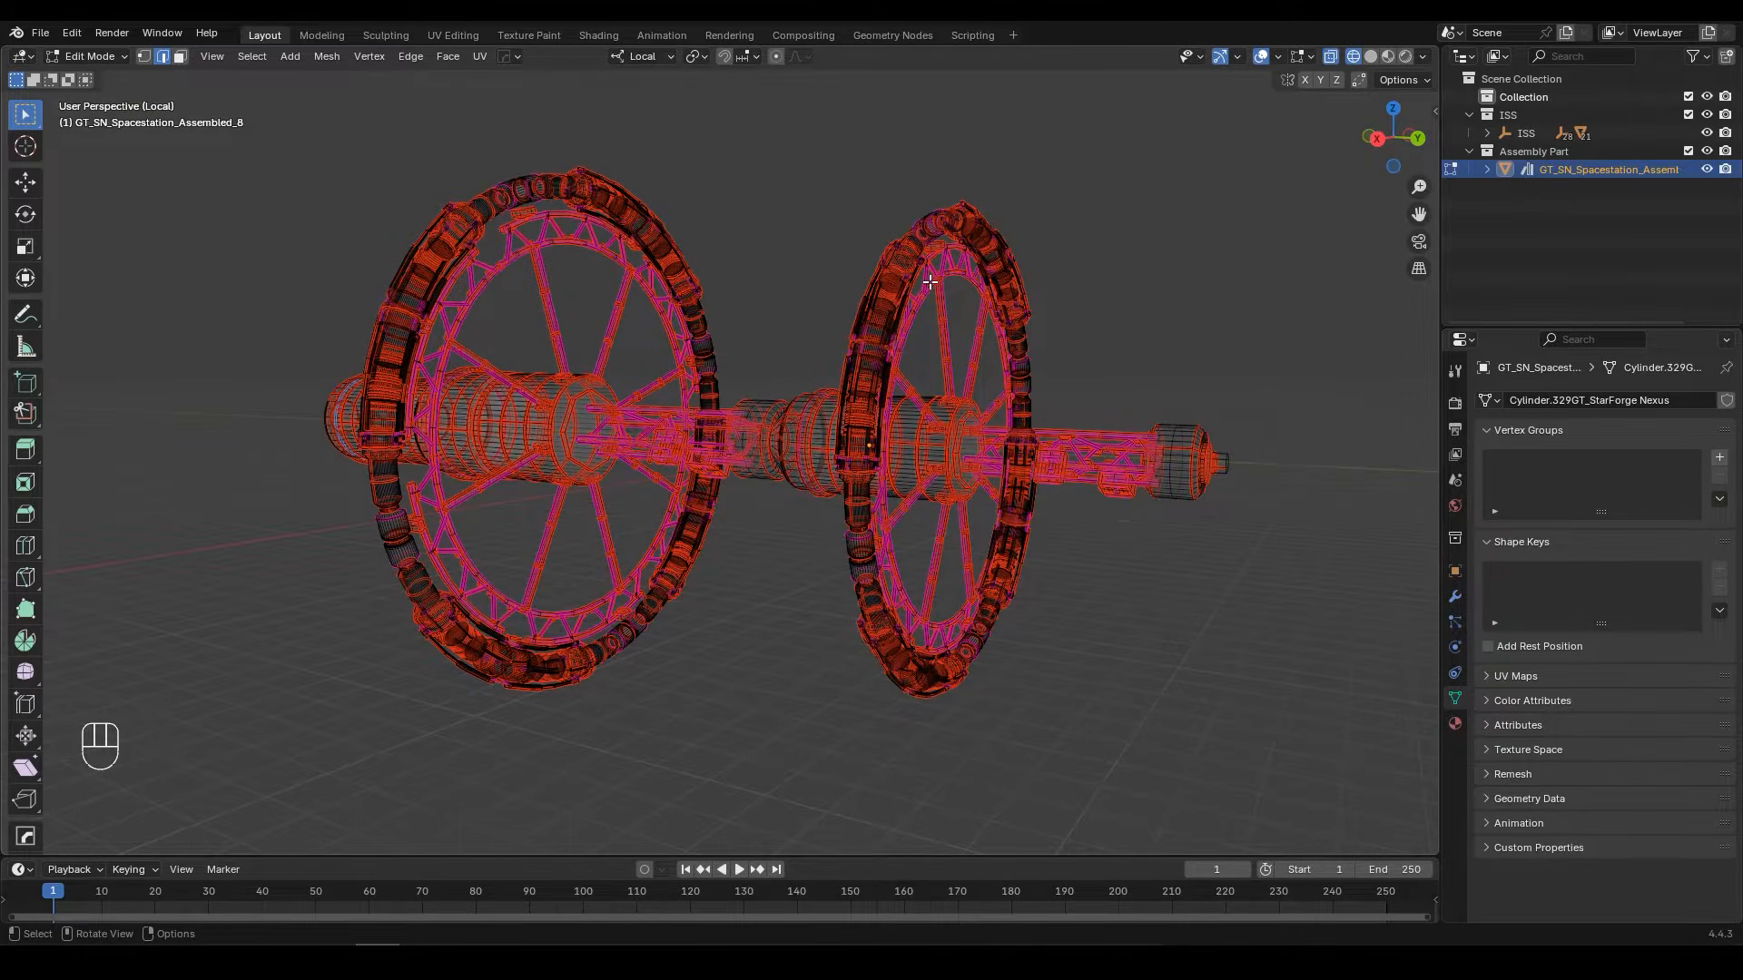
Step: Select the upper and lower parts of the station's smaller ring in face mode from the right view, extended to linked geometry
key(KP_3)
scroll(954, 285, up, 2)
shift+middle_drag(1077, 302, 856, 346)
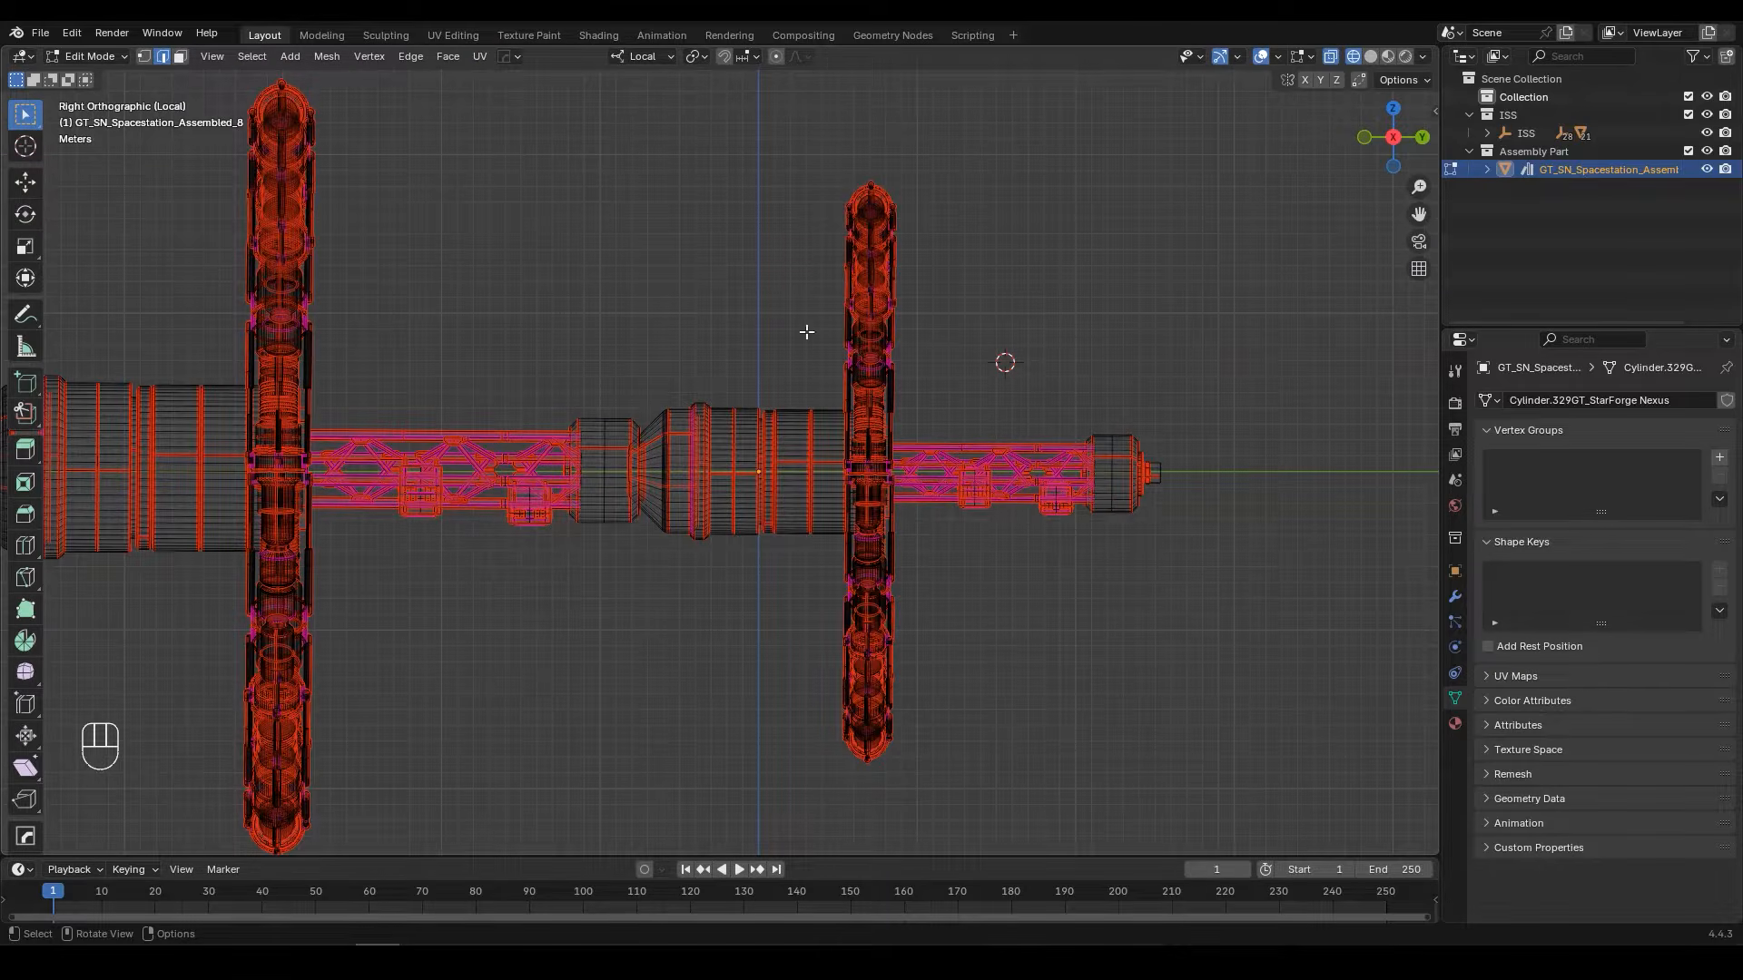
click(181, 56)
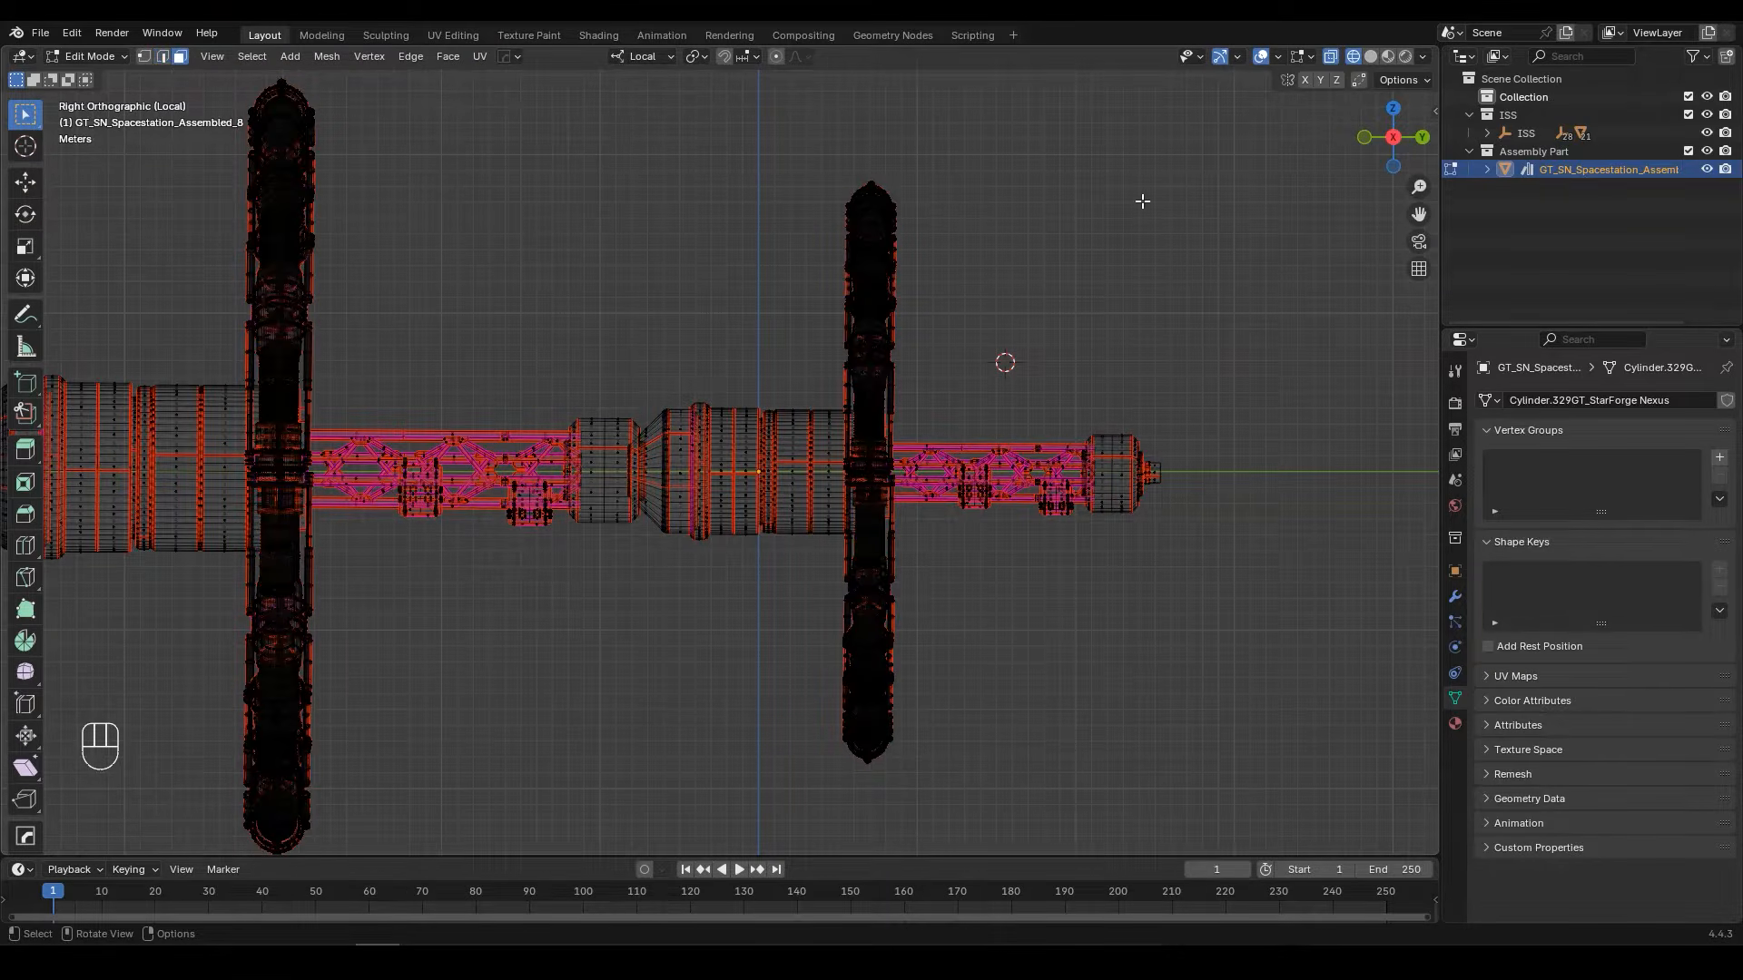
drag(1246, 103, 602, 390)
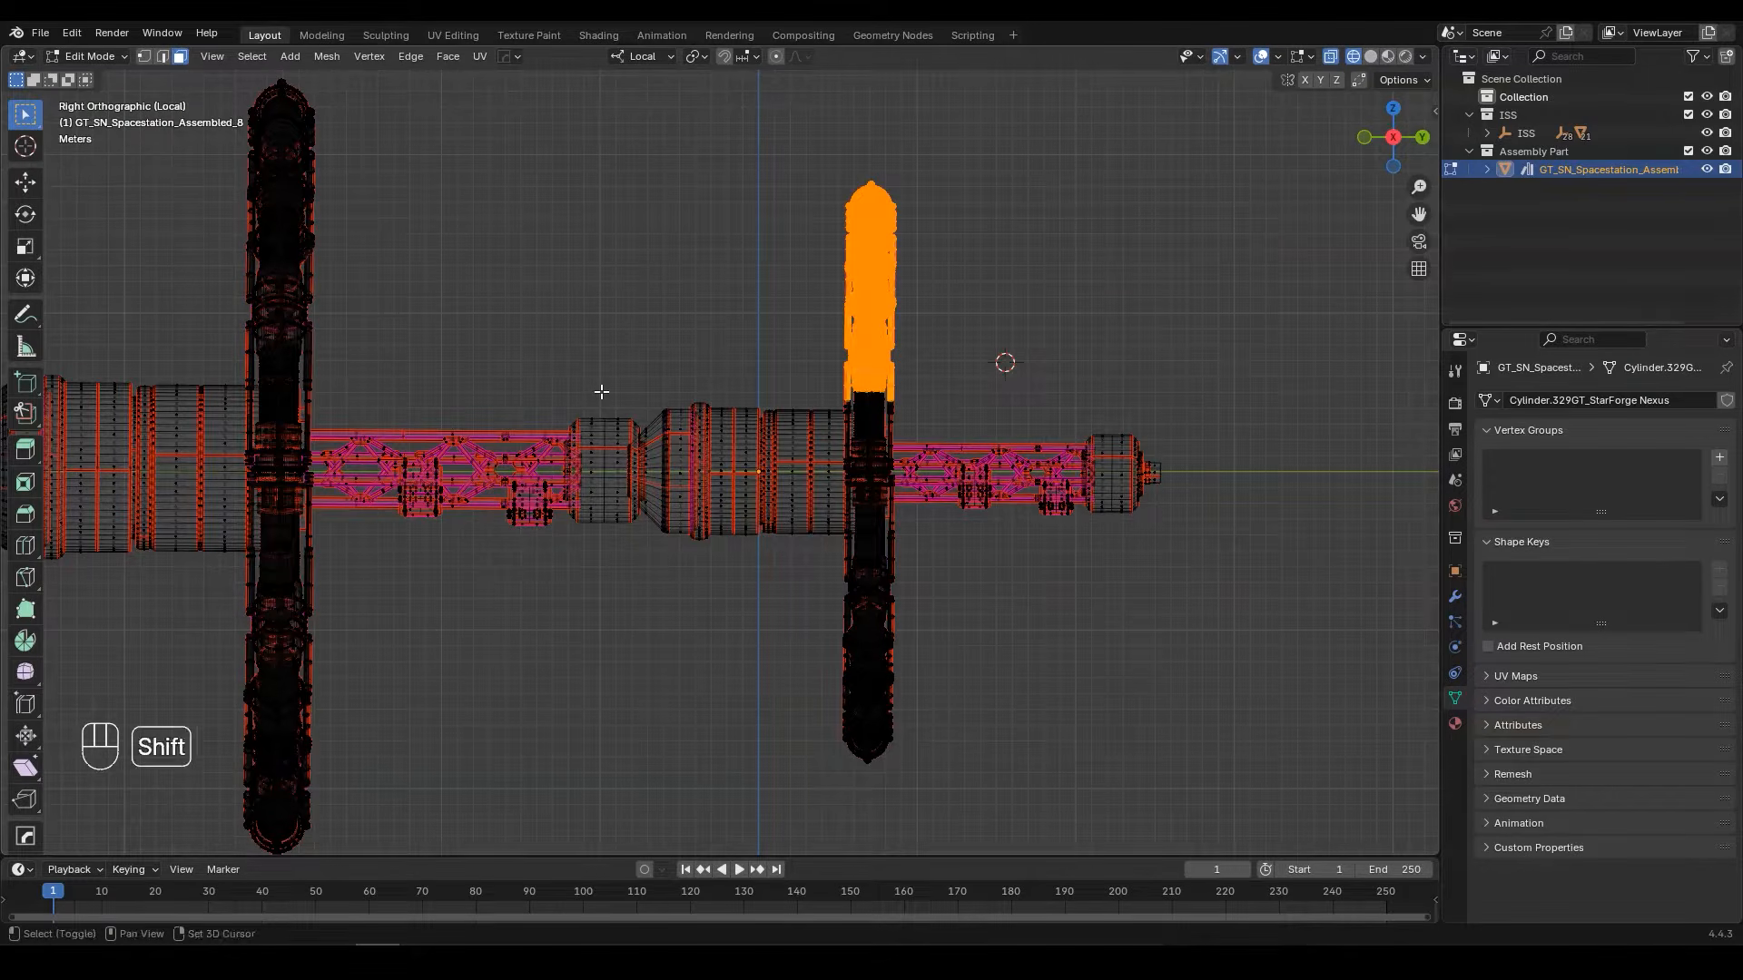
shift+drag(1222, 812, 591, 545)
middle_drag(592, 544, 681, 502)
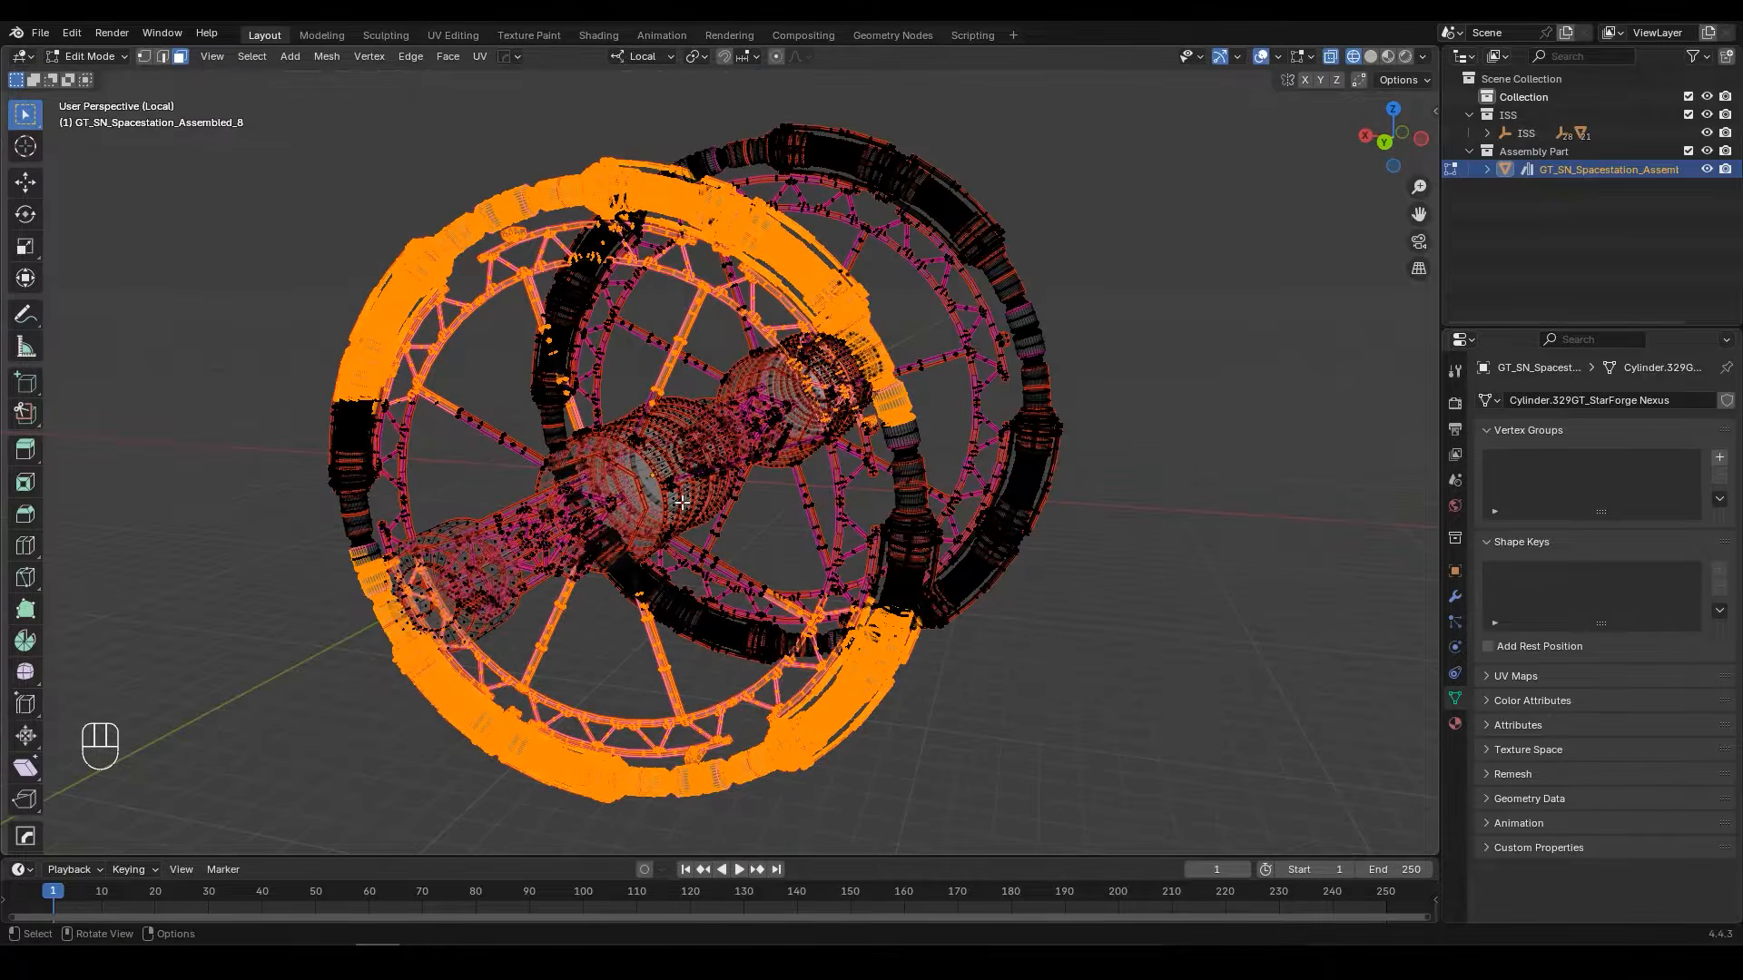
key(ctrl+l)
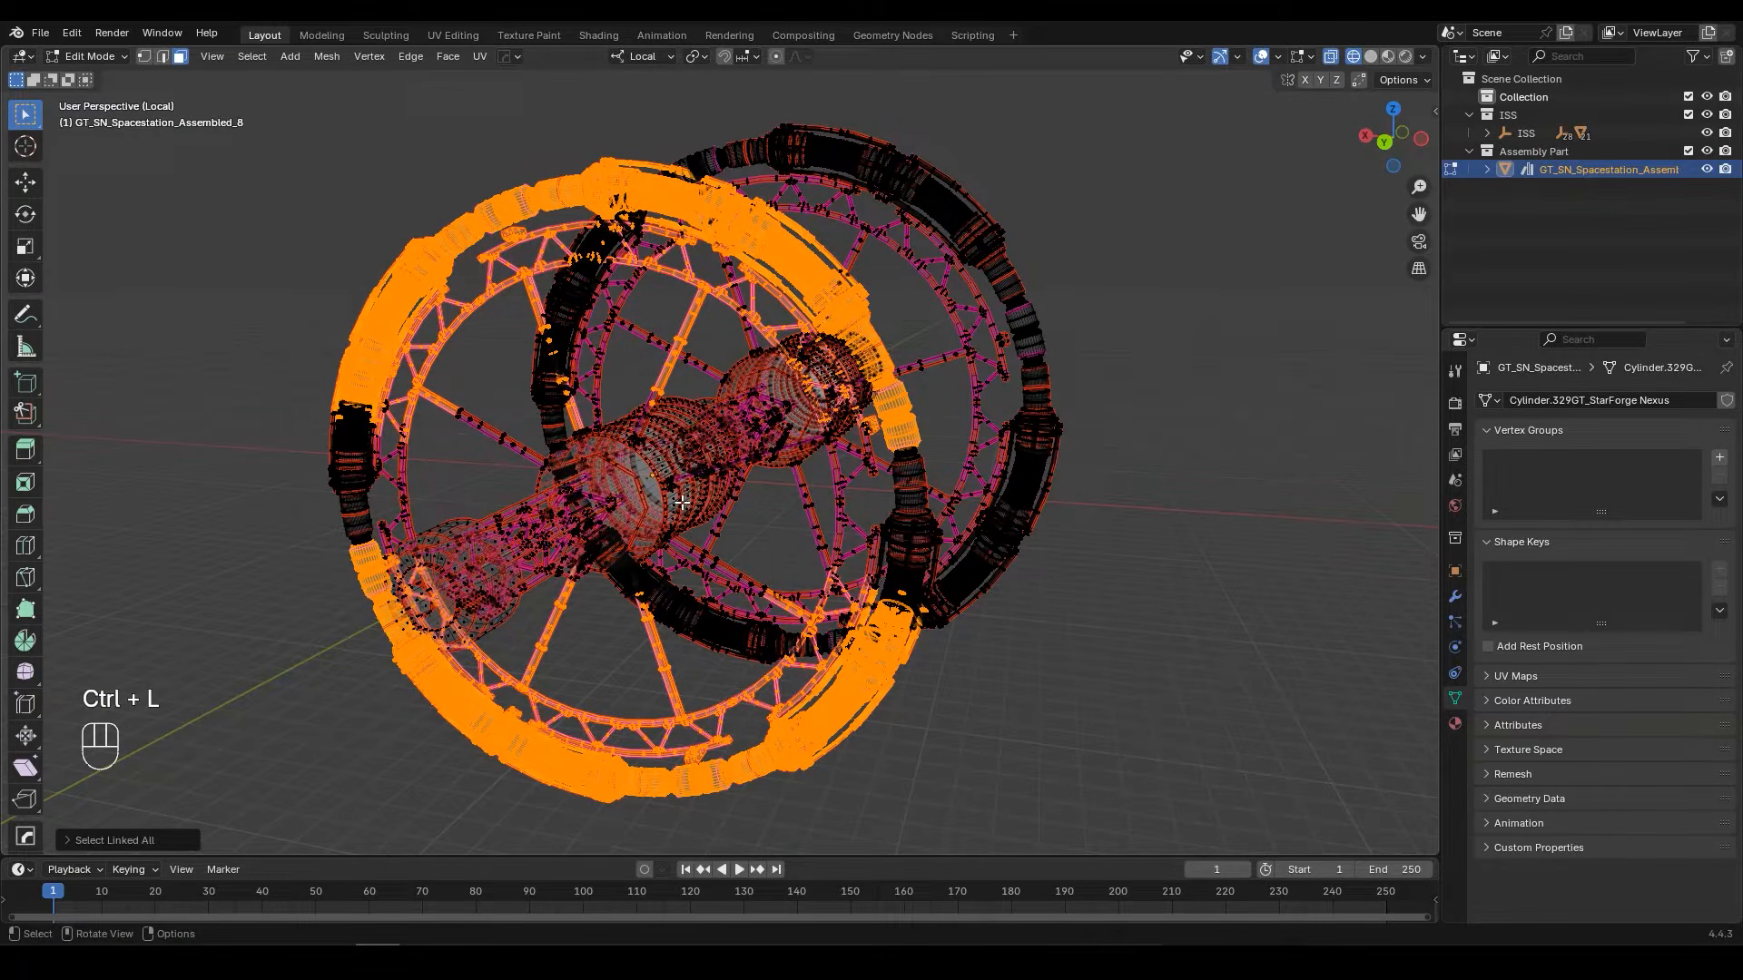
Step: Add the unselected rim sections on both sides of the smaller ring to the selection, including their linked geometry
shift+middle_drag(413, 464, 490, 501)
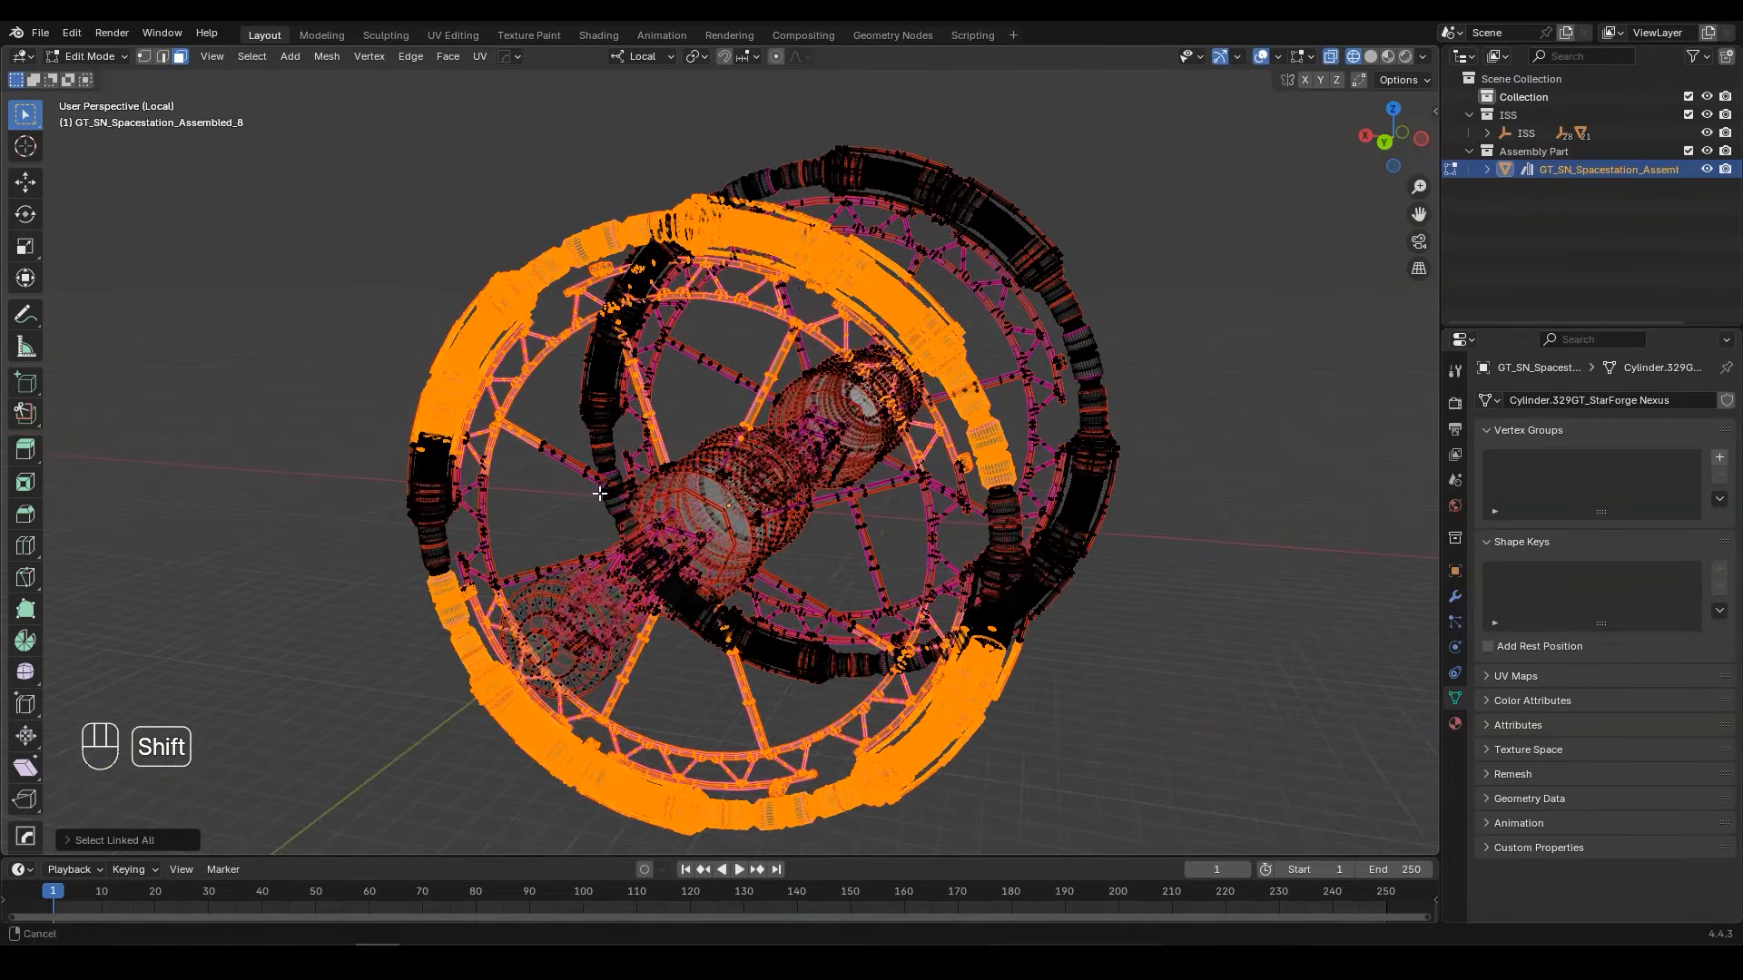
scroll(490, 501, up, 1)
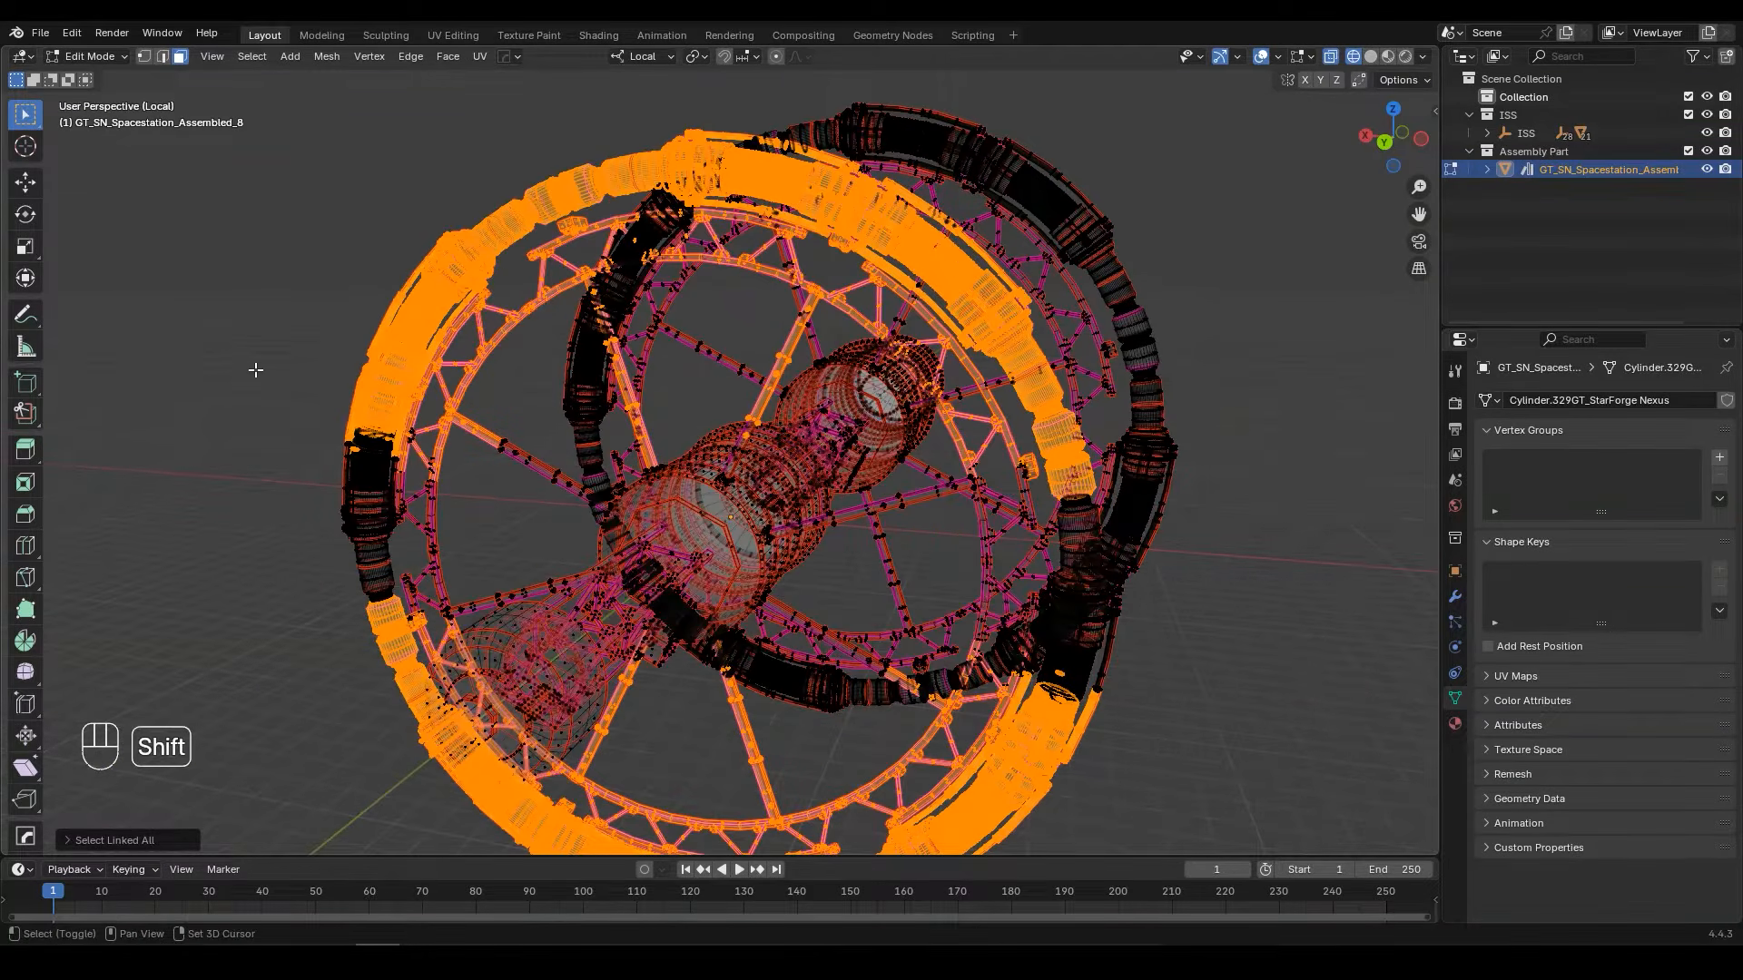
shift+drag(255, 370, 444, 591)
mouse_move(444, 591)
middle_down()
mouse_move(638, 514)
mouse_move(1008, 498)
middle_up()
mouse_move(1213, 402)
shift+mouse_down()
mouse_move(1030, 594)
mouse_move(1126, 498)
shift+mouse_up()
key(ctrl)
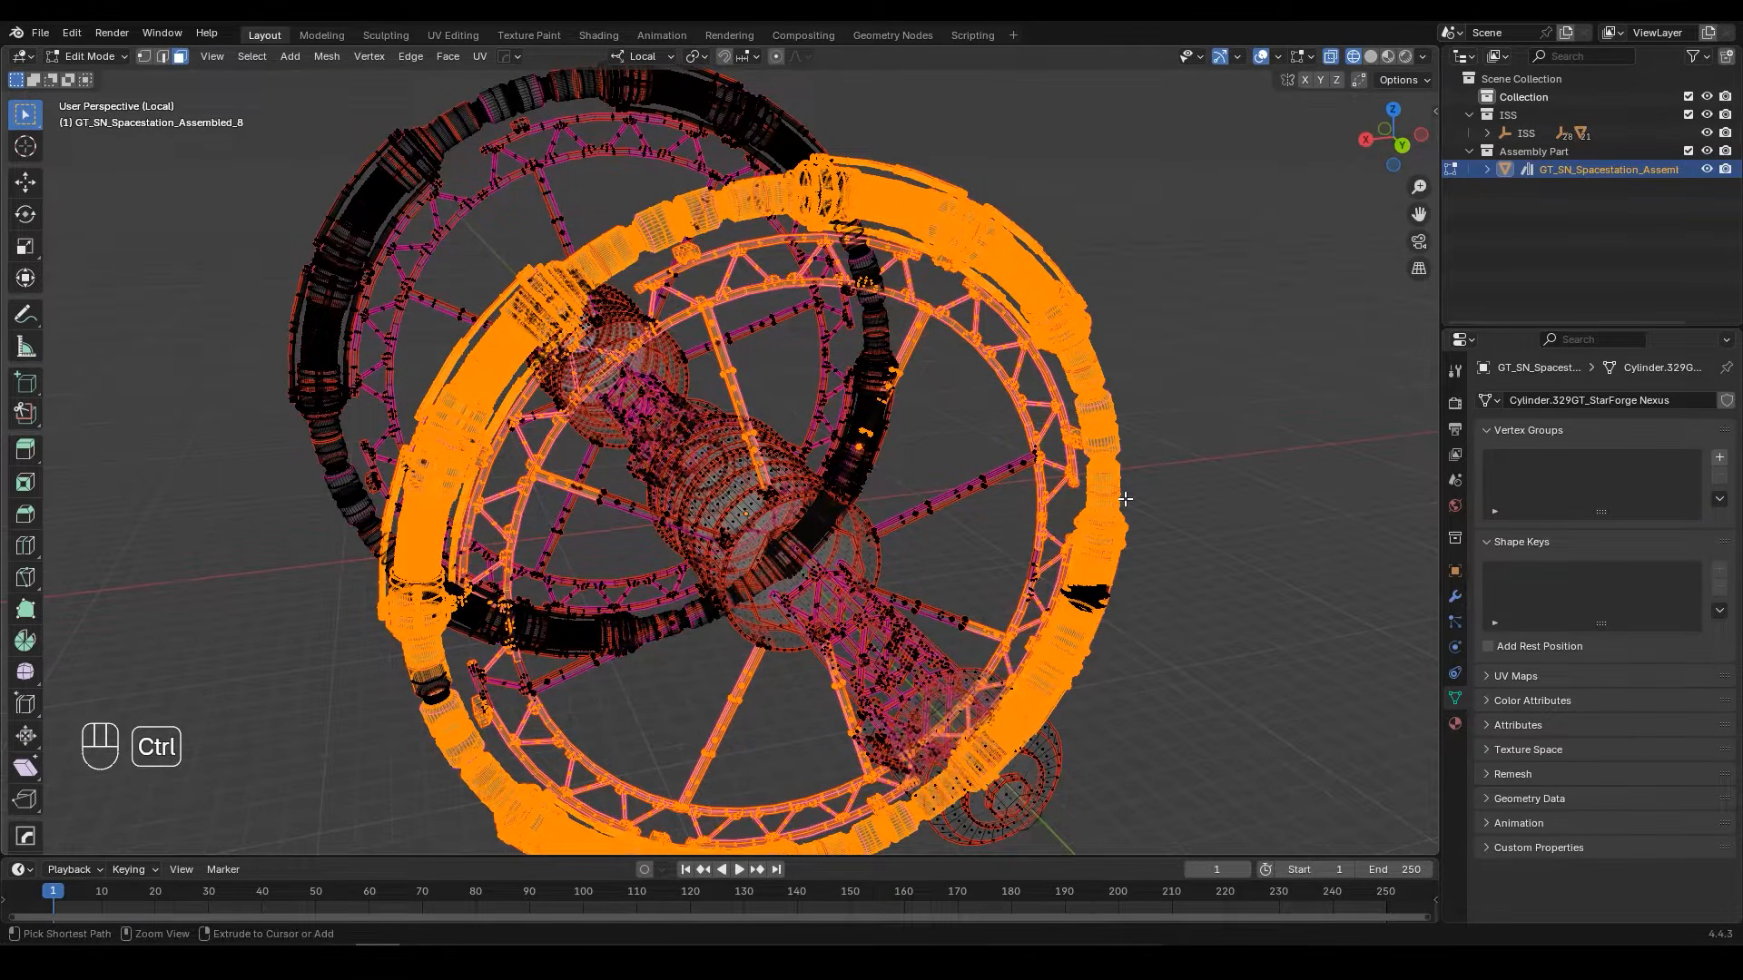
key(ctrl+l)
Step: Extend the selection to the smaller ring's last rim gaps, inner truss and spokes with linked geometry
middle_drag(1125, 499, 342, 576)
shift+drag(310, 518, 462, 574)
middle_drag(462, 574, 563, 603)
shift+drag(564, 602, 905, 701)
shift+middle_drag(1086, 662, 1003, 764)
shift+drag(1230, 220, 1007, 365)
middle_drag(1007, 364, 639, 507)
key(ctrl)
key(ctrl+l)
Step: Complete the selection with the smaller ring's remaining spoke segments near the hub, including their linked geometry
middle_drag(1076, 409, 1062, 595)
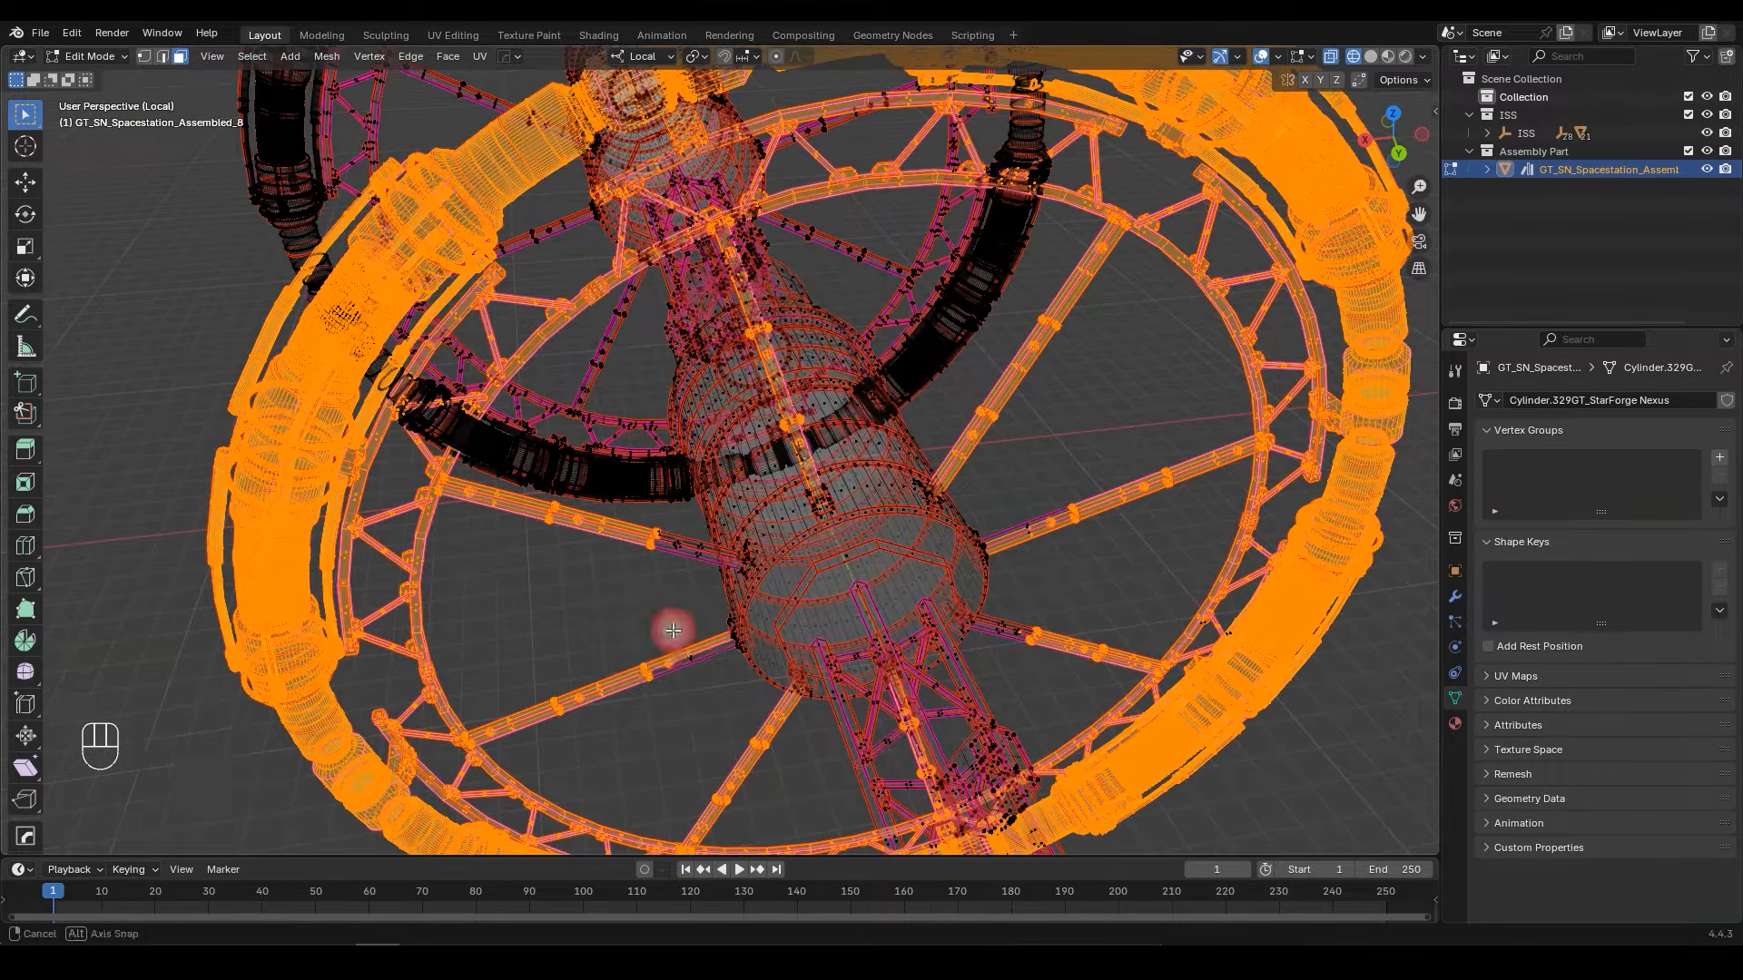
middle_drag(670, 618, 672, 661)
key(ctrl+l)
shift+drag(670, 573, 725, 639)
shift+drag(1069, 602, 992, 662)
key(ctrl+l)
middle_drag(1019, 653, 691, 484)
Step: Check the ring selection with a cancelled trial move, and hide the selected ring and spokes
key(g)
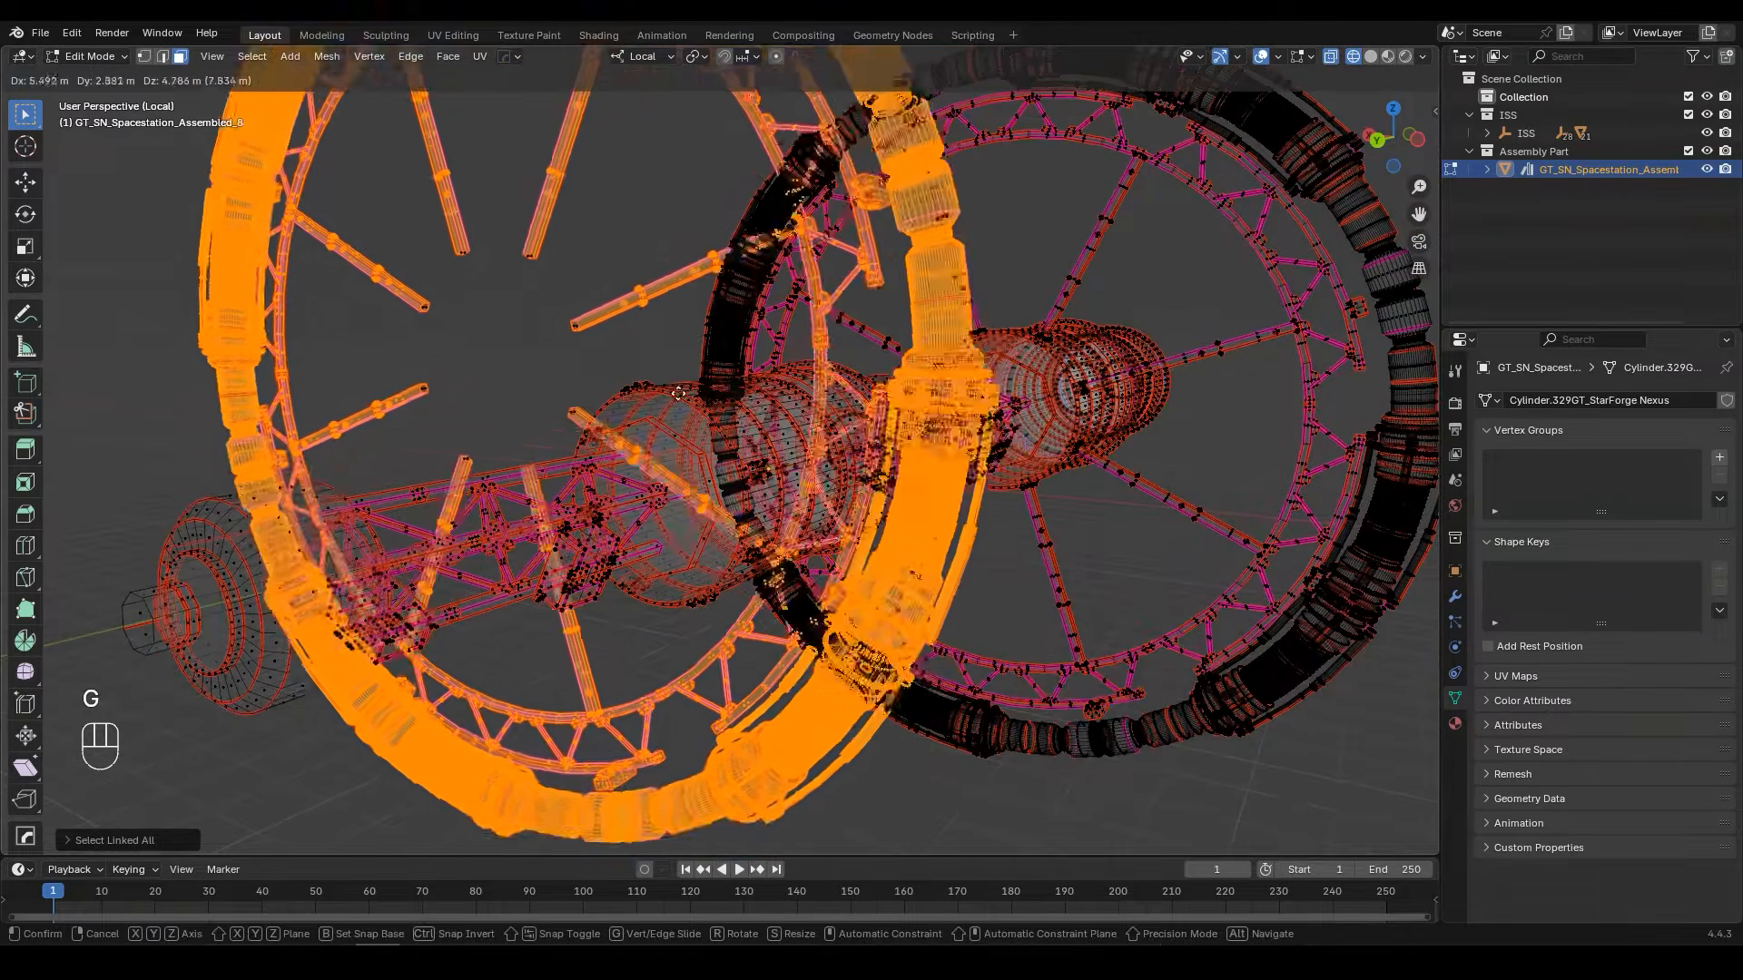
click(768, 396)
key(h)
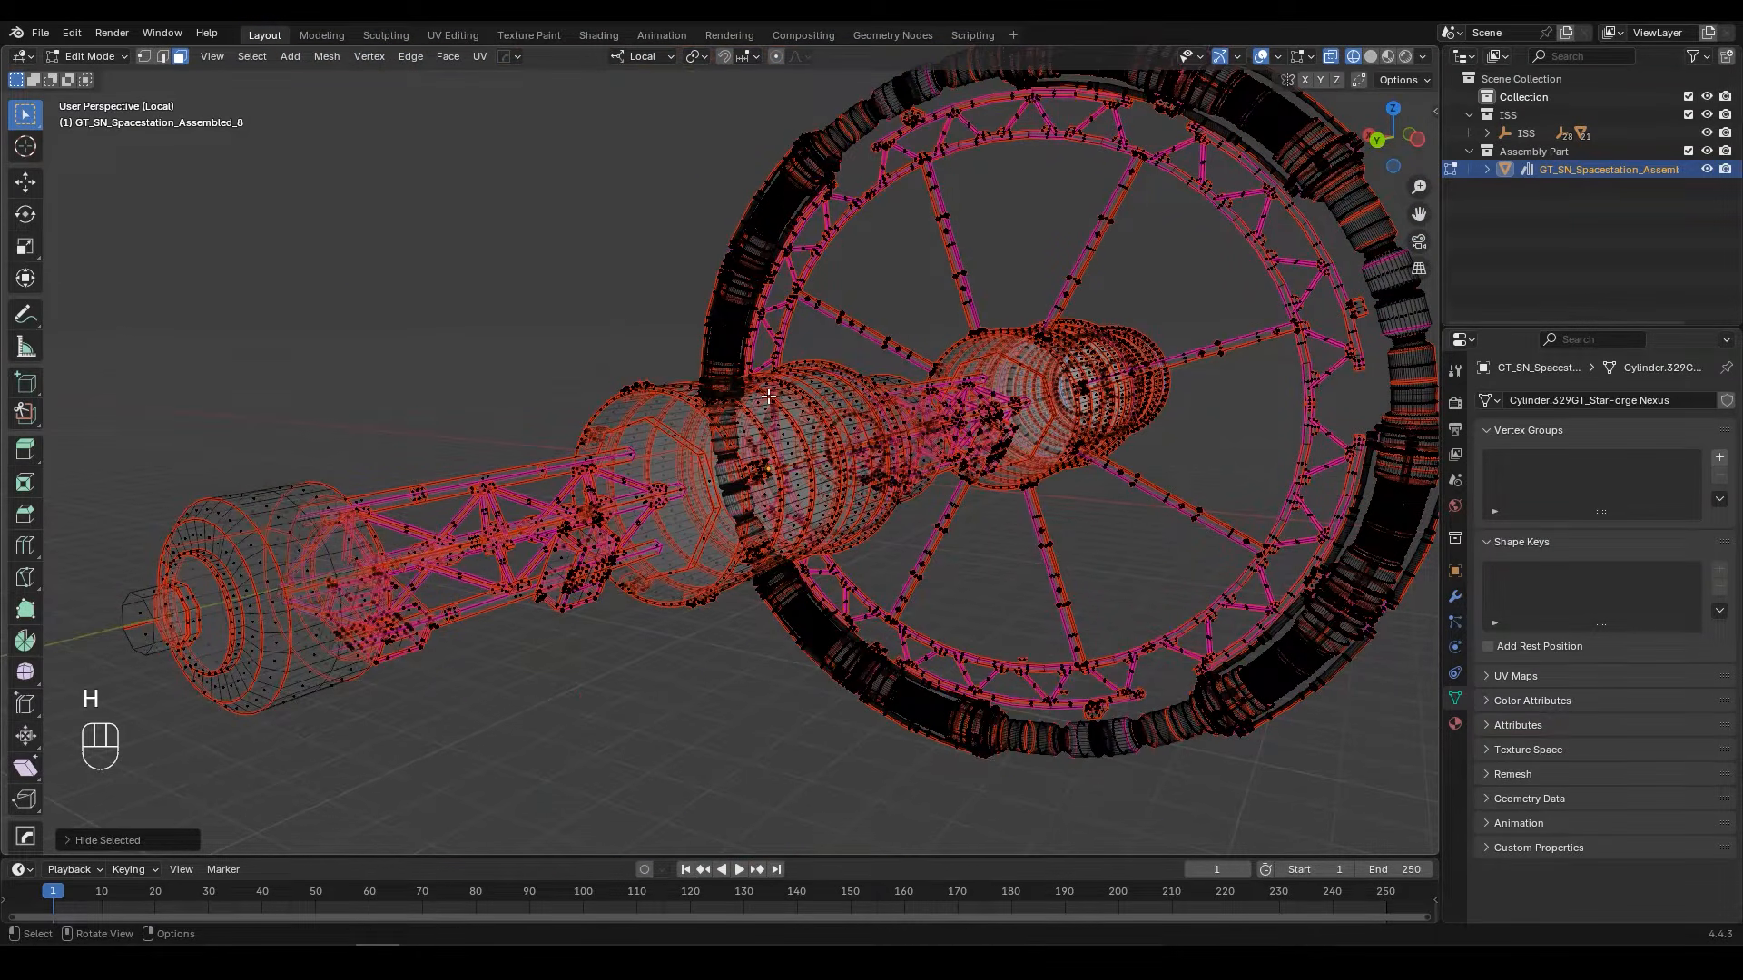
Step: Select the front edge band, outer wall and adjoining groove of the hub's end section as face loops in solid shading, and hide them
middle_drag(768, 397, 691, 486)
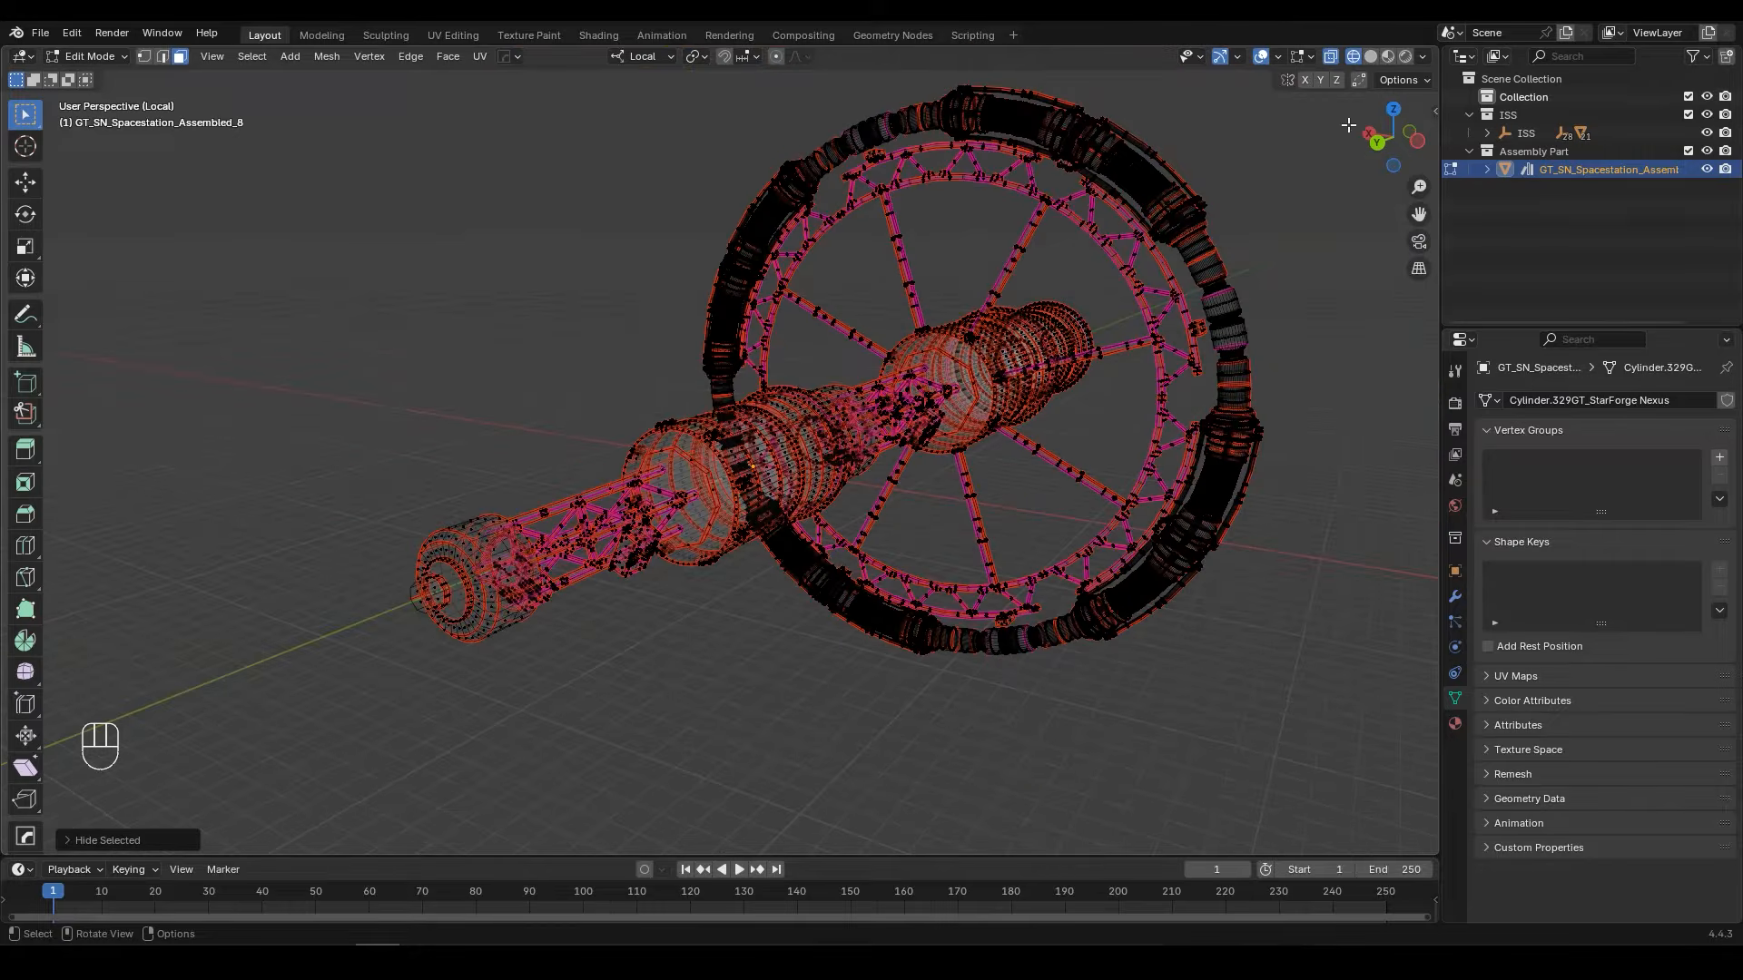
click(1371, 57)
scroll(717, 517, up, 8)
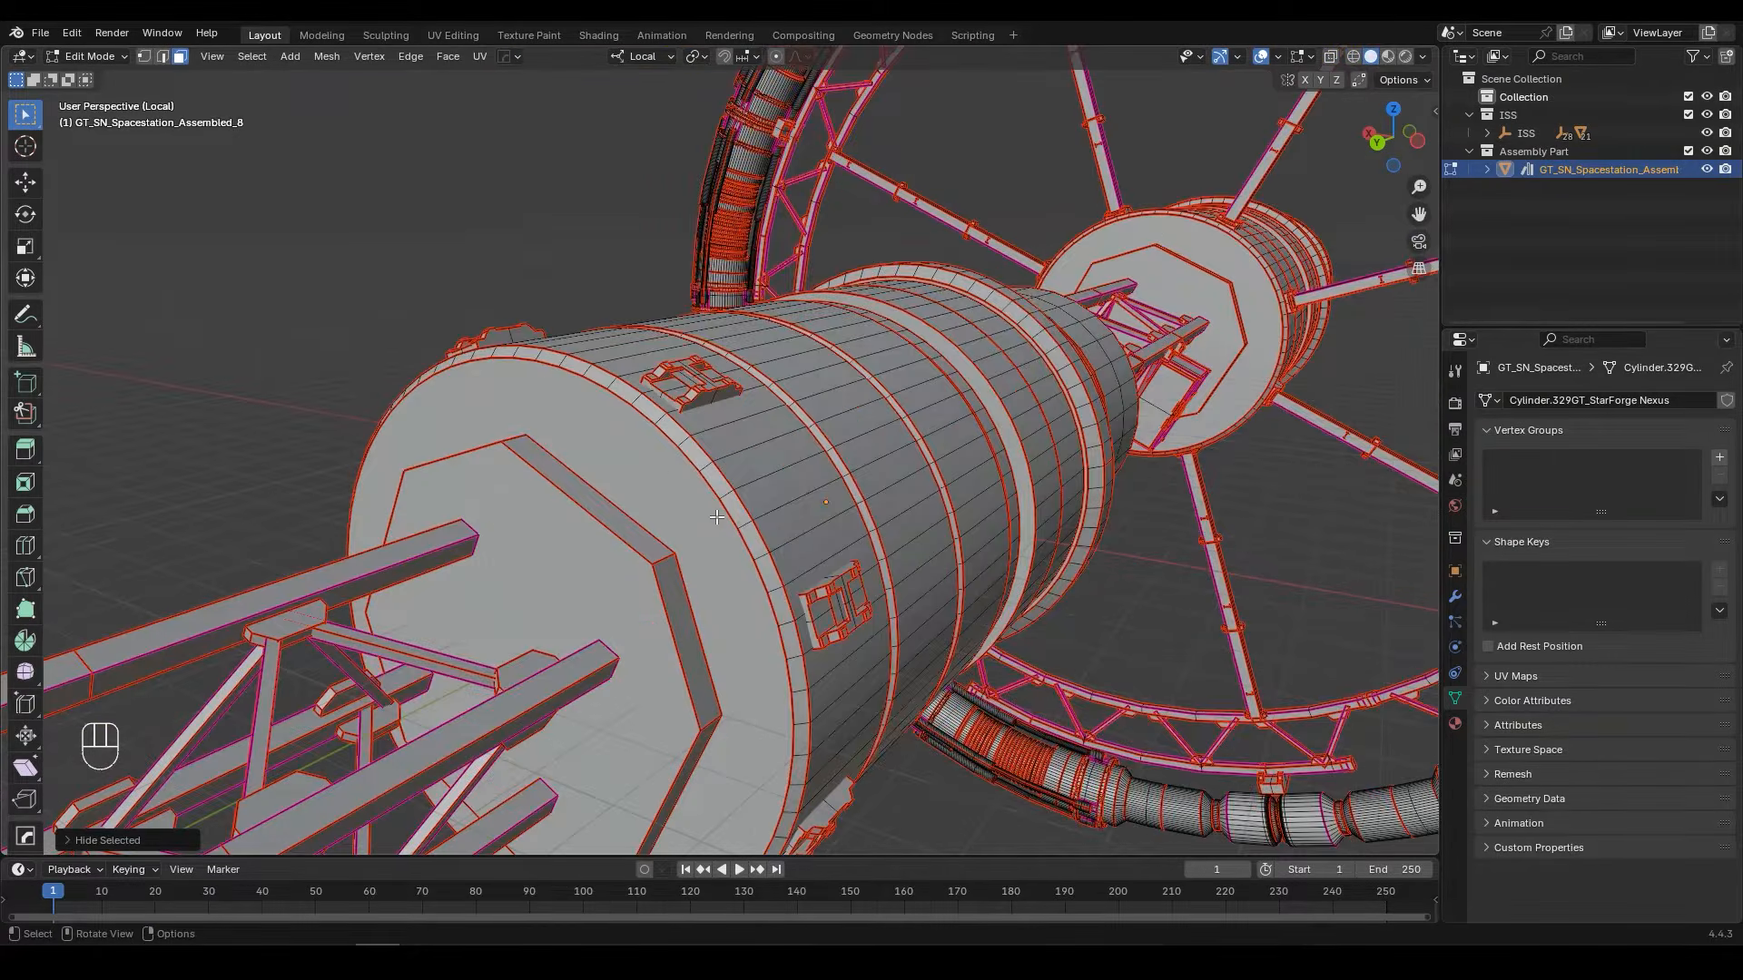
scroll(717, 517, up, 6)
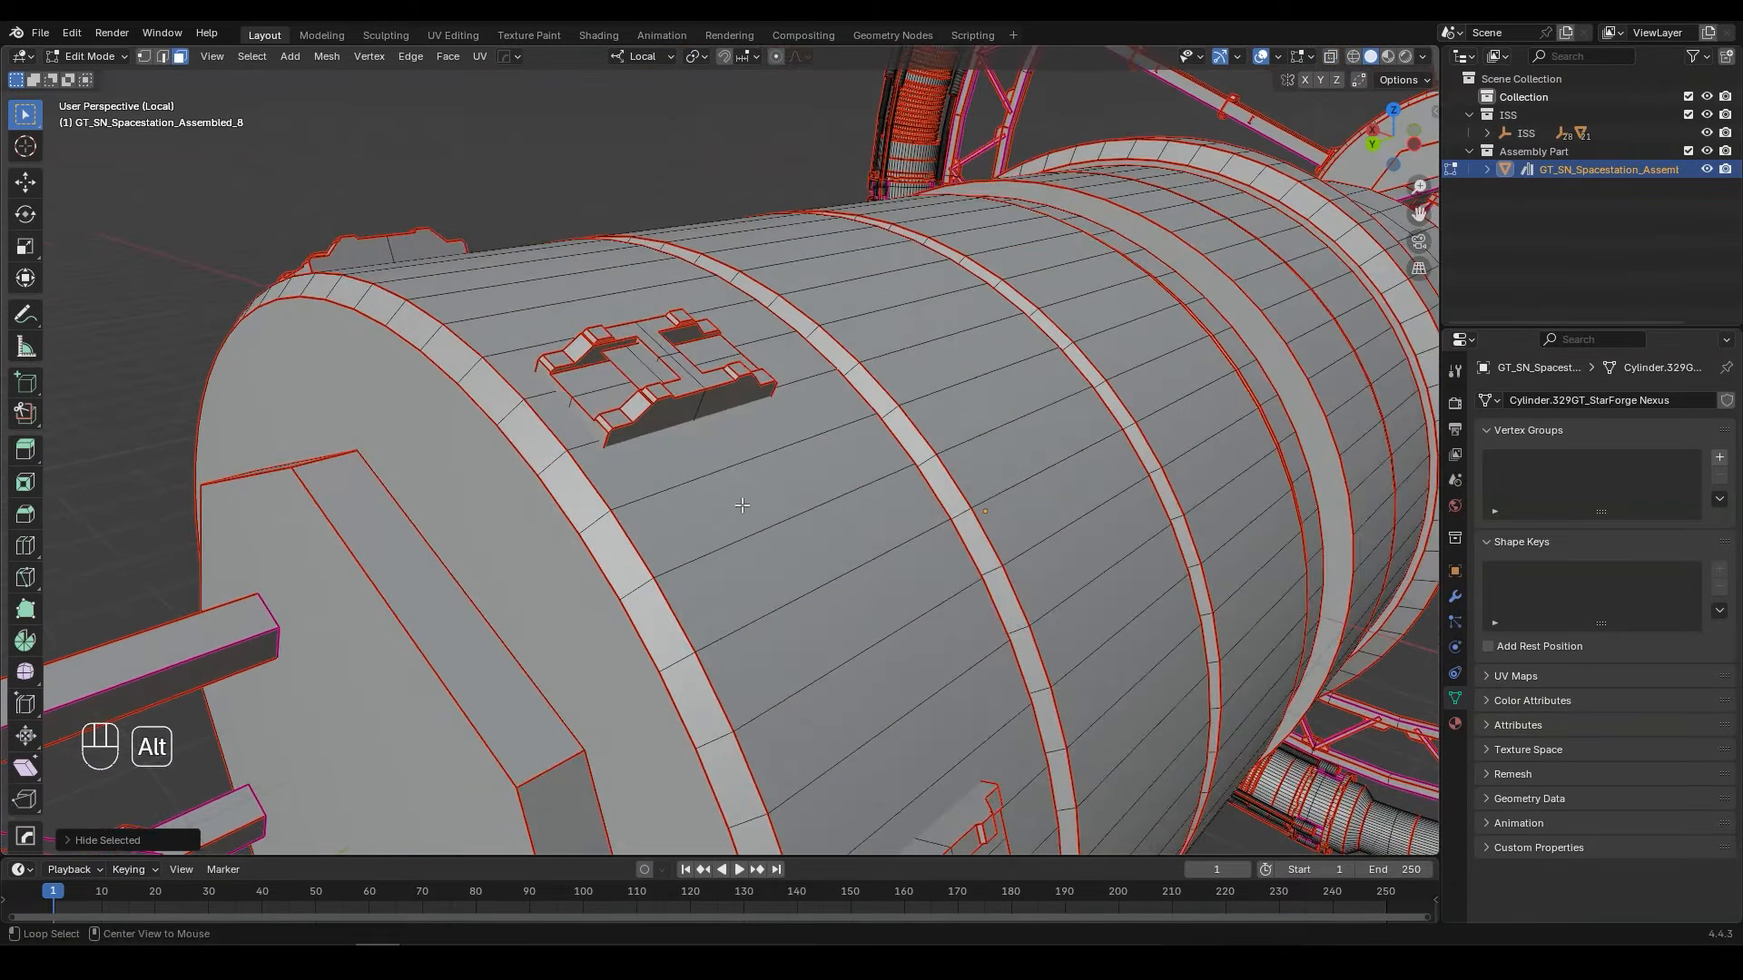
alt+click(596, 519)
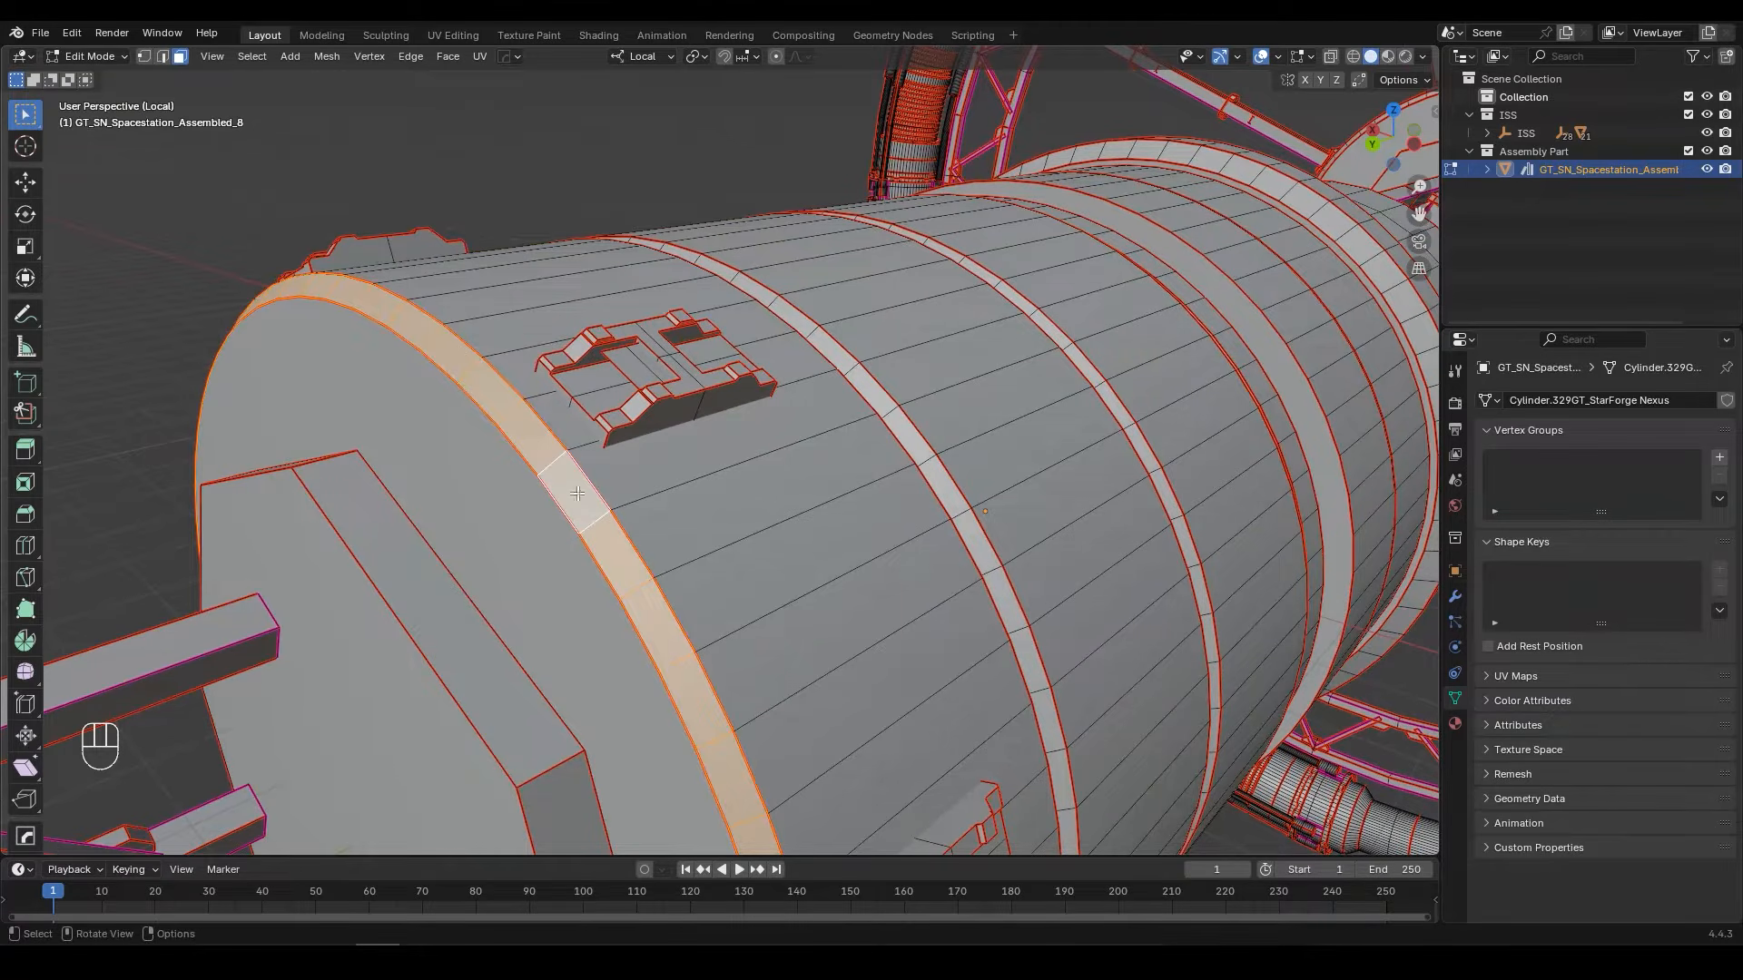
alt+shift+click(696, 477)
middle_drag(593, 465, 494, 461)
shift+middle_drag(495, 462, 690, 453)
middle_drag(690, 454, 595, 407)
scroll(636, 422, up, 4)
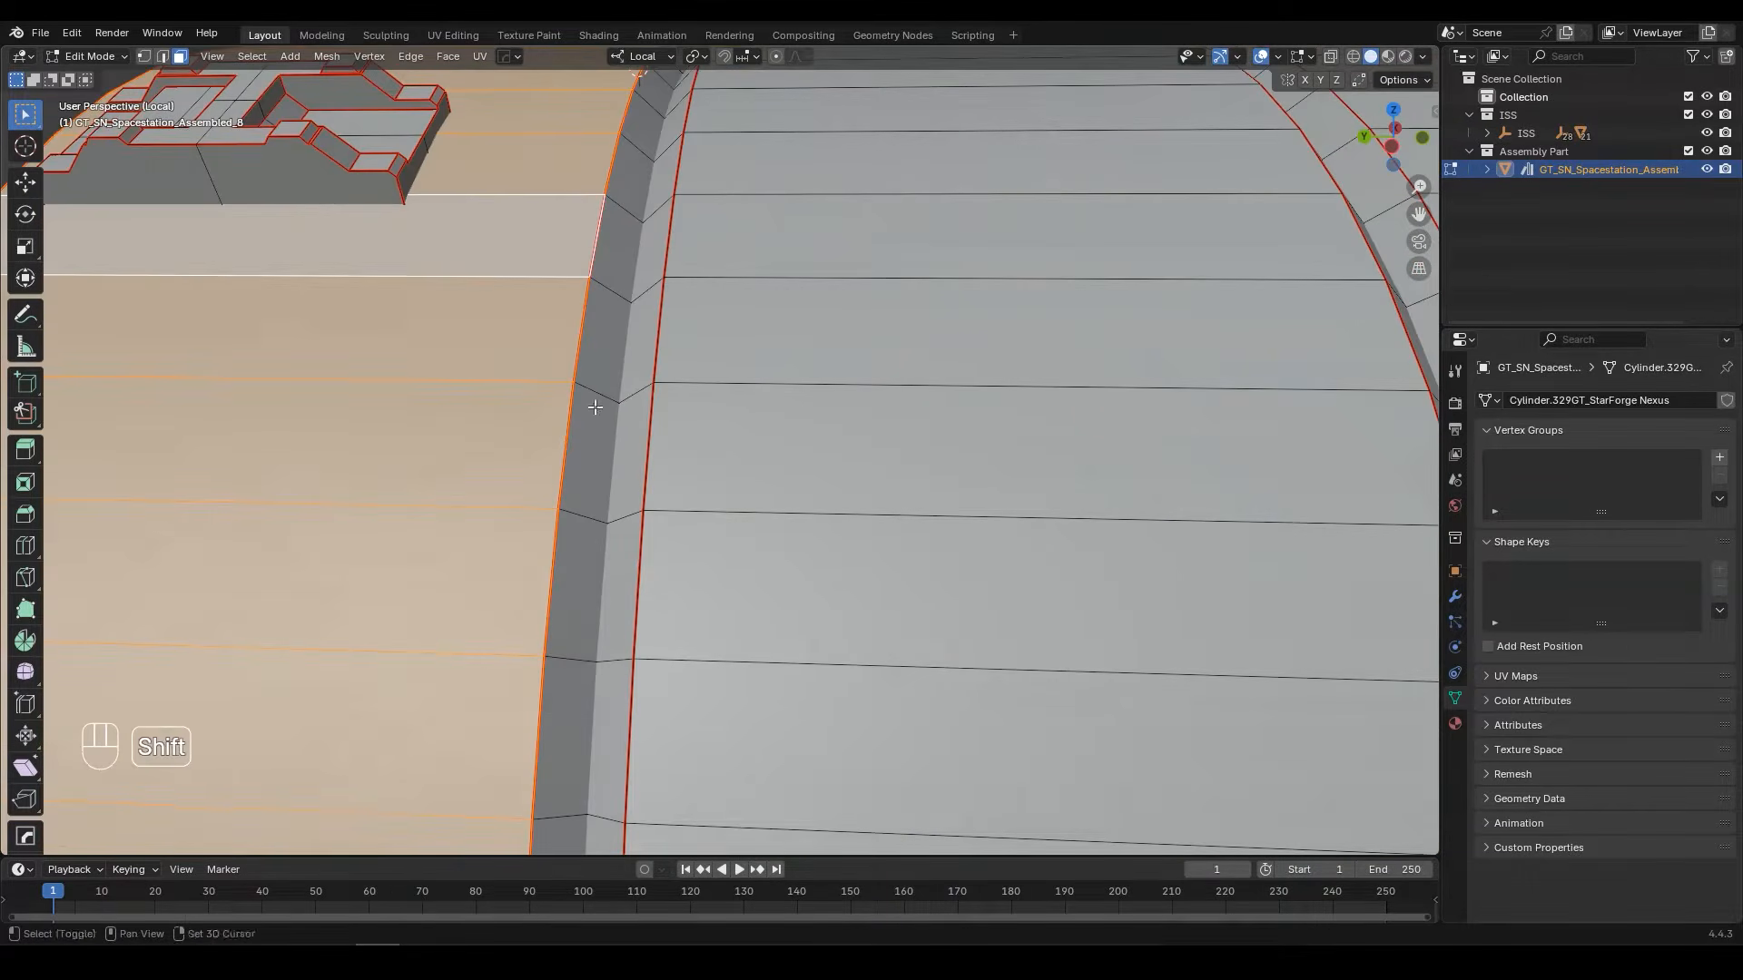
scroll(596, 400, down, 7)
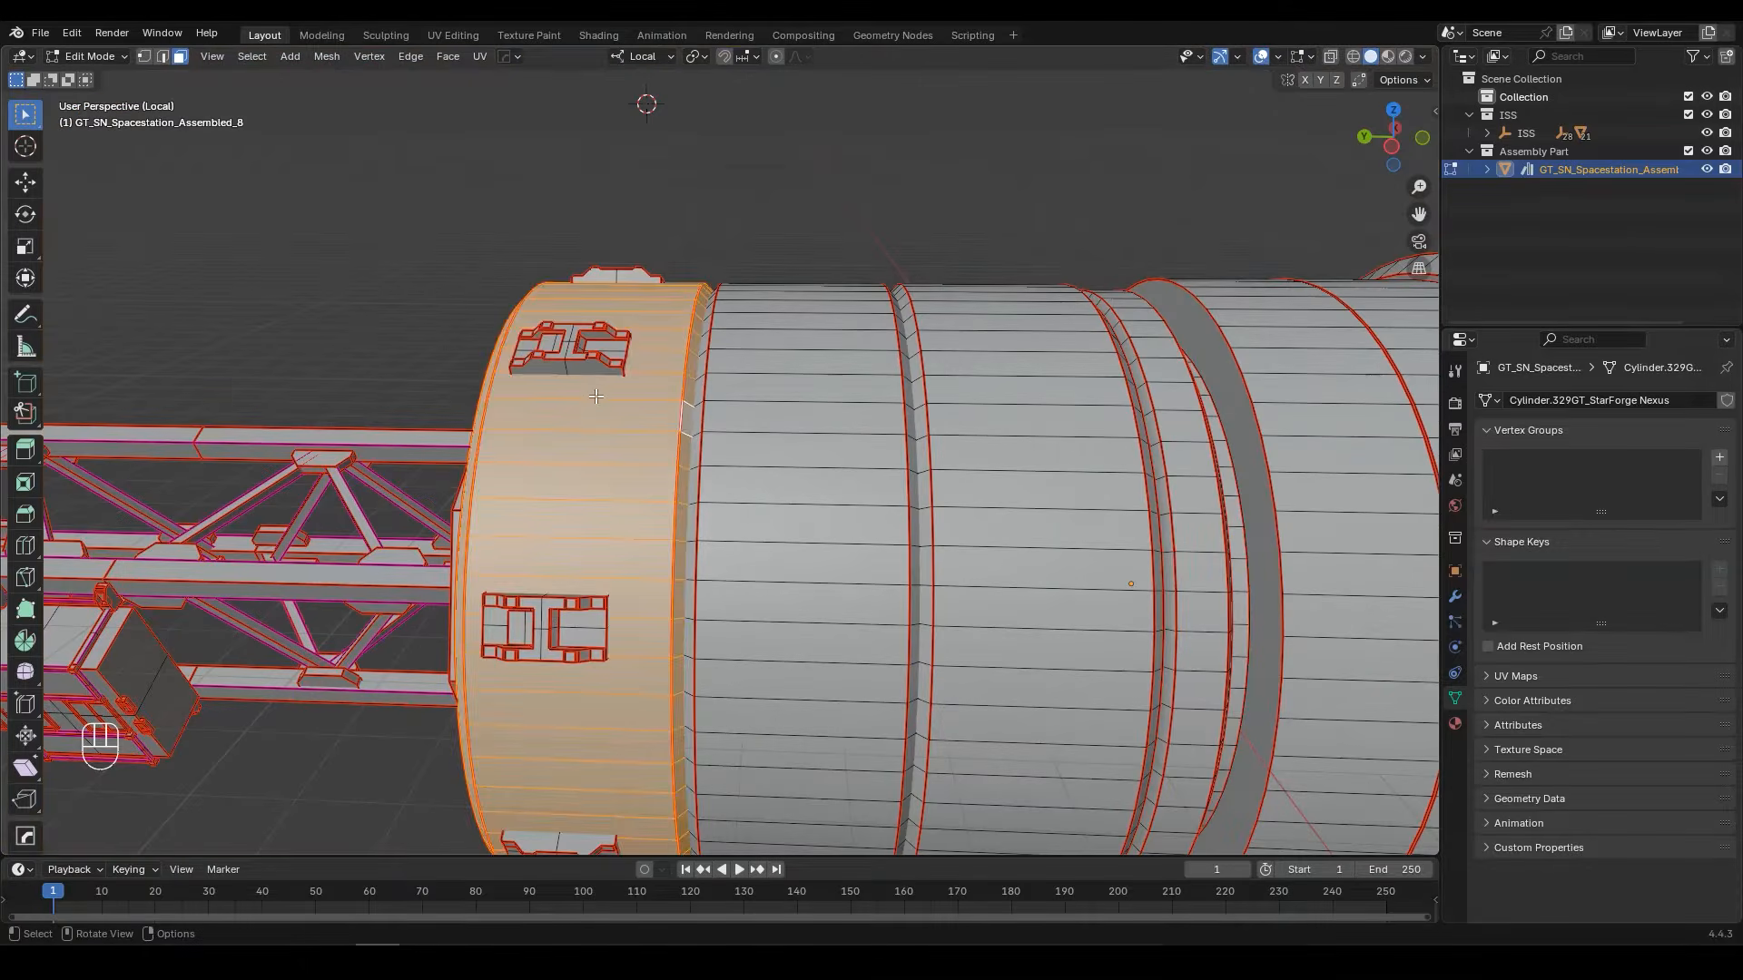
key(h)
Step: Box-select the clamp-shaped blocks around the hidden hub section through the wireframe in the right view, and hide them
key(KP_3)
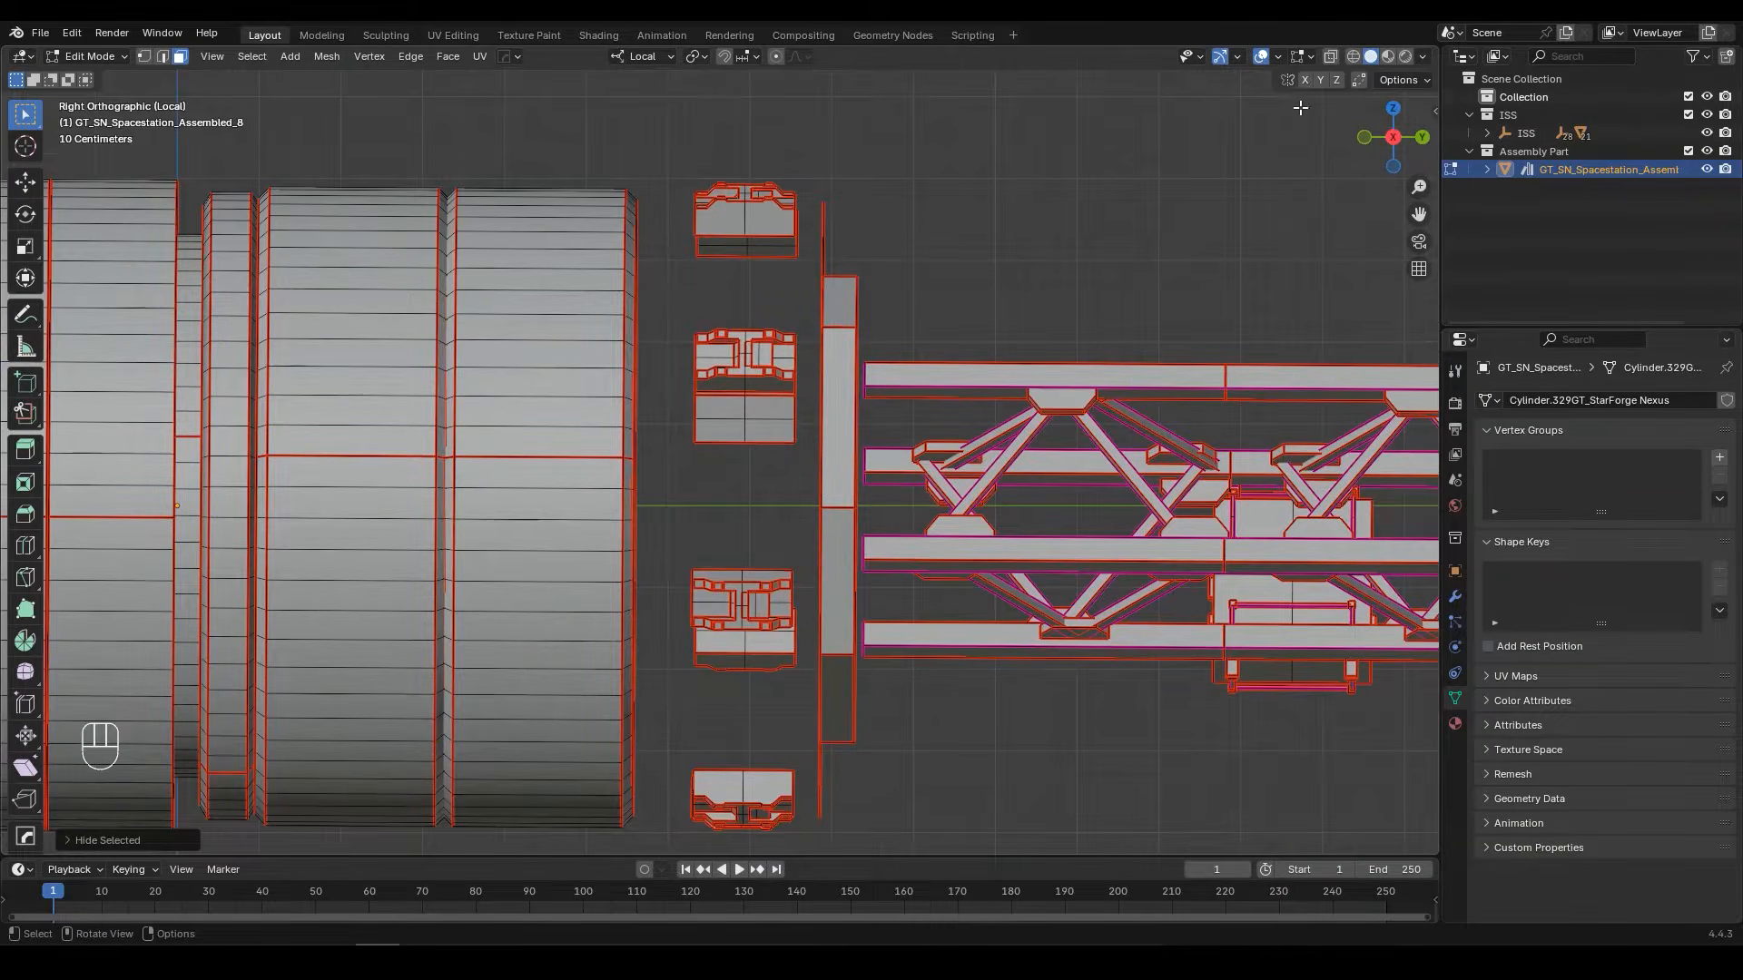
click(1354, 56)
scroll(693, 142, down, 1)
drag(683, 118, 803, 744)
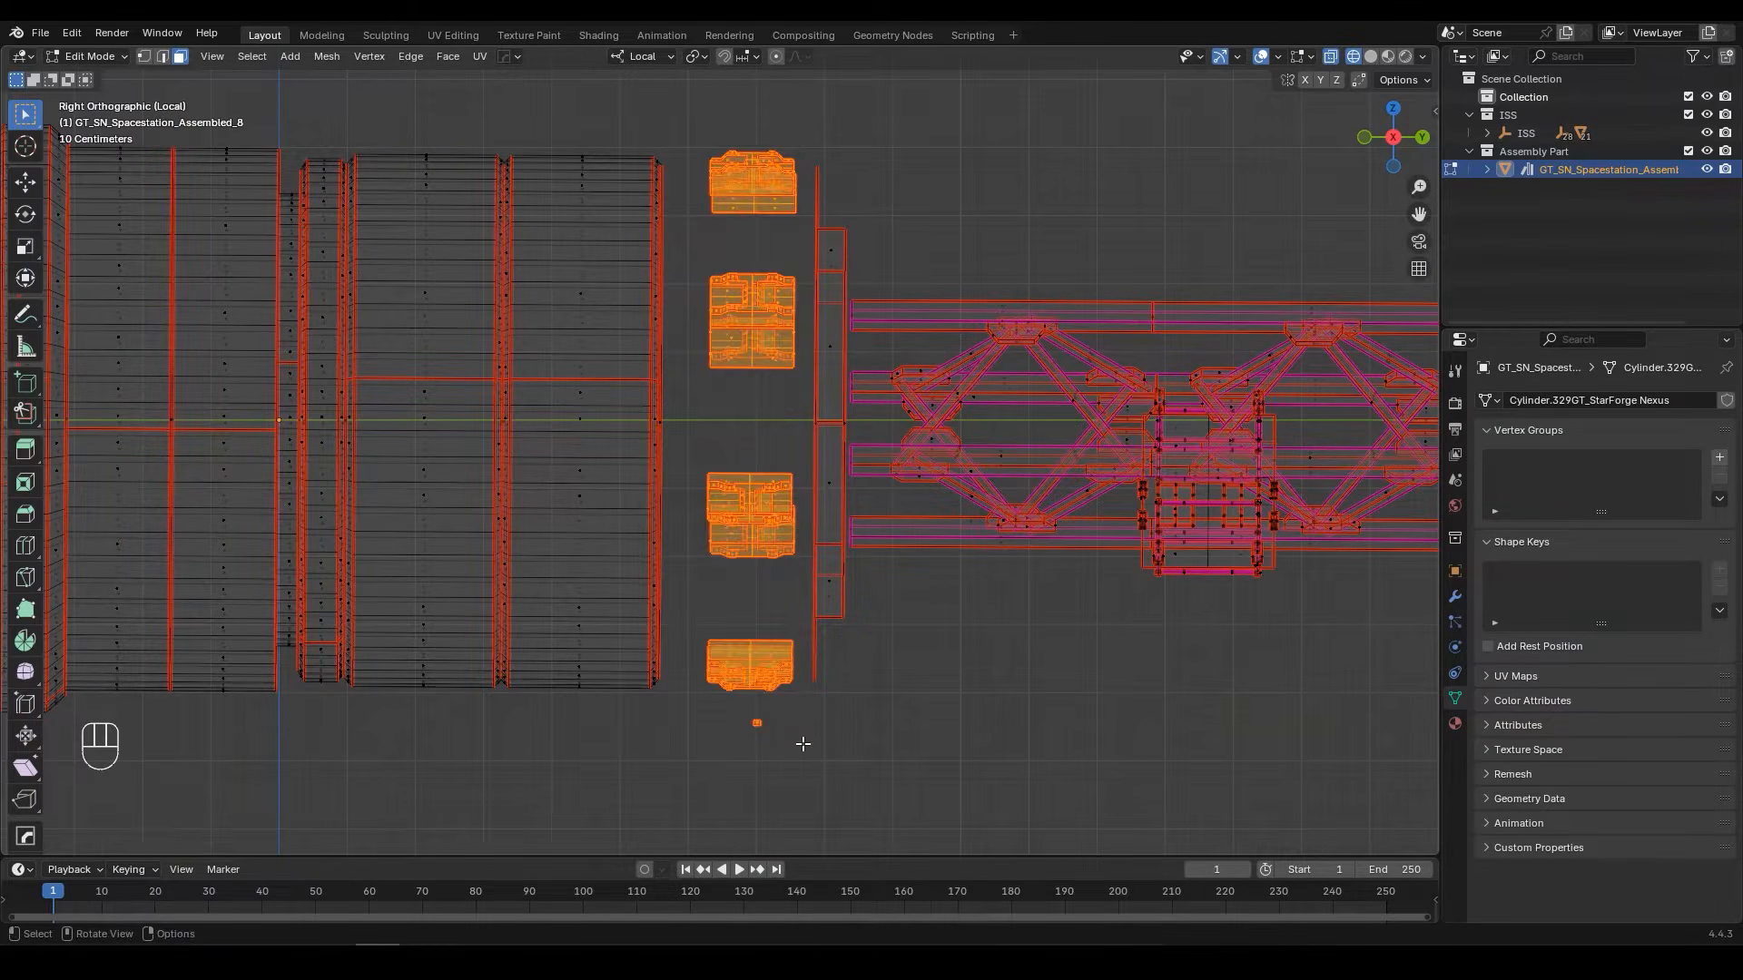
key(h)
mouse_move(907, 552)
middle_down()
mouse_move(778, 572)
mouse_move(1171, 301)
middle_up()
key(shift+z)
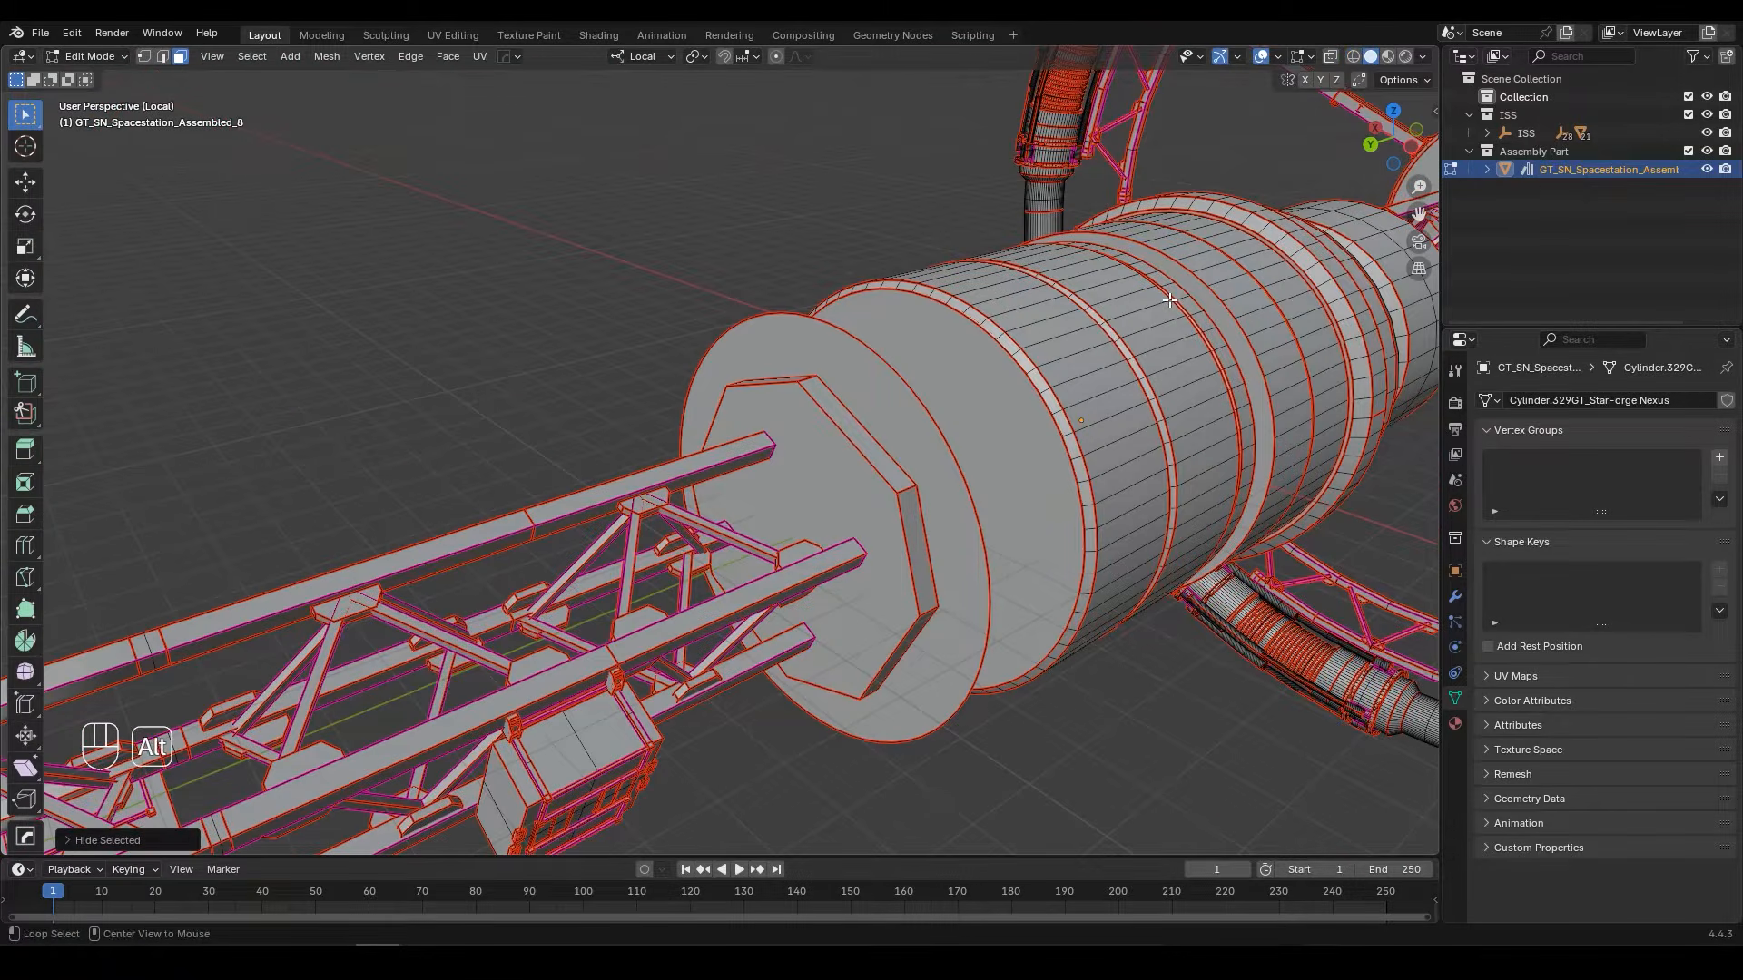
Step: Reveal the hidden ring, hub section and blocks, and separate this selection into its own object
key(alt+h)
mouse_move(1114, 326)
middle_down()
mouse_move(985, 339)
mouse_move(1004, 402)
middle_up()
key(shift+z)
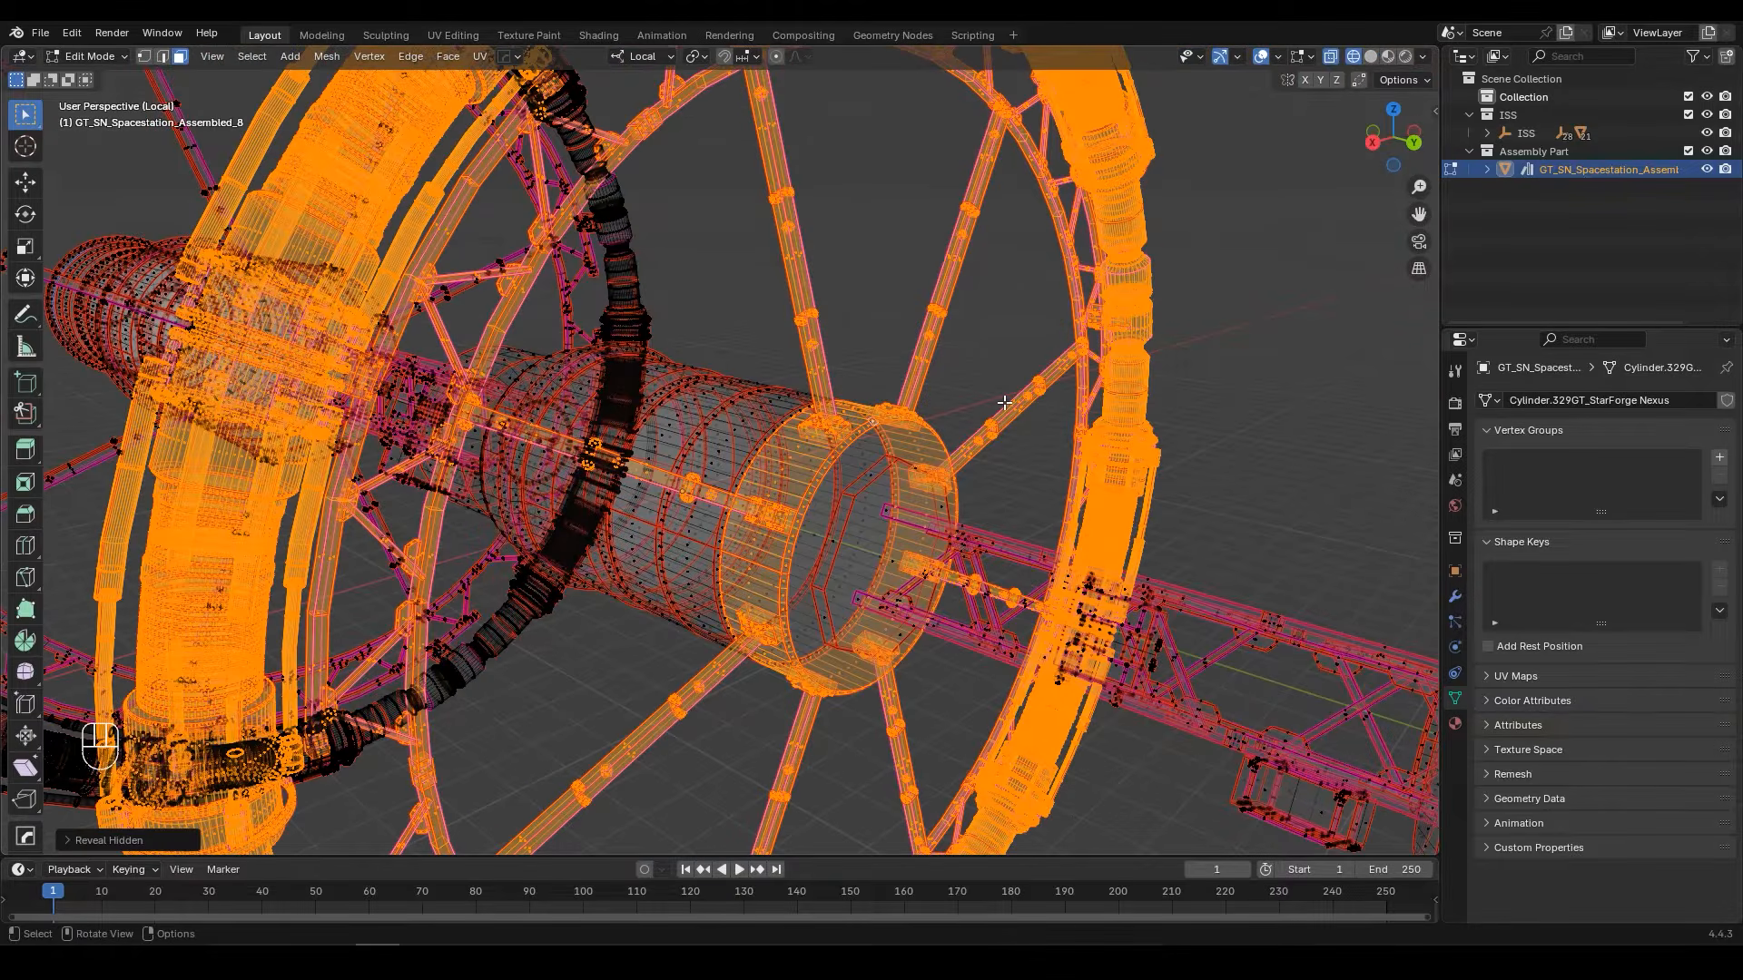
scroll(1004, 403, down, 3)
scroll(1004, 402, down, 2)
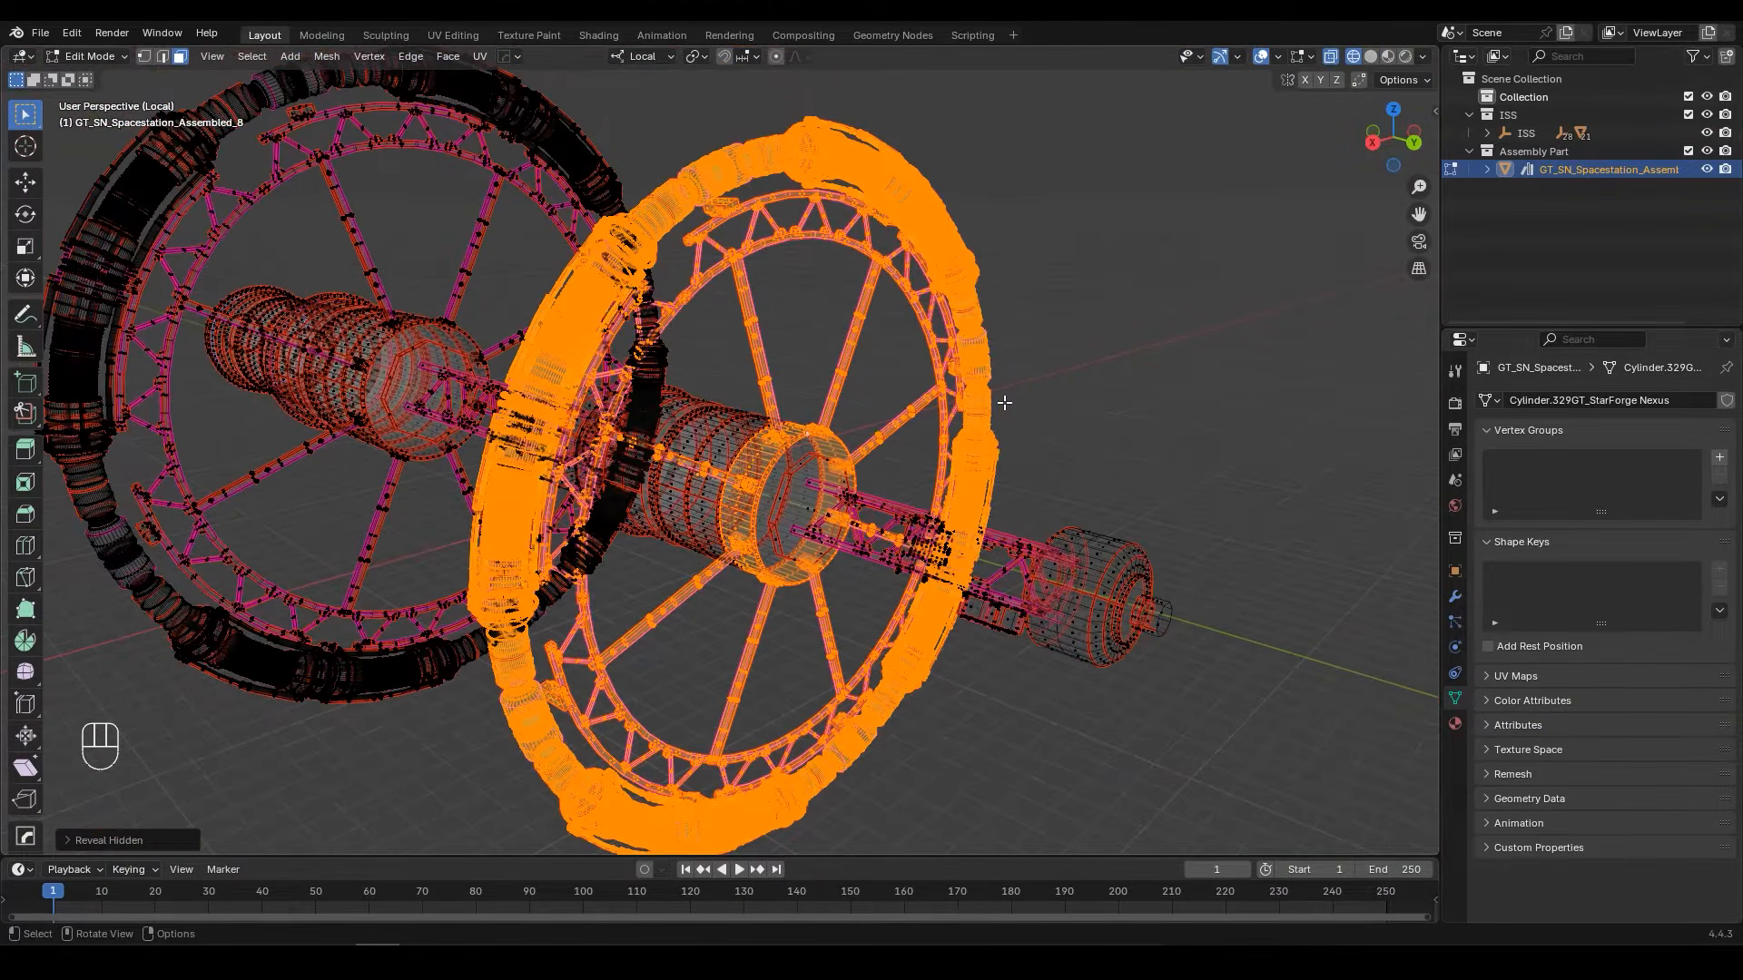
key(p)
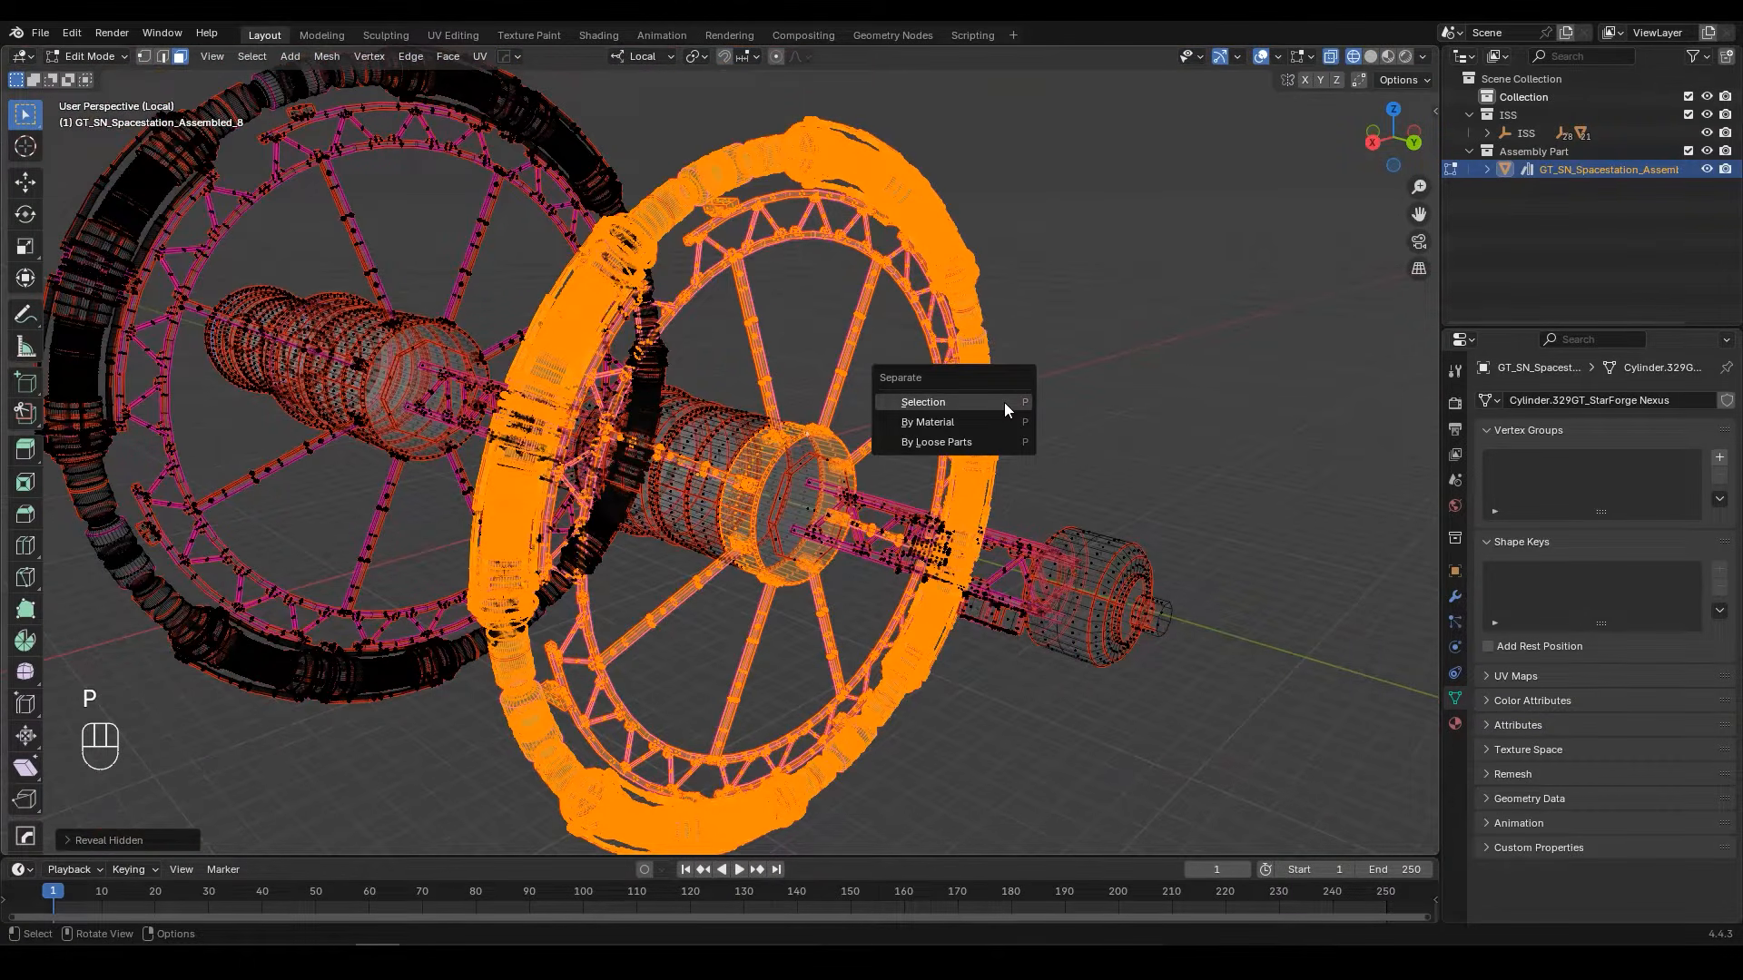
click(919, 402)
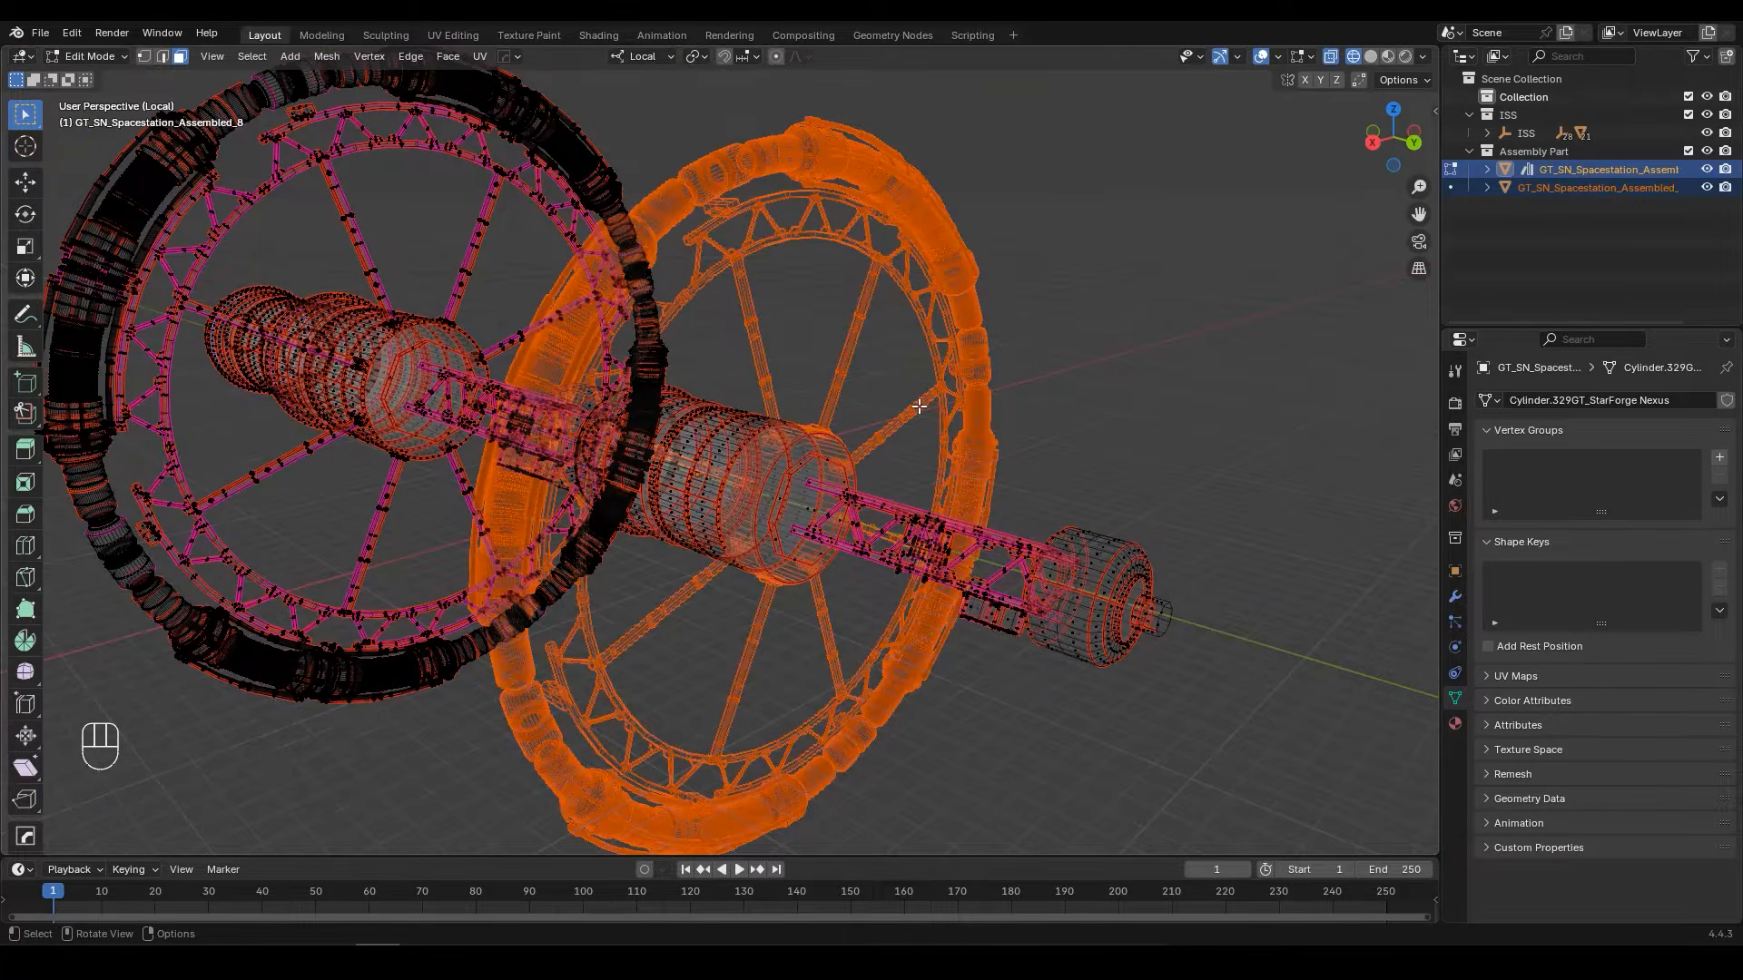
Step: Leave mesh editing and select the separated ring object in solid shading to inspect its extent
key(Tab)
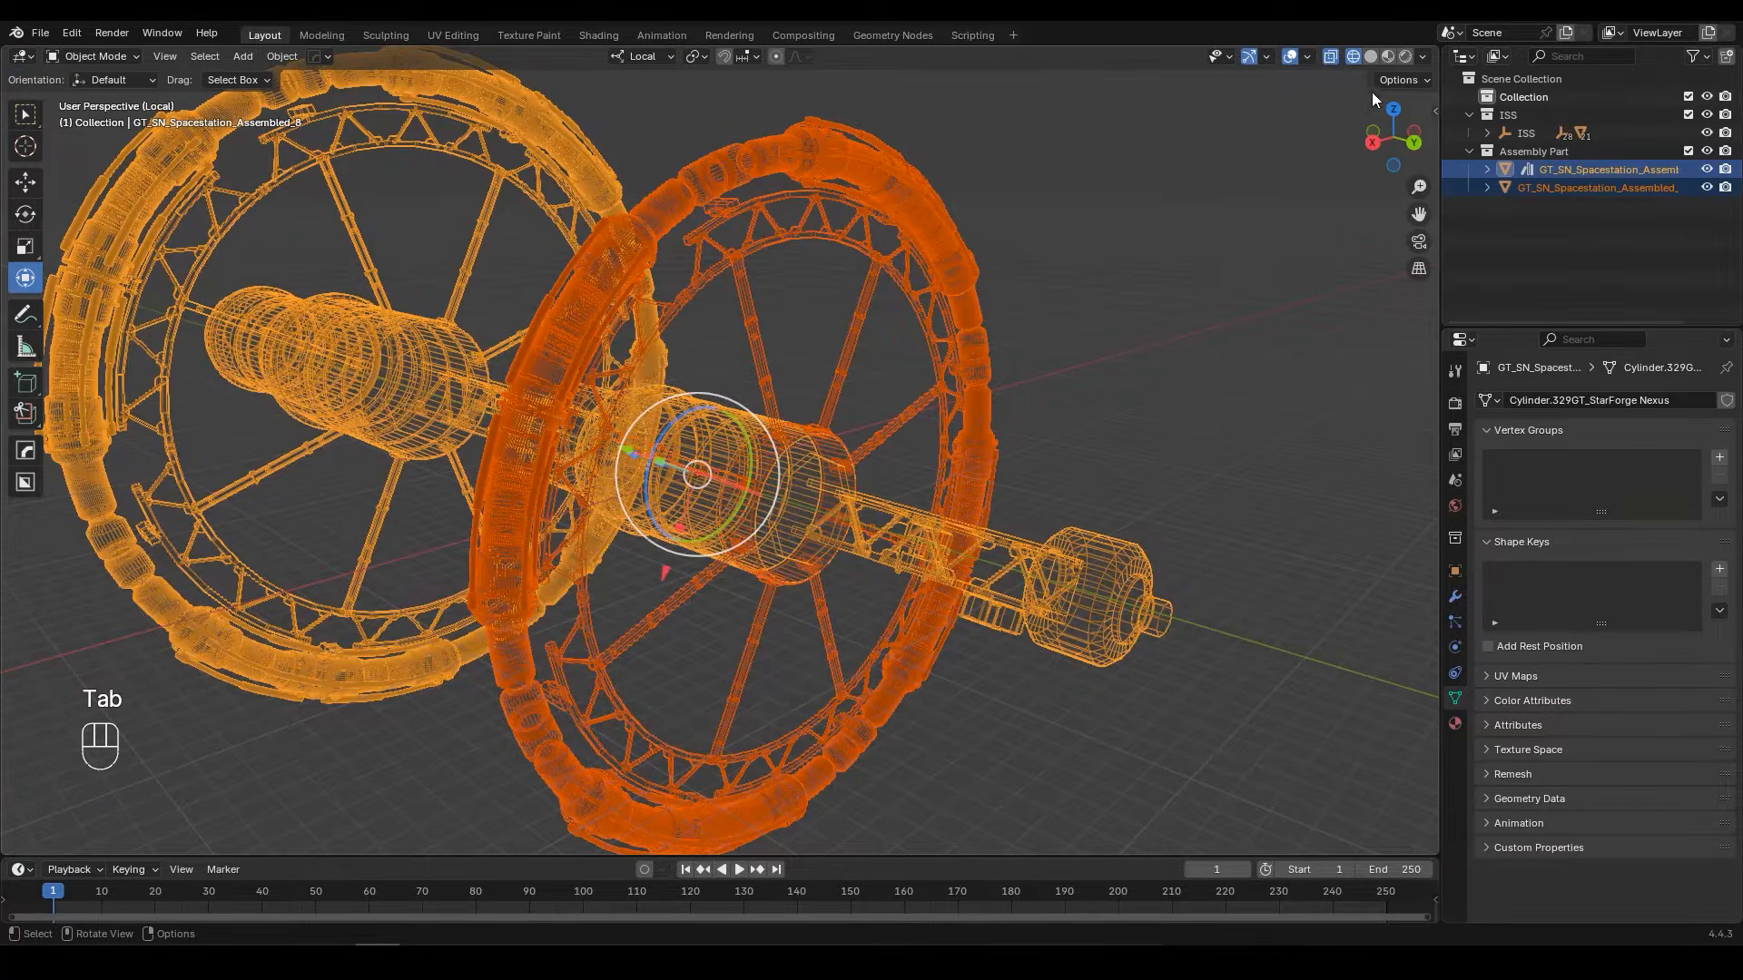
click(1371, 56)
click(921, 217)
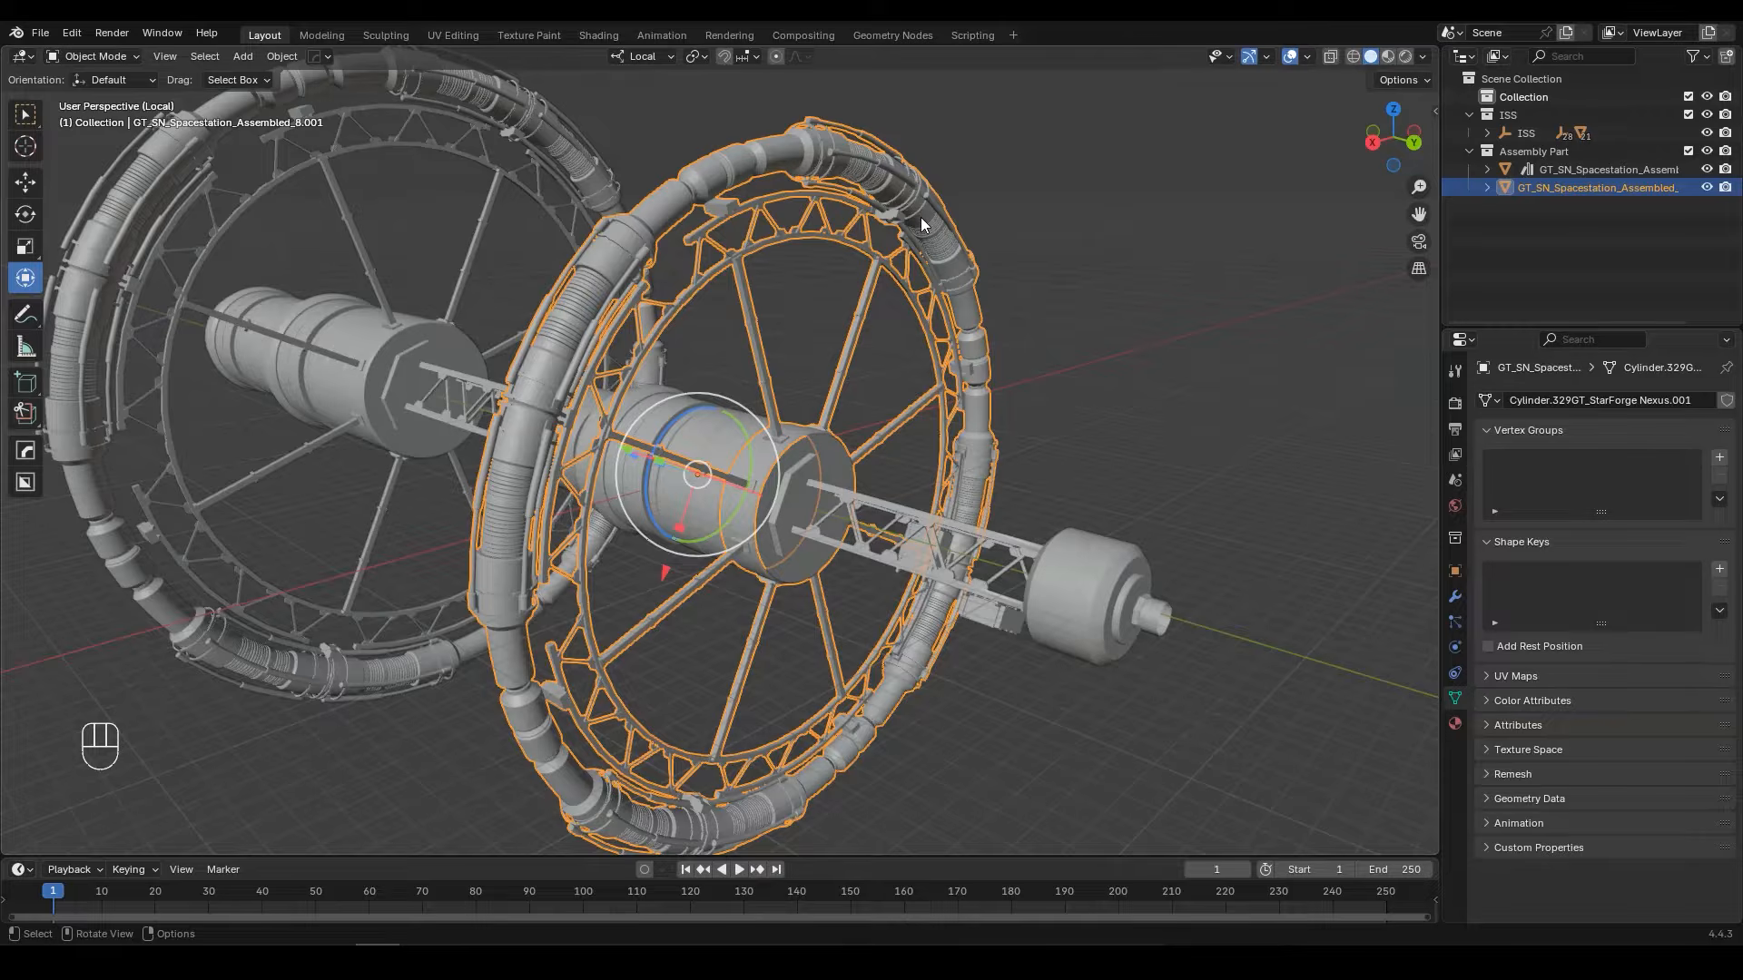
drag(699, 411, 773, 410)
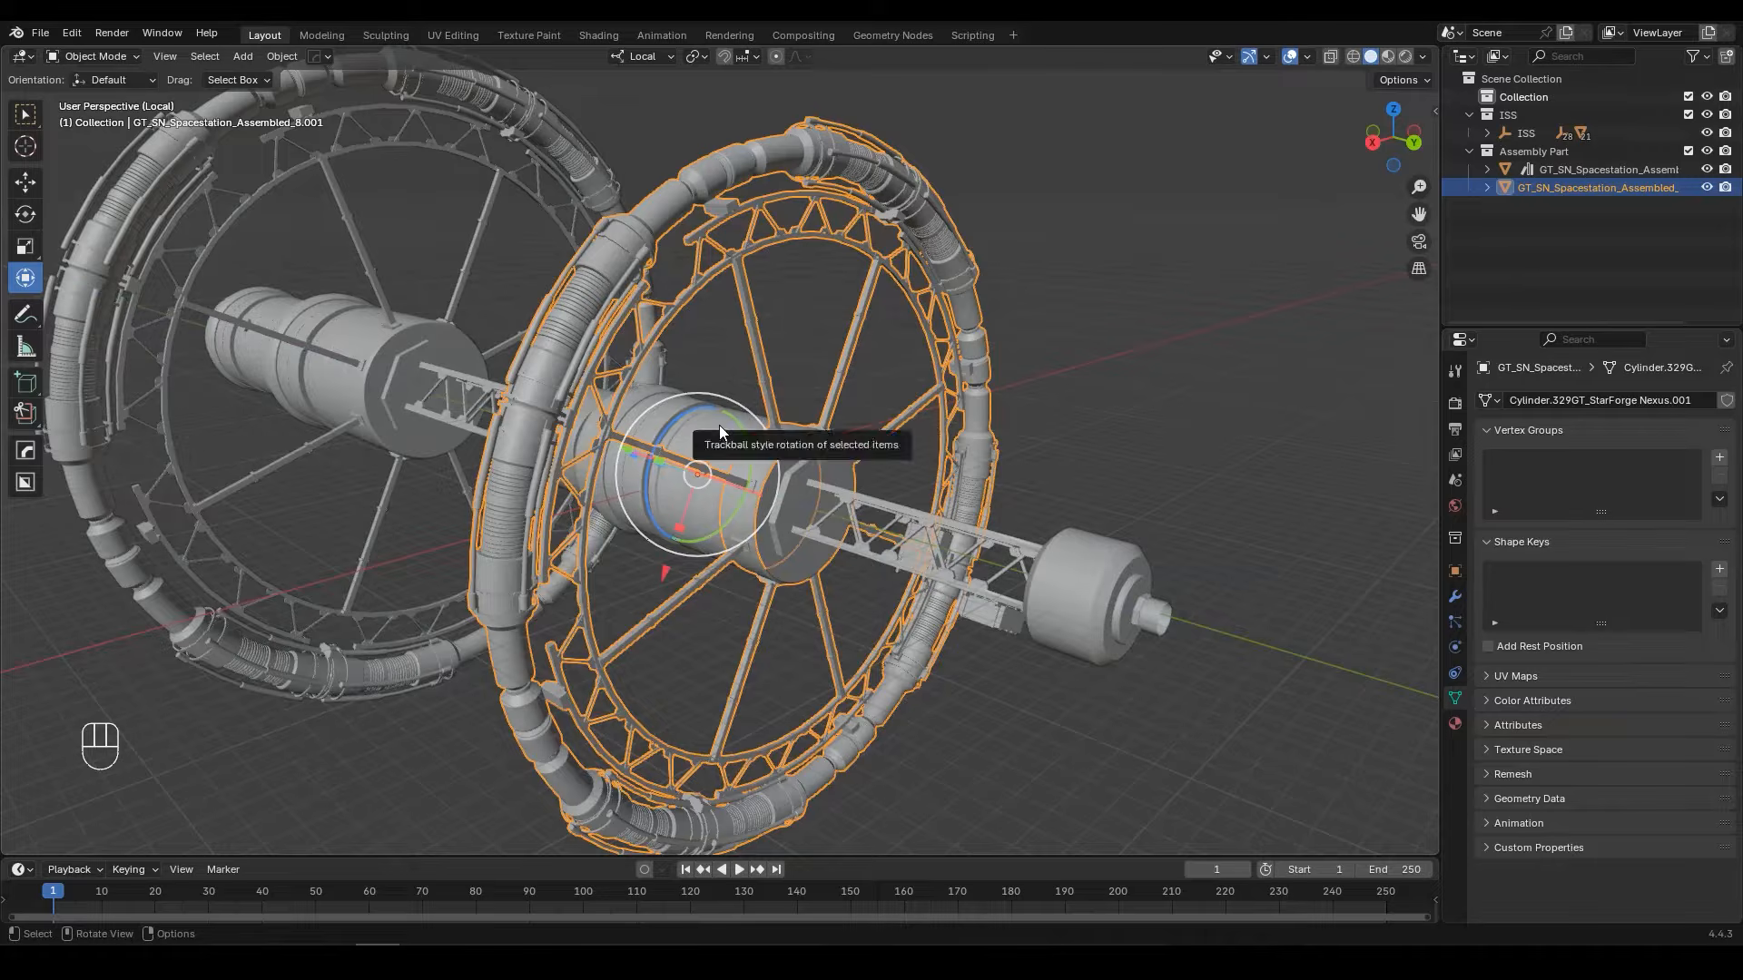
shift+middle_drag(514, 414, 863, 517)
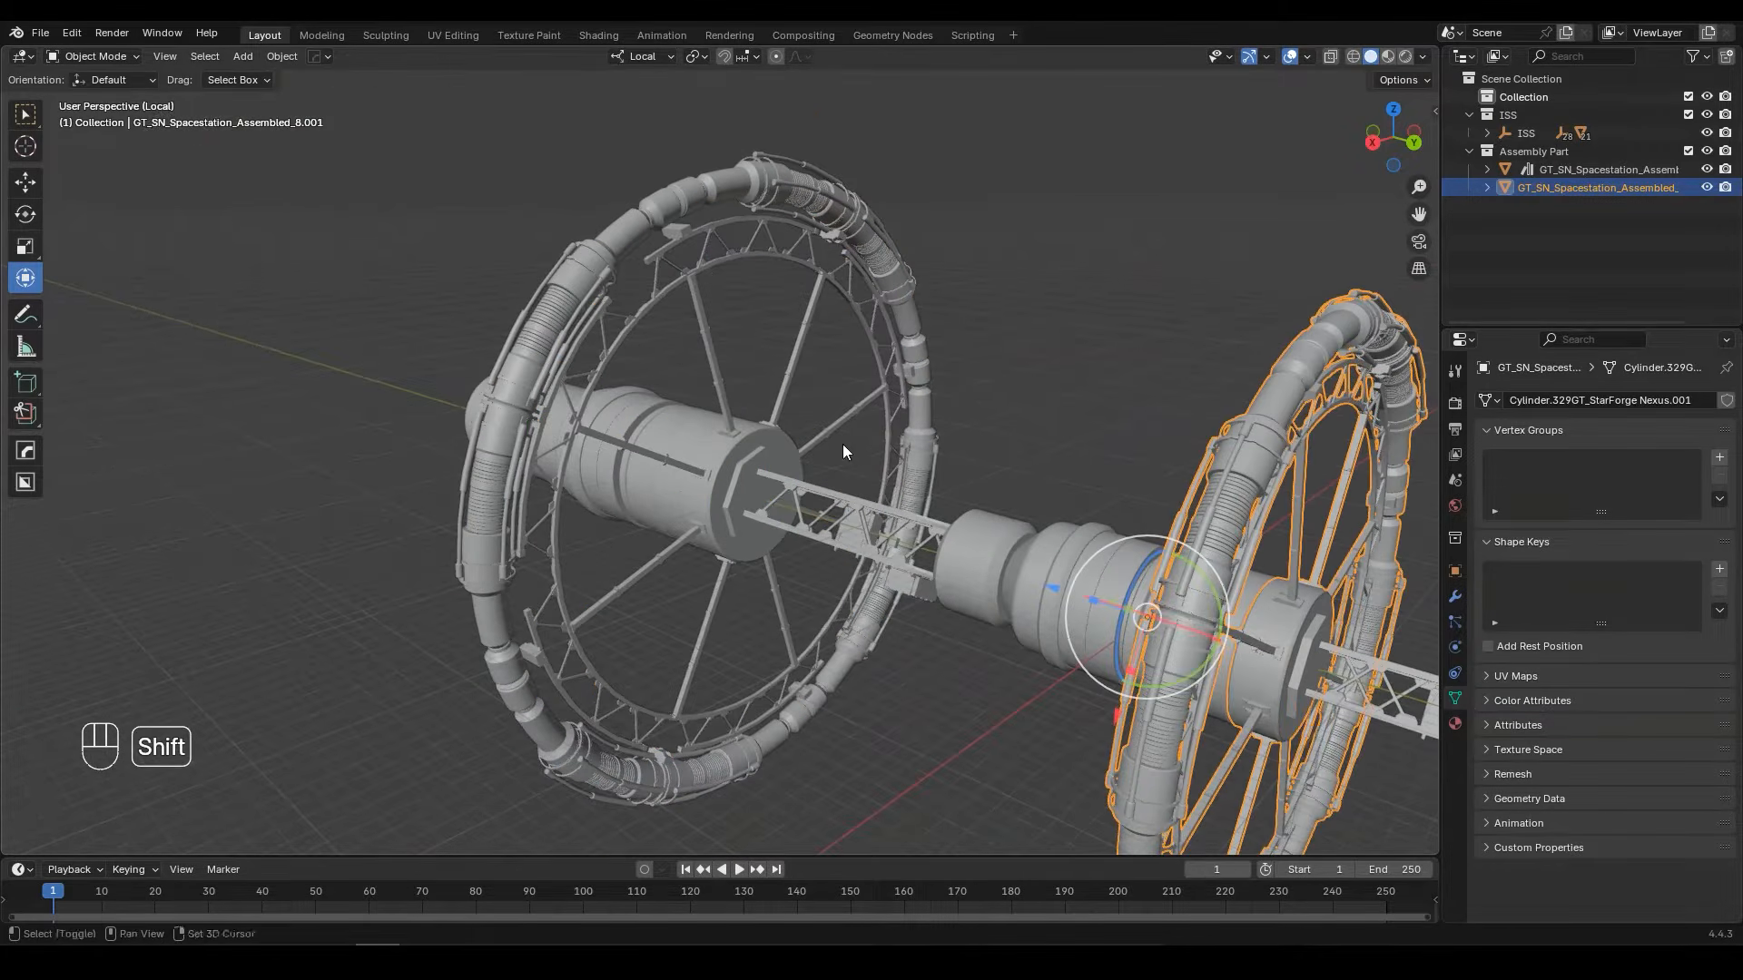
Step: Open the remaining station's mesh in see-through display and select the larger ring's rim sections with linked geometry
click(743, 233)
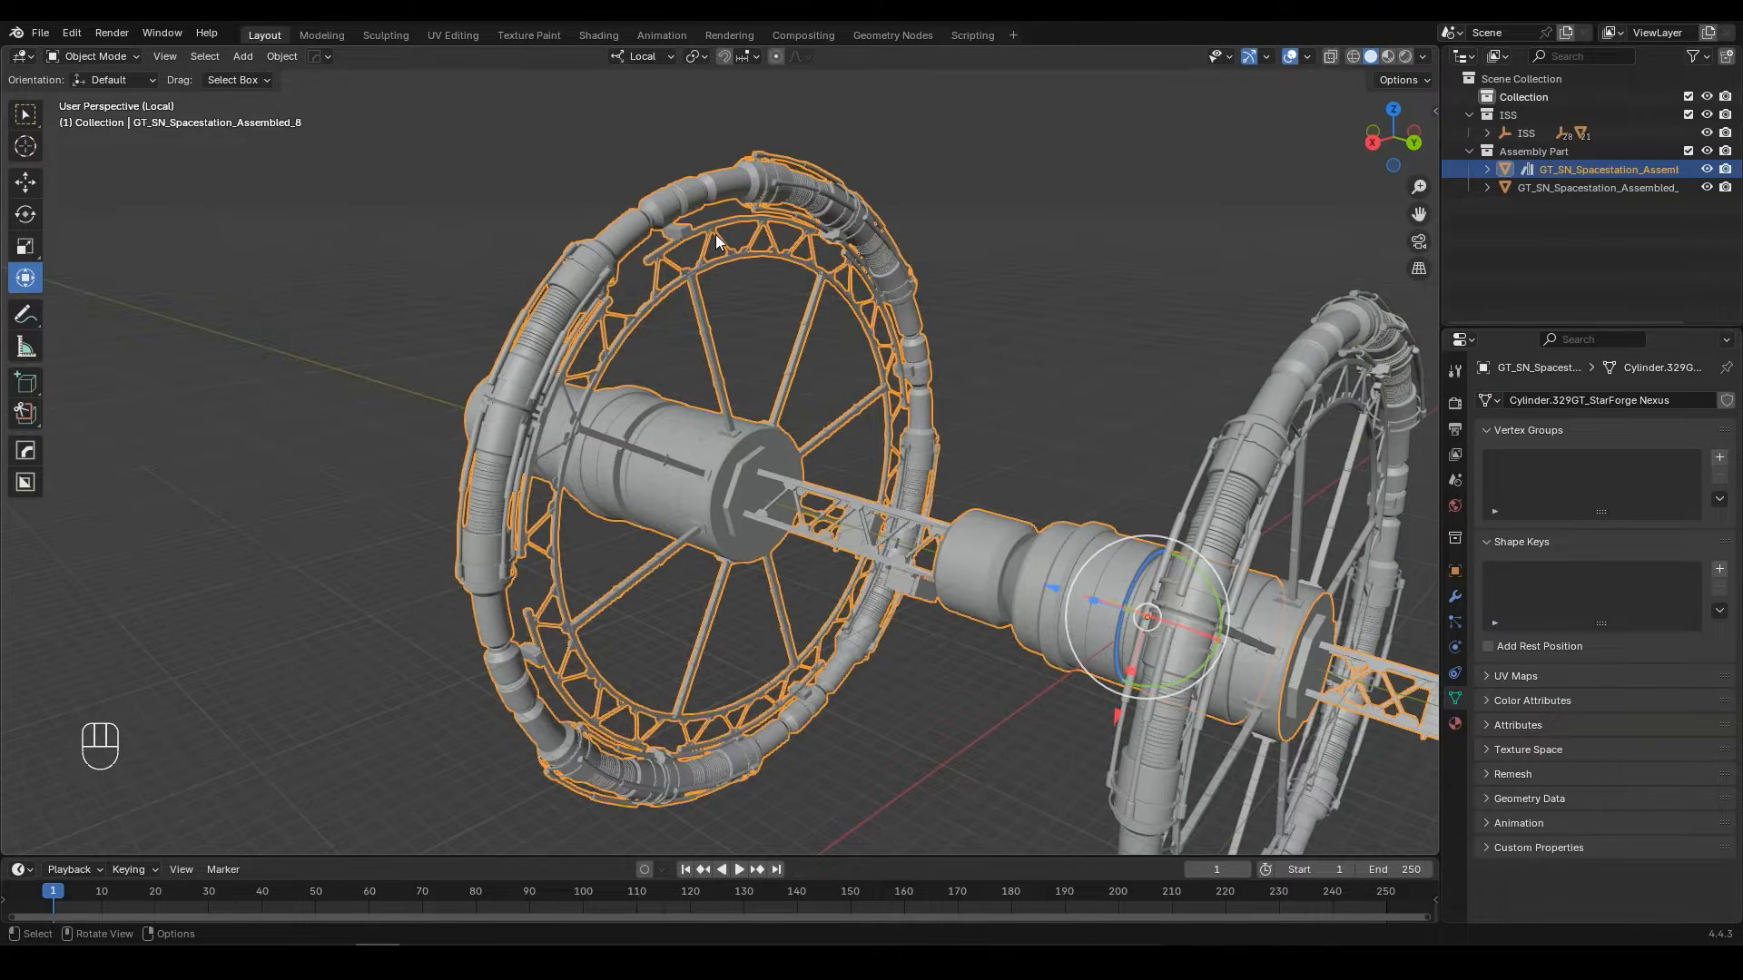
key(Tab)
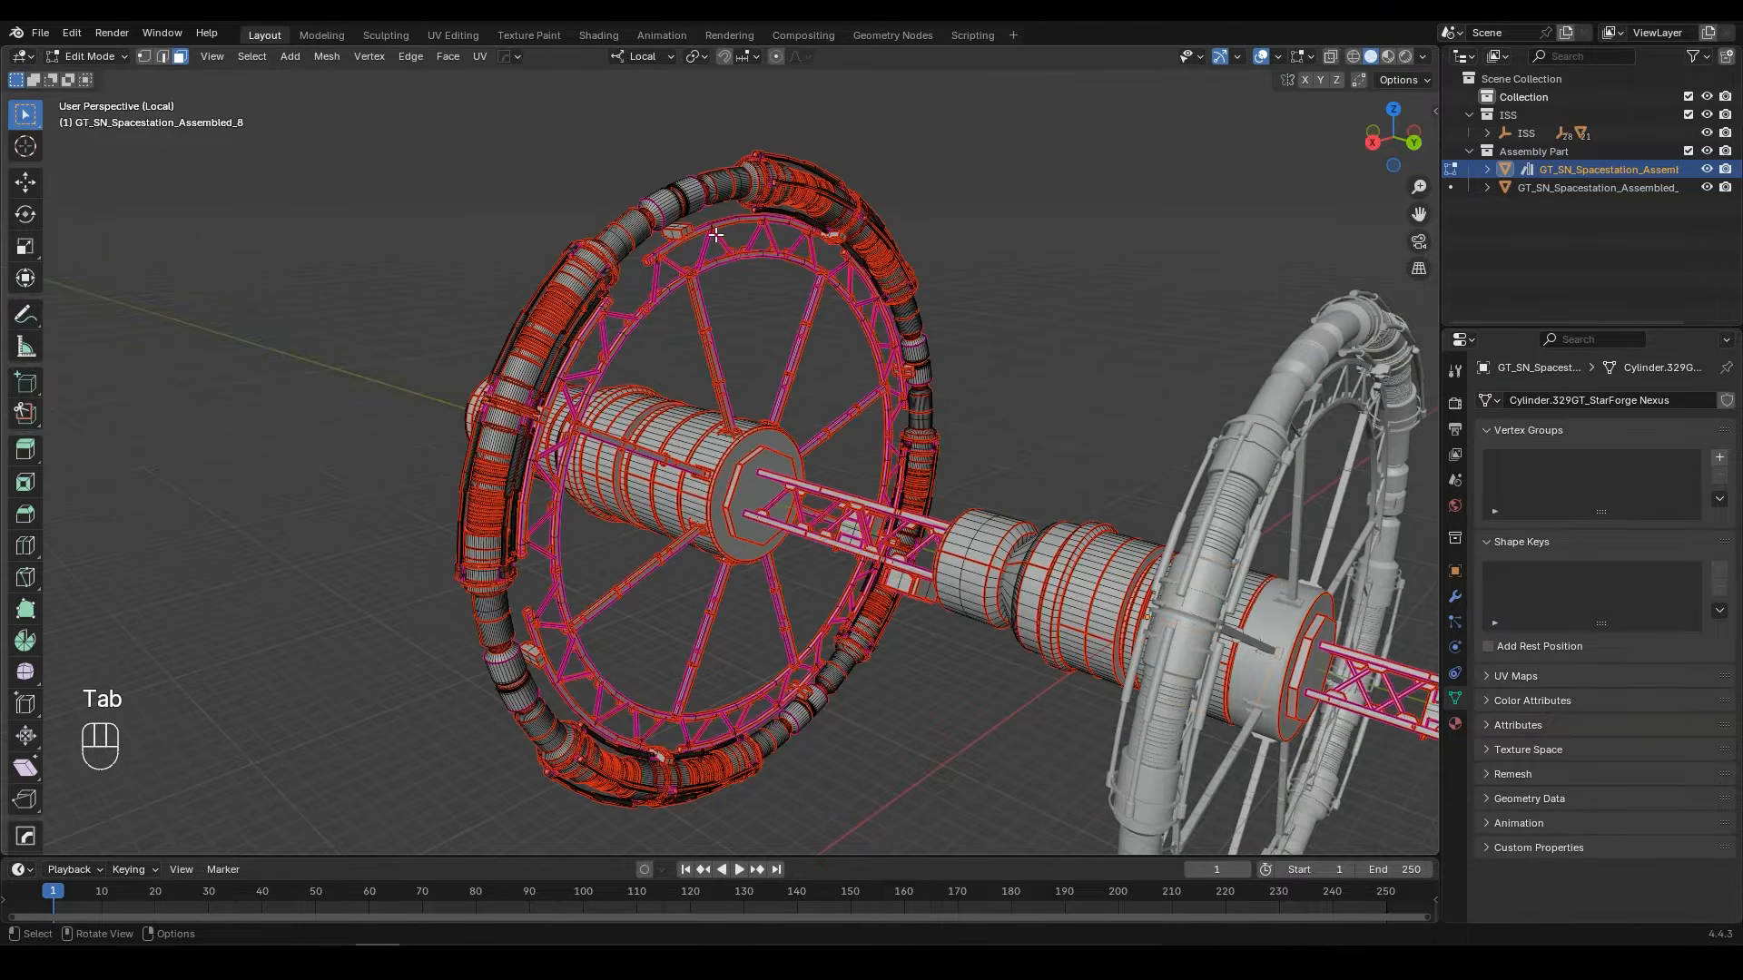
click(1330, 56)
middle_drag(363, 86, 869, 114)
shift+drag(767, 158, 289, 455)
middle_drag(289, 455, 633, 654)
shift+drag(757, 808, 270, 573)
key(ctrl+l)
Step: Add the larger ring's missing rim and truss sections to the selection from another angle, including linked geometry
middle_drag(453, 619, 374, 292)
shift+drag(374, 292, 490, 516)
shift+drag(1315, 400, 1056, 722)
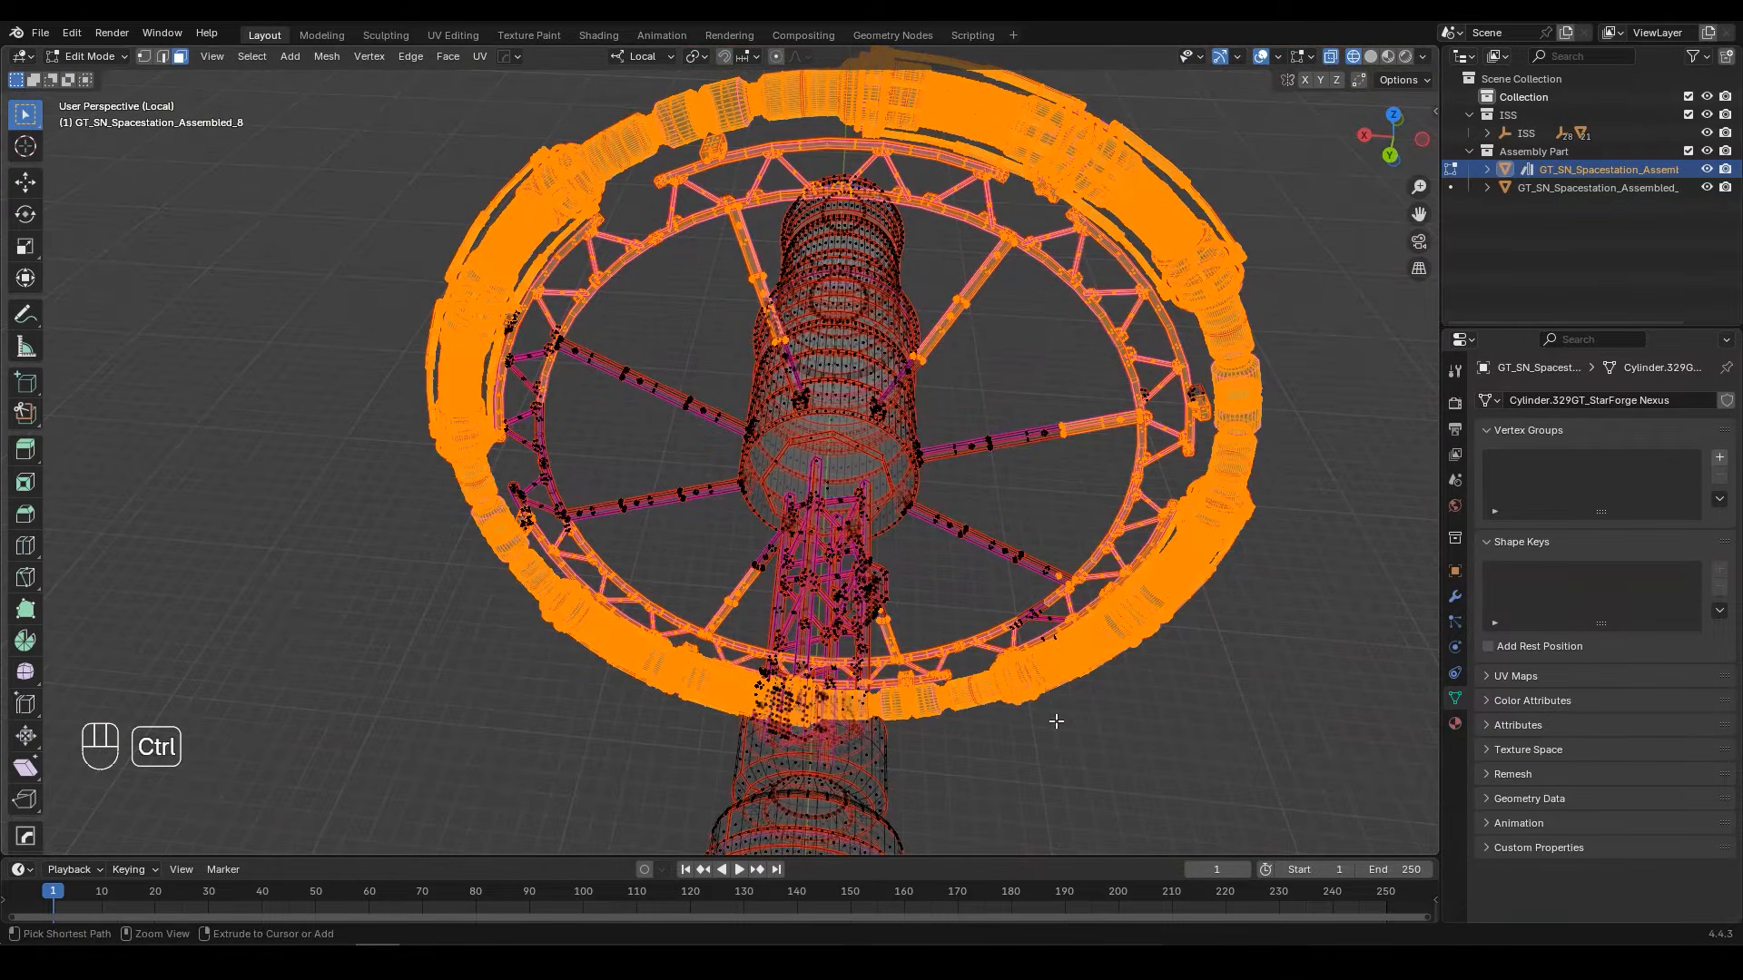
key(ctrl+l)
Step: Add the larger ring's remaining truss pieces and spoke segments around the hub to the selection
shift+drag(441, 222, 687, 652)
shift+drag(1250, 308, 945, 660)
middle_drag(945, 660, 817, 599)
shift+drag(786, 687, 942, 794)
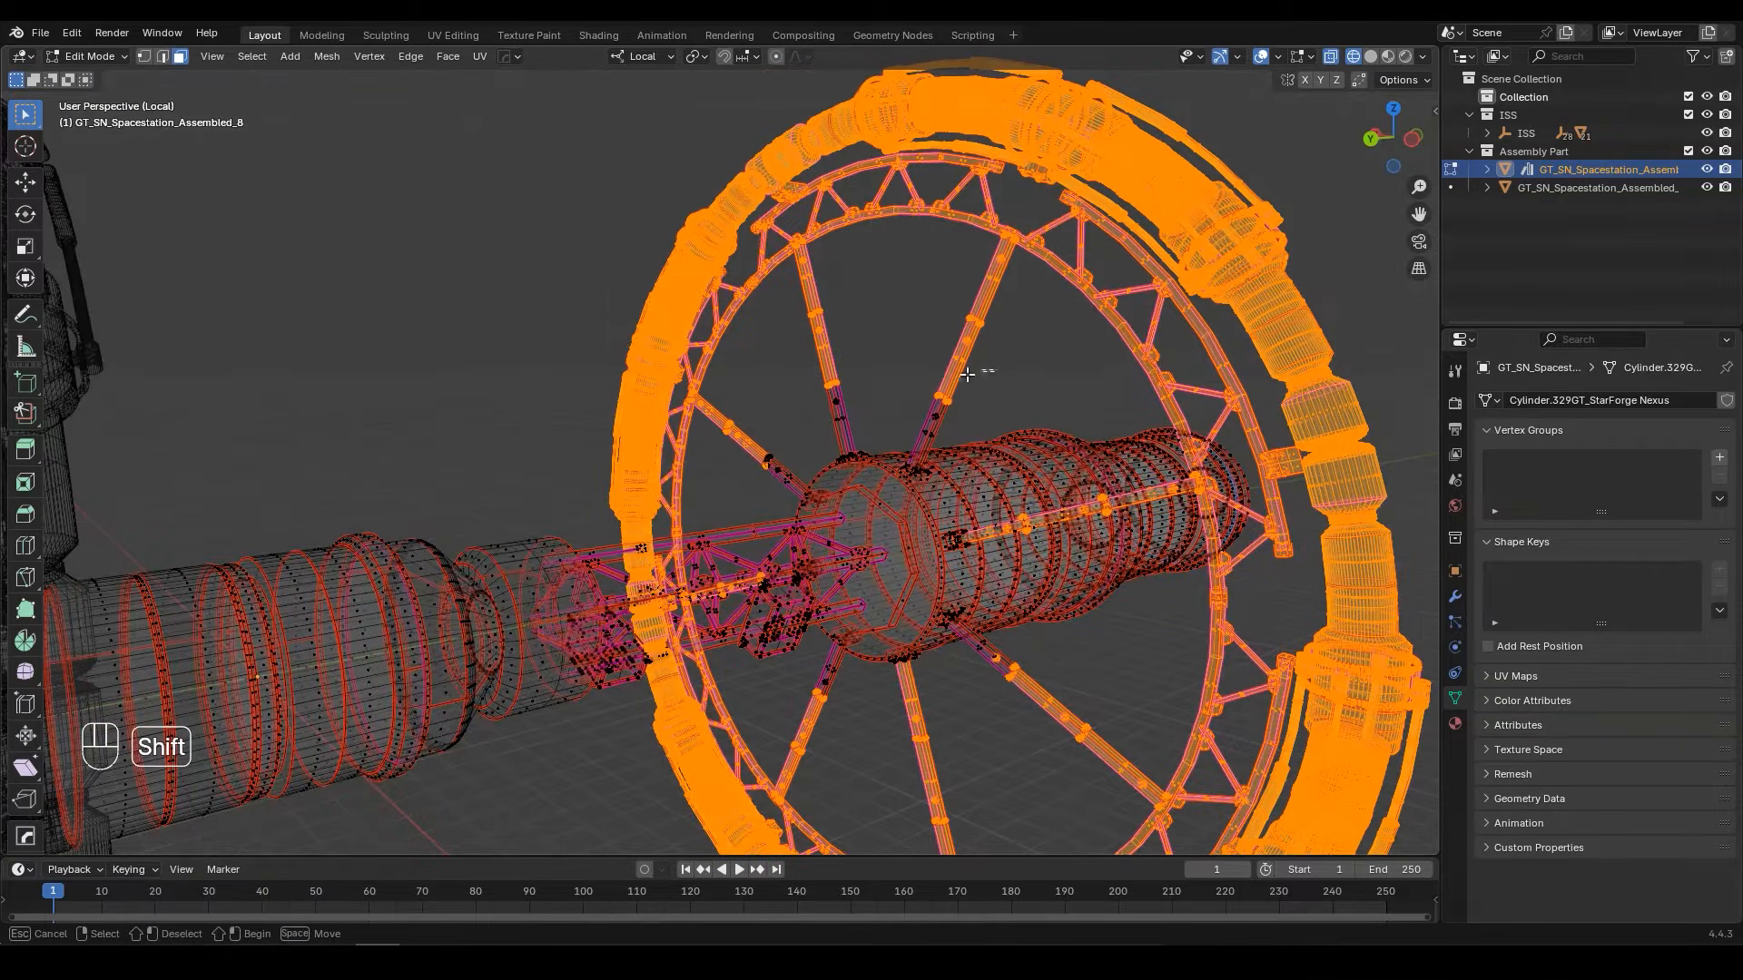
middle_drag(766, 435, 908, 590)
shift+drag(942, 774, 885, 721)
middle_drag(885, 722, 908, 272)
Step: Check the larger ring's selection with a cancelled trial move, and hide the selected ring and spokes
key(g)
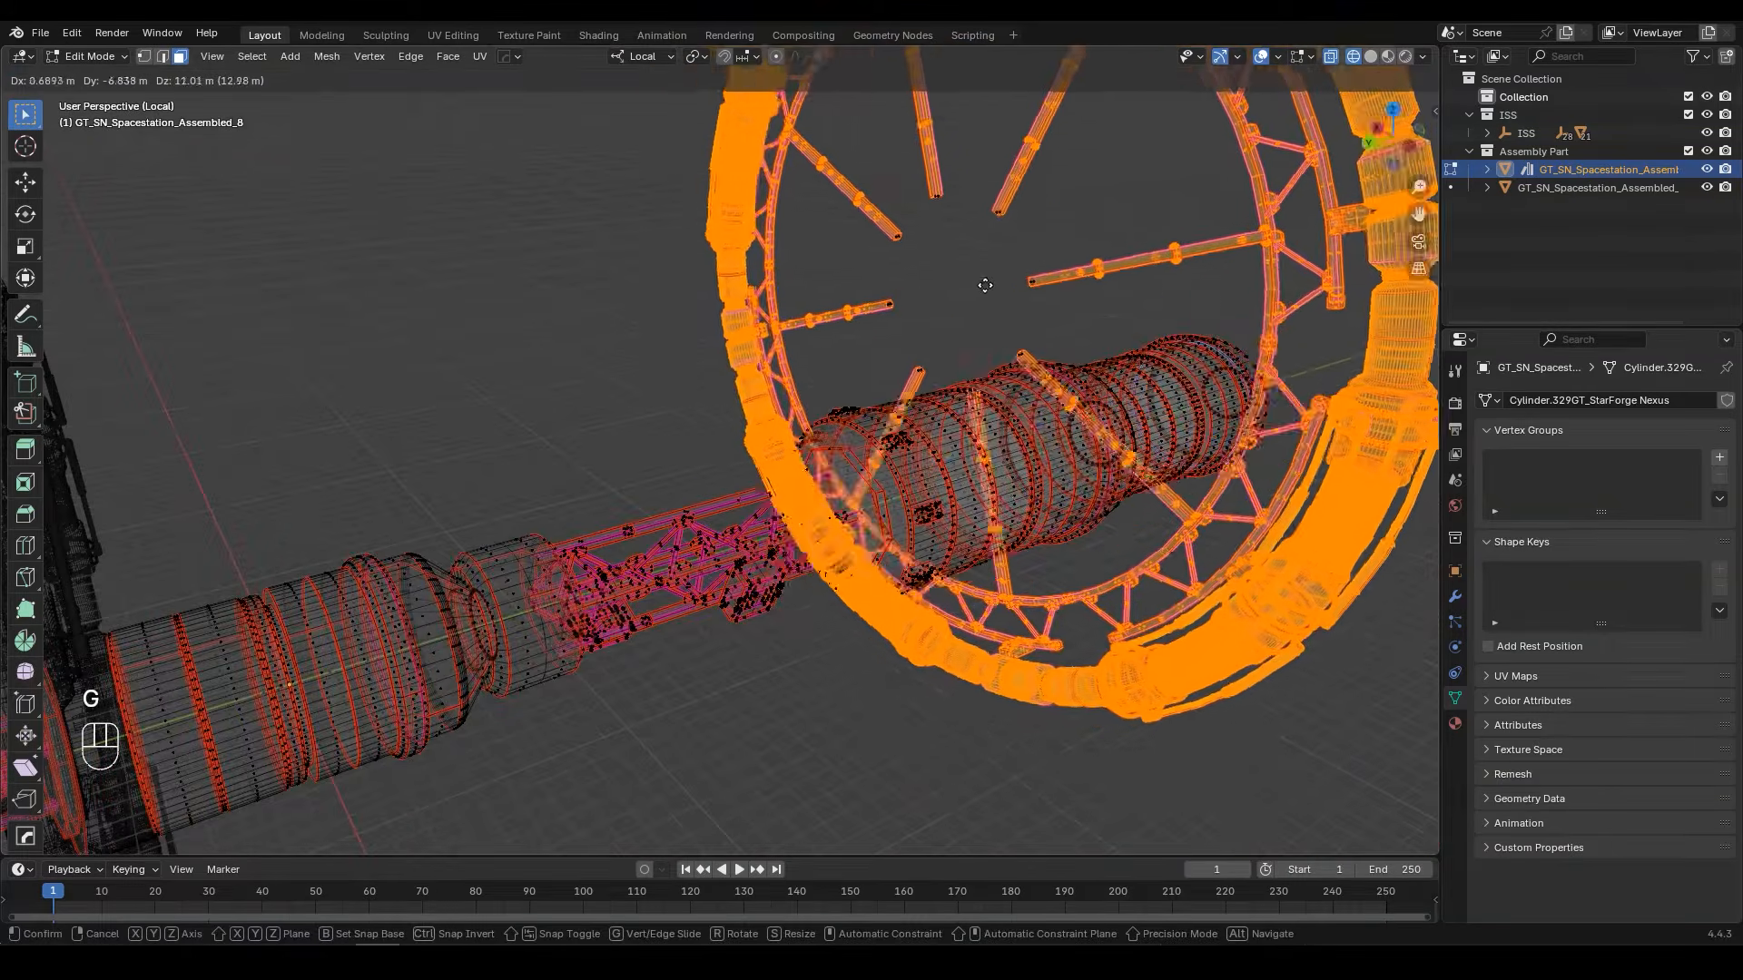
right_click(950, 291)
key(h)
Step: In solid display, select the rim, wall and bevel face loops of the drum section behind the hidden ring's spokes and hide them
scroll(1001, 378, up, 4)
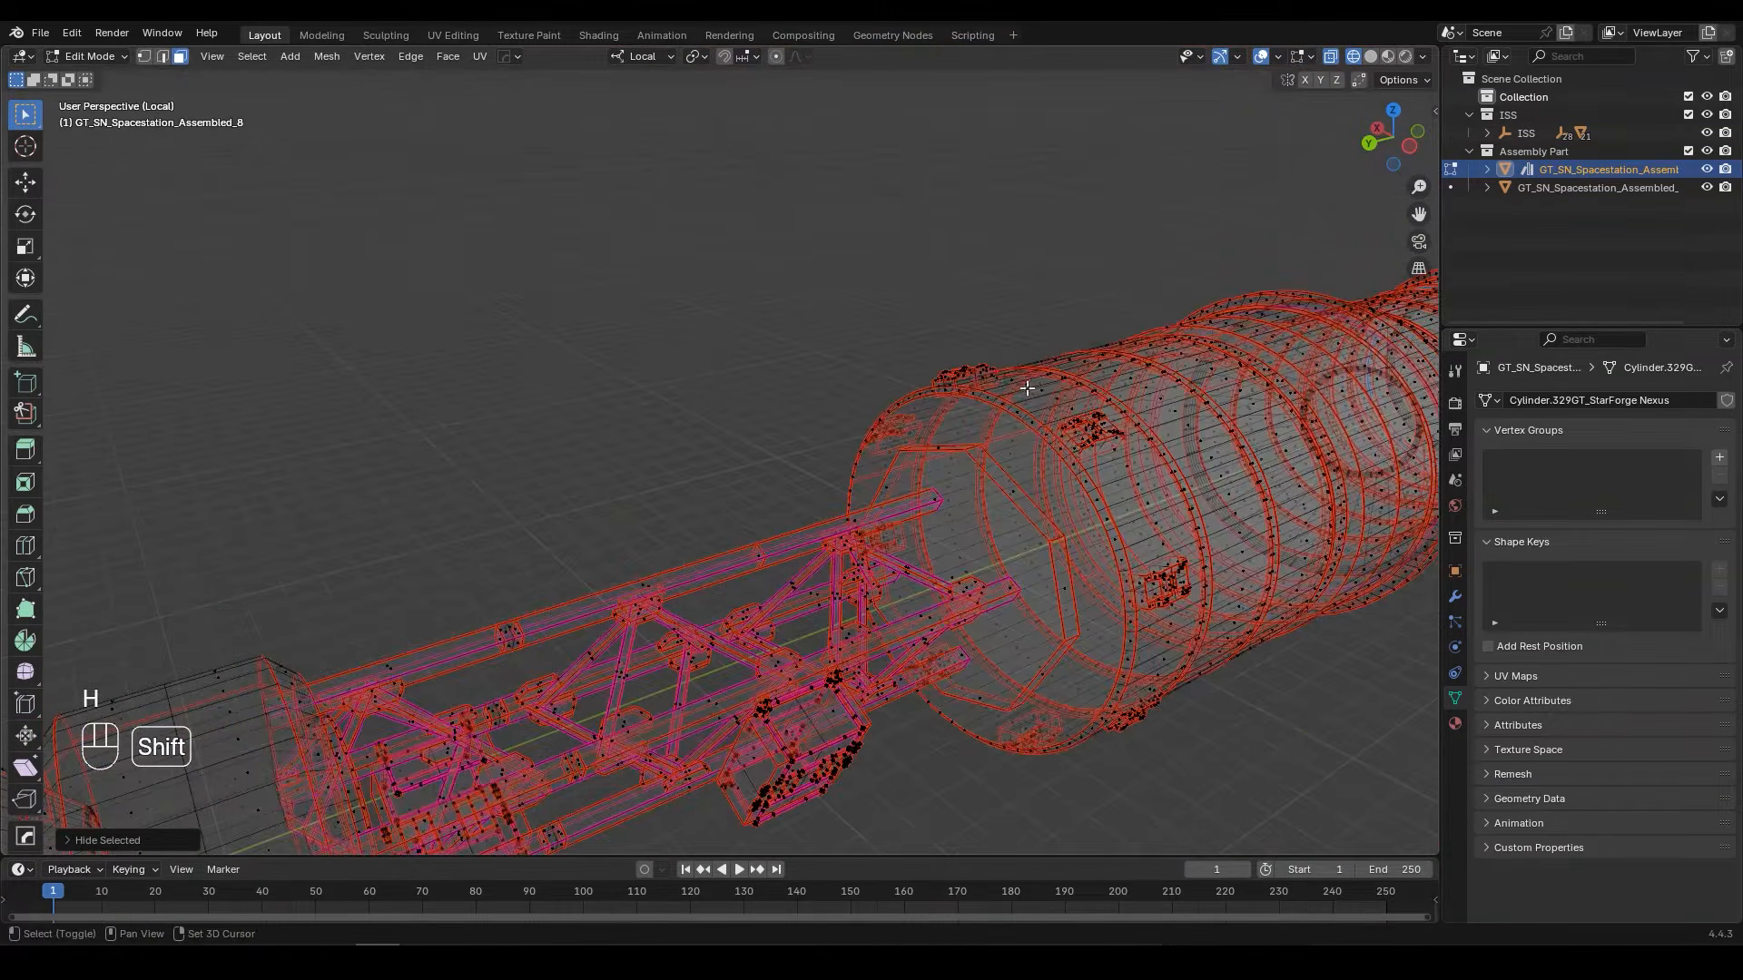
shift+middle_drag(1027, 386, 615, 412)
click(1372, 57)
scroll(676, 468, up, 5)
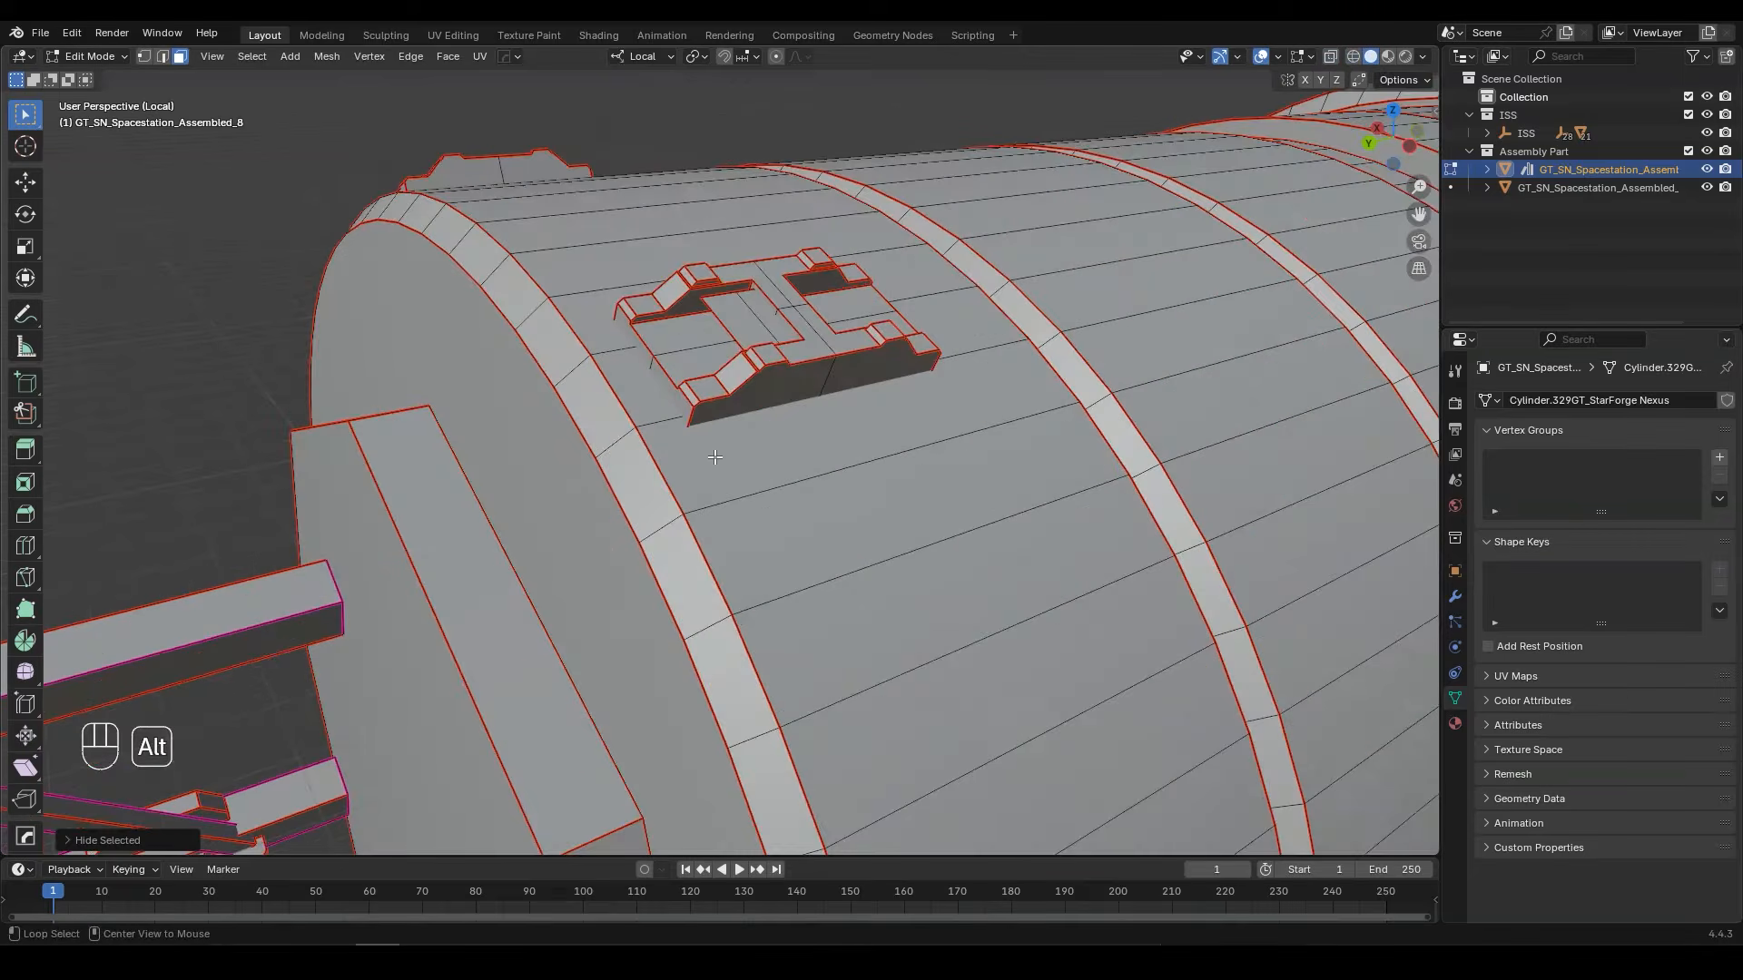
alt+click(610, 443)
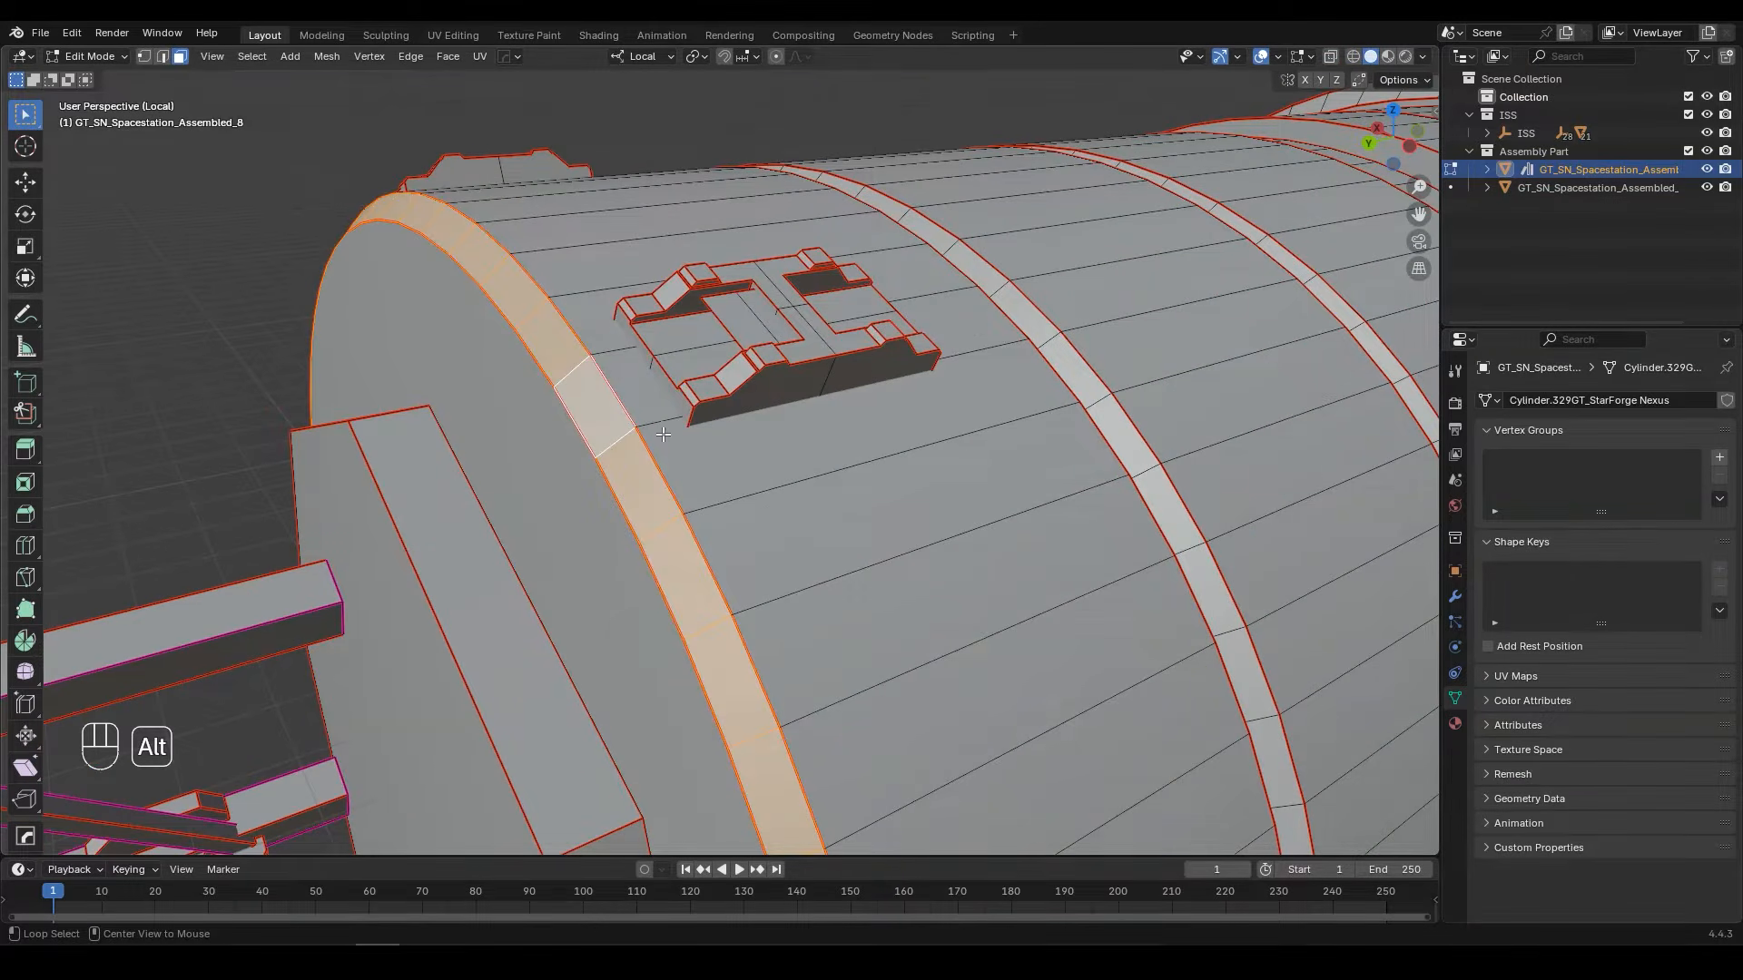
alt+shift+click(834, 384)
middle_drag(833, 384, 990, 461)
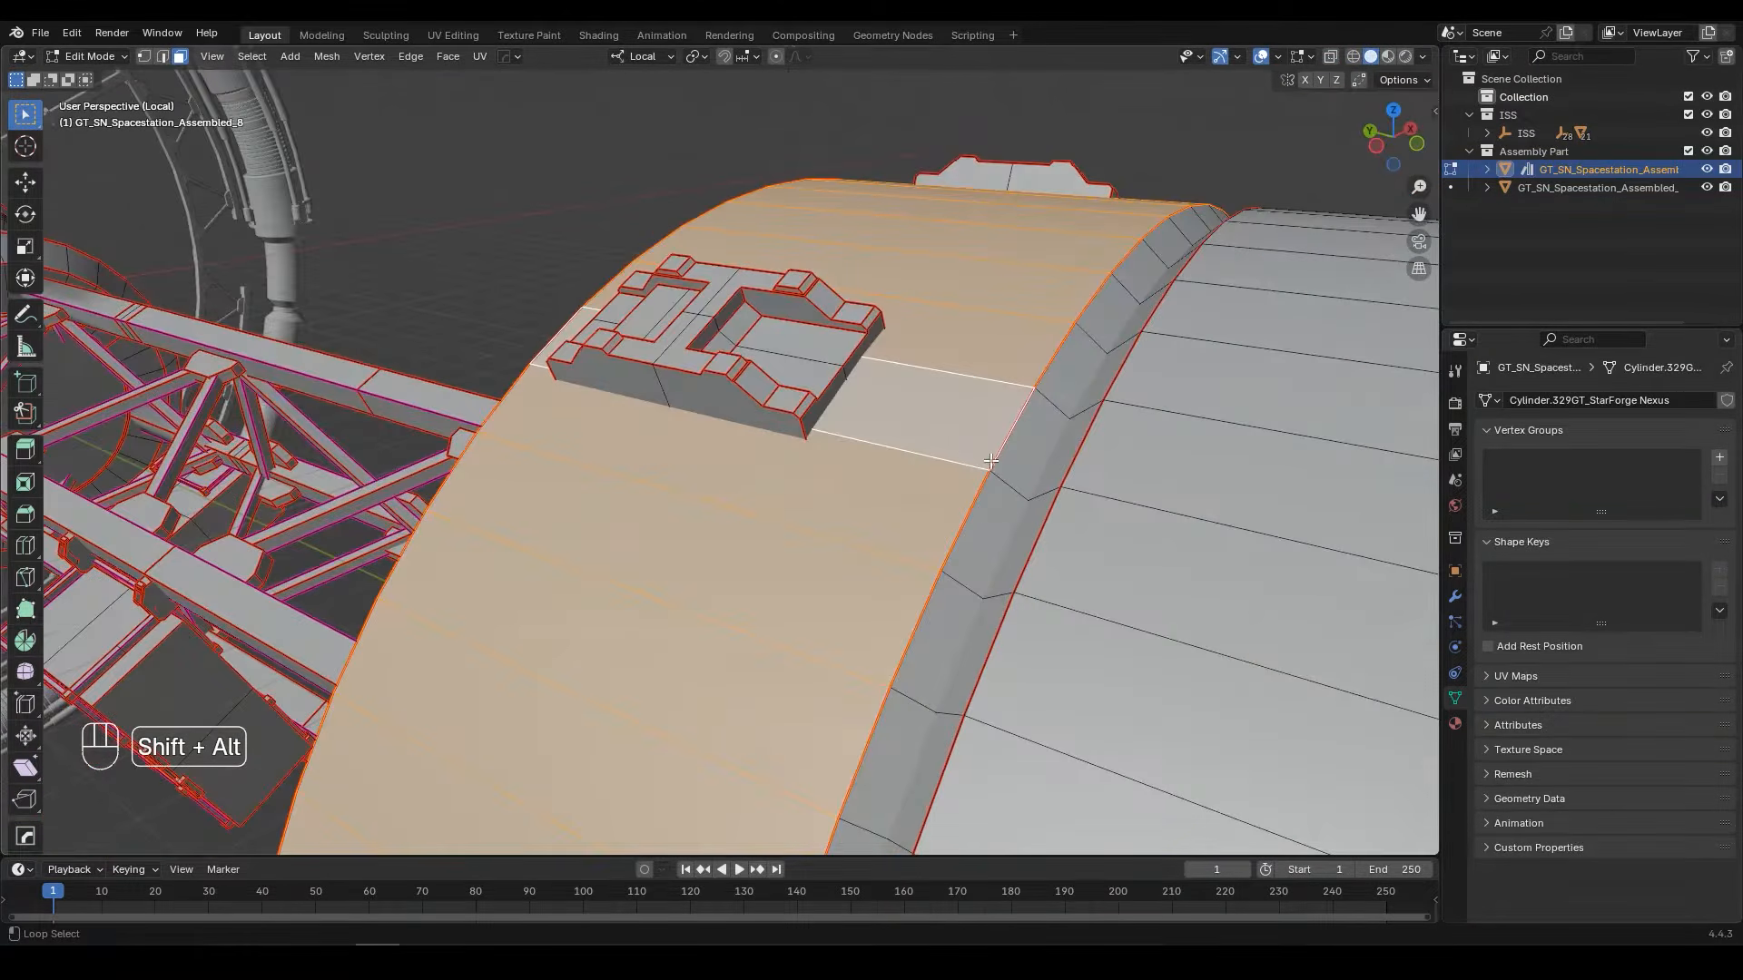
alt+shift+click(990, 461)
key(h)
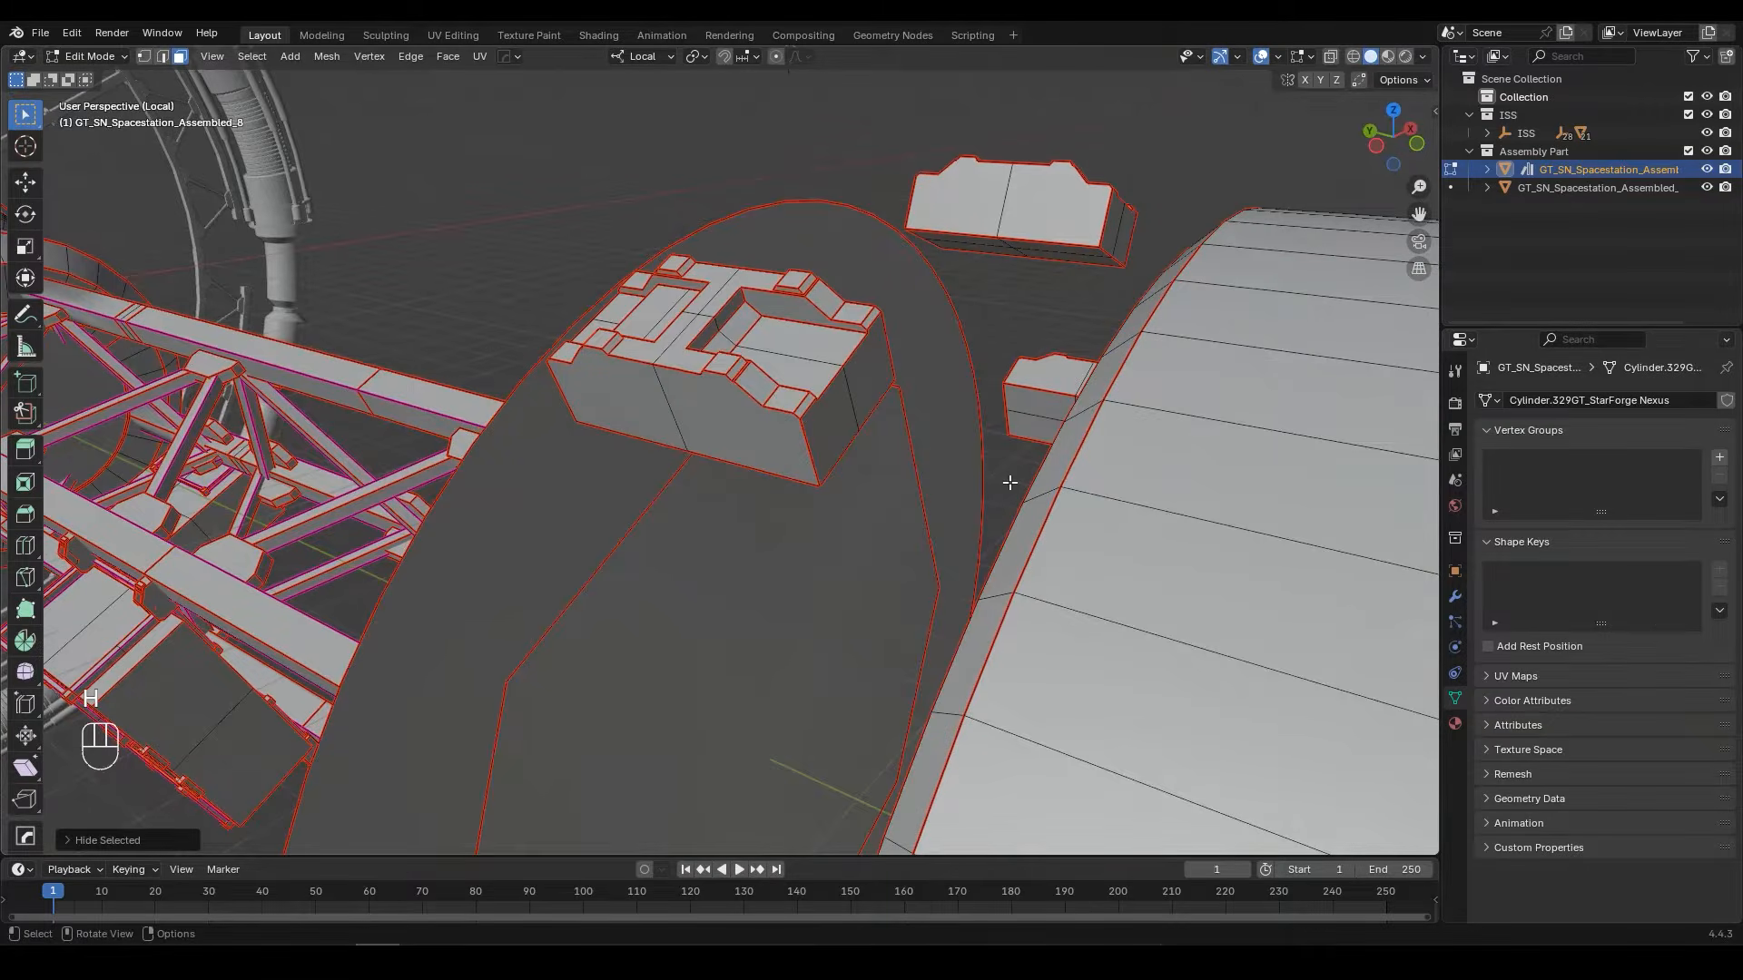
Step: From the right side view in see-through display, select the loose bracket pieces between the drum and the end plate and hide them
key(KP_3)
scroll(1005, 482, down, 3)
shift+middle_drag(953, 482, 974, 360)
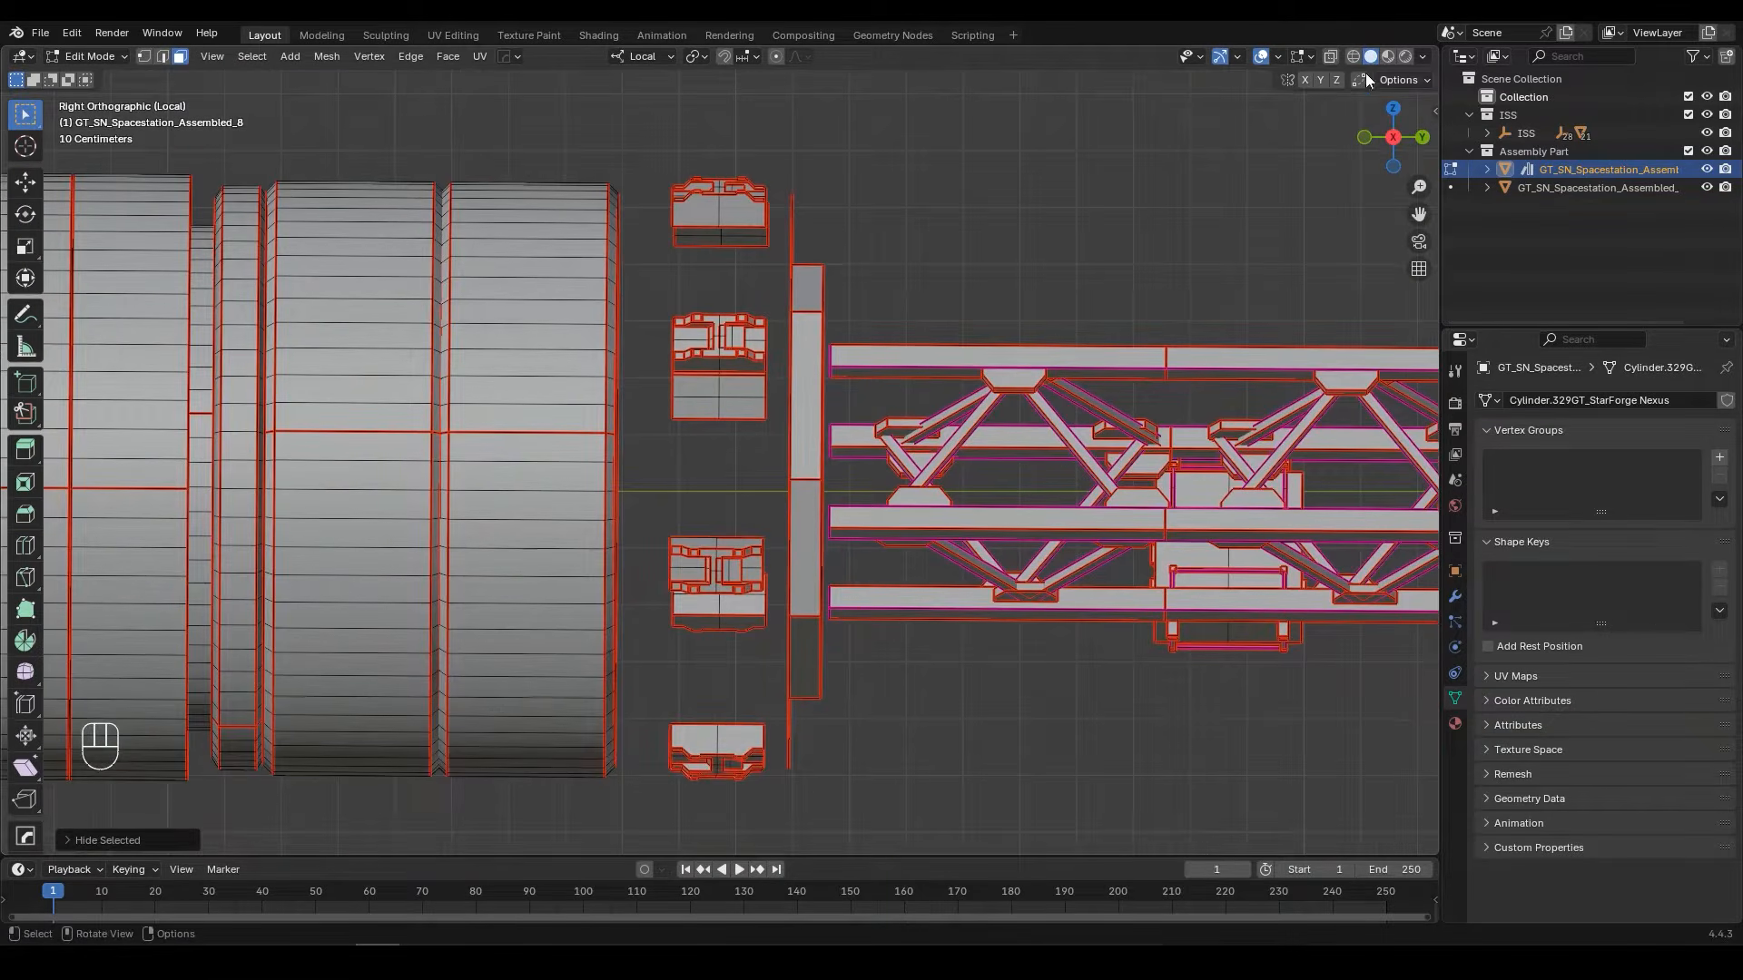
key(shift+z)
drag(688, 353, 787, 804)
key(h)
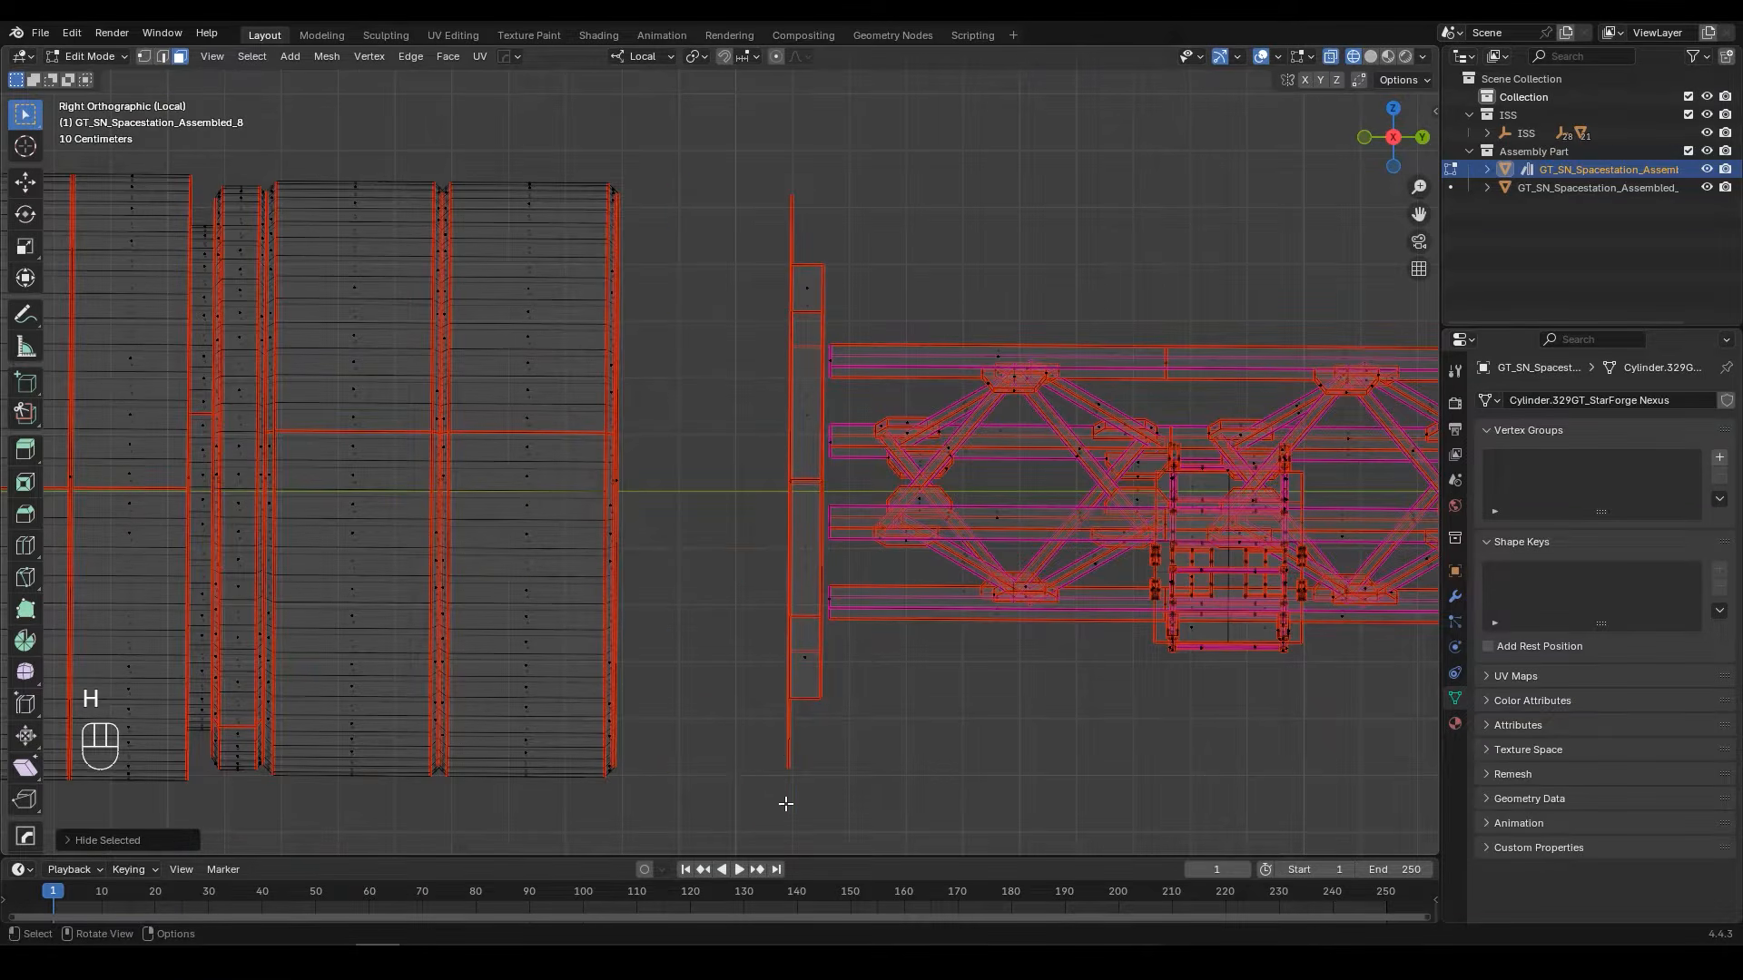
Step: Reveal all hidden geometry, separate the selected larger ring and its drum section into their own object, and return to object mode in solid display
scroll(766, 708, down, 5)
key(alt+h)
middle_drag(761, 545, 768, 486)
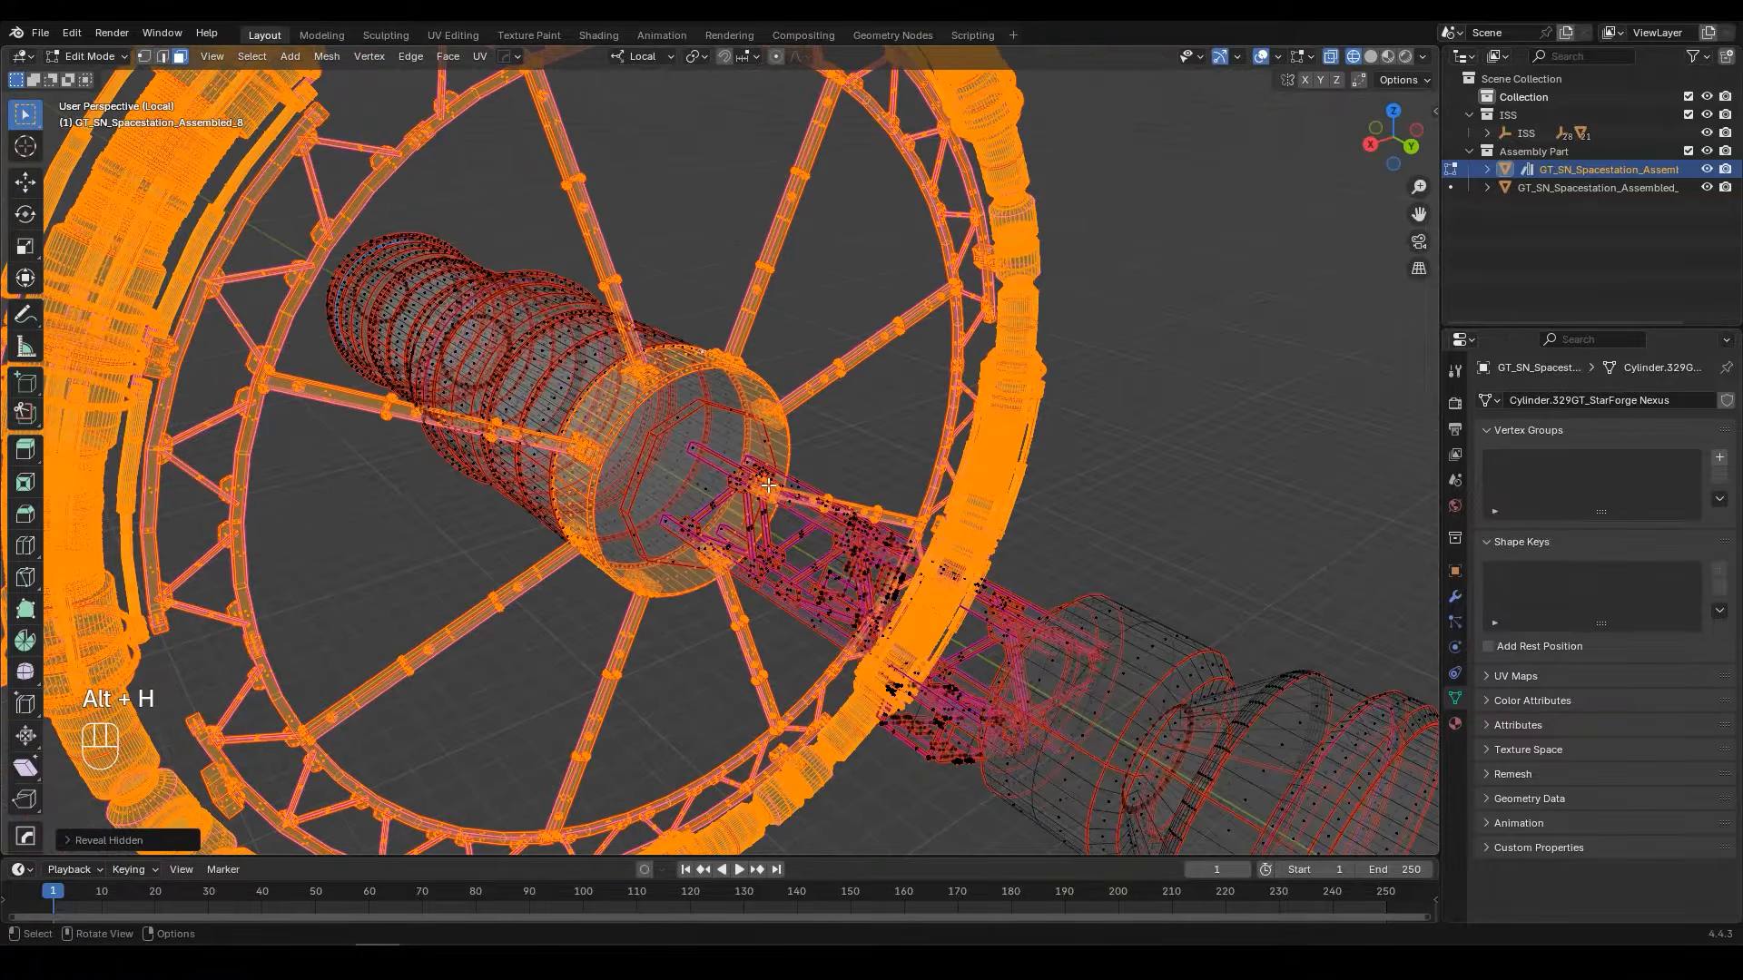
key(p)
click(768, 484)
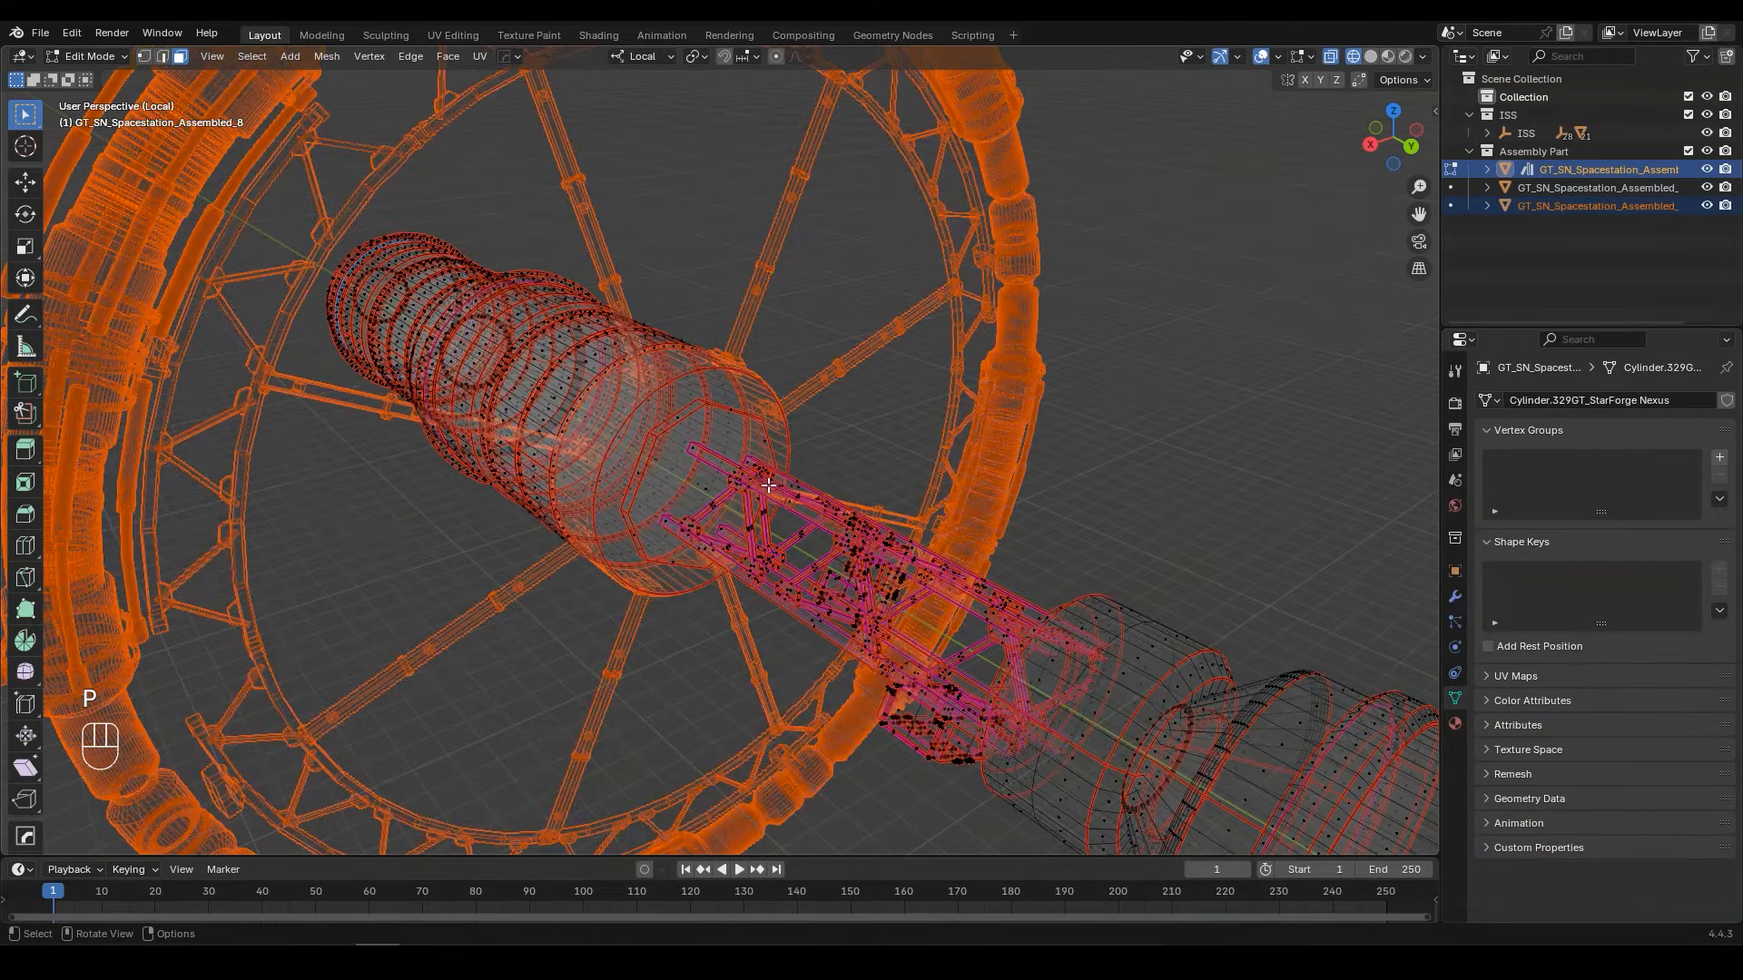
key(Tab)
scroll(768, 484, down, 10)
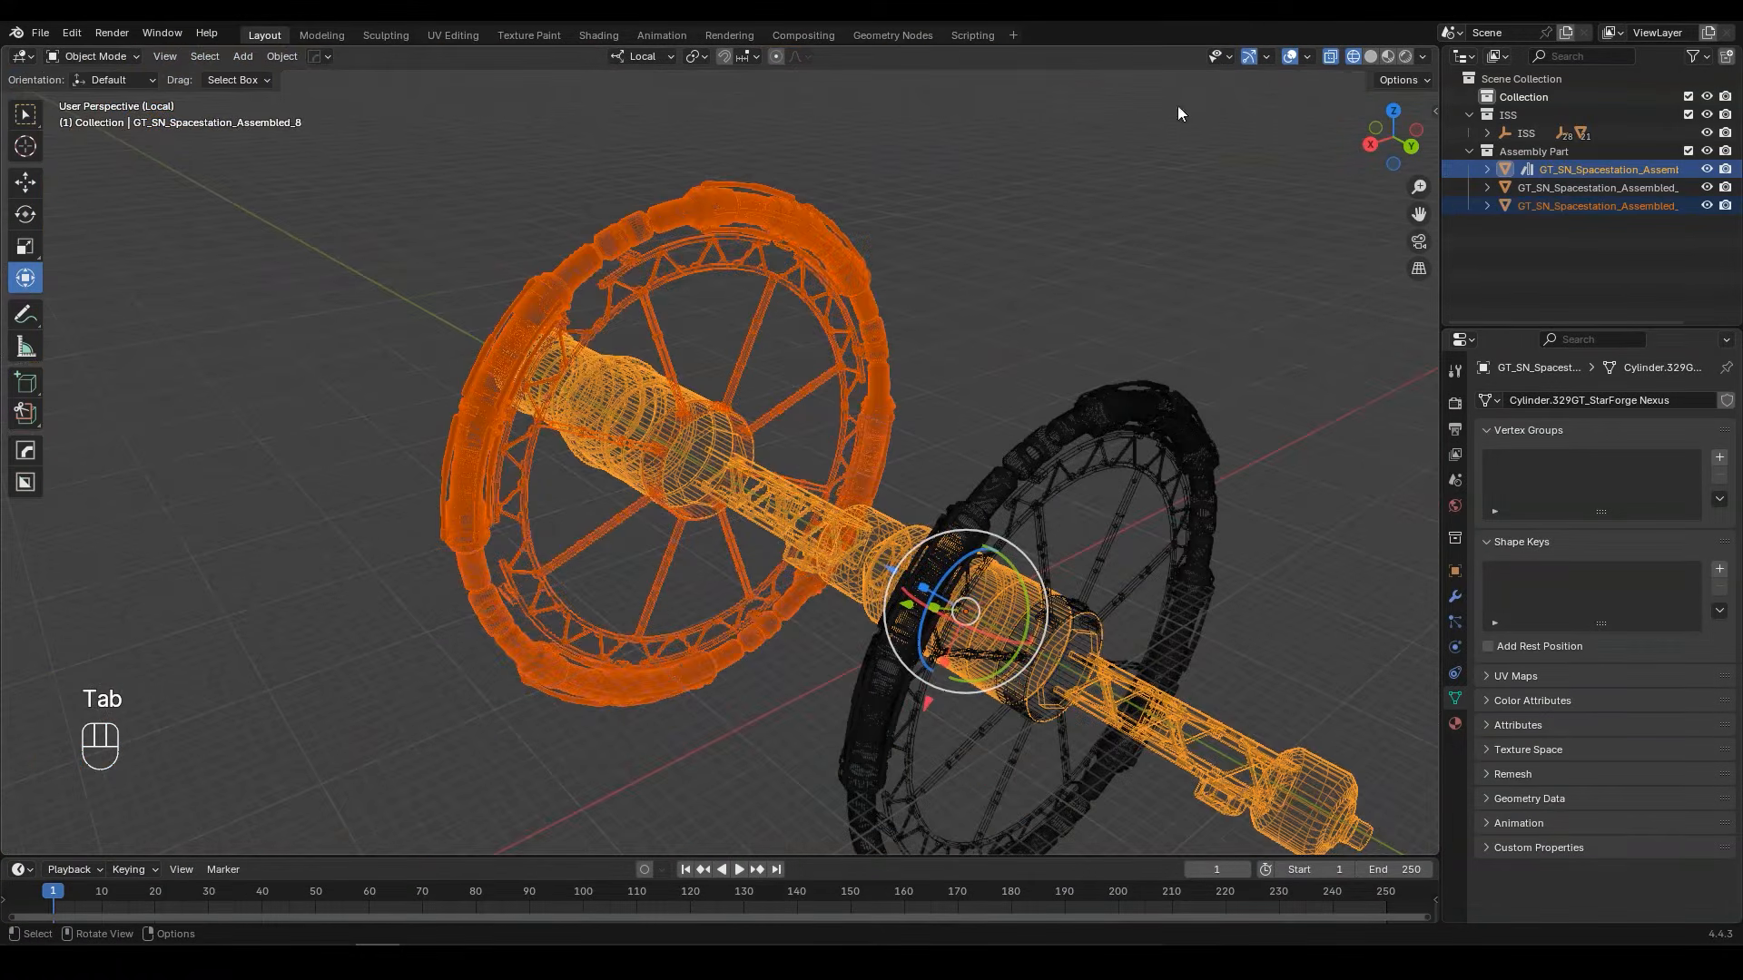
click(1372, 56)
Step: Check the two separated rings by selecting each one and giving it a cancelled trial rotation
middle_drag(867, 247, 797, 254)
click(968, 431)
click(980, 416)
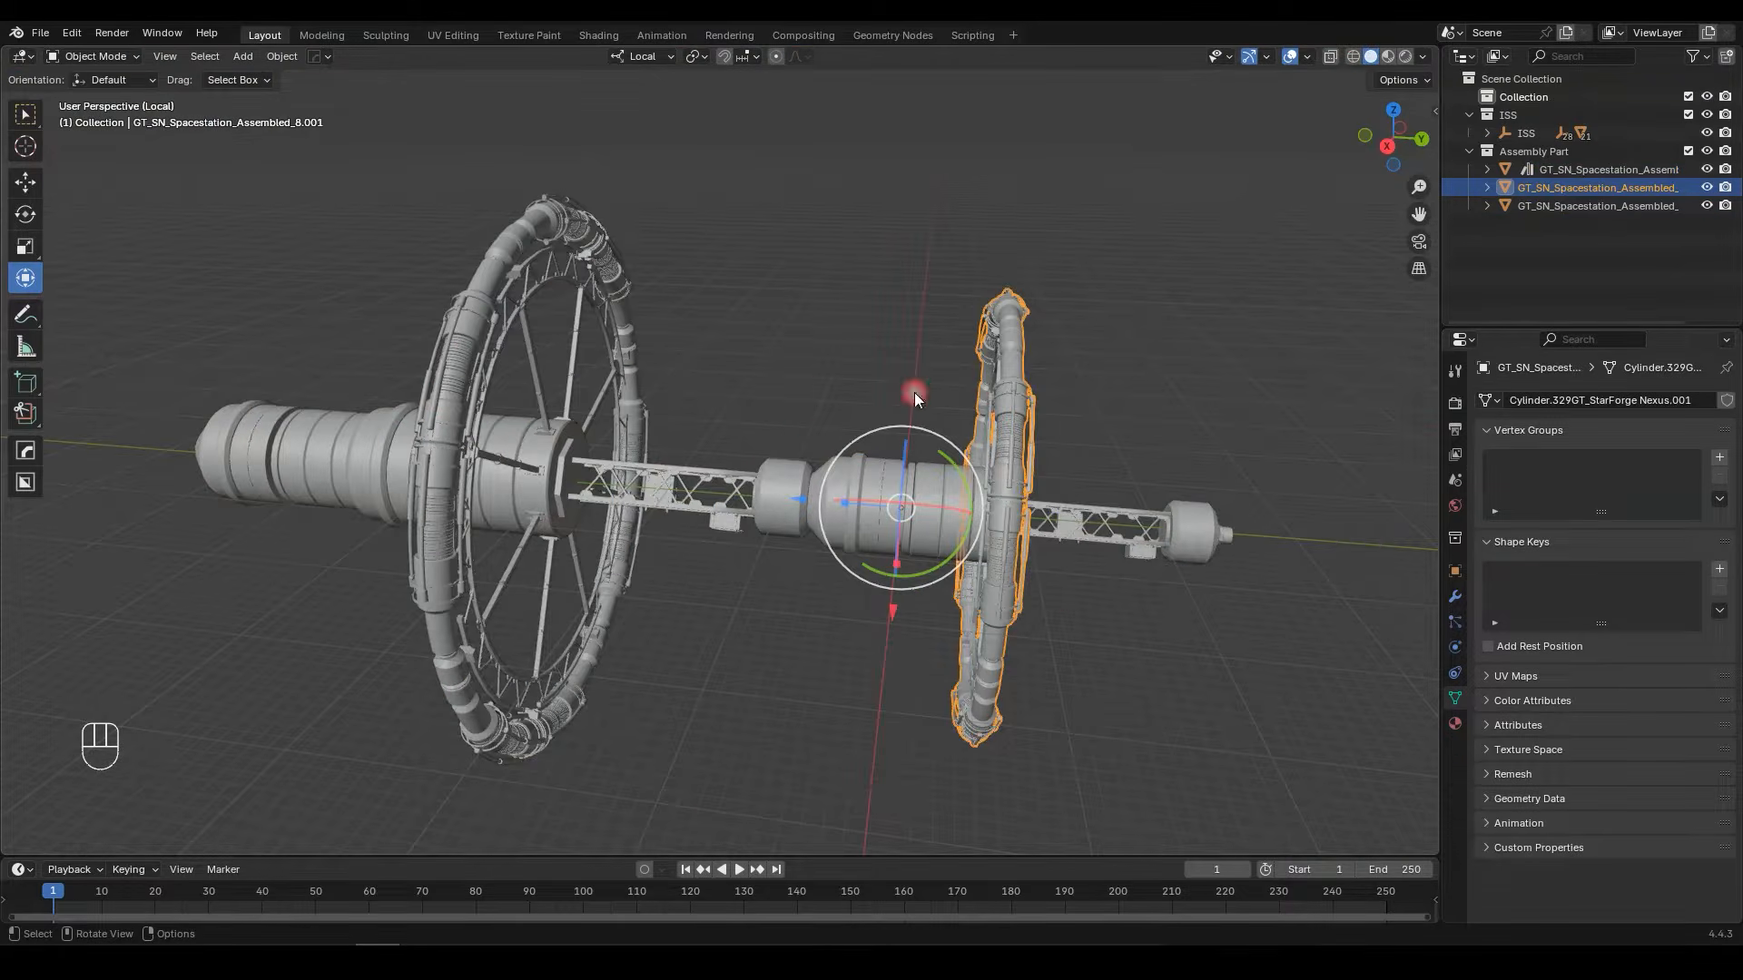
click(602, 356)
scroll(871, 387, up, 4)
shift+middle_drag(883, 389, 763, 363)
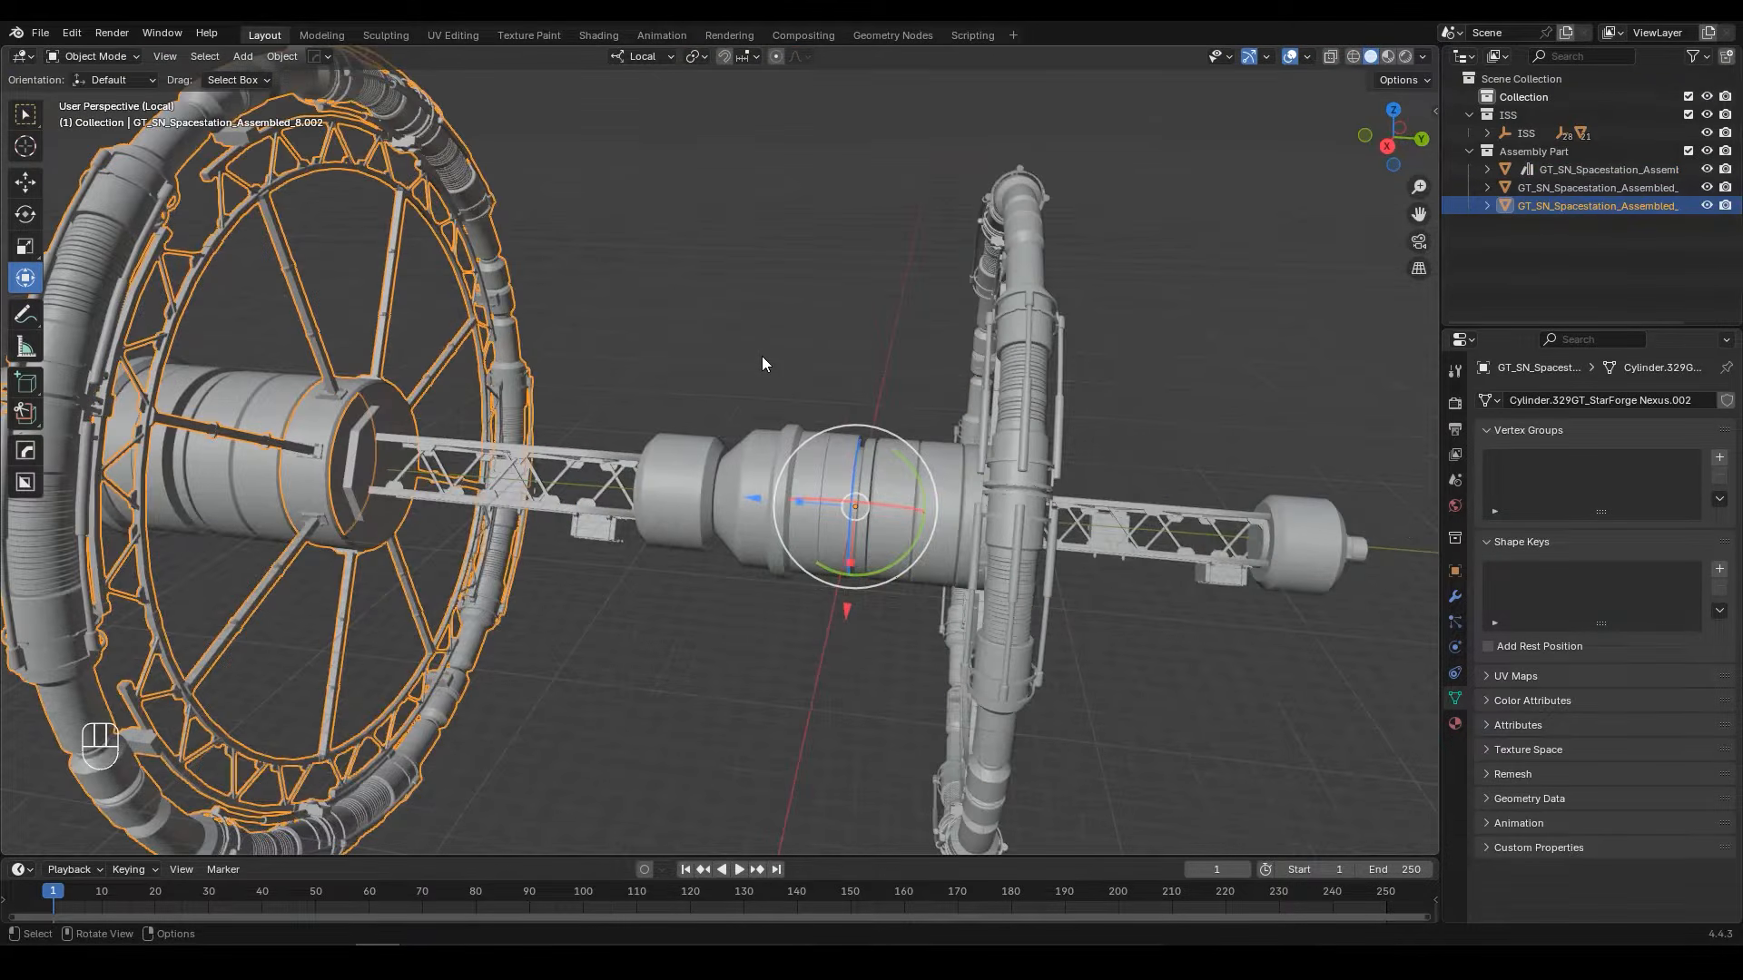
key(r)
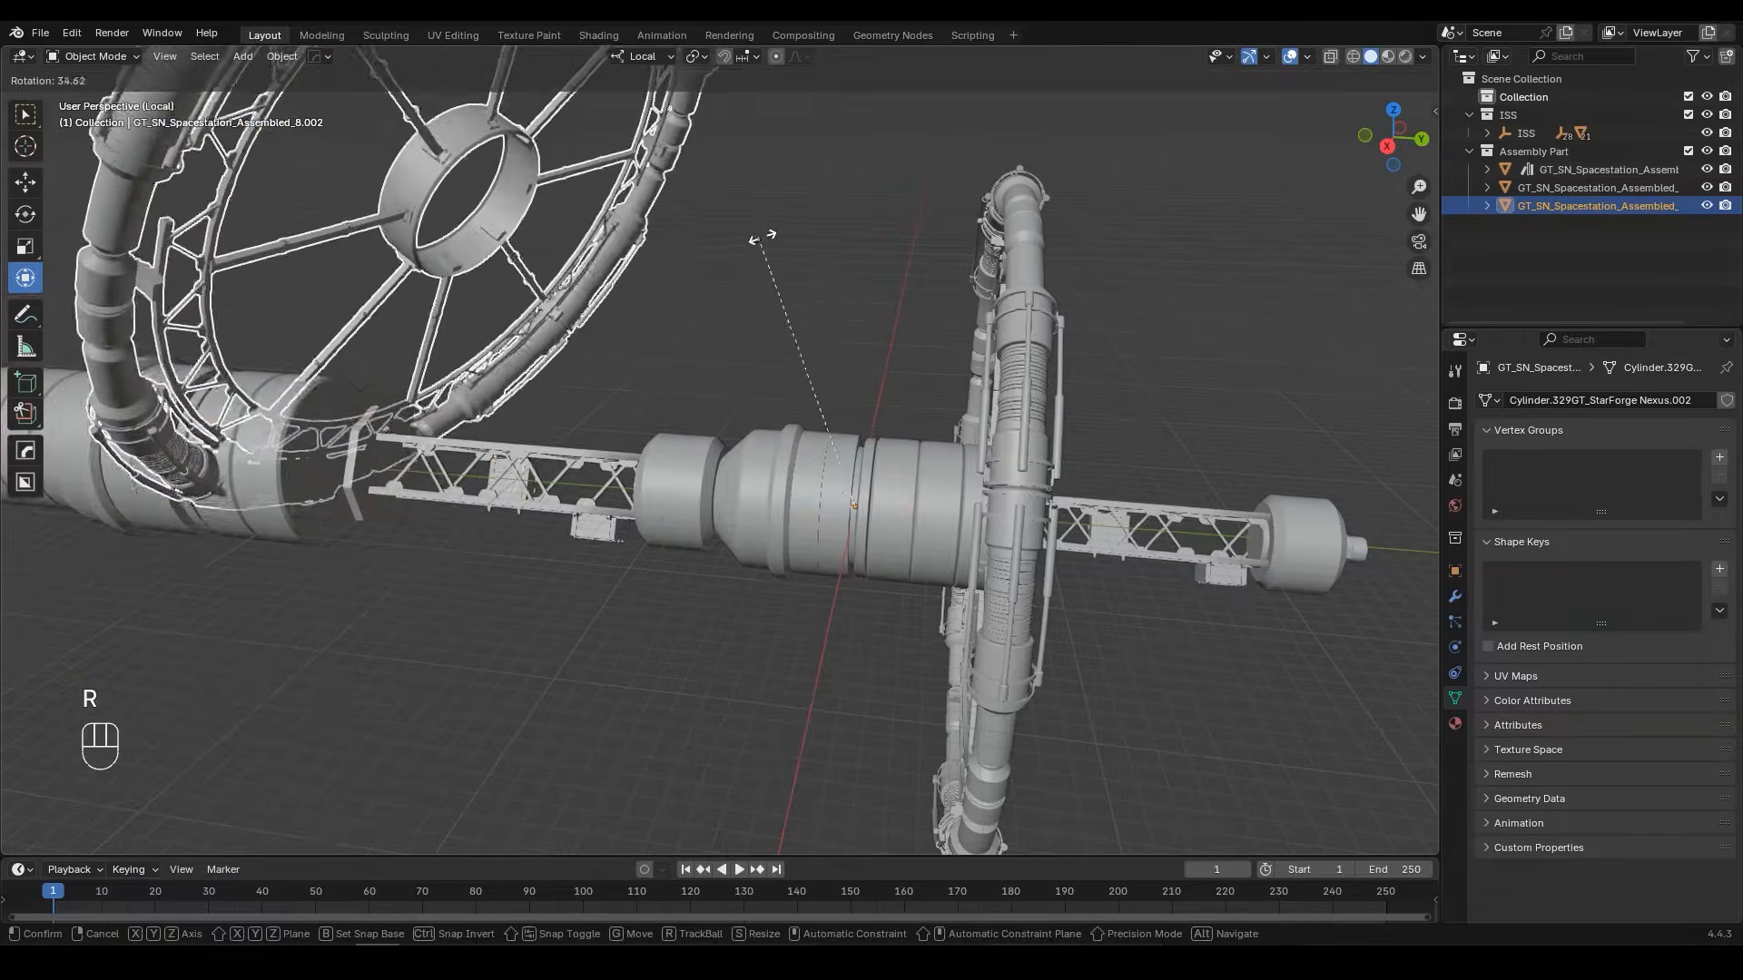
right_click(1024, 300)
click(1022, 294)
key(r)
right_click(950, 205)
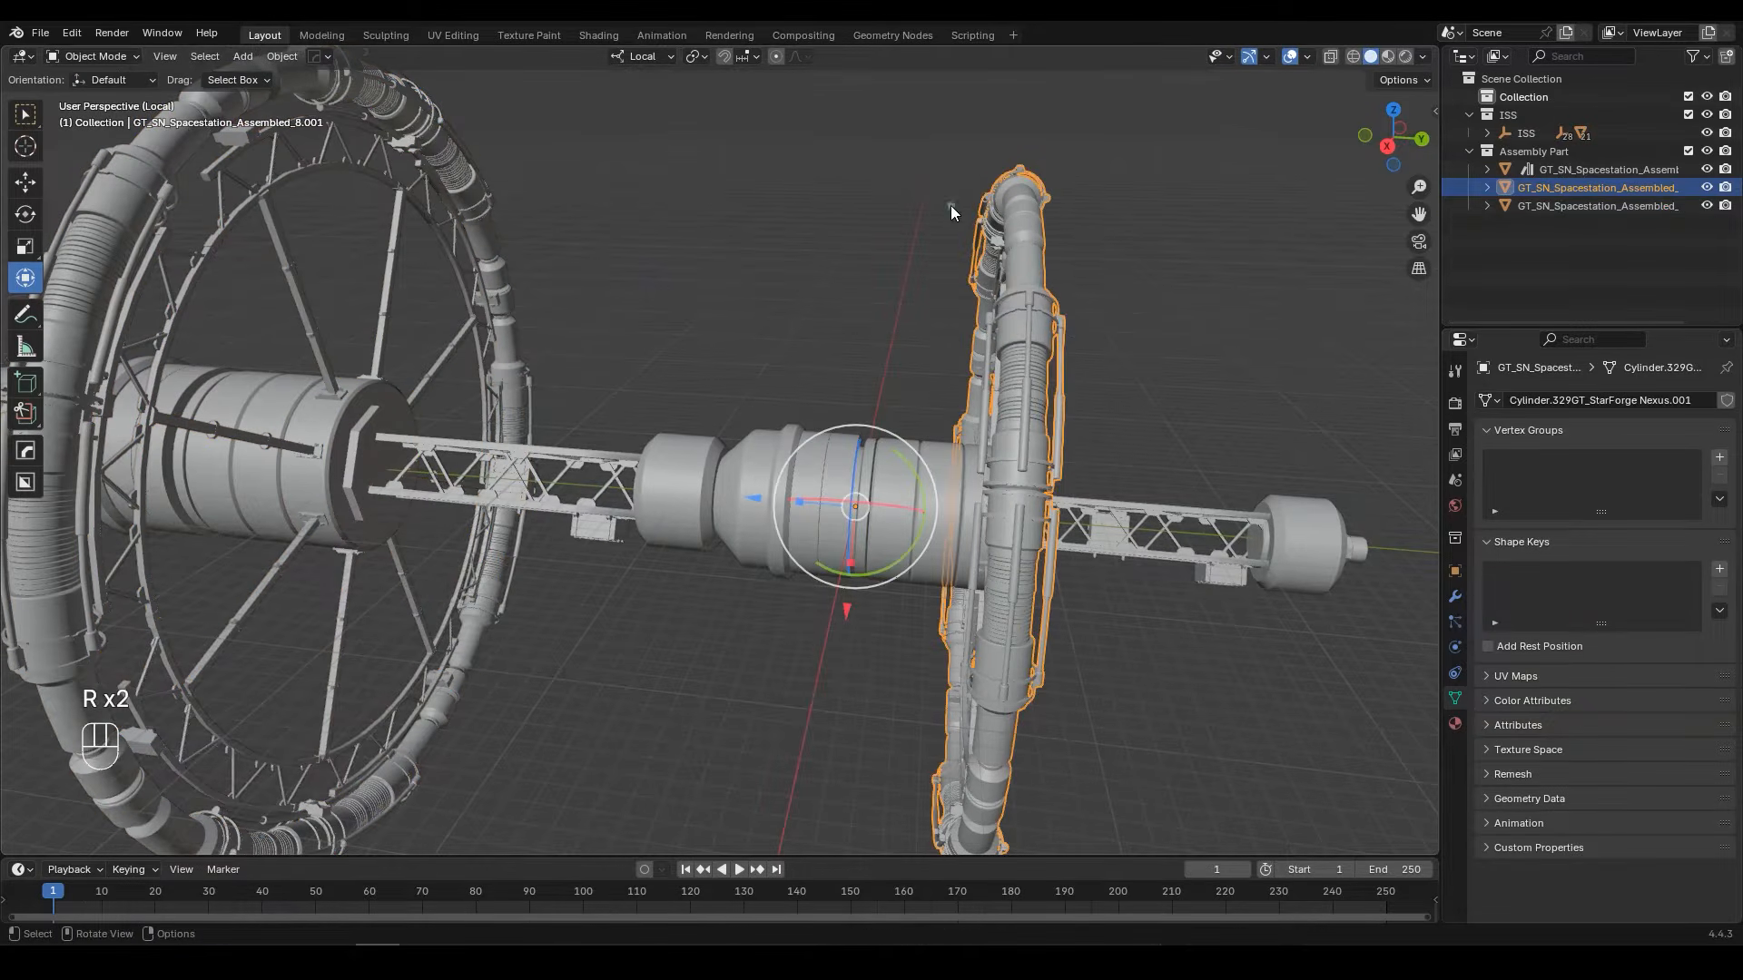
Step: Set the smaller ring's origin to its geometry and check the pivot with a cancelled trial rotation
middle_drag(1022, 318, 1080, 301)
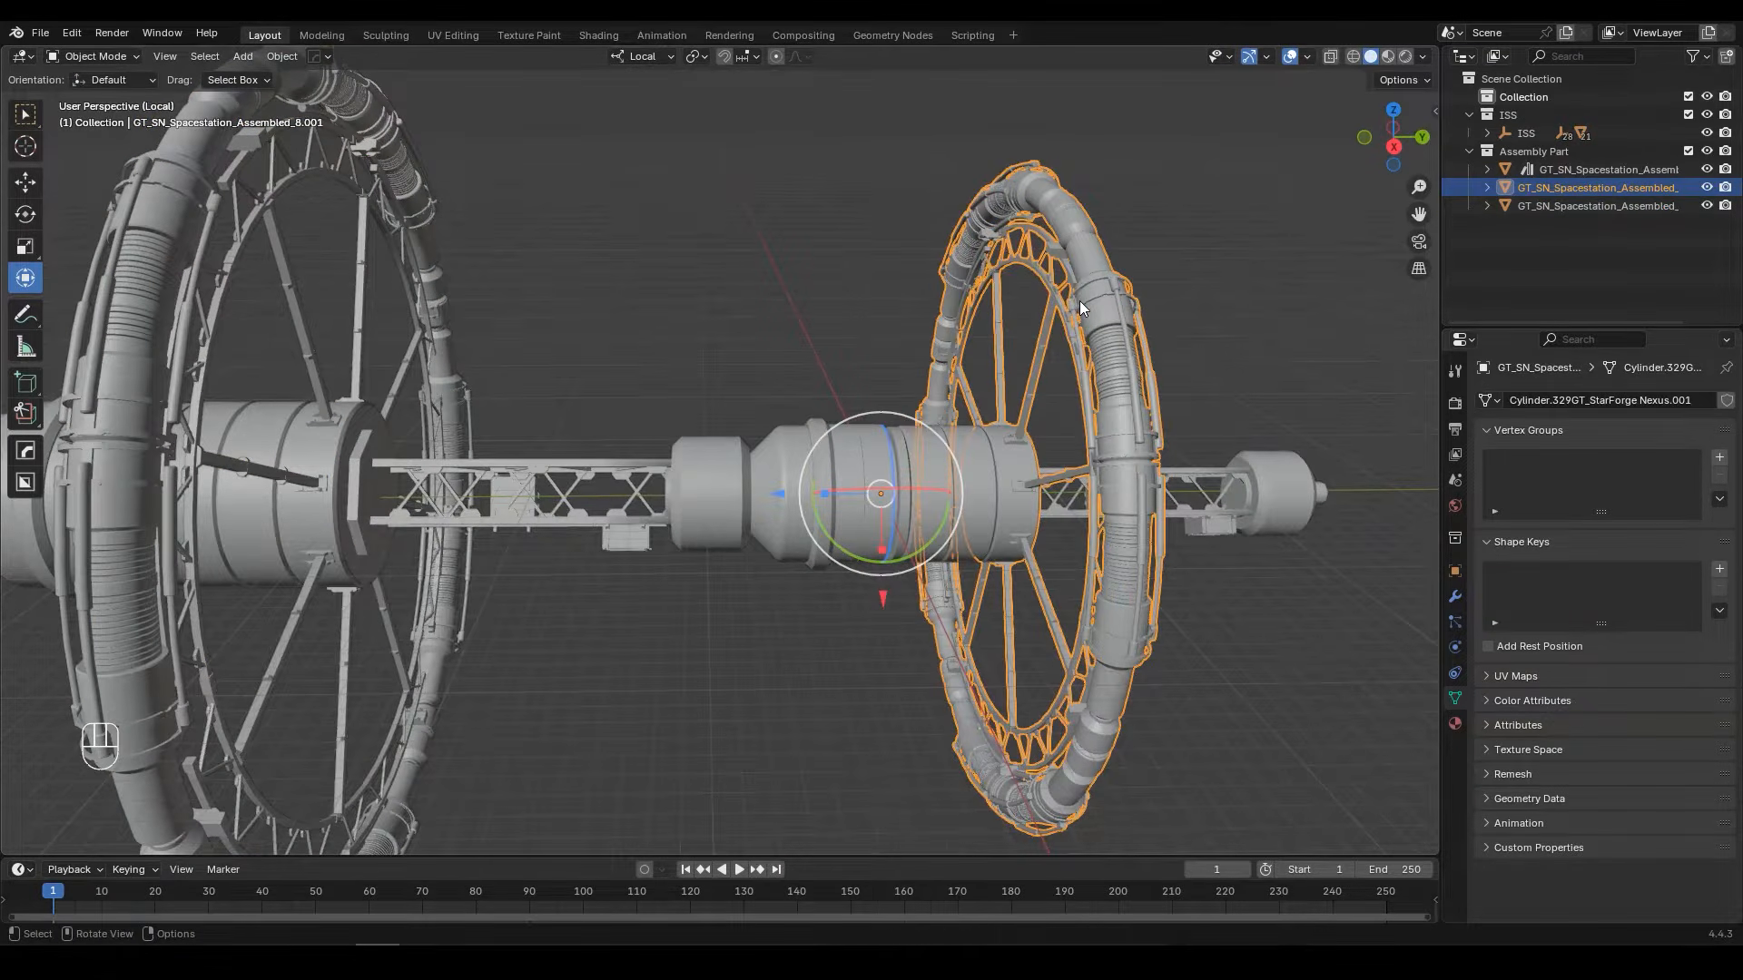
right_click(1080, 302)
mouse_move(1009, 378)
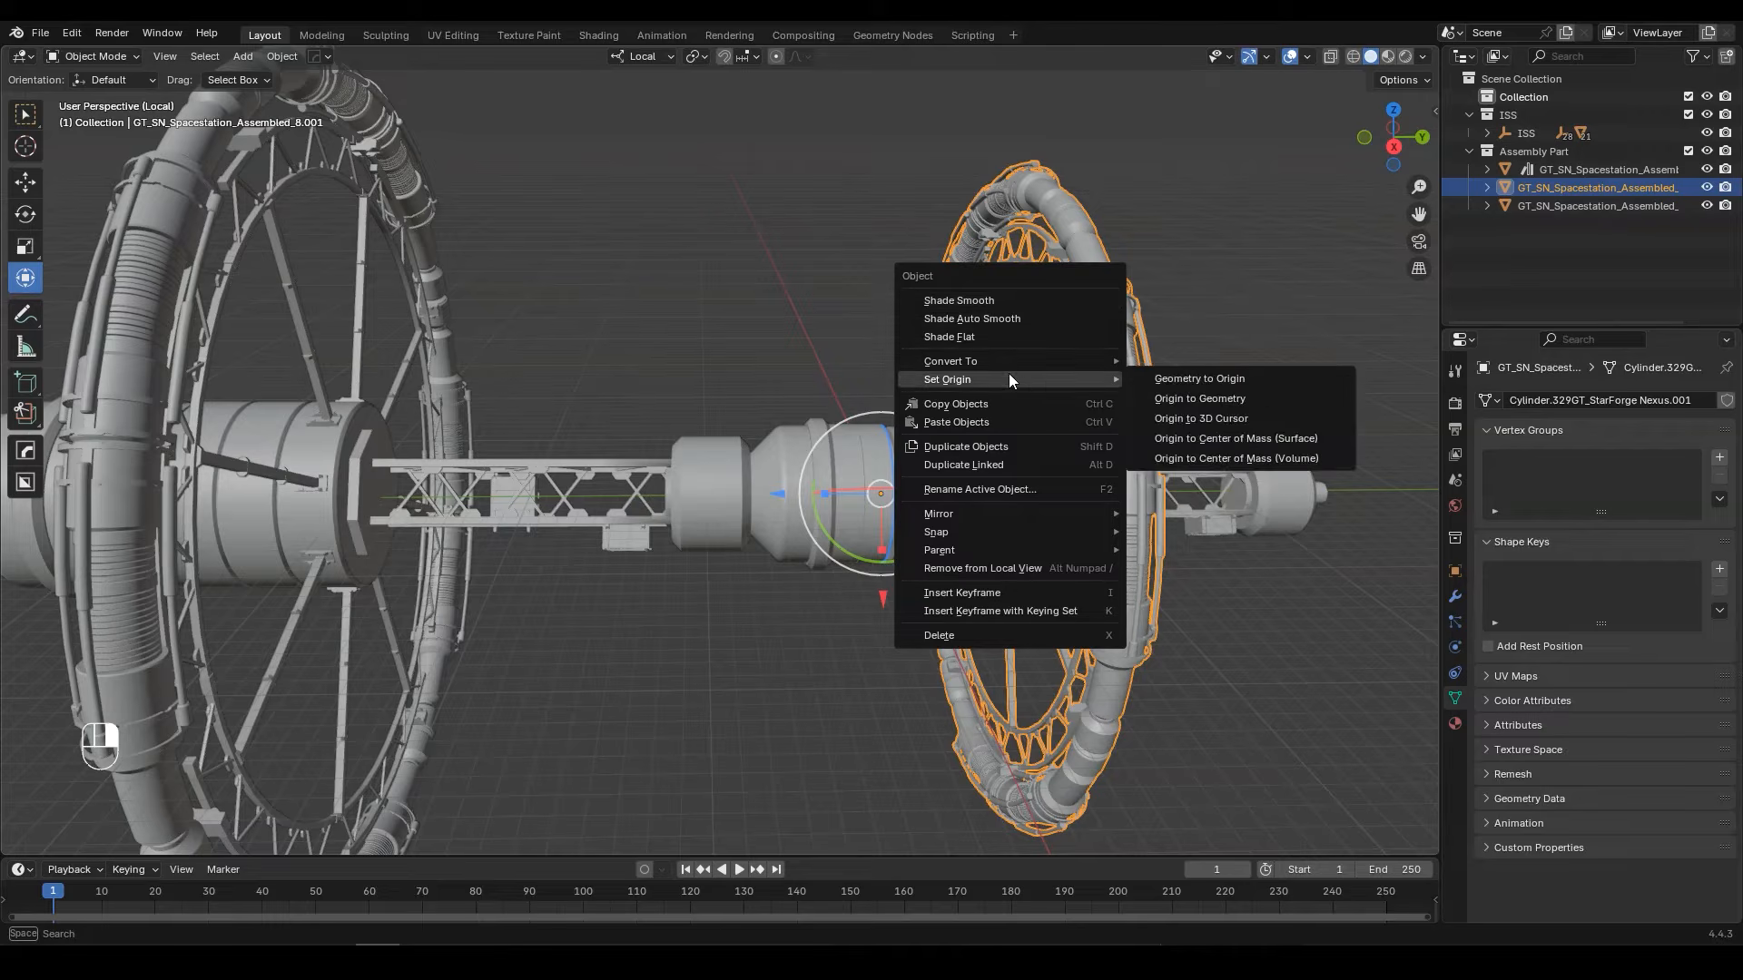
click(1221, 398)
middle_drag(1258, 392, 864, 470)
drag(746, 490, 879, 588)
right_click(880, 588)
key(r)
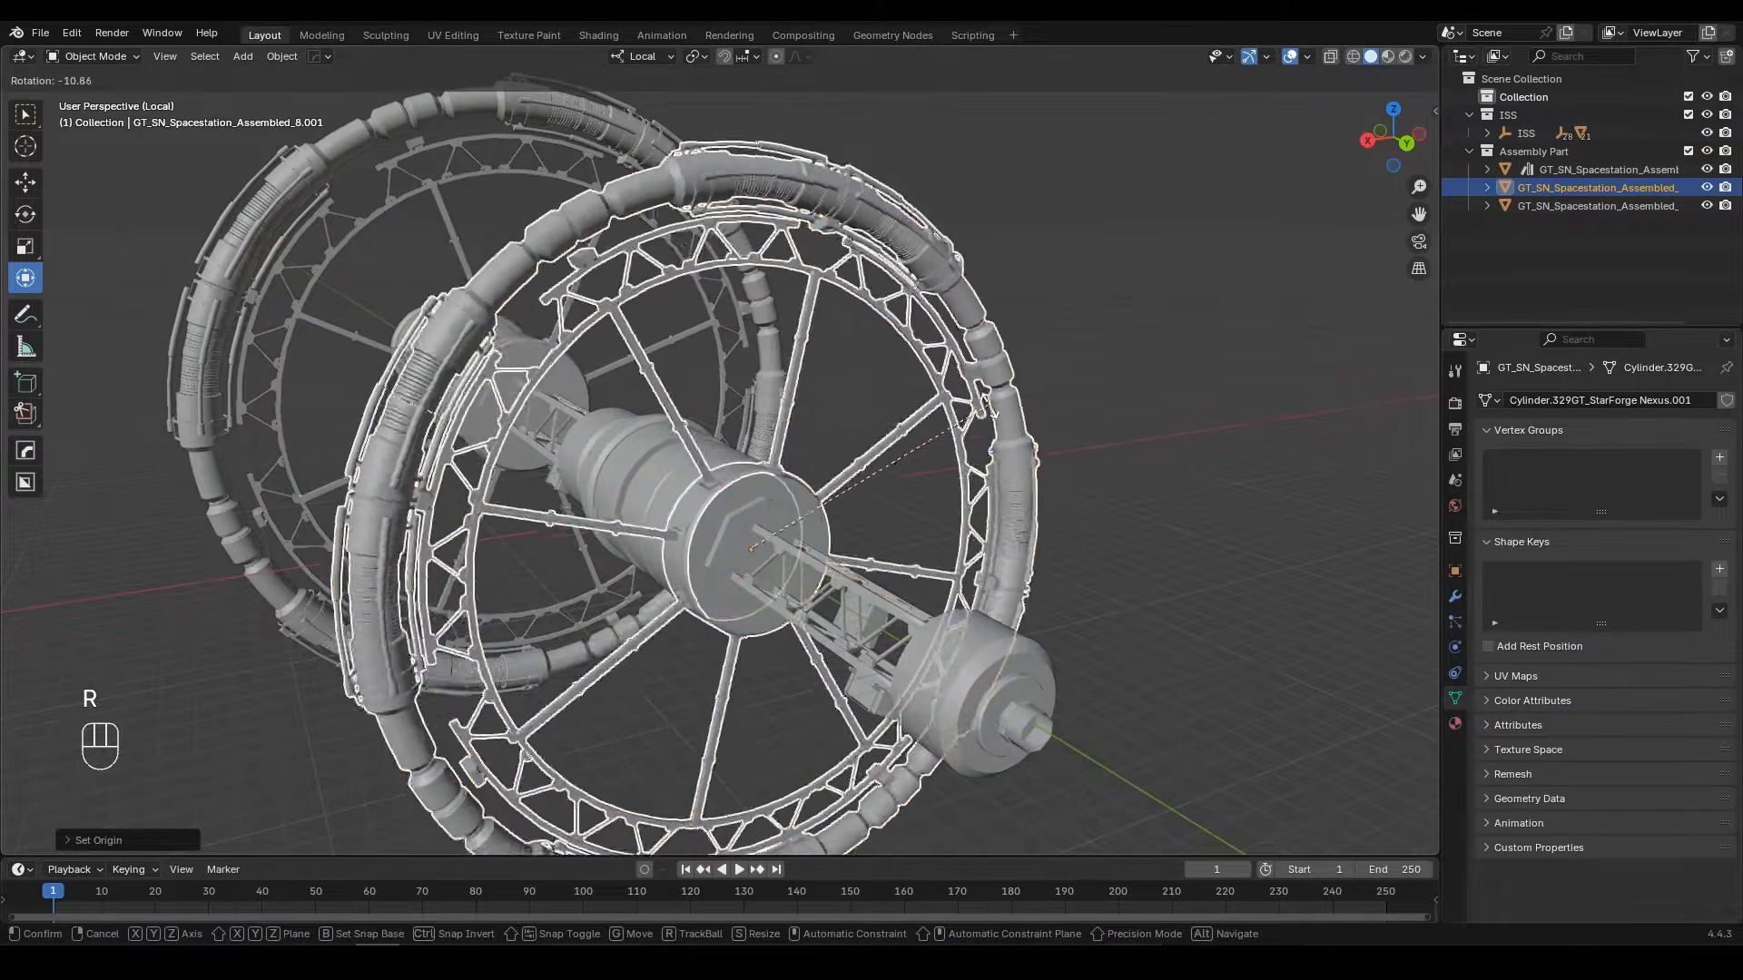
right_click(859, 445)
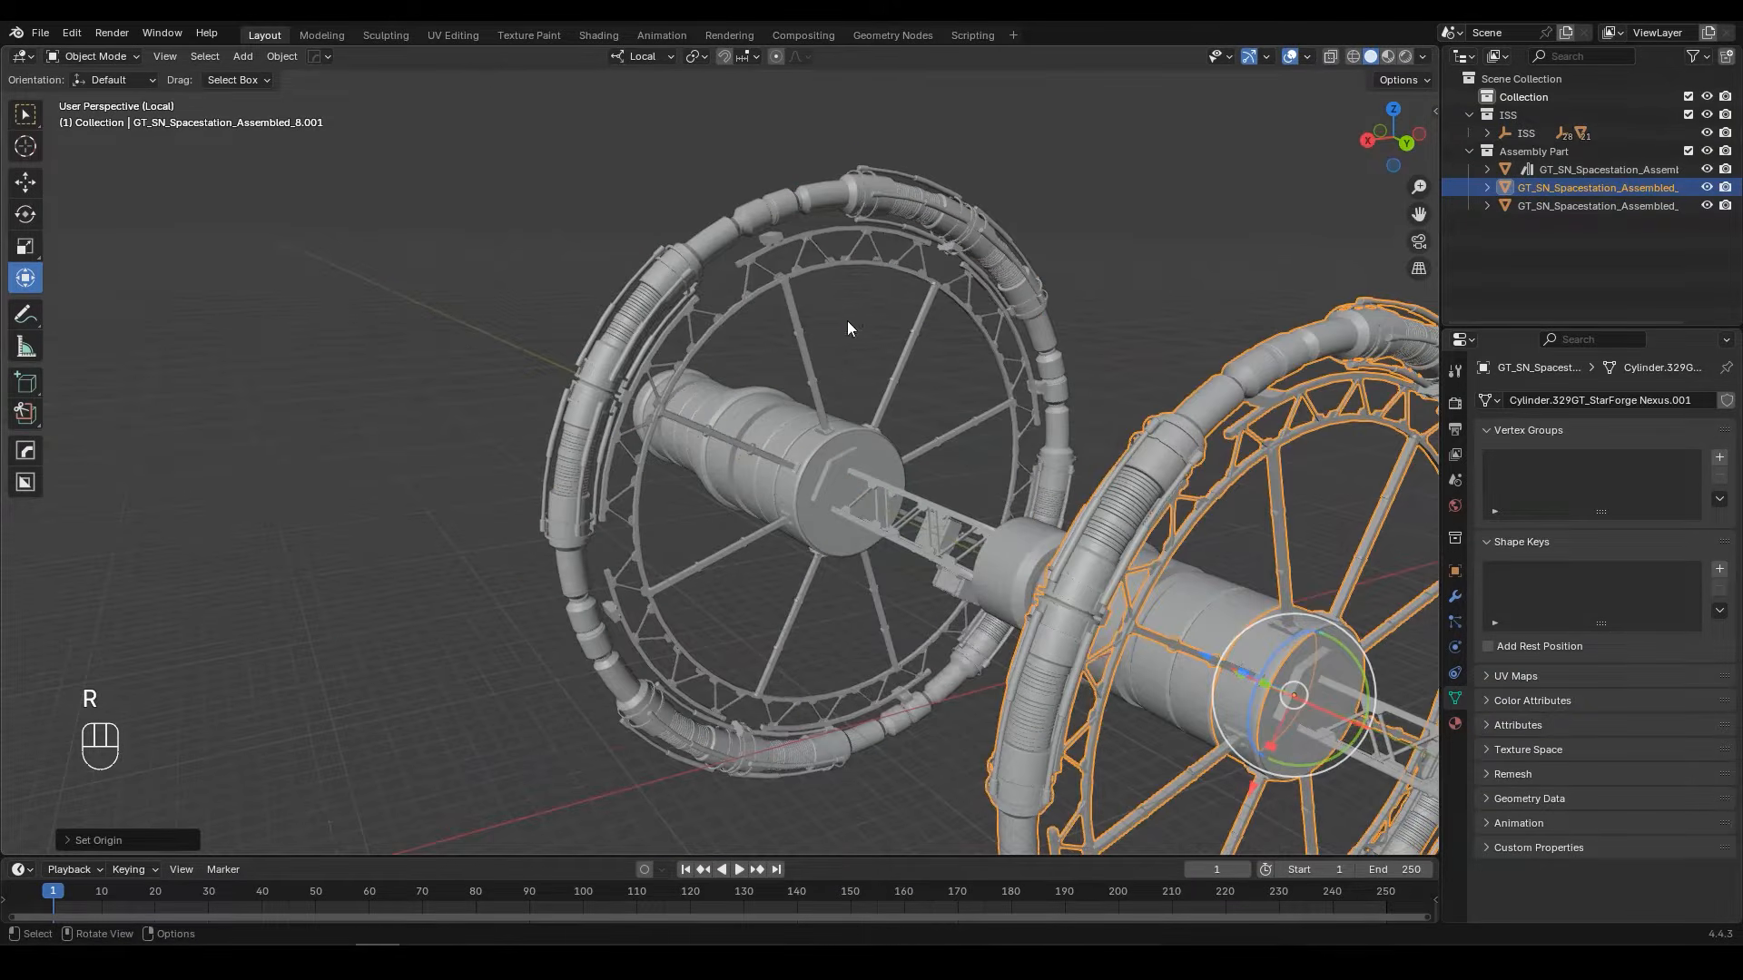
Step: Set the larger ring's origin to its geometry
click(814, 236)
right_click(646, 232)
mouse_move(646, 231)
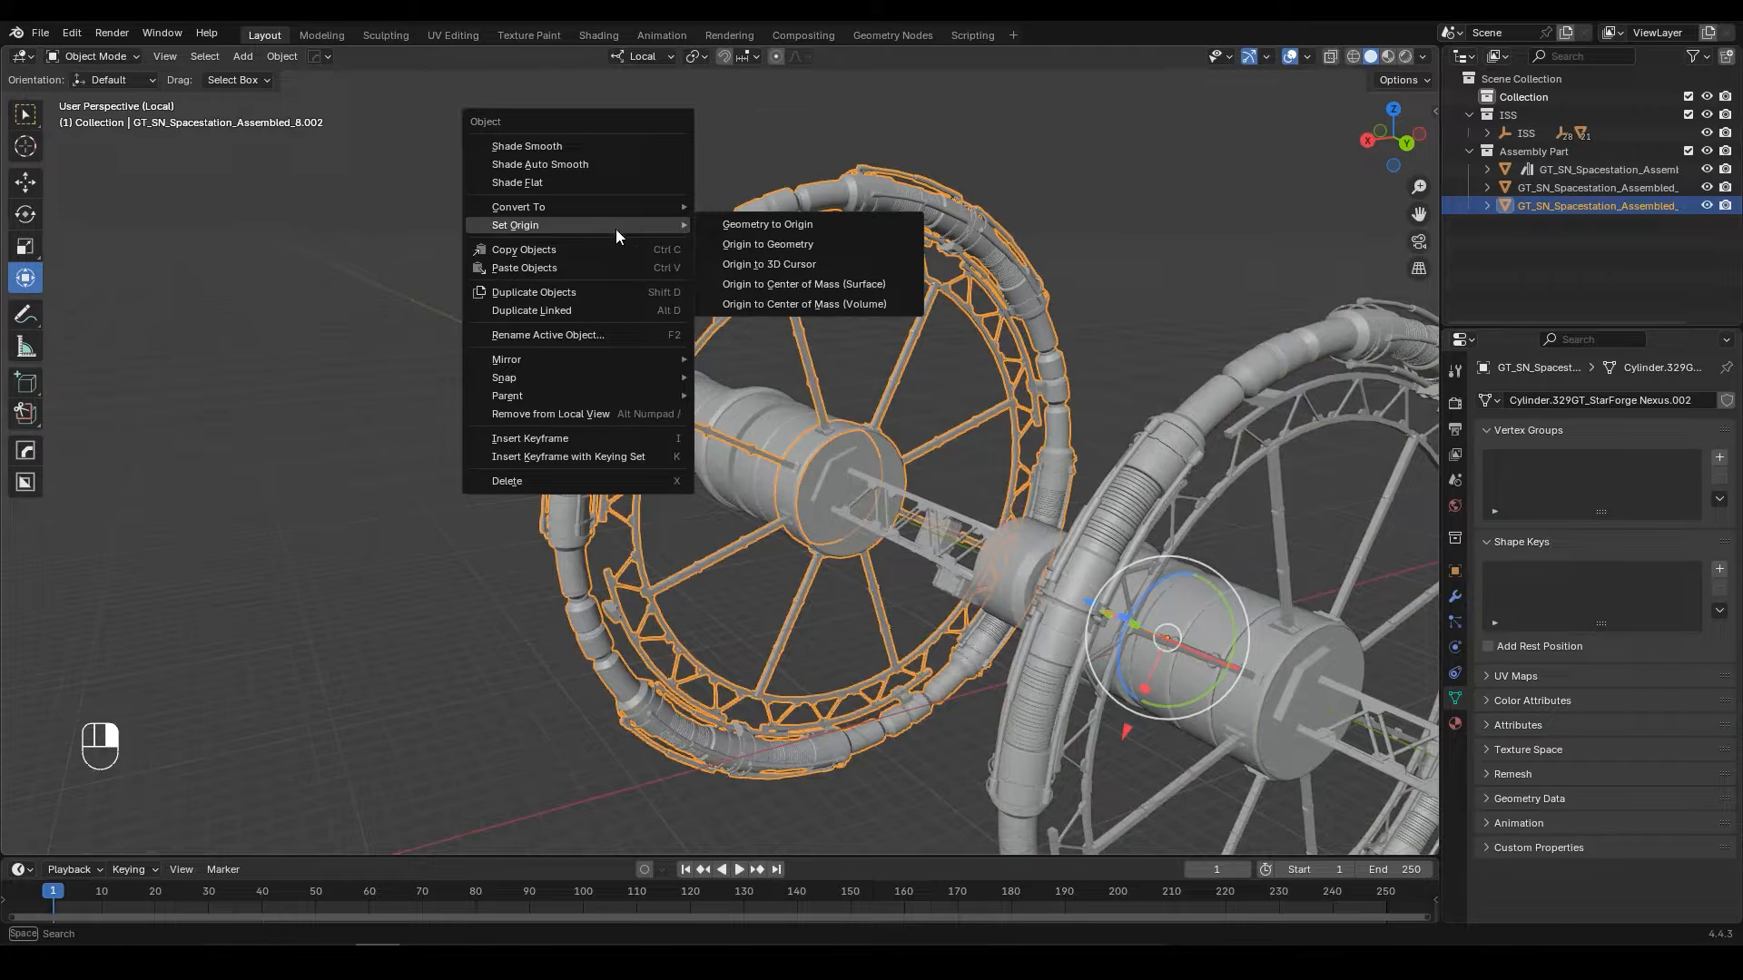
click(770, 245)
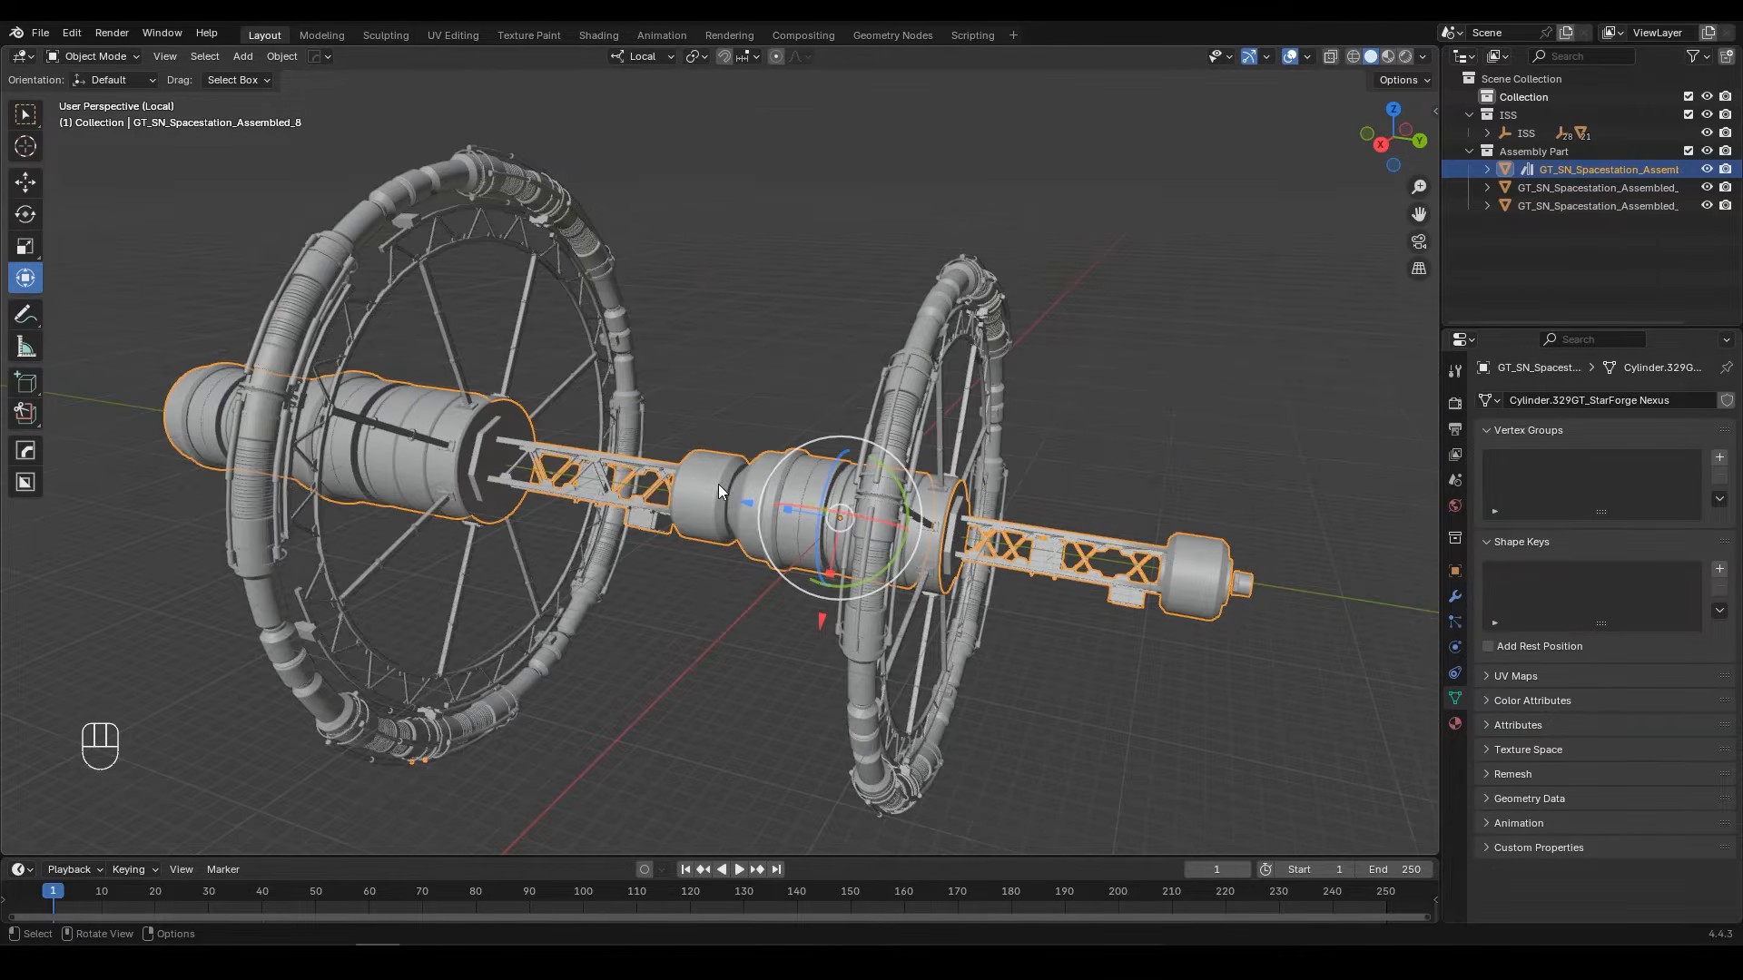
Step: Rename the central body object as Assembly Part
key(F2)
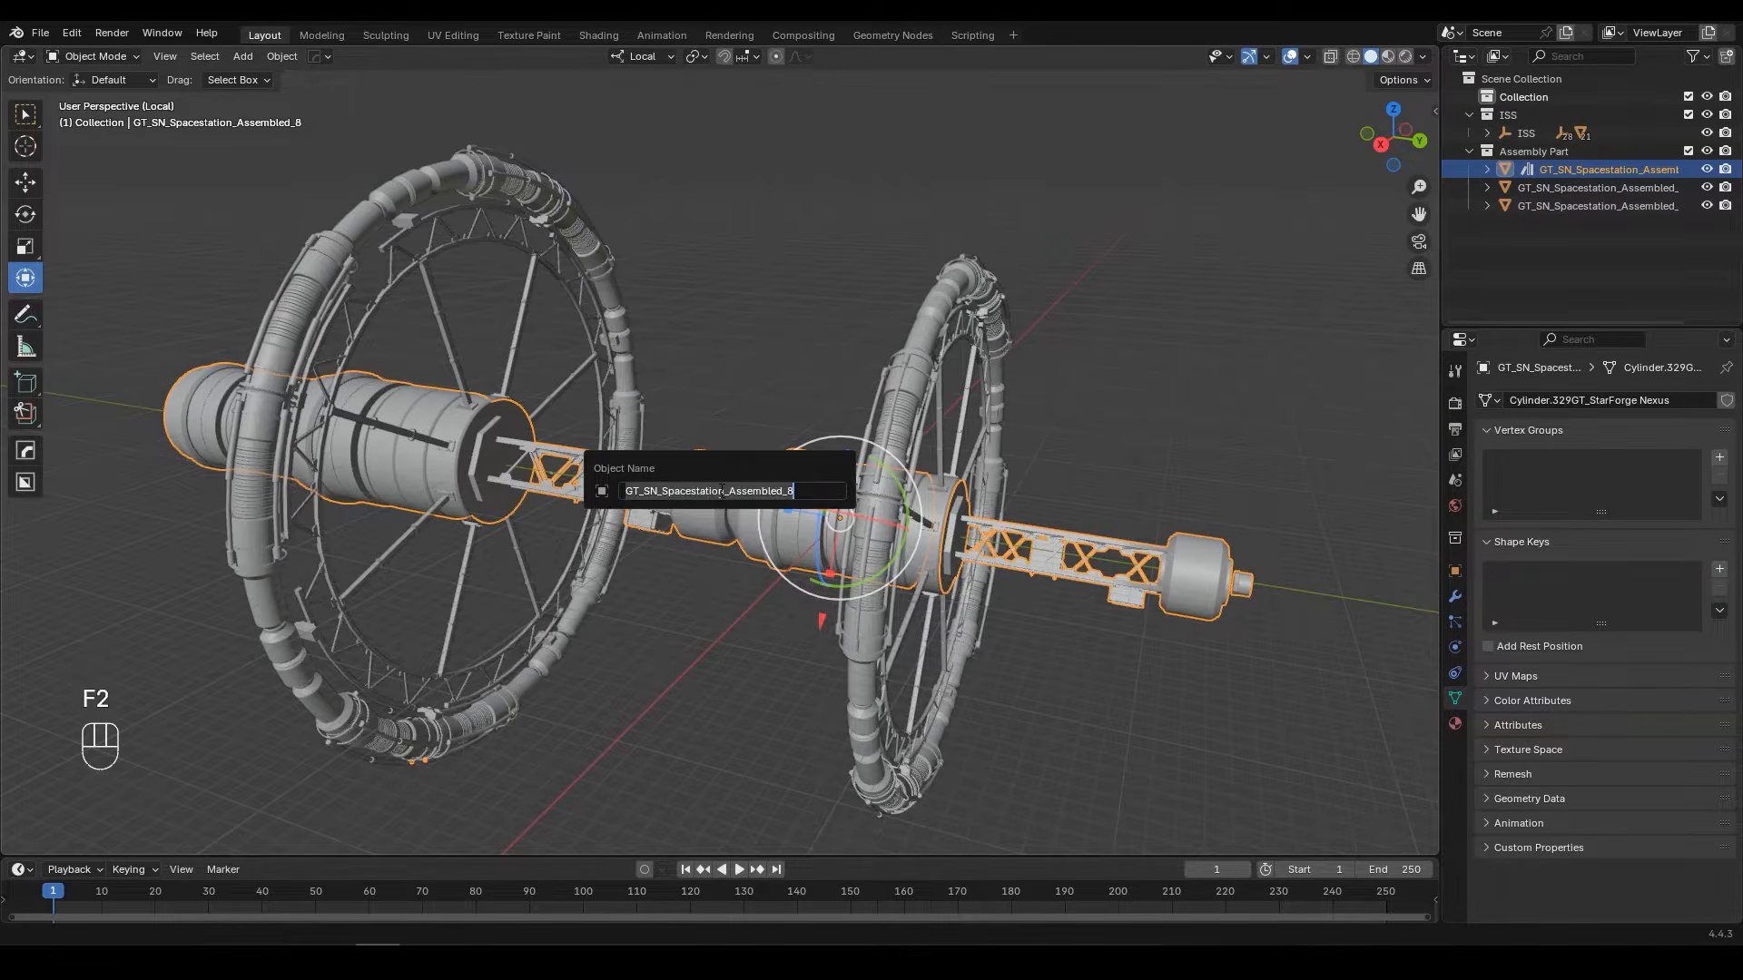
key(BackSpace)
text(Assemb)
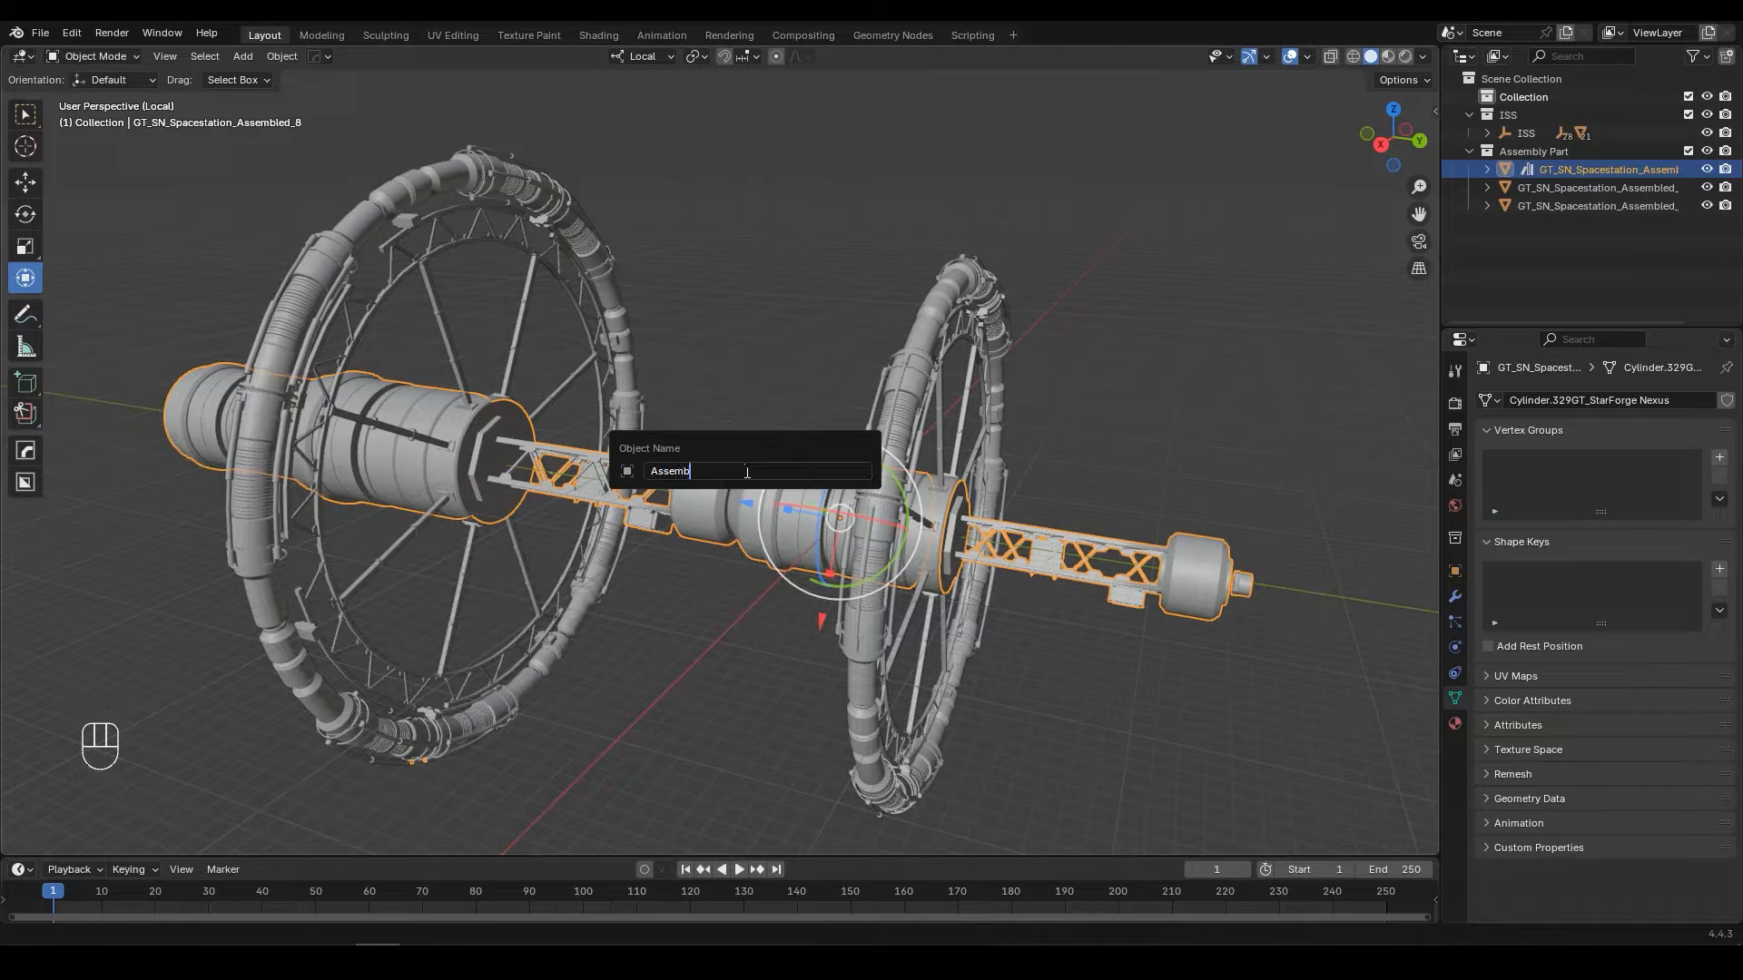
text(ly Part)
key(ctrl+z)
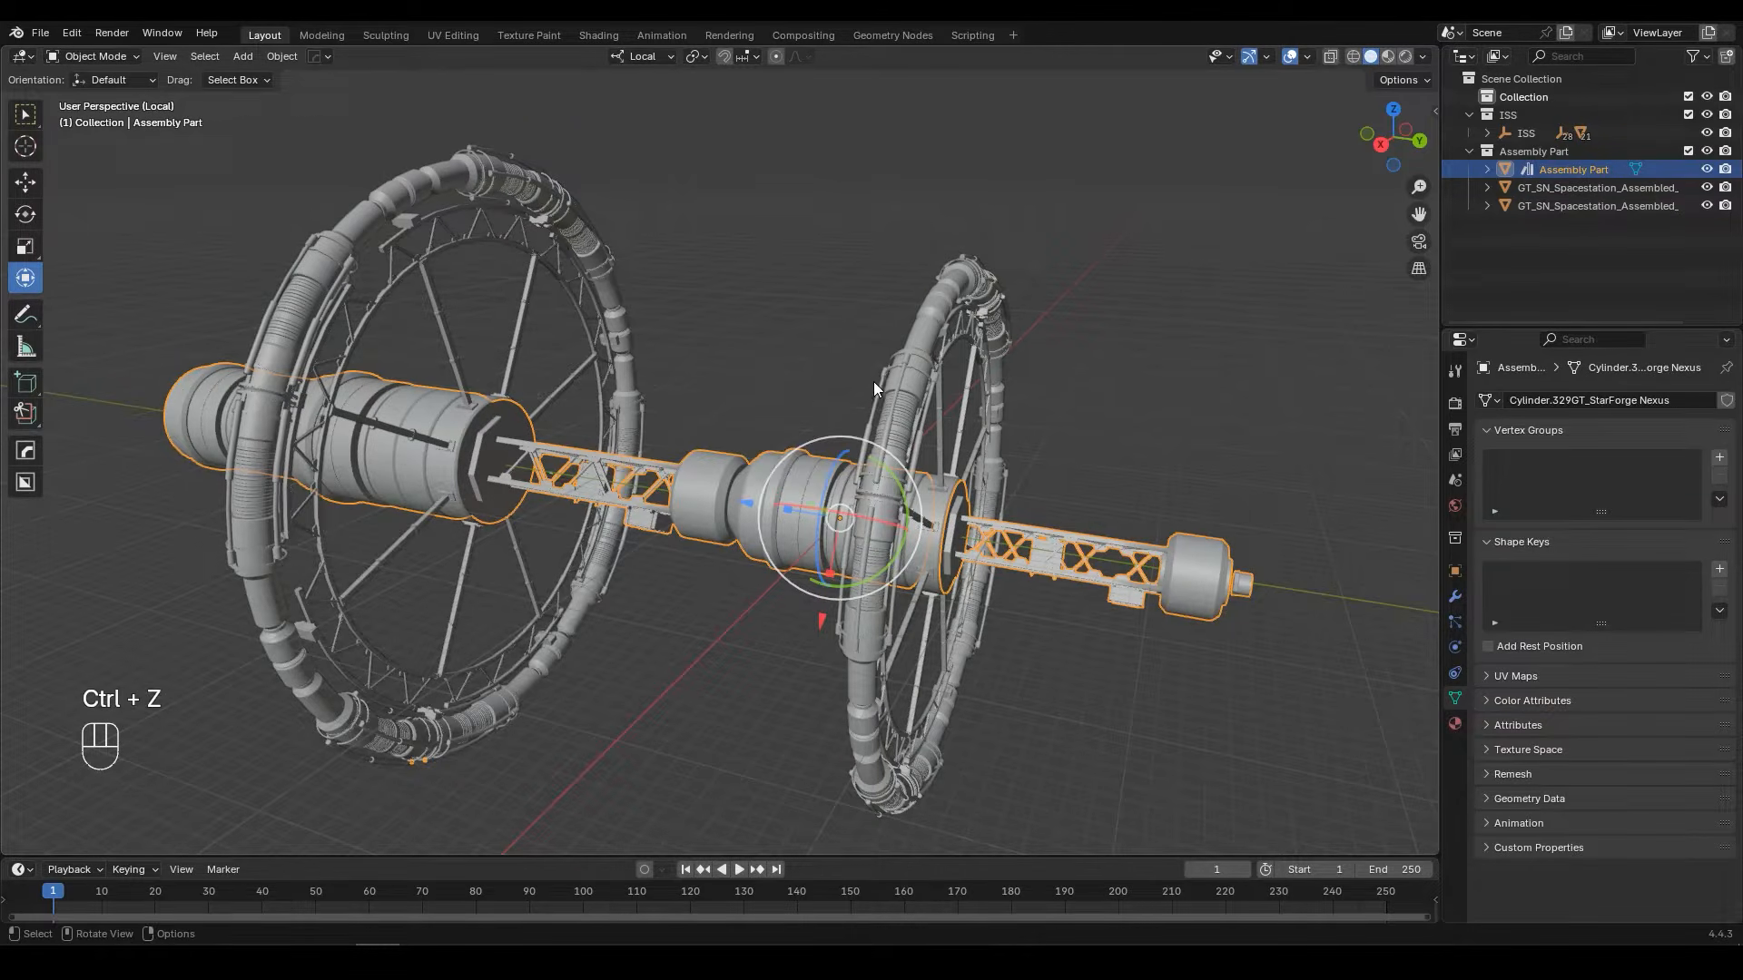
Step: Rename the smaller ring as Rotator 1
click(928, 365)
key(F2)
text(Rot)
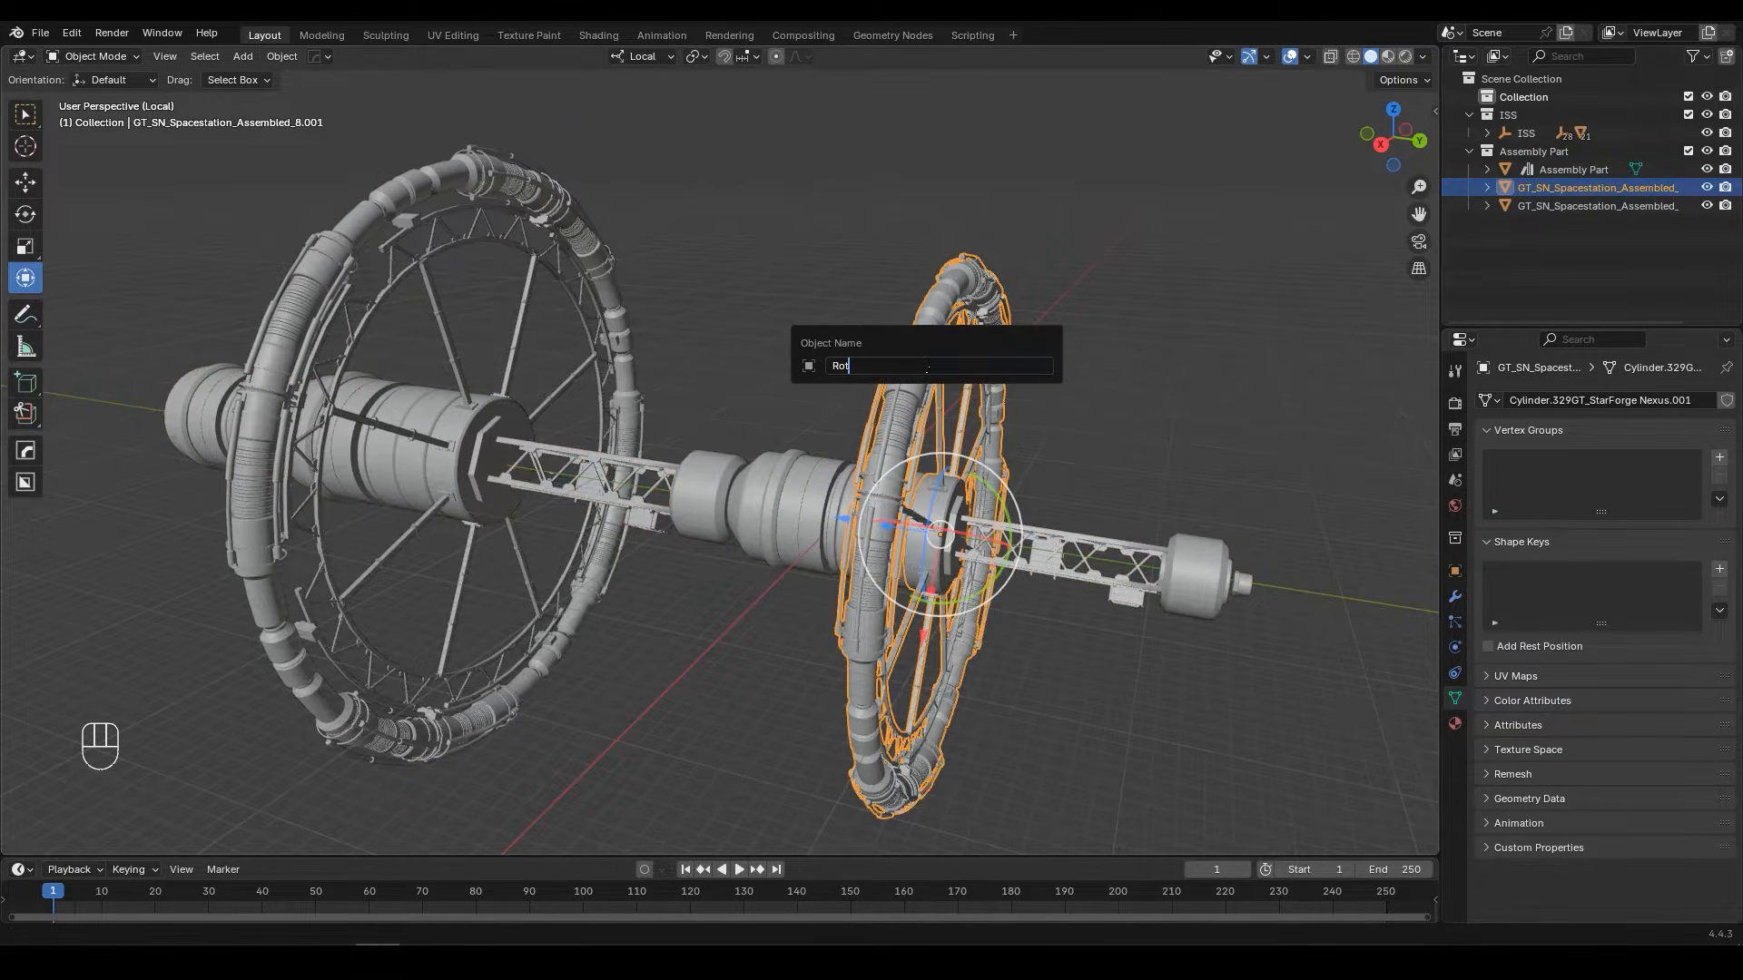
text(ator 1)
key(Return)
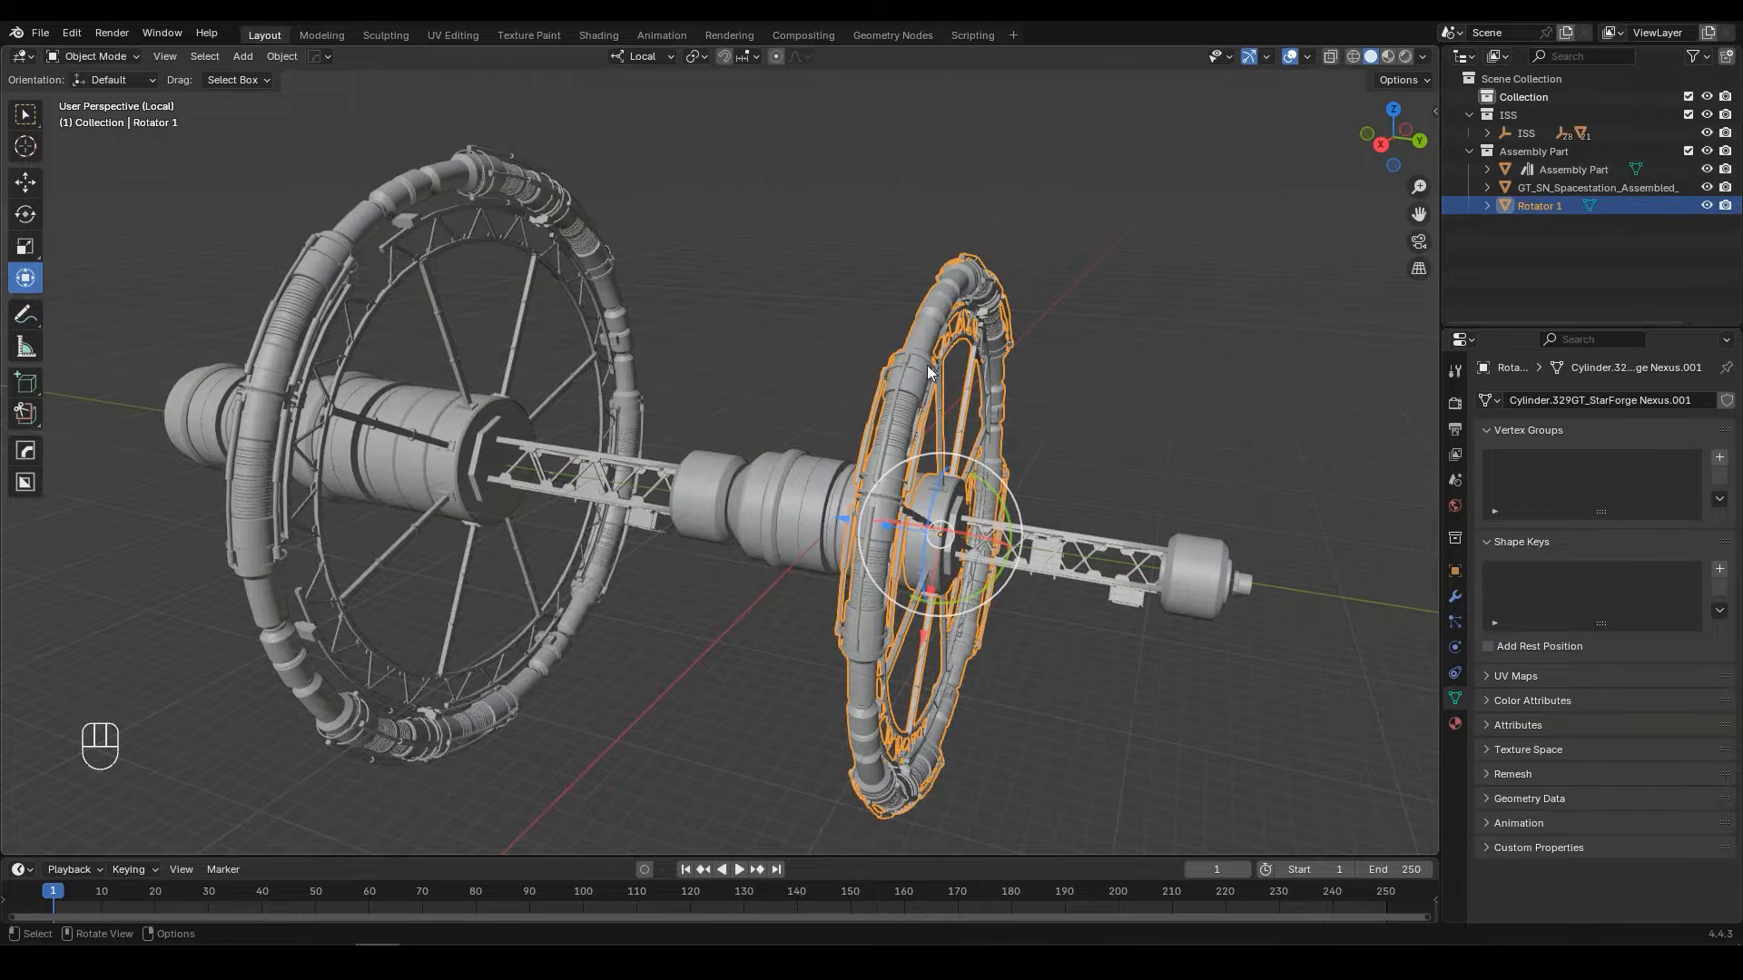
Step: Rename the larger ring as Rotator 2
click(585, 225)
key(F2)
text(Rotator 2)
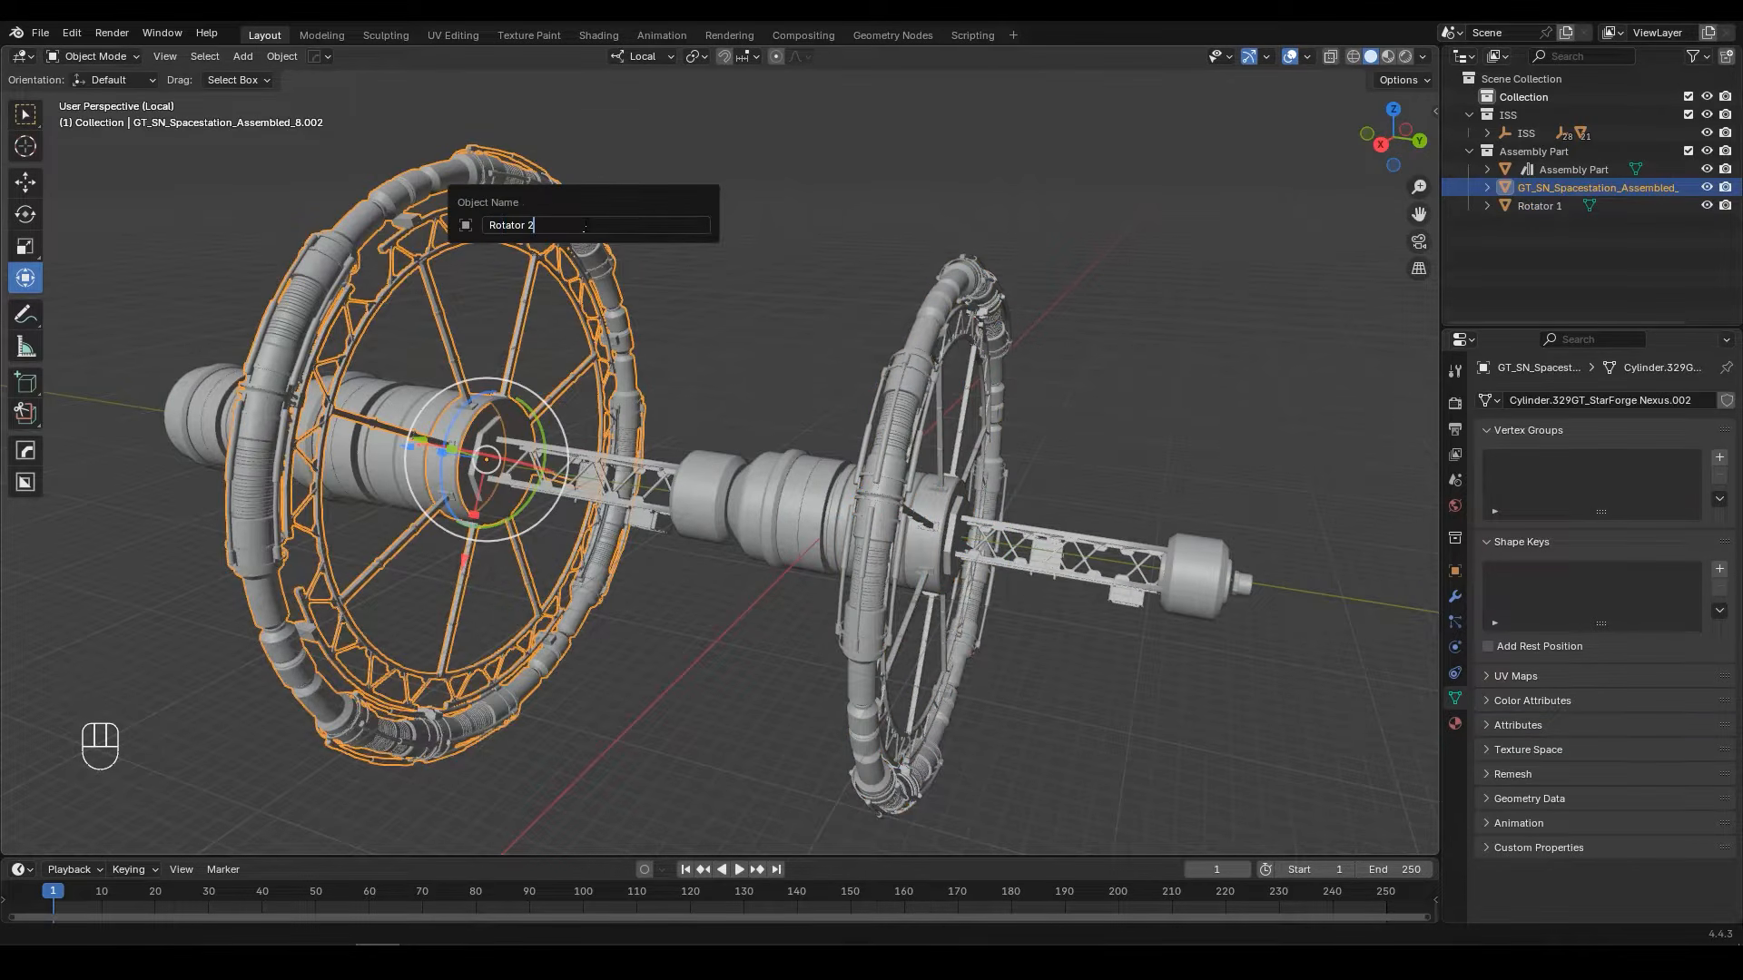
key(Return)
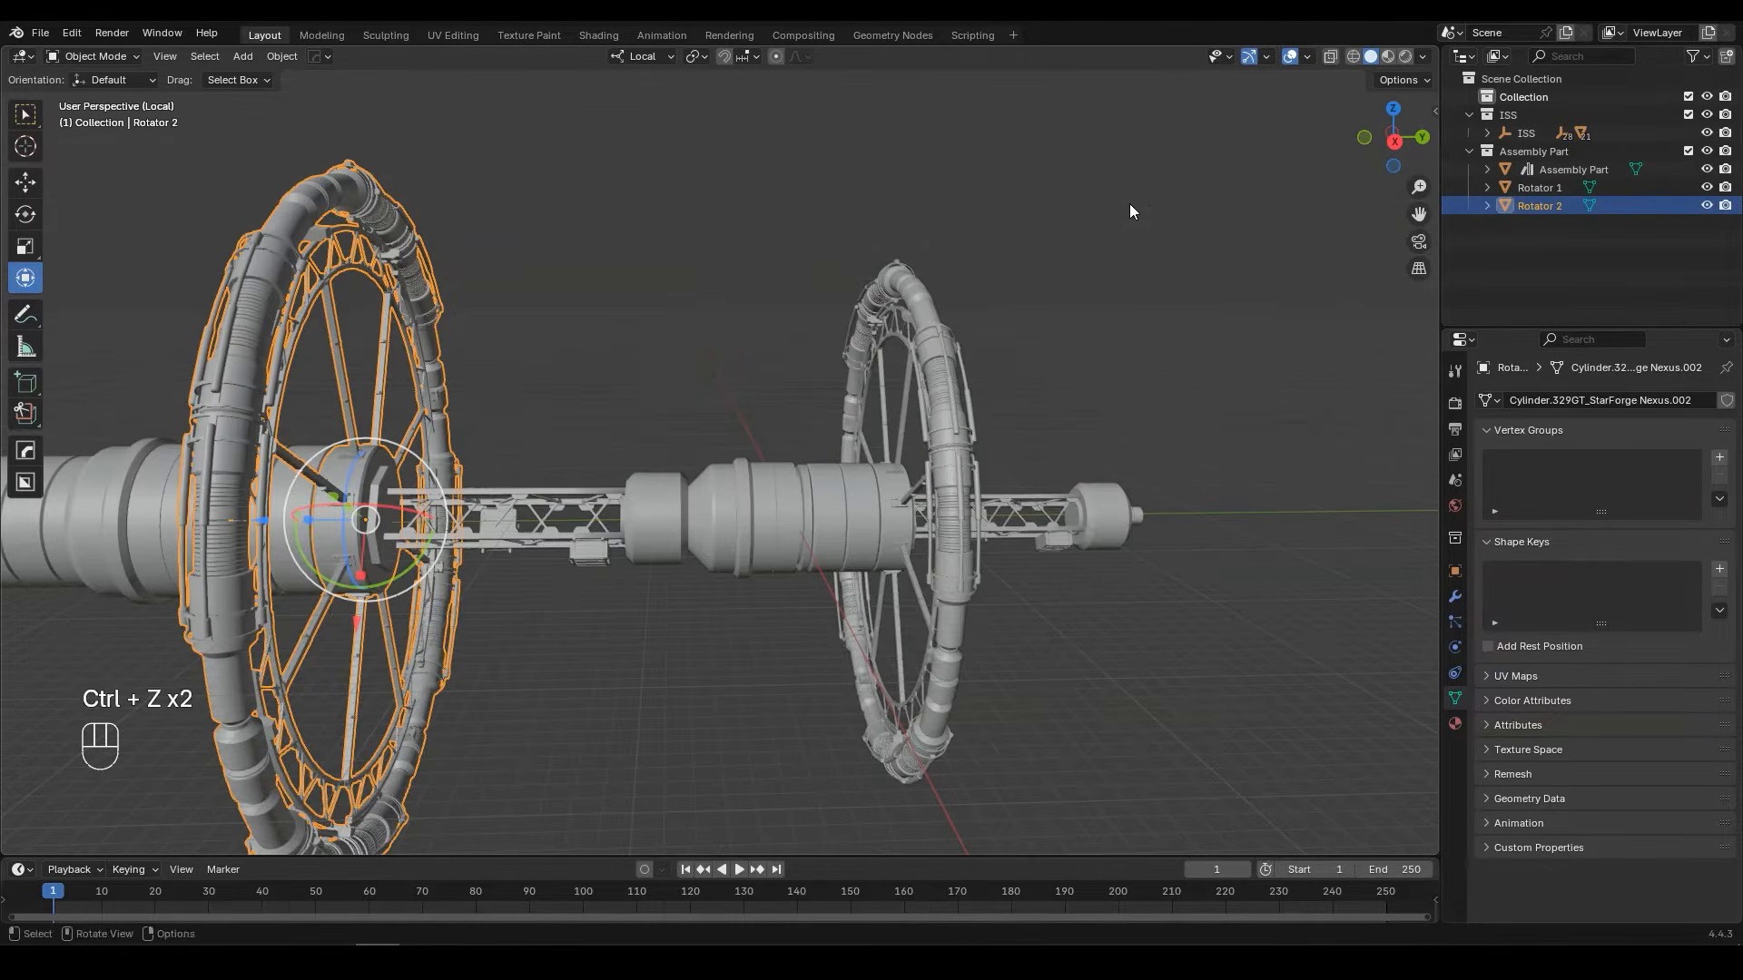
Step: Select both rotators with Assembly Part as the active object, and parent them to it with the Object option
drag(1131, 200, 351, 320)
shift+click(750, 492)
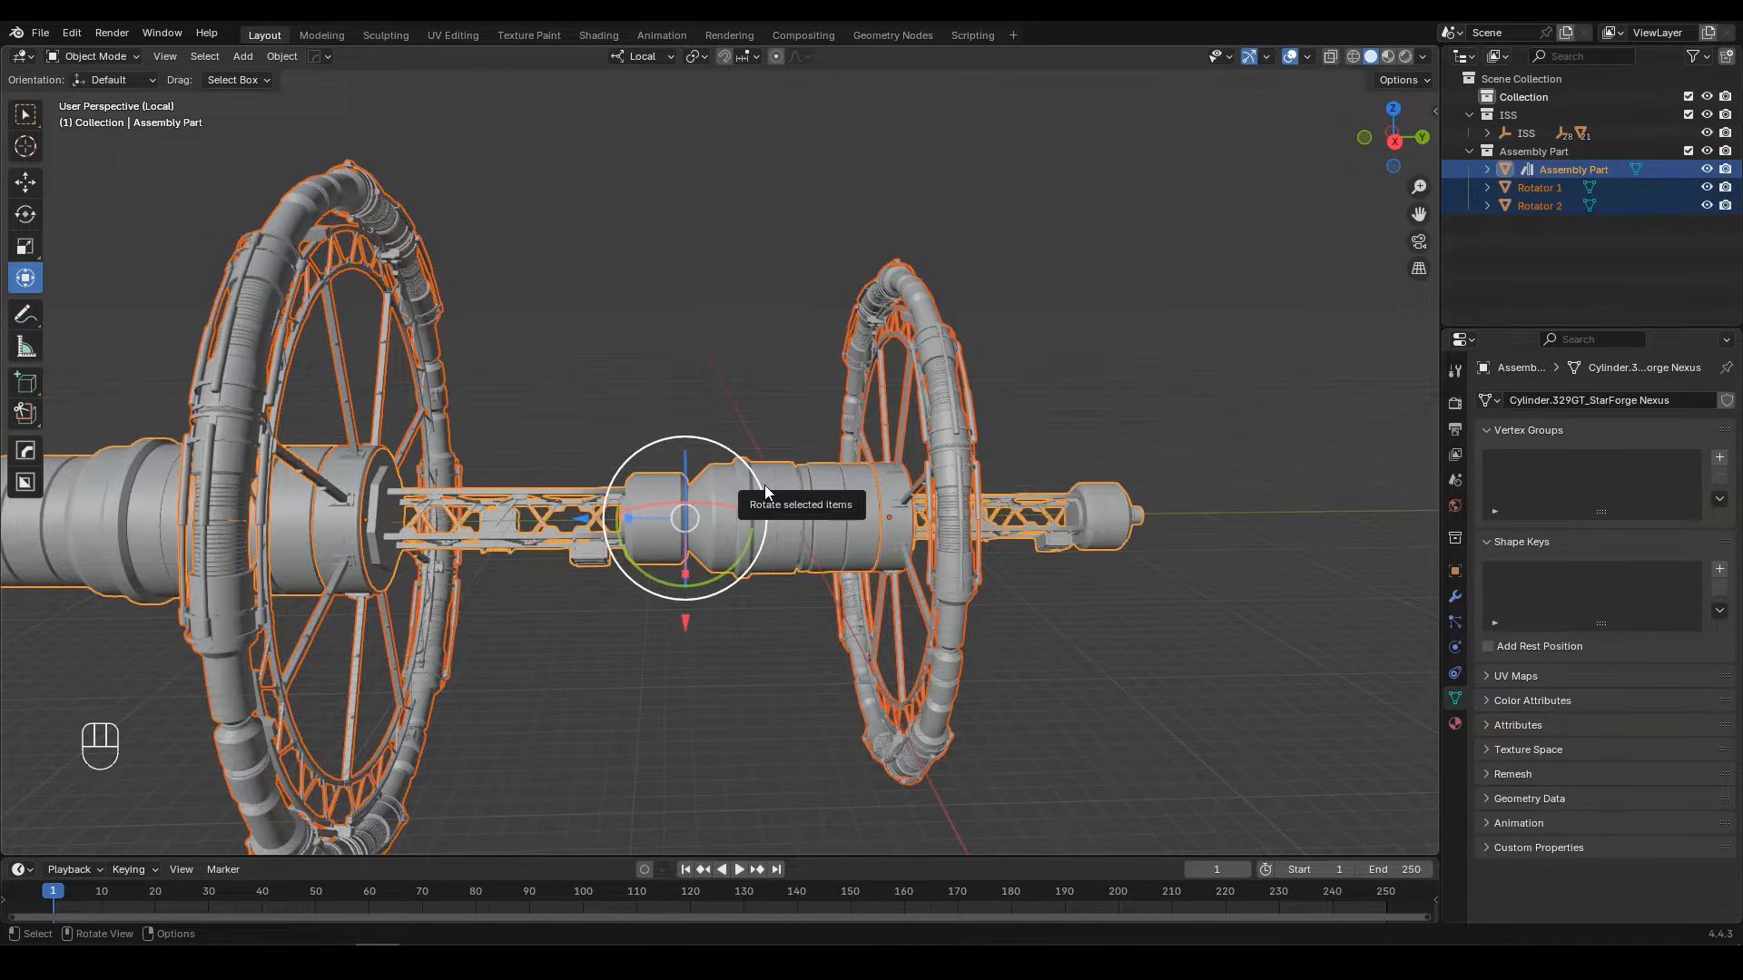
key(ctrl+p)
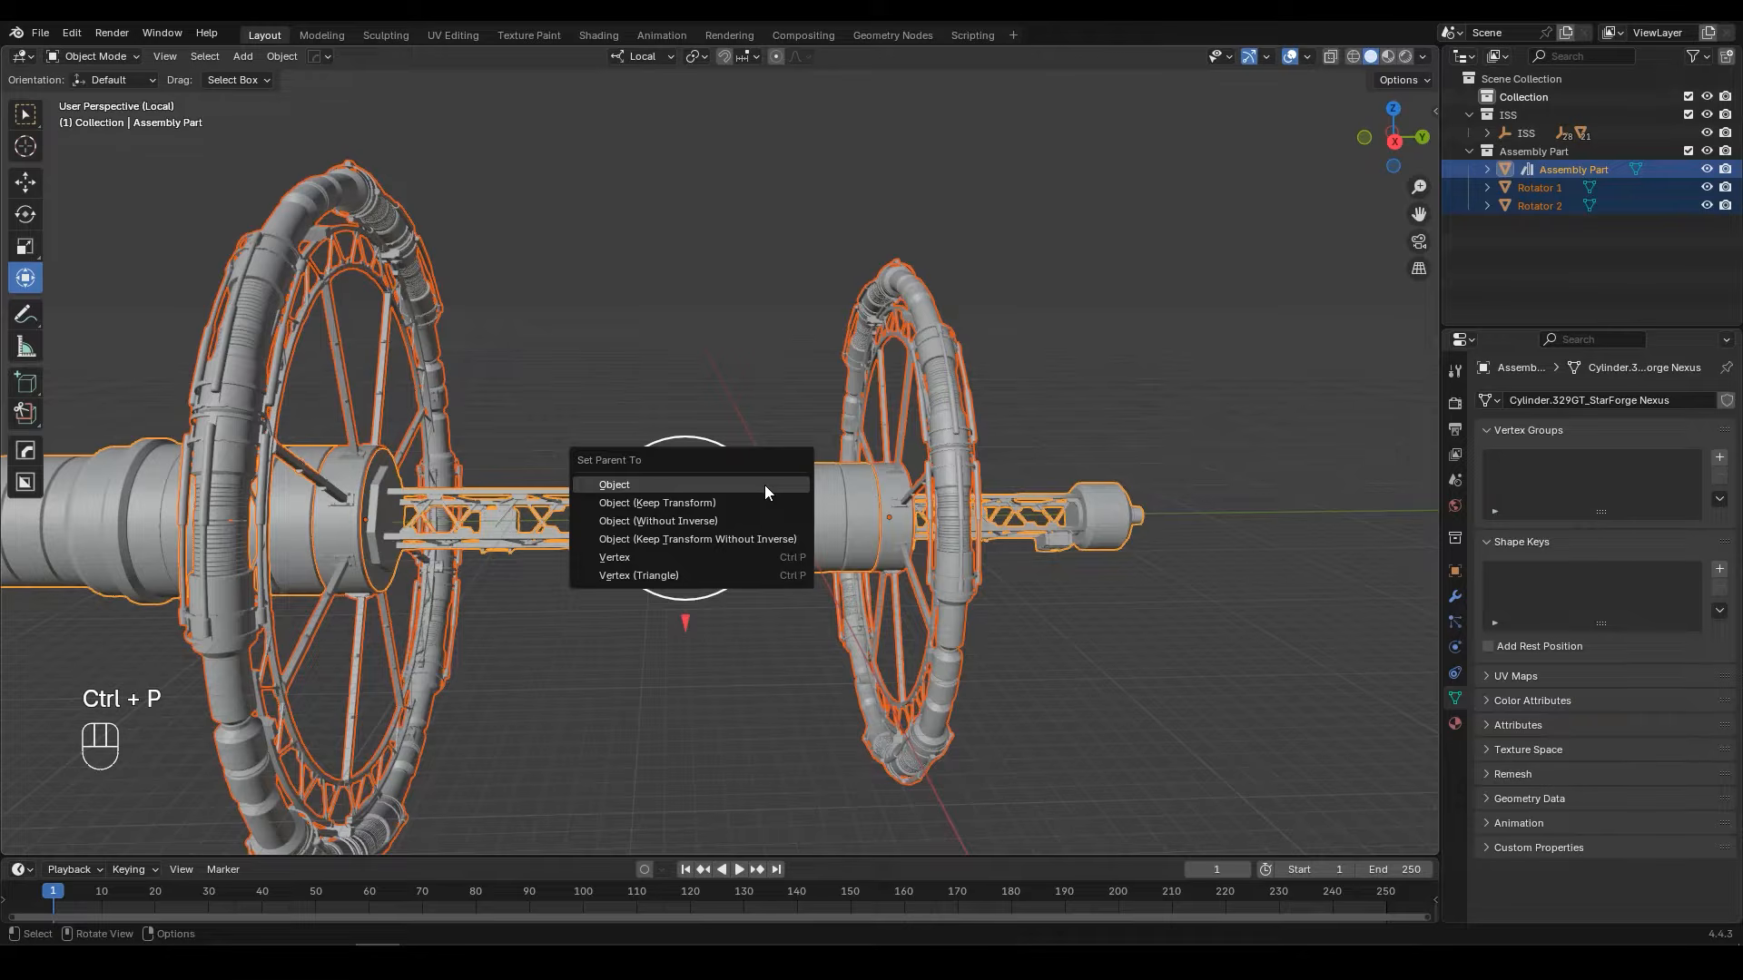
click(726, 498)
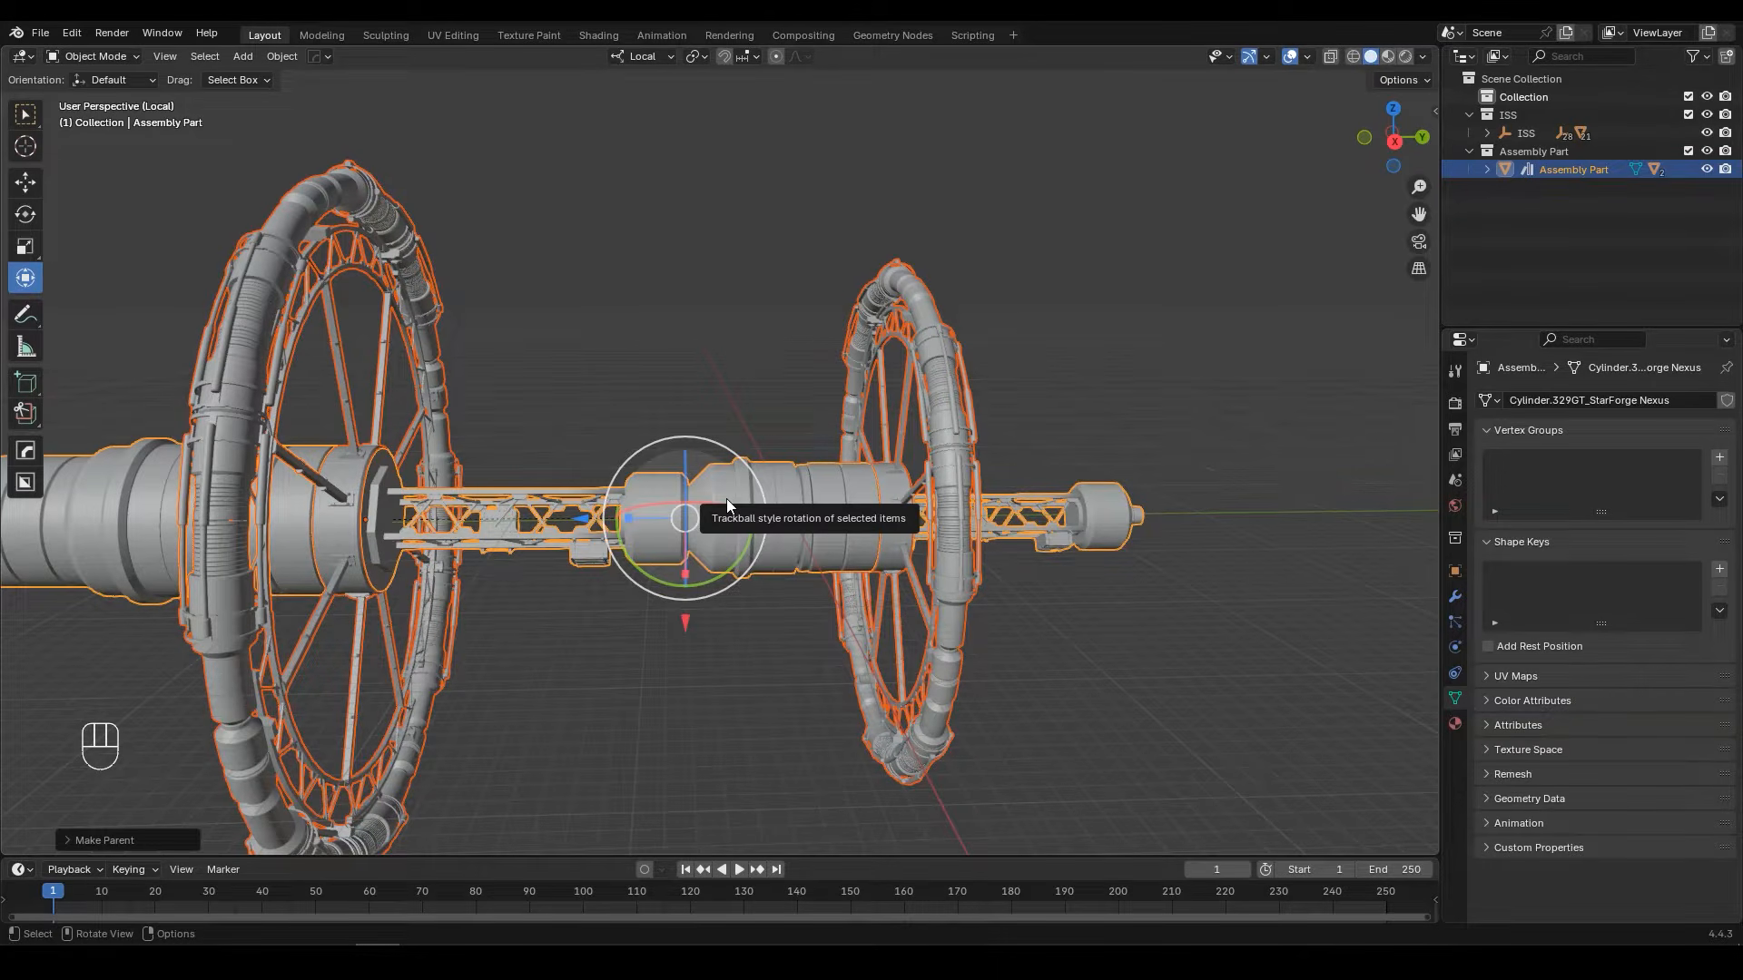
Step: Test the parenting by moving Assembly Part, and save the file
click(769, 471)
key(g)
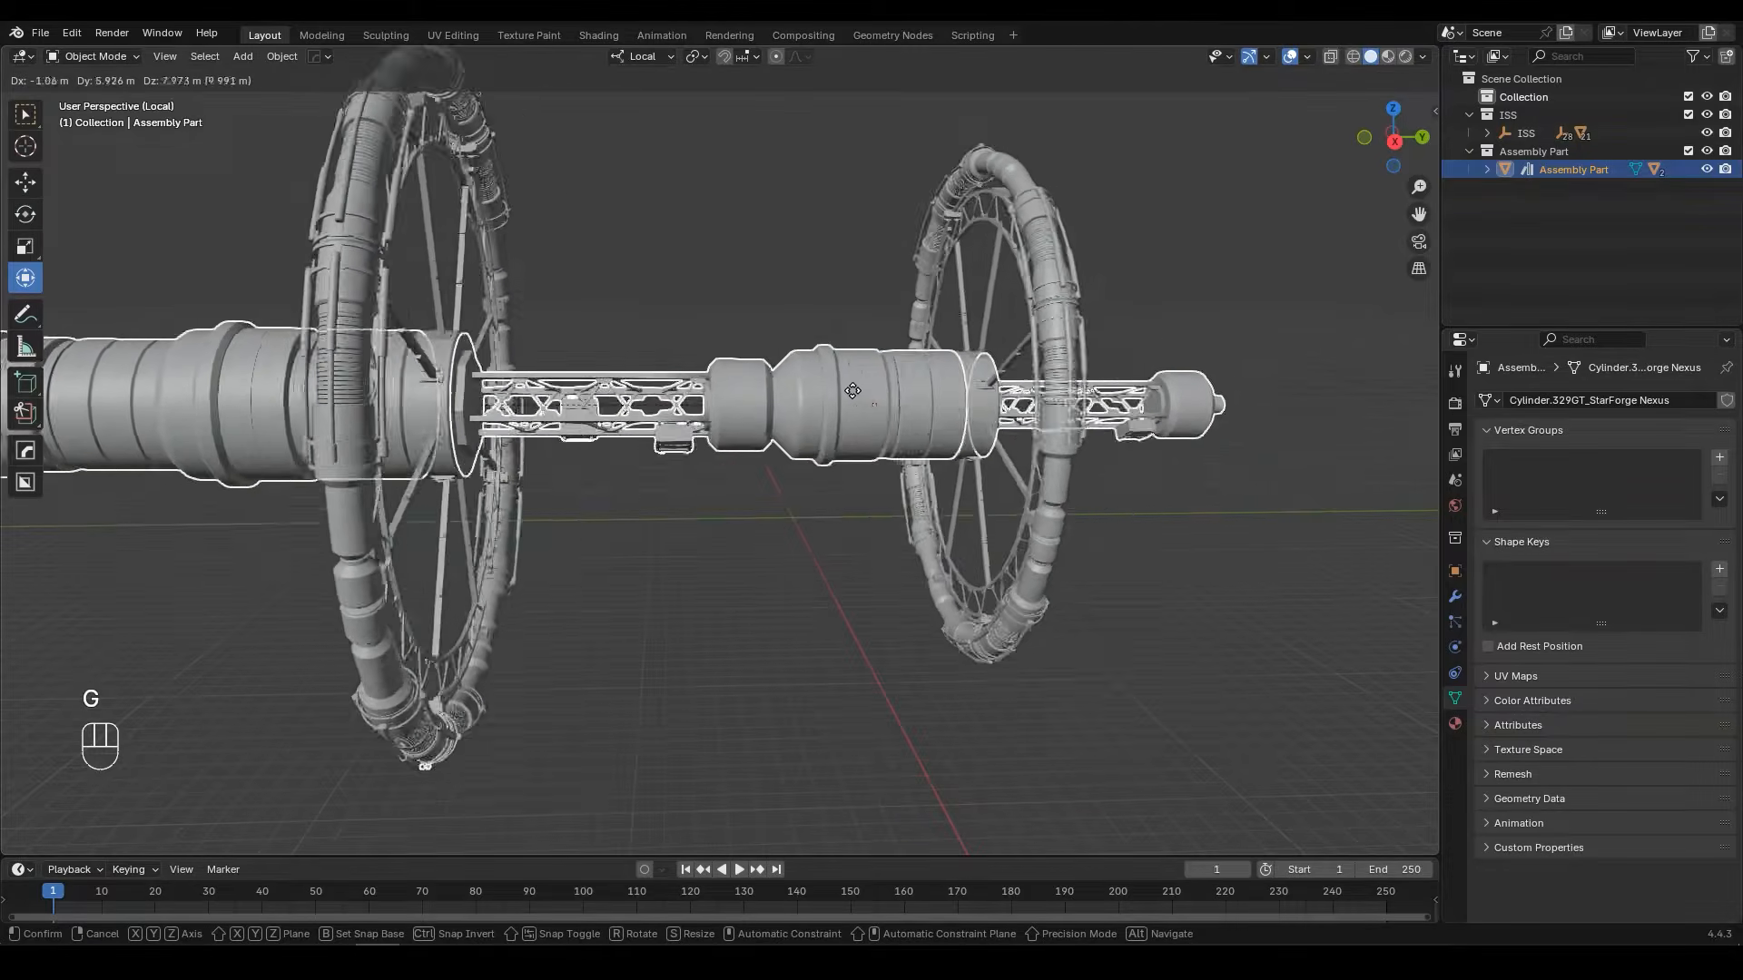
click(896, 397)
key(ctrl+s)
Step: Inspect Rotator 1, and leave the isolated view to show the assembly together with the ISS
middle_drag(928, 358, 971, 323)
click(890, 320)
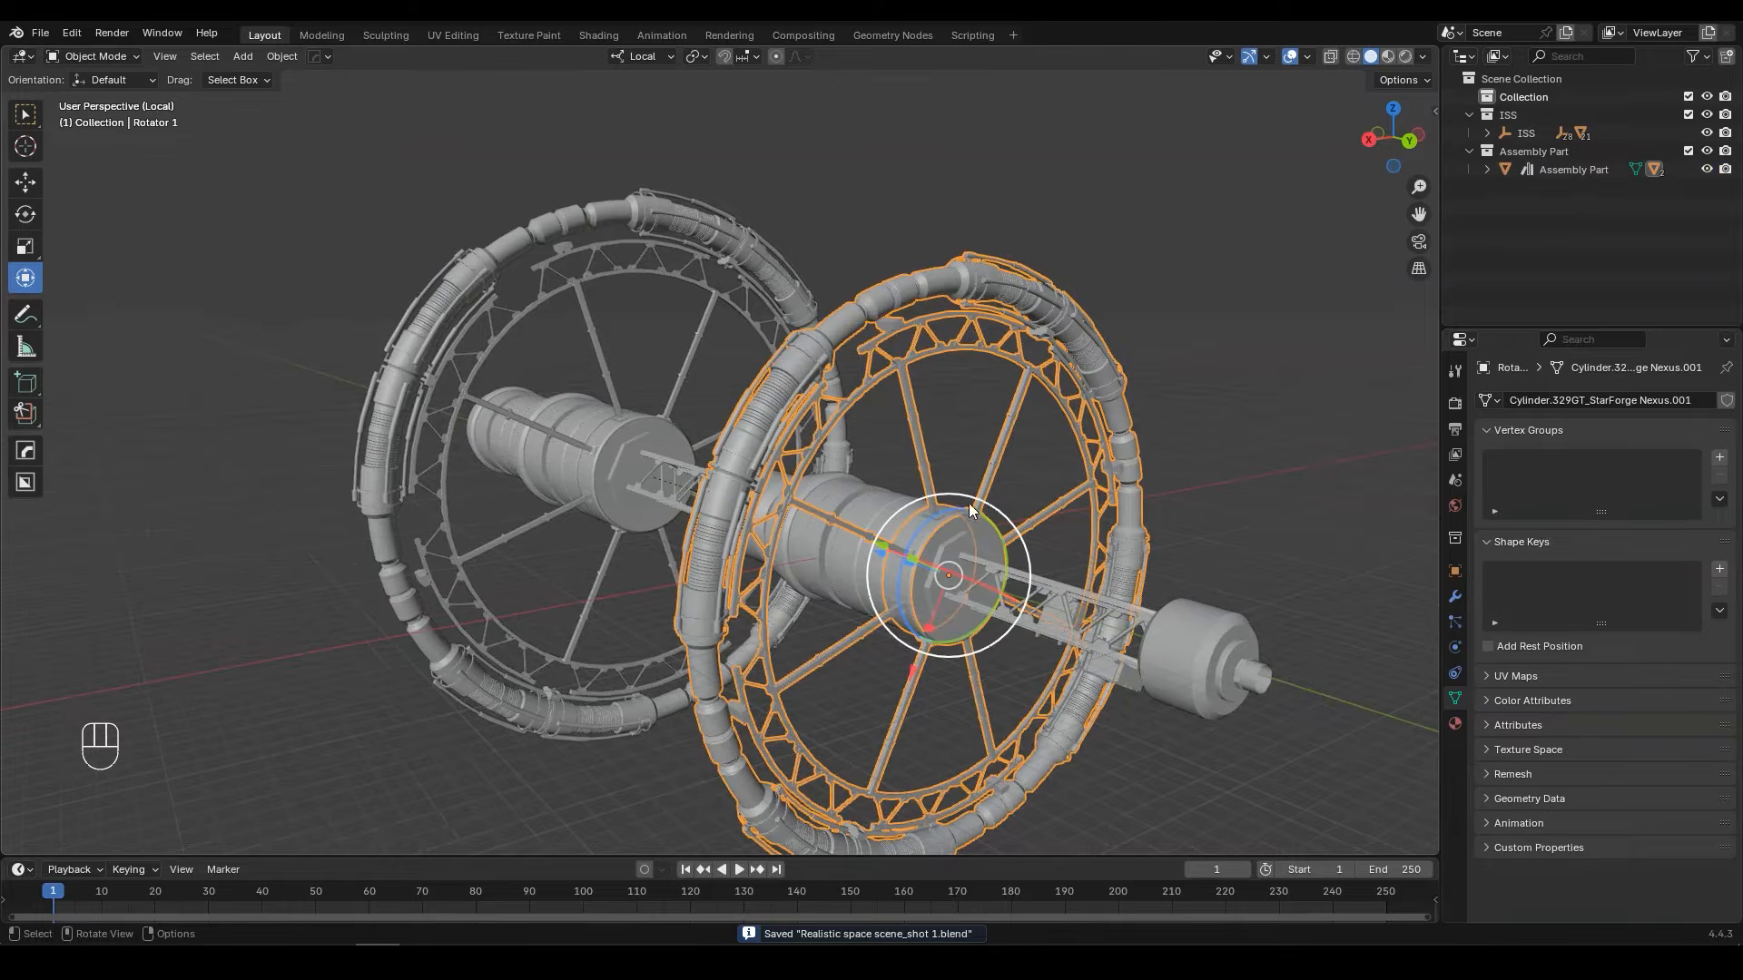
drag(934, 515, 1098, 497)
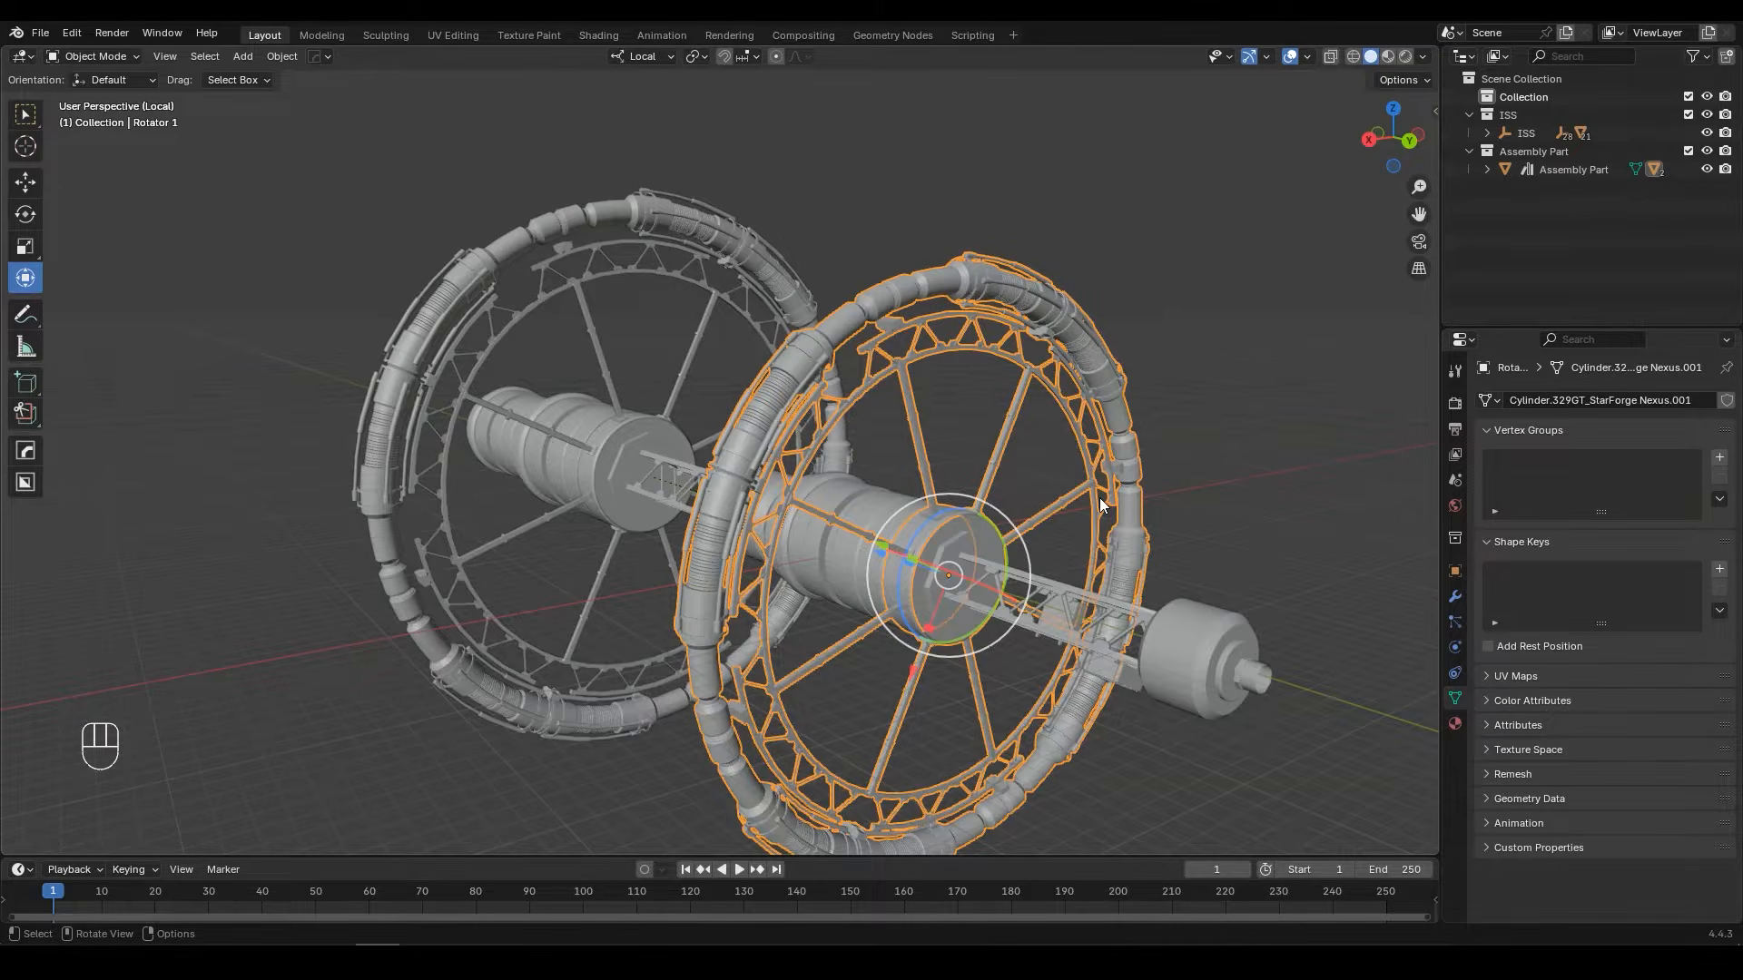
key(KP_Divide)
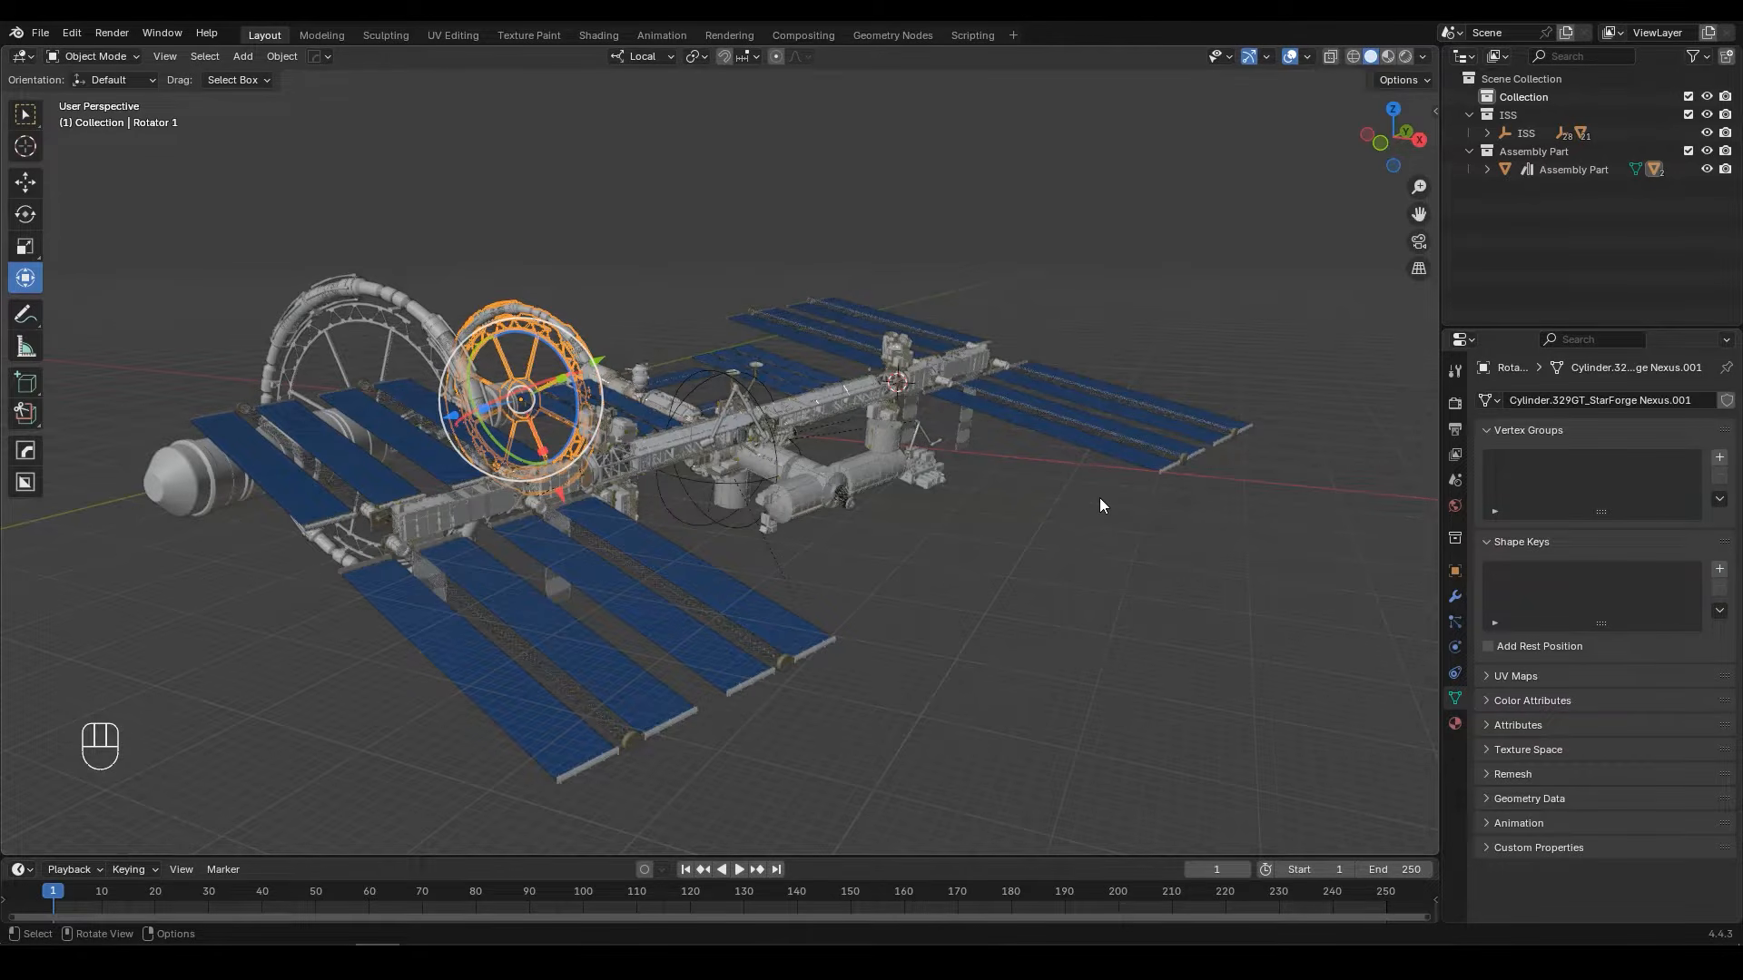
scroll(722, 521, up, 3)
middle_drag(939, 526, 928, 487)
scroll(784, 532, up, 3)
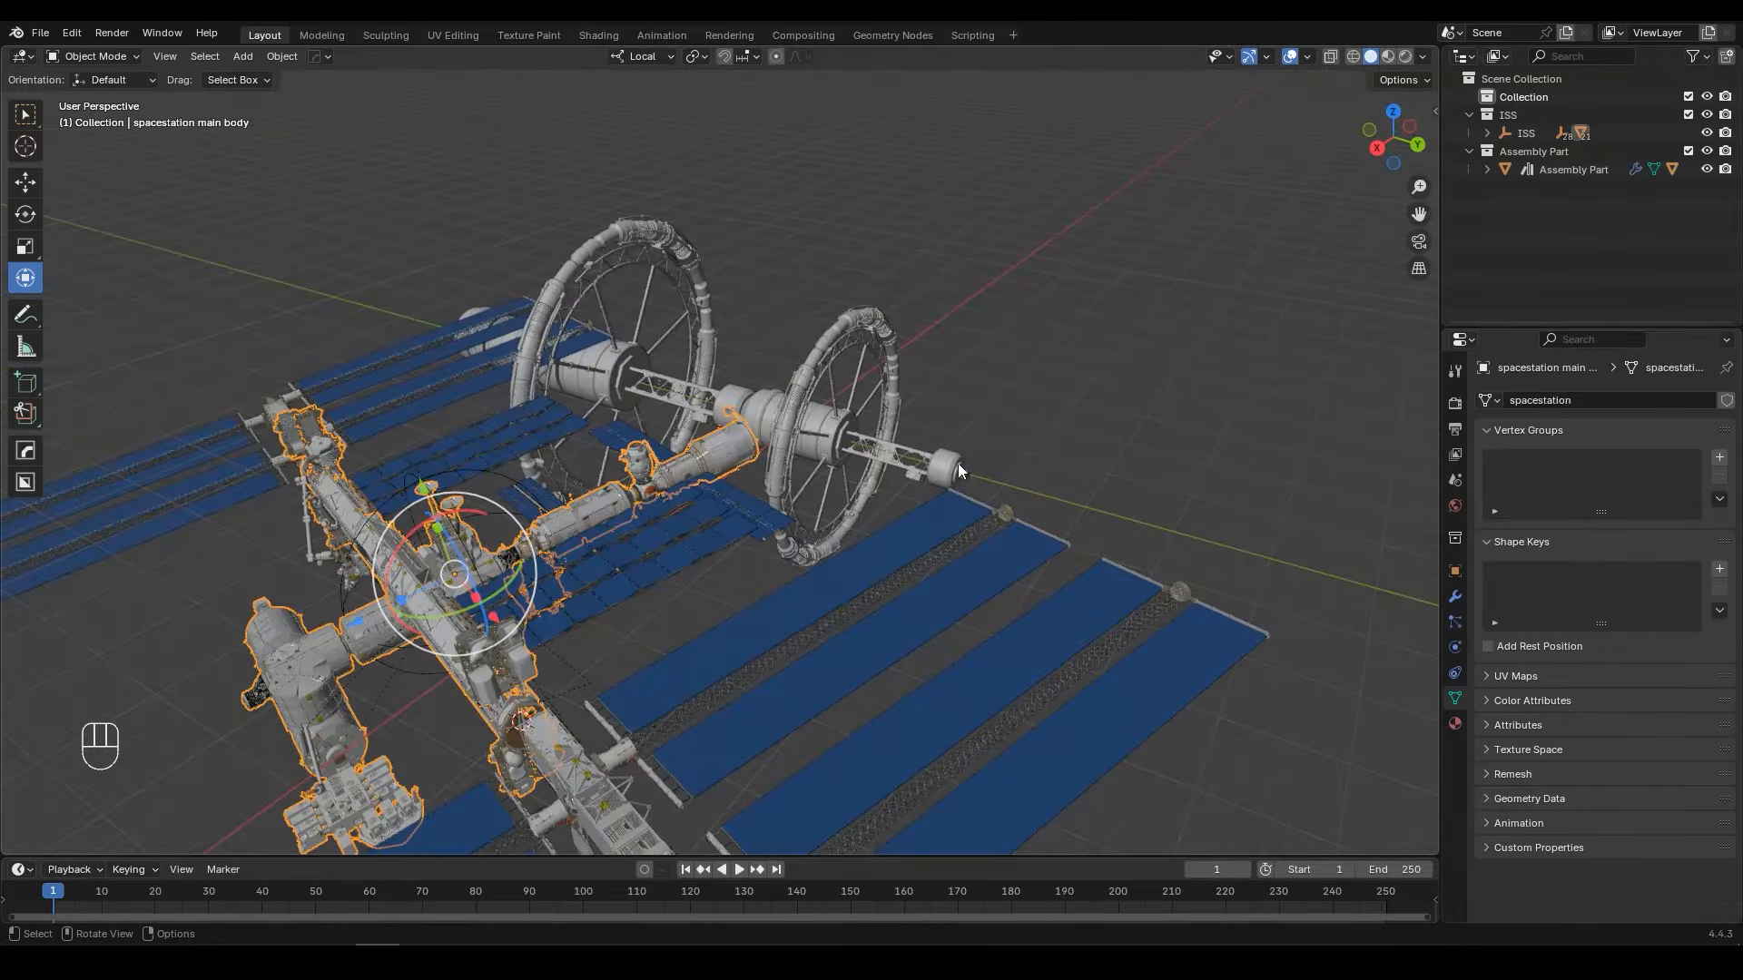
Step: Snap the 3D cursor to the octagonal face at the free end of Assembly Part, beyond the smaller ring
click(953, 459)
scroll(1125, 487, up, 6)
middle_drag(1209, 491, 975, 409)
key(Tab)
scroll(1092, 493, up, 4)
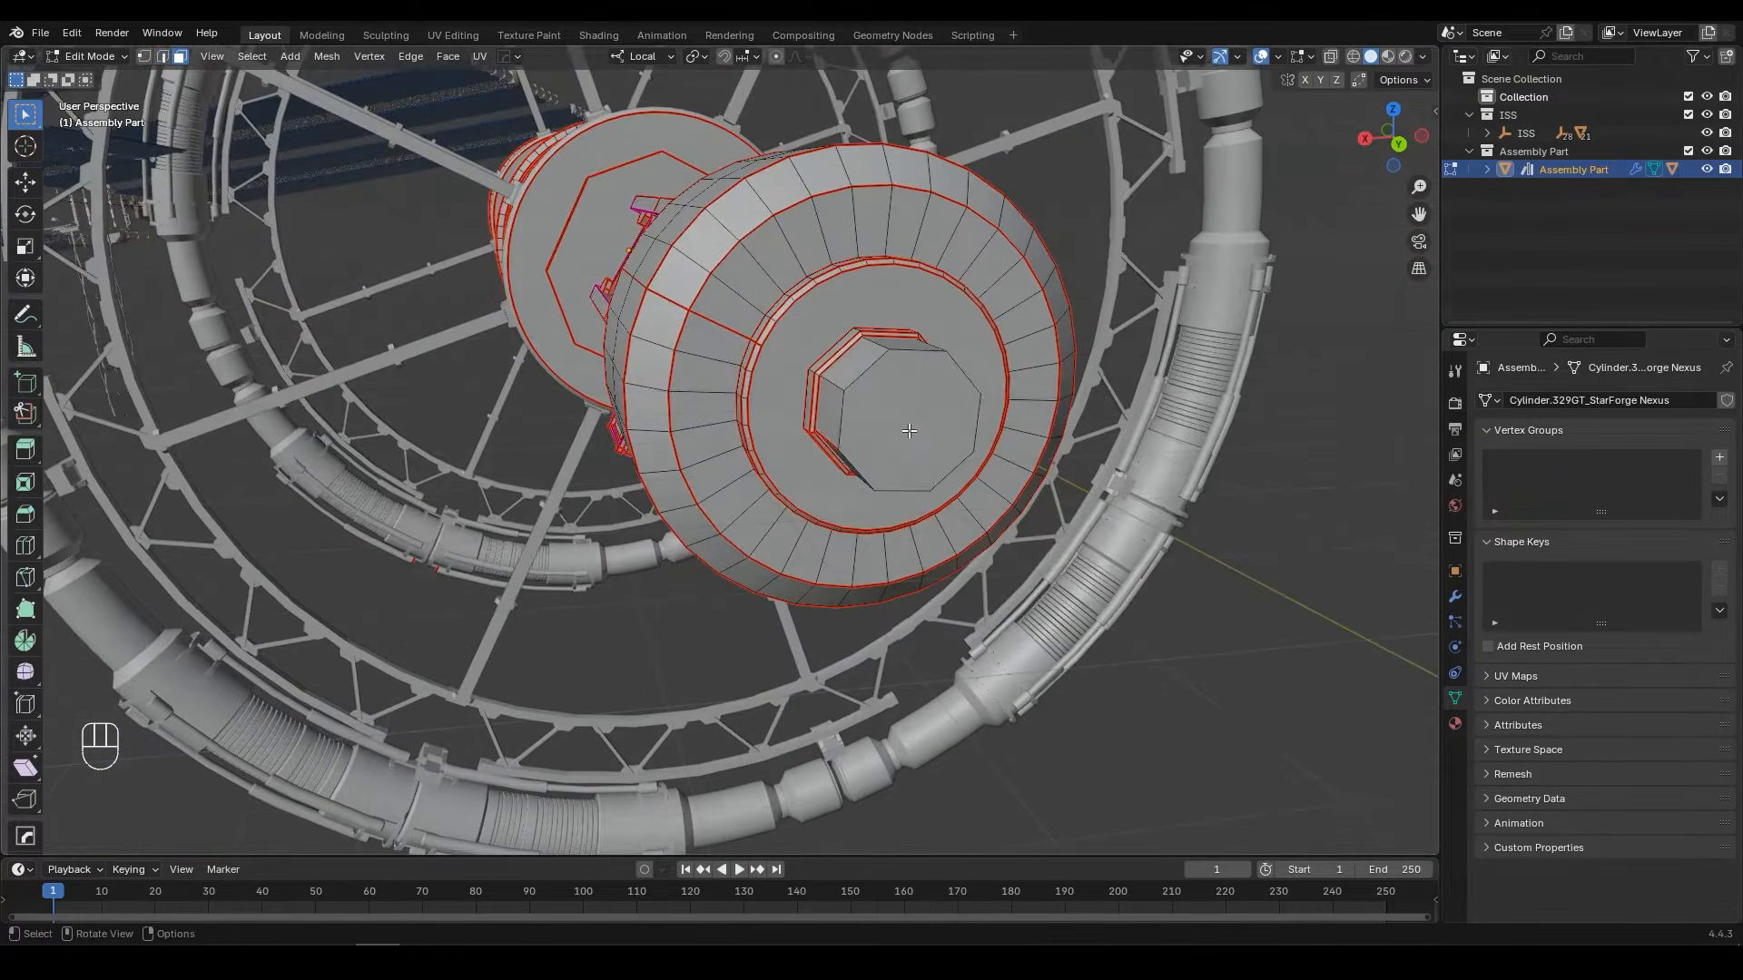
click(910, 431)
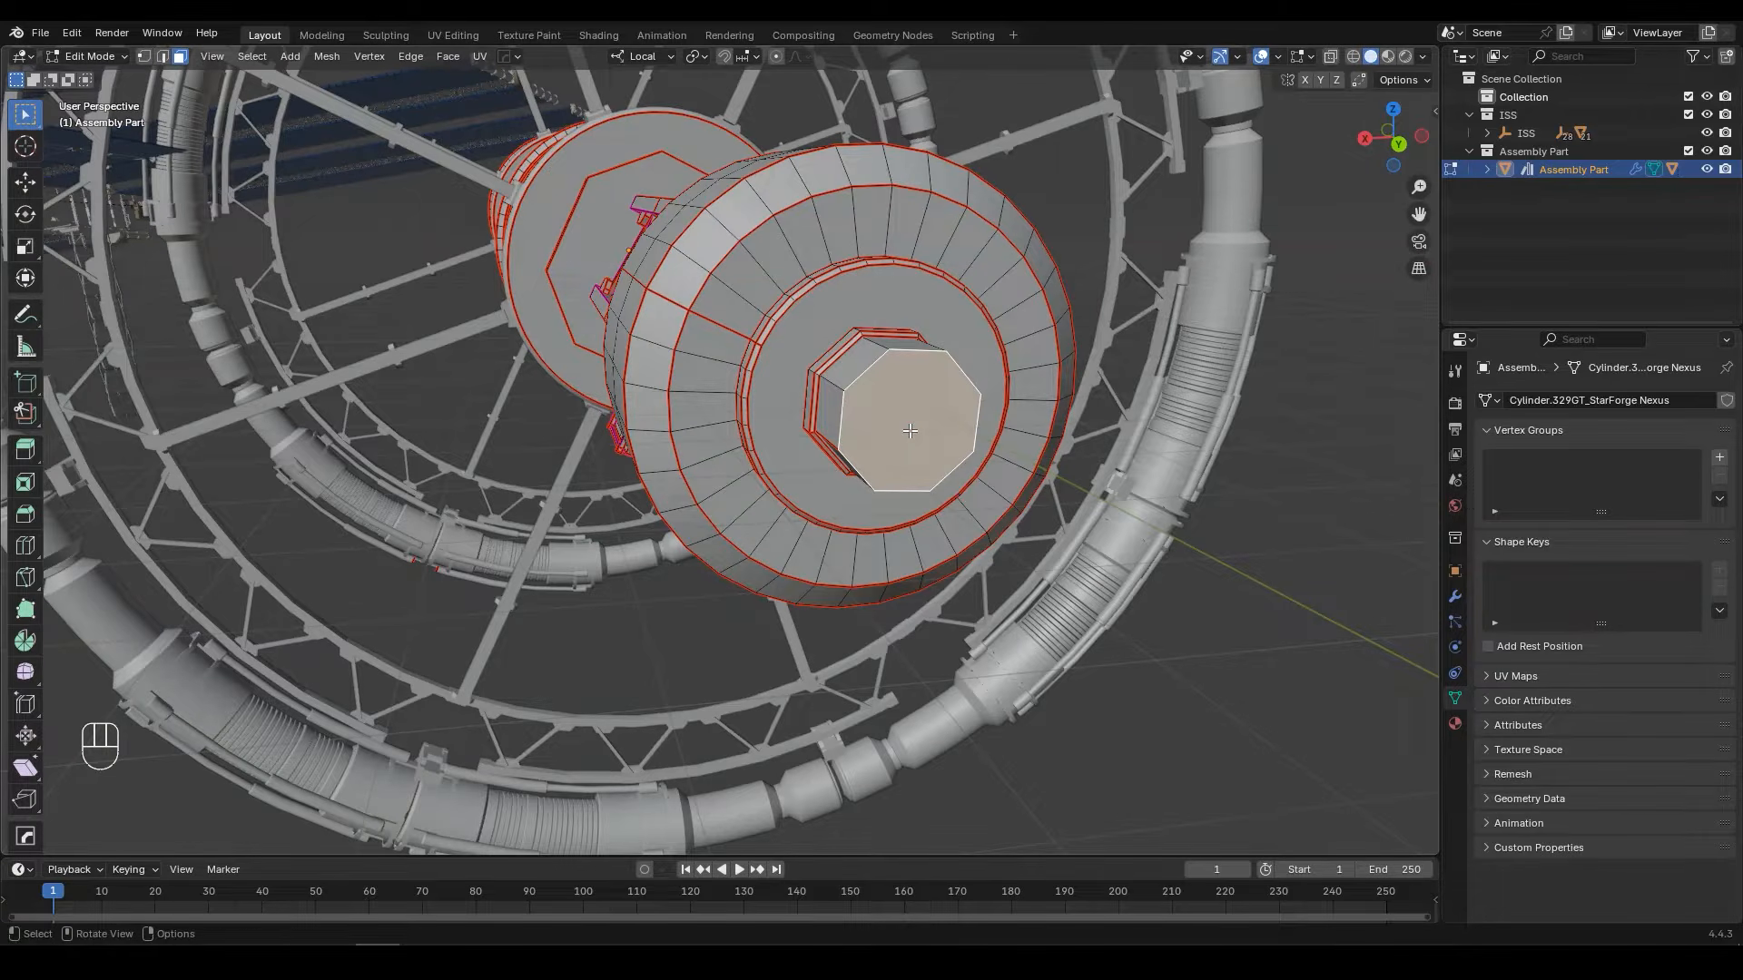
key(shift+s)
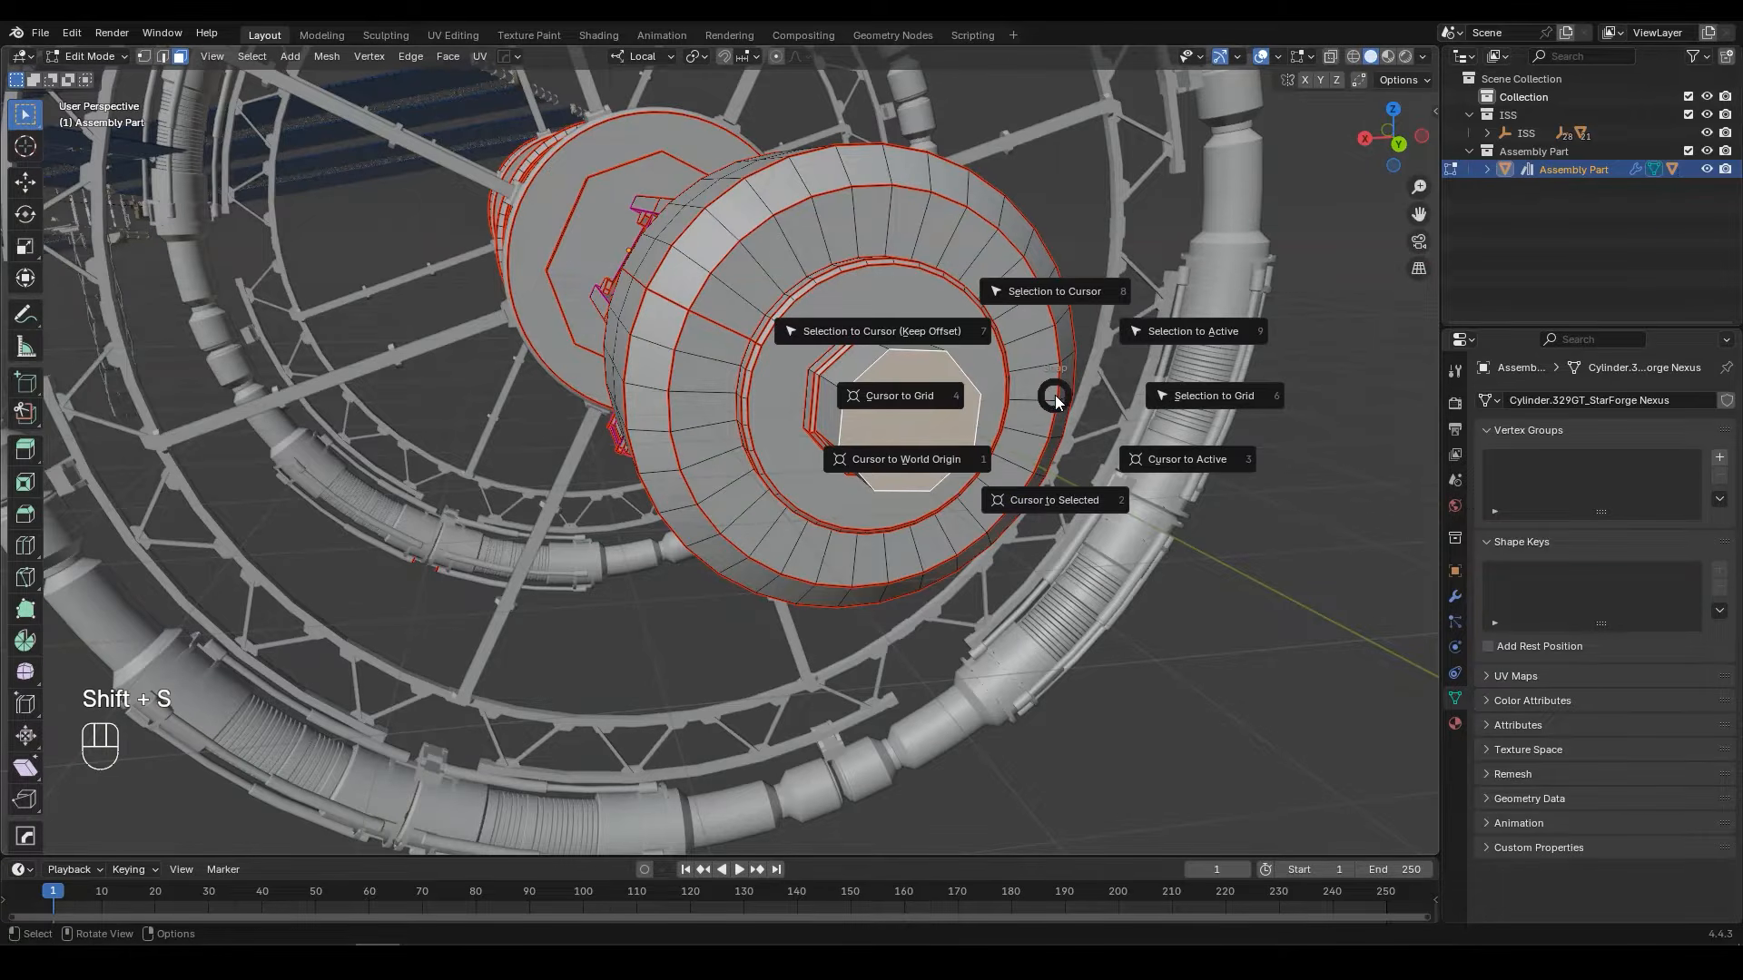
click(1075, 493)
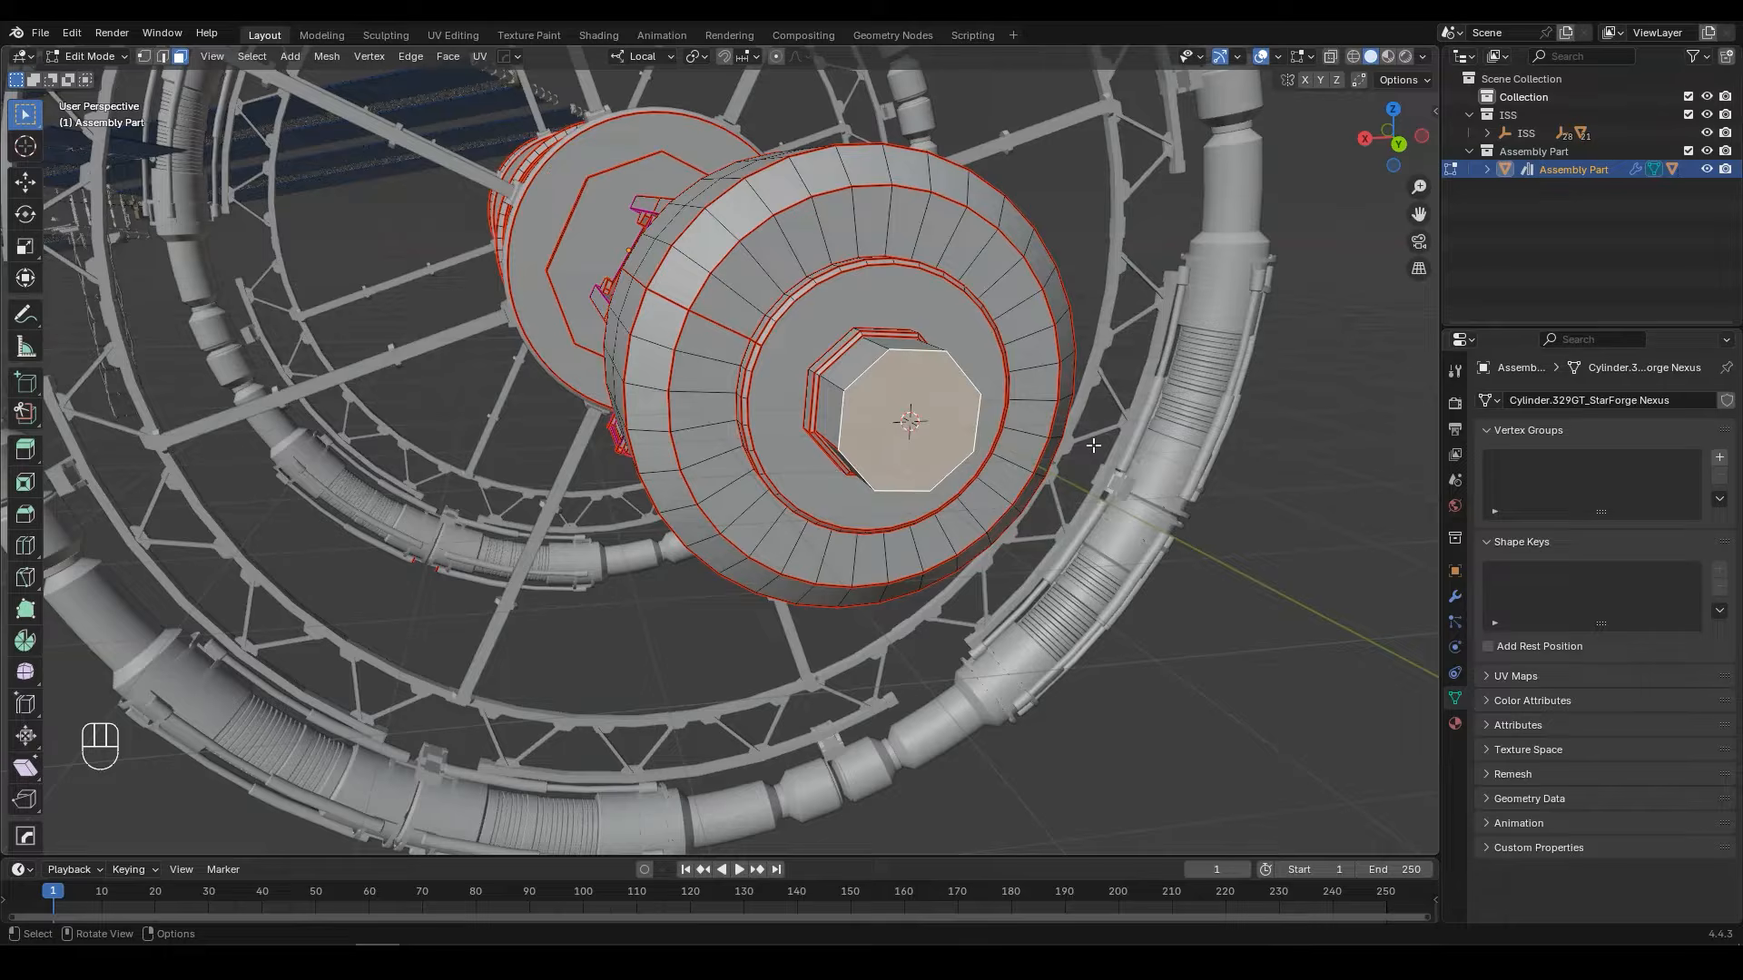
Step: Set Assembly Part's origin to the 3D cursor, and test the new pivot with a trial rotation
key(Tab)
right_click(405, 215)
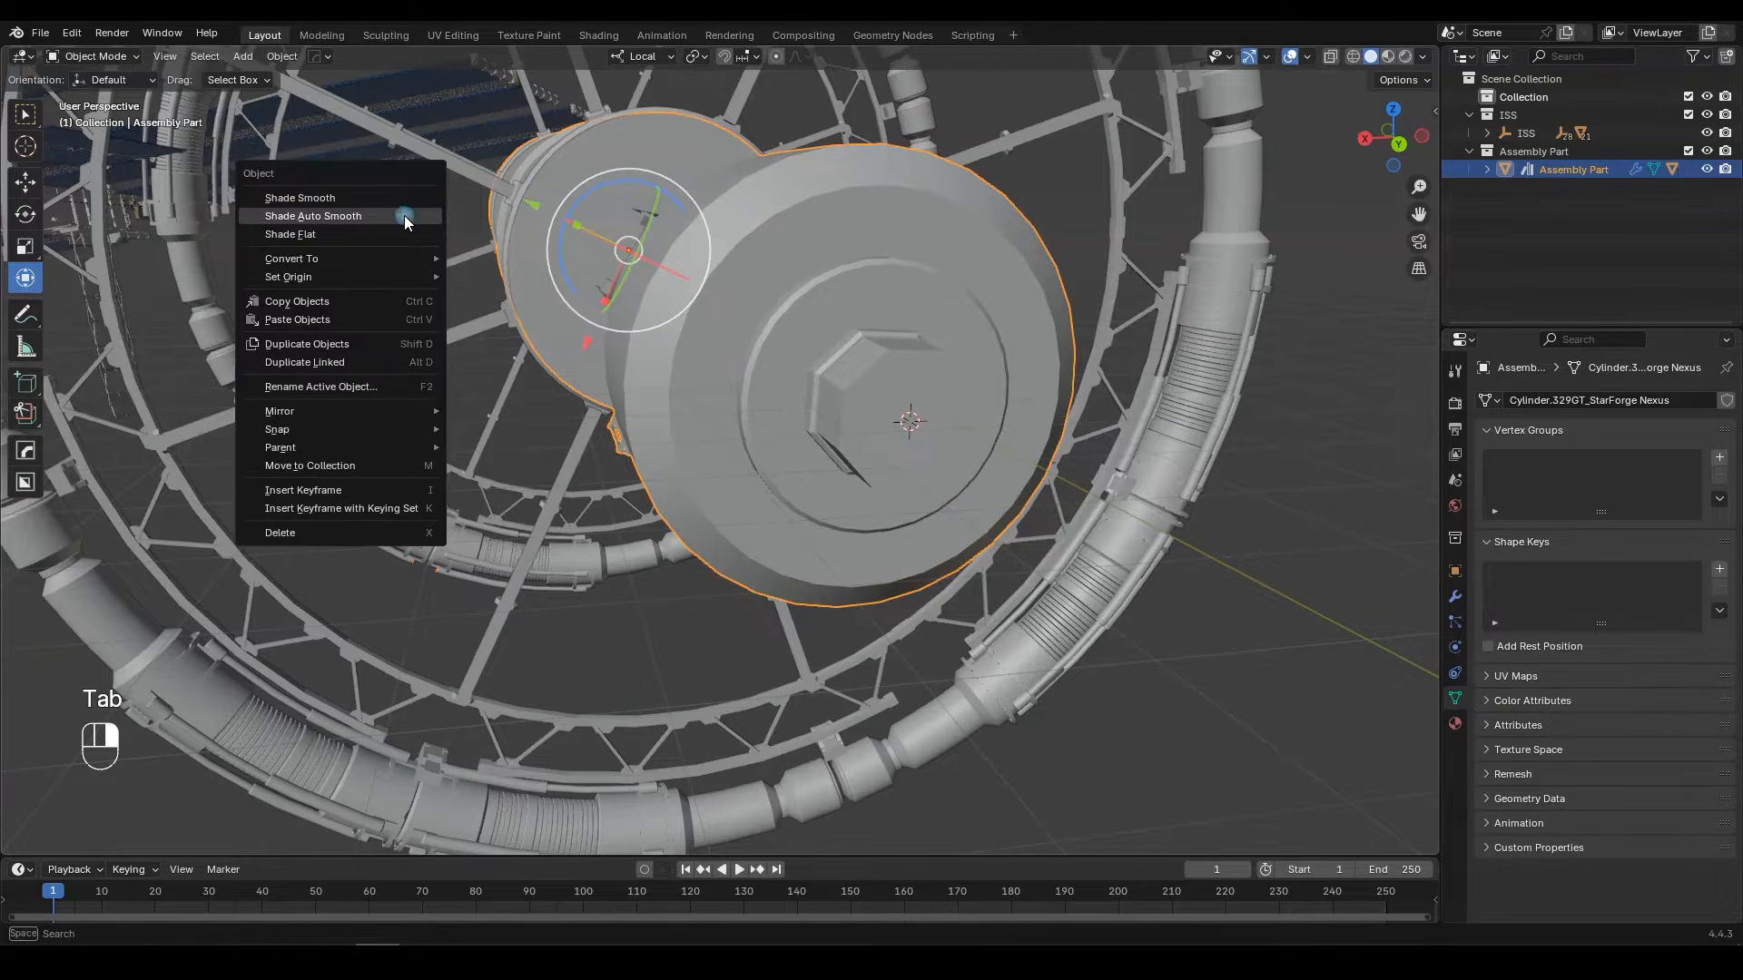
mouse_move(340, 274)
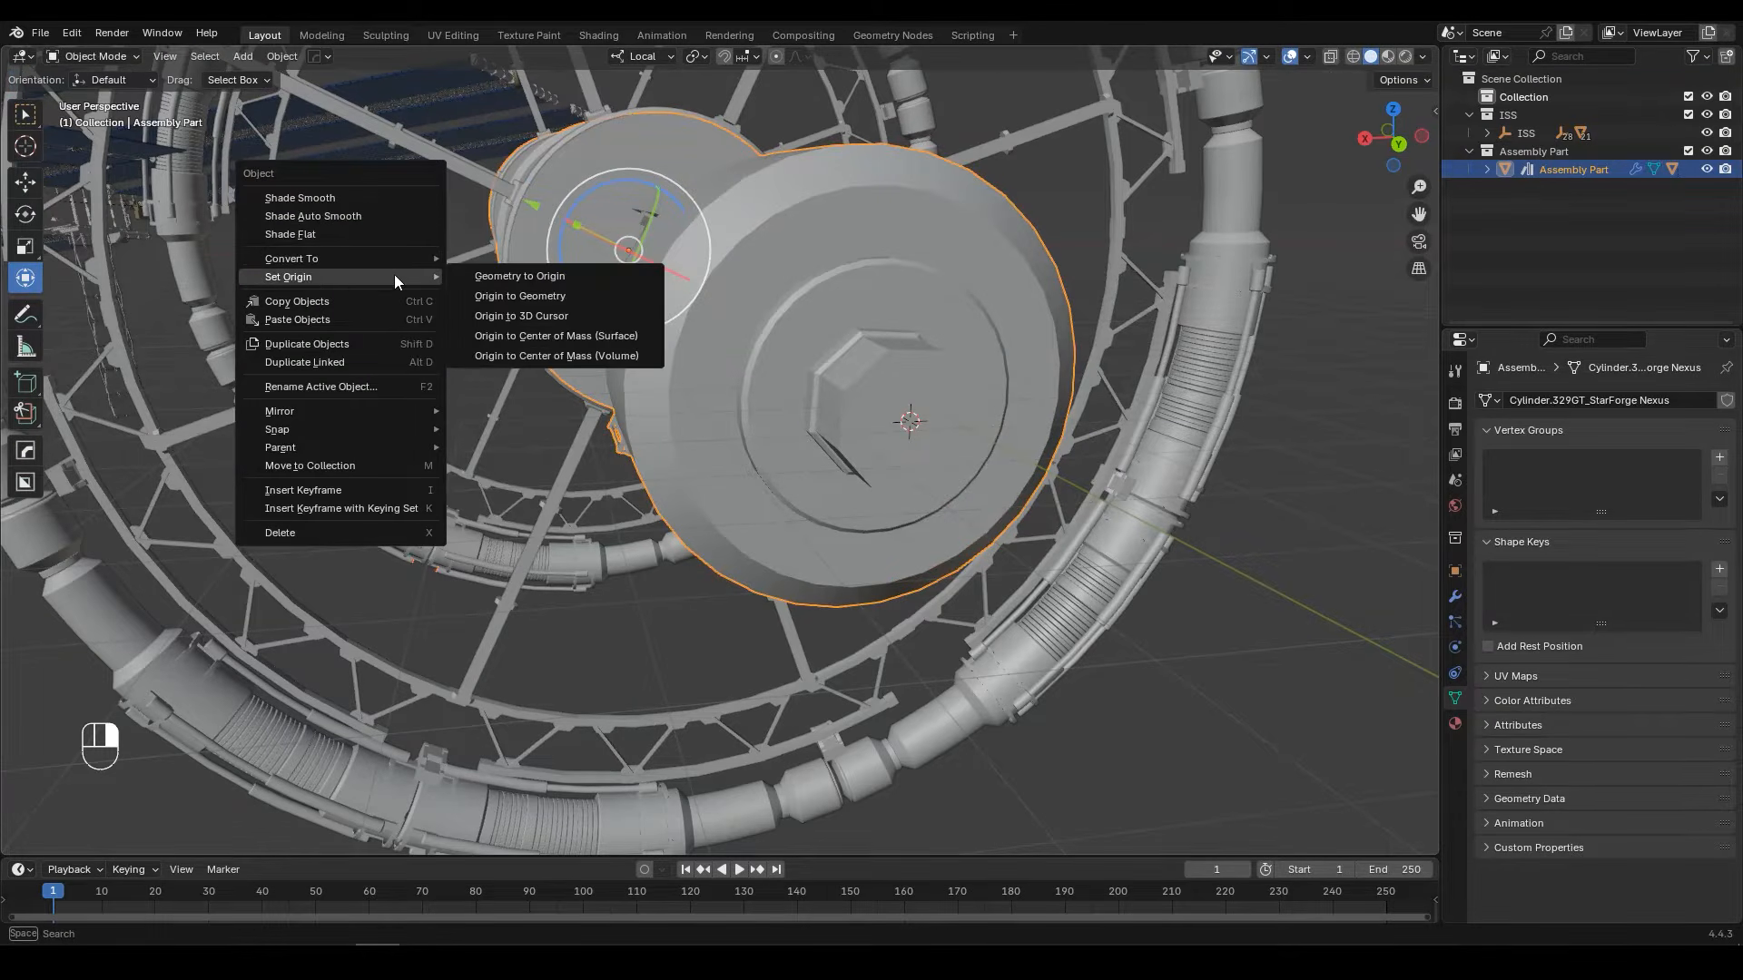
click(526, 317)
scroll(935, 363, down, 6)
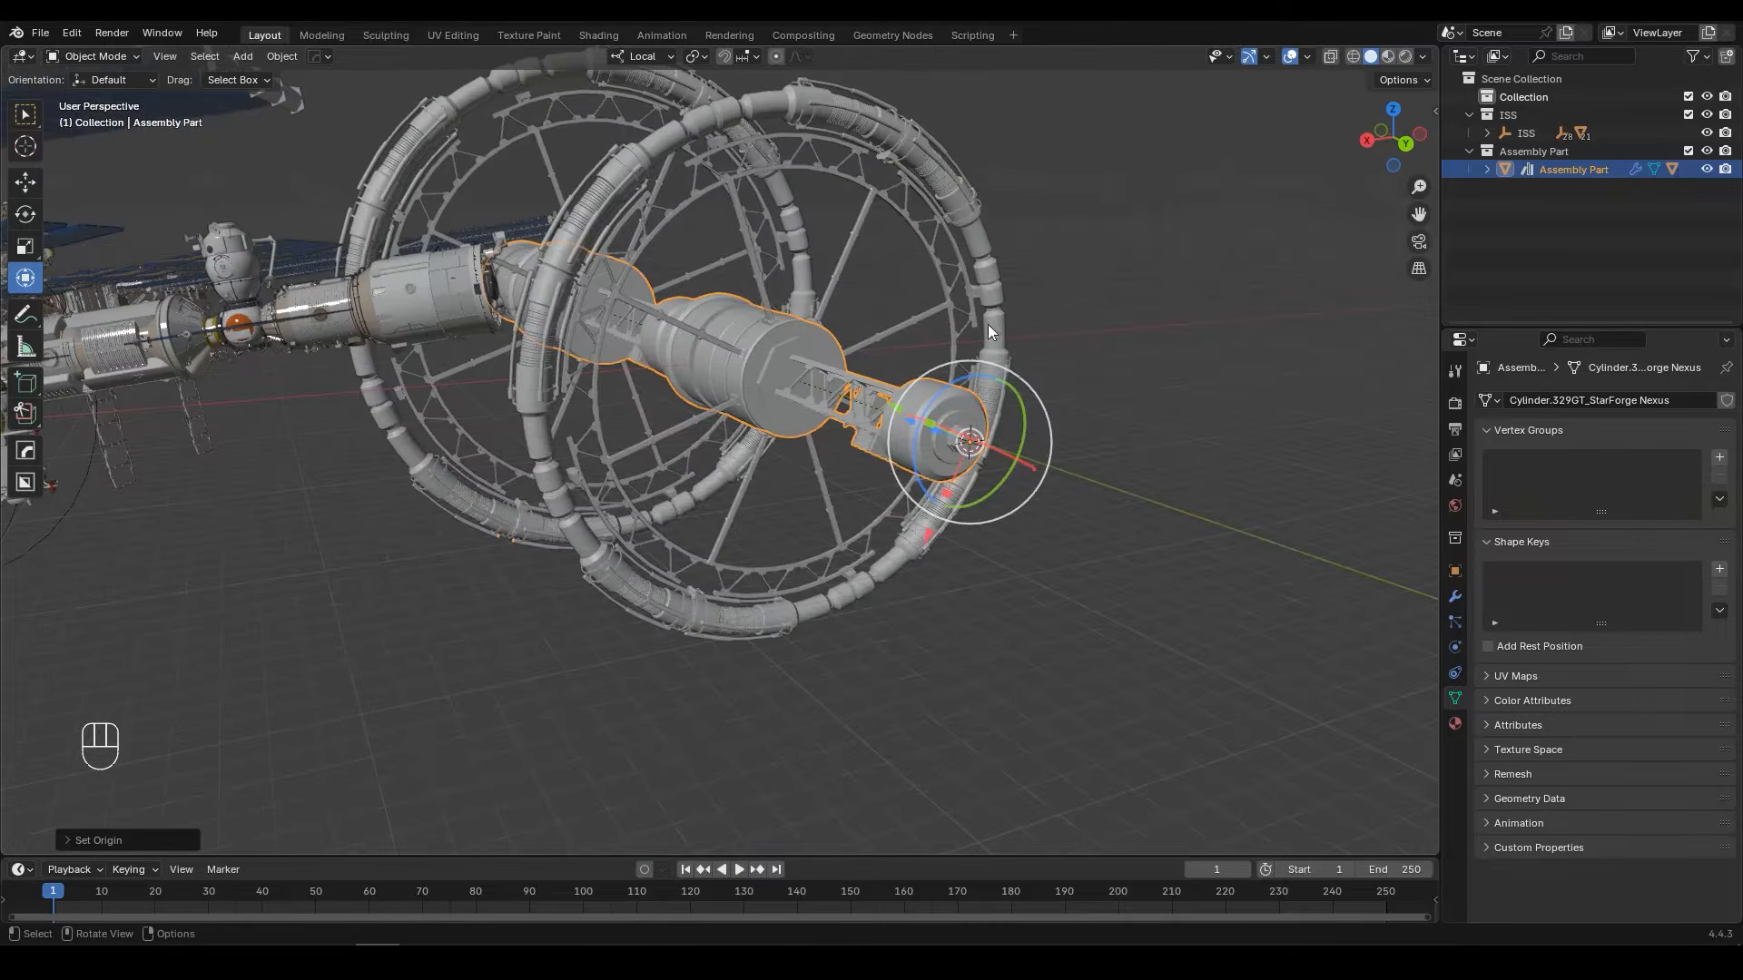
key(r)
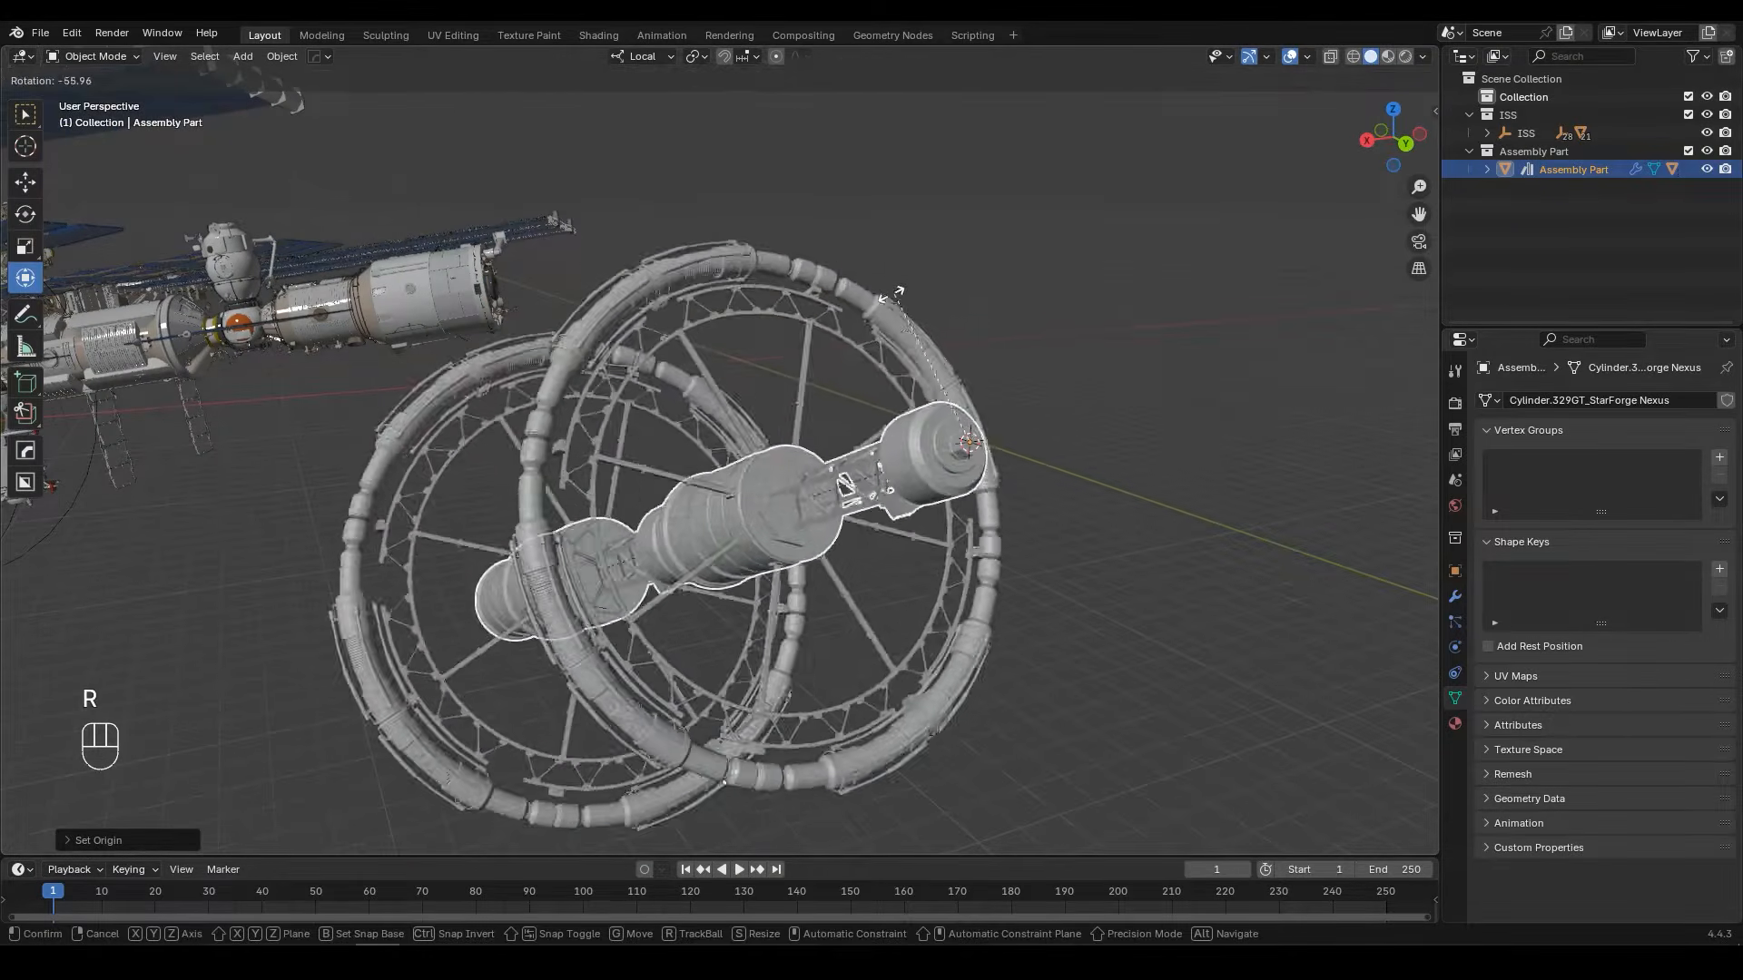
right_click(1126, 288)
Step: Snap the 3D cursor to the centre of the inner edge loop on the docking port of the ISS main body
middle_drag(590, 319, 726, 419)
click(593, 541)
key(Tab)
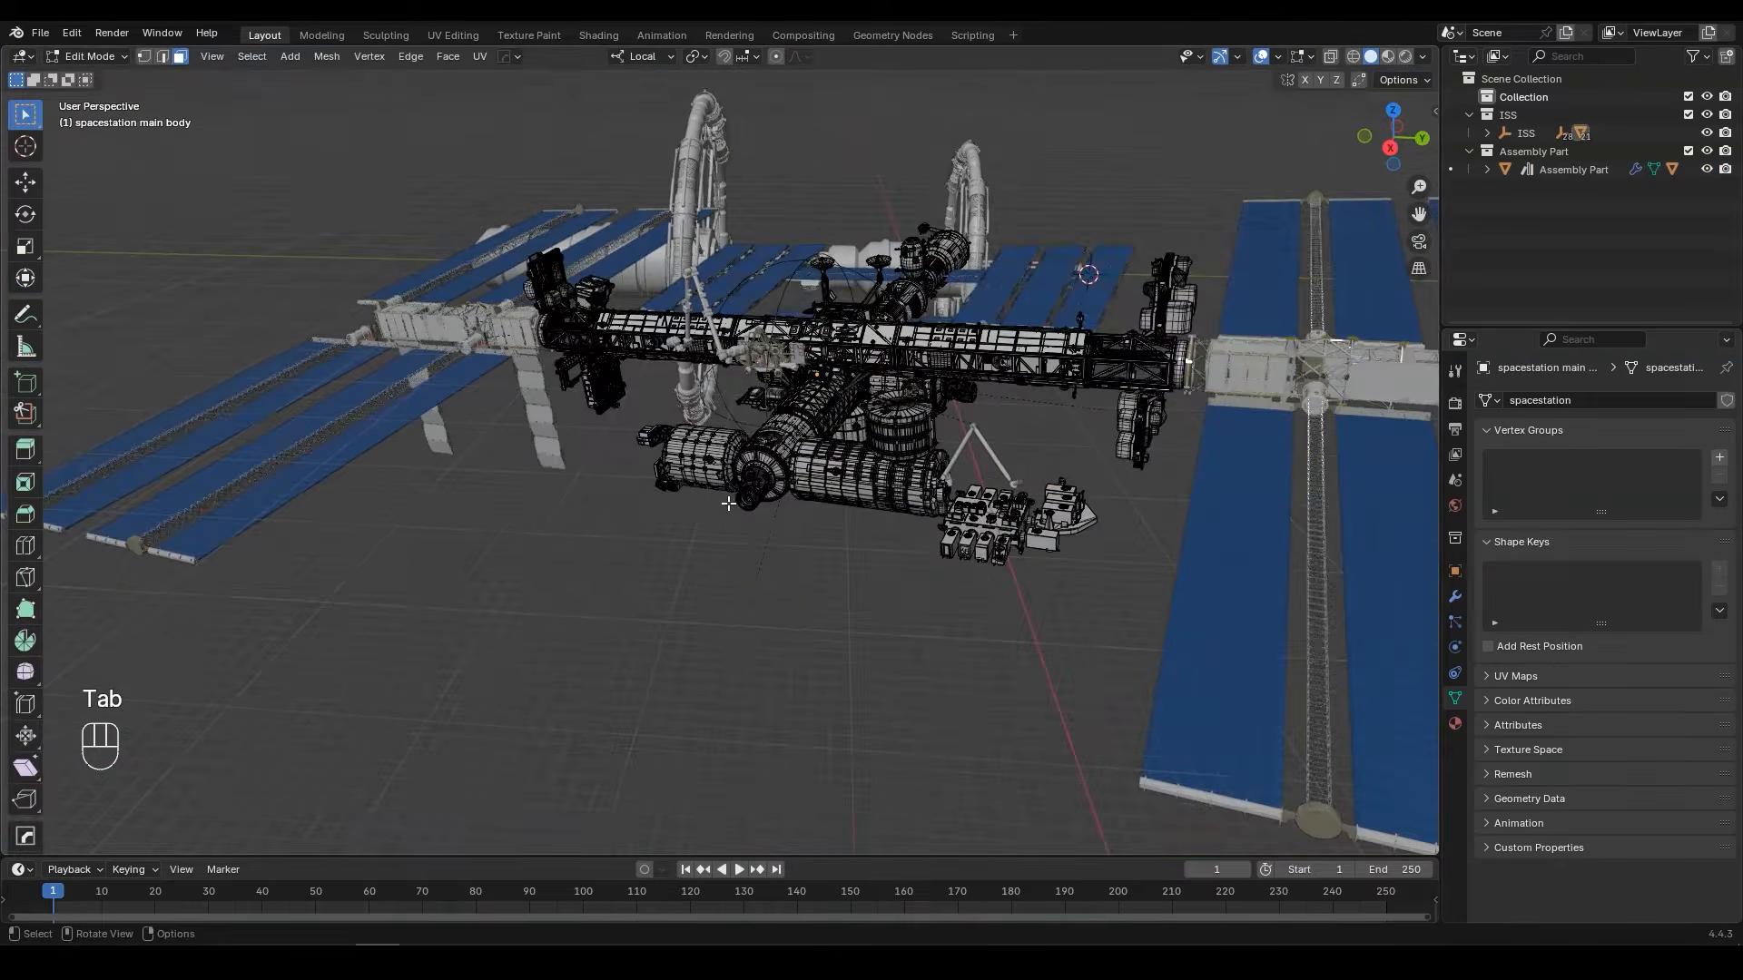
scroll(736, 436, up, 5)
ctrl+middle_drag(744, 481, 768, 246)
shift+middle_drag(935, 563, 773, 414)
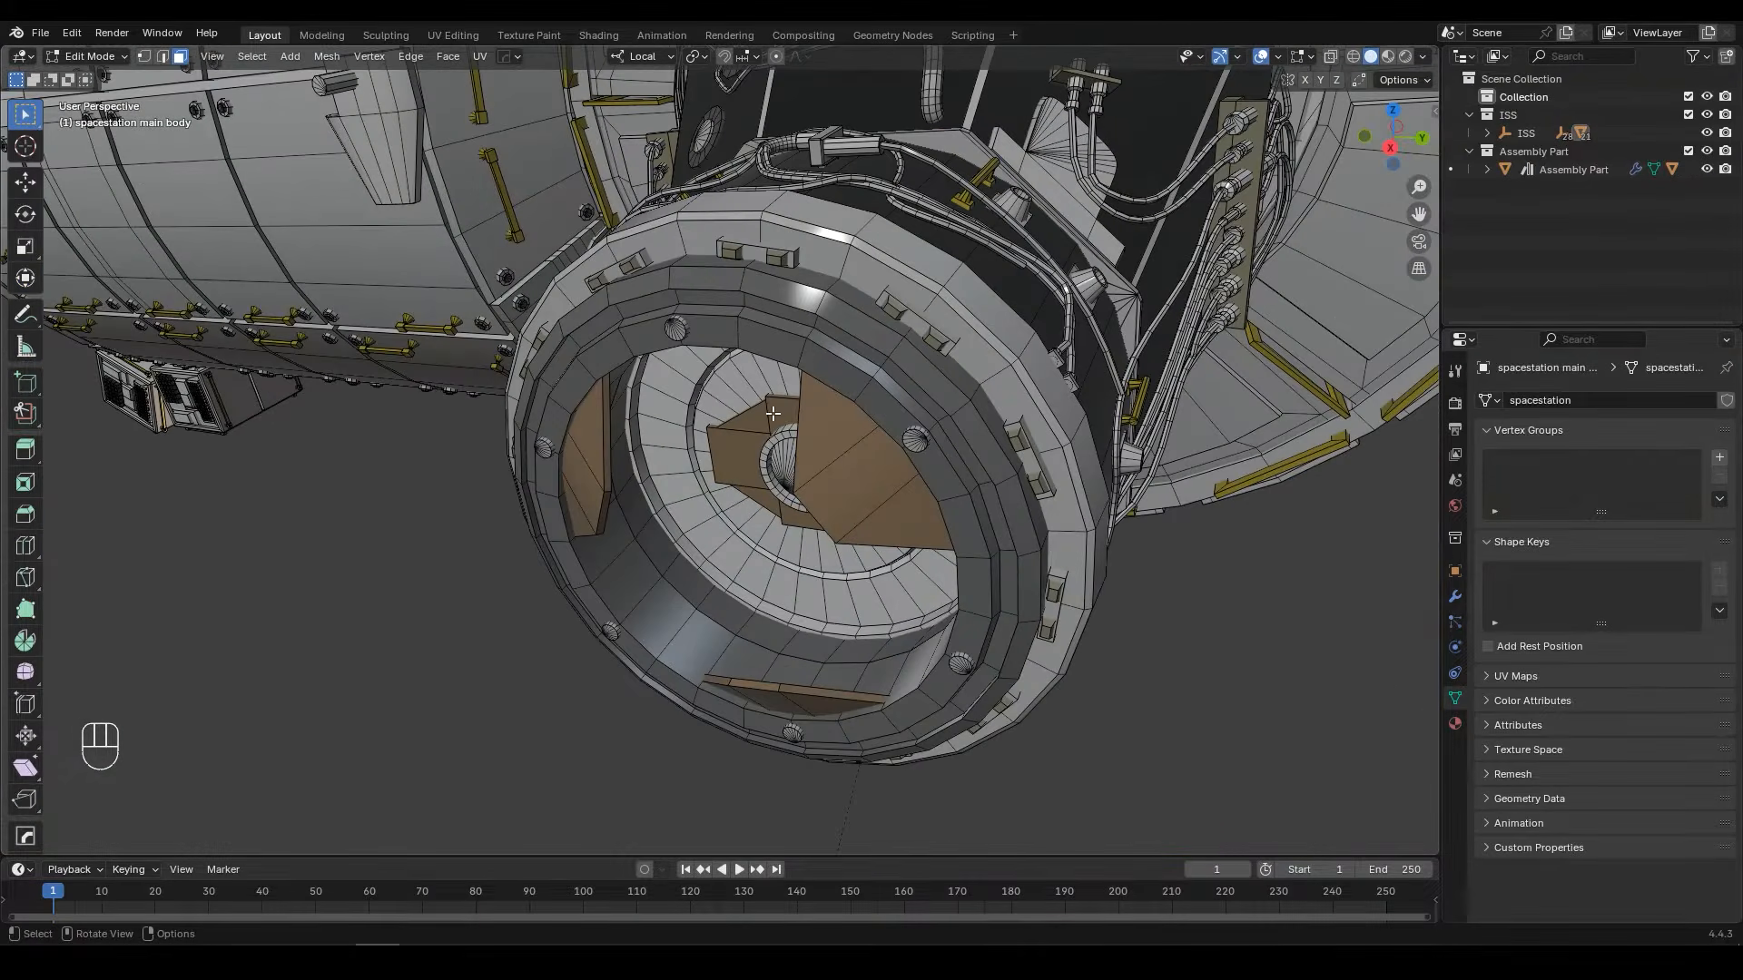
click(163, 56)
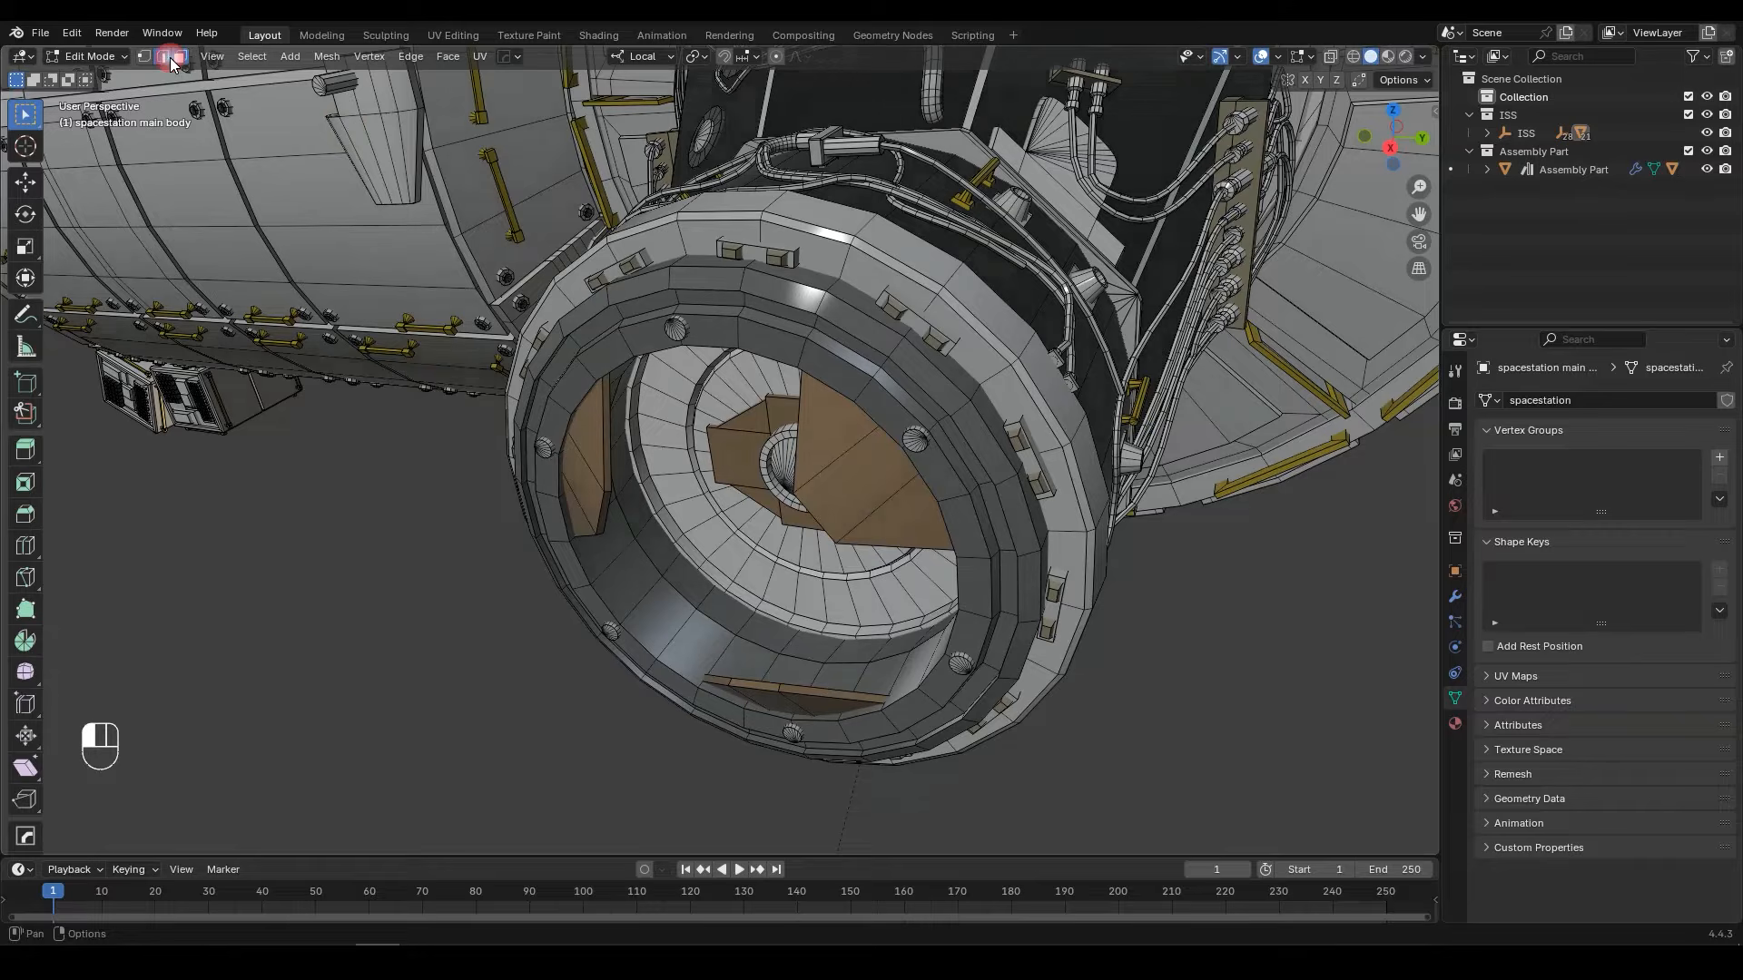
alt+click(781, 354)
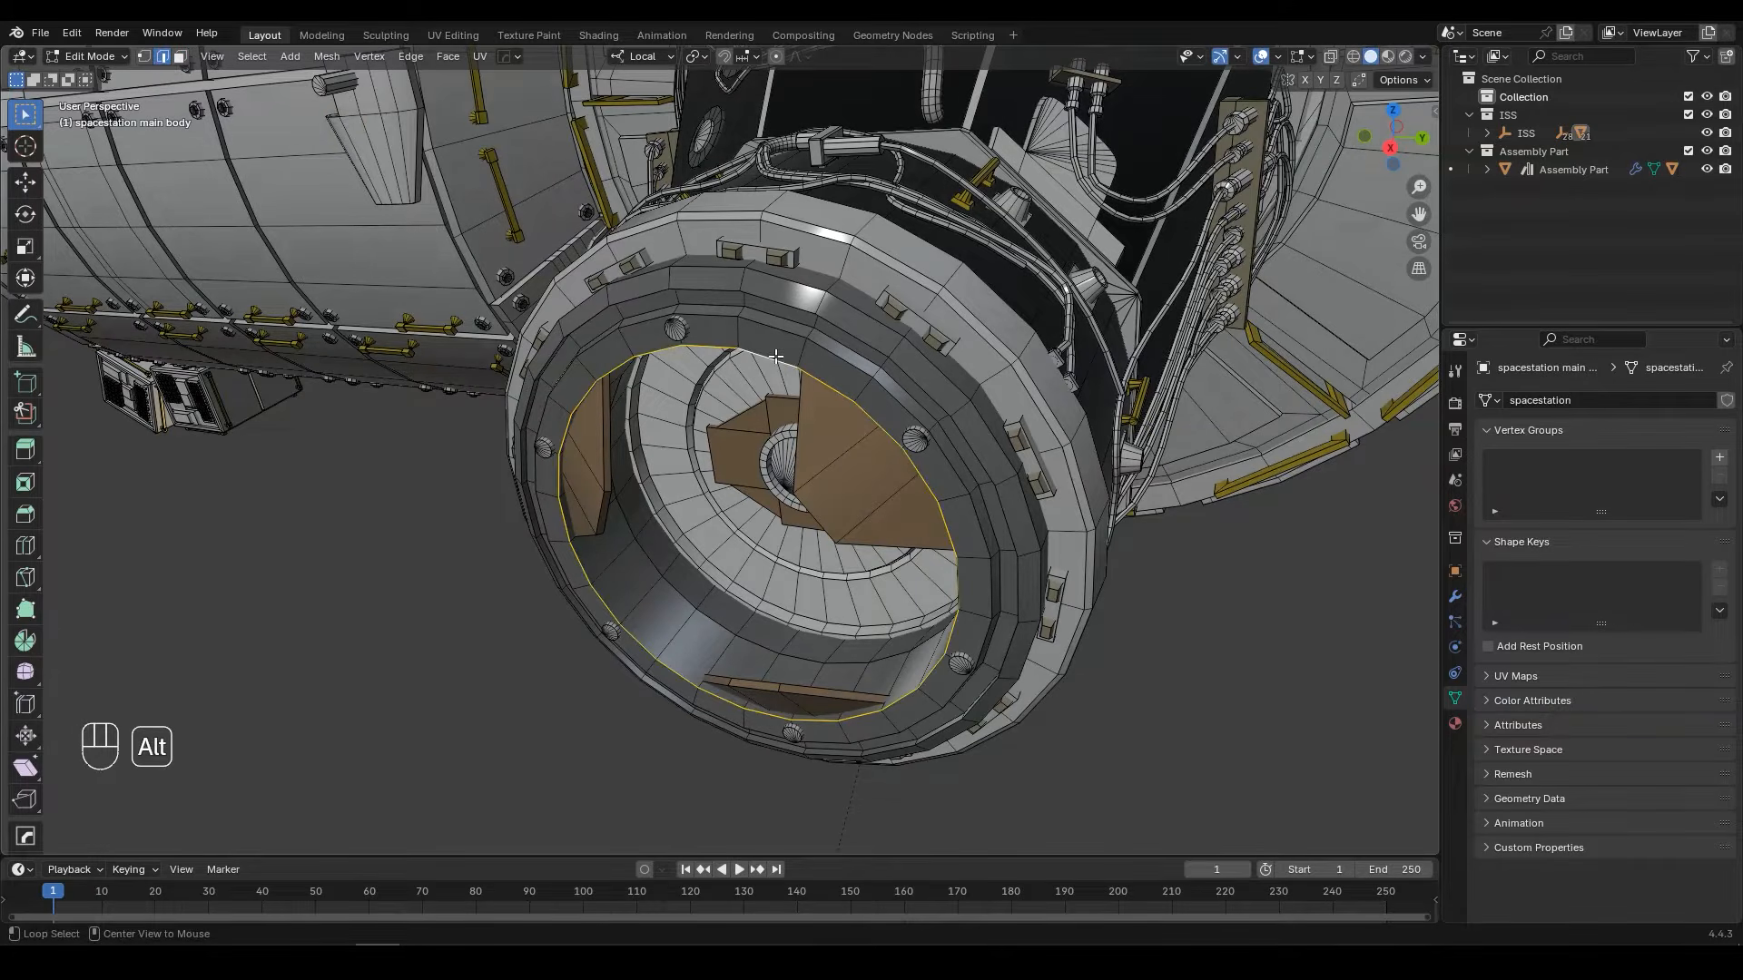
key(shift+s)
click(890, 461)
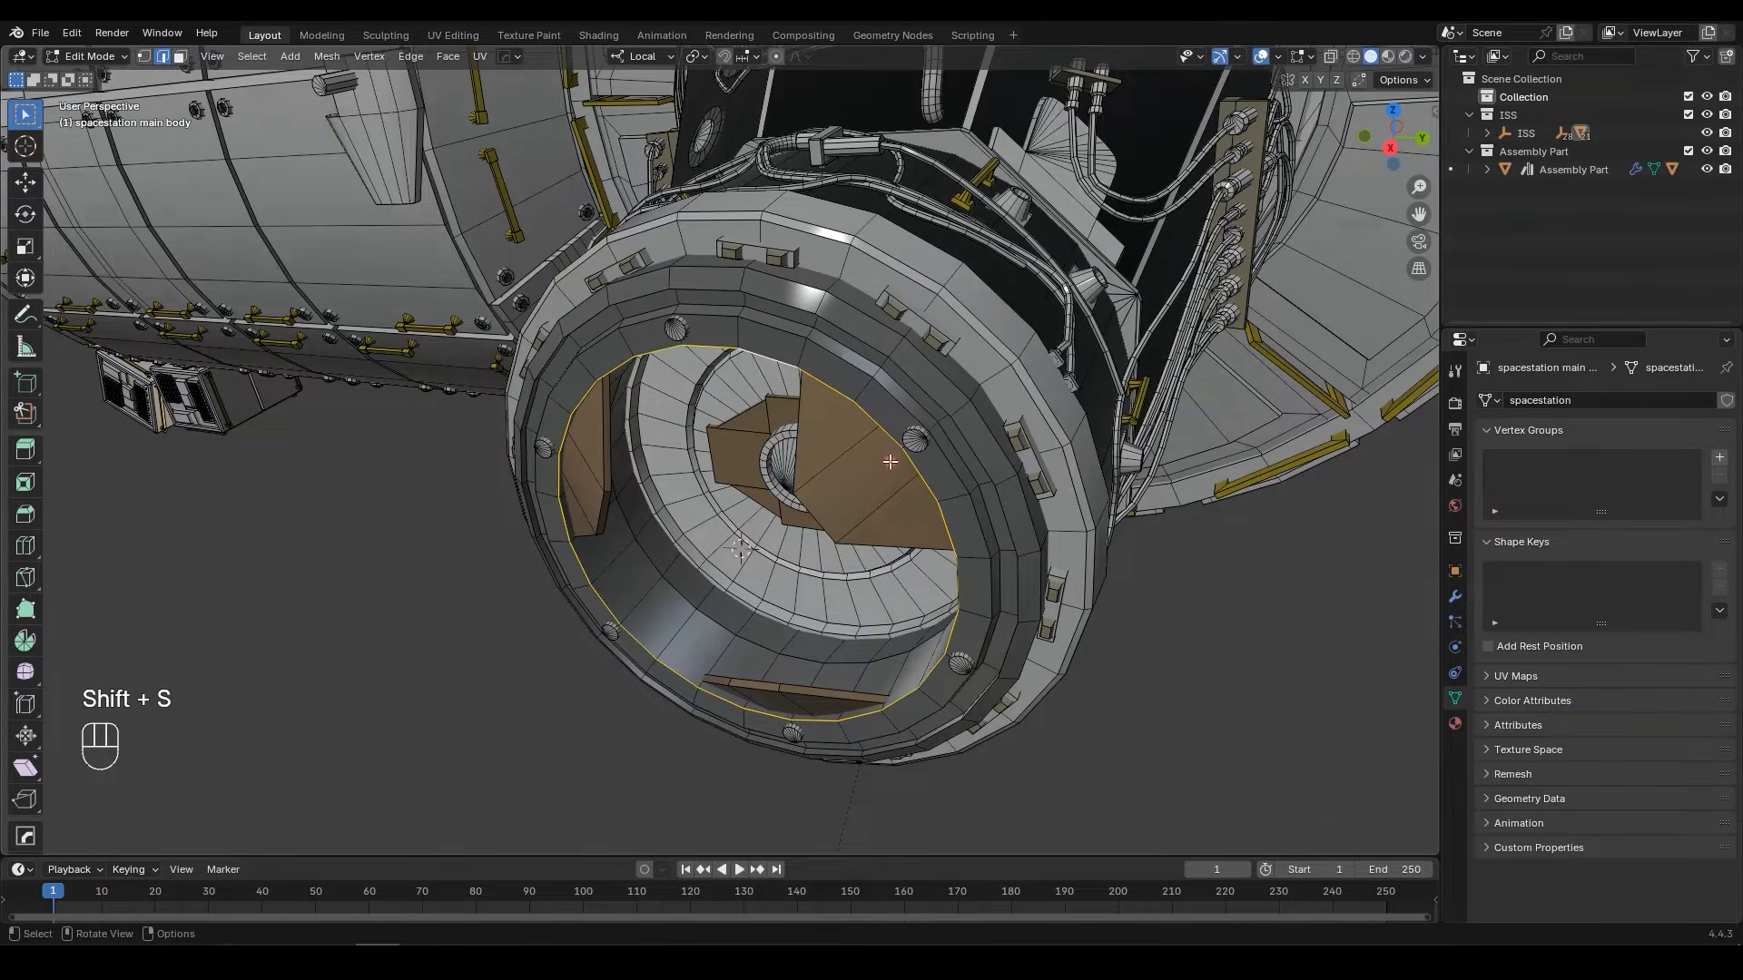
Step: Snap Assembly Part to the 3D cursor at the ISS docking port
key(Tab)
scroll(889, 463, down, 12)
middle_drag(930, 420, 1135, 340)
click(1148, 338)
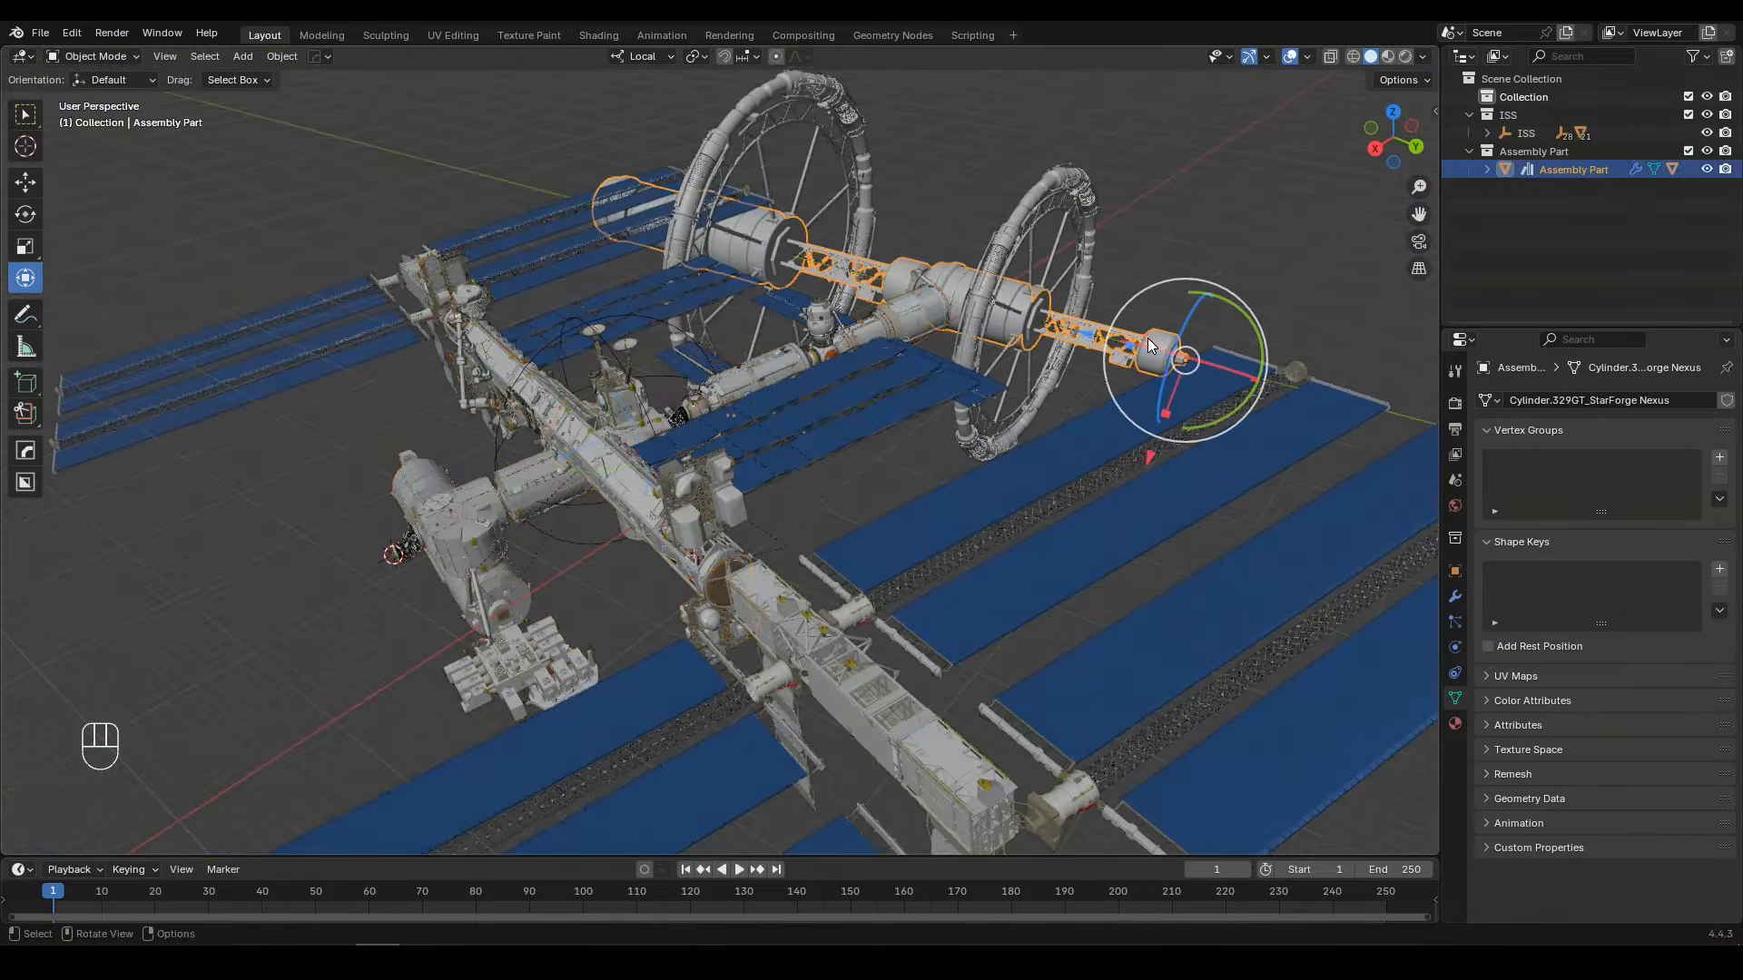
key(shift+s)
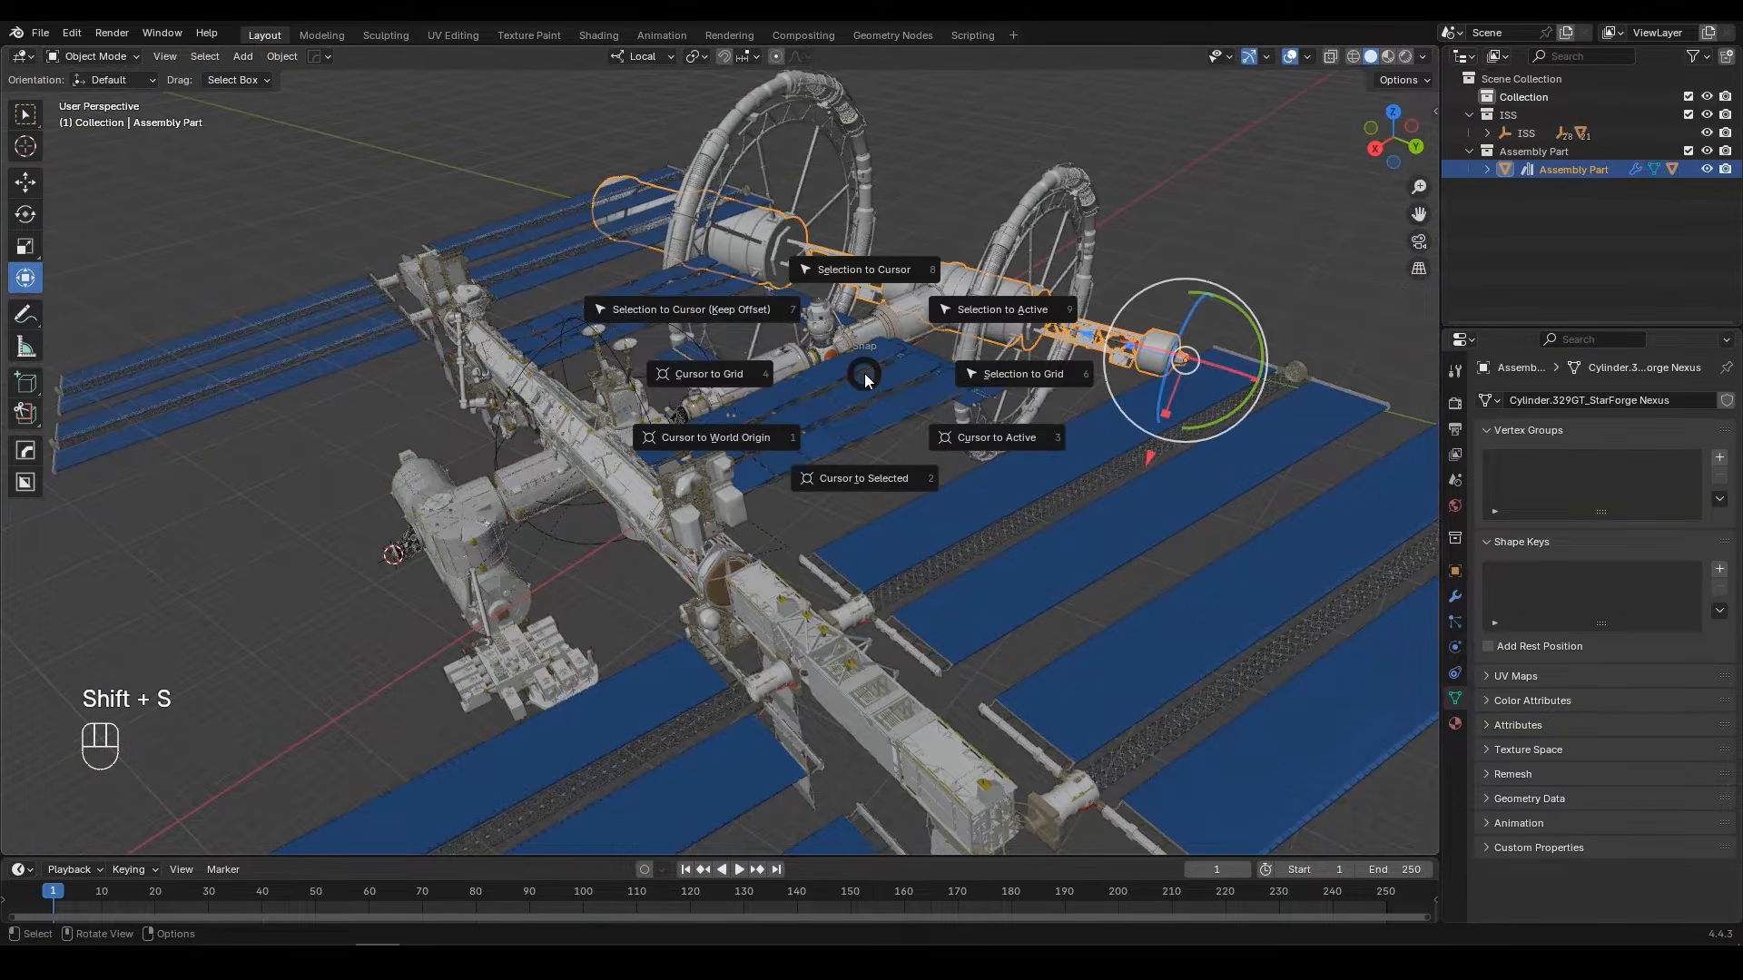
click(859, 270)
shift+middle_drag(422, 361, 802, 274)
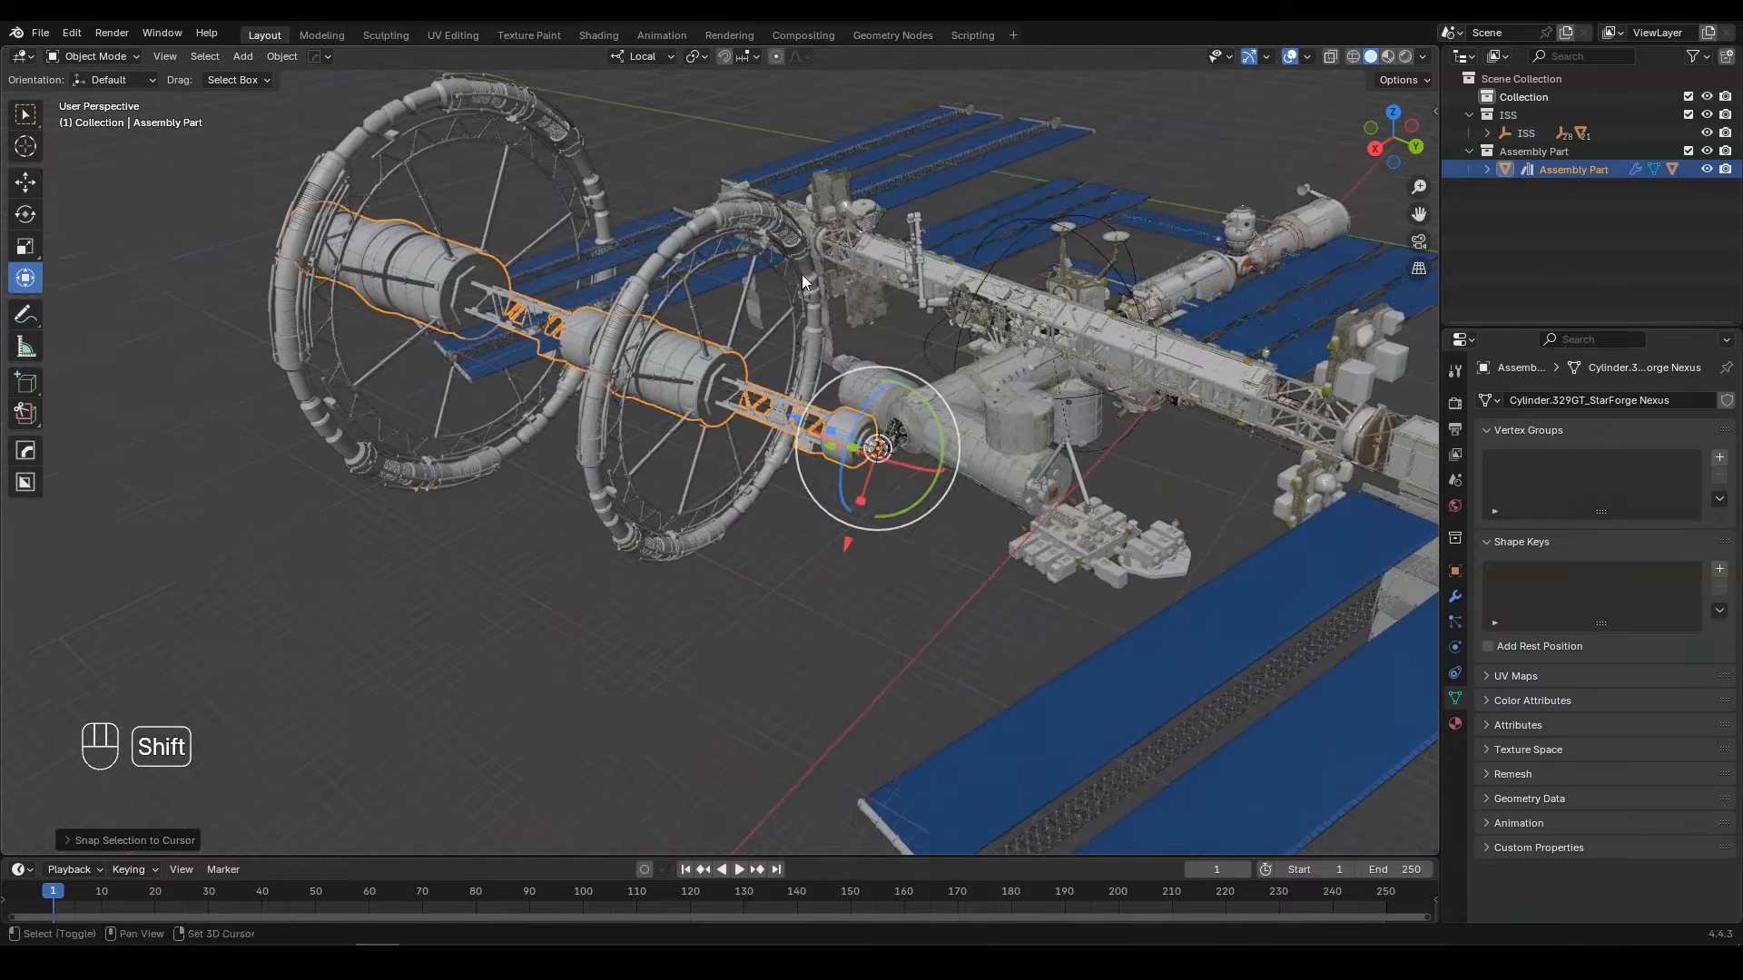
scroll(917, 472, up, 5)
shift+middle_drag(977, 418, 743, 435)
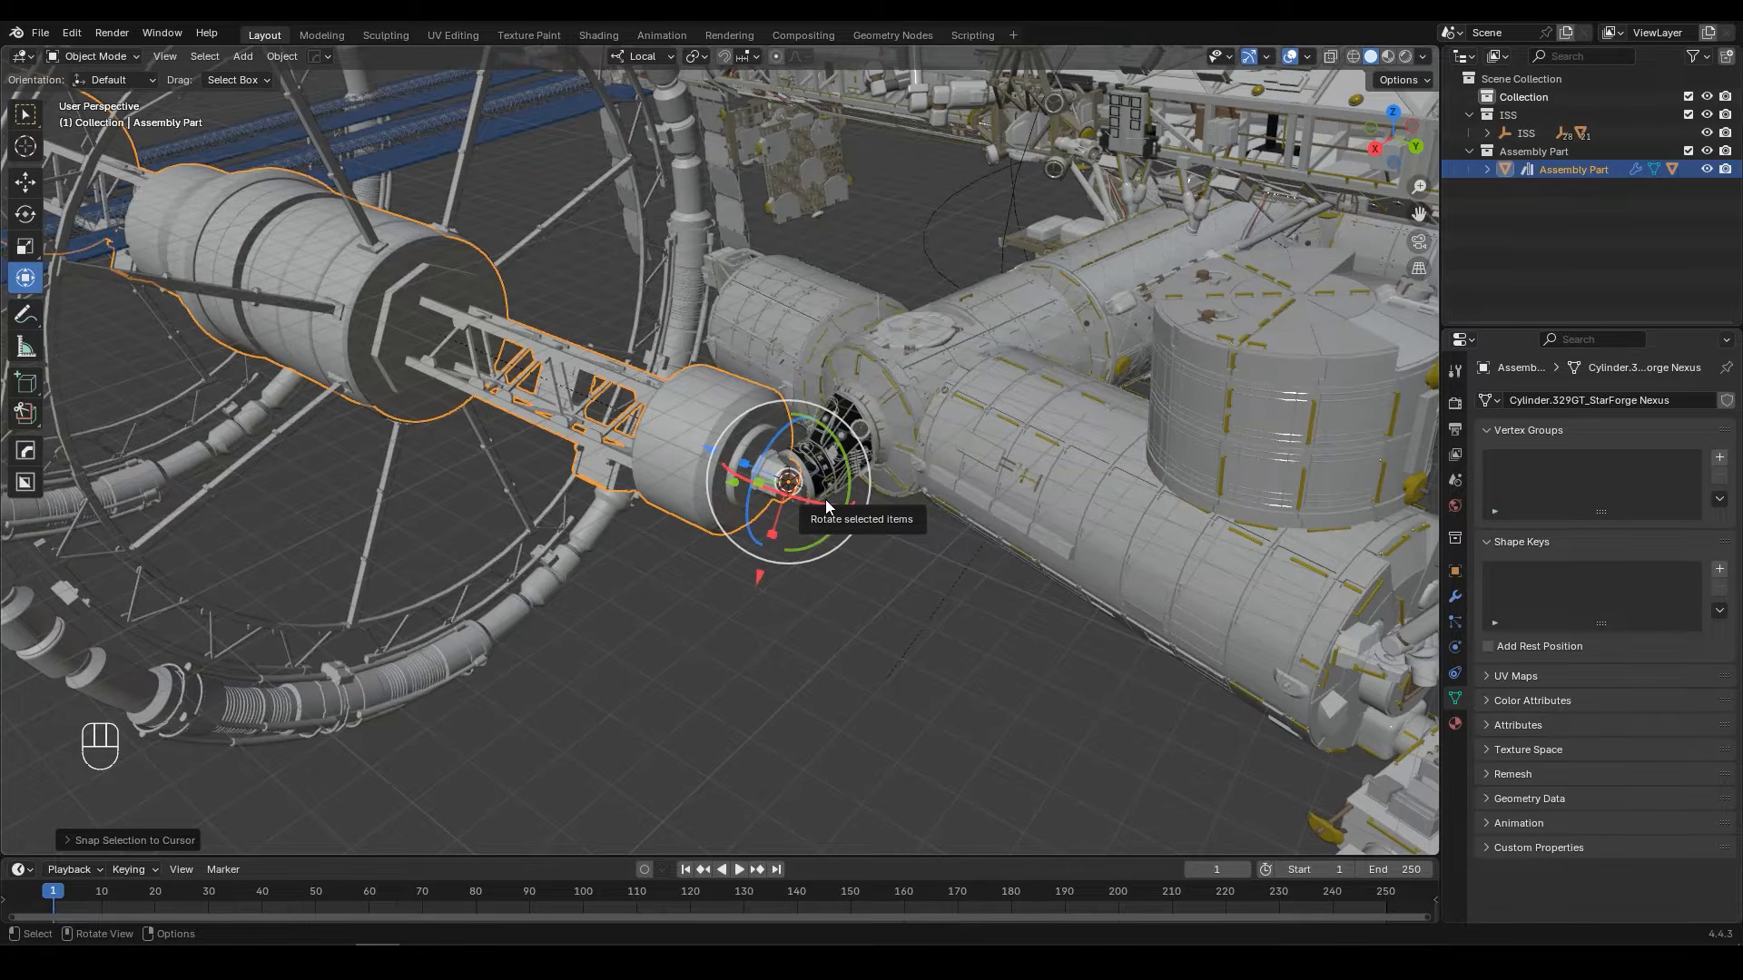
Step: Clear Assembly Part's rotation, and rotate it about its local Y axis to extend outward from the docking port
click(650, 56)
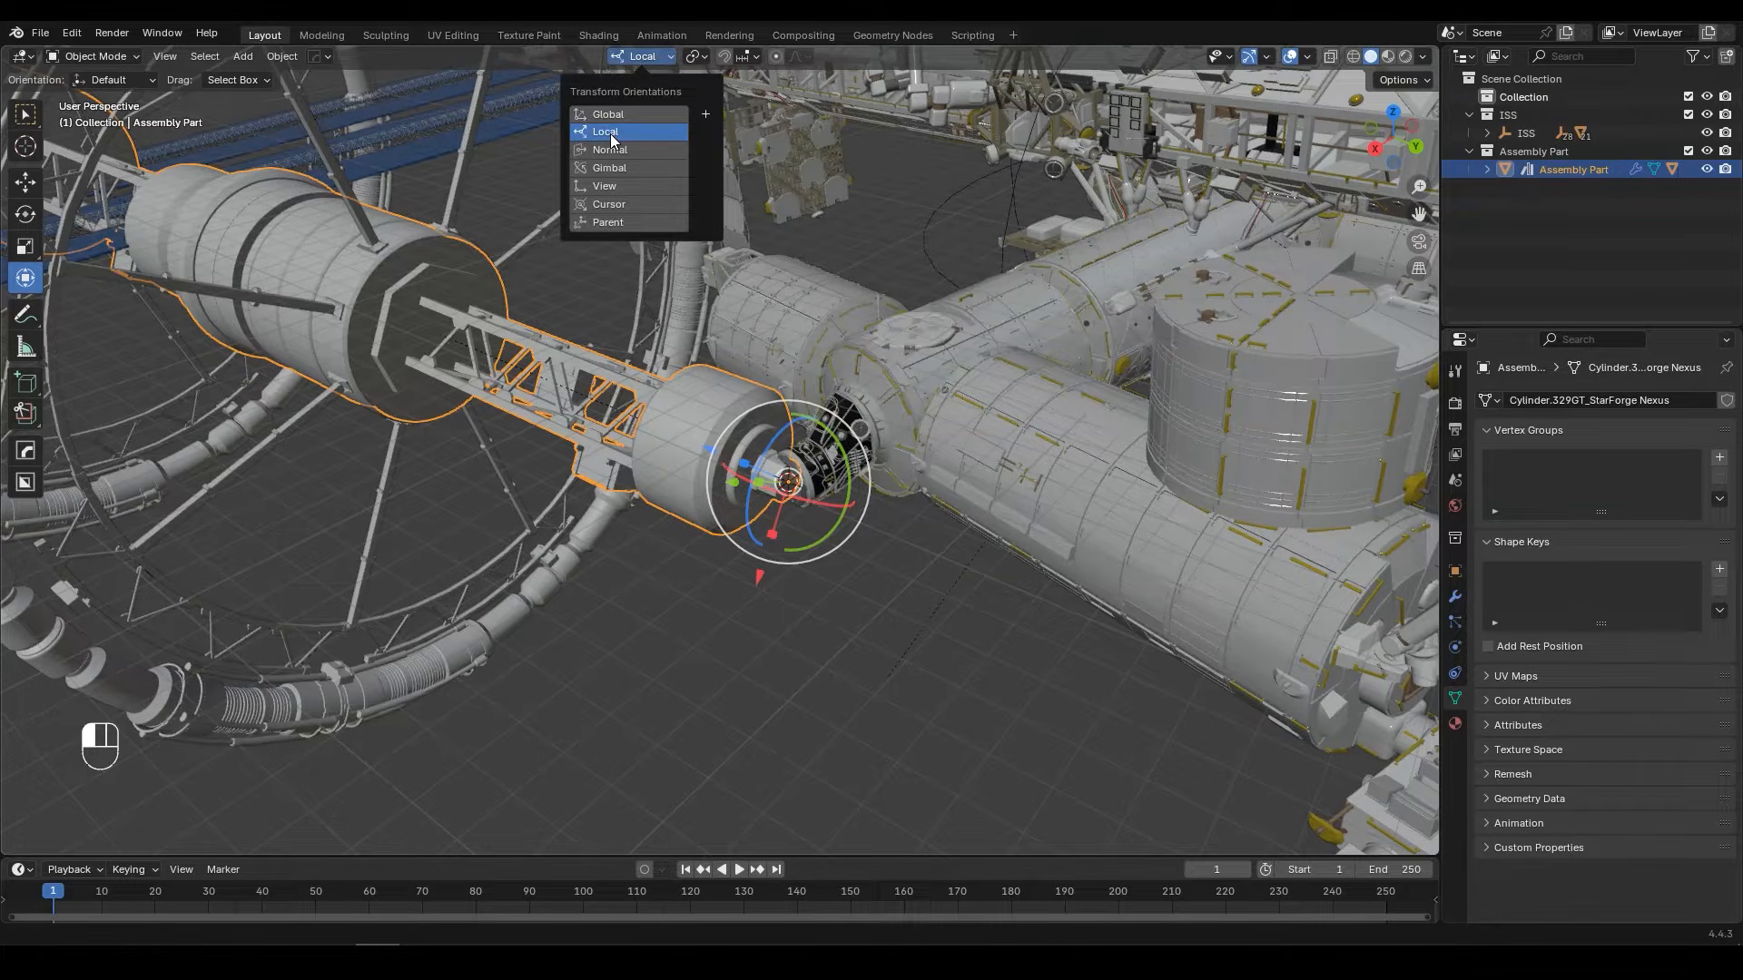
scroll(707, 463, up, 6)
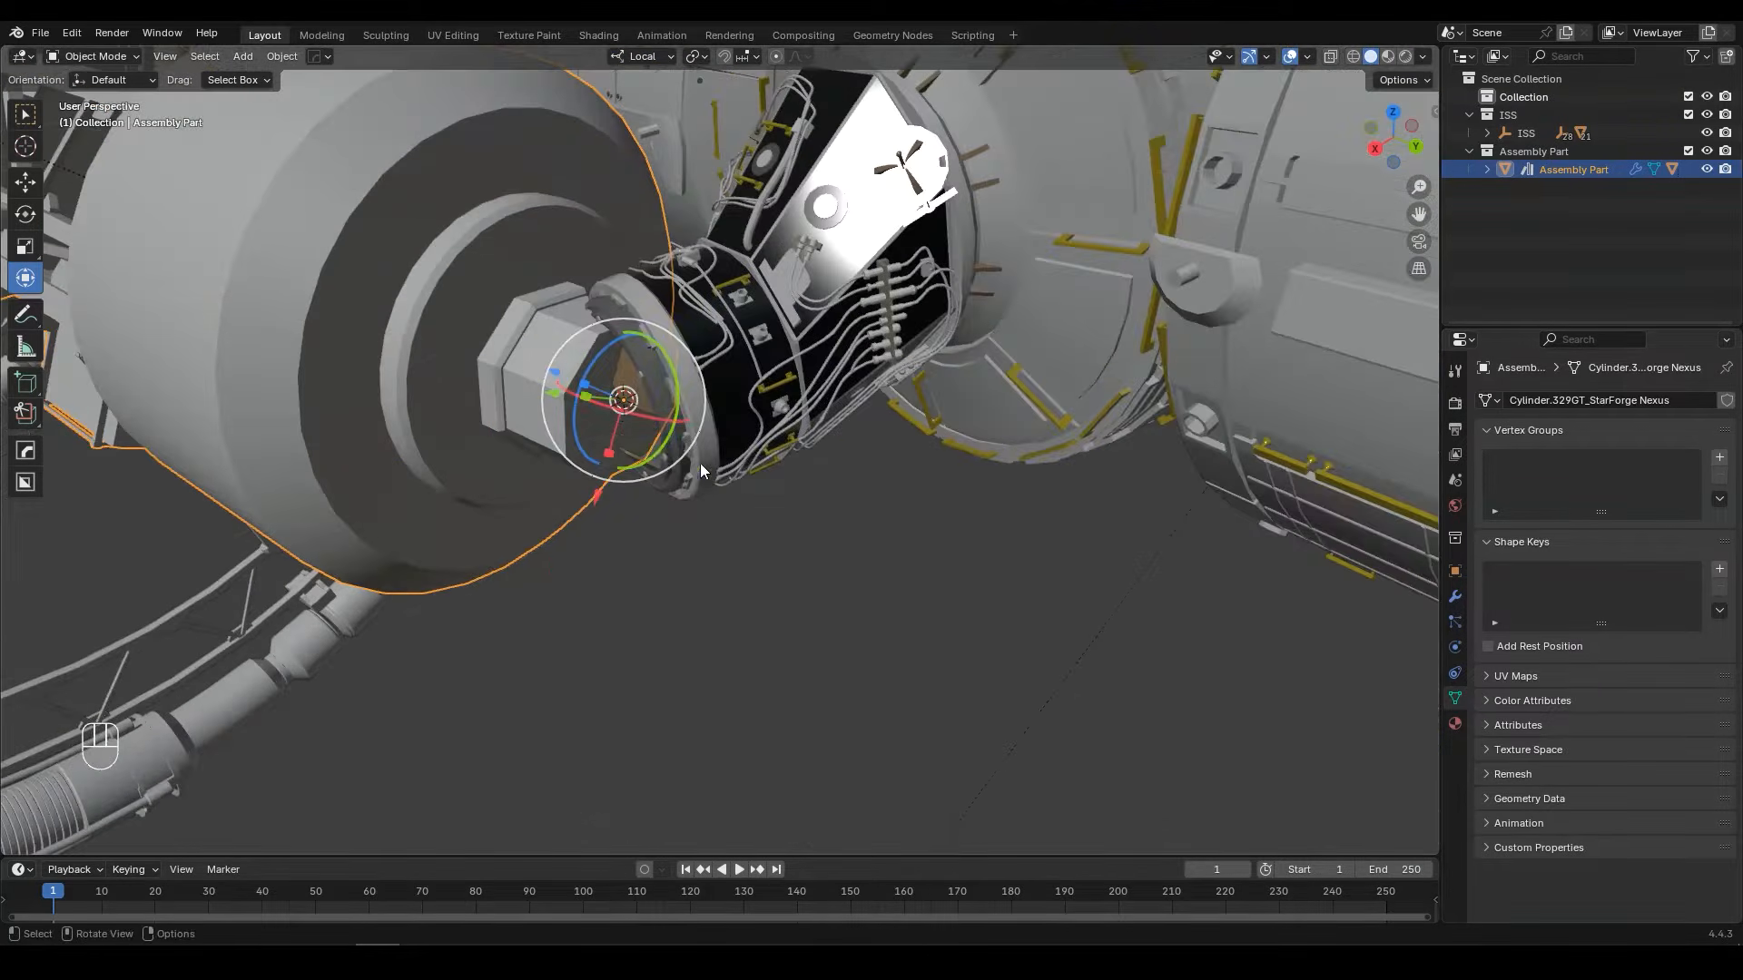
scroll(656, 429, down, 8)
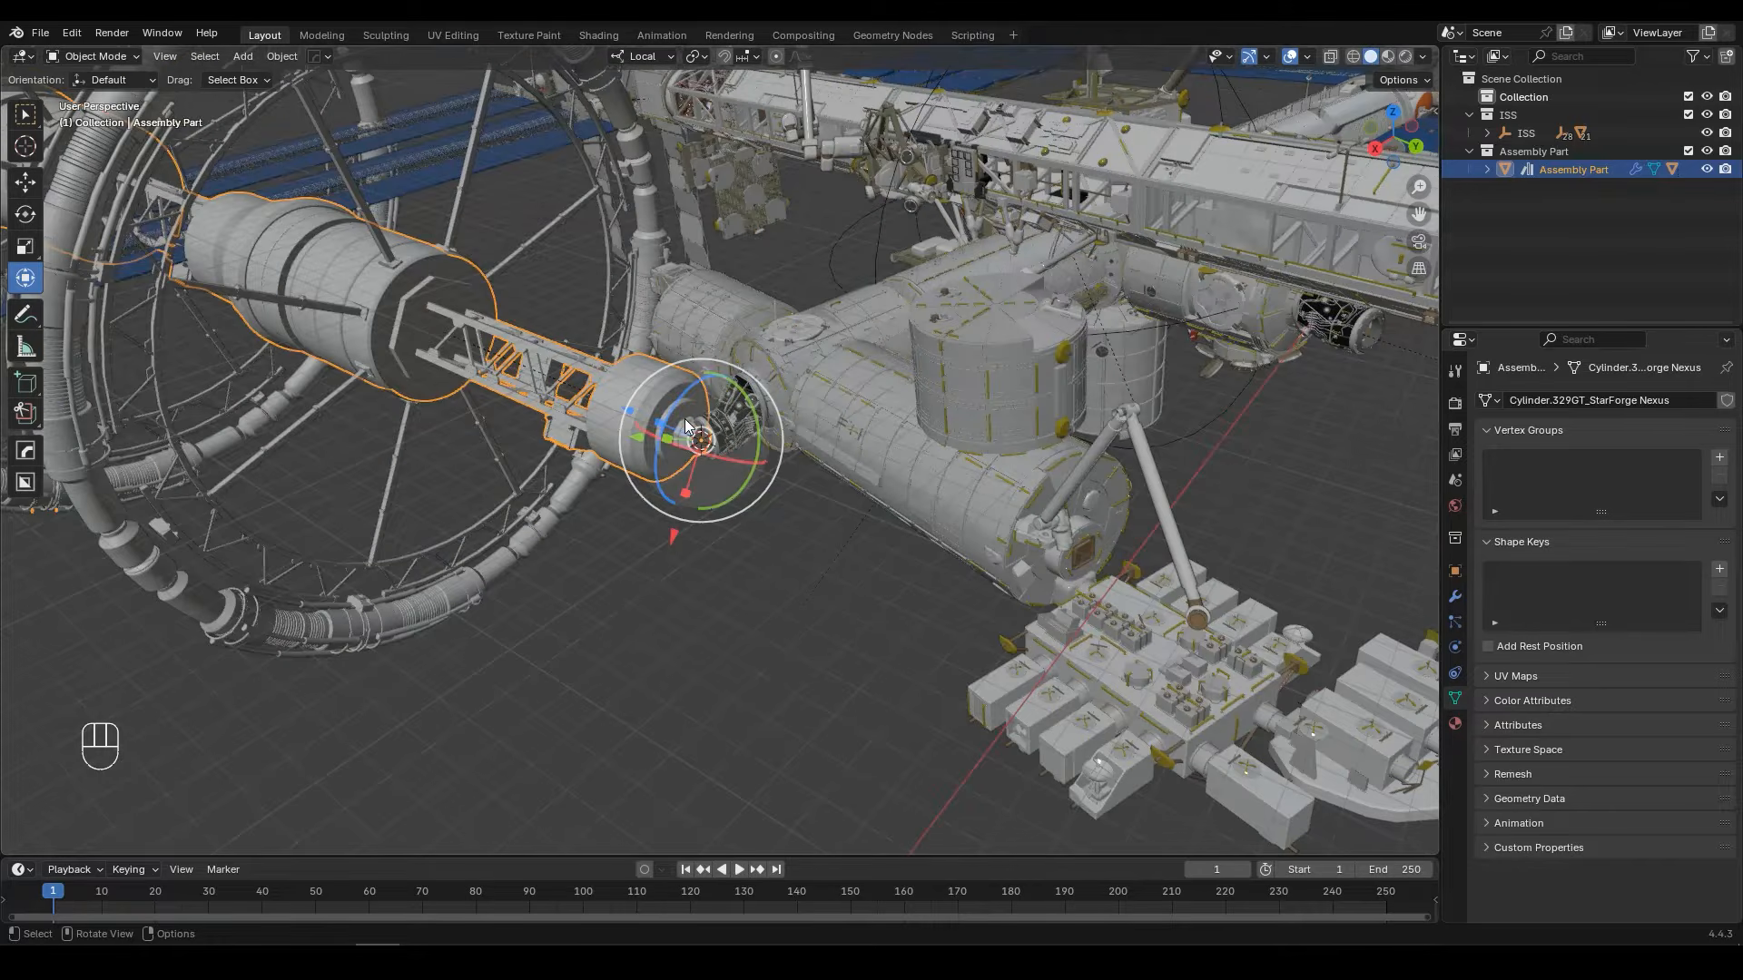
key(alt+r)
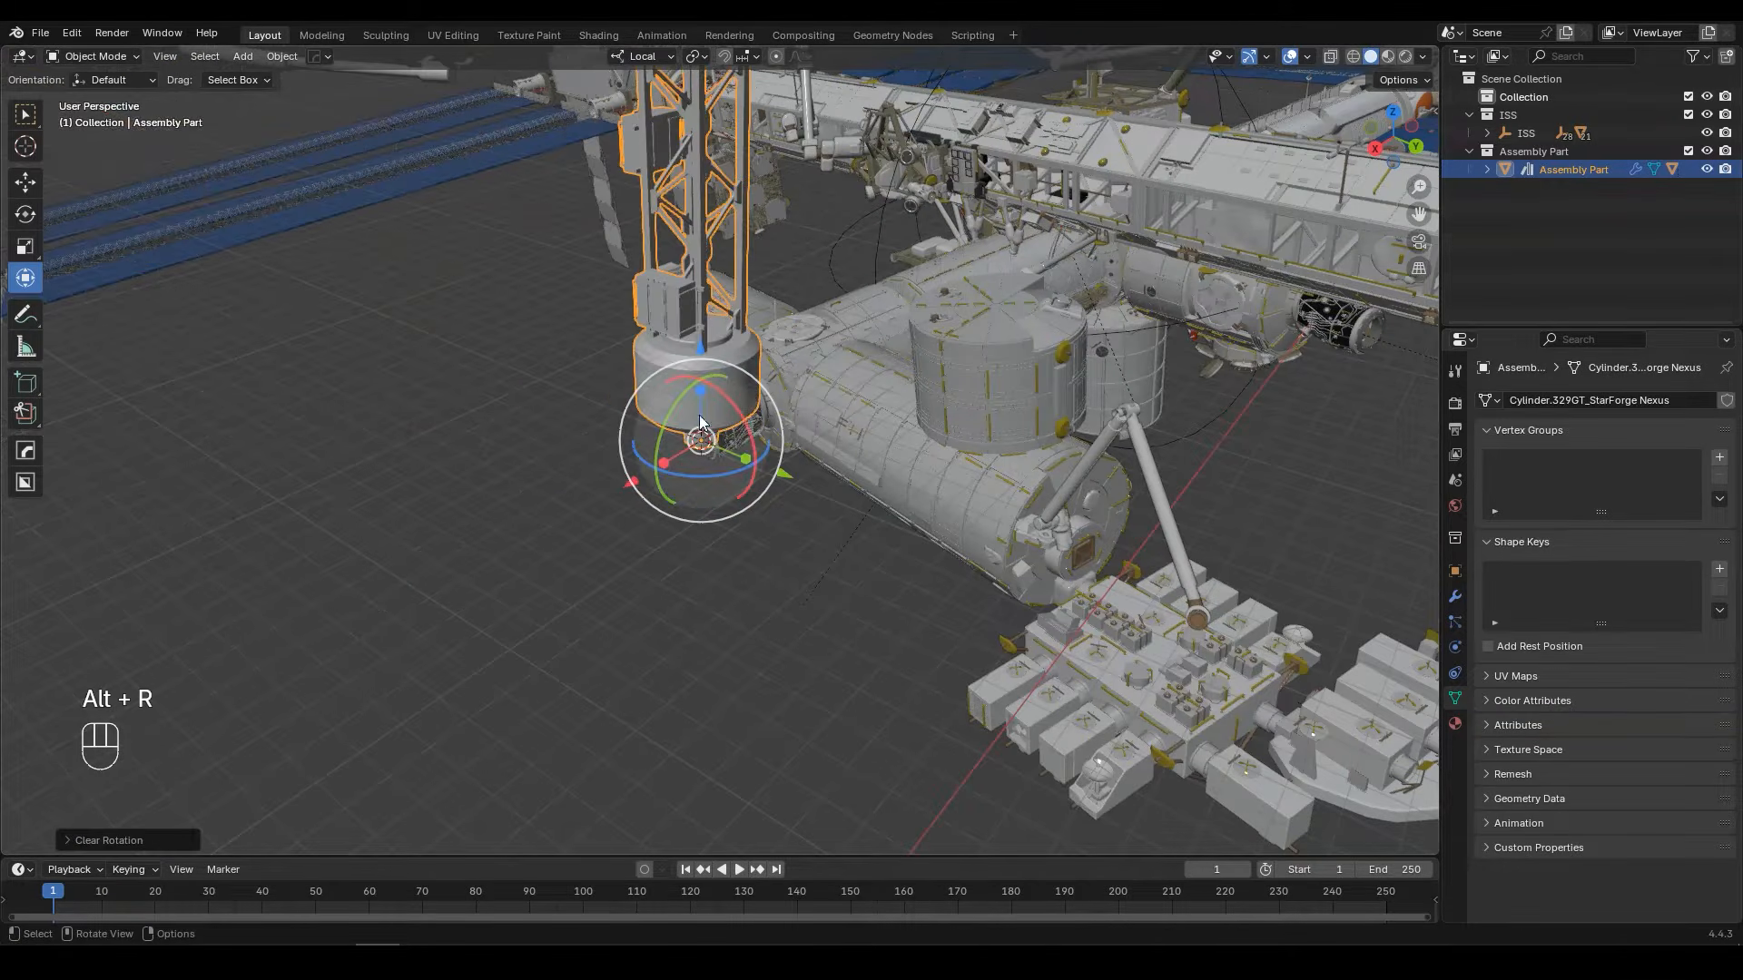
shift+middle_drag(696, 300, 663, 291)
scroll(663, 298, up, 4)
key(r)
key(y)
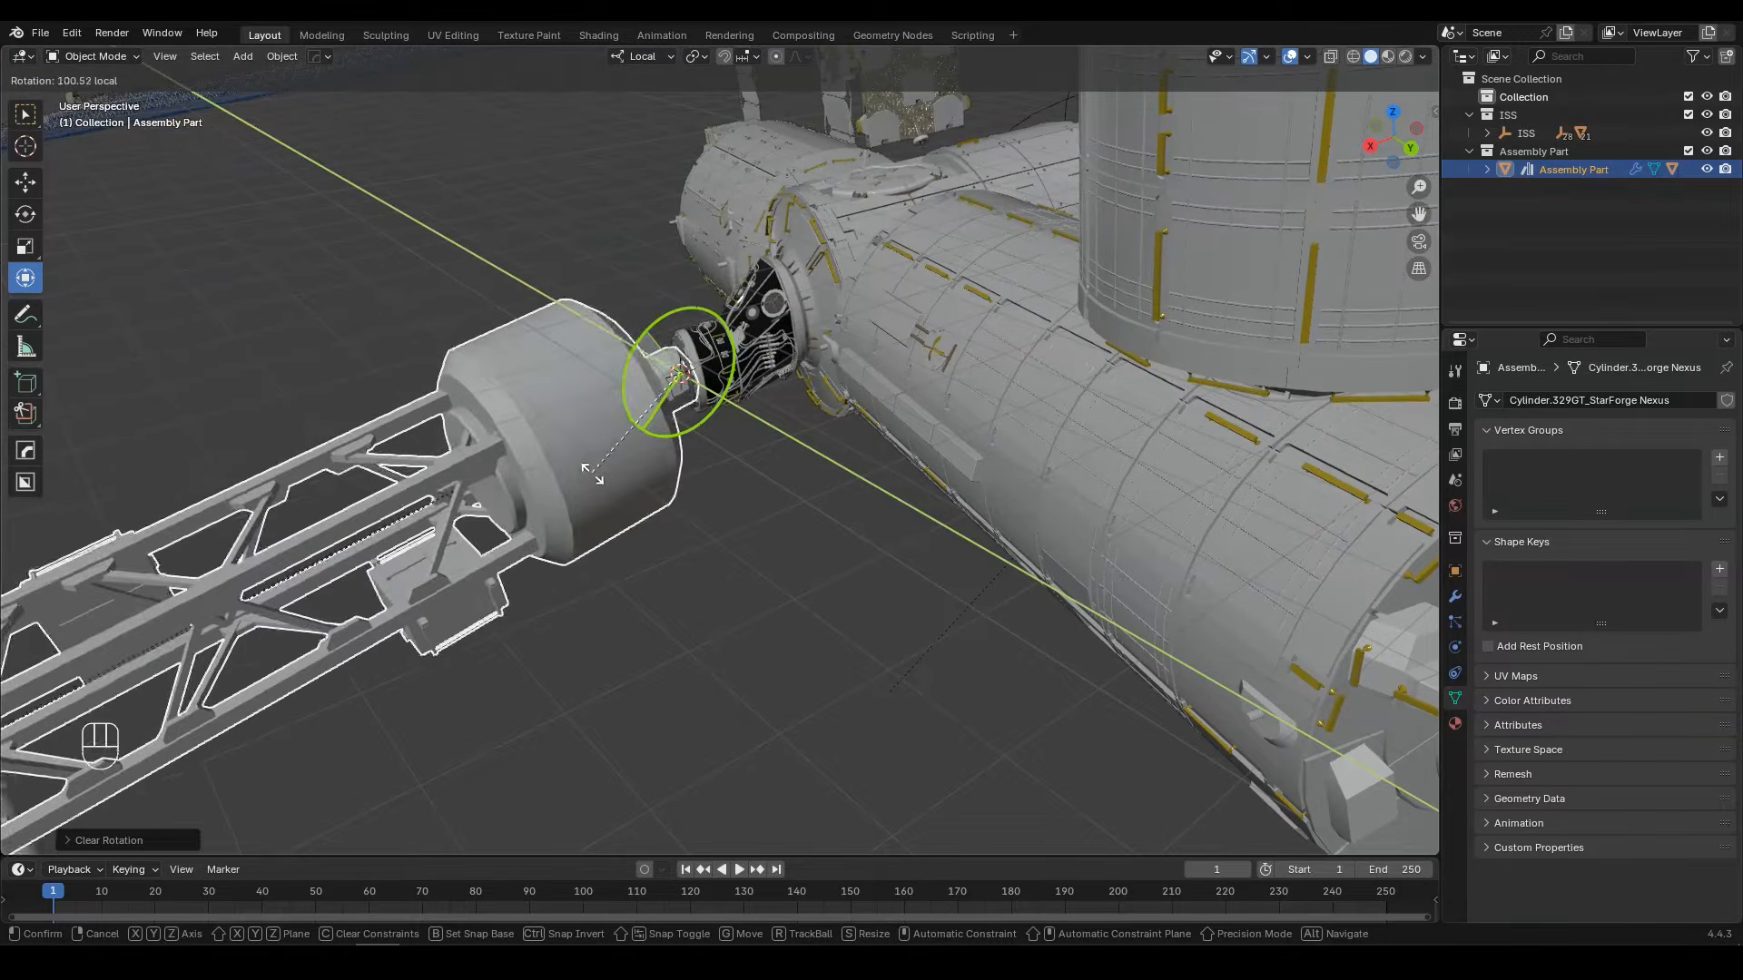
click(587, 471)
Step: Move Assembly Part toward the ISS module so that its end cap covers the docking port
key(KP_7)
shift+middle_drag(587, 471, 1071, 419)
scroll(848, 270, up, 5)
drag(839, 264, 869, 262)
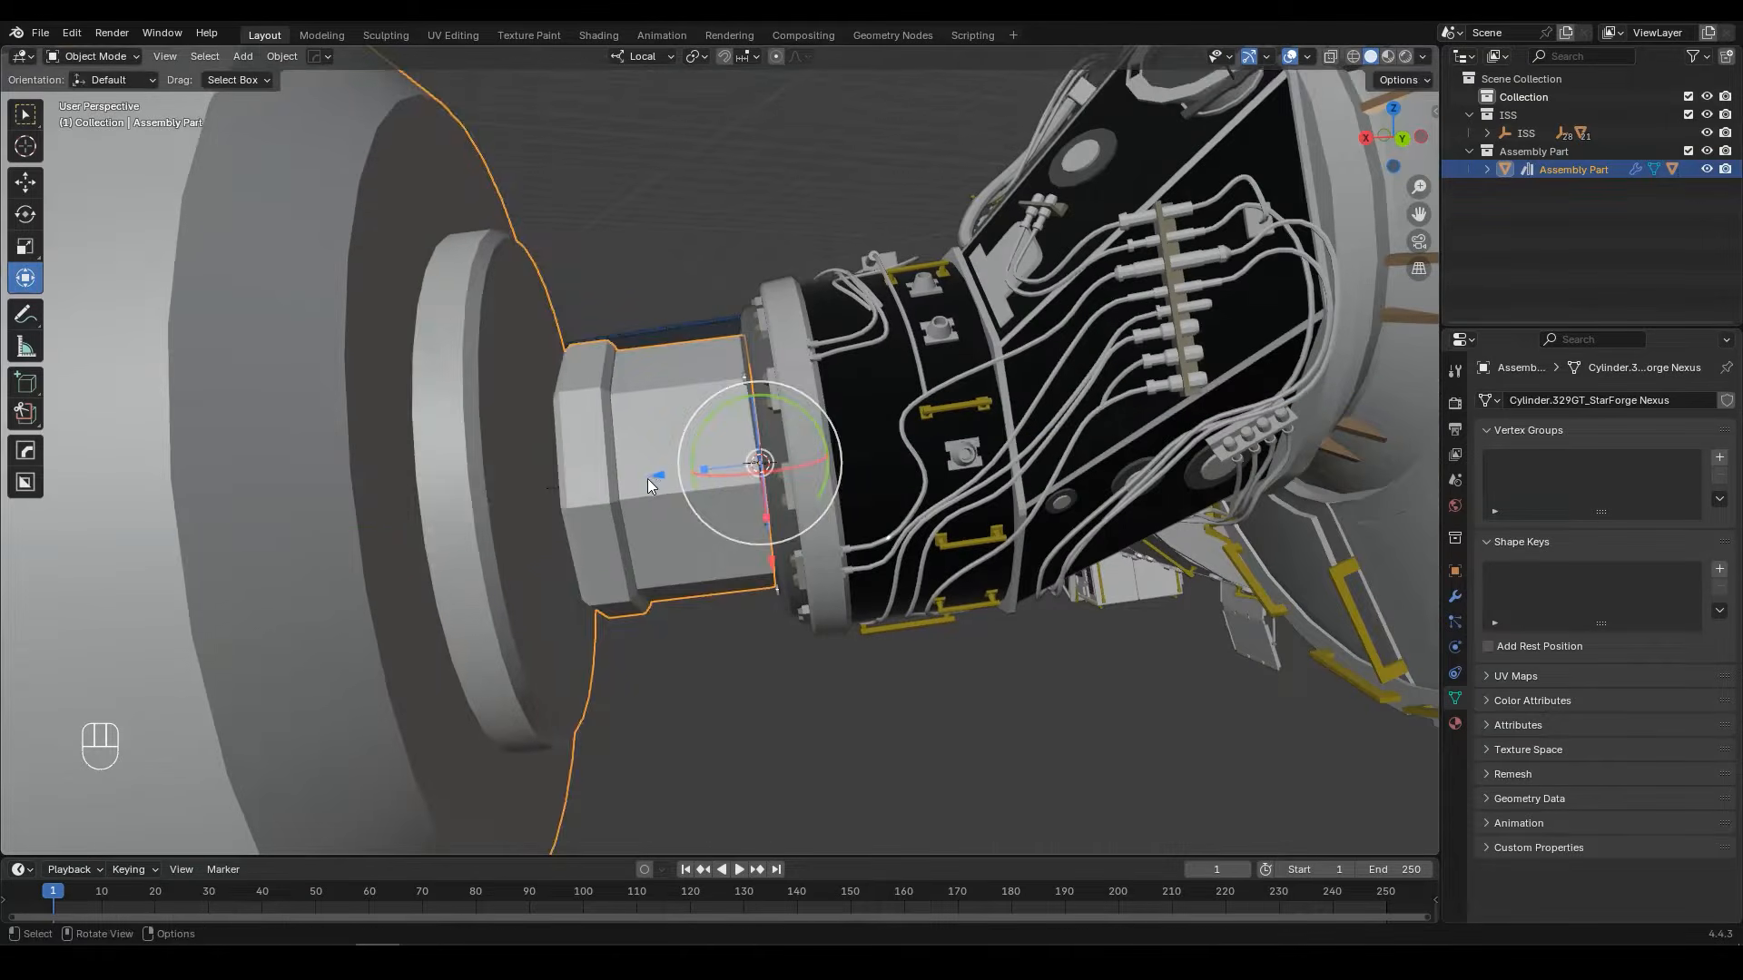
drag(650, 480, 1113, 434)
scroll(1098, 409, down, 1)
shift+middle_drag(1058, 331, 826, 554)
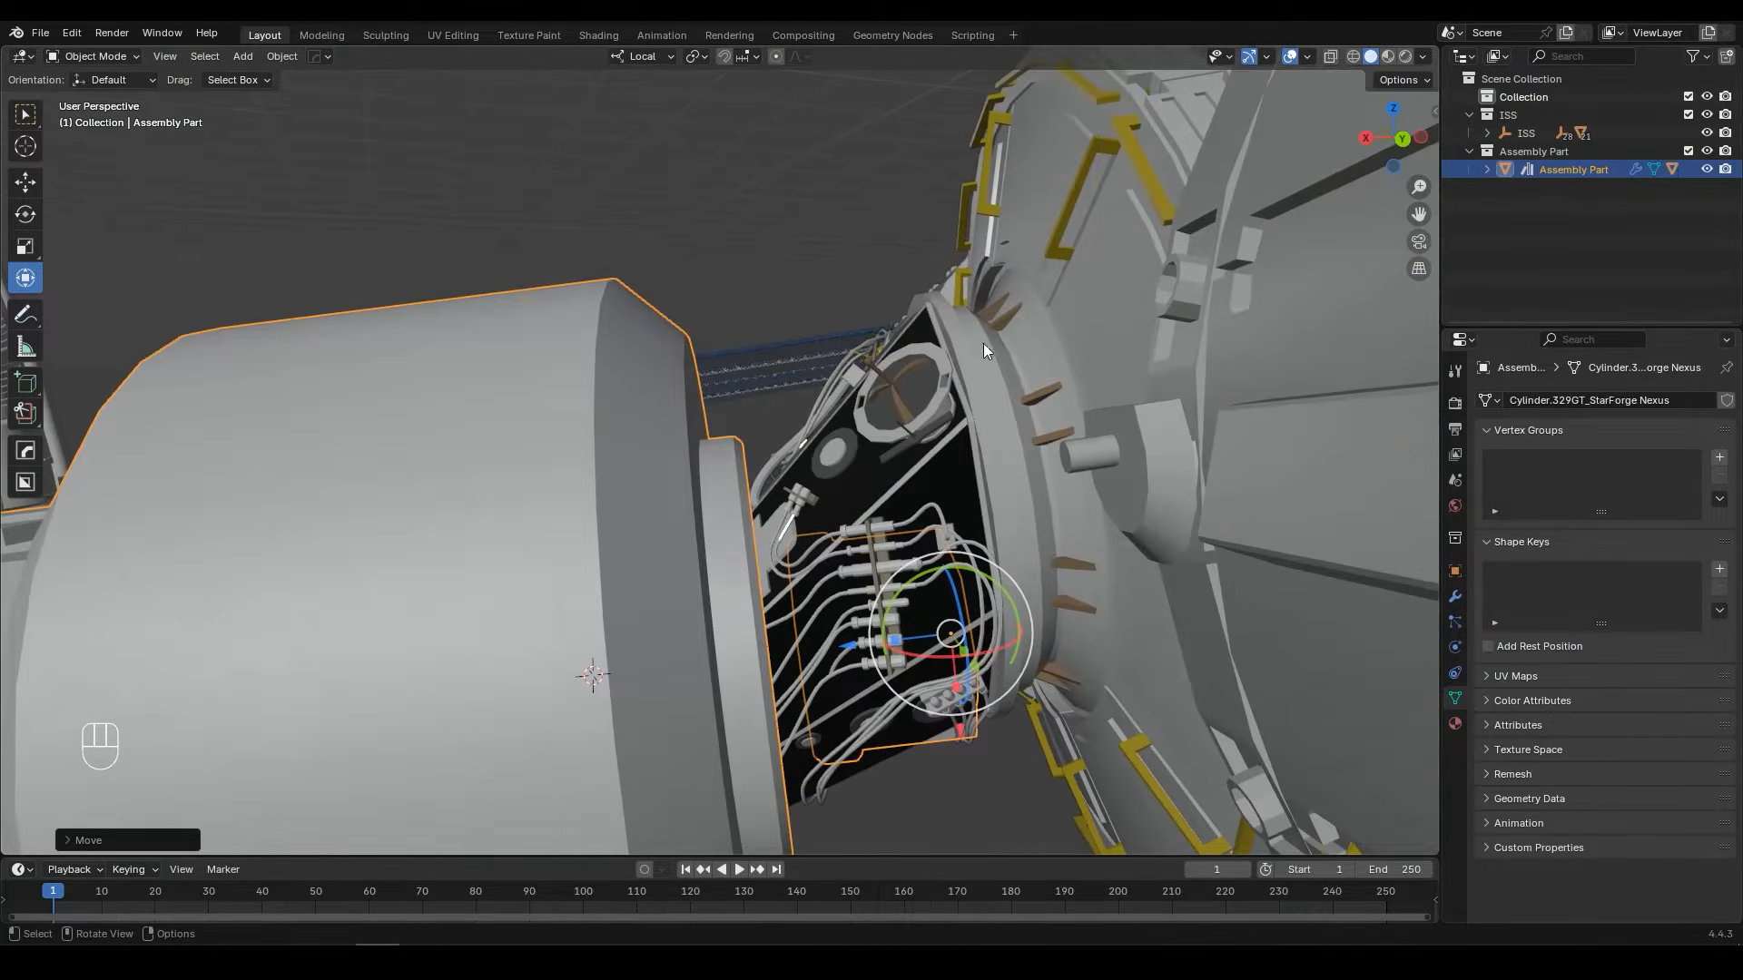
Step: Fine-tune Assembly Part's position along its local axes to seat the end cap centrally against the ISS module
drag(957, 734, 969, 538)
drag(836, 465, 1072, 438)
scroll(1071, 438, up, 2)
middle_drag(1071, 437, 1059, 454)
drag(1092, 479, 1052, 482)
shift+middle_drag(1047, 471, 1030, 408)
drag(1153, 494, 1159, 550)
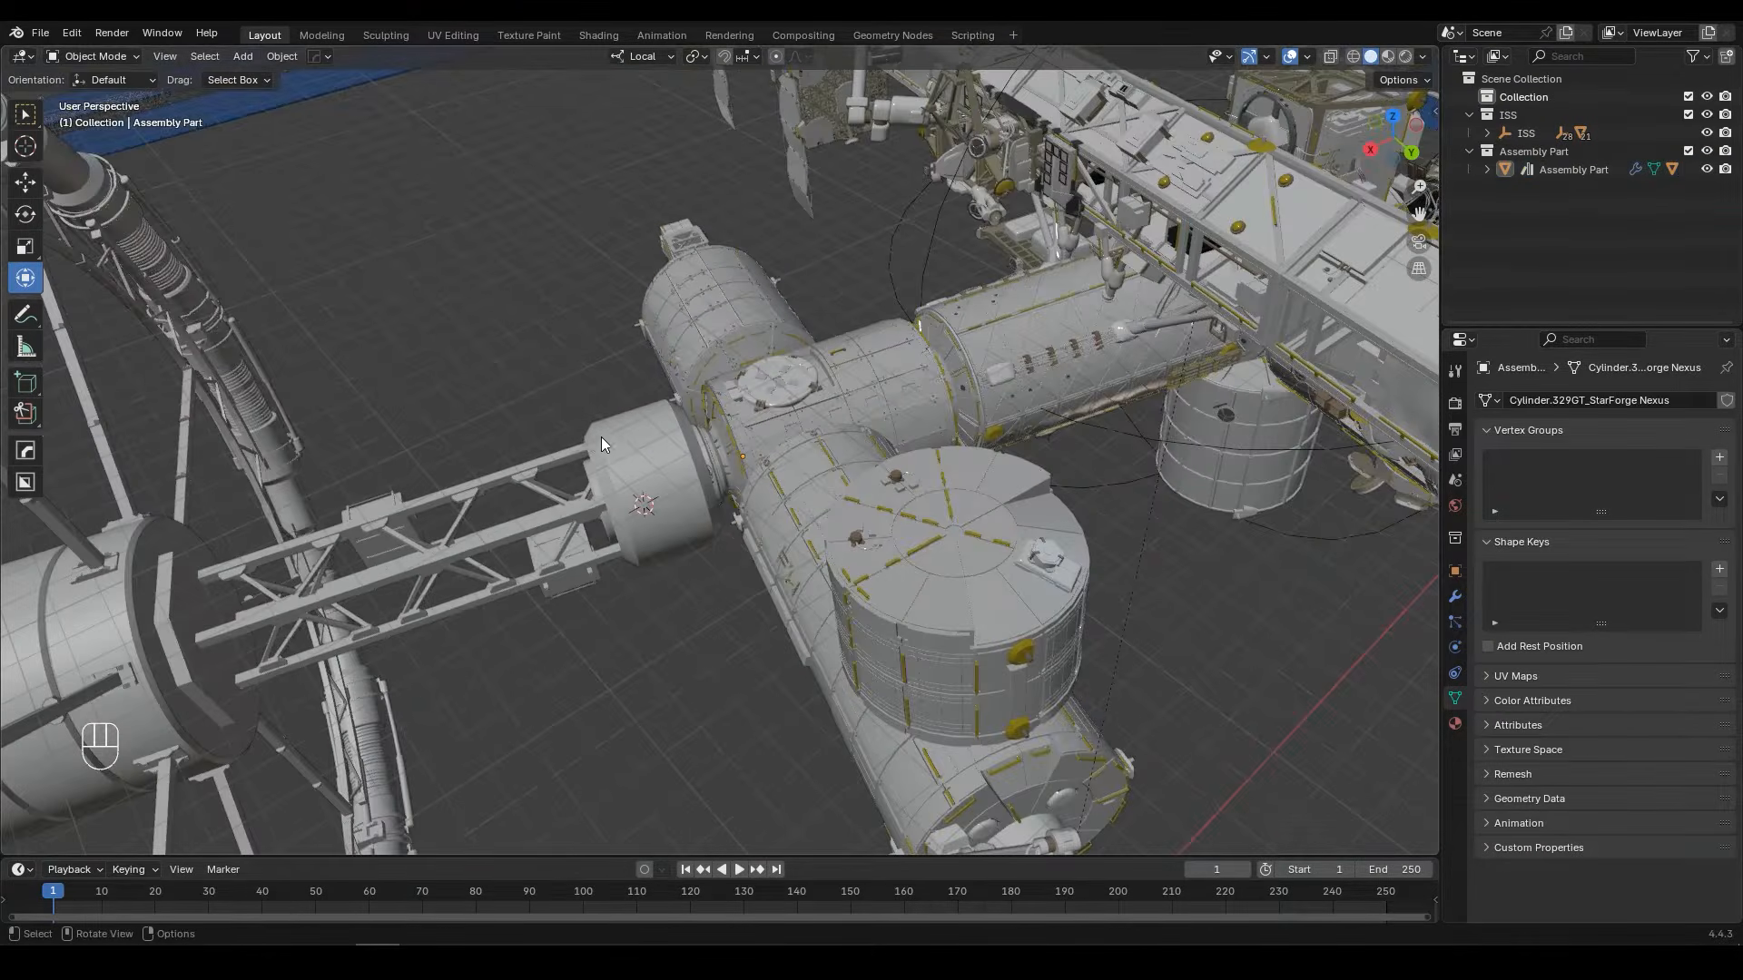
Step: Check the joined stations from several angles, and save the file
middle_drag(601, 444, 529, 439)
scroll(785, 552, down, 6)
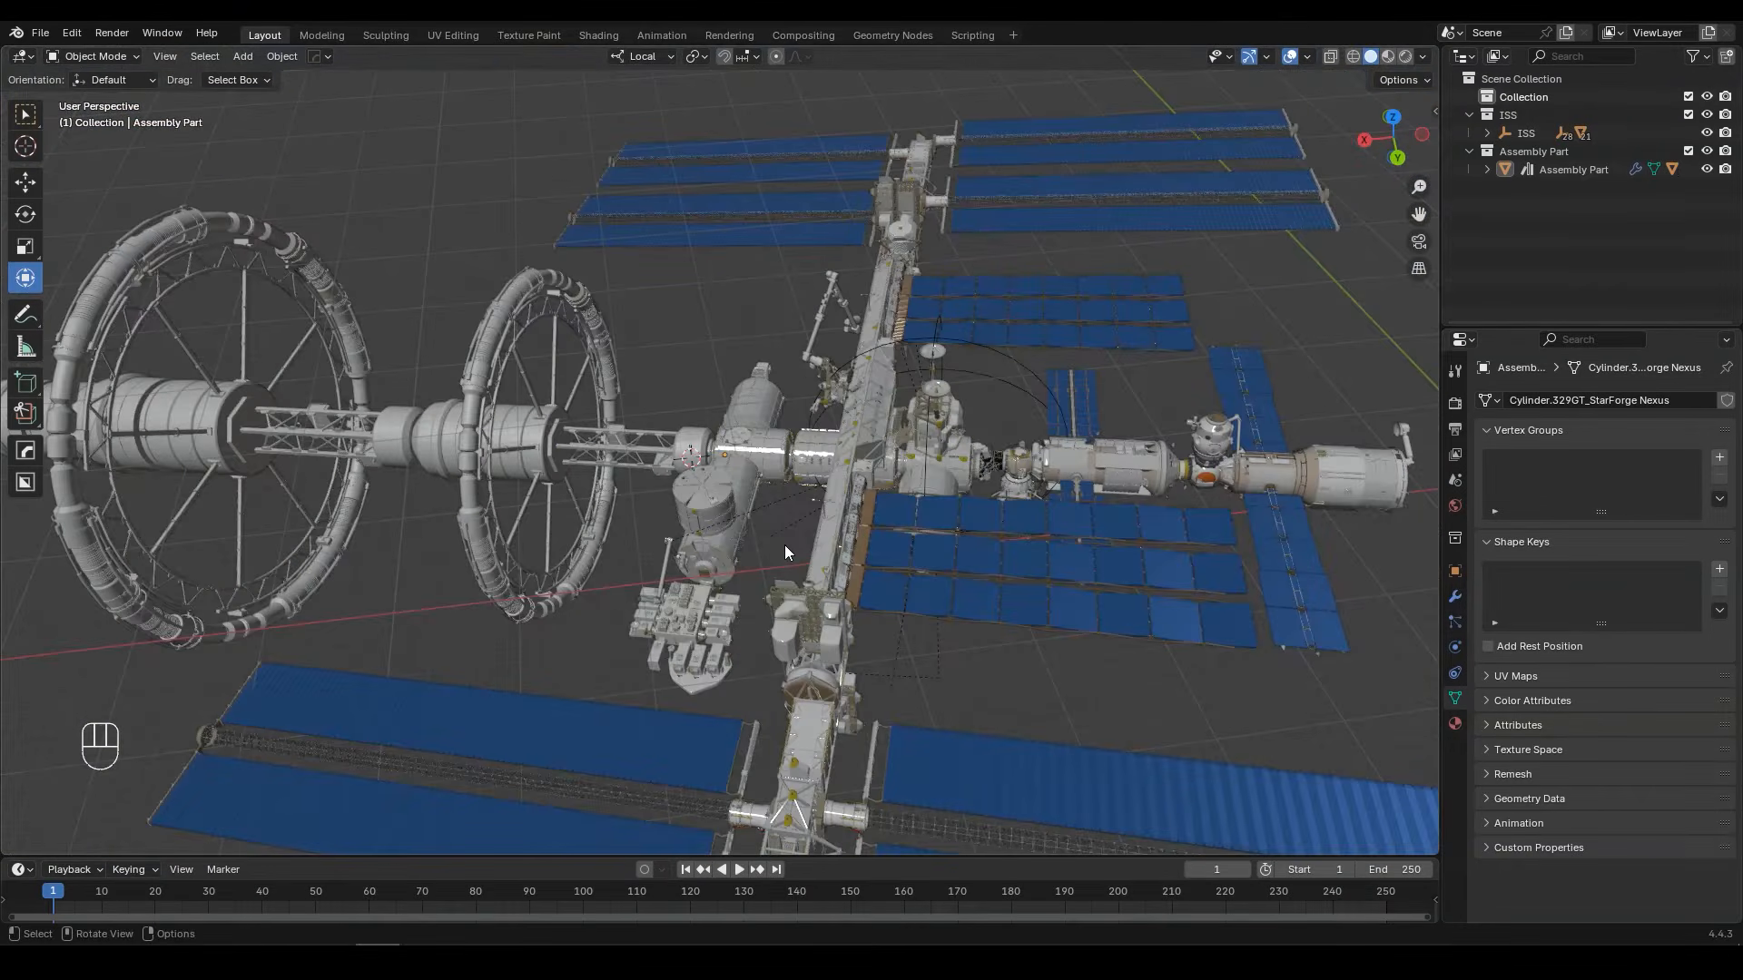
shift+middle_drag(697, 514, 950, 479)
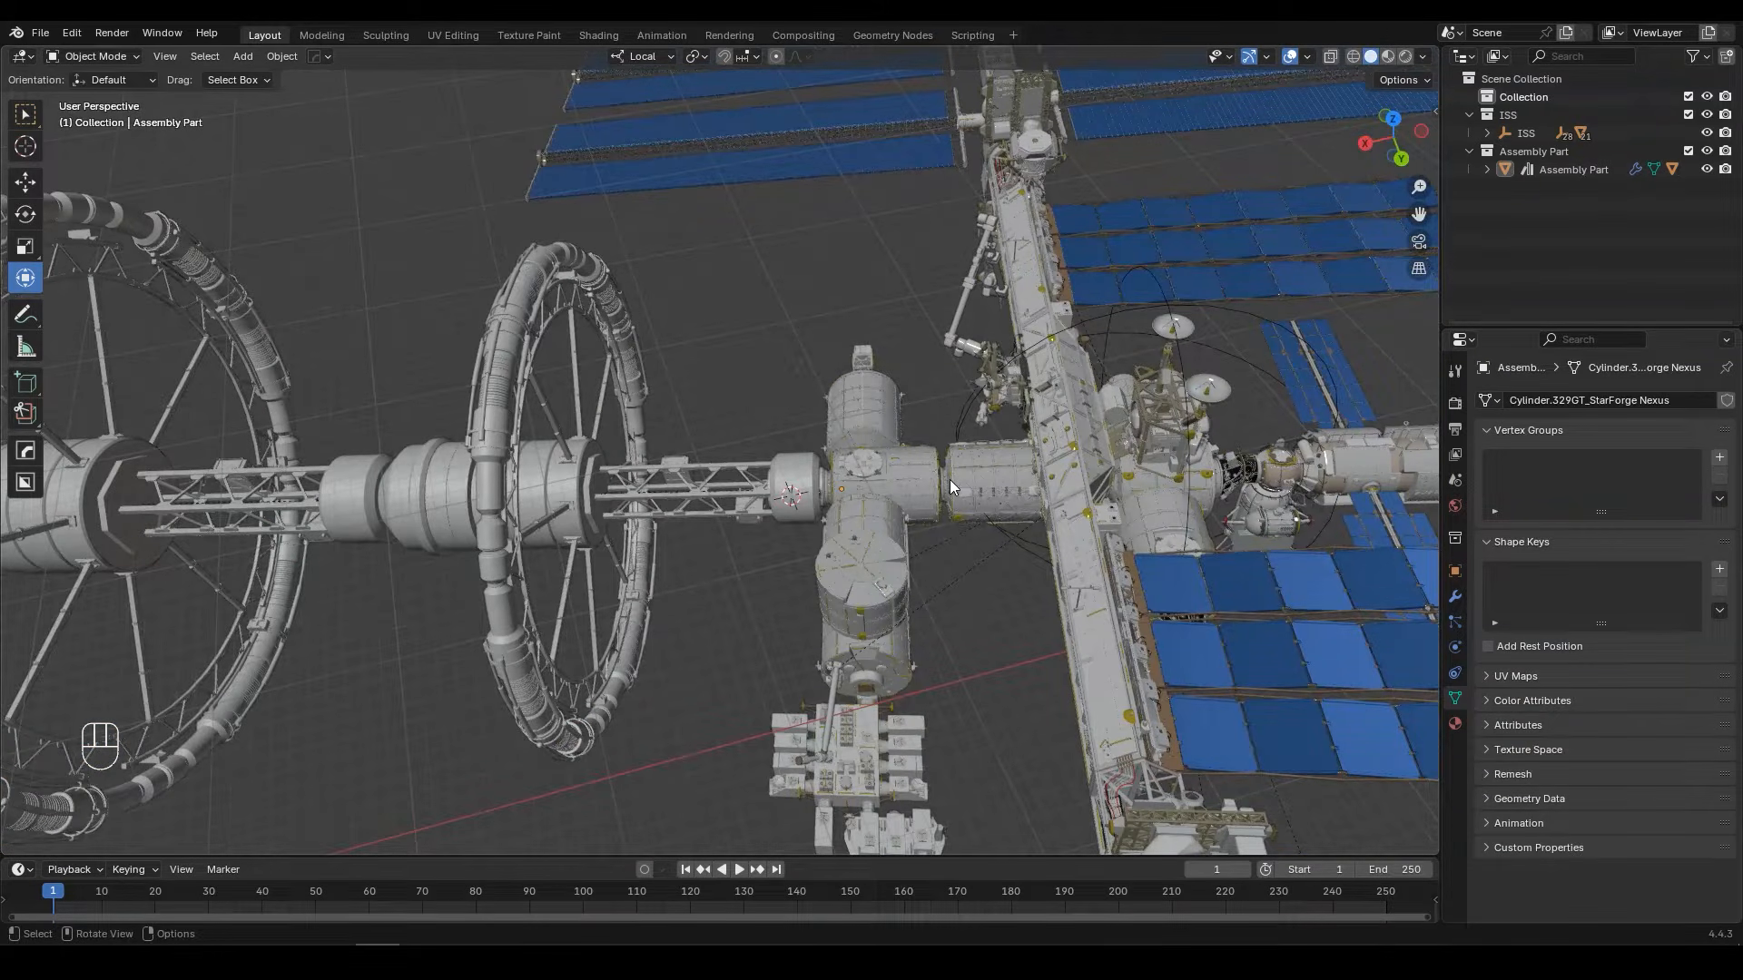
key(ctrl+s)
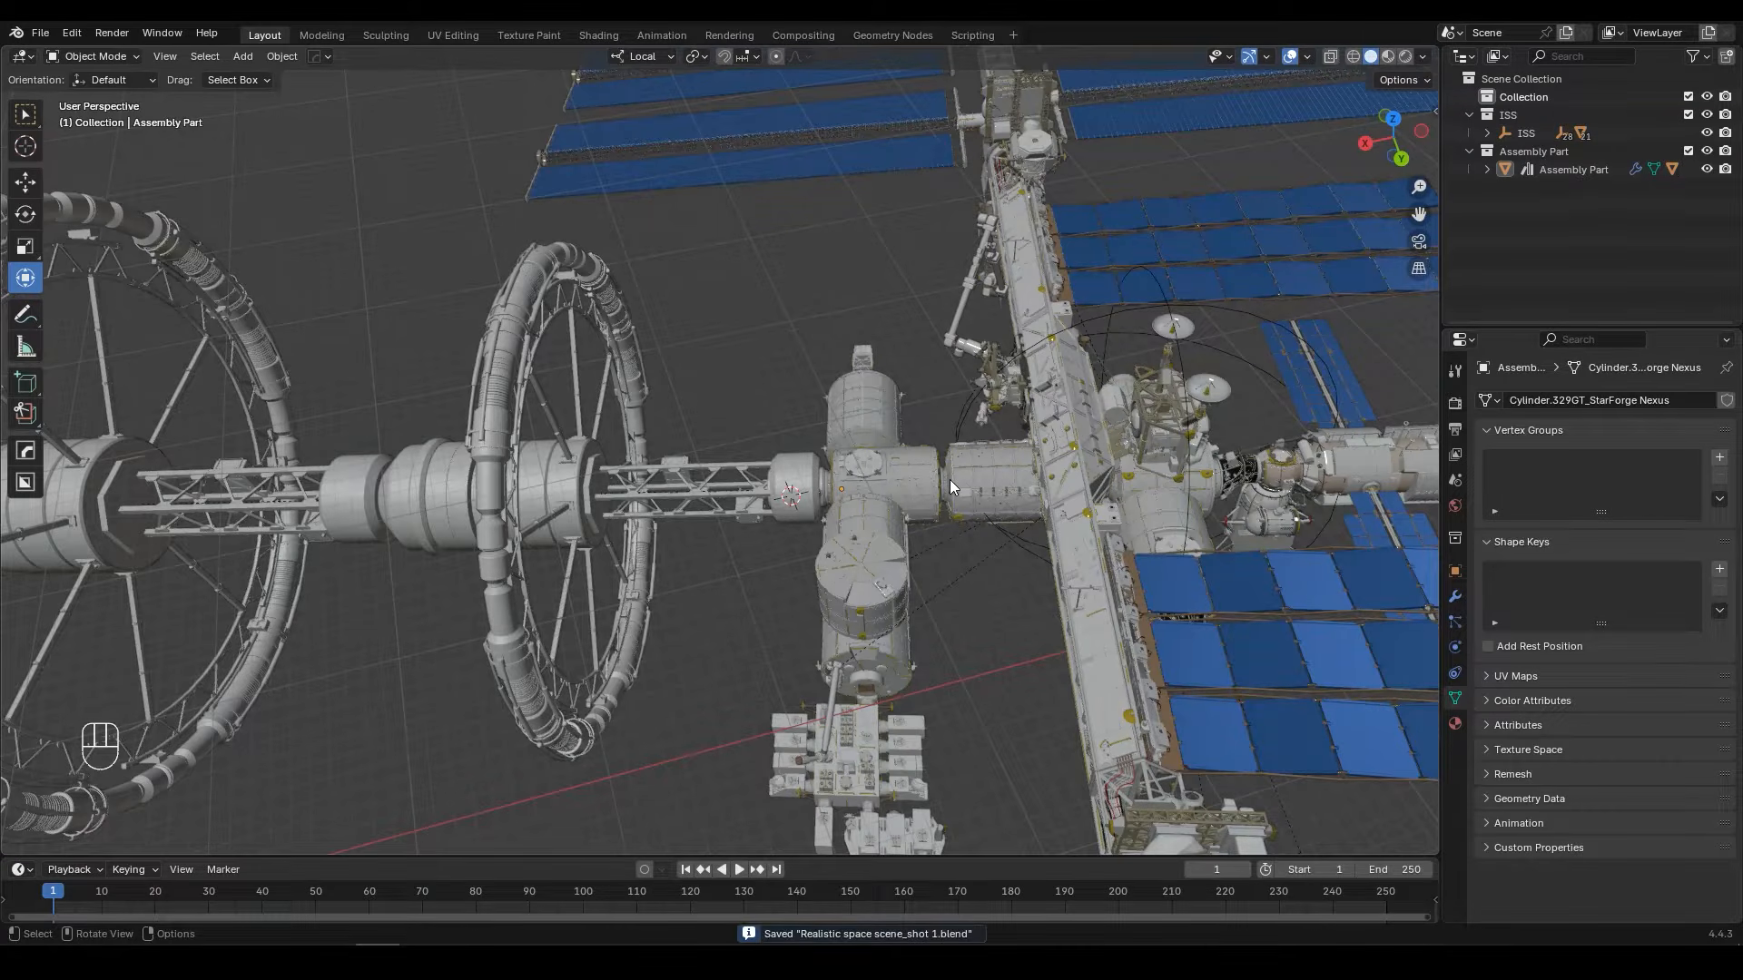
Step: Try scaling Assembly Part down uniformly about its docking end, and undo the scaling
middle_drag(949, 479, 911, 430)
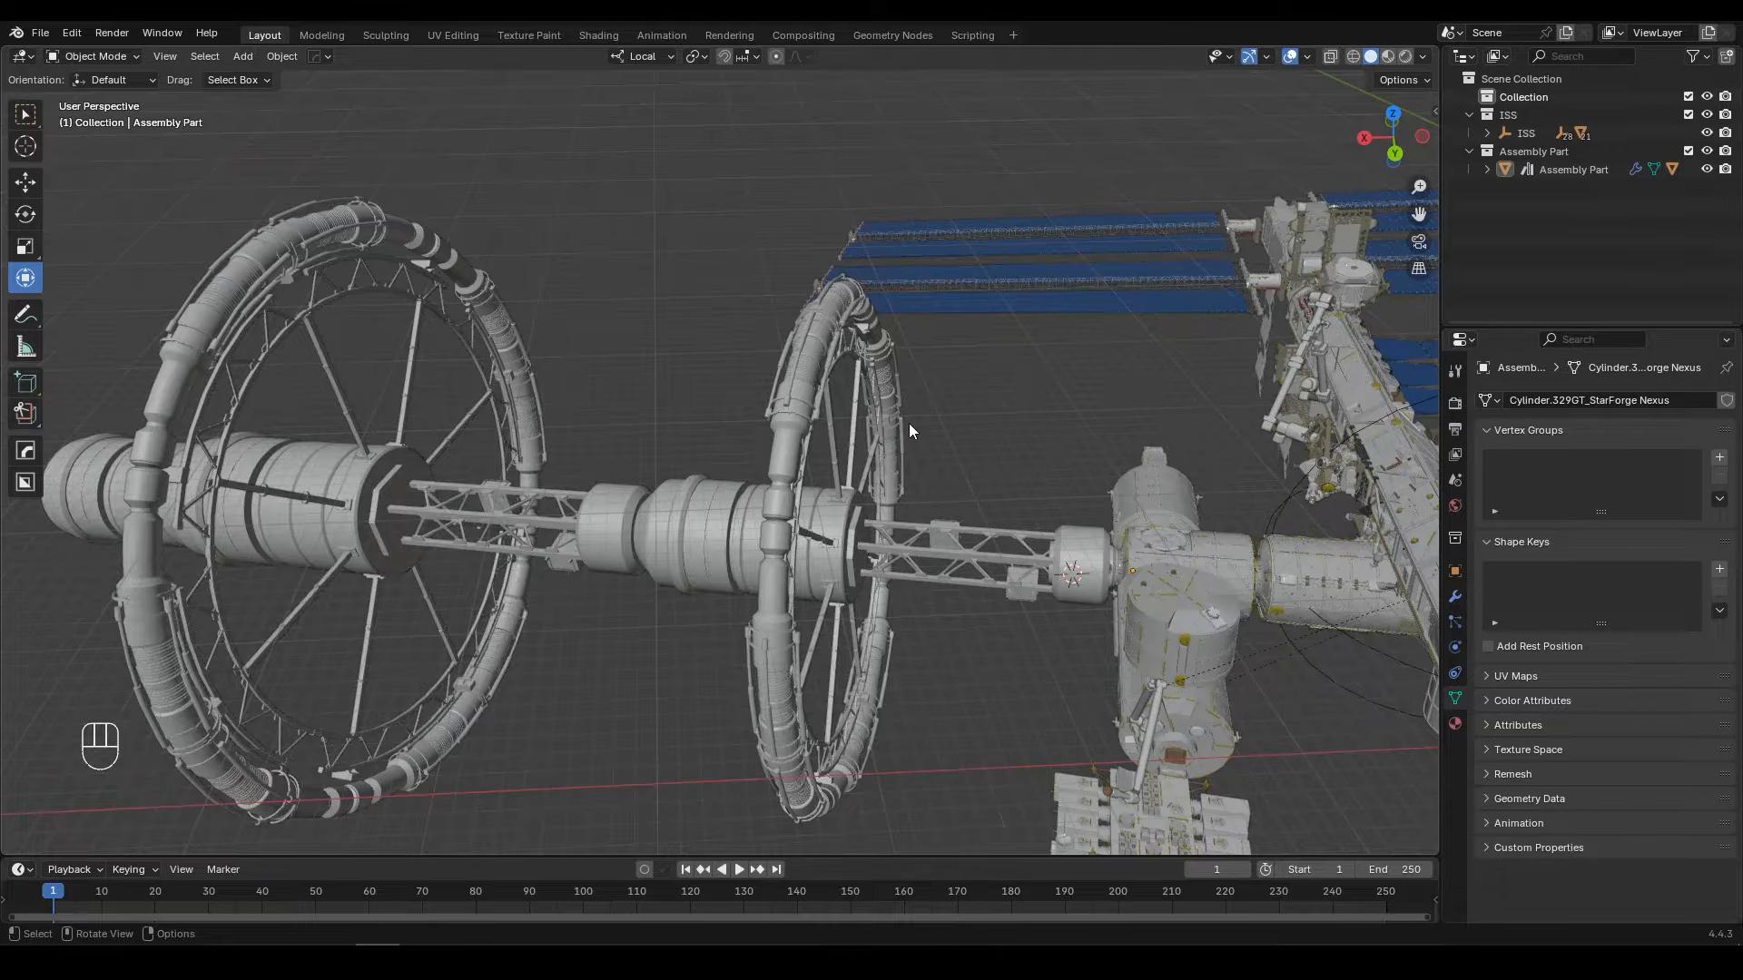
click(1056, 547)
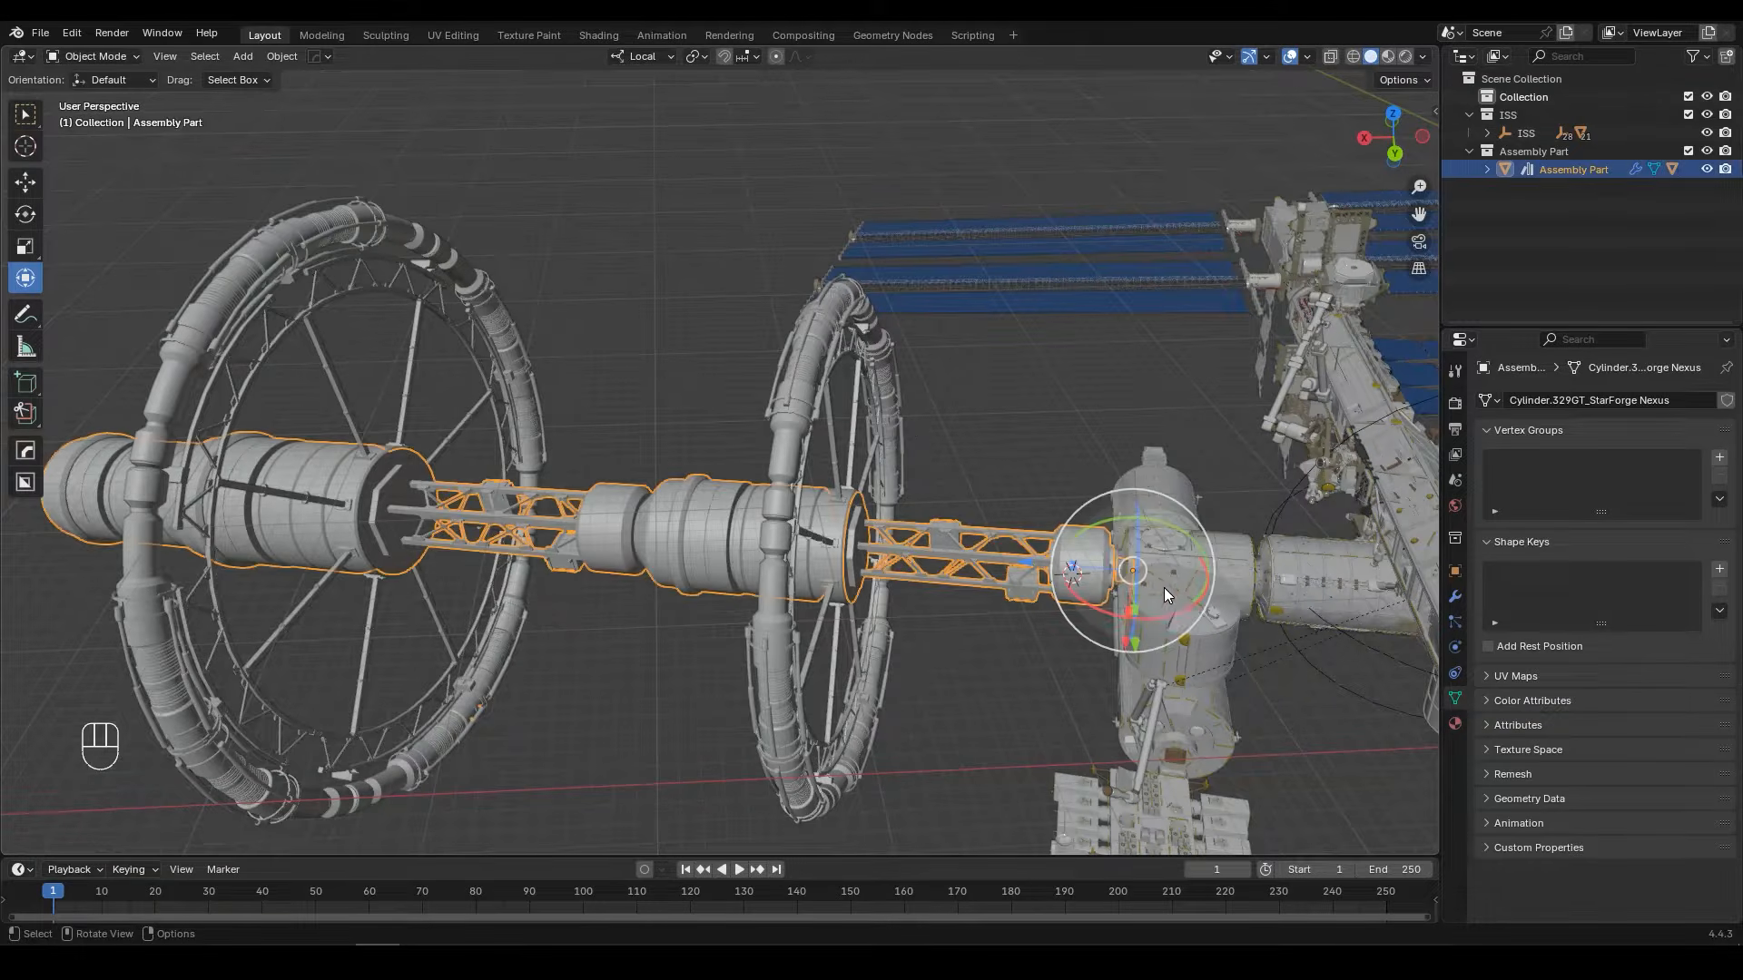
key(s)
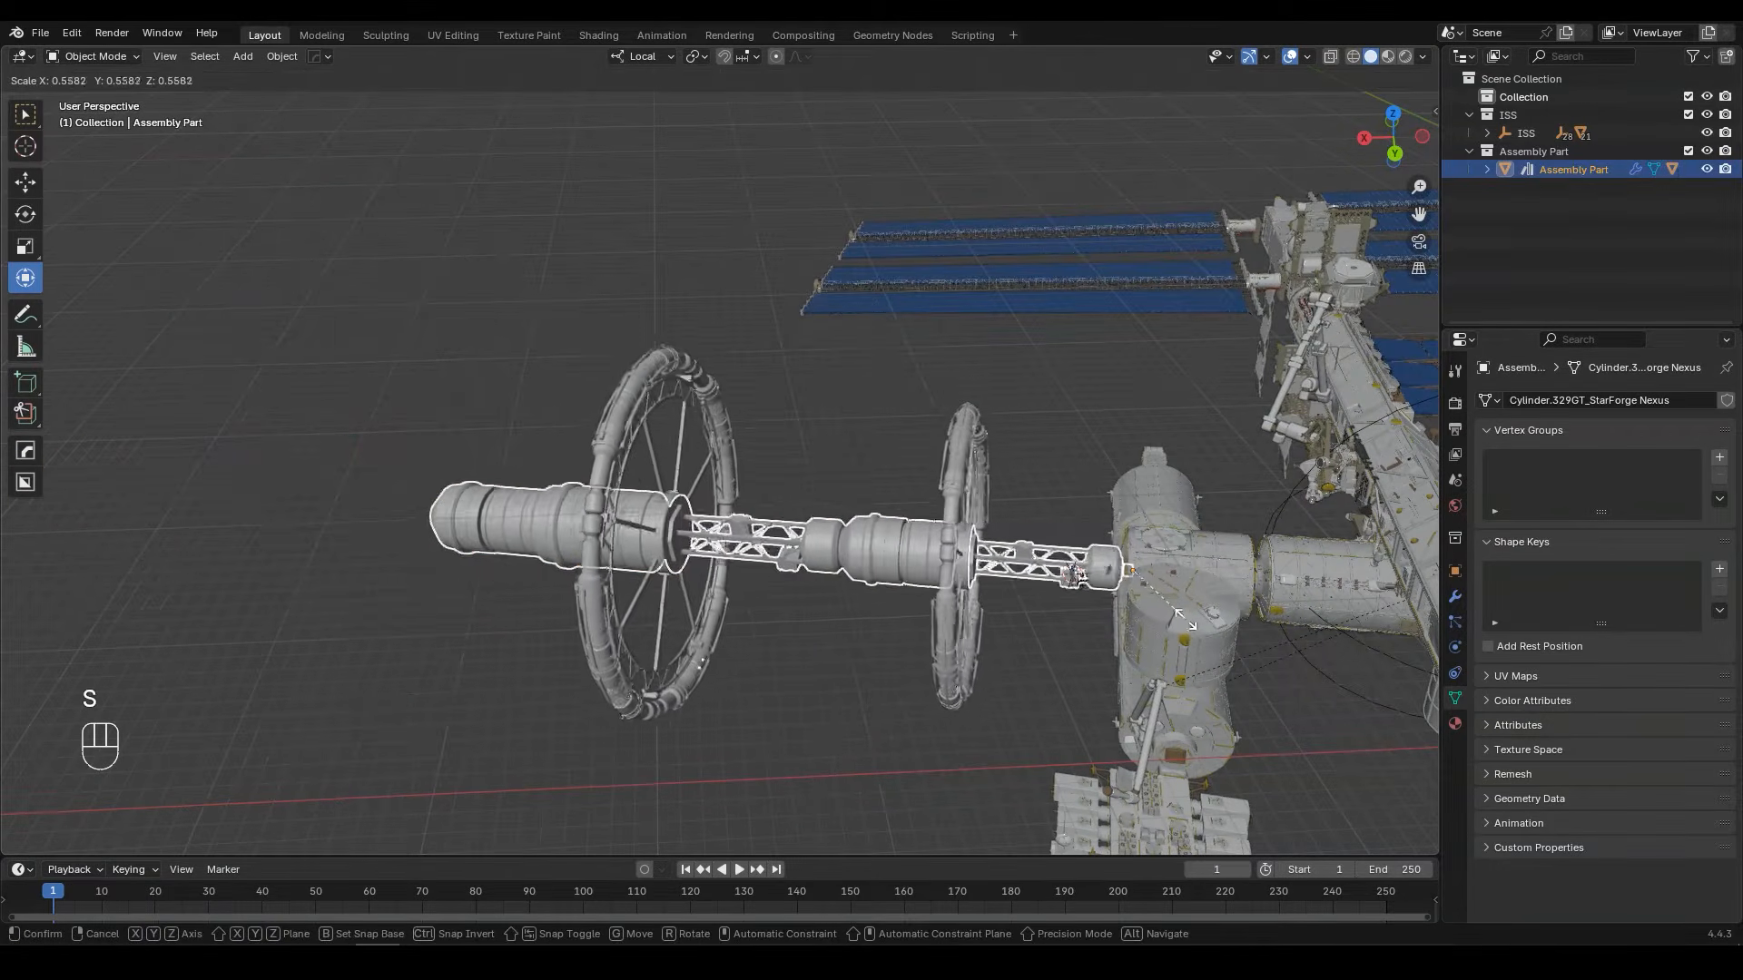
click(1191, 601)
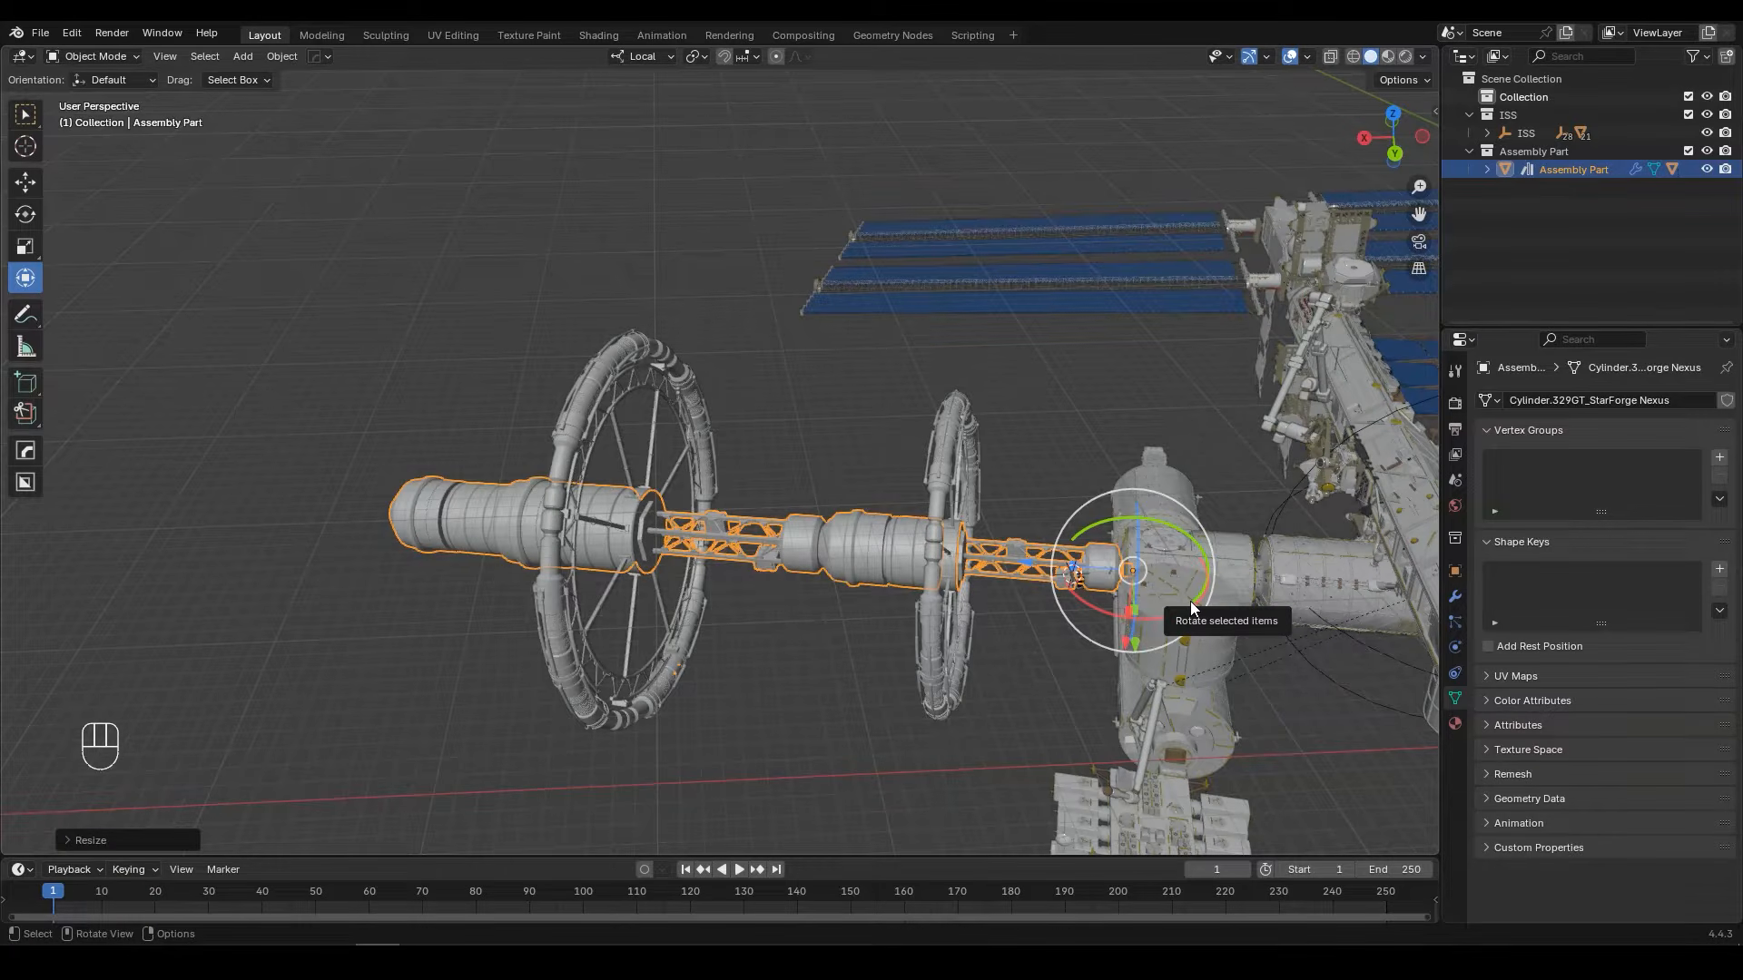
key(ctrl+z)
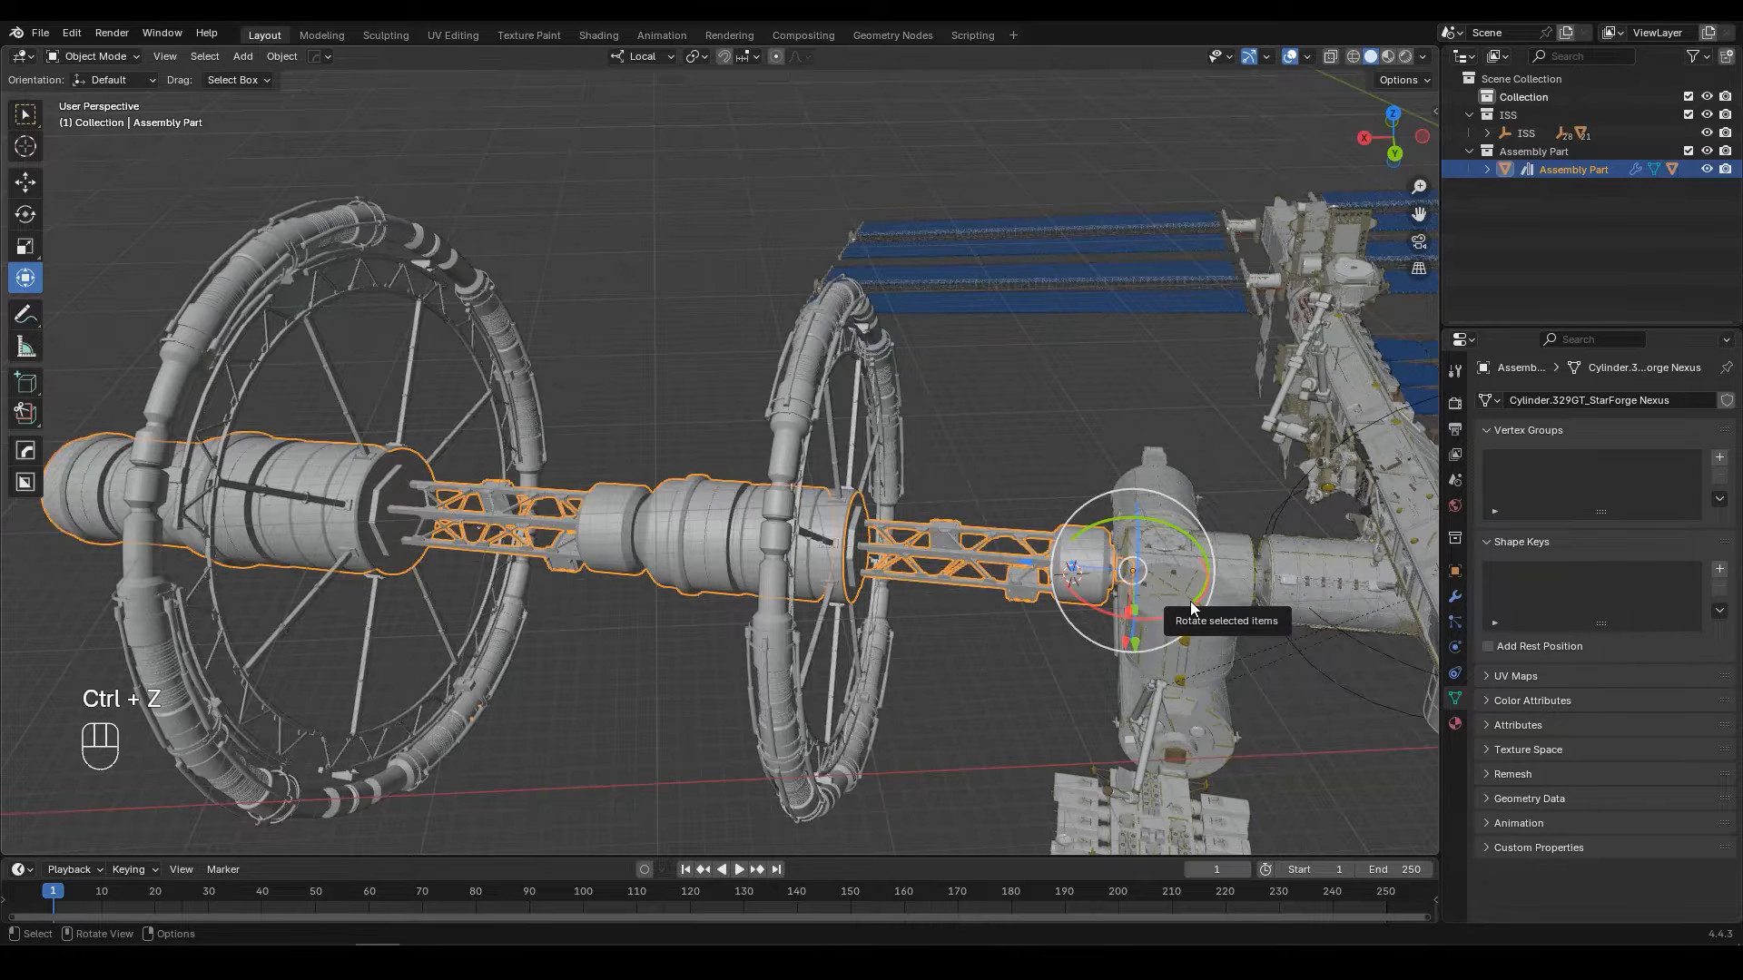
Step: Add a Child Of object constraint to Assembly Part
middle_drag(1190, 601, 1026, 576)
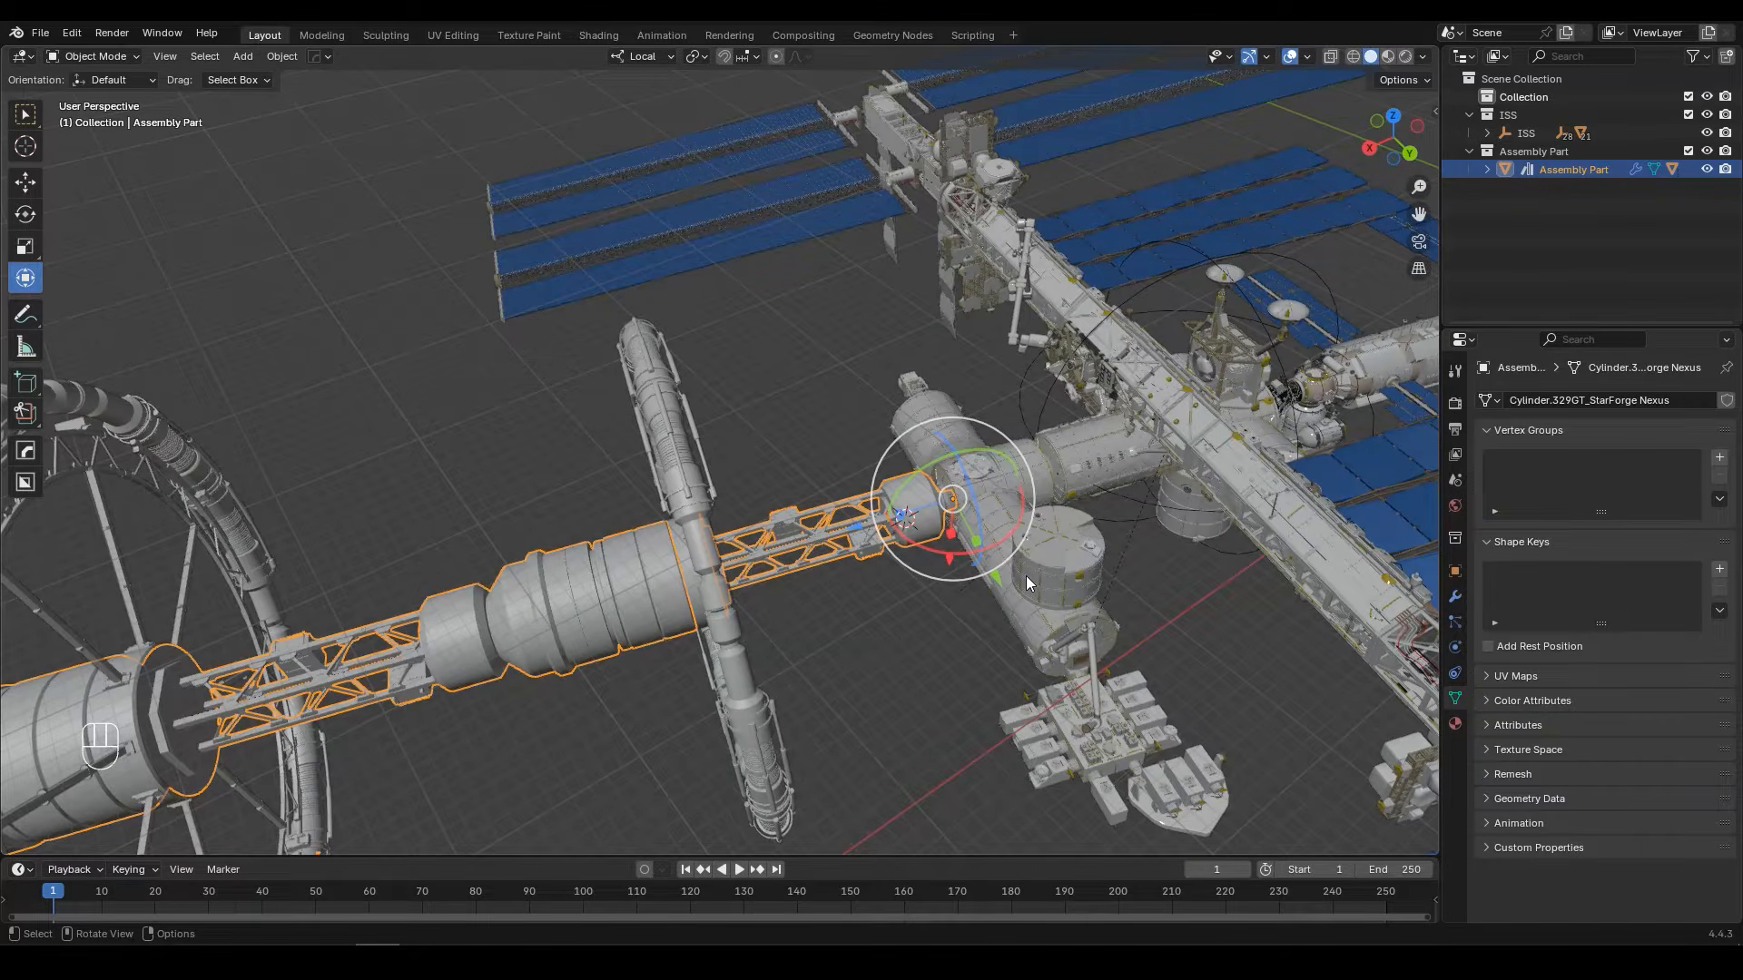
click(1455, 670)
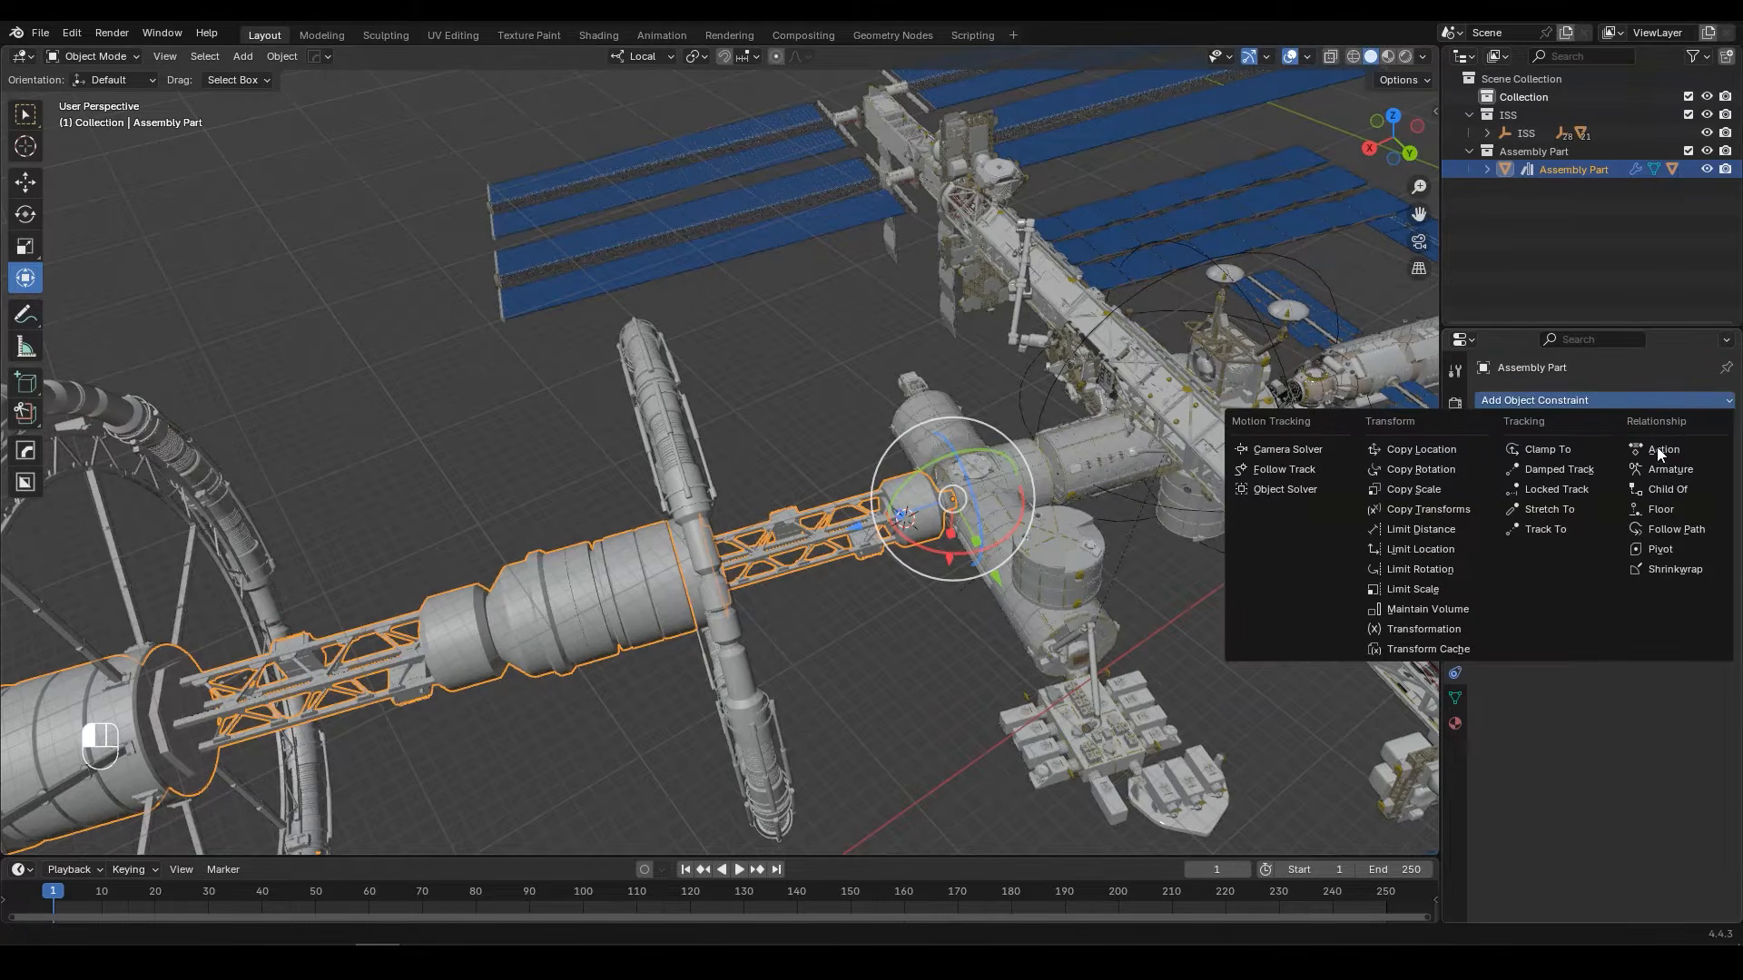
click(1669, 491)
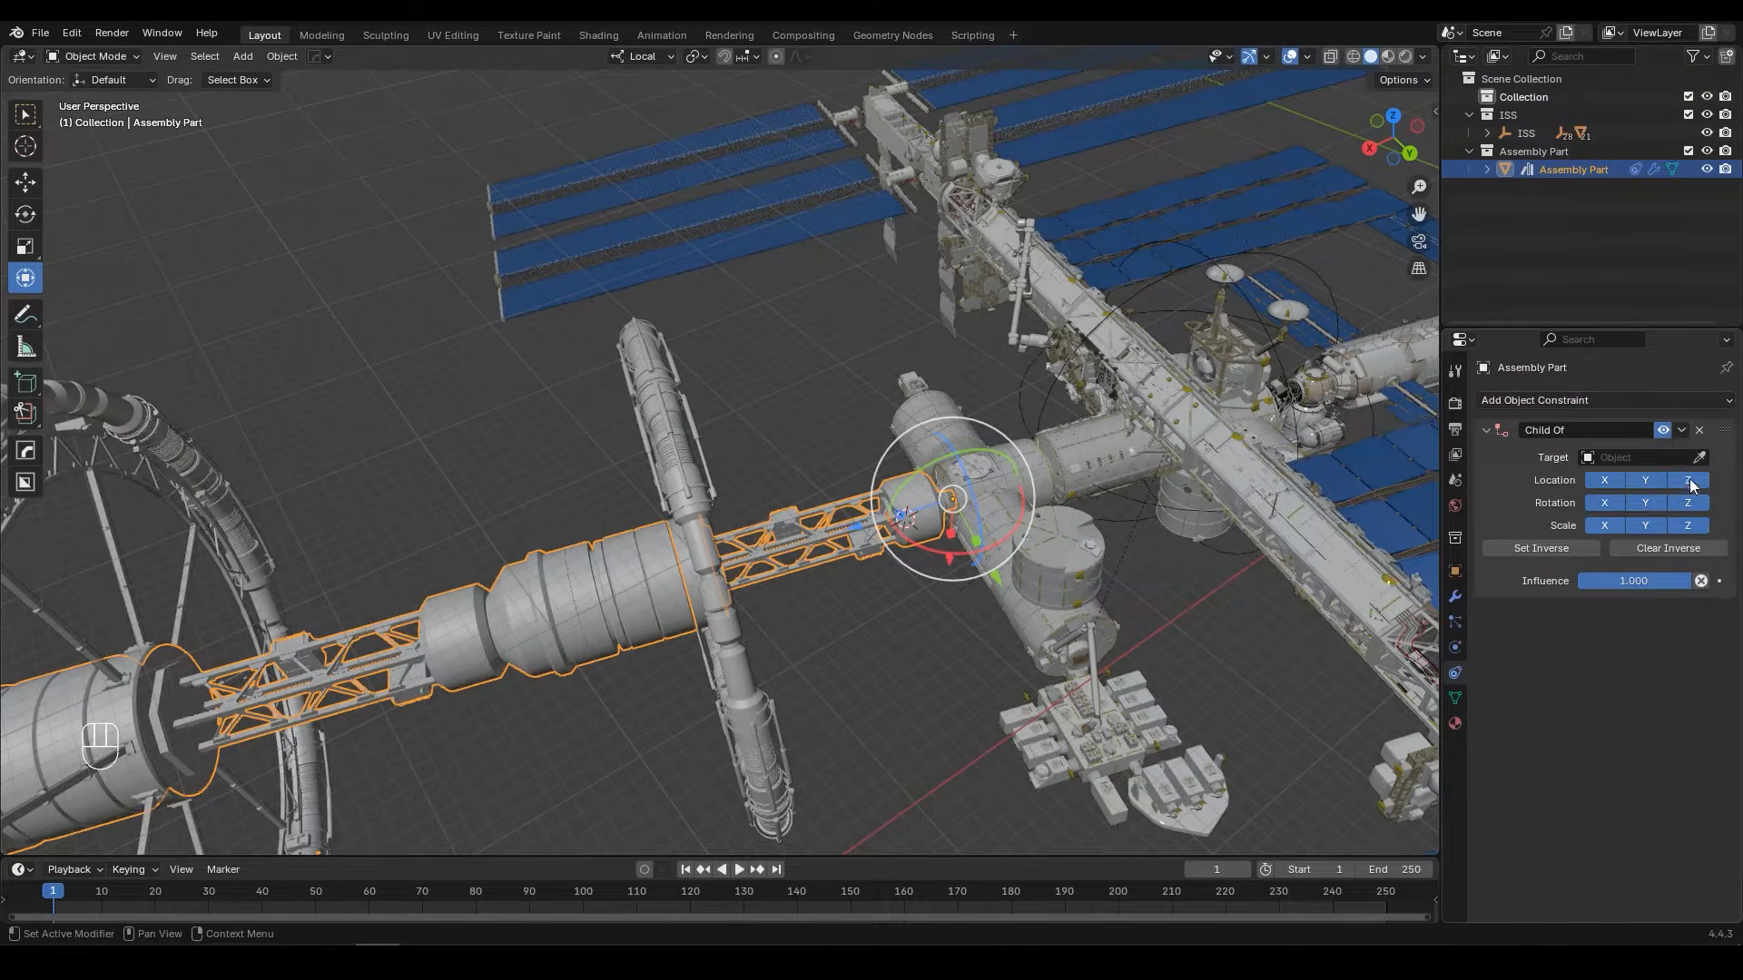
Step: Target the Child Of constraint at the spacestation main body, and test the link by moving and rotating ISS before cancelling both transforms
click(1699, 458)
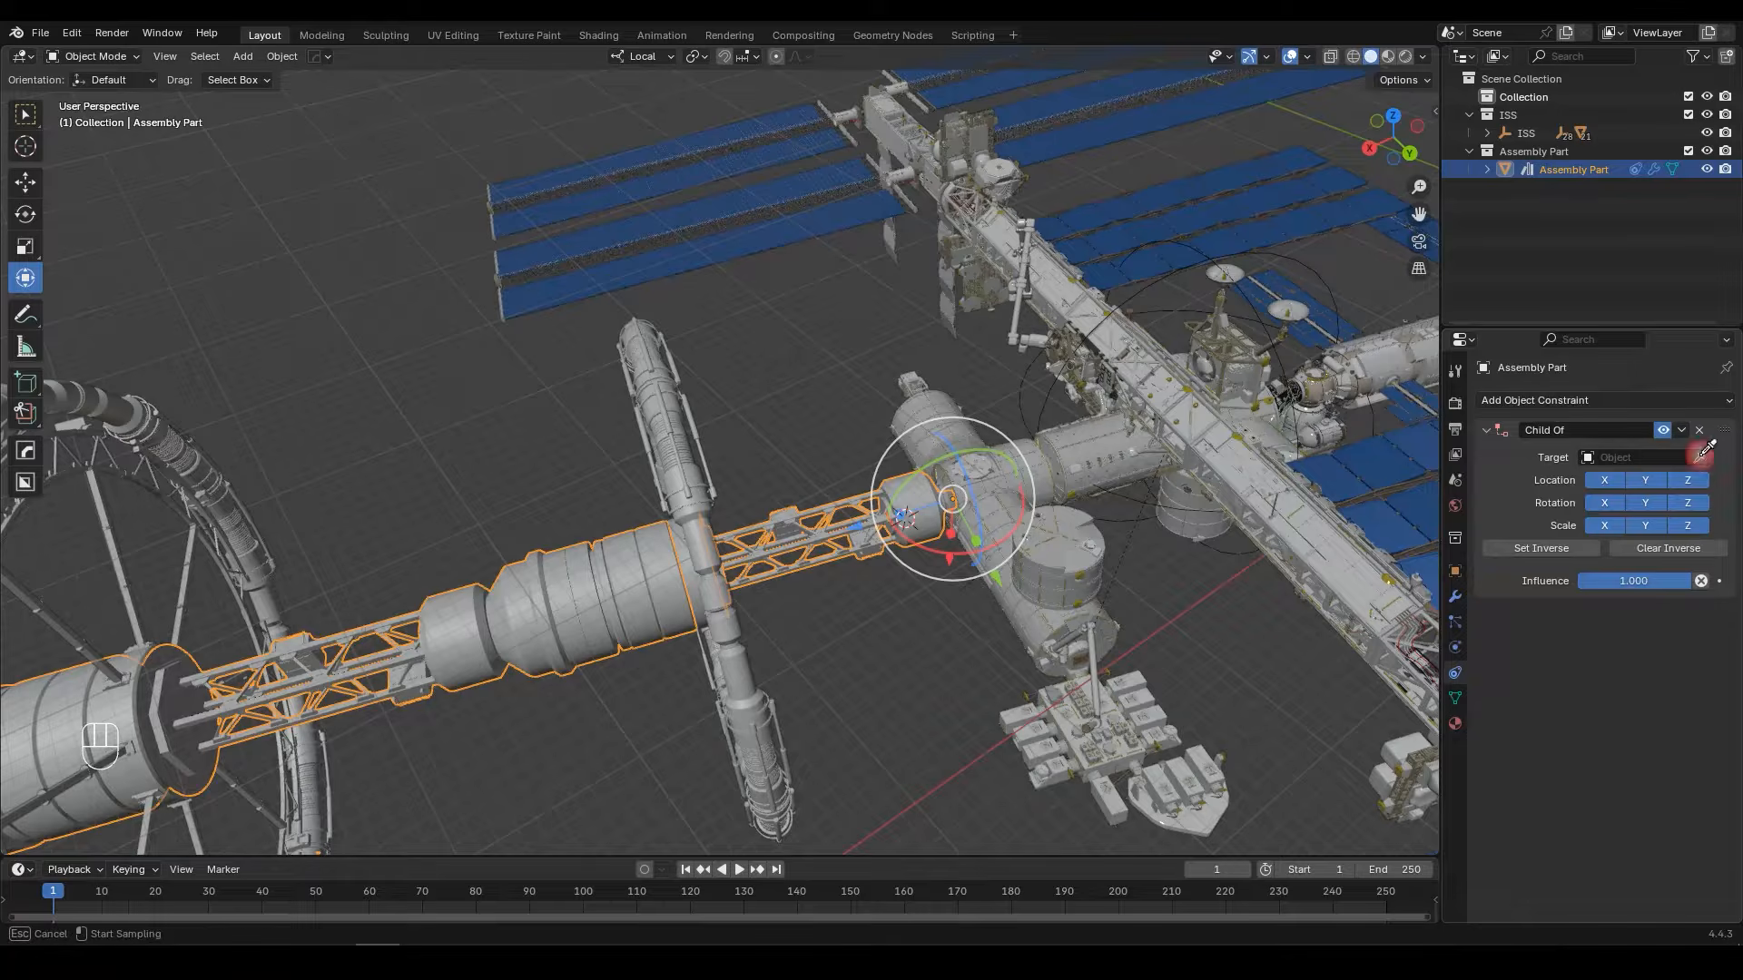
click(1020, 469)
click(1062, 384)
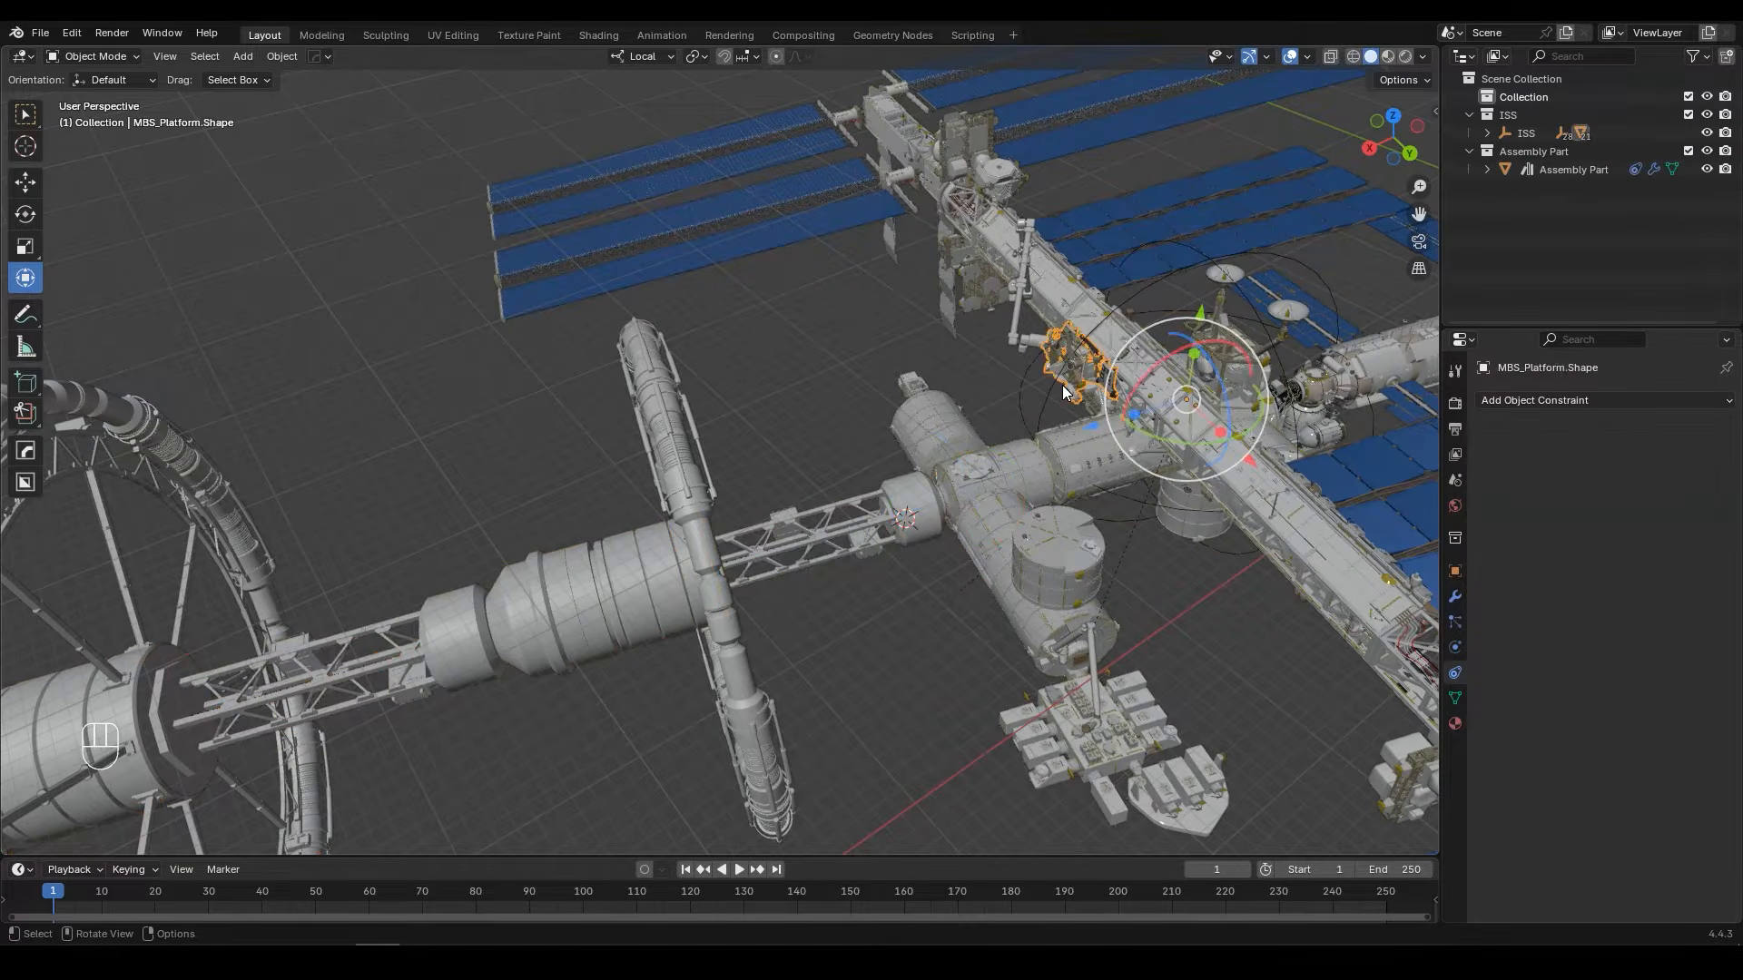
scroll(1142, 424, down, 1)
shift+middle_drag(1142, 424, 963, 430)
key(g)
right_click(1243, 351)
key(g)
key(r)
right_click(1184, 320)
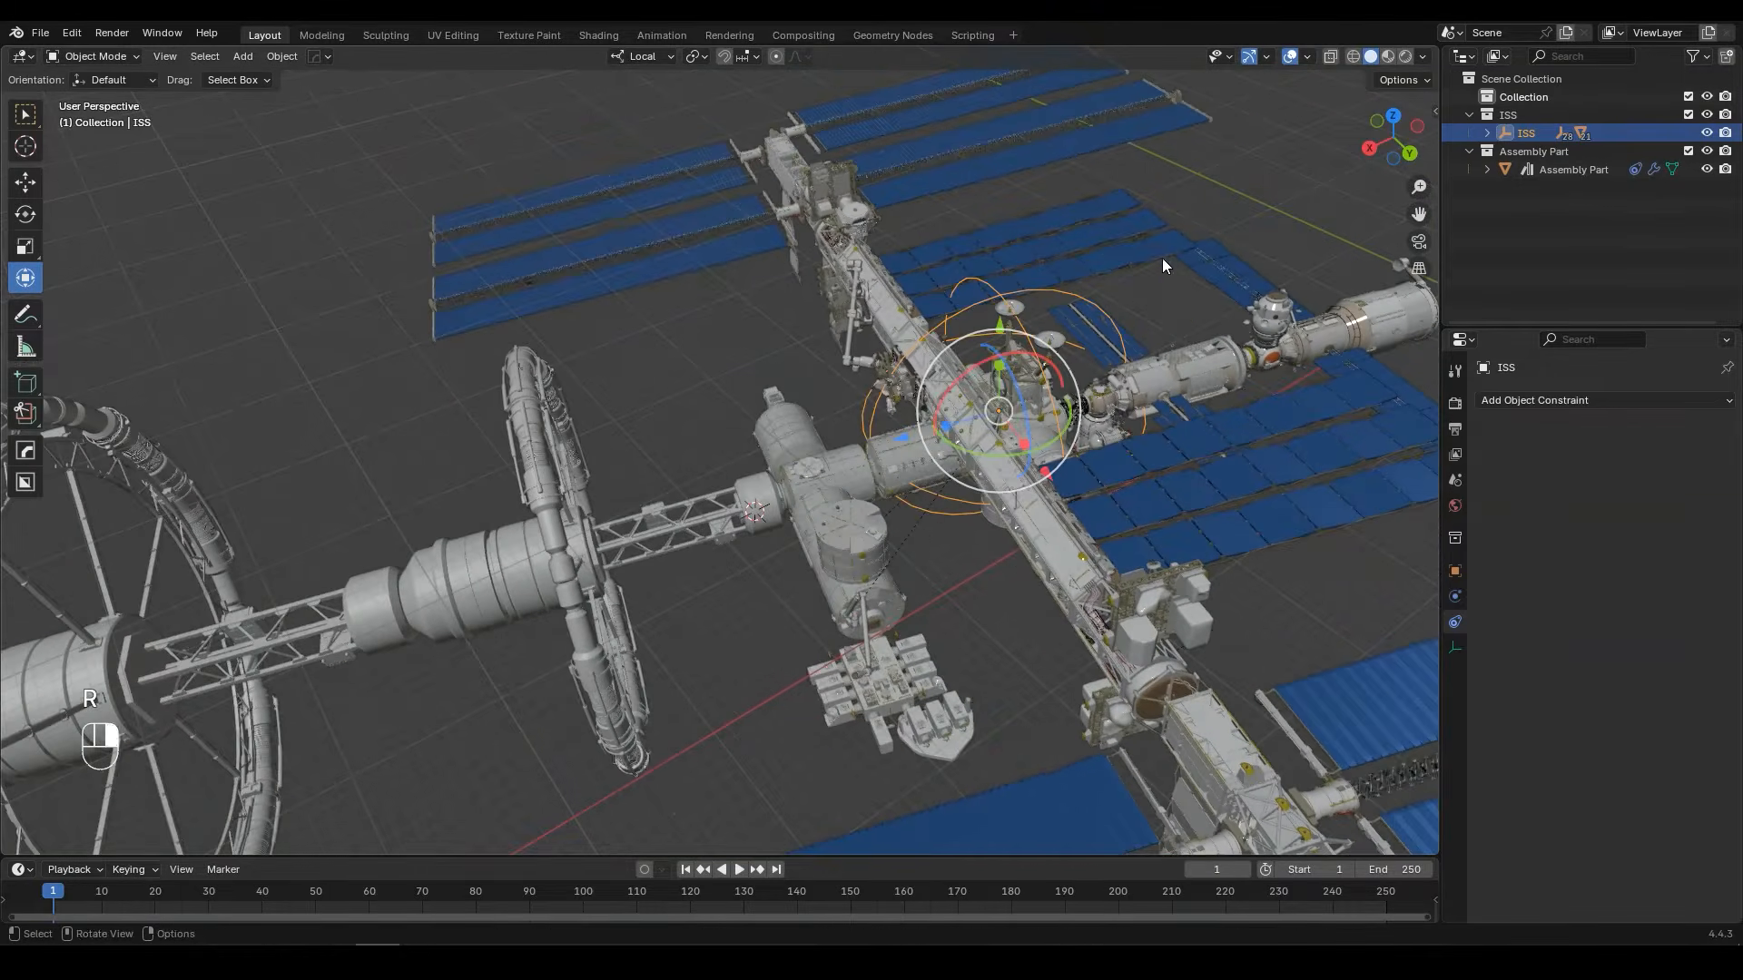
Step: Enlarge the timeline area and insert a Rotation keyframe for Rotating-truss-R.Shape at frame 1
middle_drag(1184, 324, 814, 388)
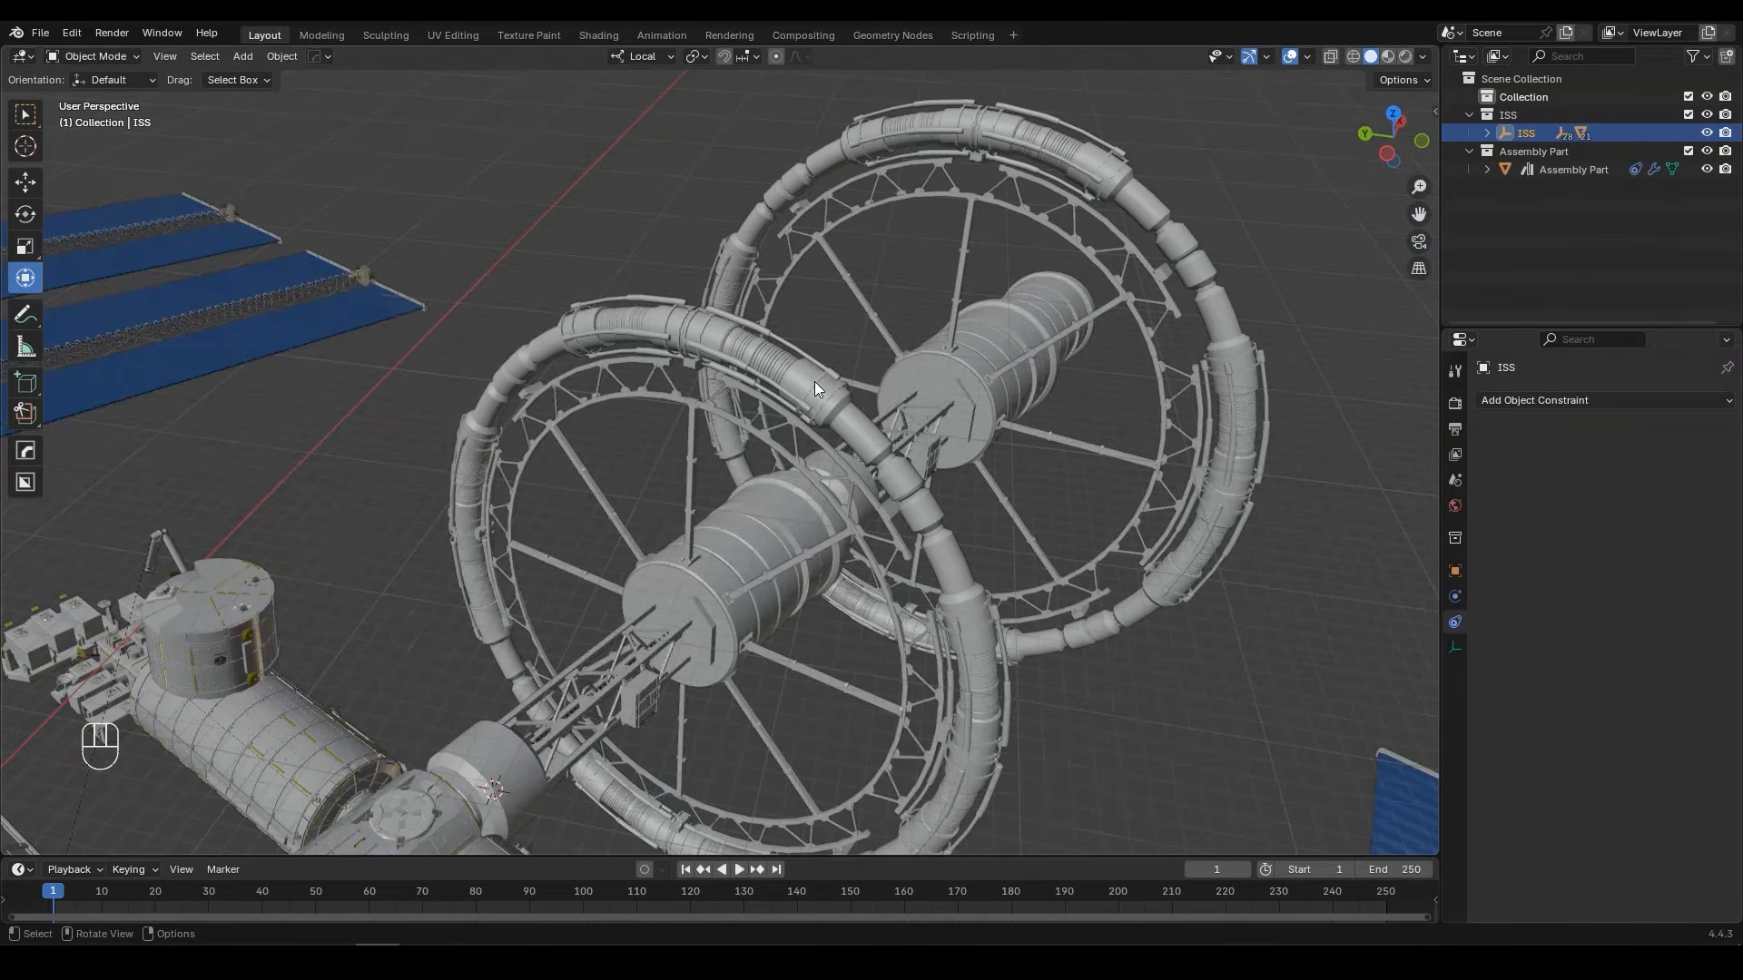
scroll(814, 382, down, 5)
middle_drag(814, 383, 922, 400)
scroll(922, 400, up, 2)
click(1042, 416)
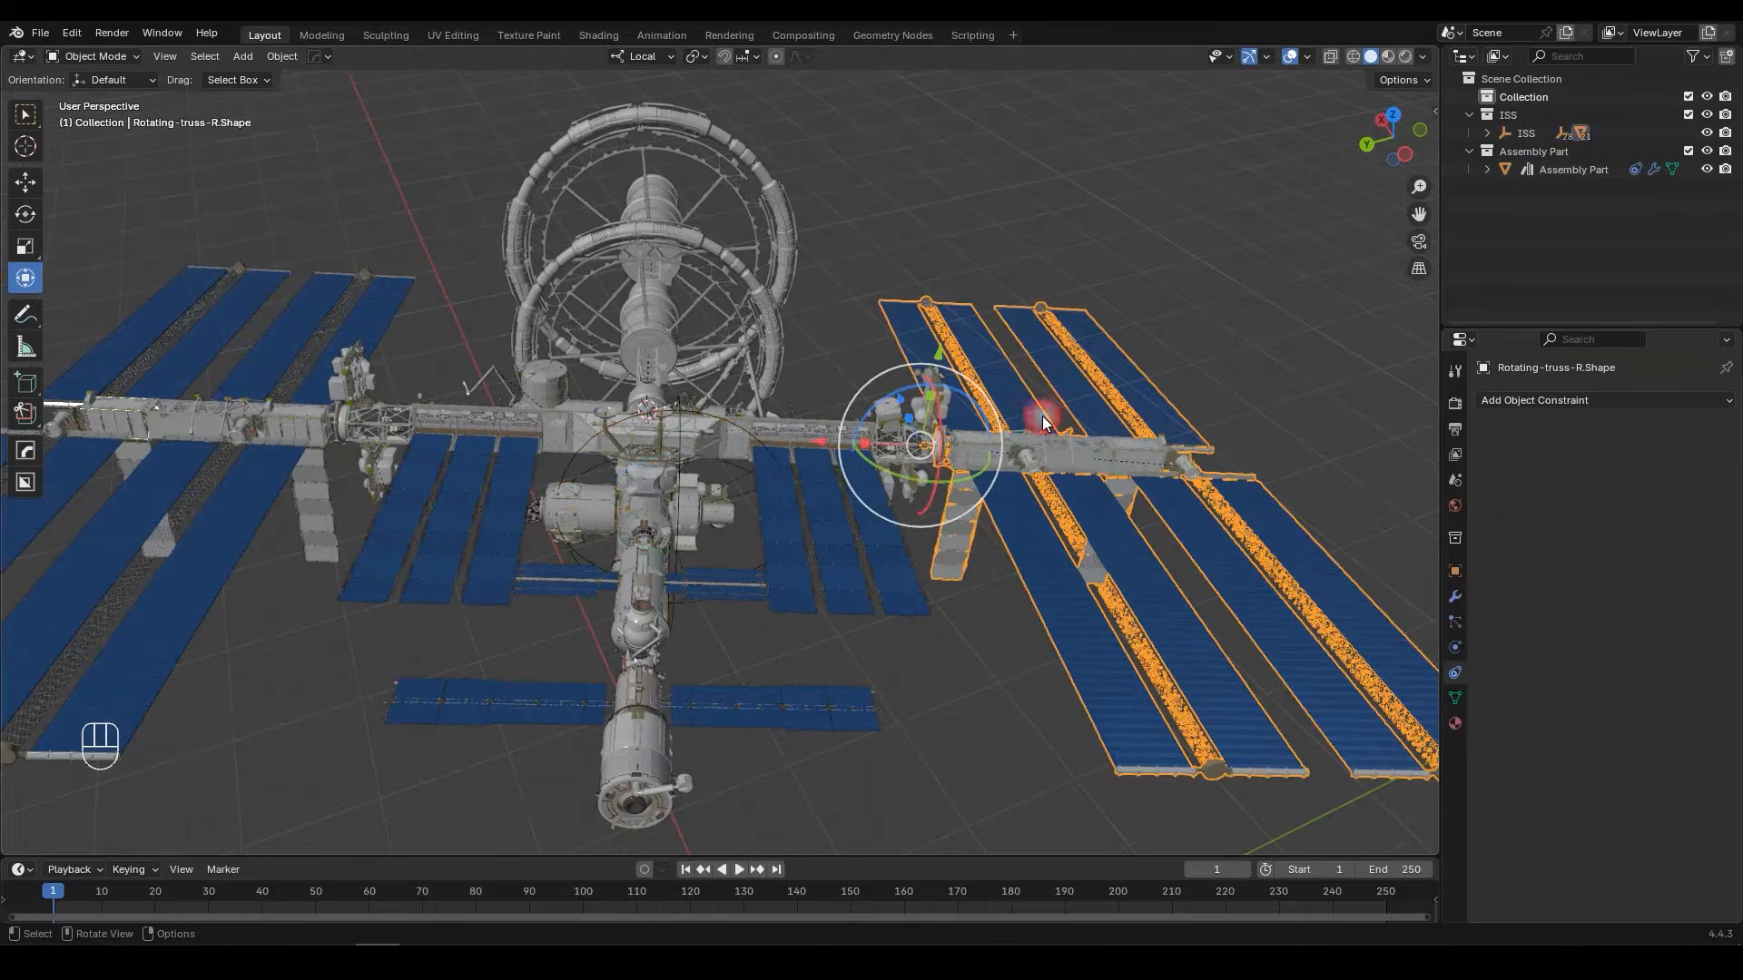
middle_drag(1113, 454, 1044, 445)
shift+middle_drag(1035, 507, 1014, 453)
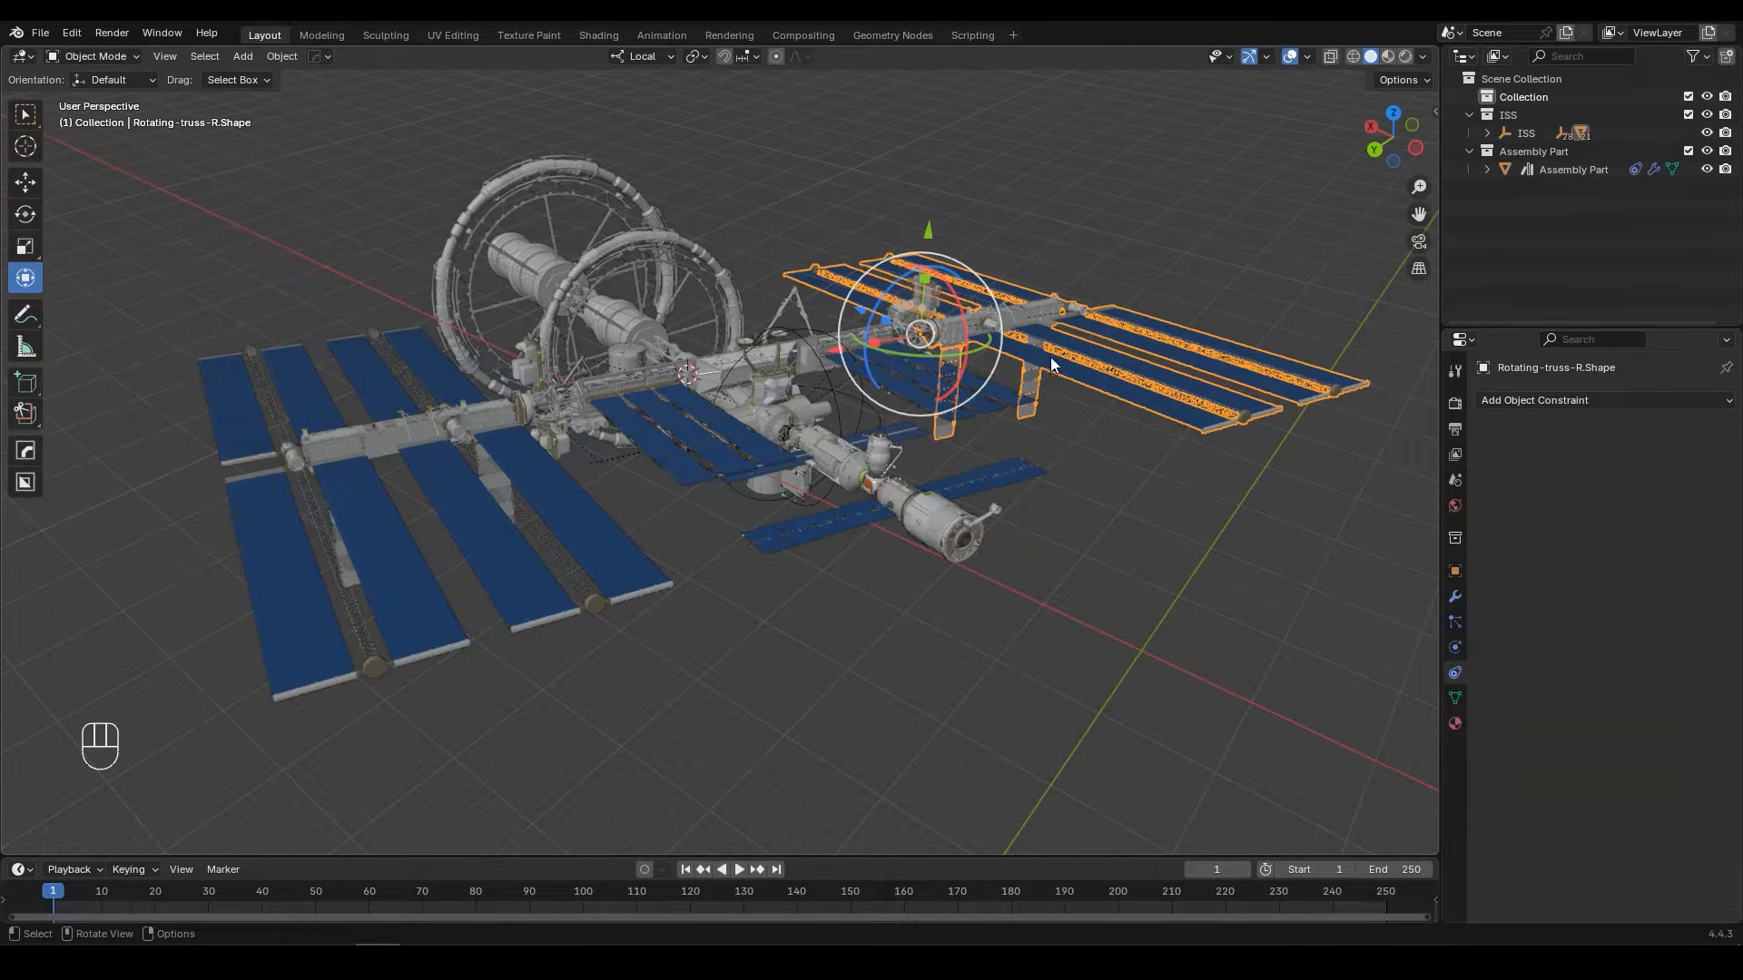
middle_drag(1036, 337, 834, 340)
drag(887, 855, 895, 785)
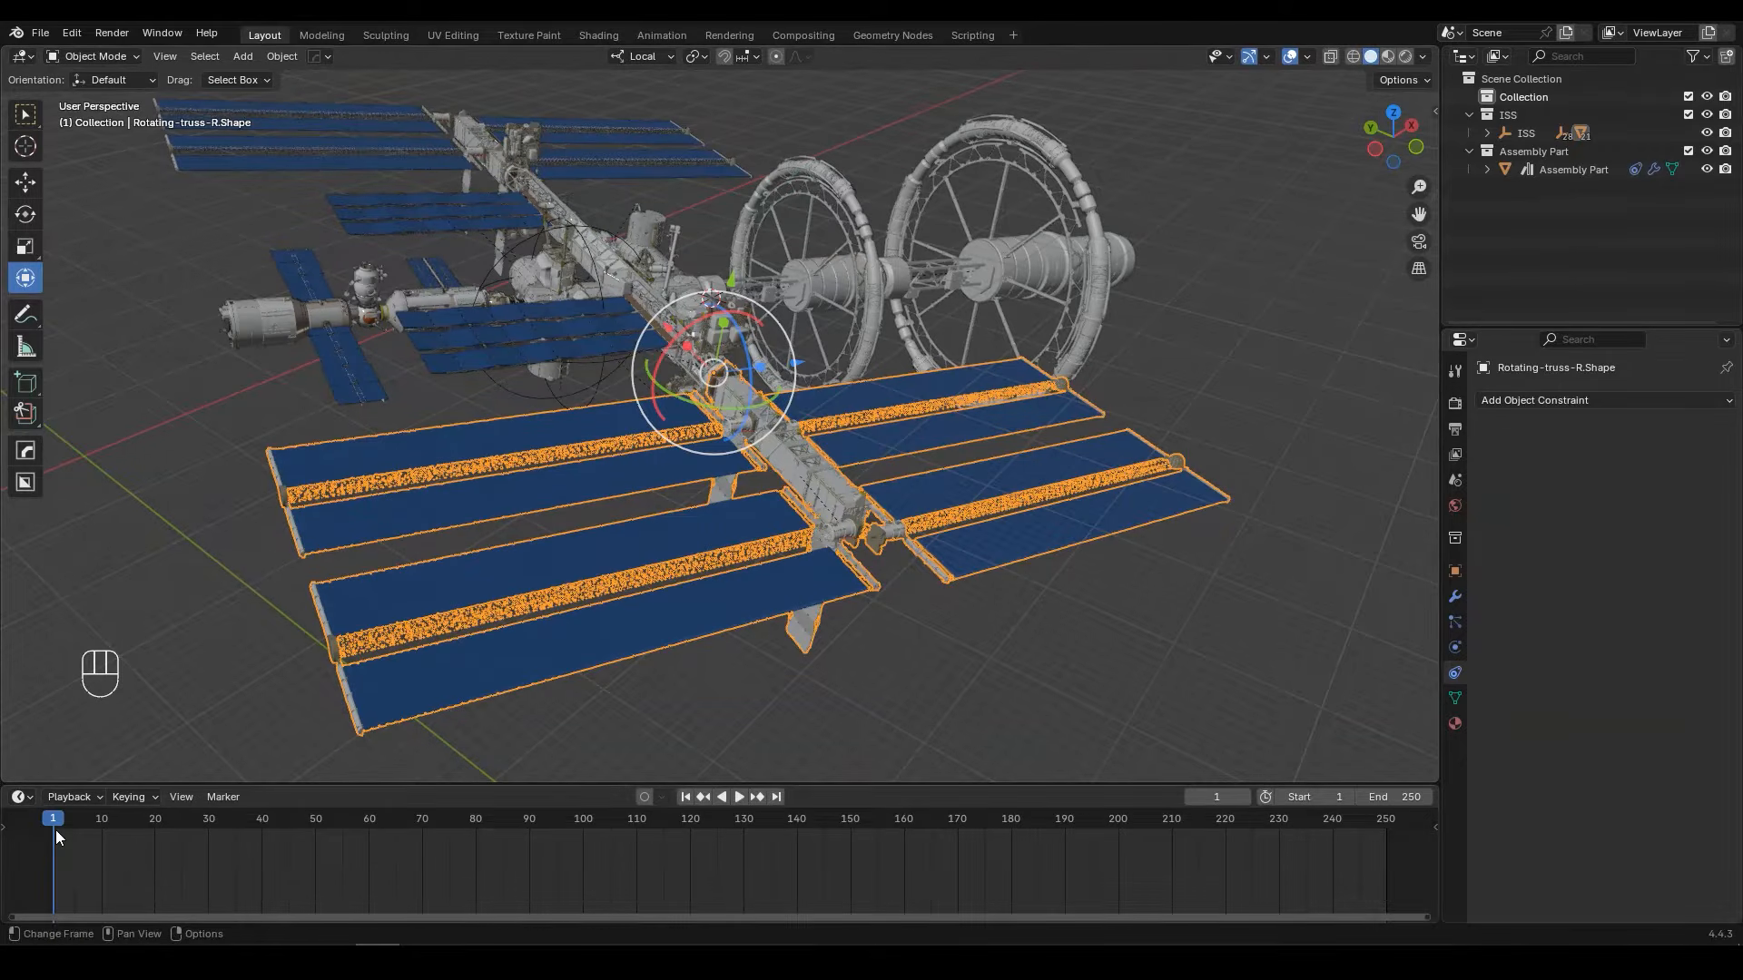
middle_drag(797, 466, 739, 452)
key(k)
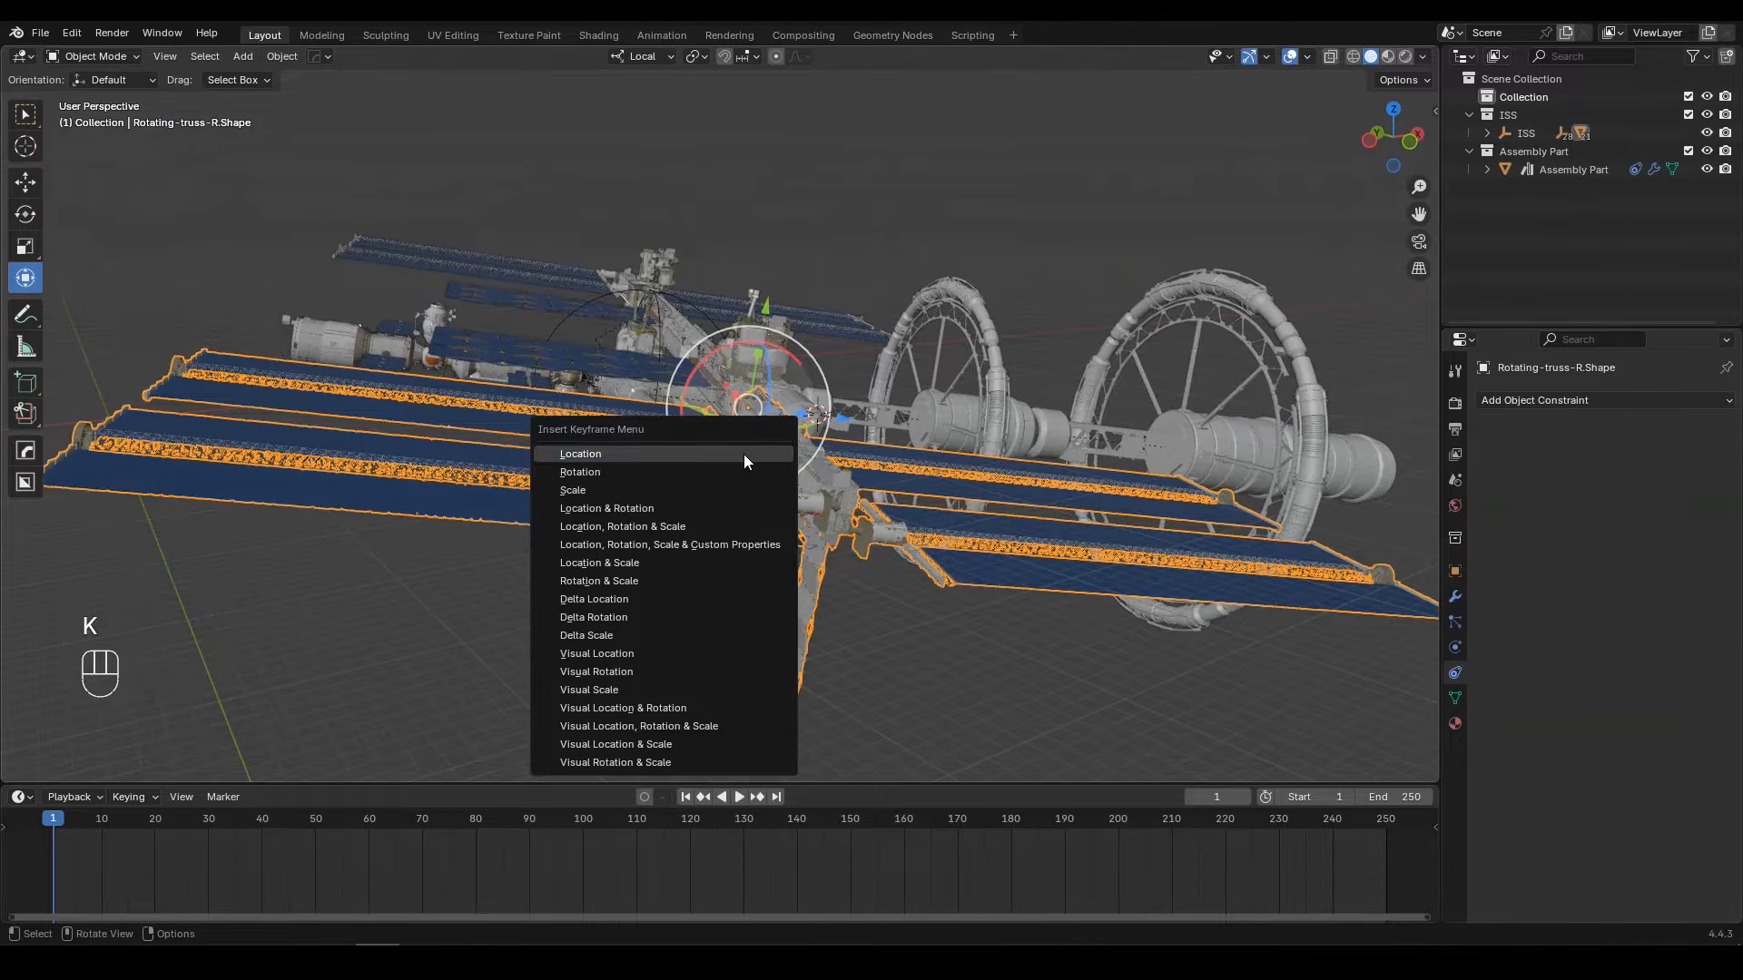
click(614, 472)
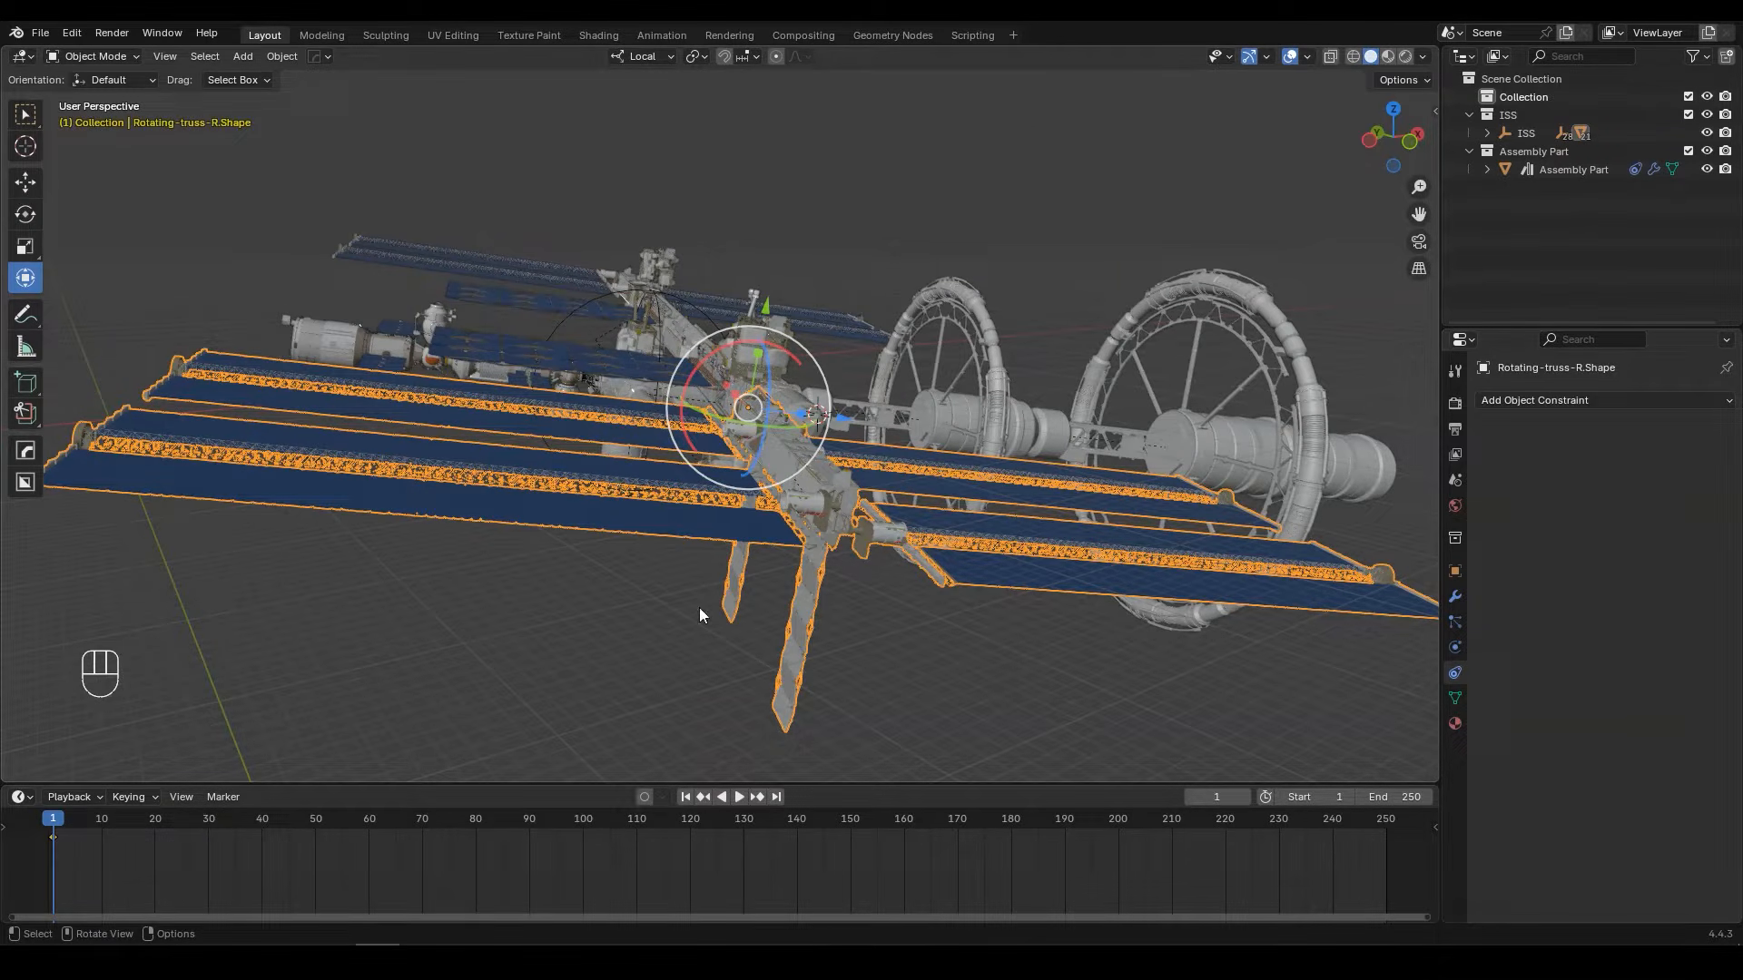
Step: Move the playhead to frame 200 and set the animation's end frame to 200
drag(888, 822, 1118, 815)
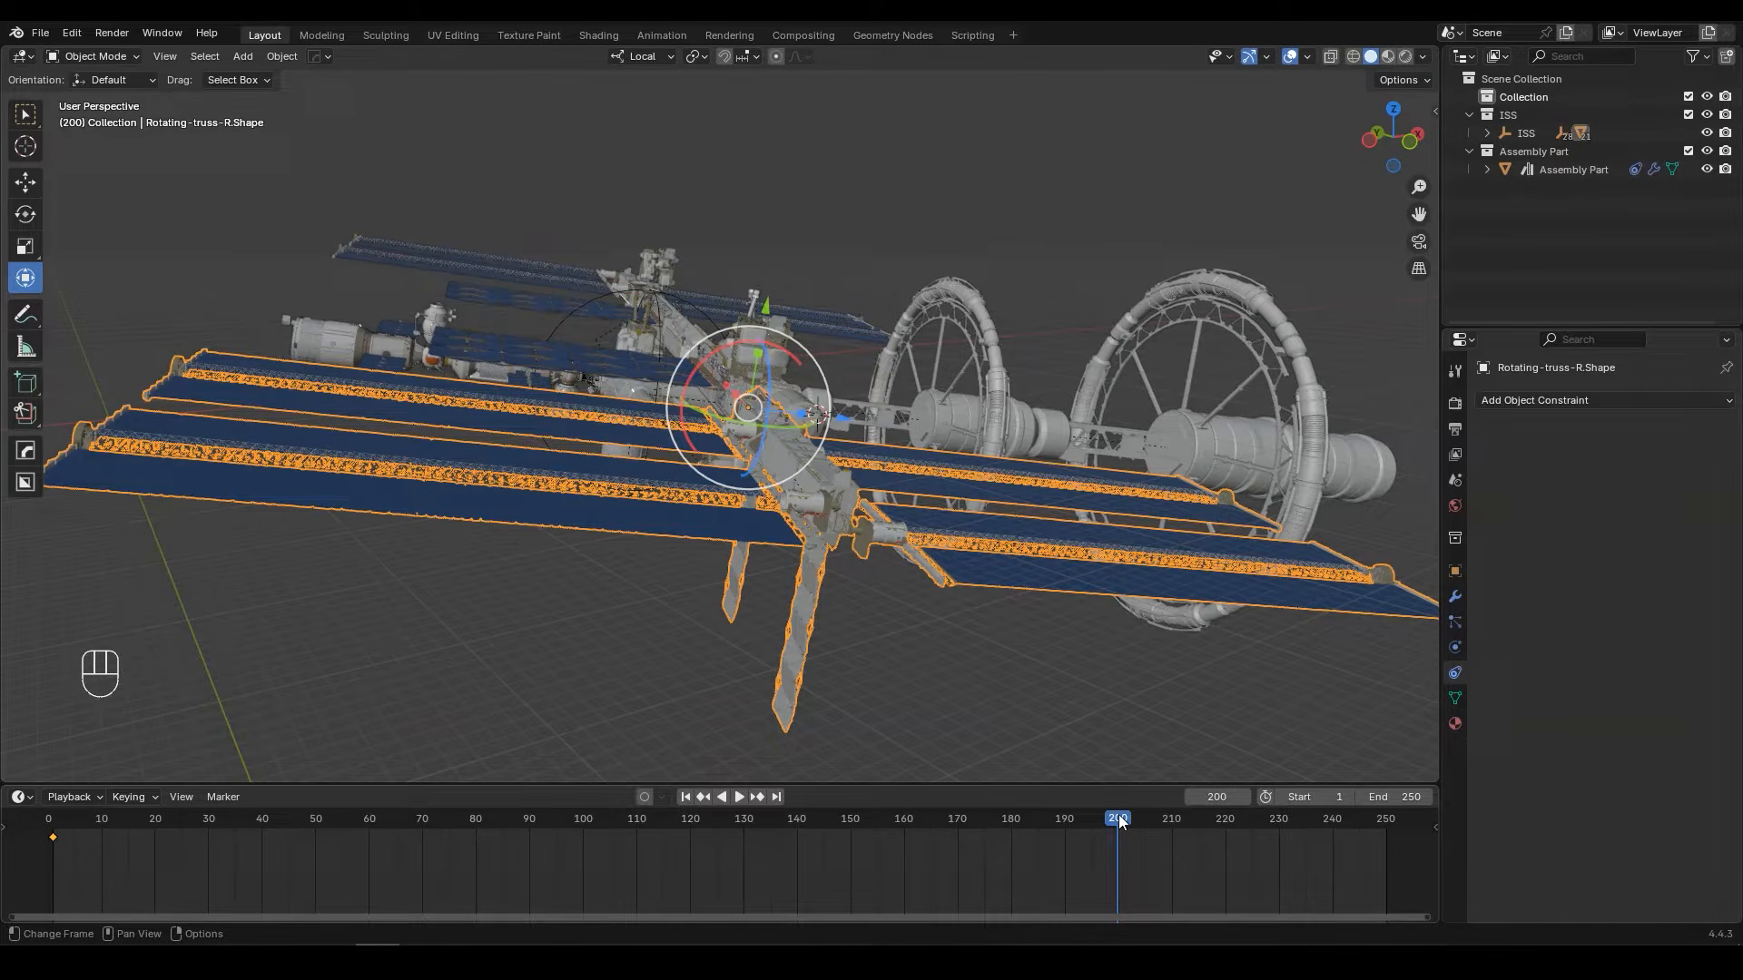
click(1411, 797)
text(200)
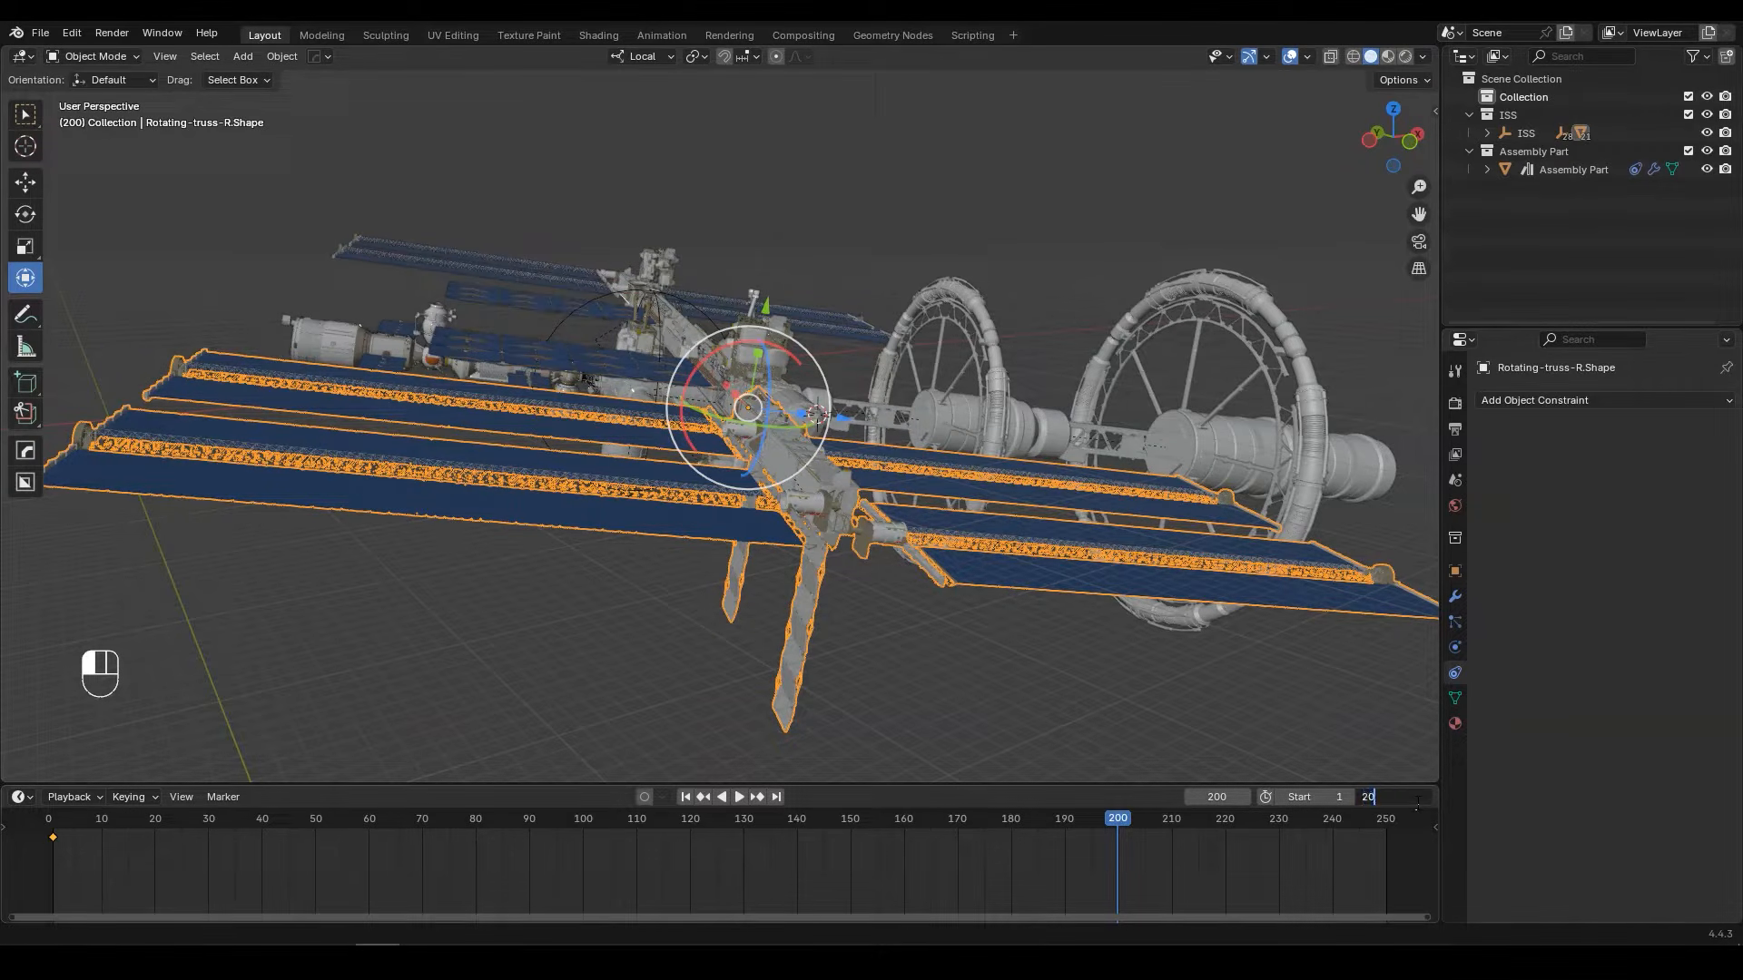
key(Return)
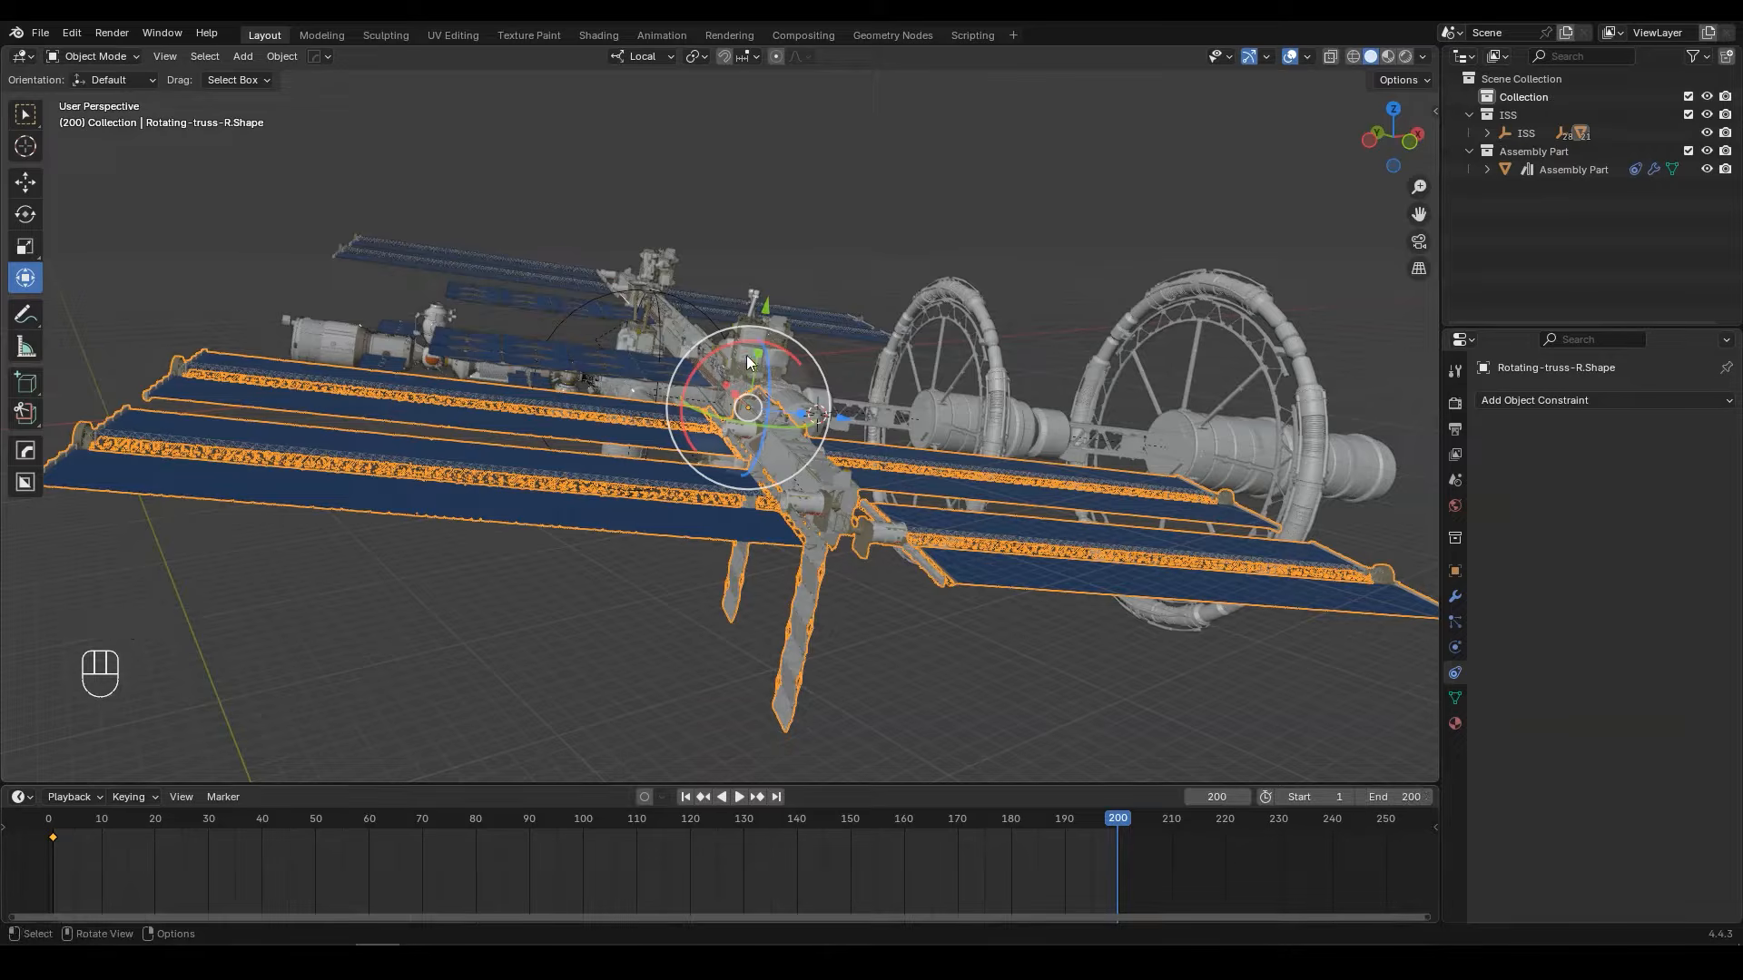
Step: Tilt Rotating-truss-R.Shape with its solar panels about its local X axis, and insert a Rotation keyframe at frame 200
shift+drag(769, 344, 823, 531)
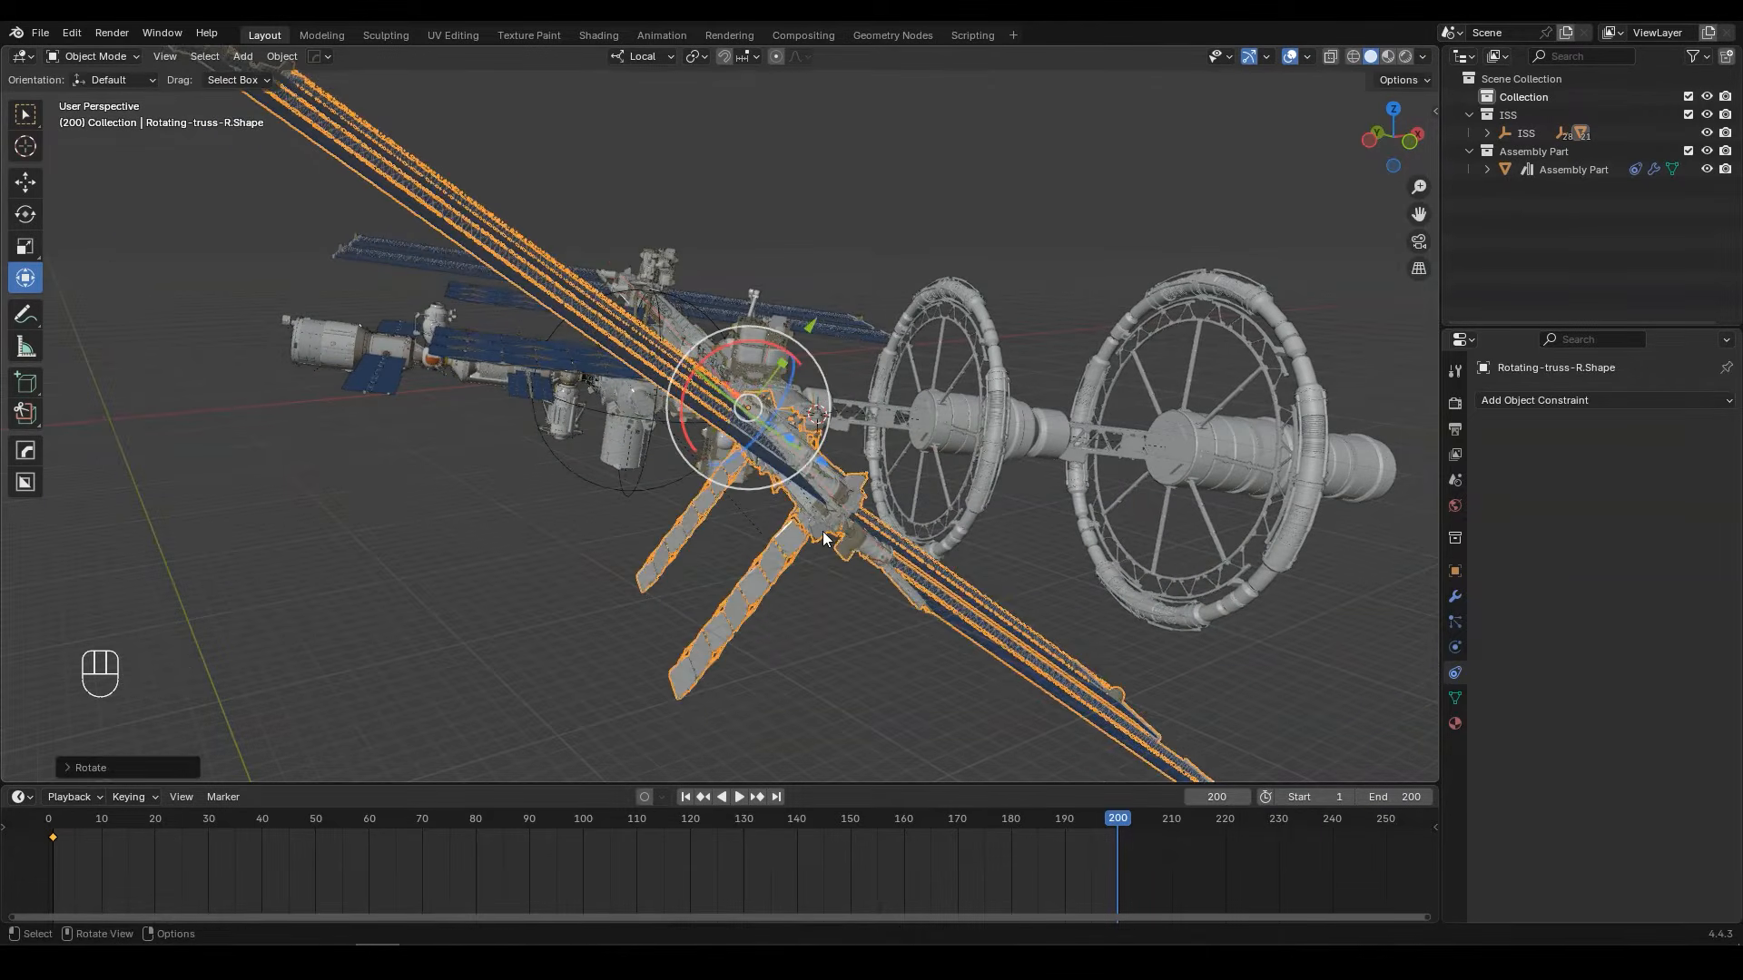
key(k)
click(859, 405)
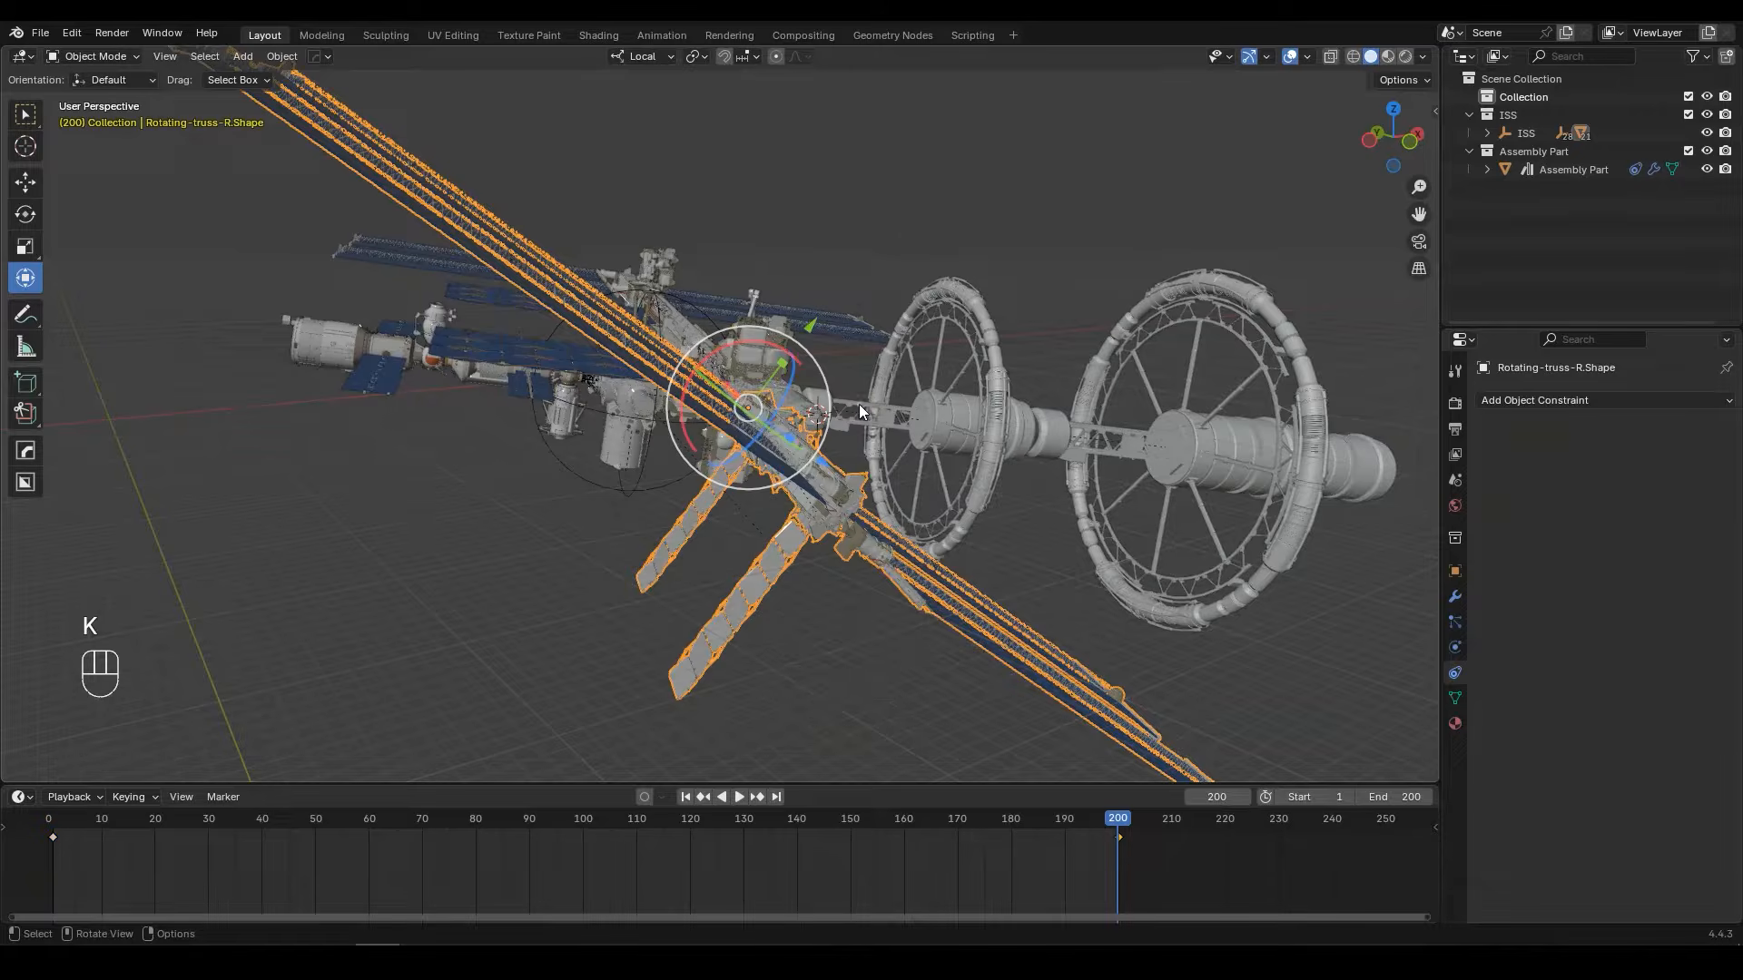
Step: Deselect everything and play the animation from frame 1 to check the truss's rotation
key(alt+a)
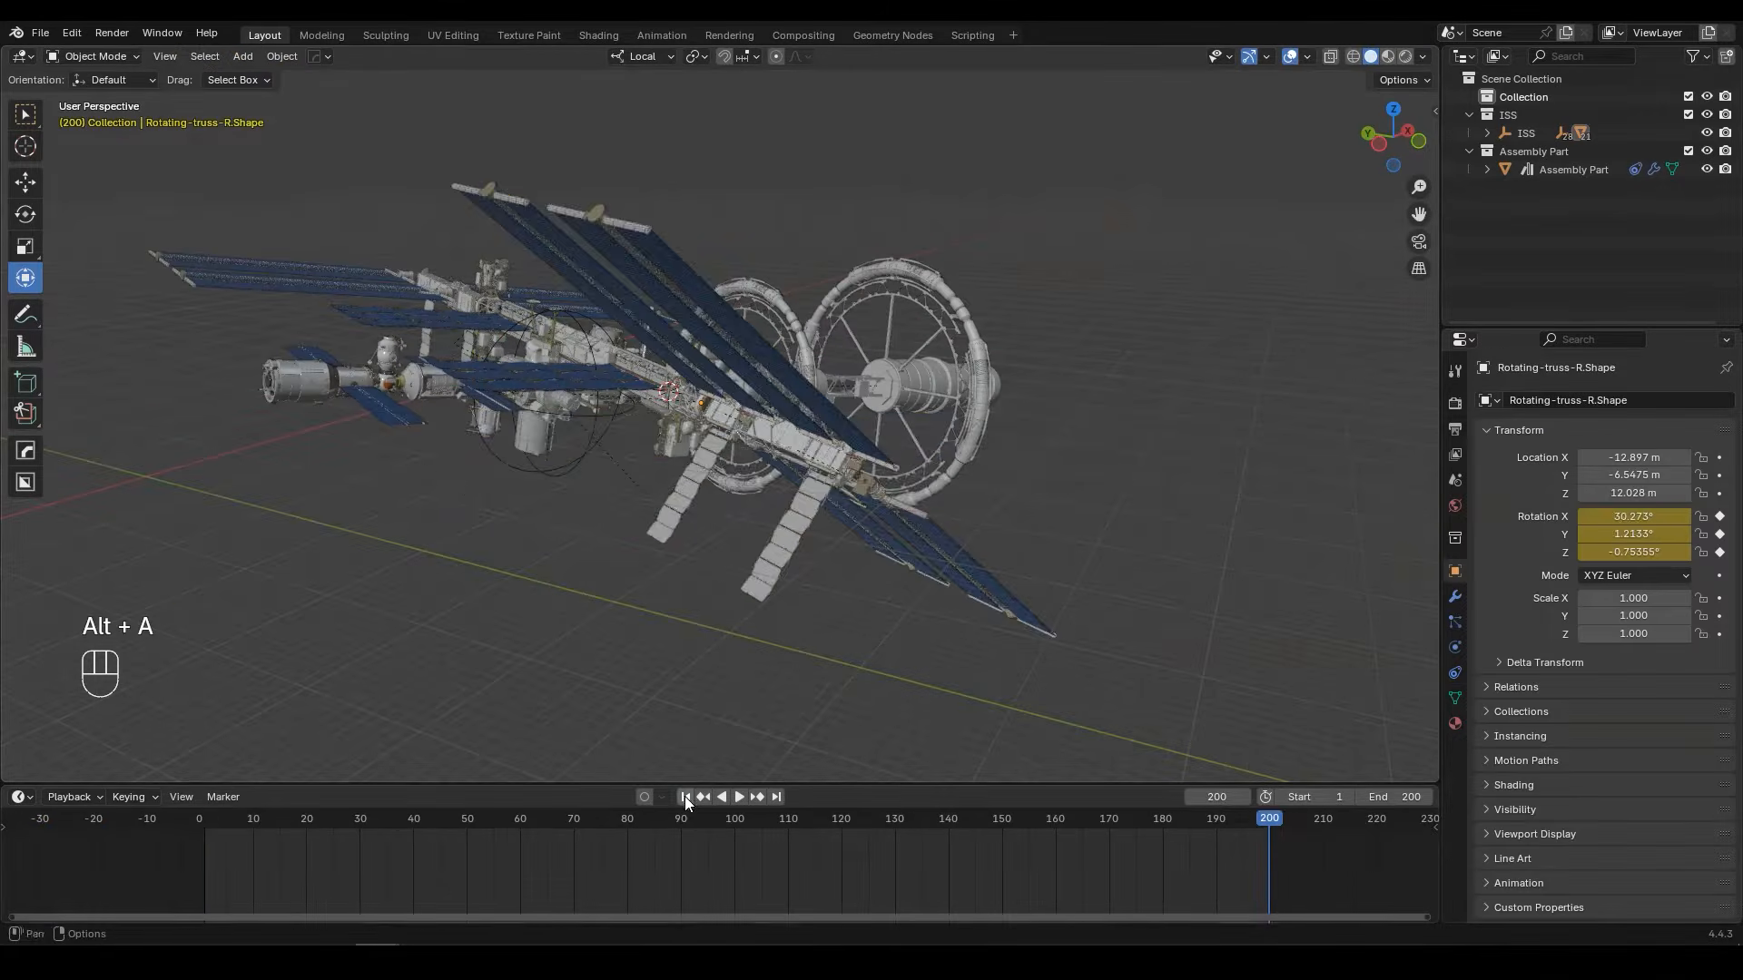
click(684, 797)
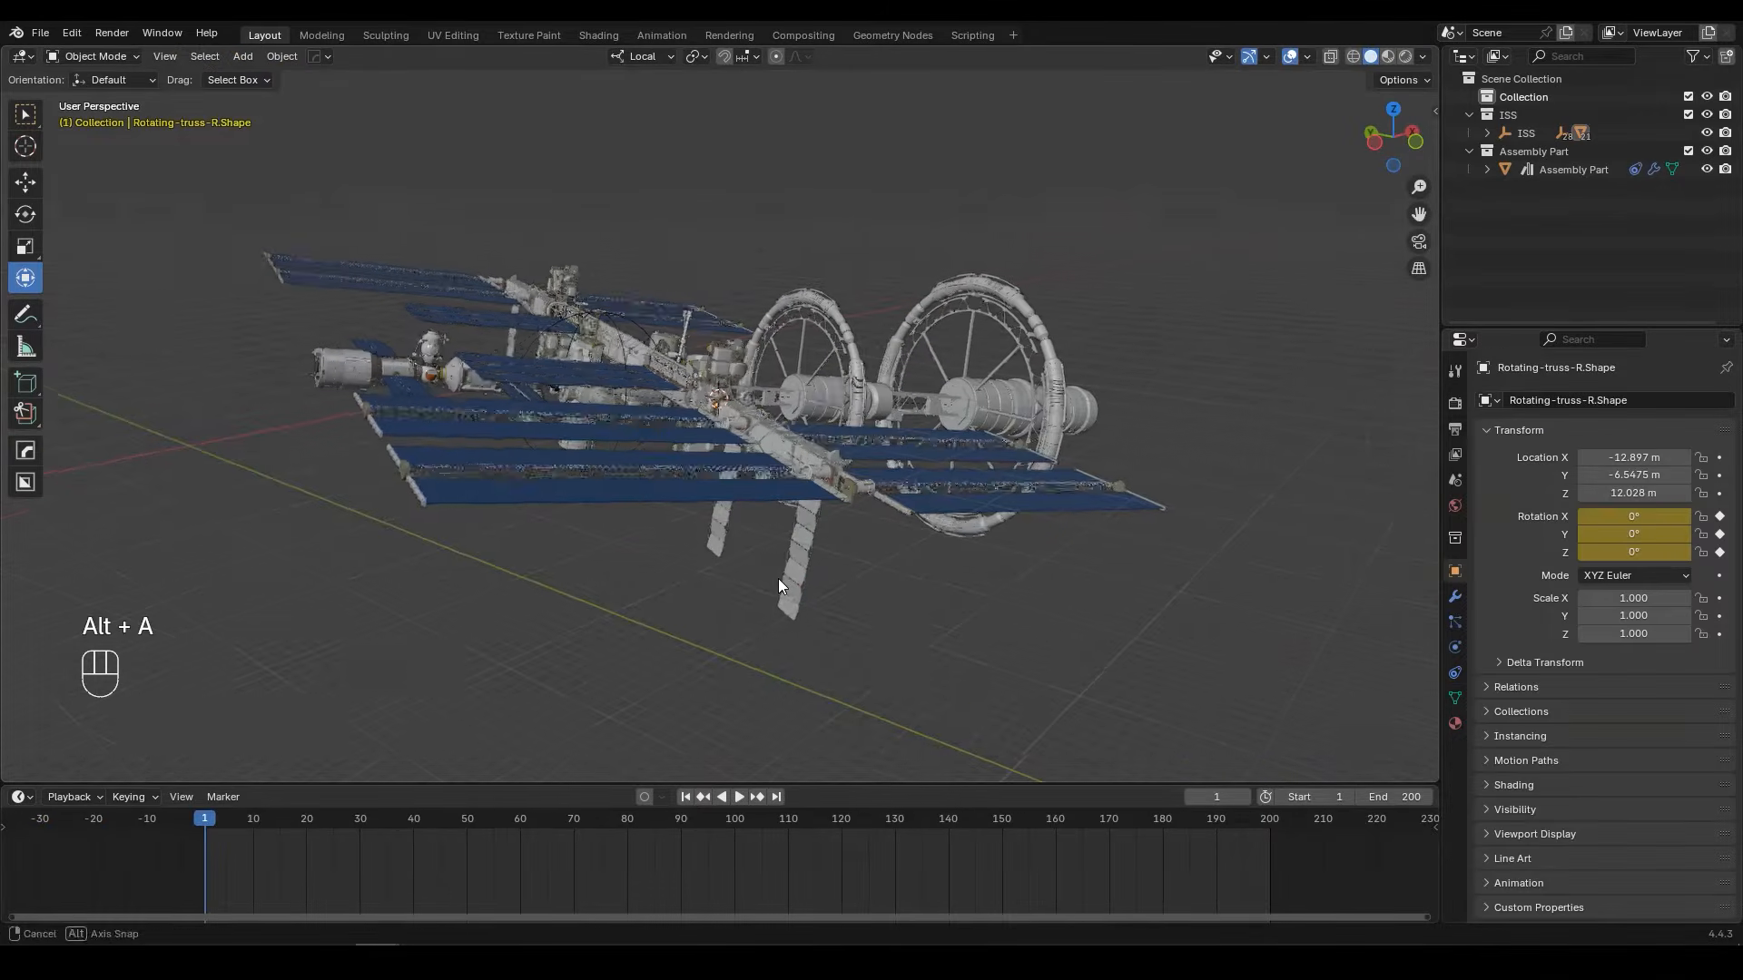
key(space)
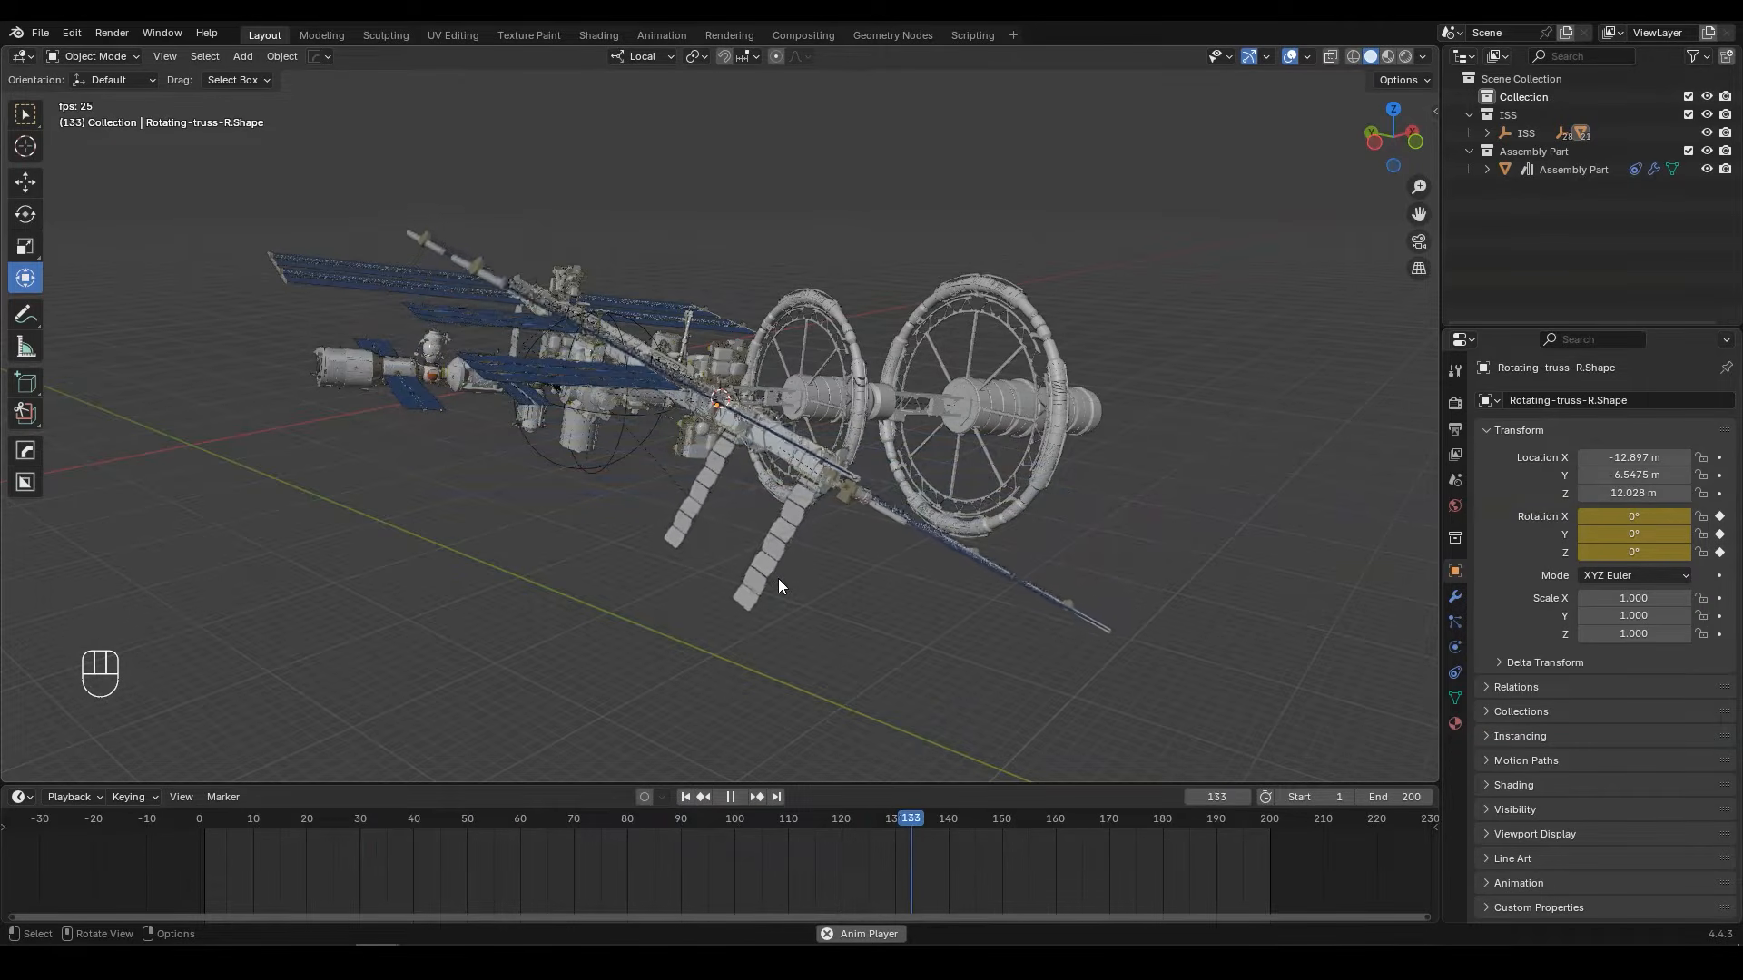
key(space)
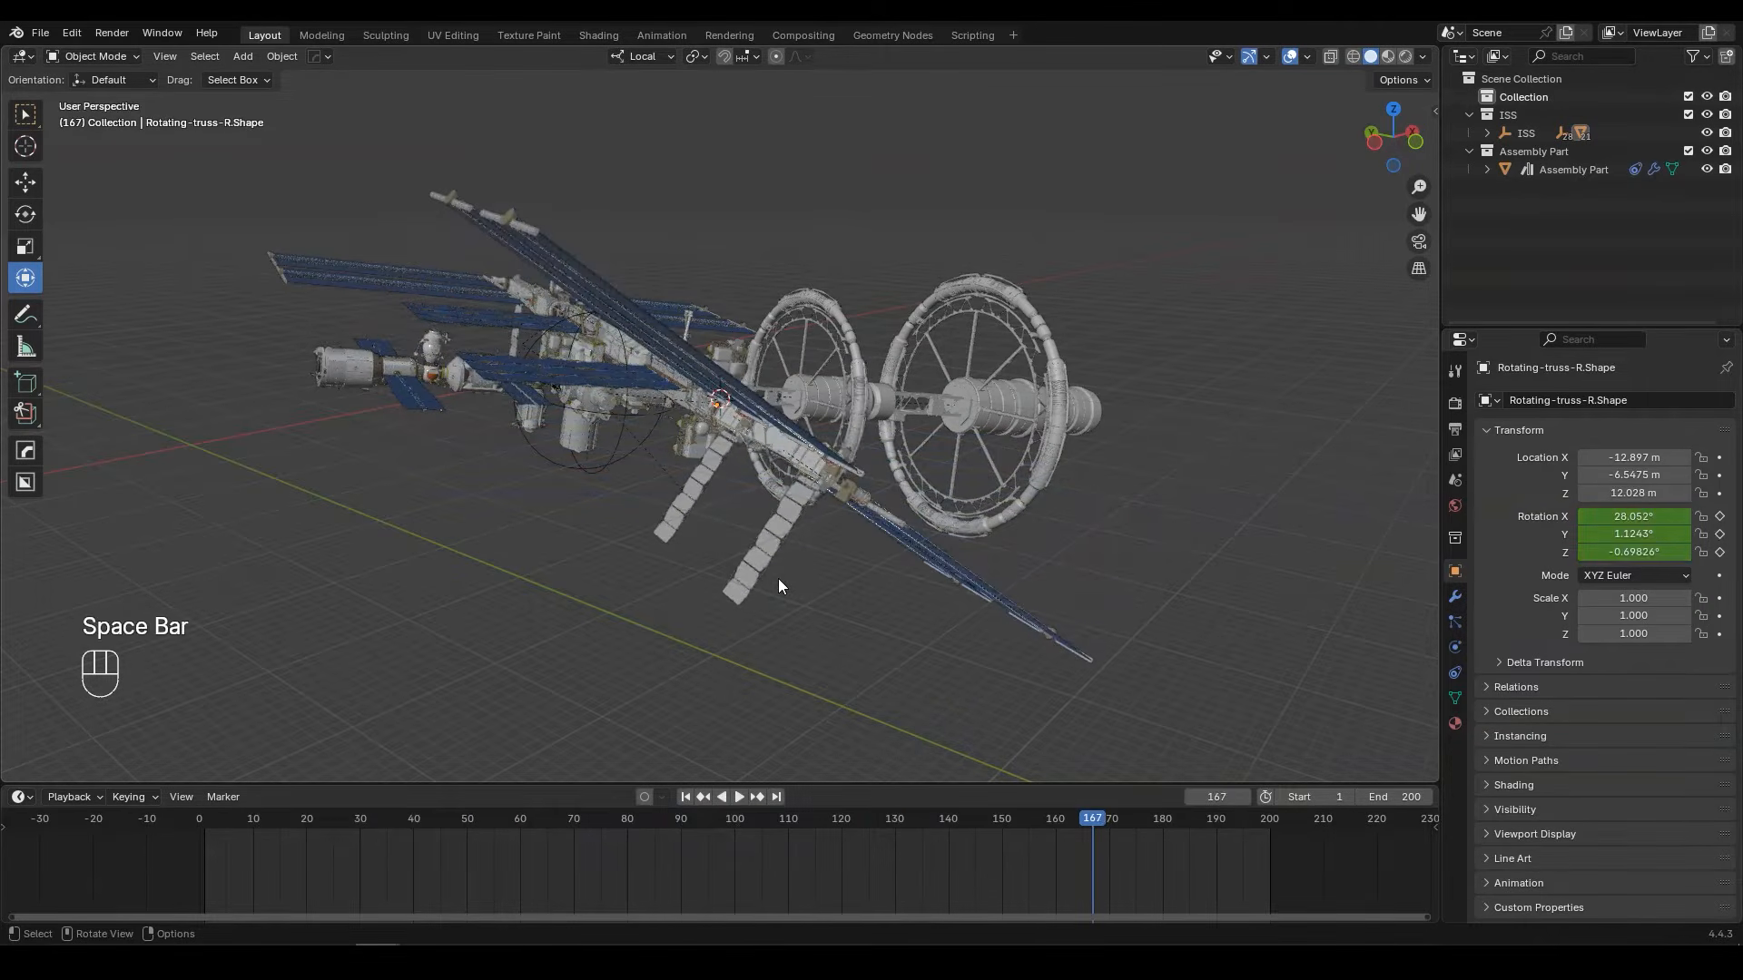
key(space)
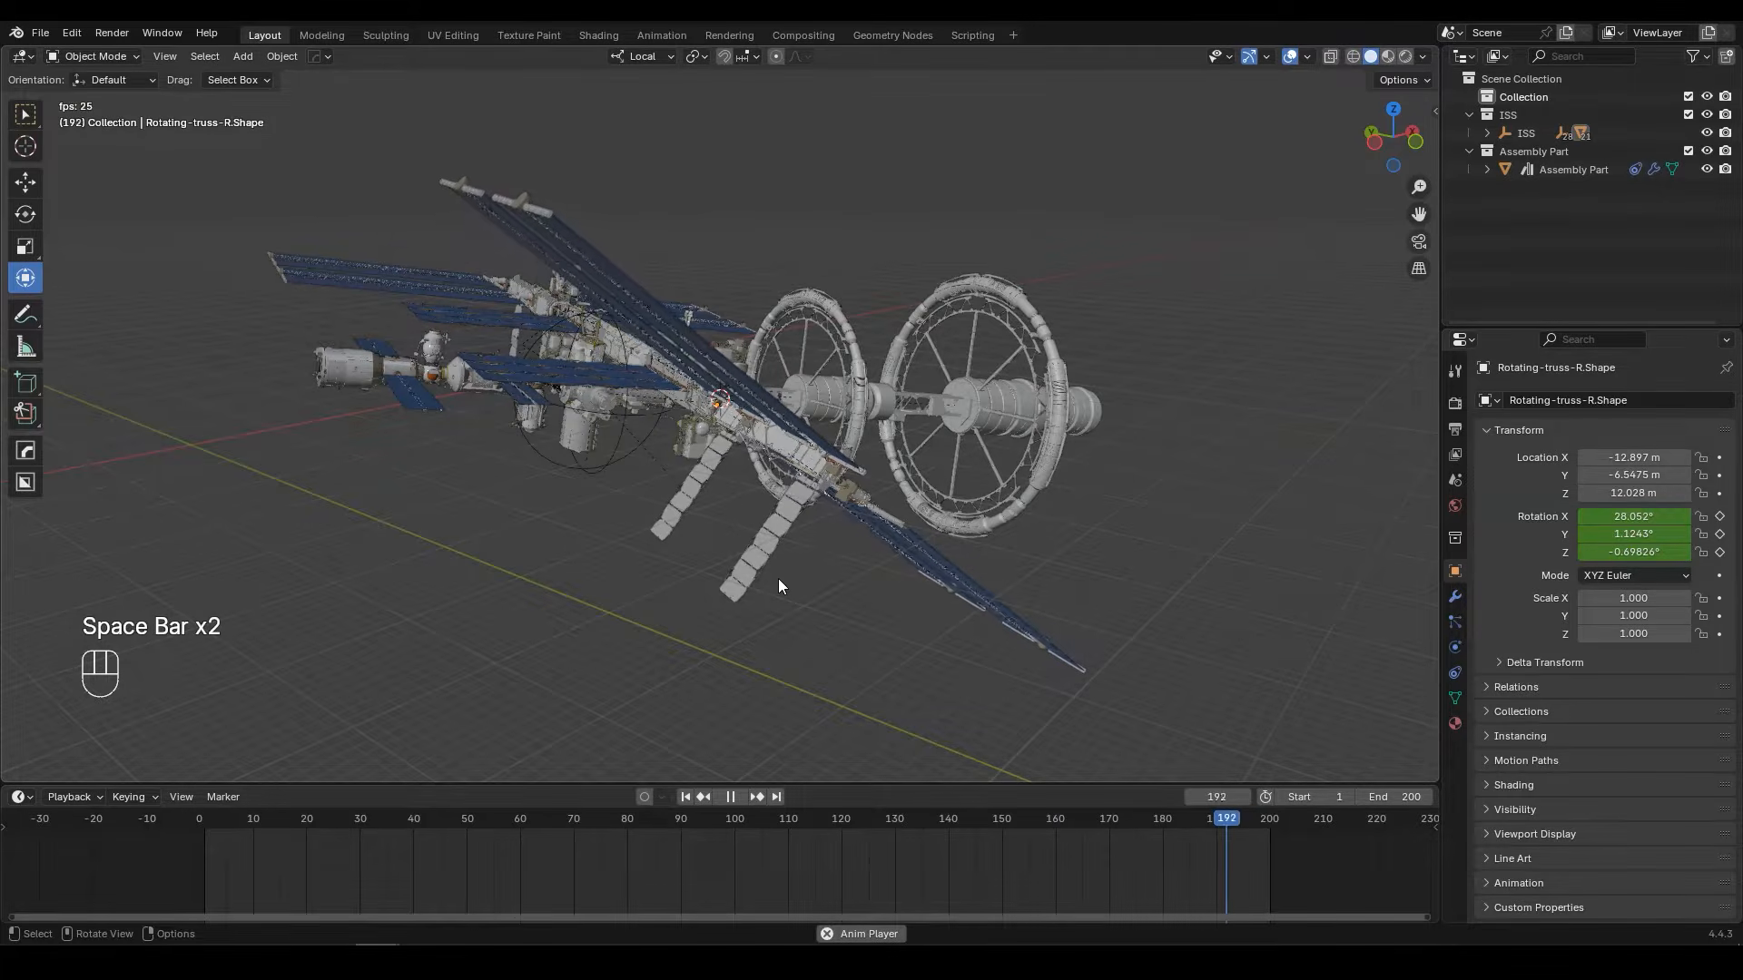
key(space)
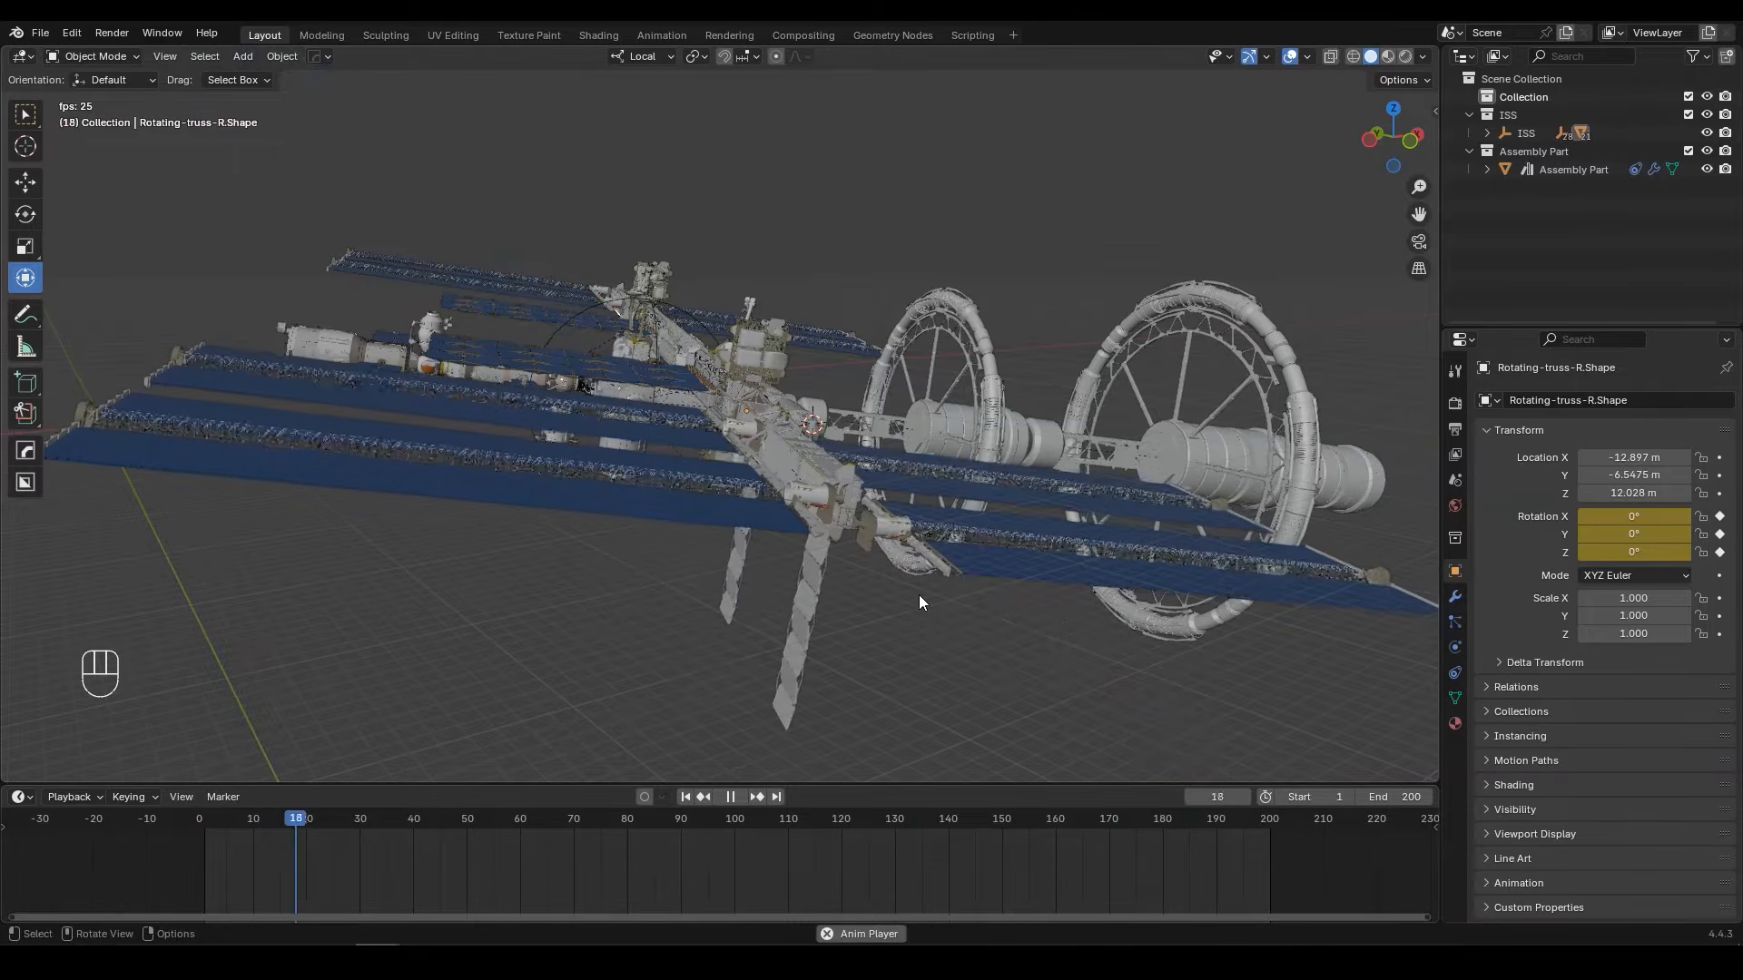
key(space)
Step: Set all keyframes of Rotating-truss-R.Shape to Linear interpolation
click(859, 526)
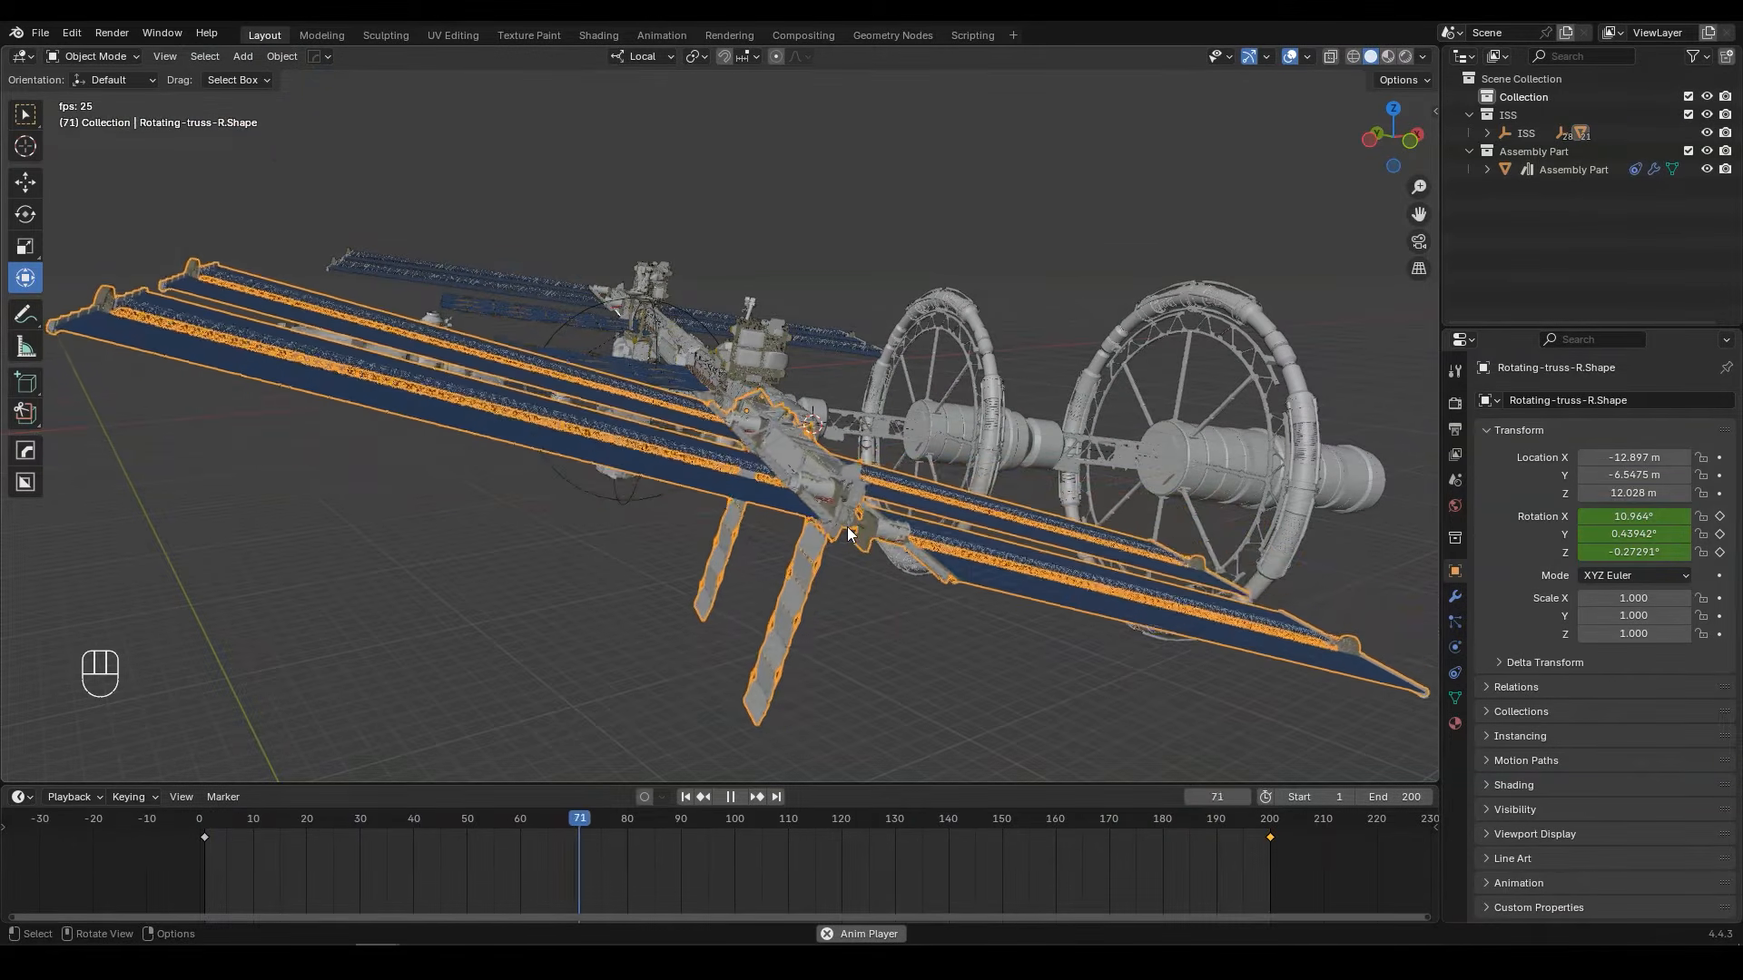
key(space)
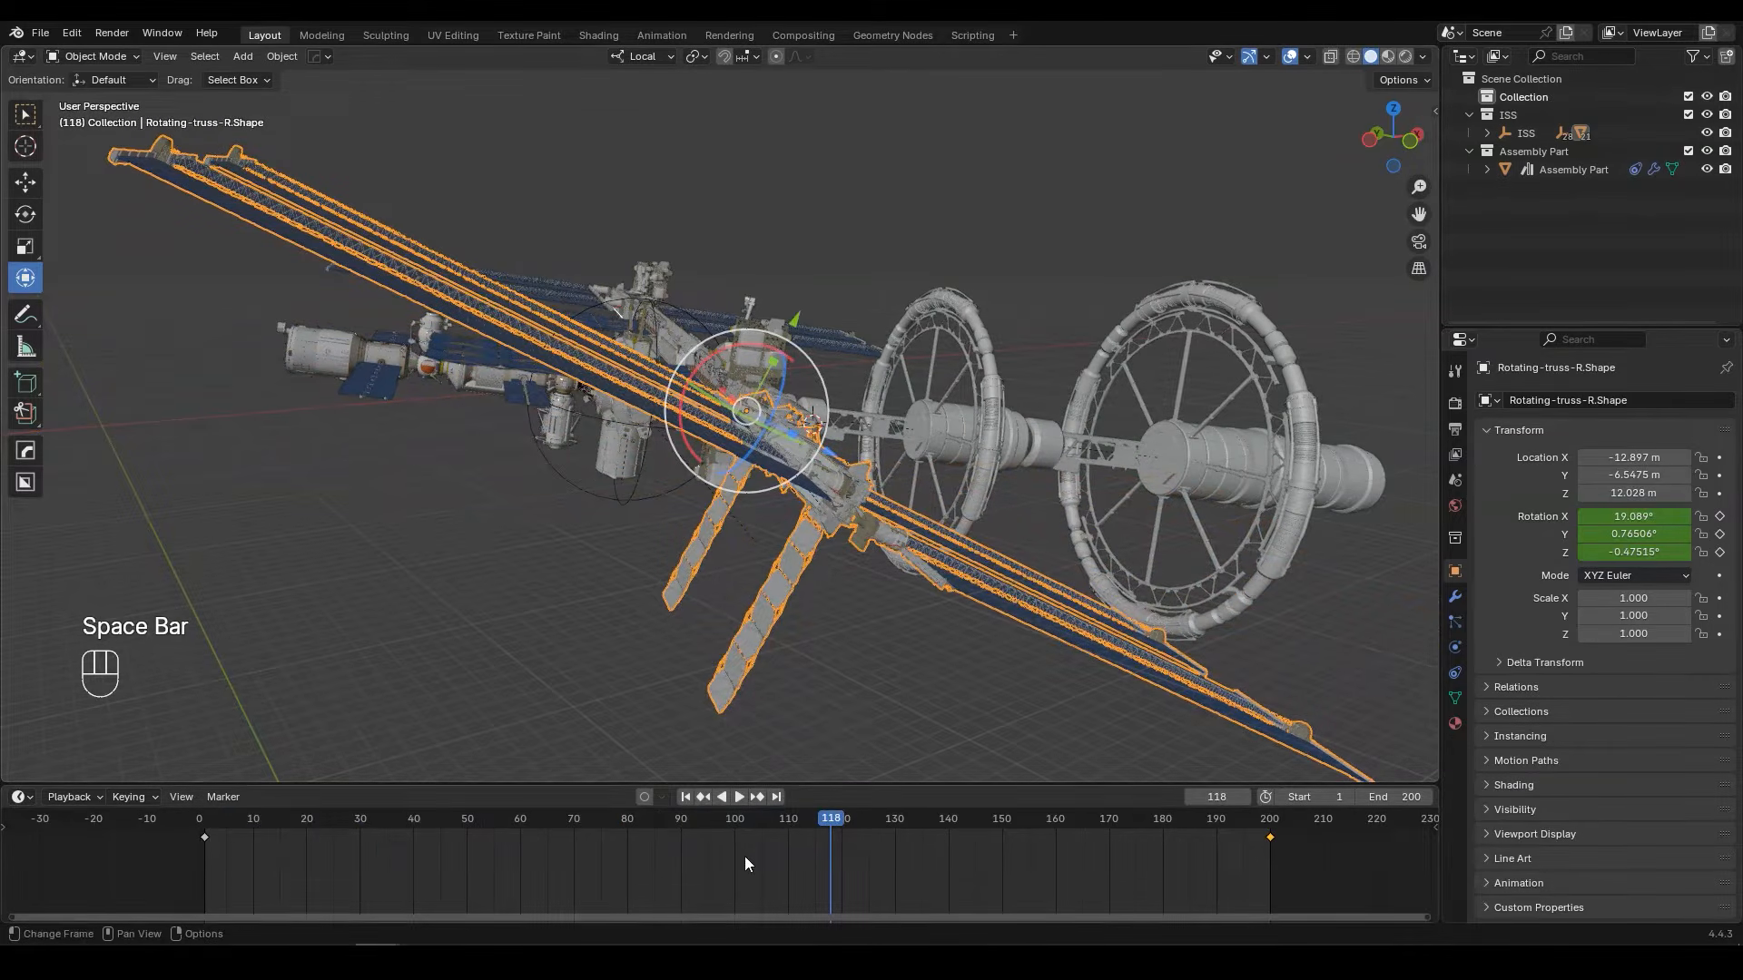
key(a)
key(t)
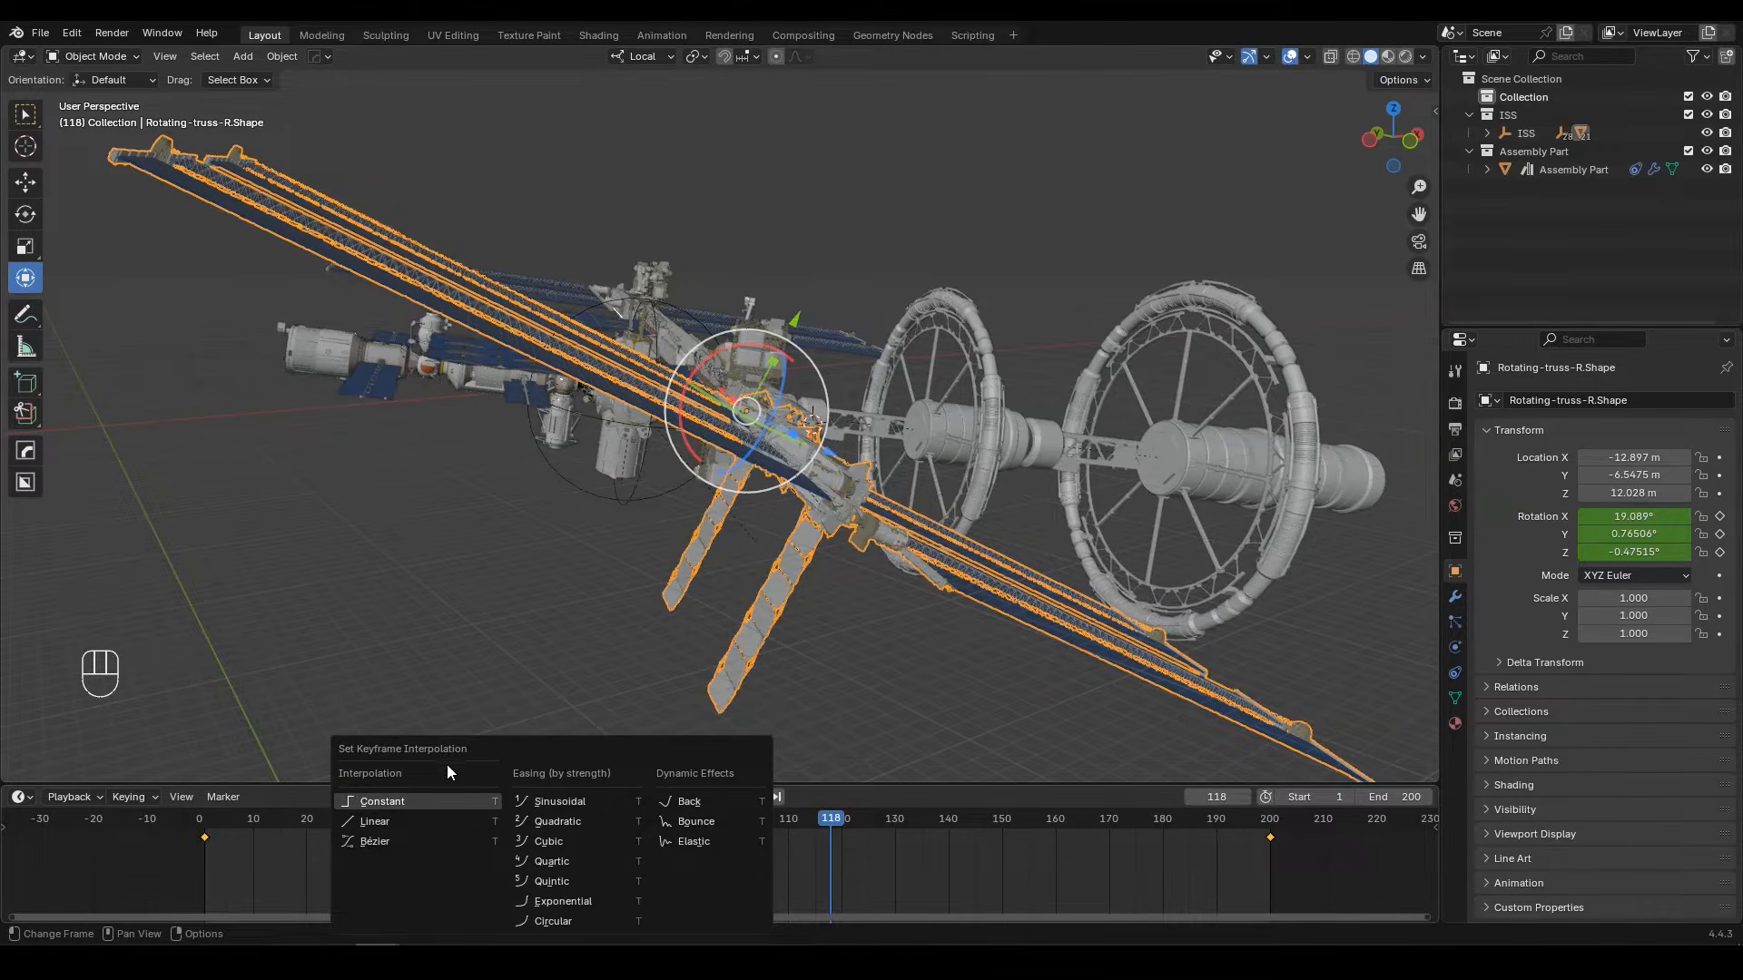
click(405, 820)
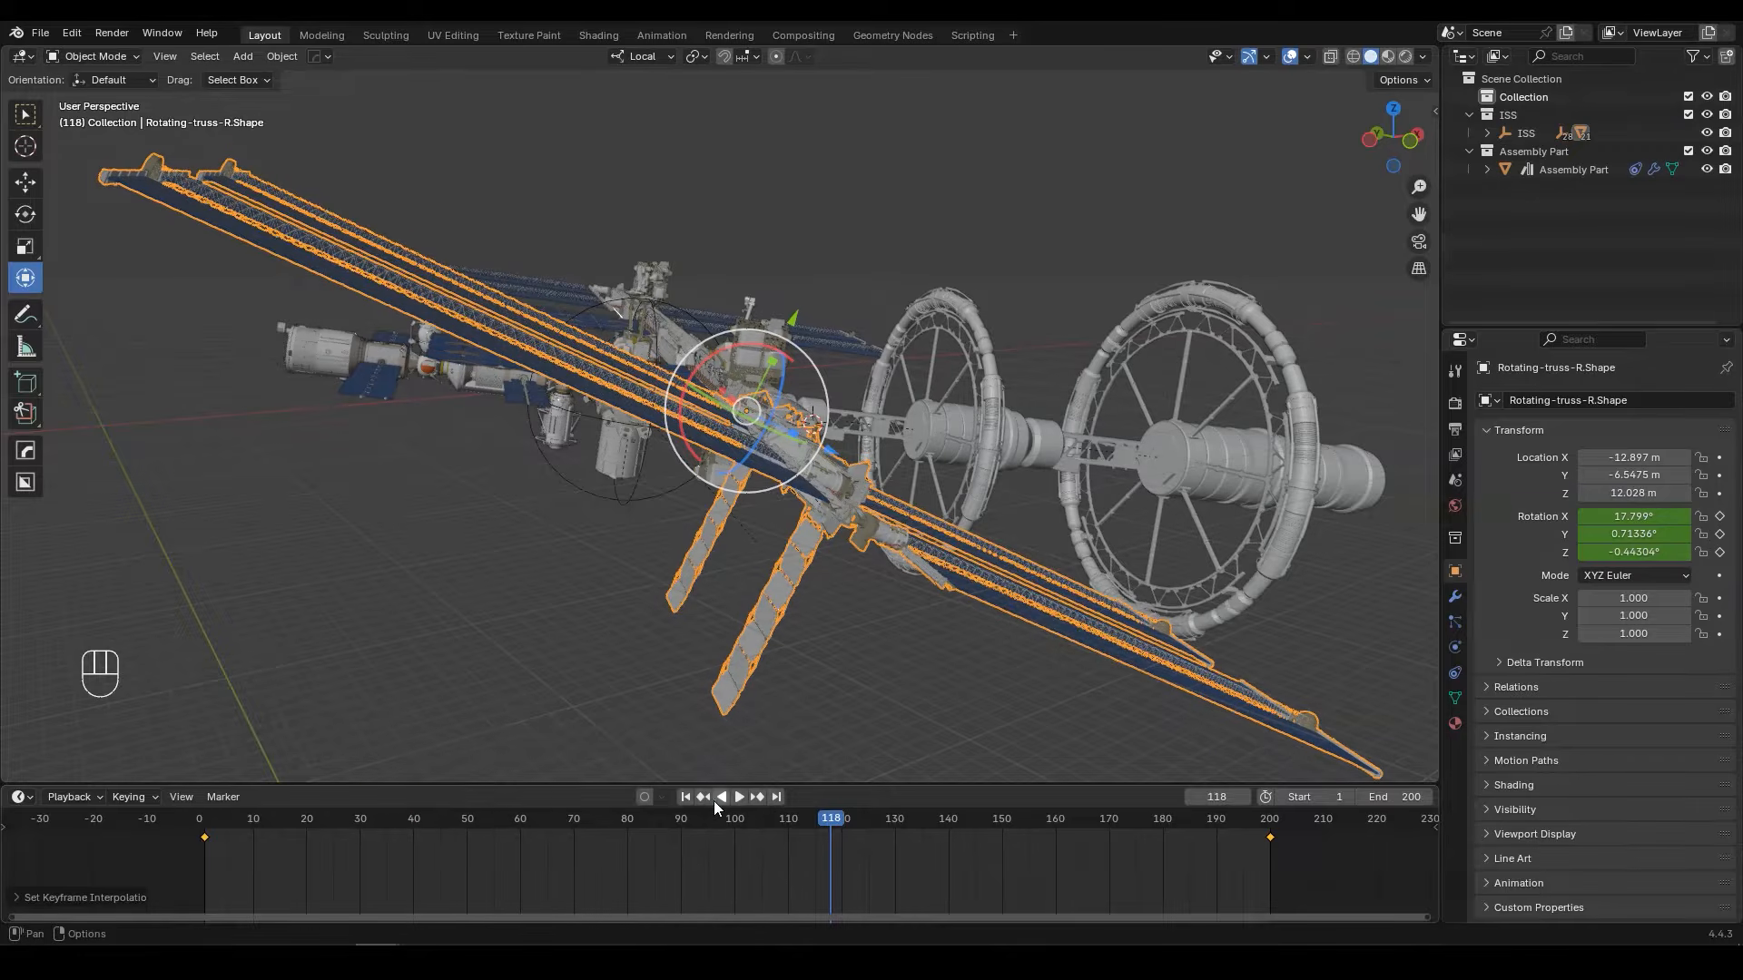
Step: Replay the animation from the first frame to check that the truss turns at a constant speed
click(685, 797)
key(space)
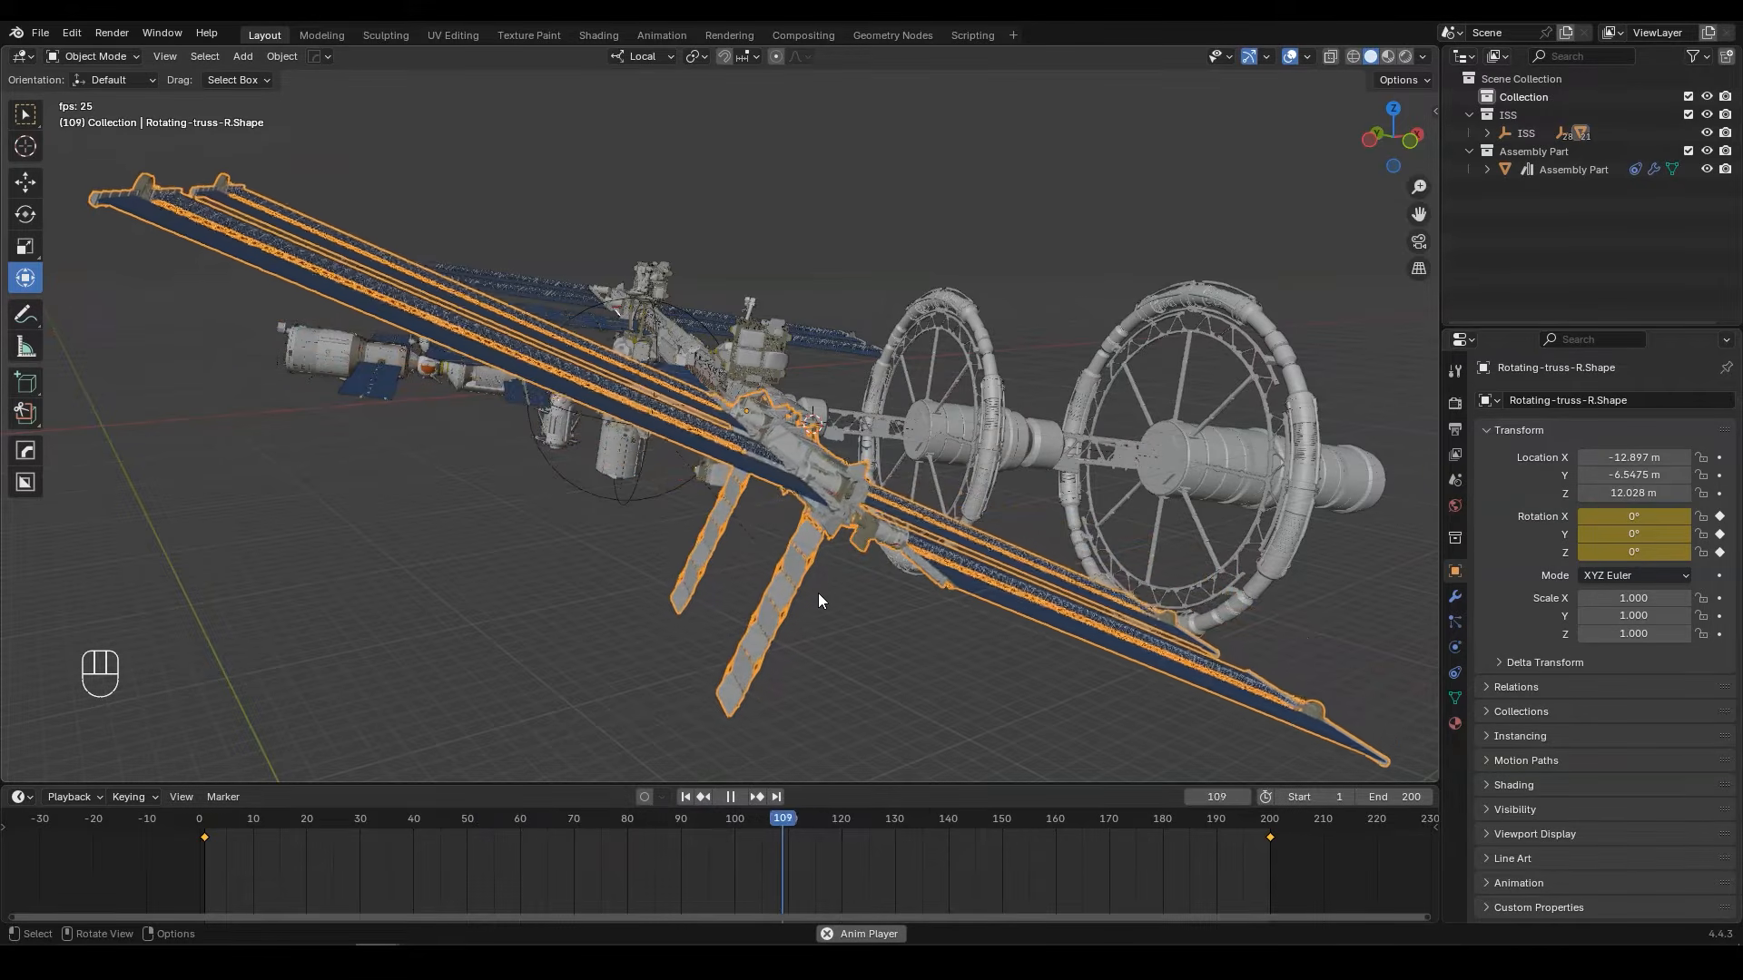
key(space)
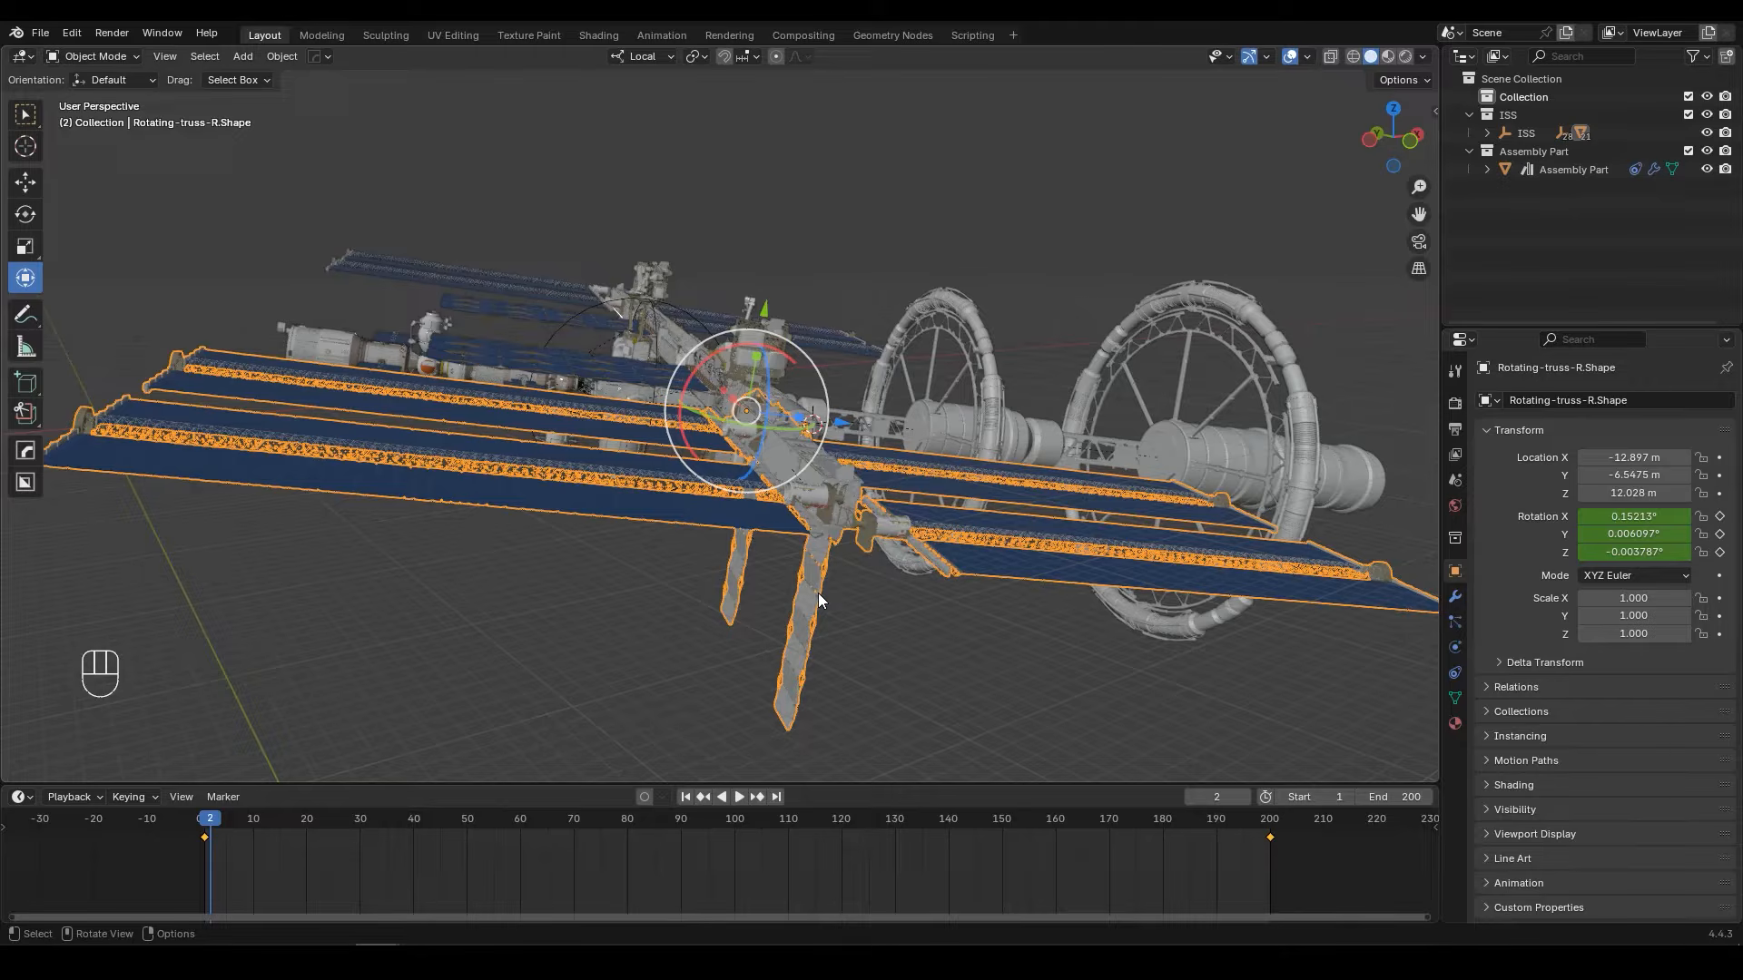
Step: Insert a Rotation keyframe for Rotator 1 at frame 1
key(shift)
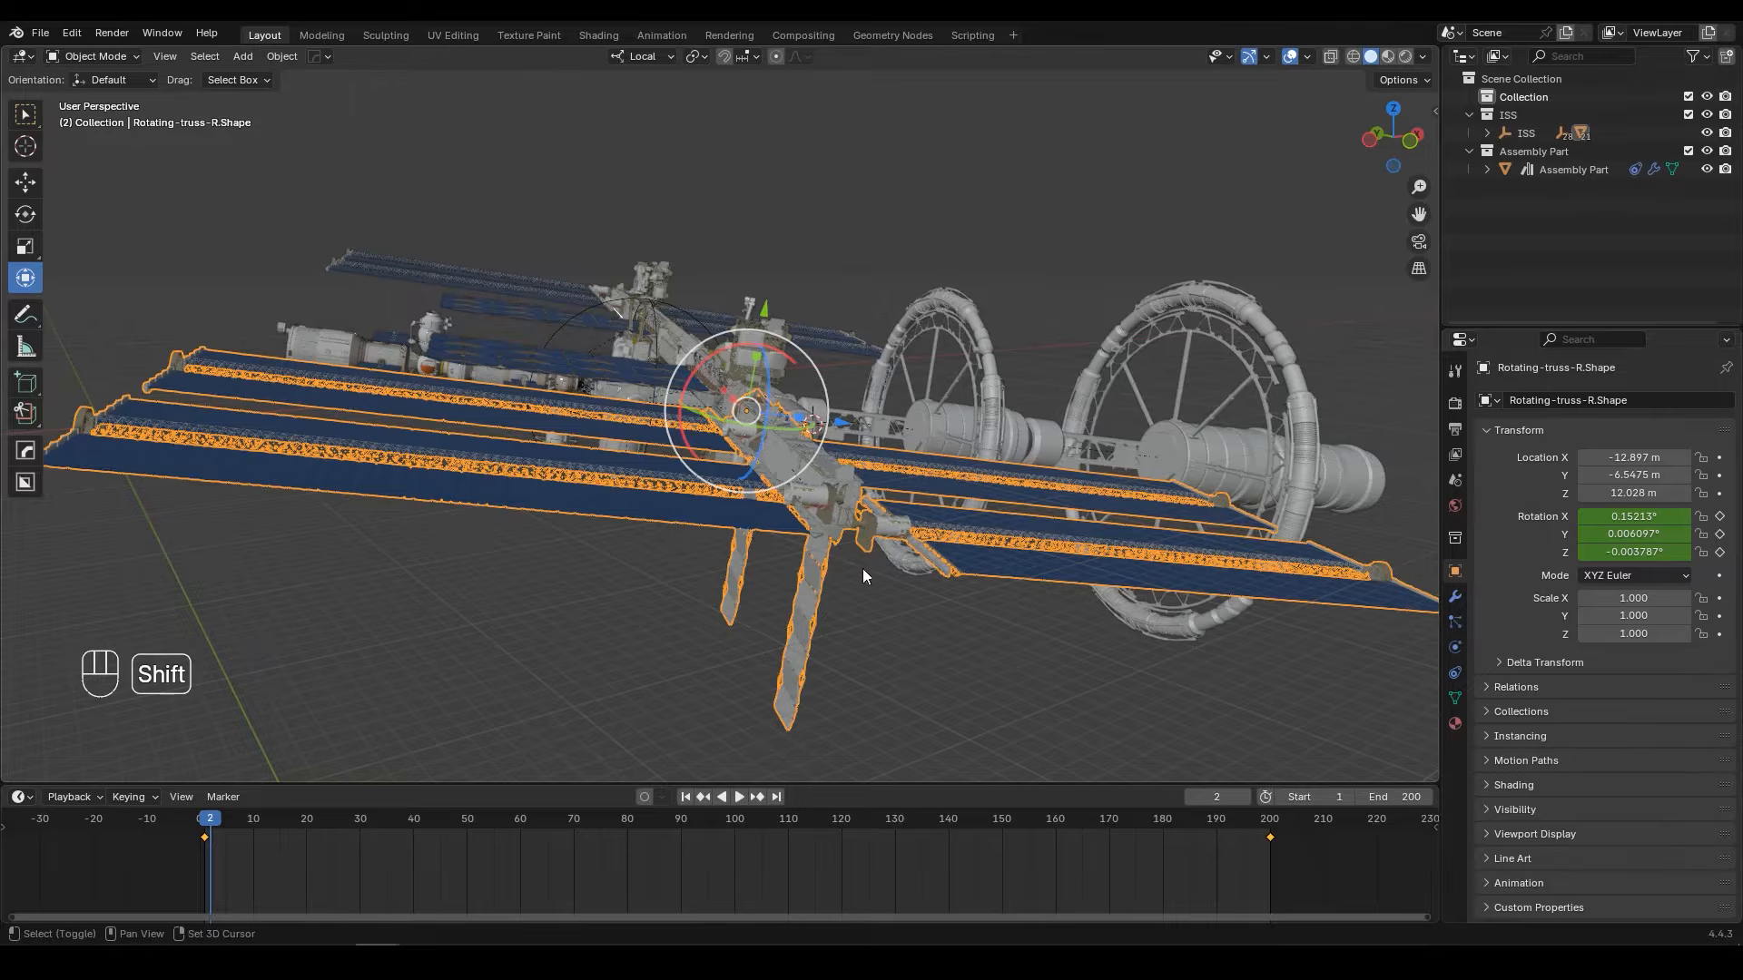
shift+middle_drag(852, 470, 640, 565)
click(777, 450)
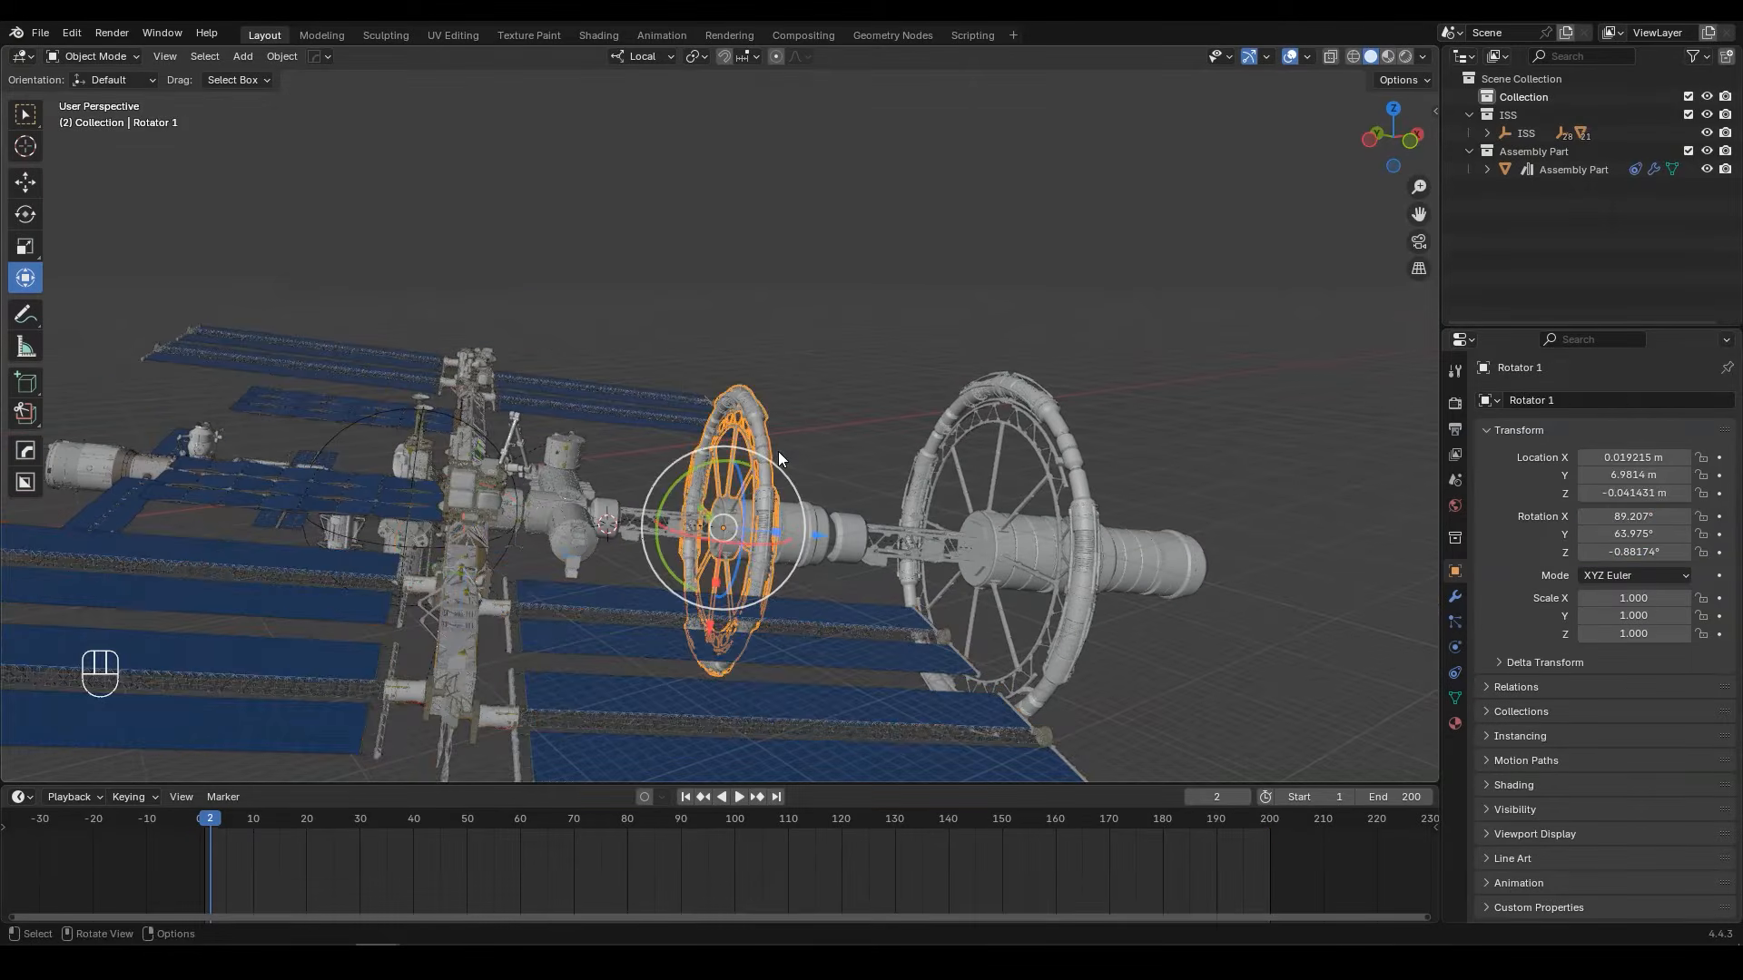
key(KP_Decimal)
middle_drag(777, 450, 781, 706)
click(686, 797)
key(k)
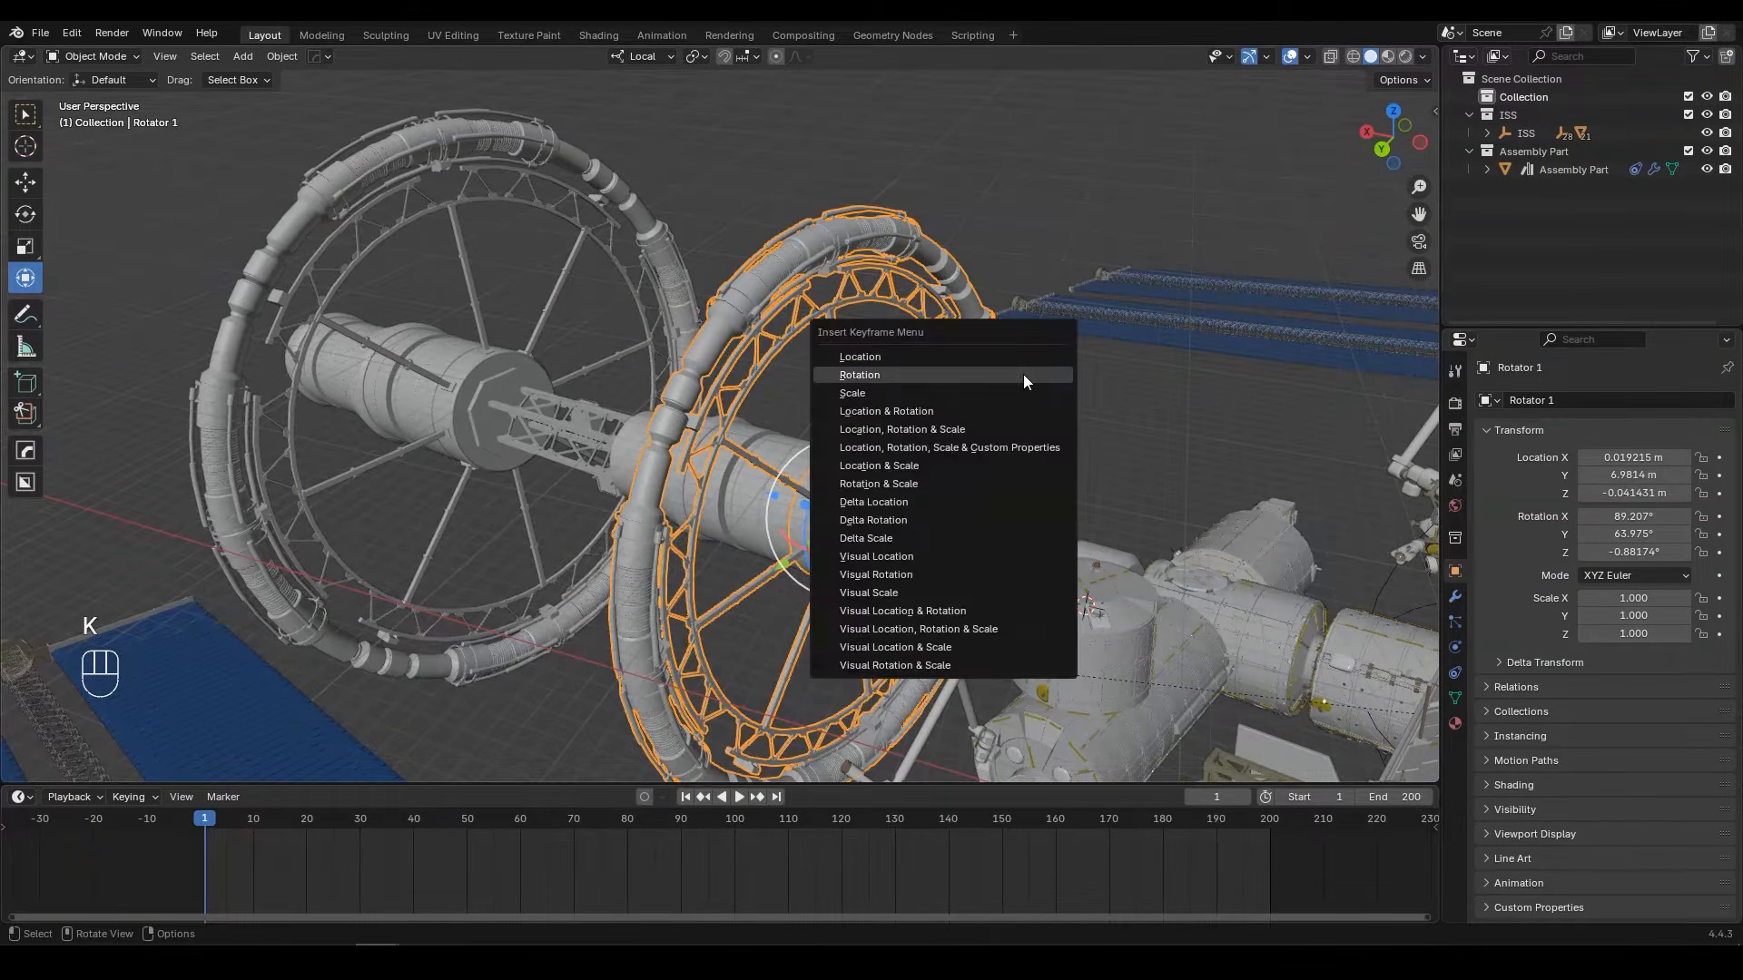
click(889, 375)
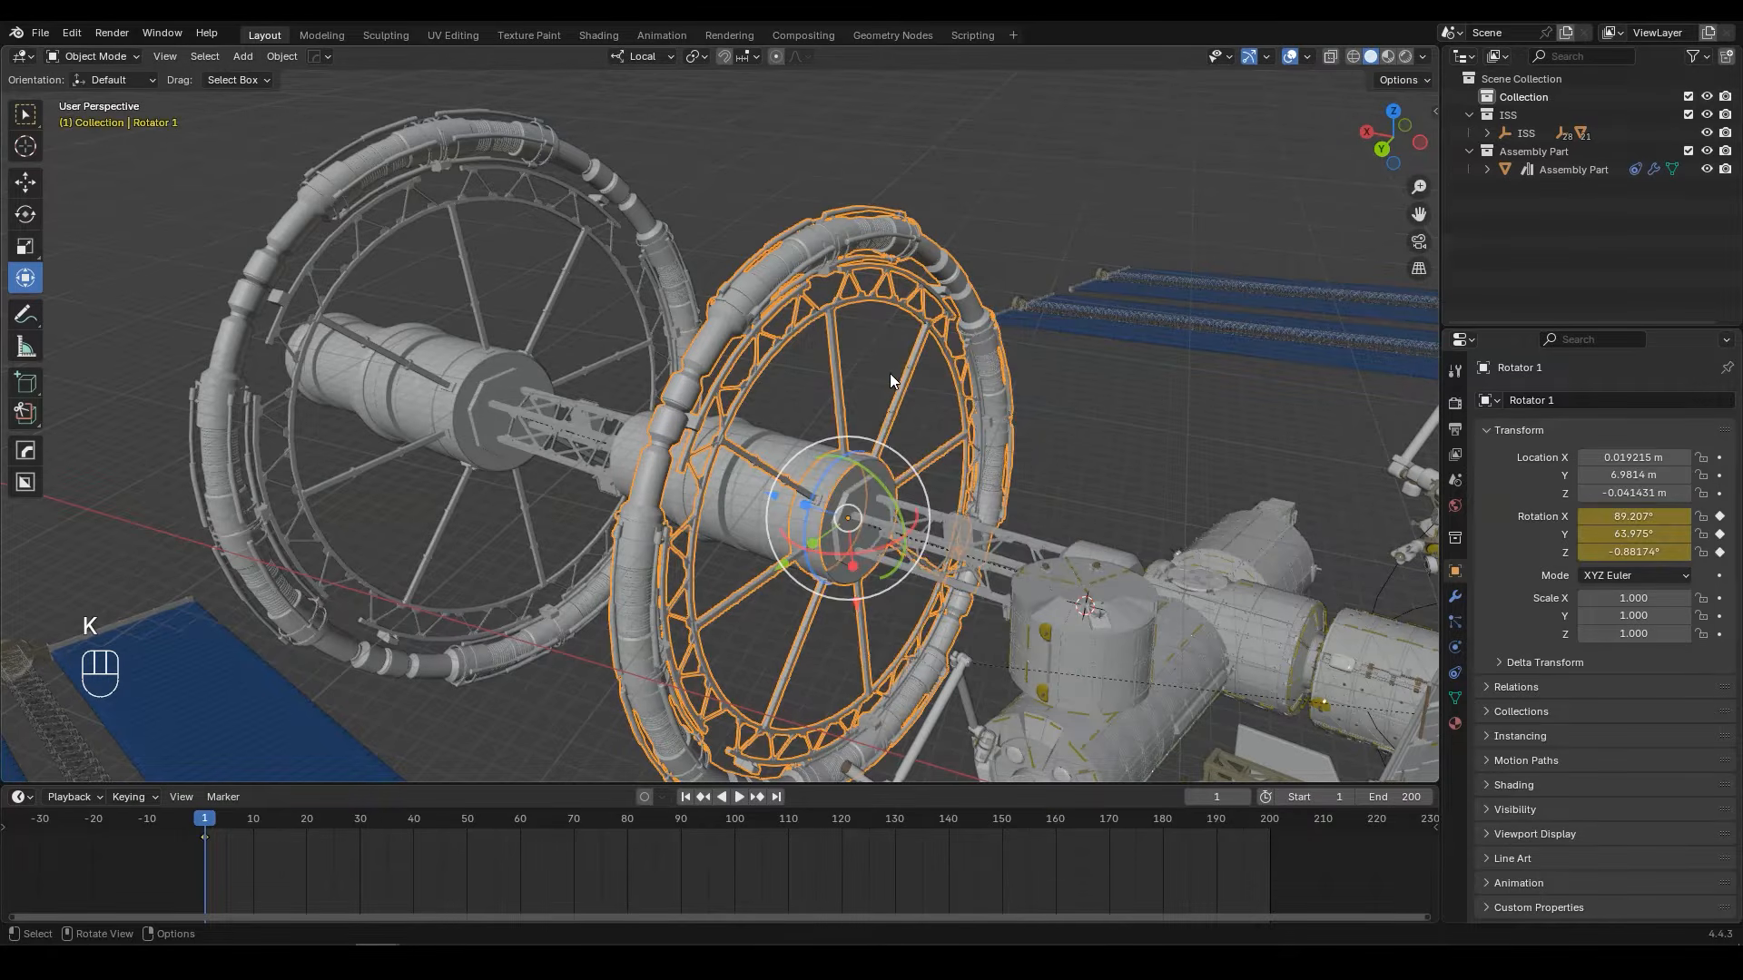
Step: At frame 200, spin Rotator 1 about its local Z axis to a Y rotation of about 15°, and insert a Rotation keyframe
click(777, 797)
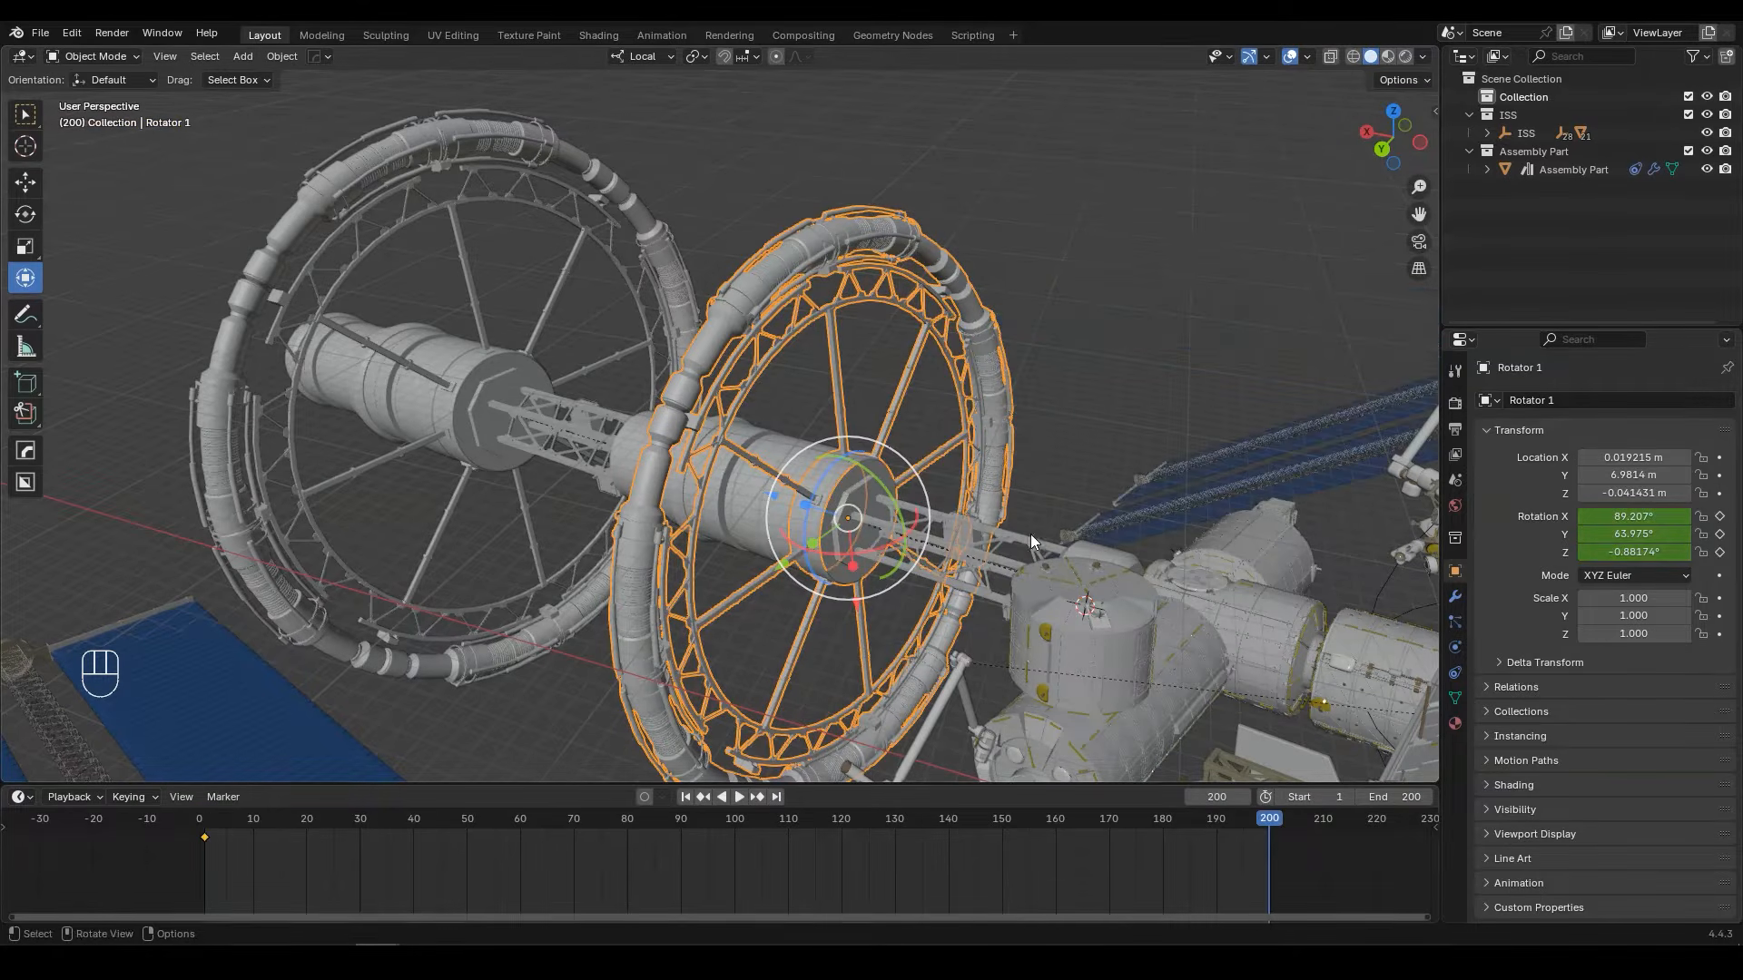
middle_drag(1033, 534, 967, 531)
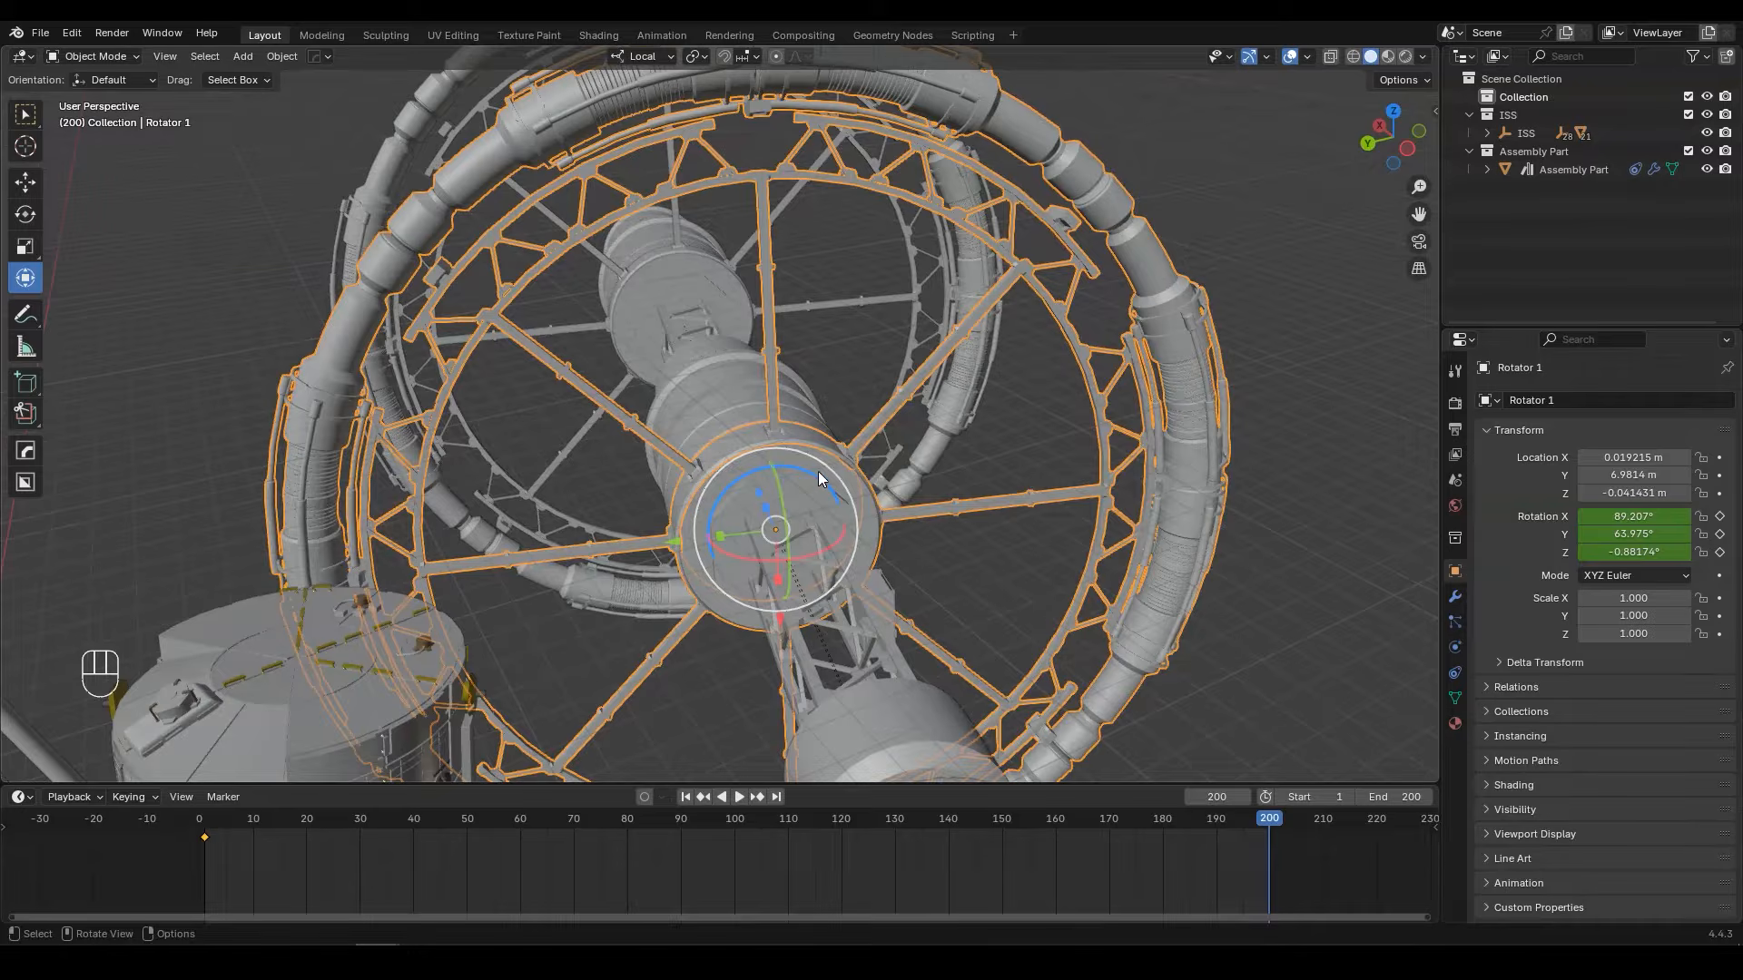
shift+drag(814, 474, 1159, 383)
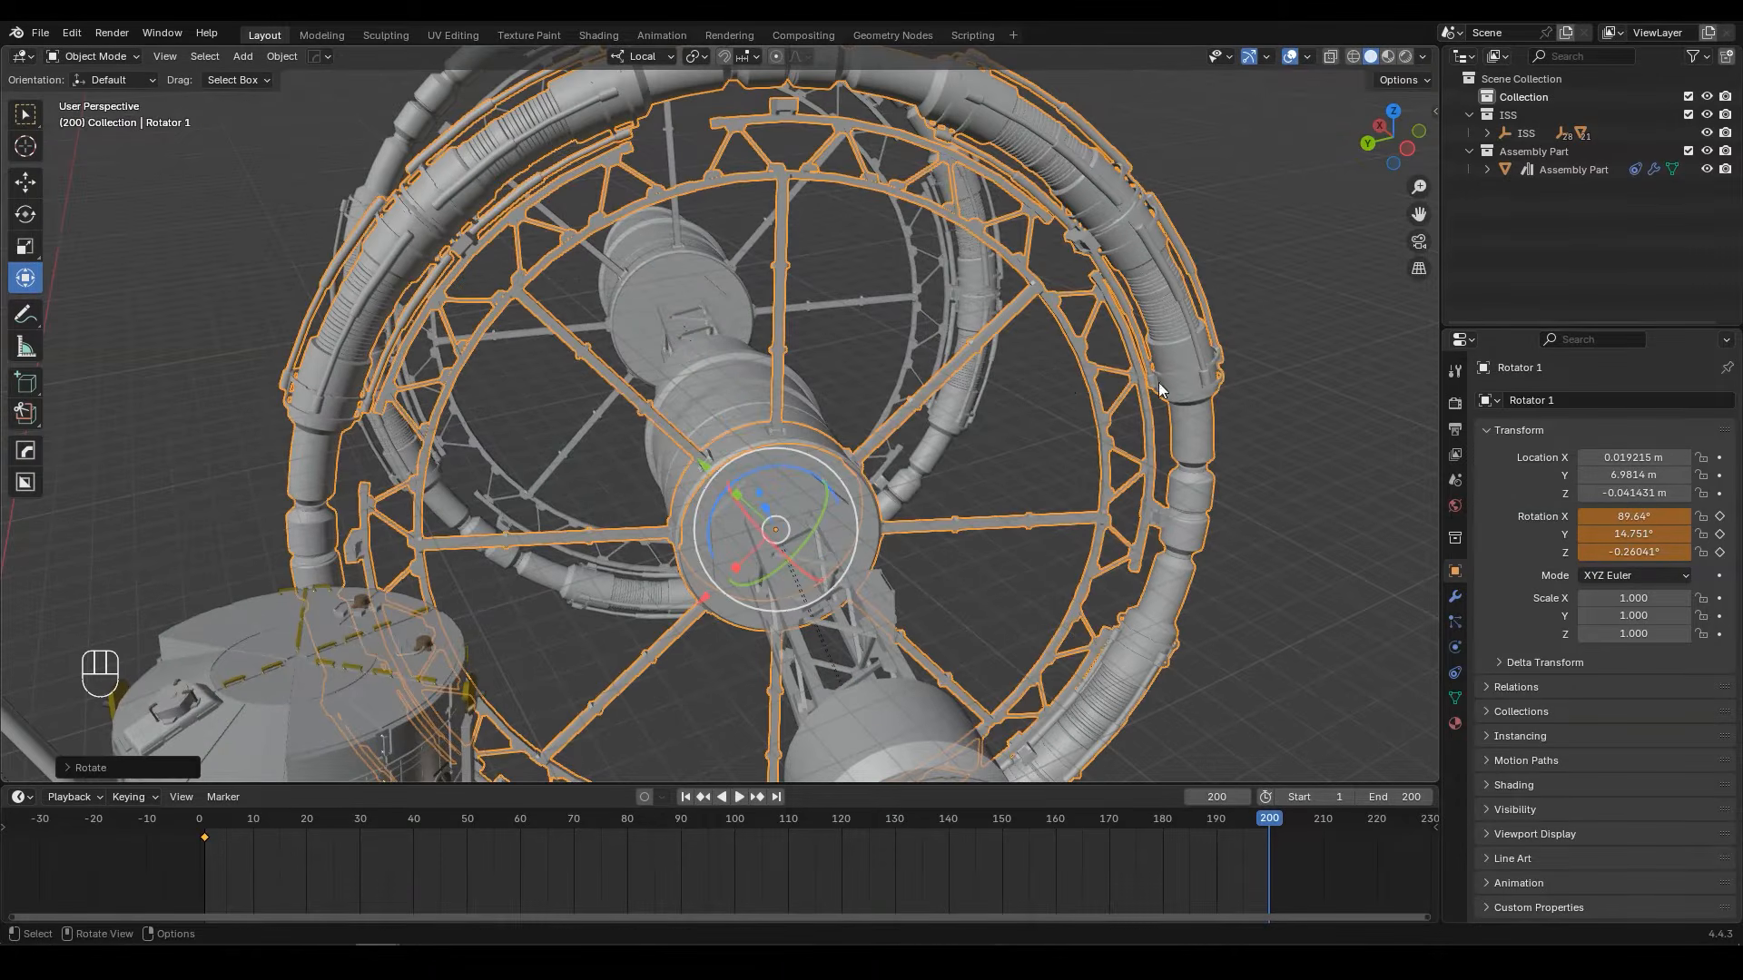
key(k)
click(988, 380)
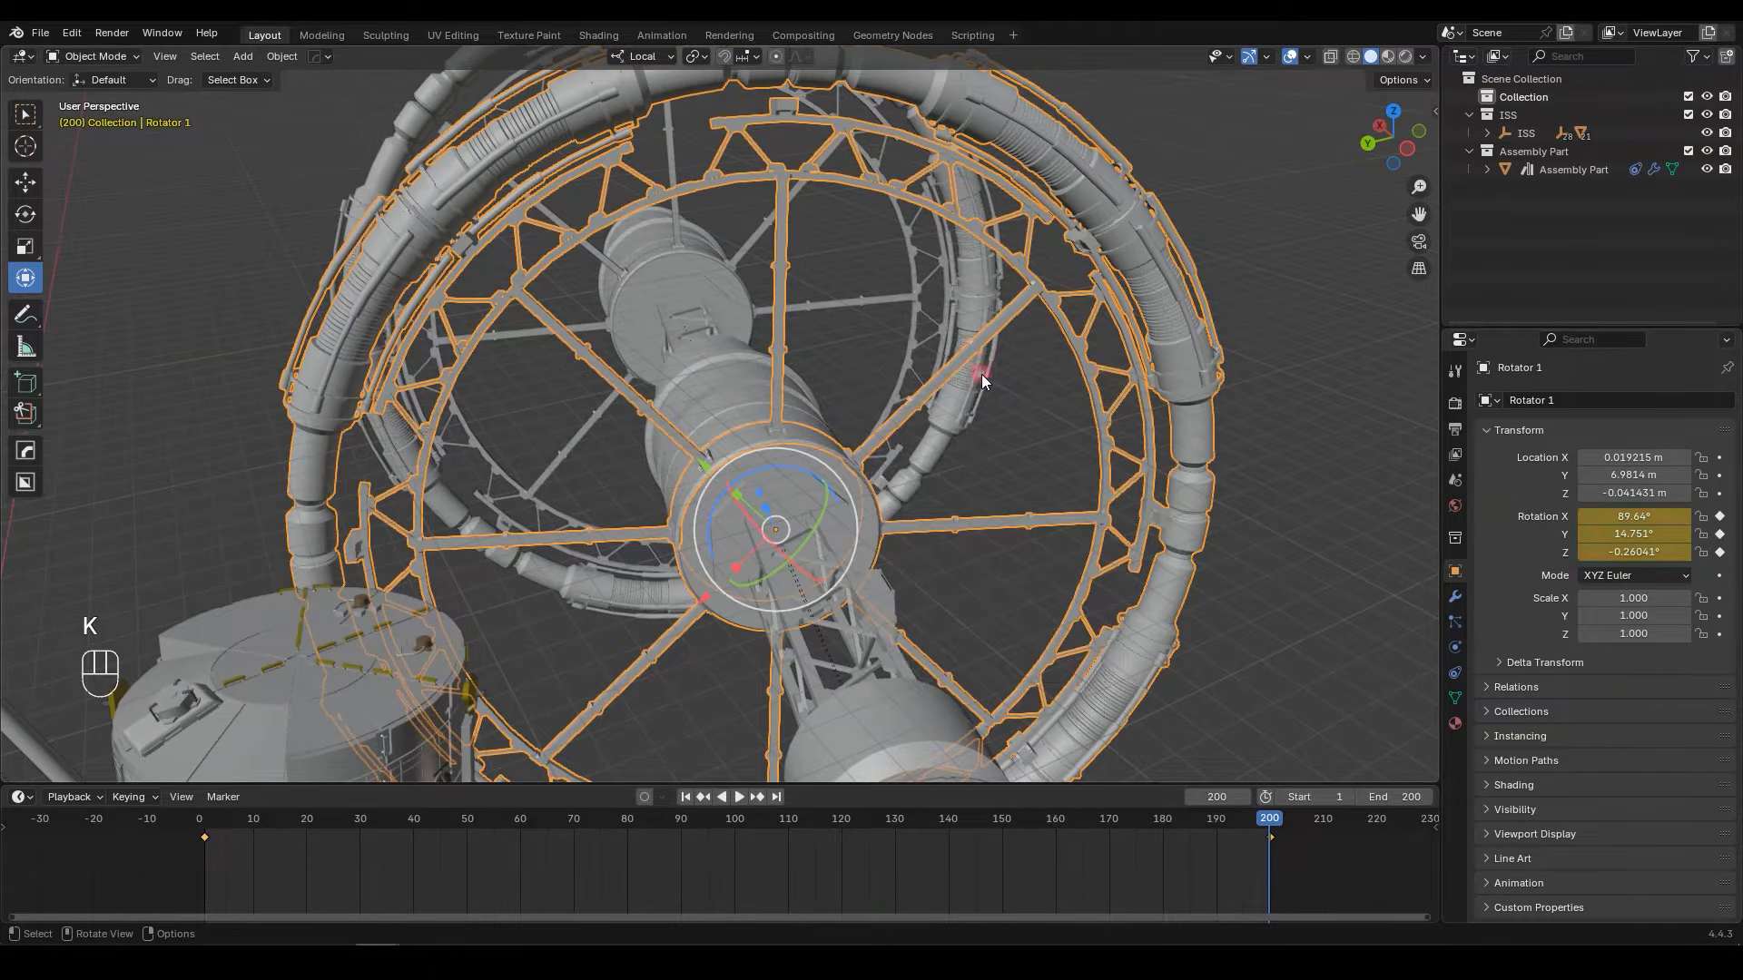
Step: Set all keyframes of Rotator 1 to Linear interpolation, and play the animation to check the ring's spin
key(a)
key(t)
click(701, 820)
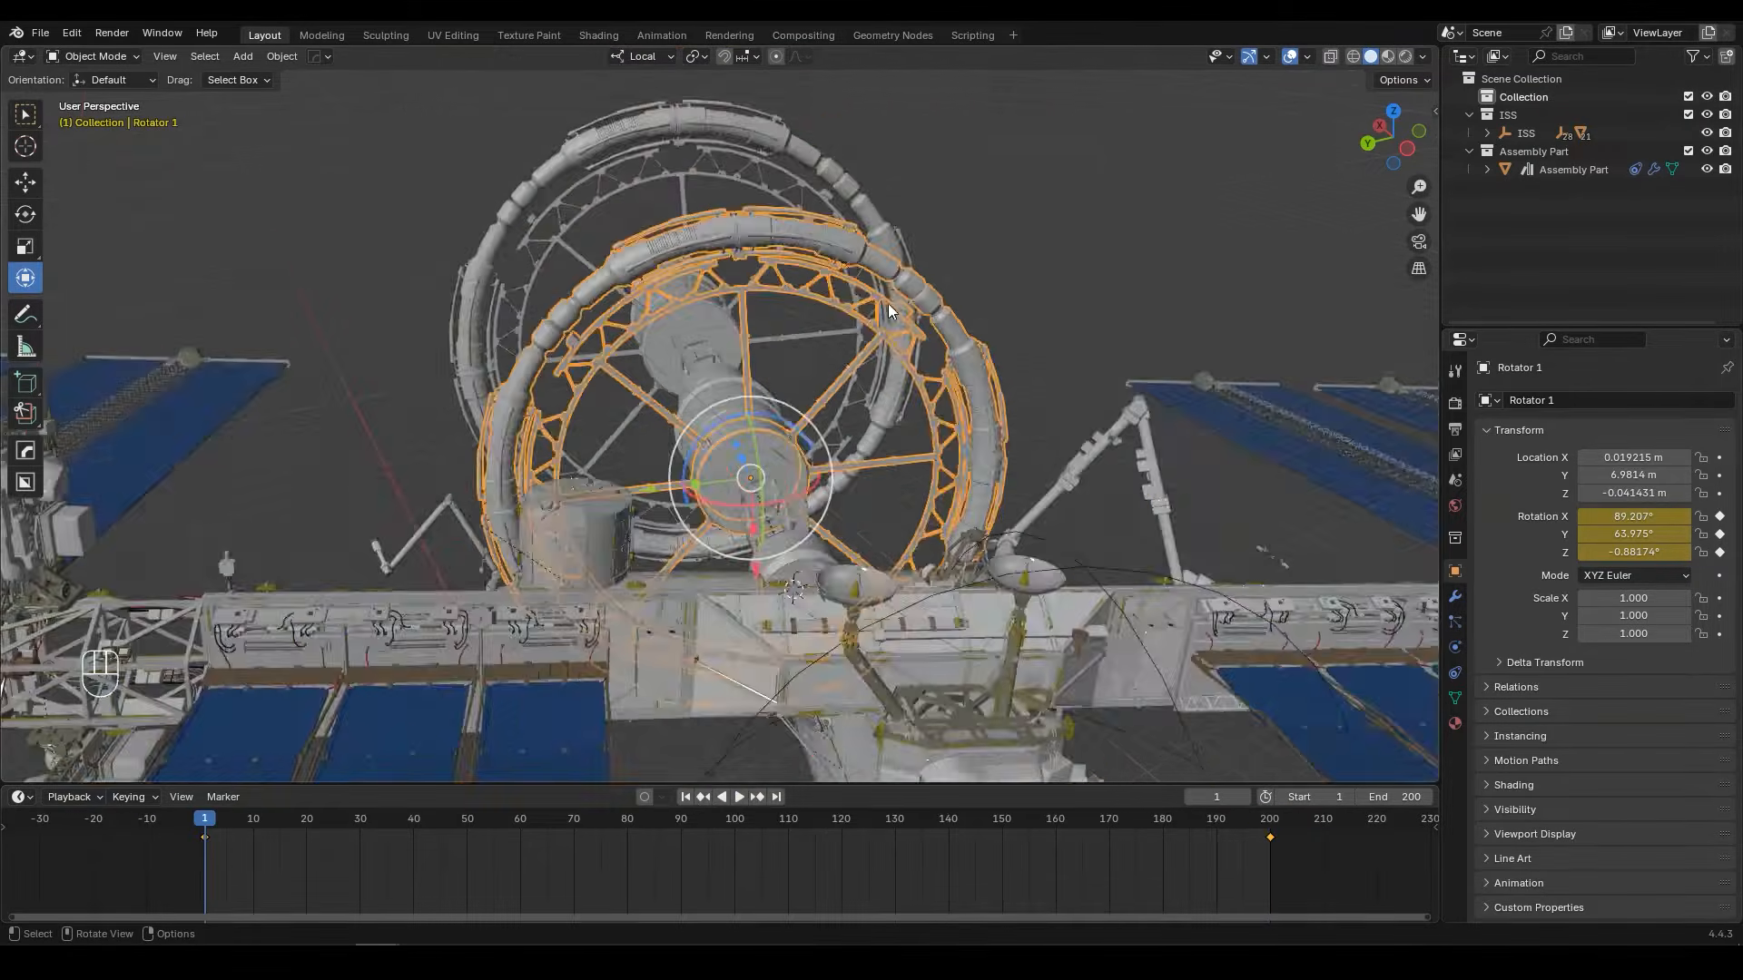
middle_drag(888, 304, 991, 304)
key(space)
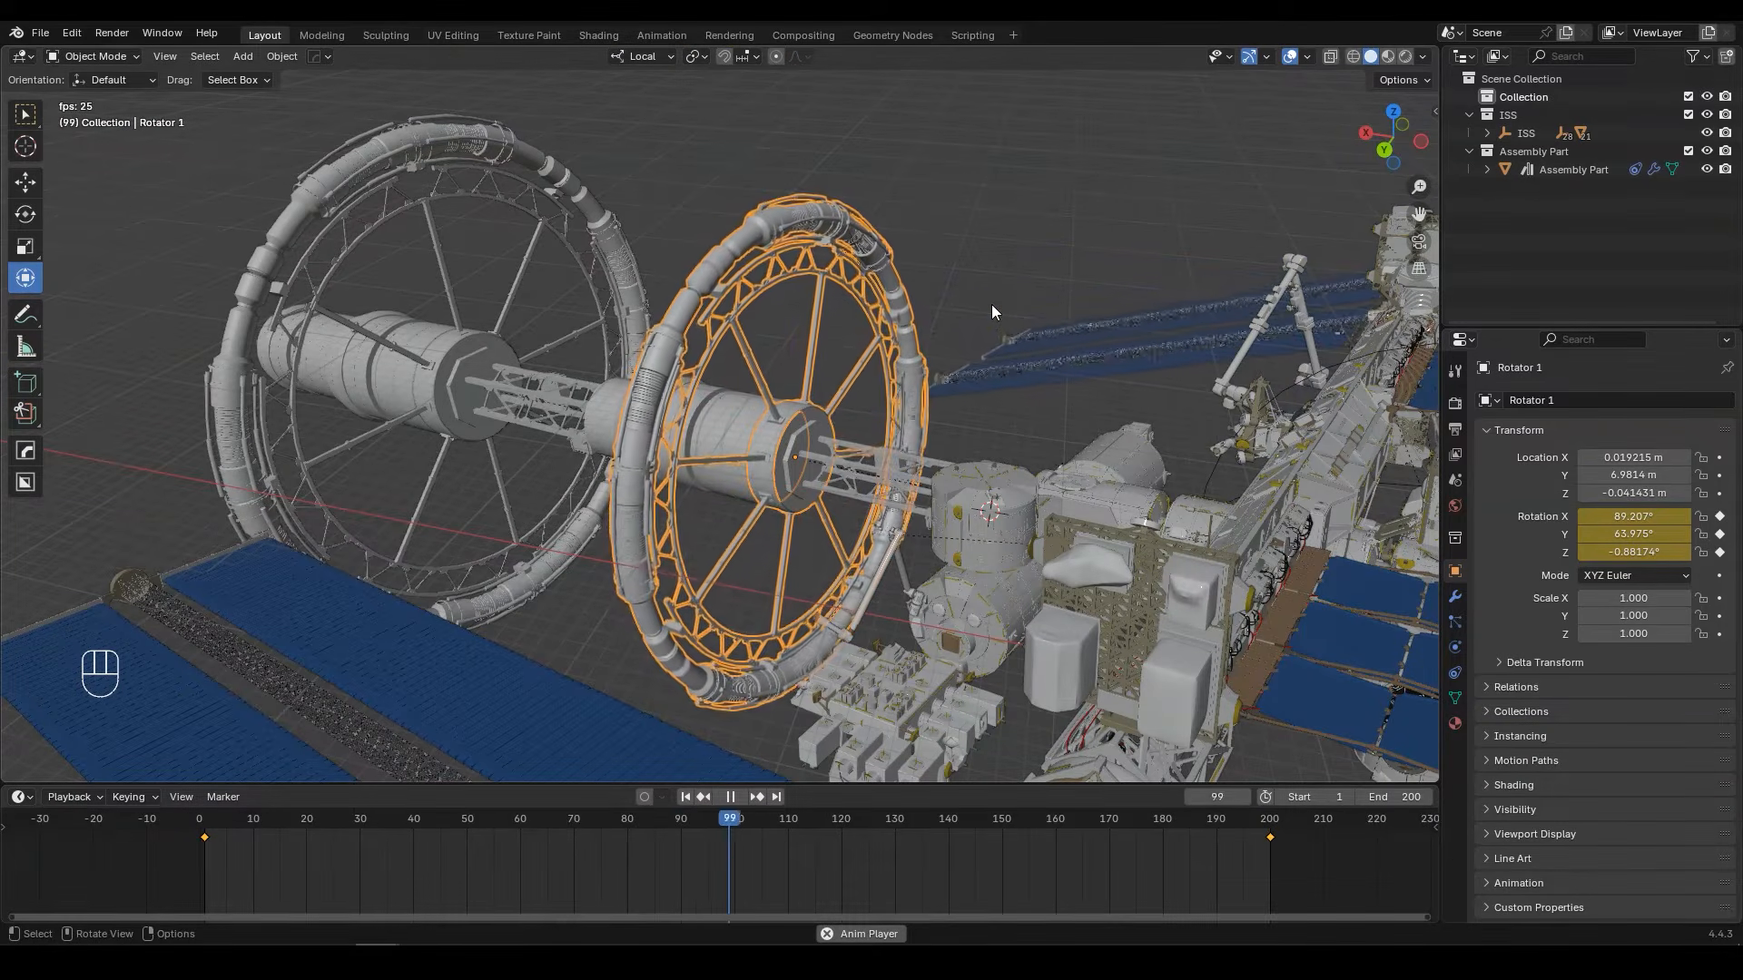
Step: At frame 200, spin Rotator 1 further to a Y rotation of about 34°, insert a Rotation keyframe, and replay the animation
key(space)
click(757, 796)
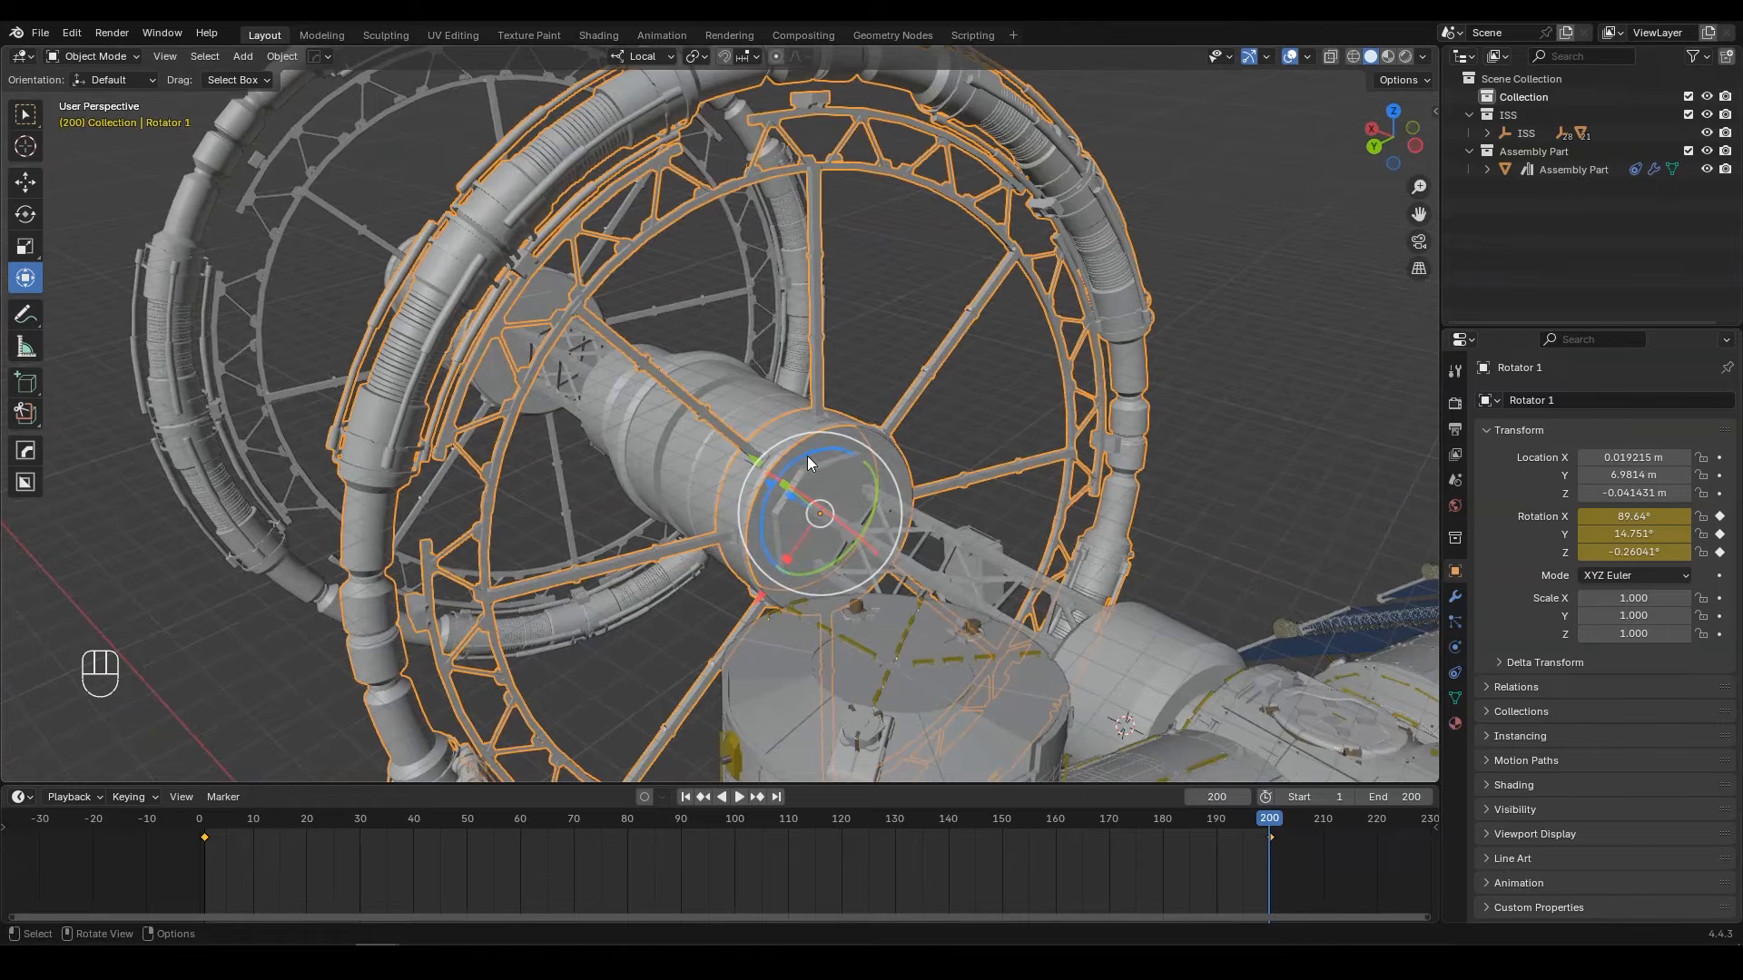
shift+drag(808, 461, 962, 641)
key(k)
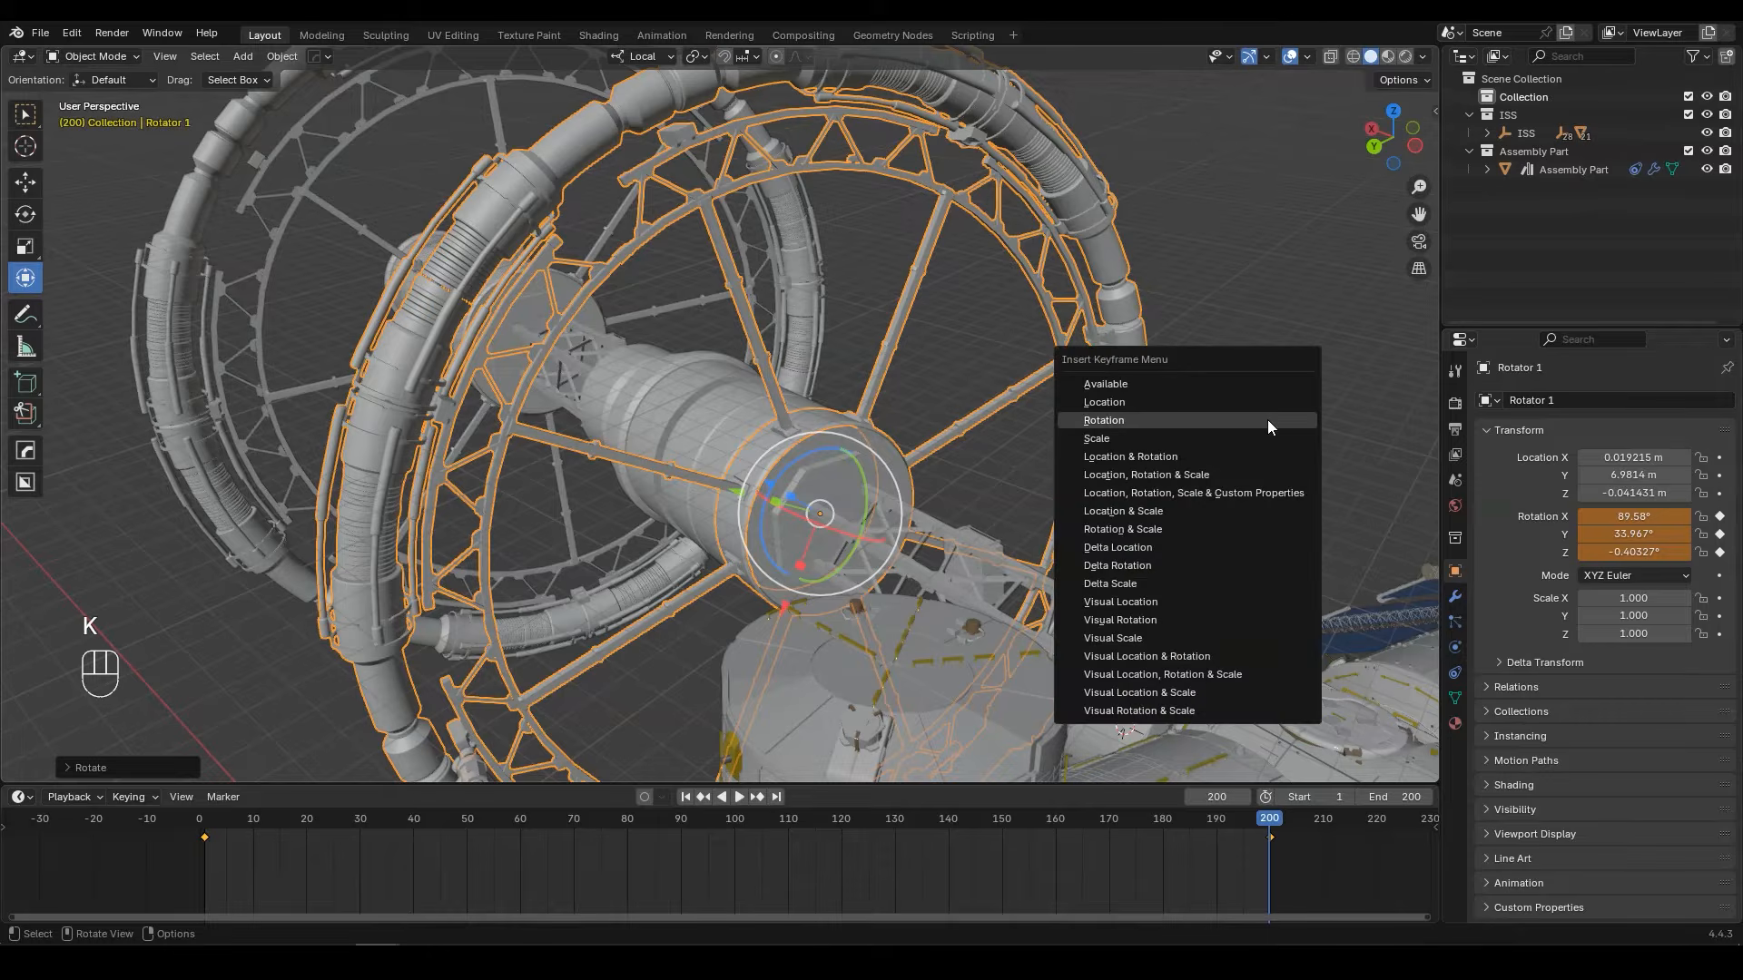
click(1146, 420)
middle_drag(1146, 422, 790, 536)
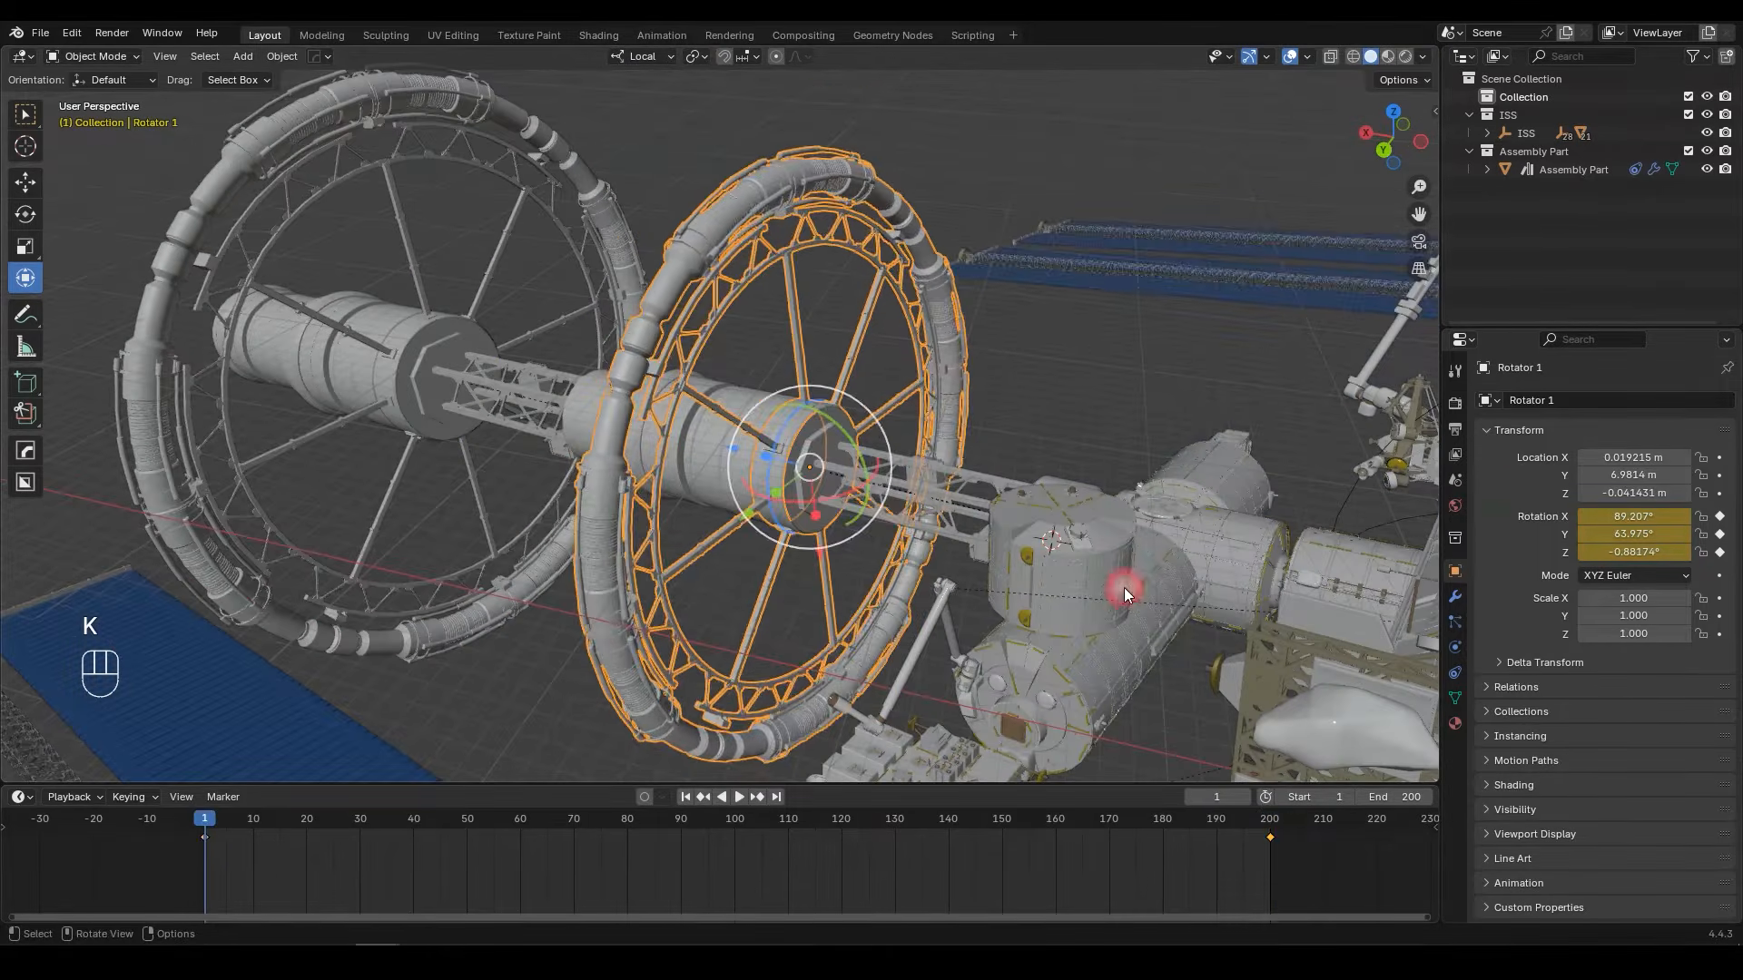
key(space)
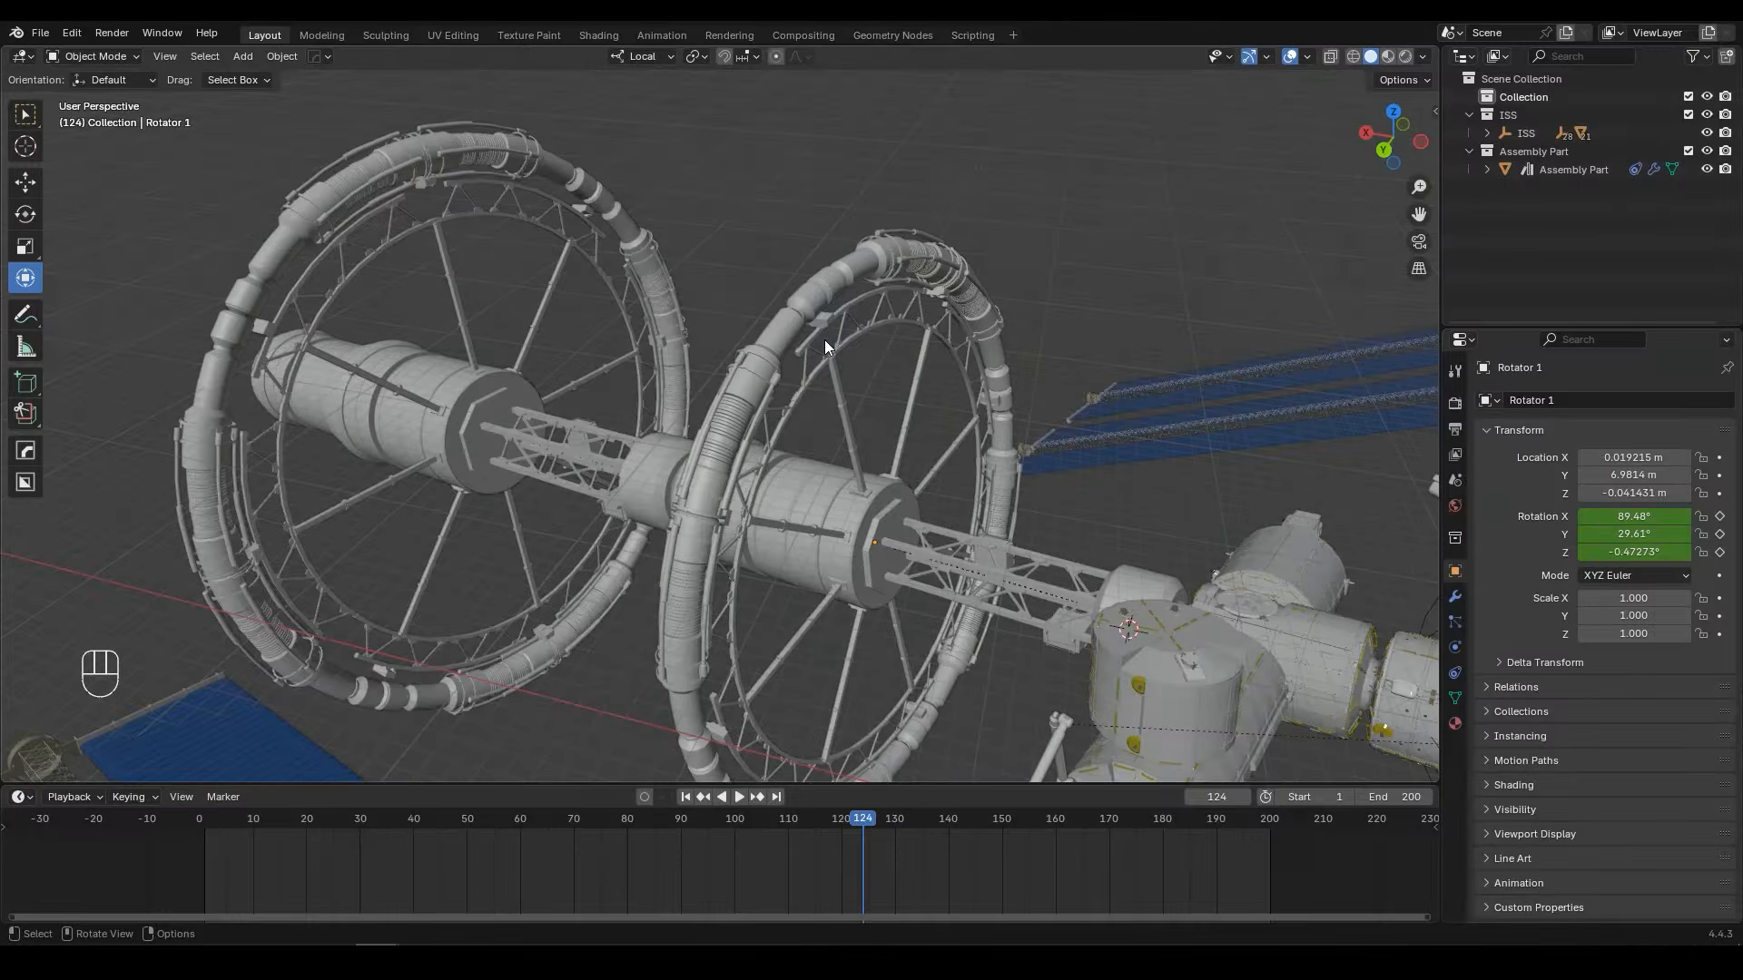
Step: Add a camera to the space station scene
scroll(824, 340, down, 5)
key(shift+a)
mouse_move(885, 427)
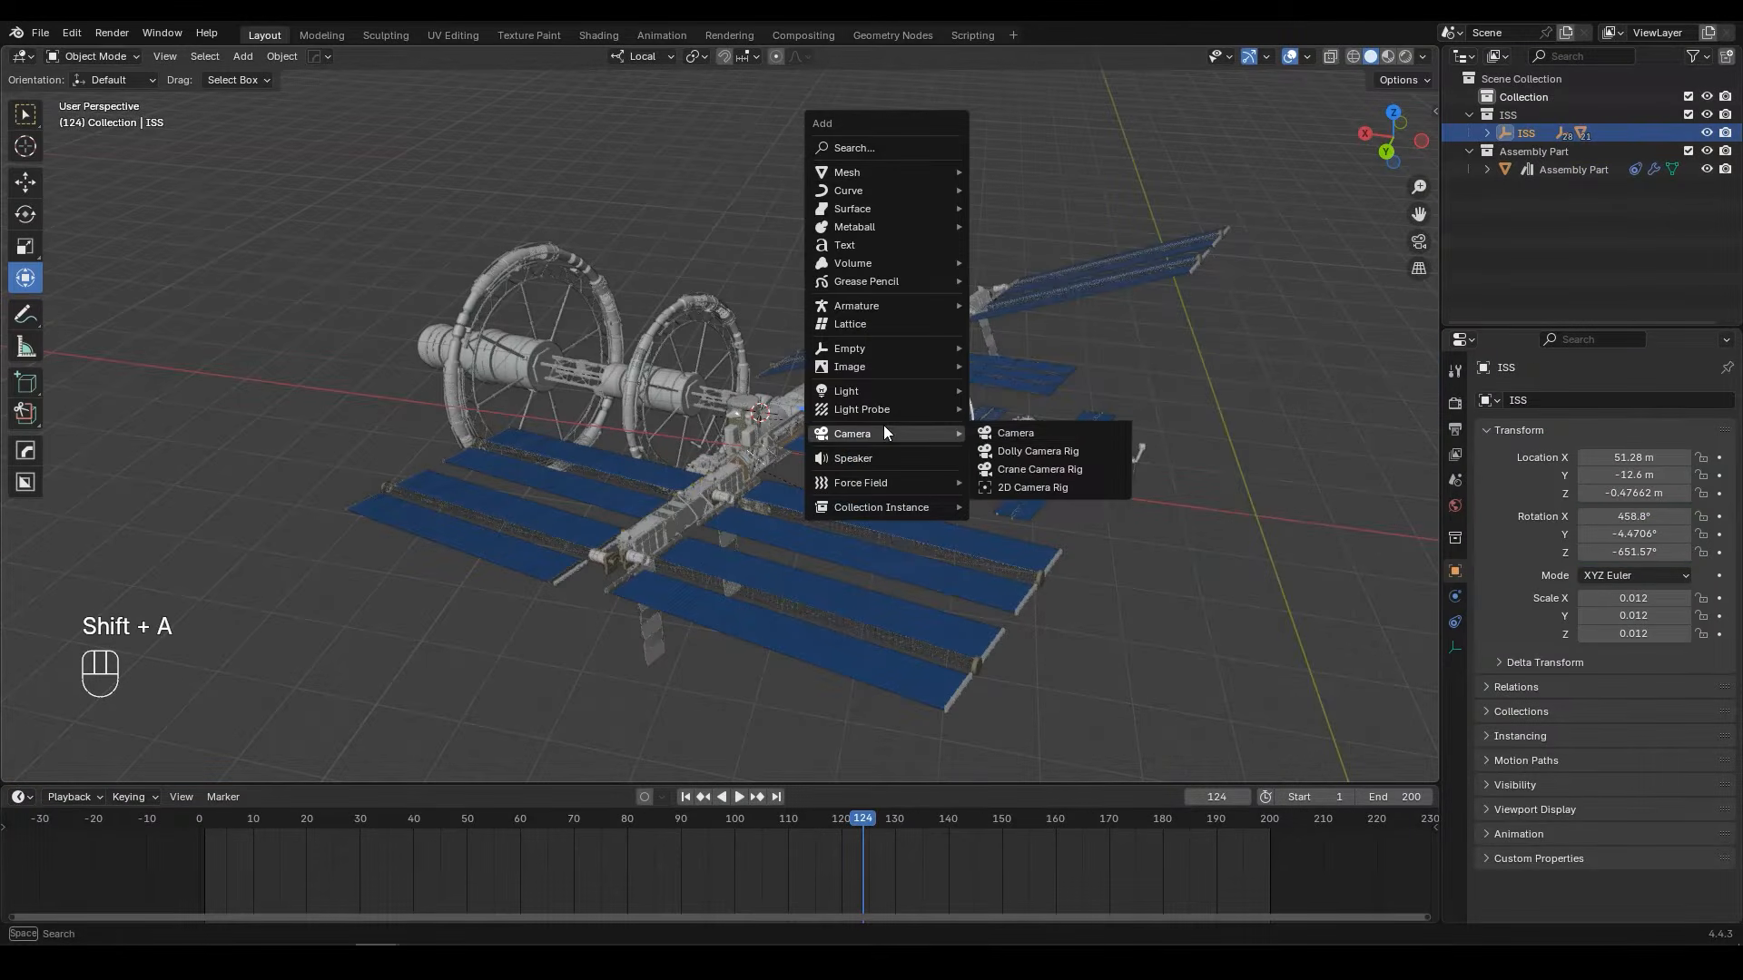
click(1004, 433)
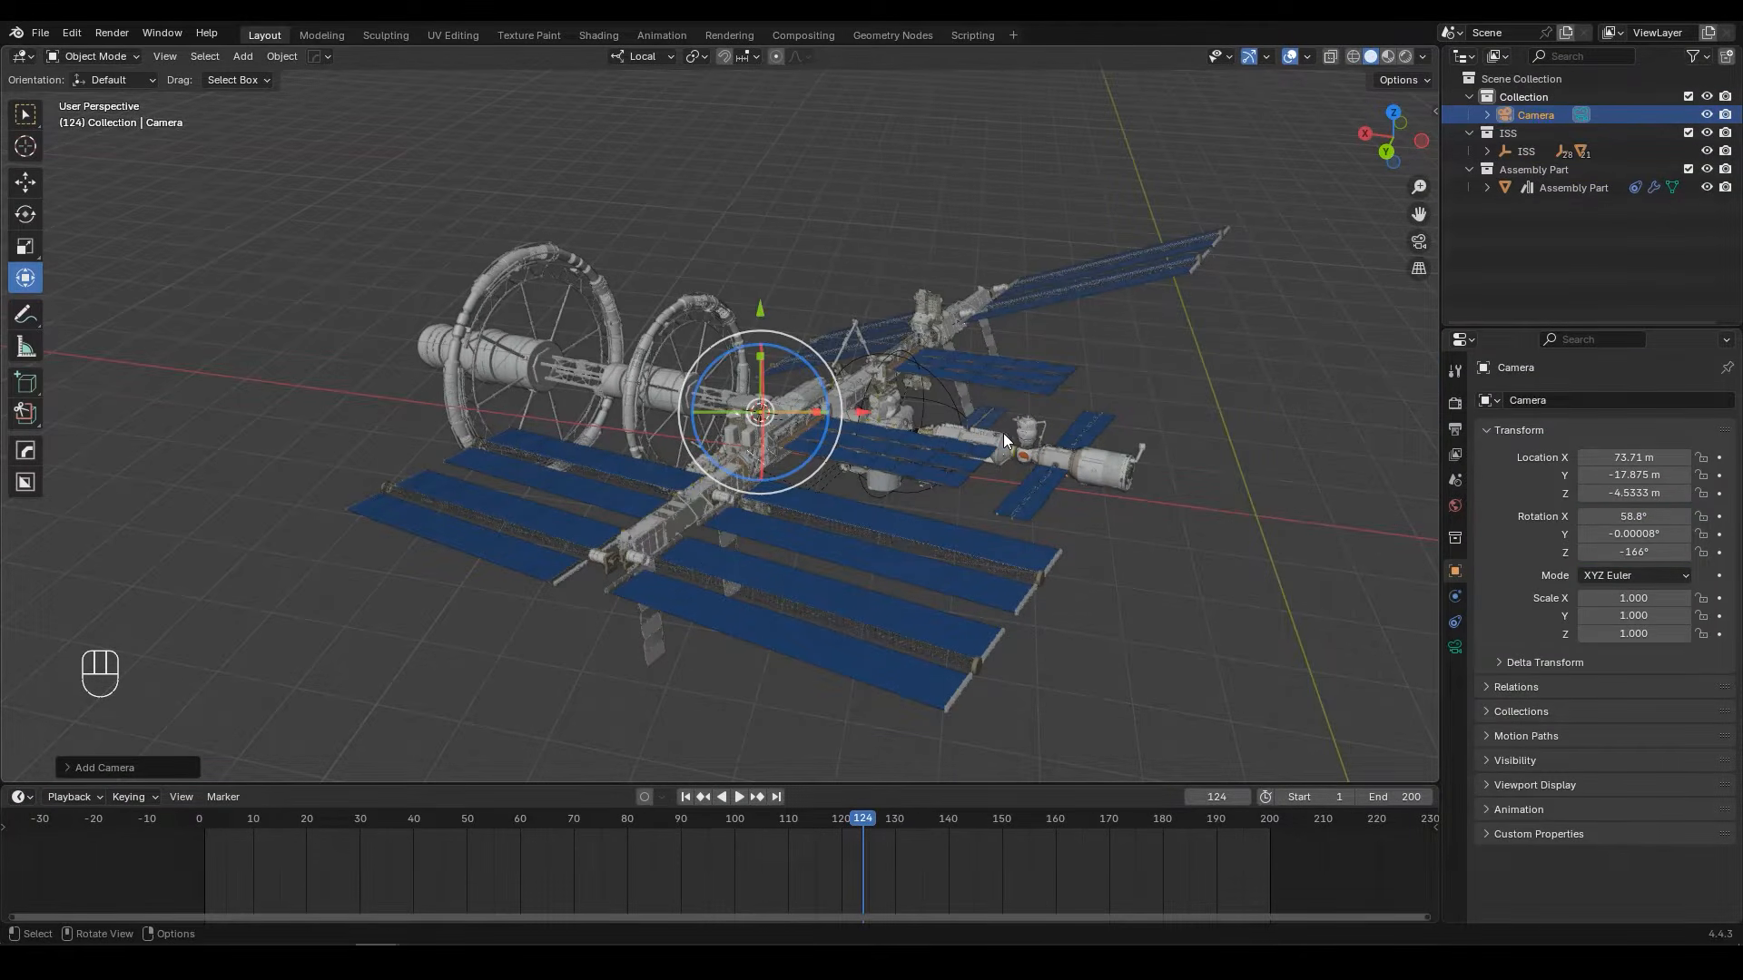
Step: Move the new camera into a new collection named Camera, and rename the camera object as Camera 1
key(m)
click(1004, 433)
text(Camera)
key(Return)
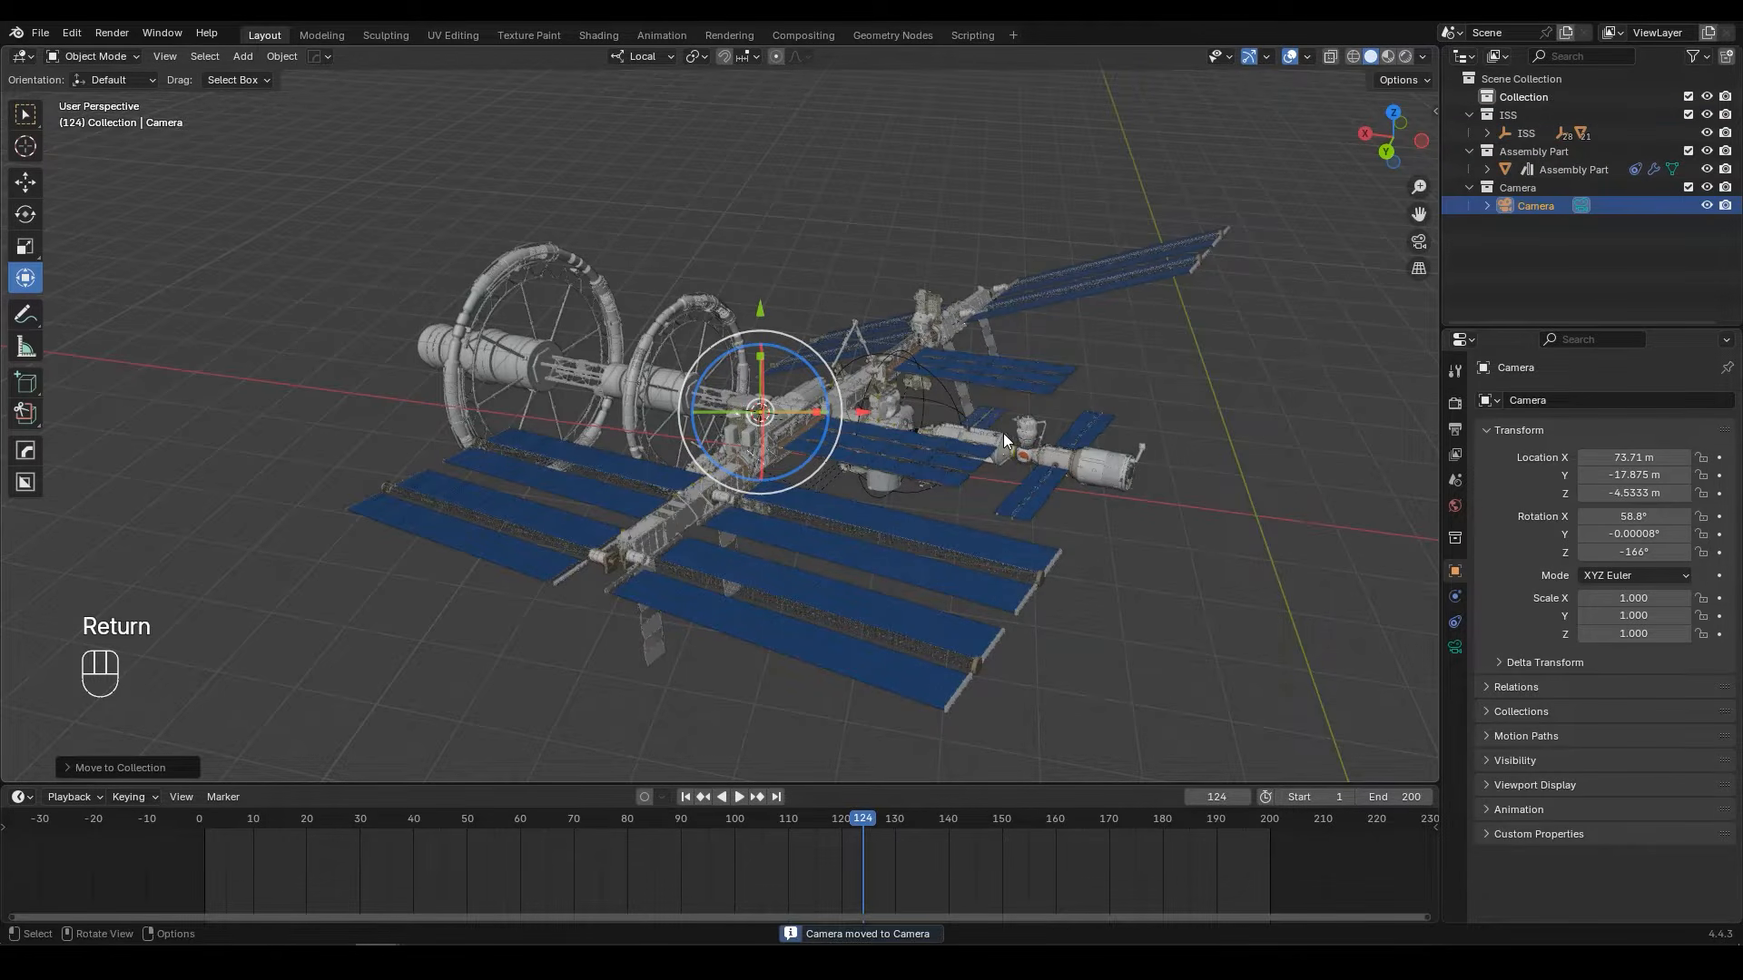
key(F2)
click(1004, 433)
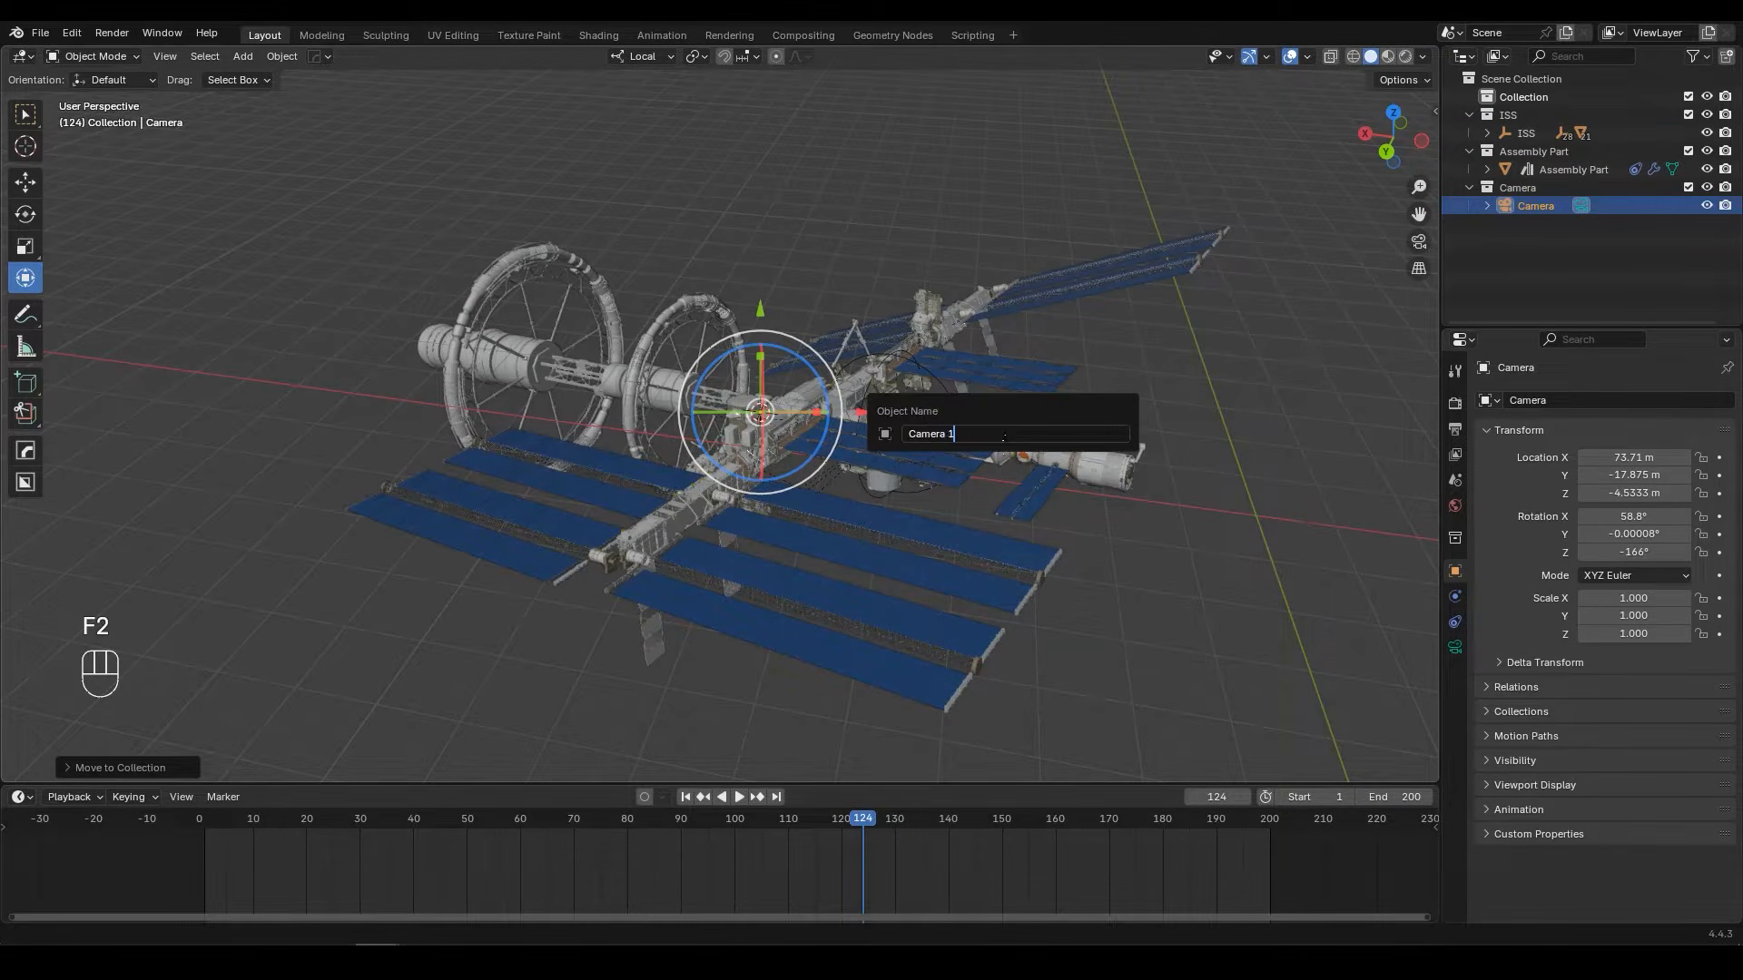
key(Return)
Step: At frame 1, align Camera 1 to a view of the station's modules from about X -6.67 m, Y 50.93 m, Z 4.56 m
middle_drag(1004, 433, 1019, 359)
middle_drag(1019, 359, 842, 329)
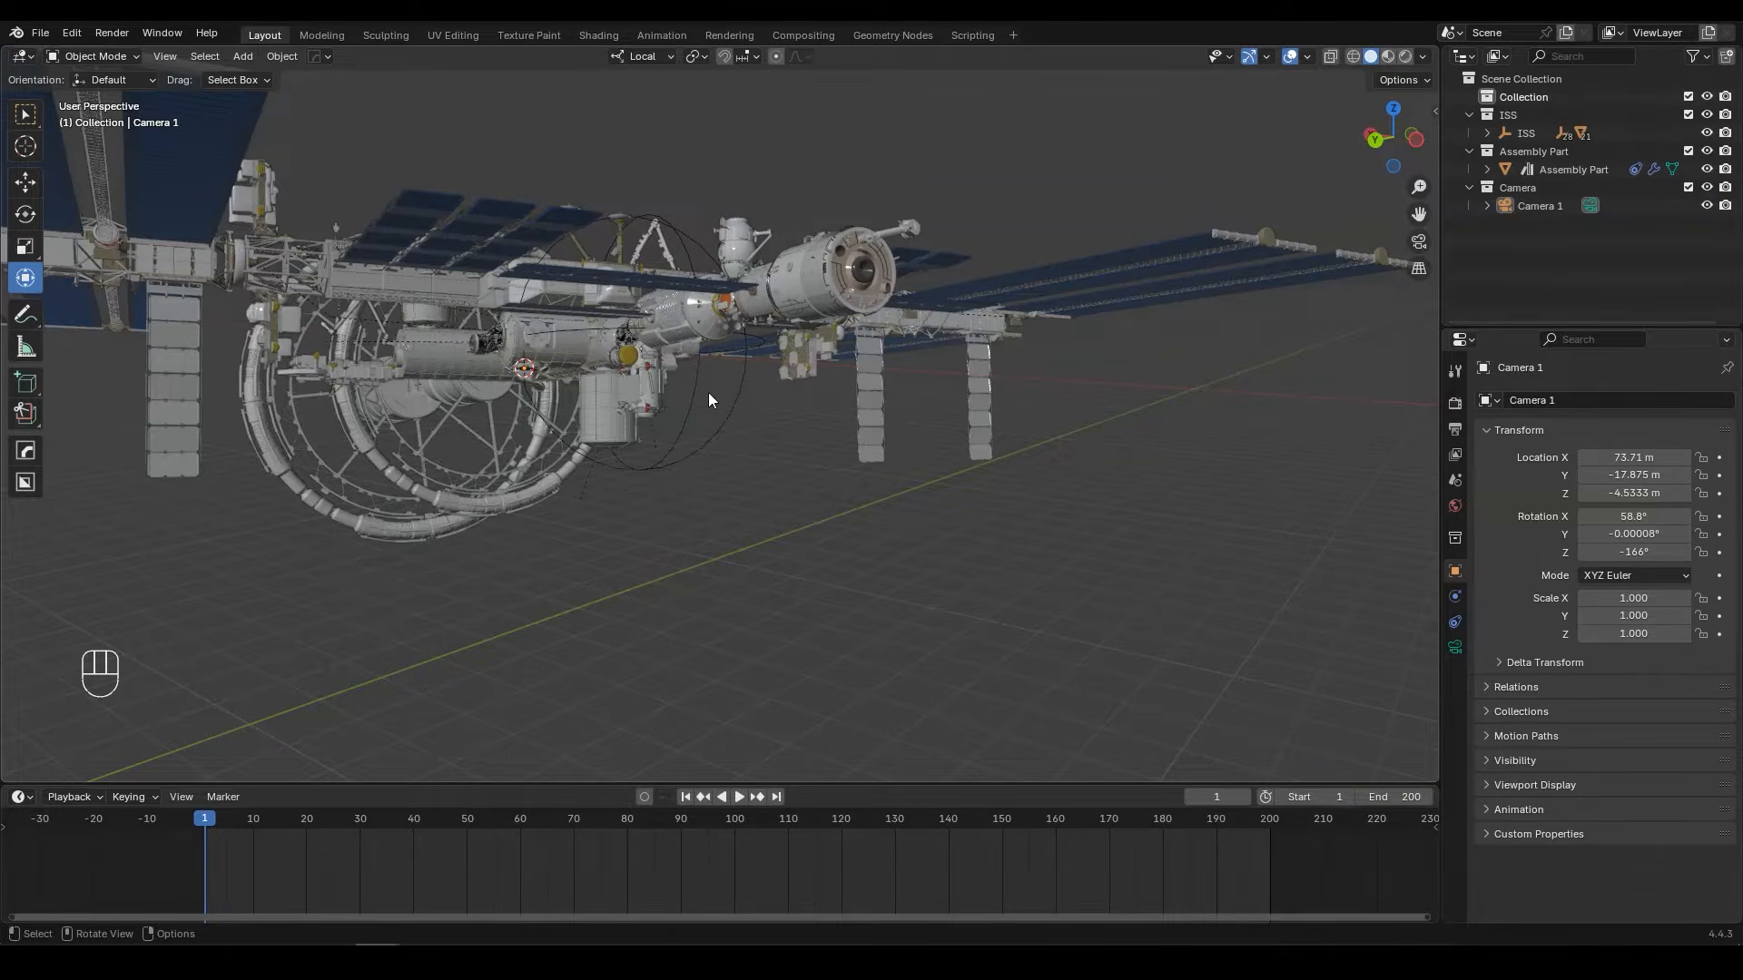
middle_drag(709, 399, 817, 406)
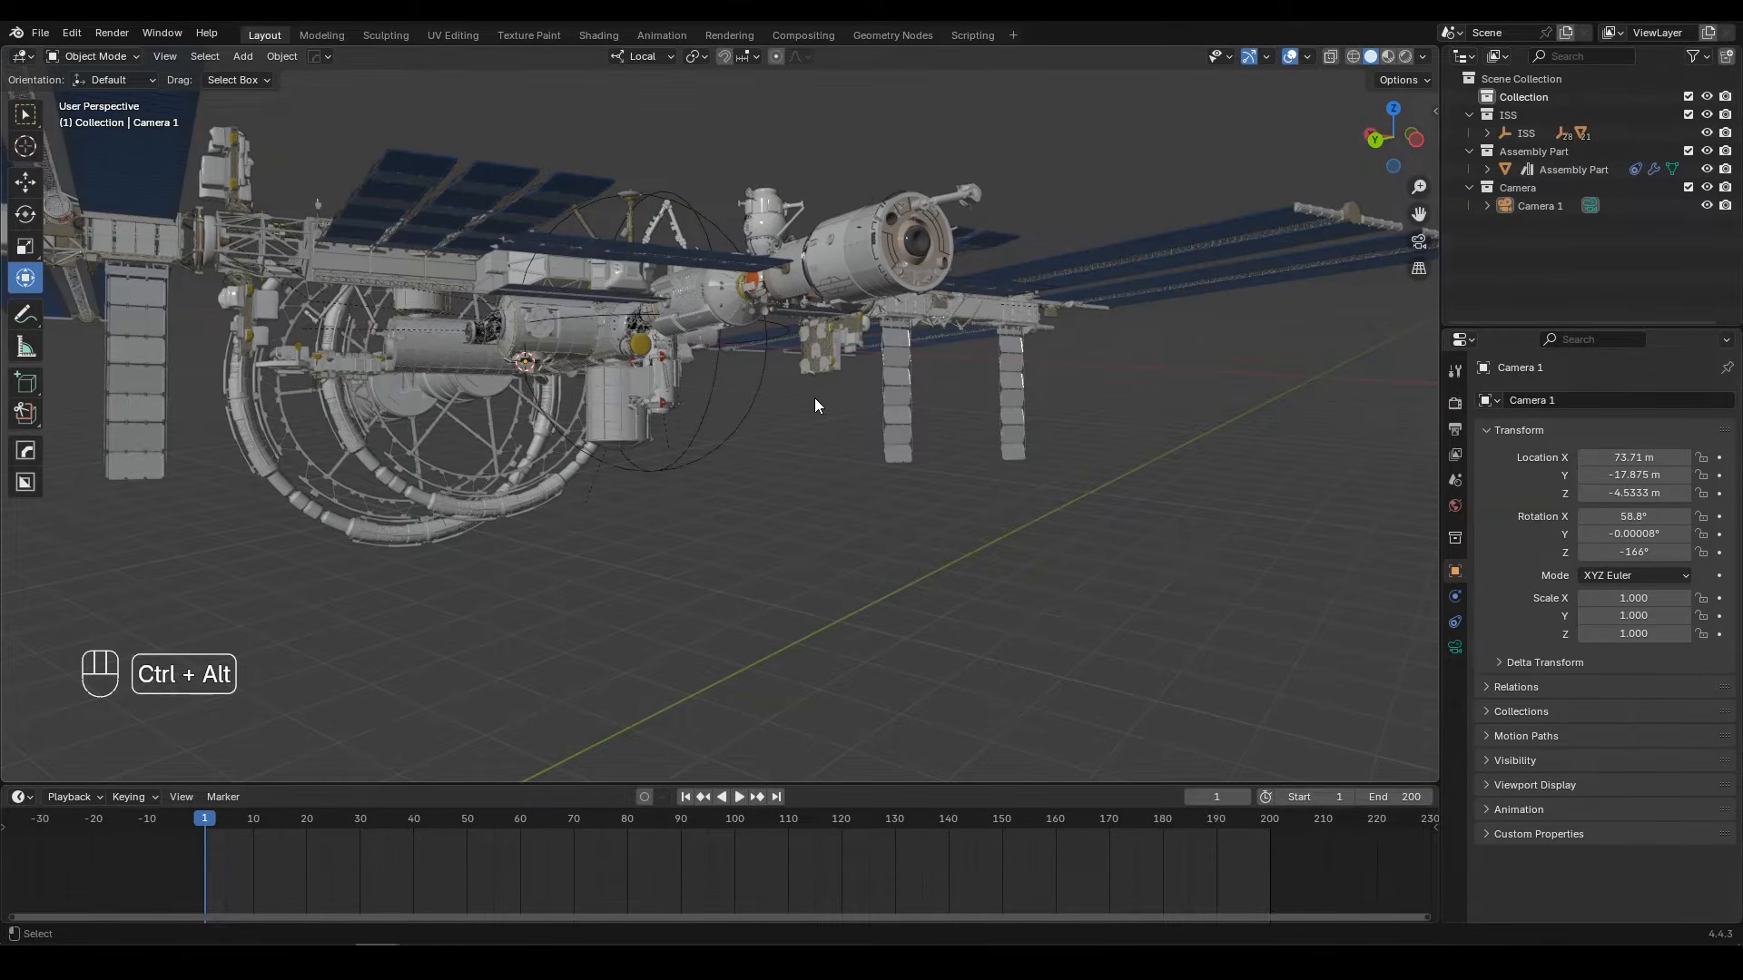
key(ctrl+alt+KP_0)
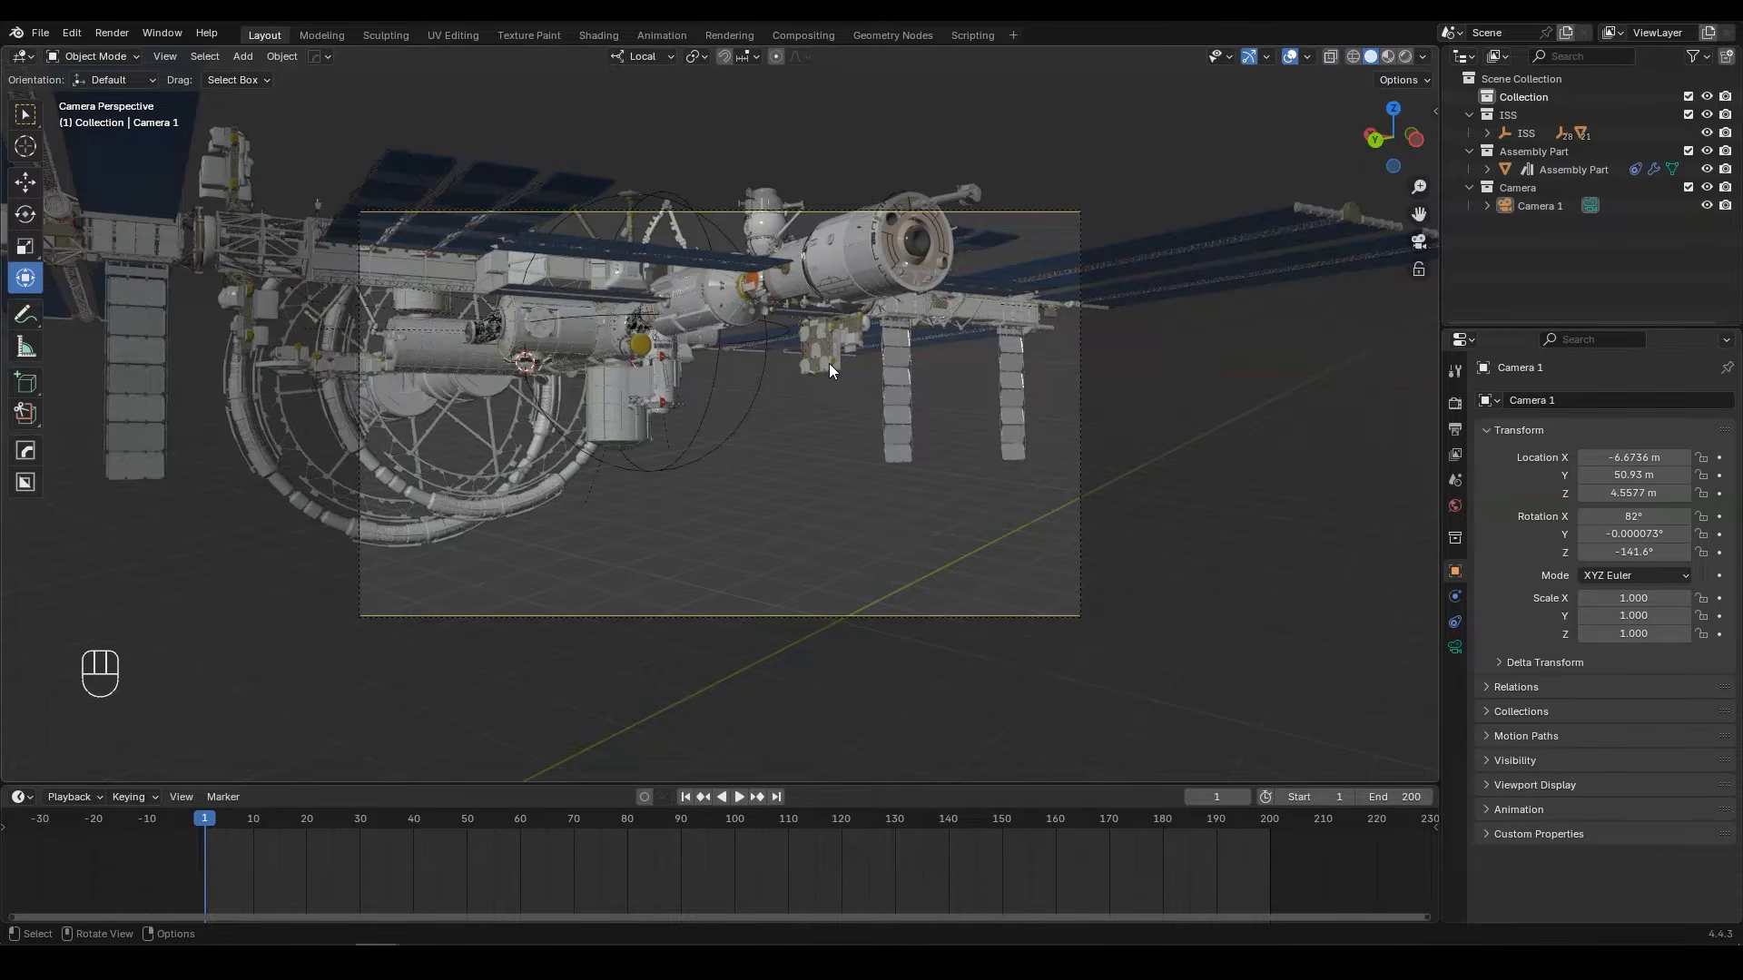
Step: Split the 3D viewport into a camera view and a free perspective view, and hide the camera view's overlays, toolbar and gizmos
drag(1427, 52, 723, 62)
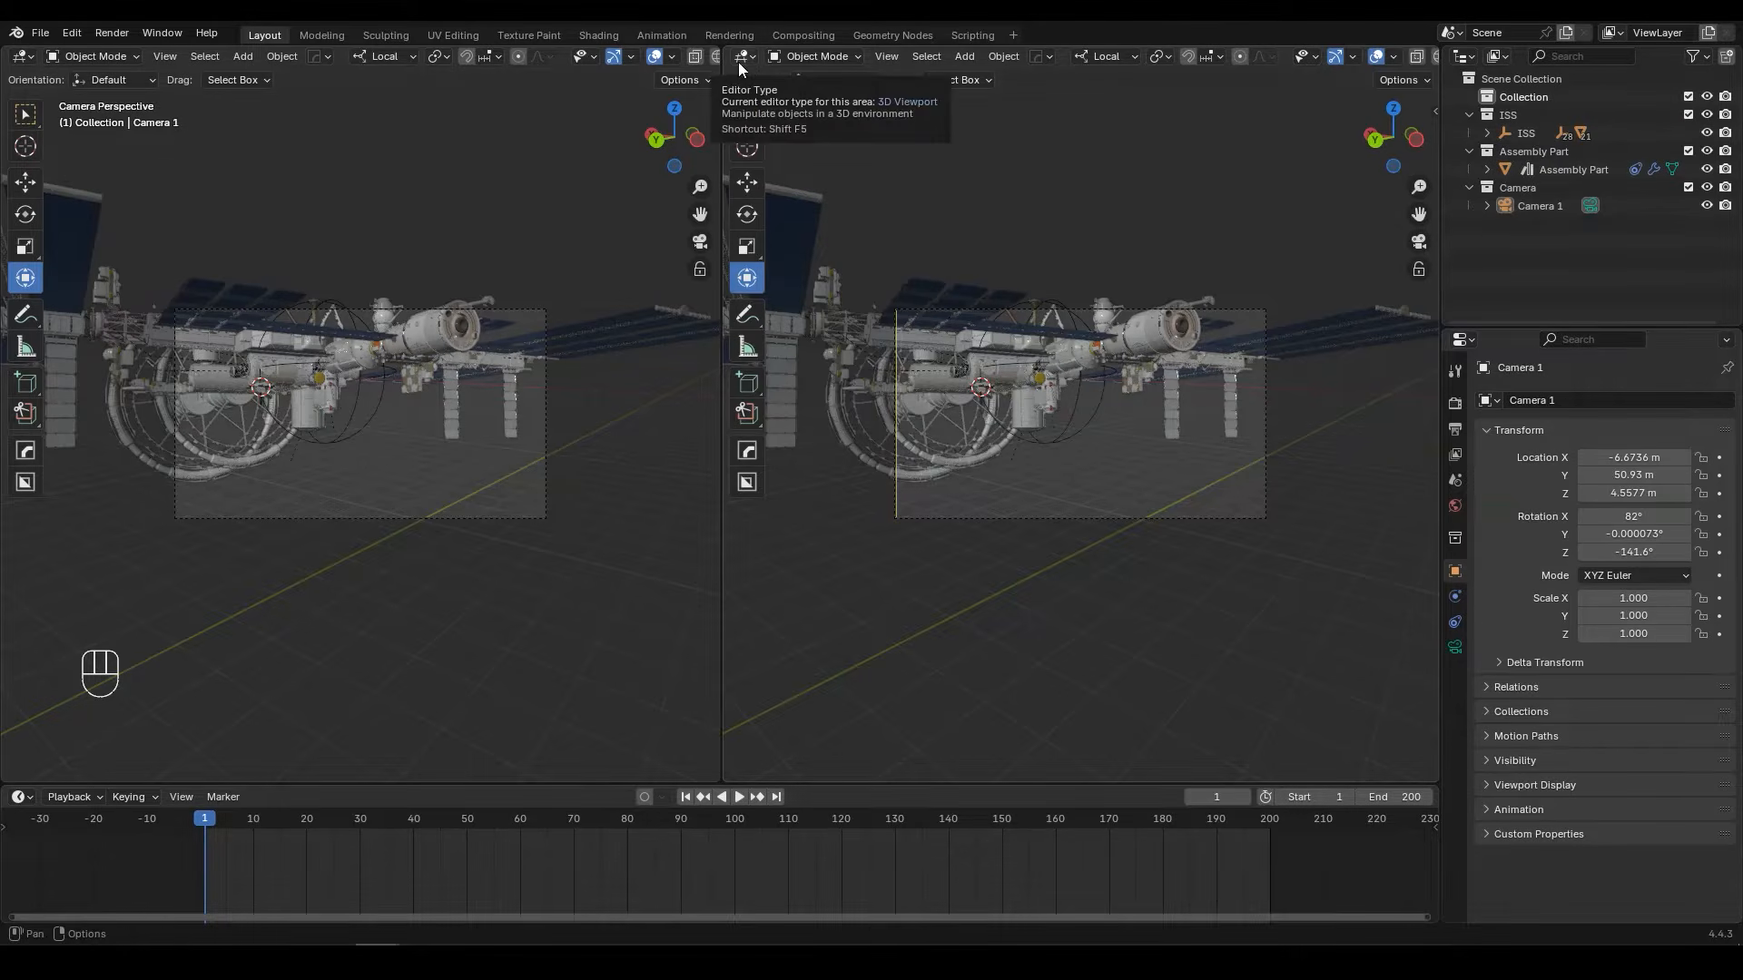
middle_drag(1244, 361, 1082, 409)
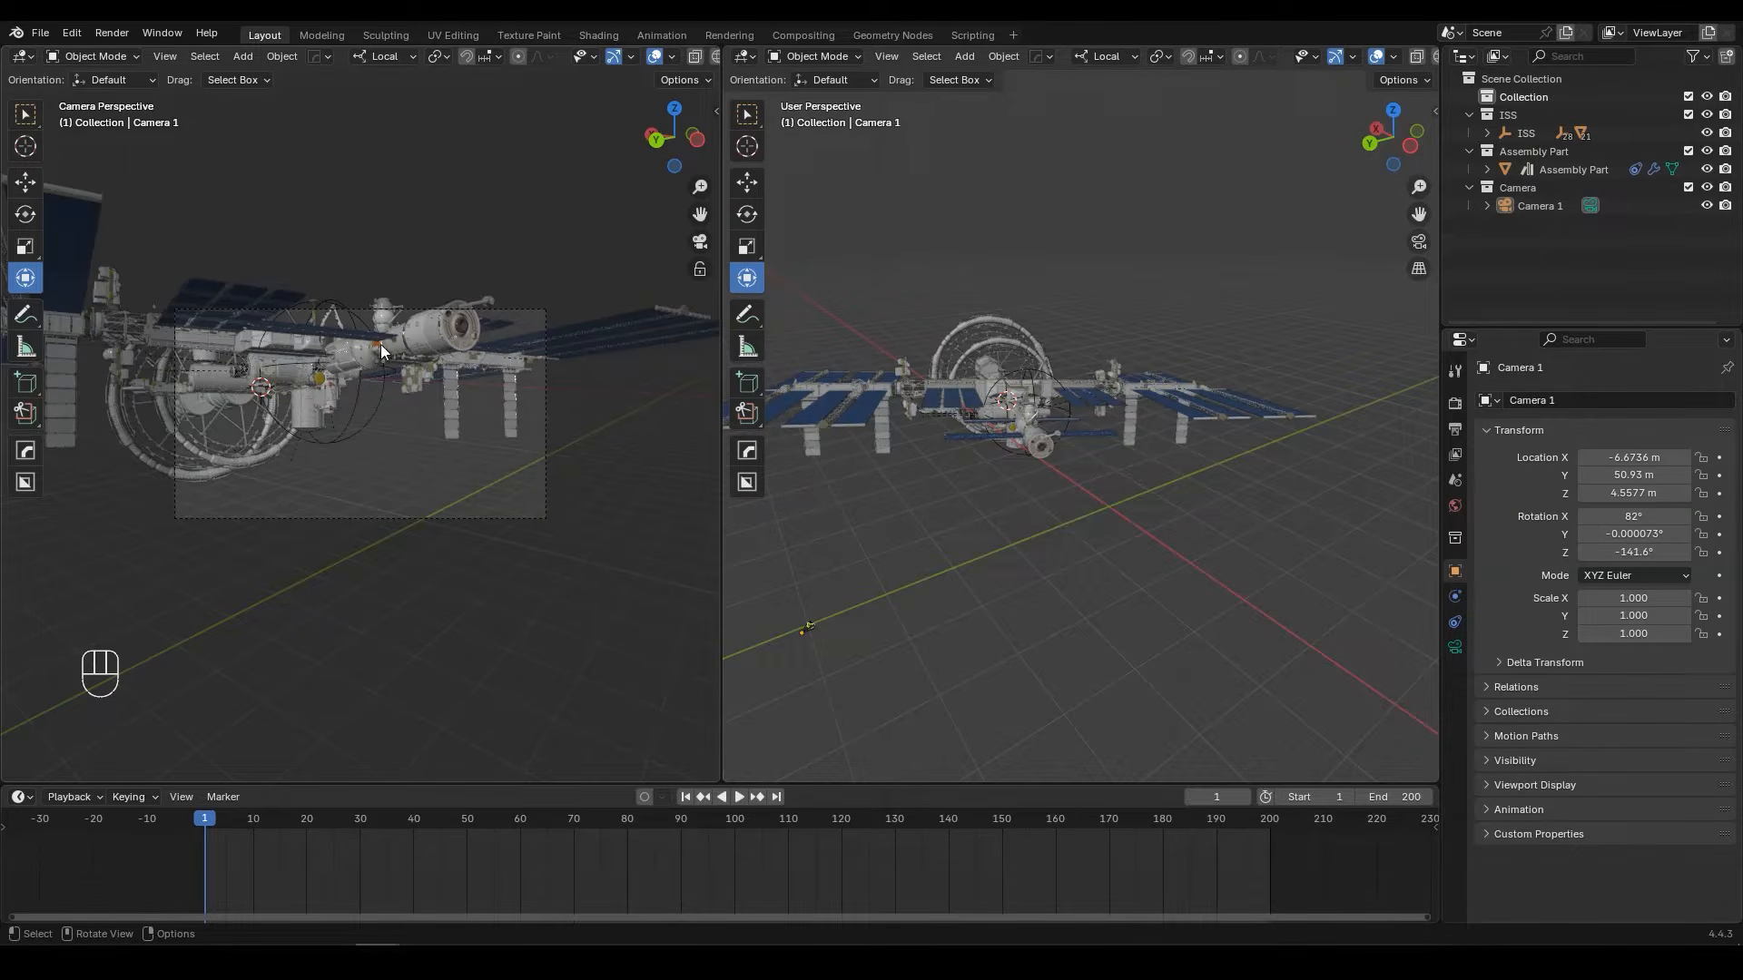
click(654, 56)
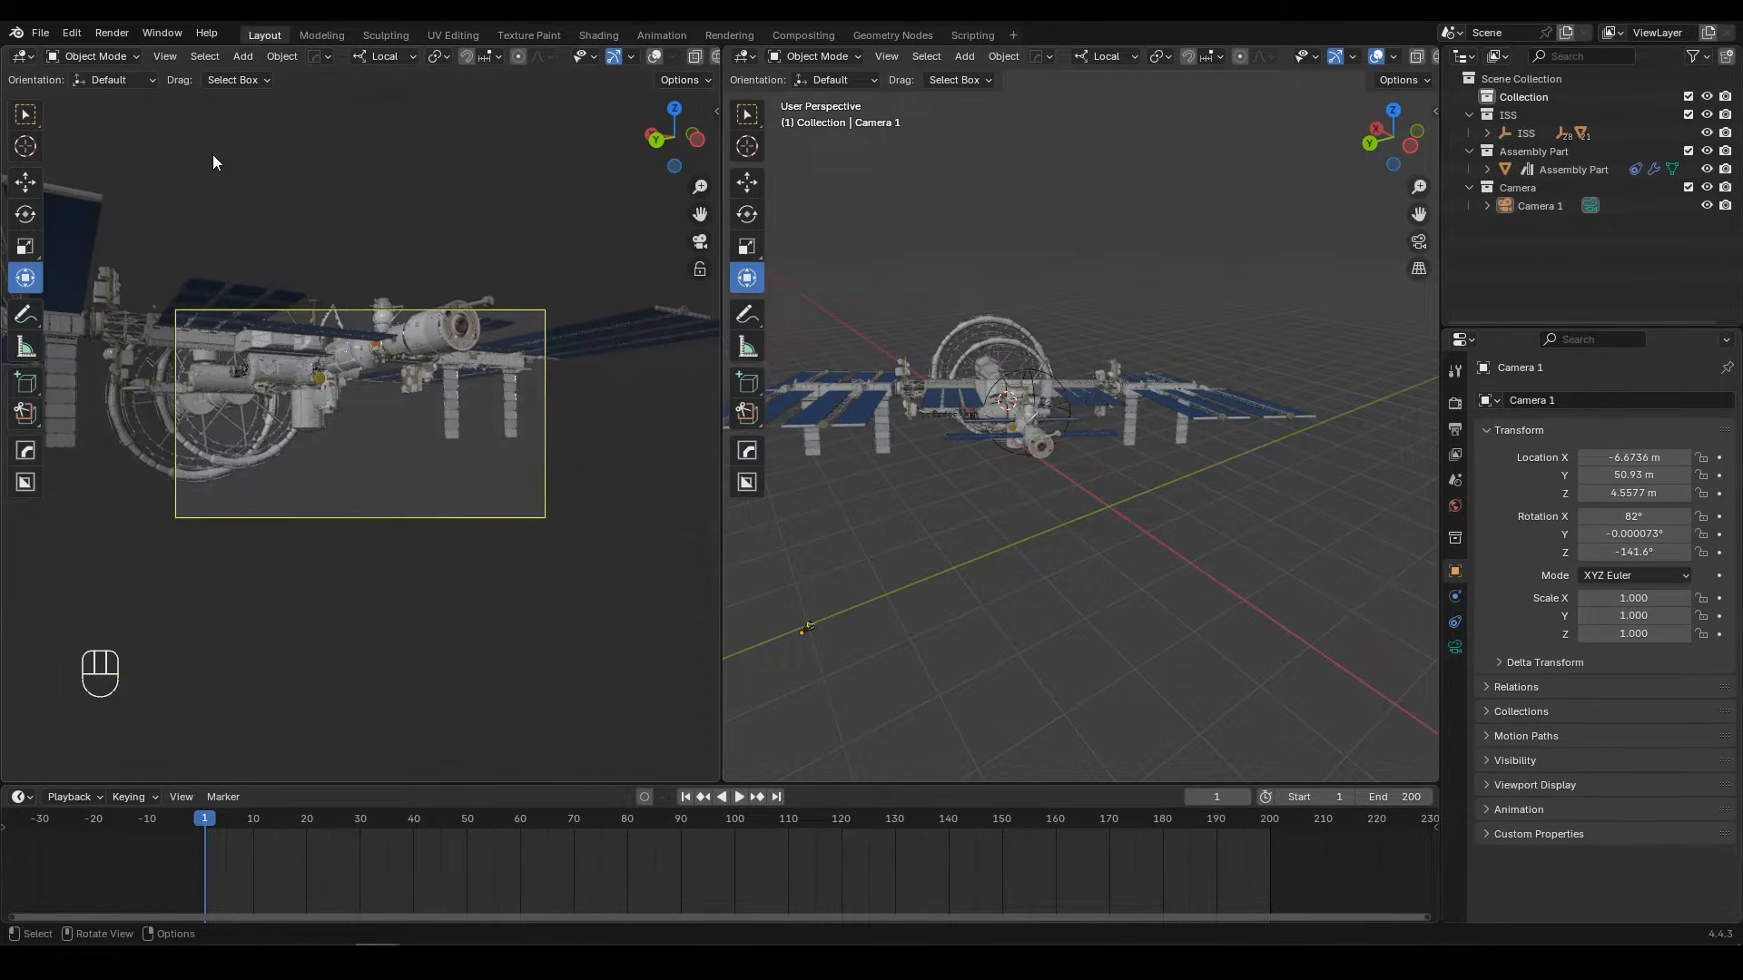
key(t)
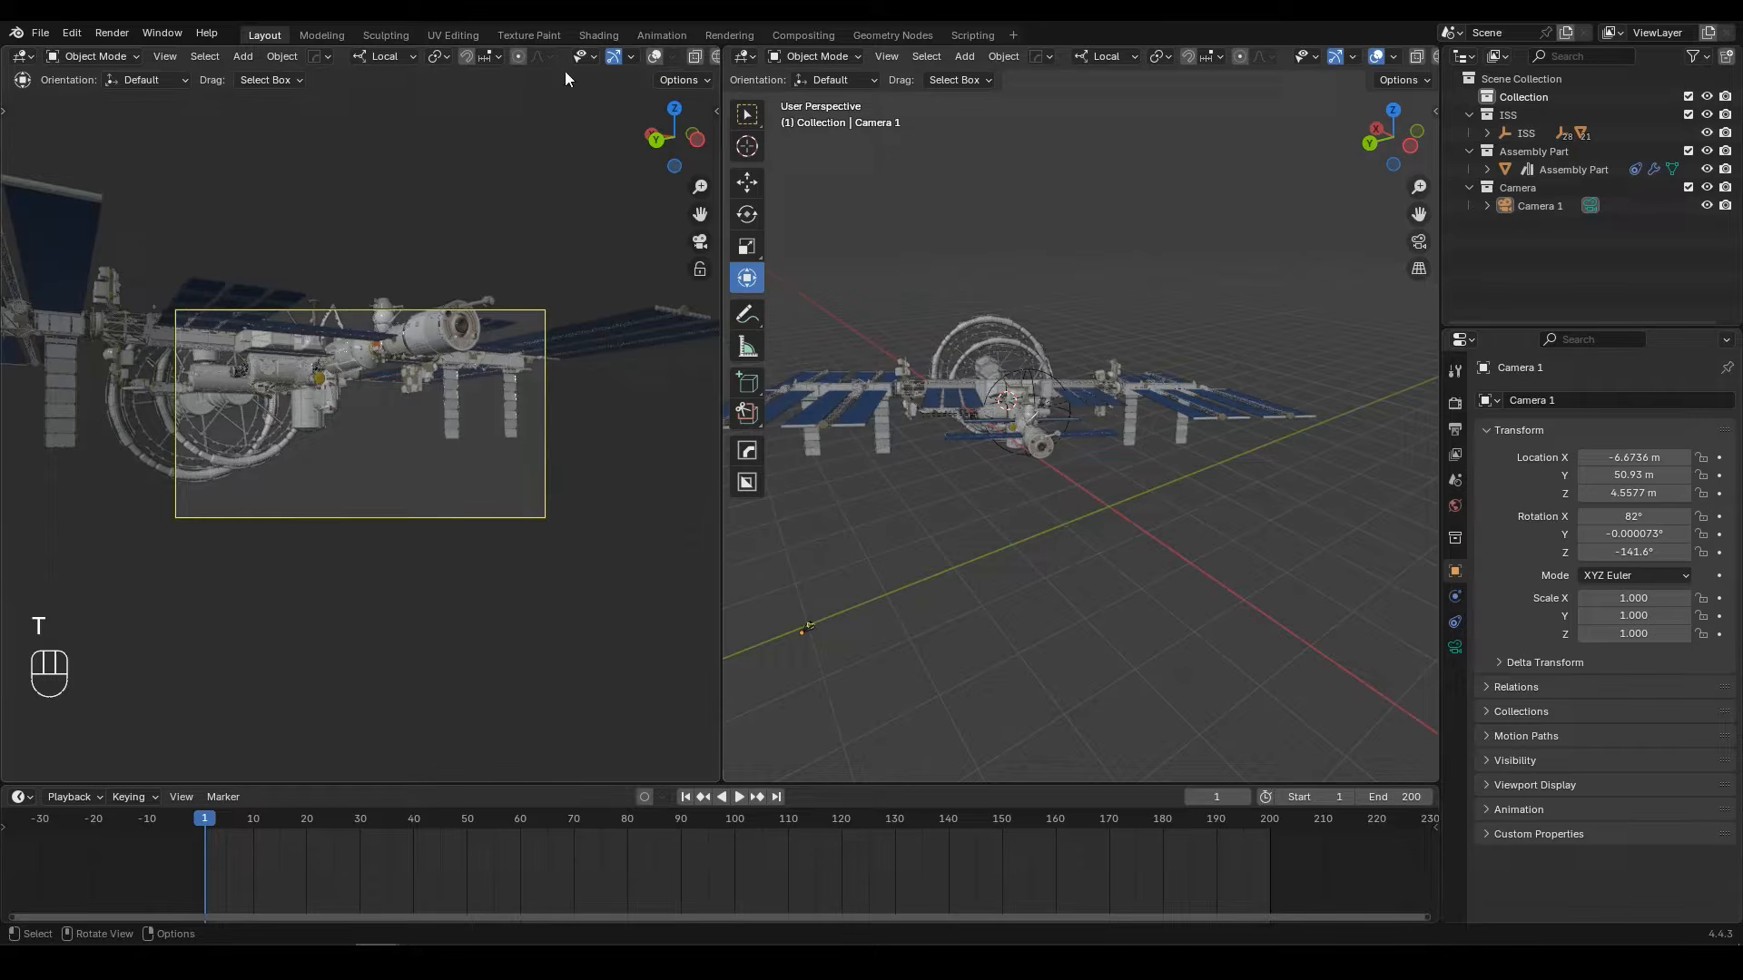
click(613, 56)
click(497, 163)
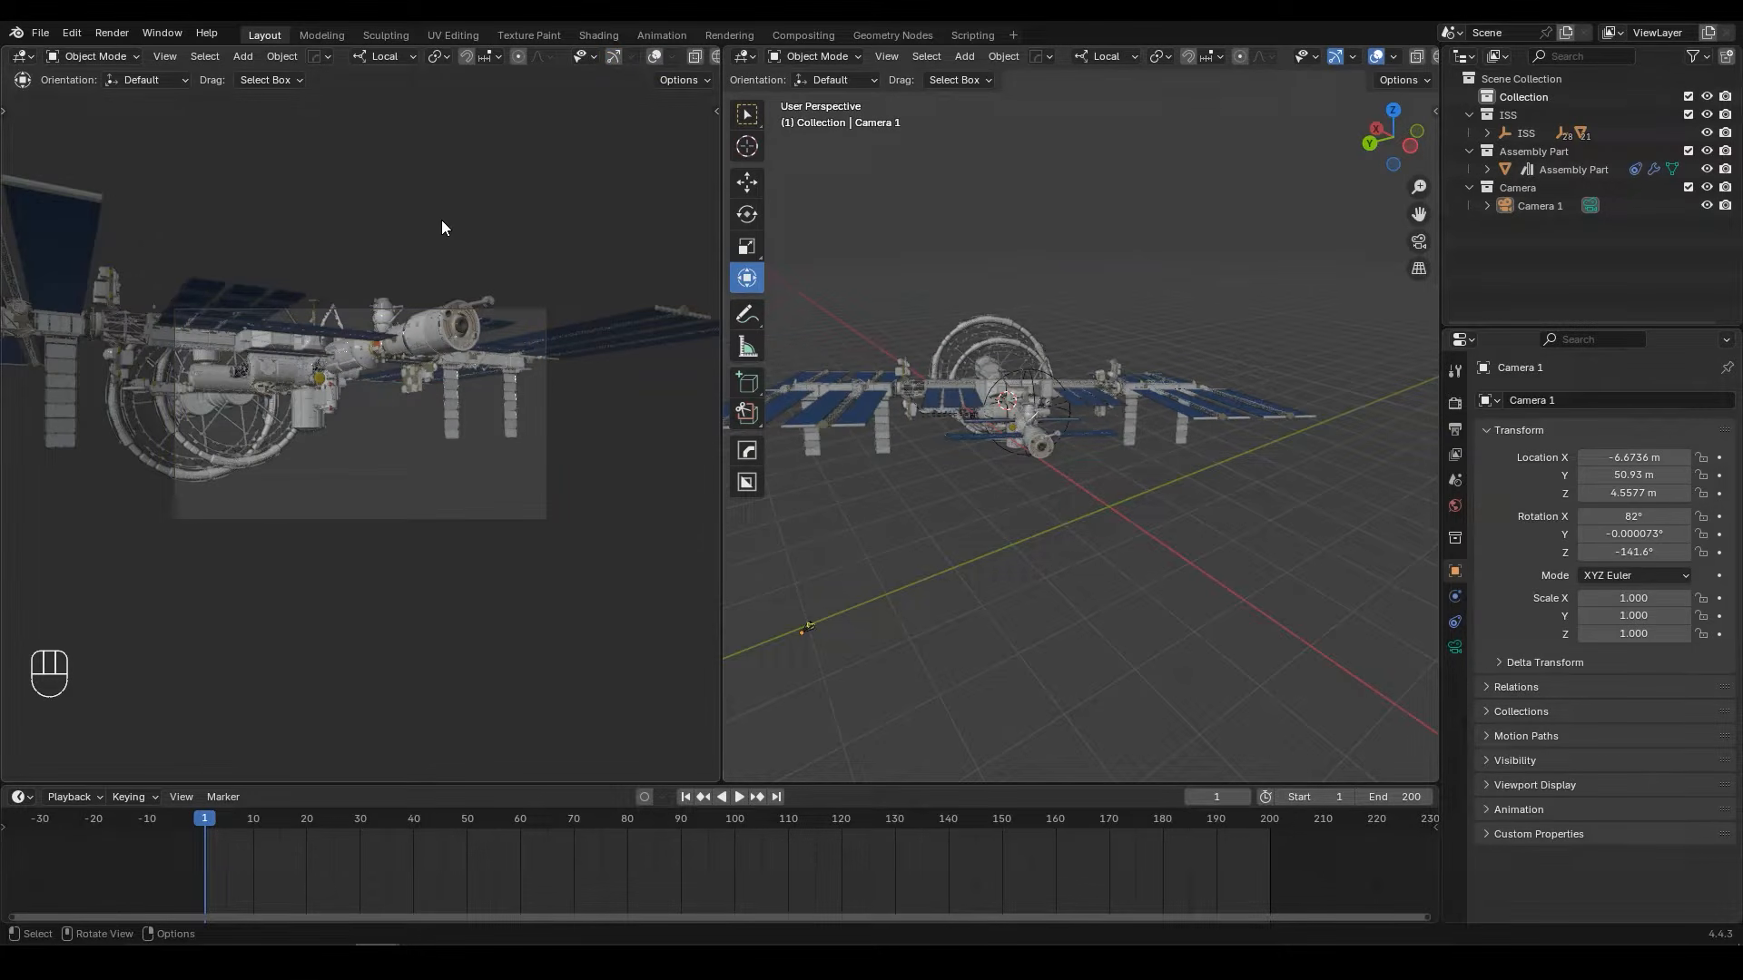
scroll(378, 361, up, 2)
ctrl+middle_drag(378, 362, 390, 325)
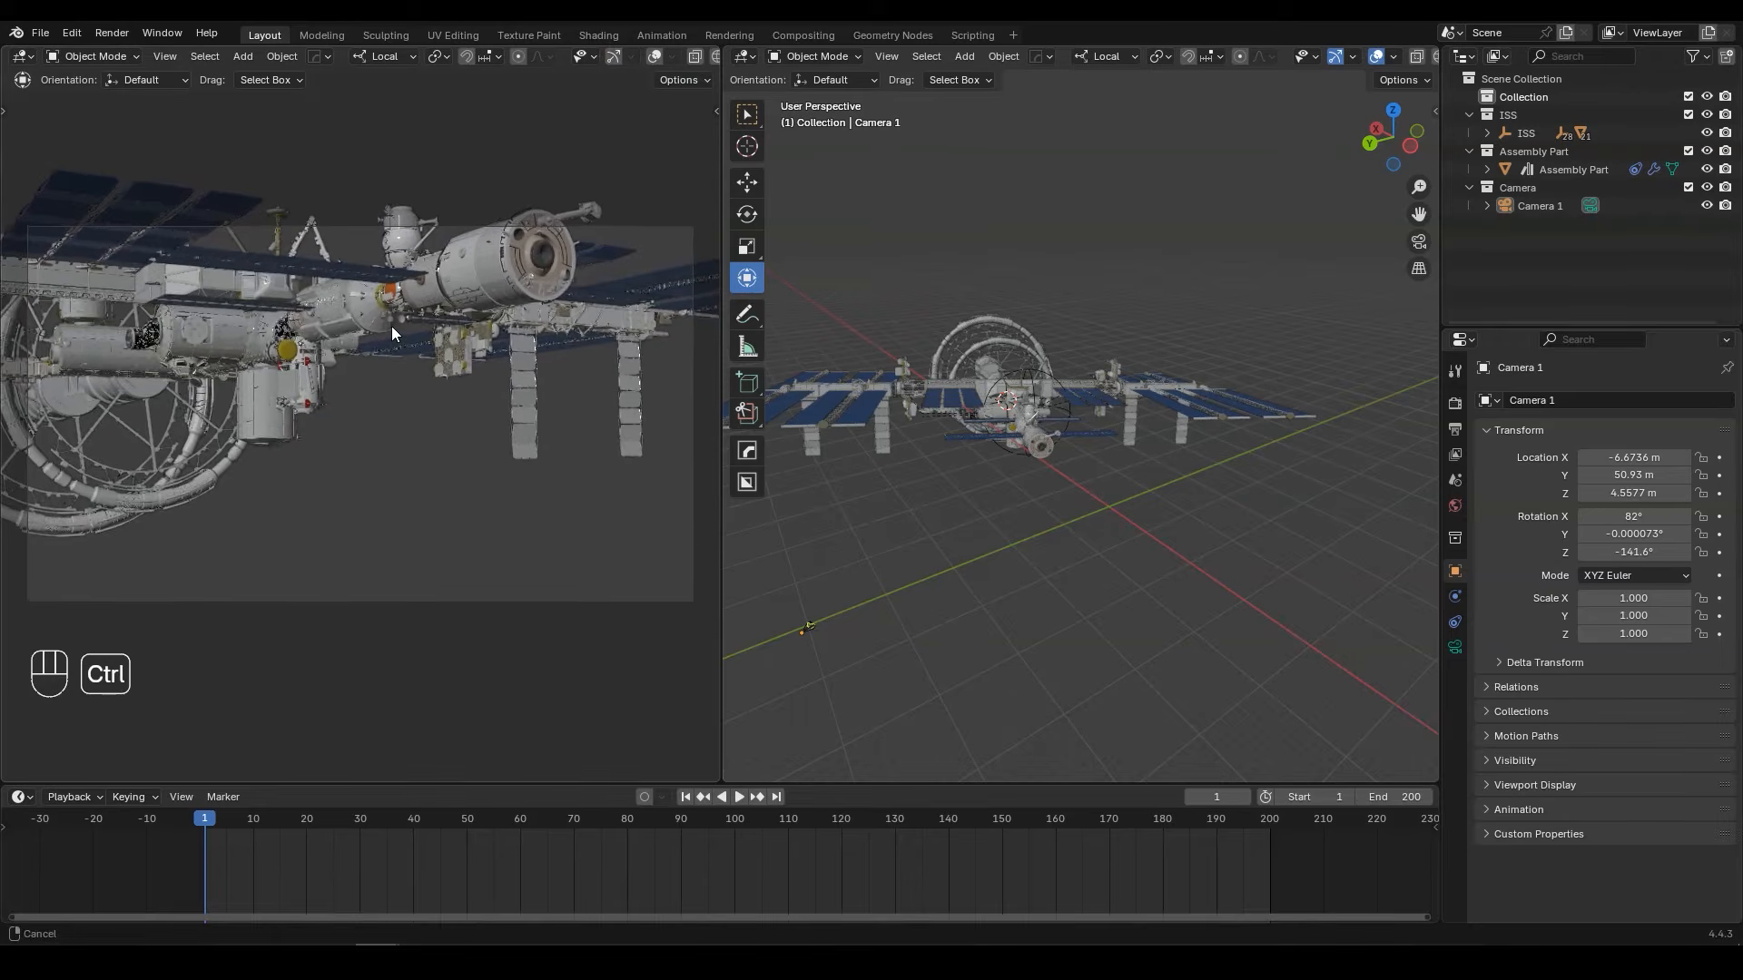
Step: Select Camera 1 and open its camera data properties
click(1555, 211)
click(1455, 647)
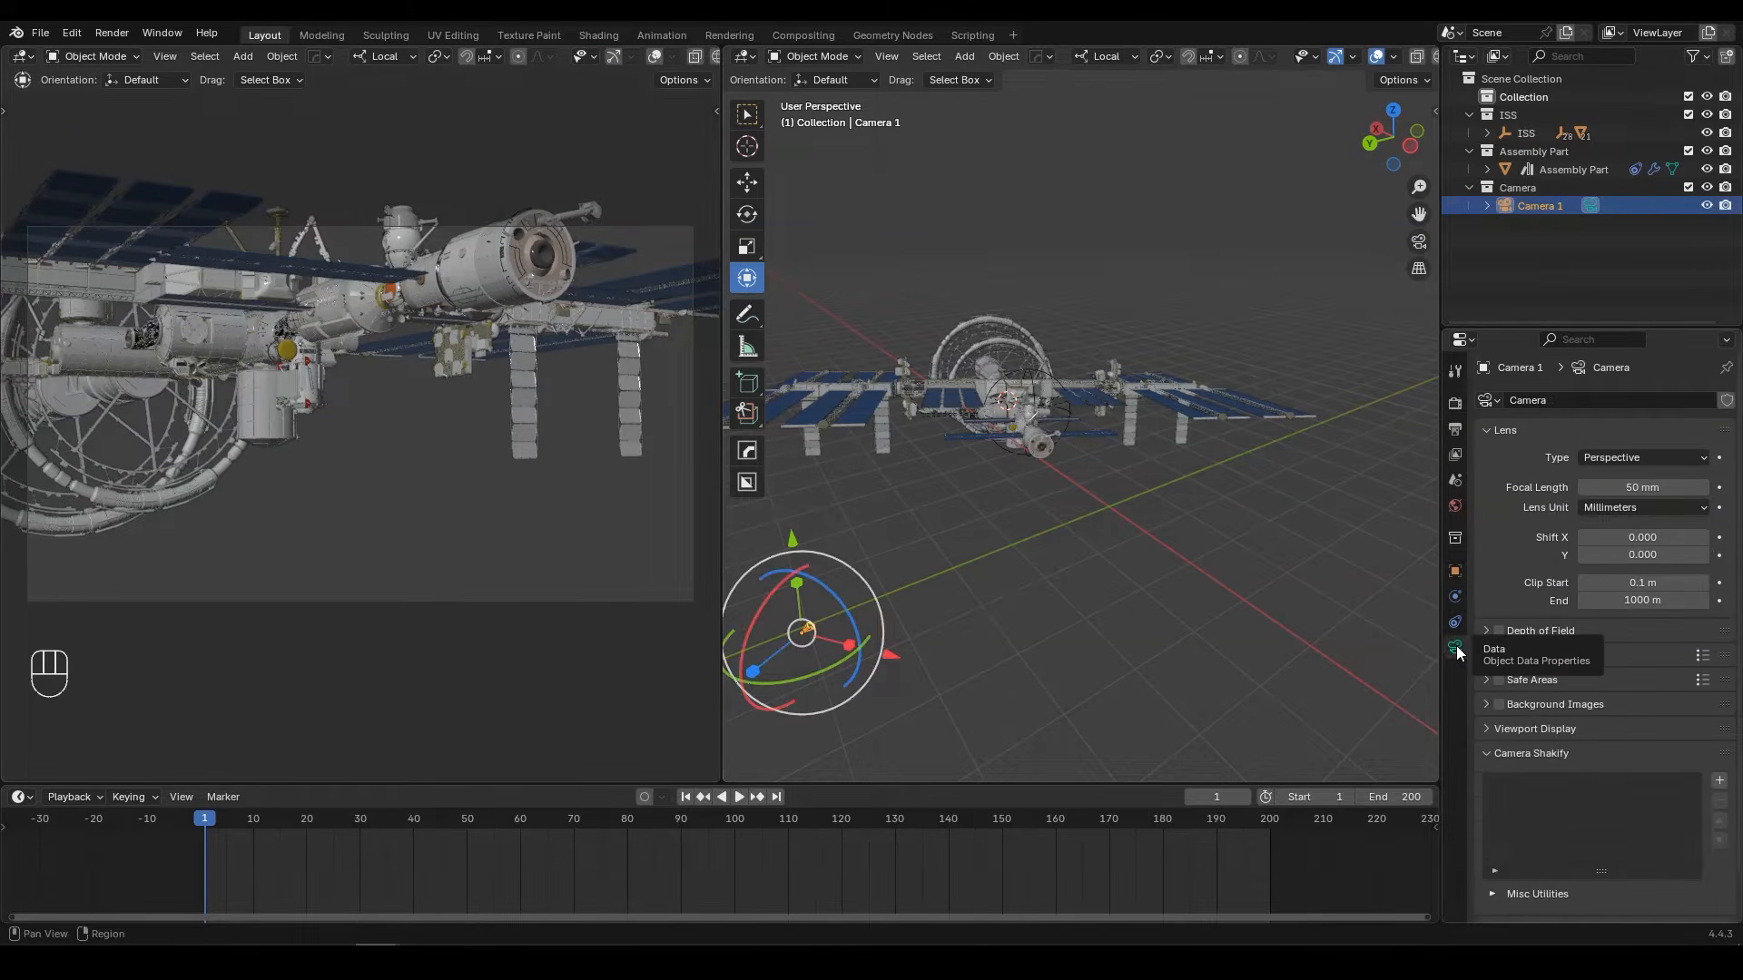
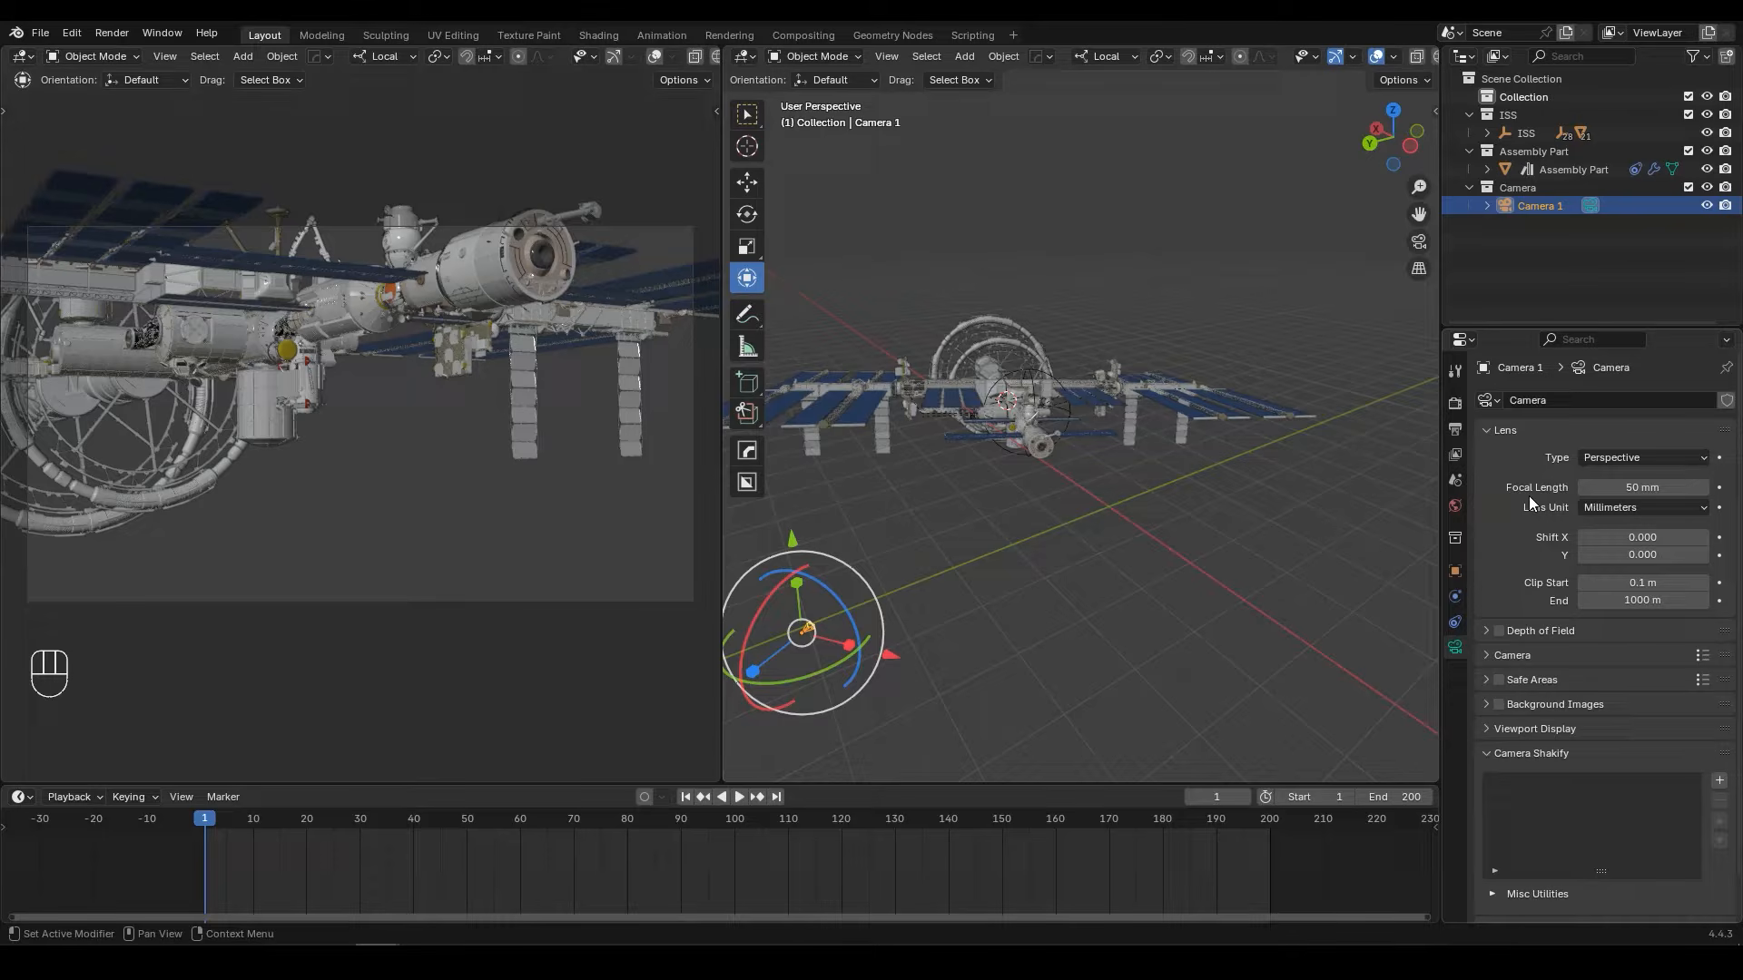
Step: Set Camera 1's focal length to 16 mm and its viewport passepartout to 1.000
click(1669, 491)
text(16)
key(Return)
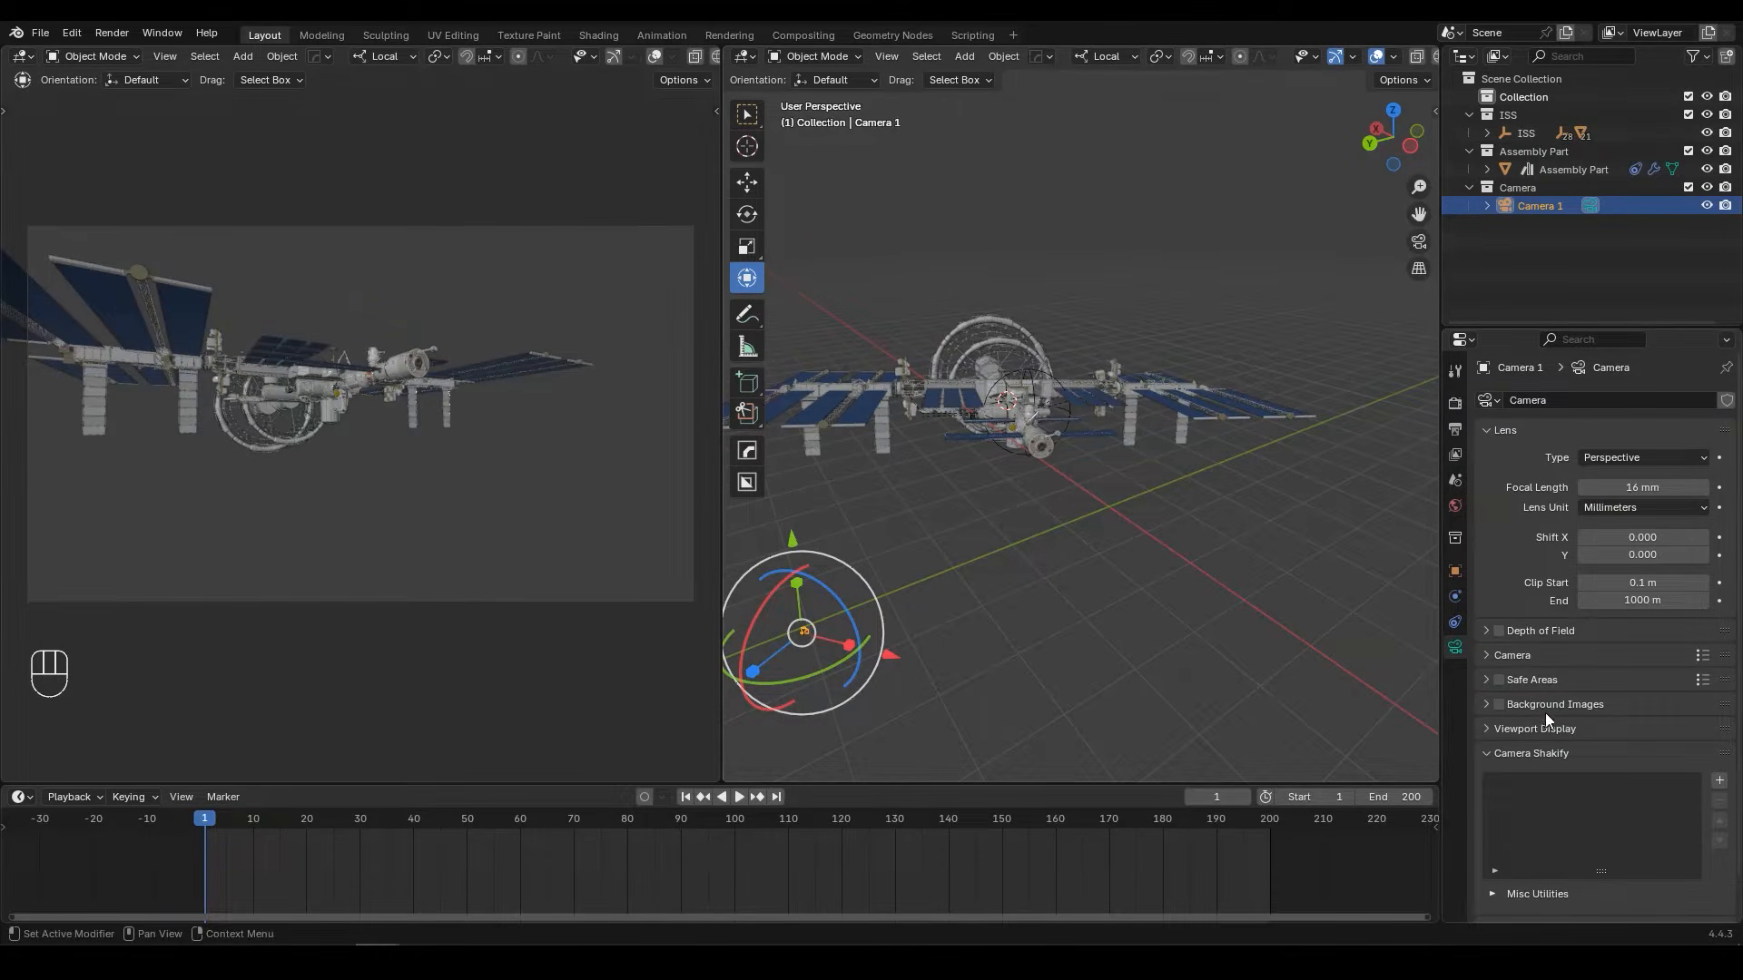
click(1578, 729)
scroll(1581, 731, down, 3)
drag(1638, 753, 1713, 759)
Step: In the top view, move Camera 1 about 23 m along X and -22 m along Y, and rotate it about 6°
key(KP_7)
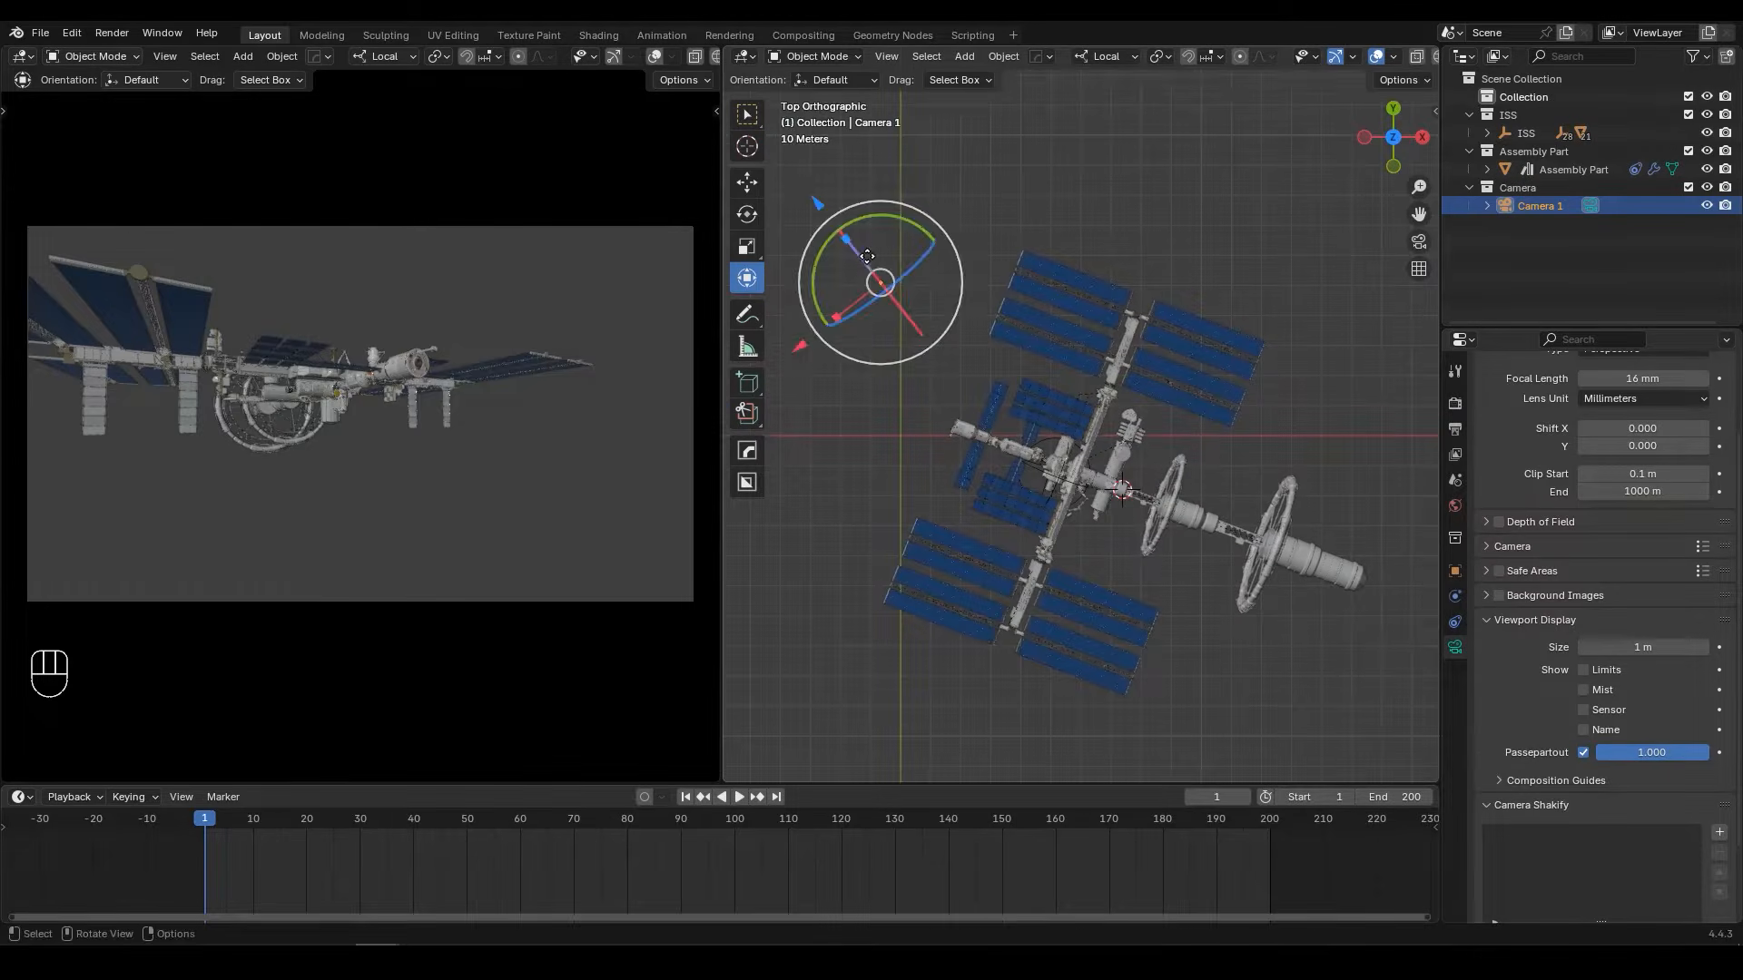
key(g)
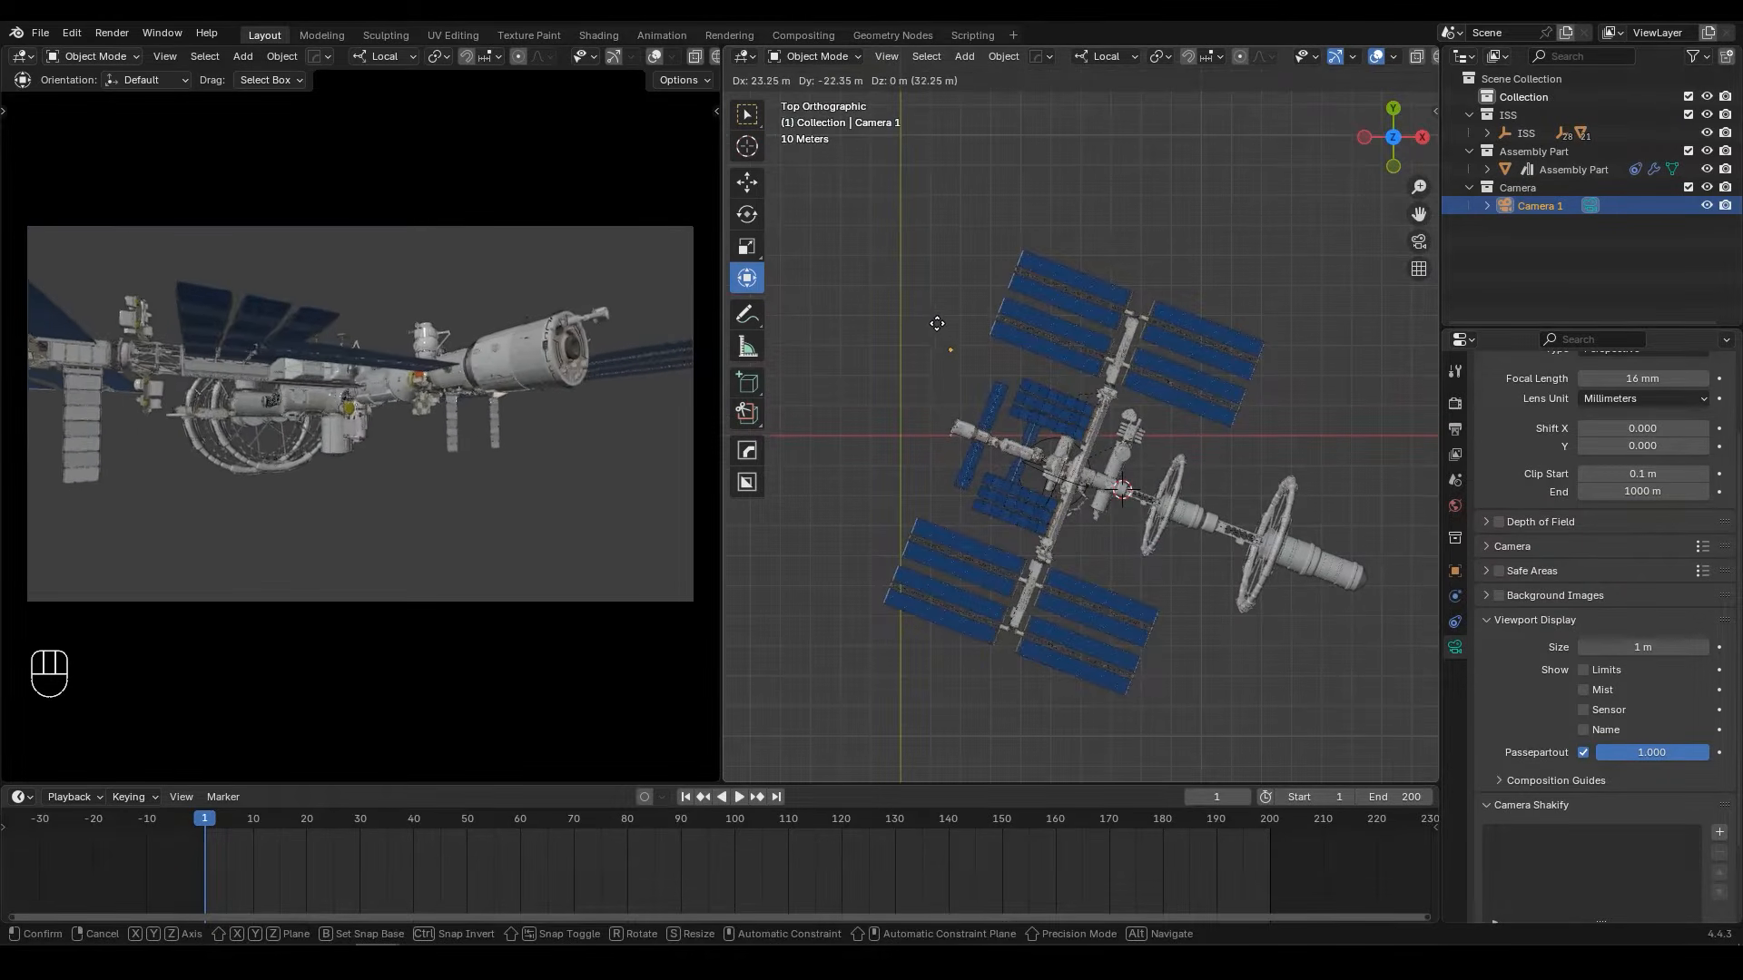
click(942, 332)
scroll(953, 273, up, 3)
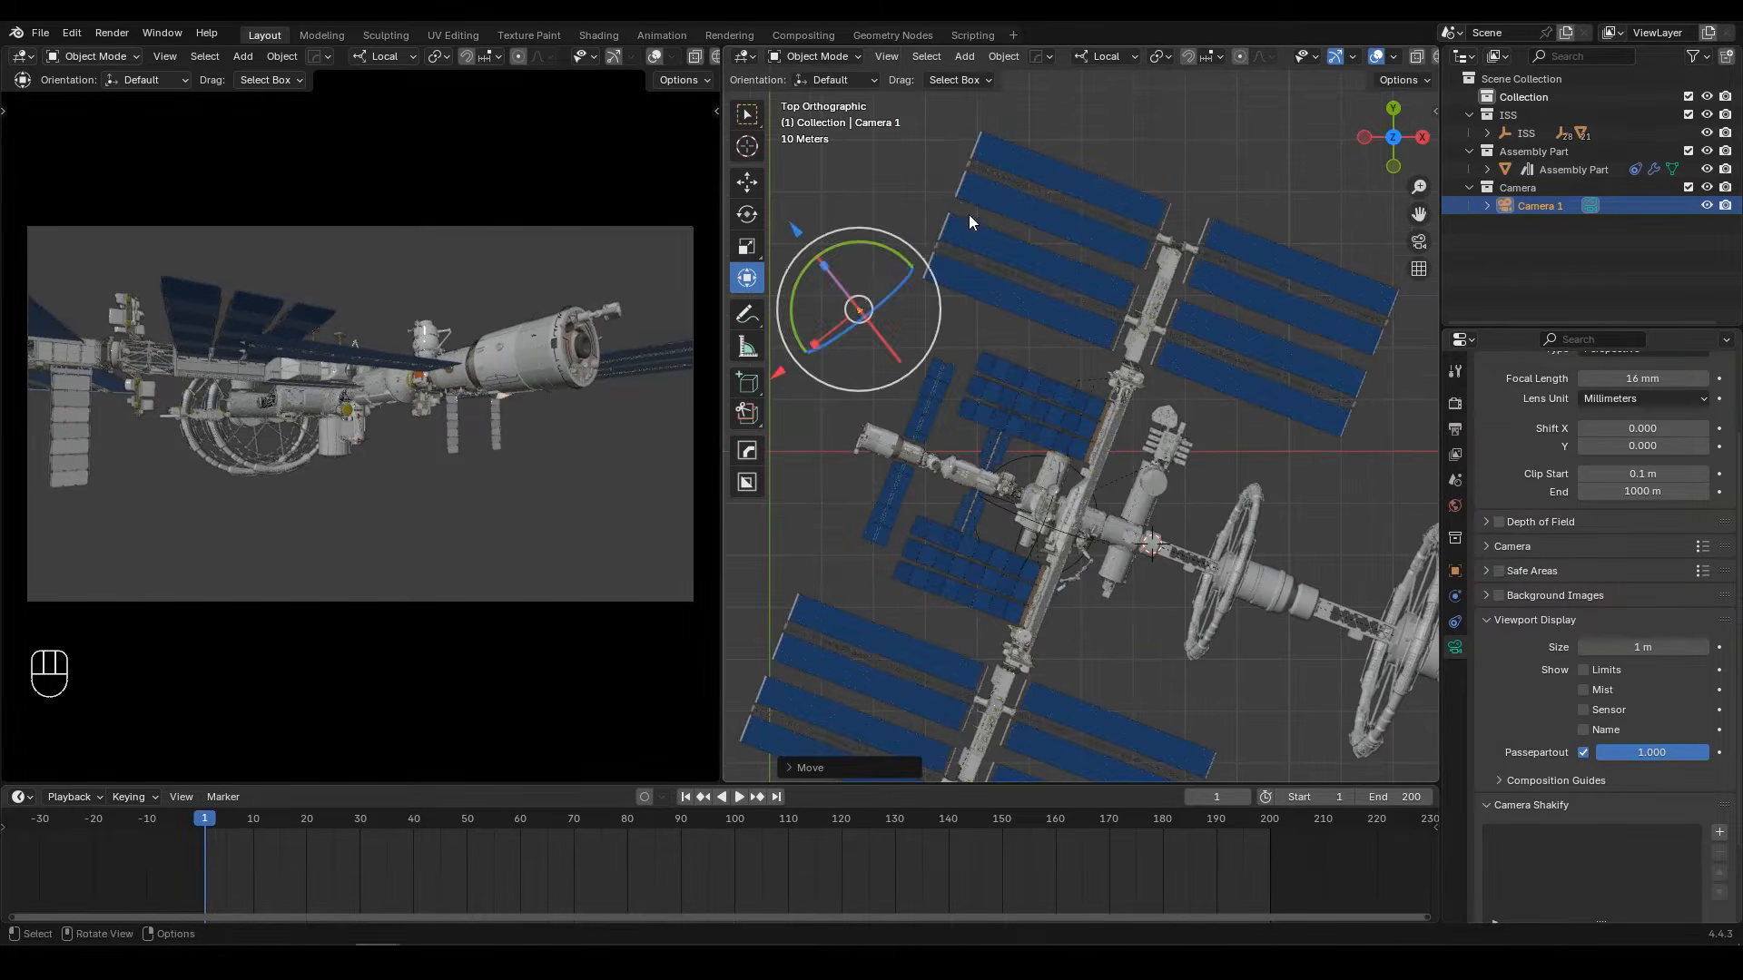
key(r)
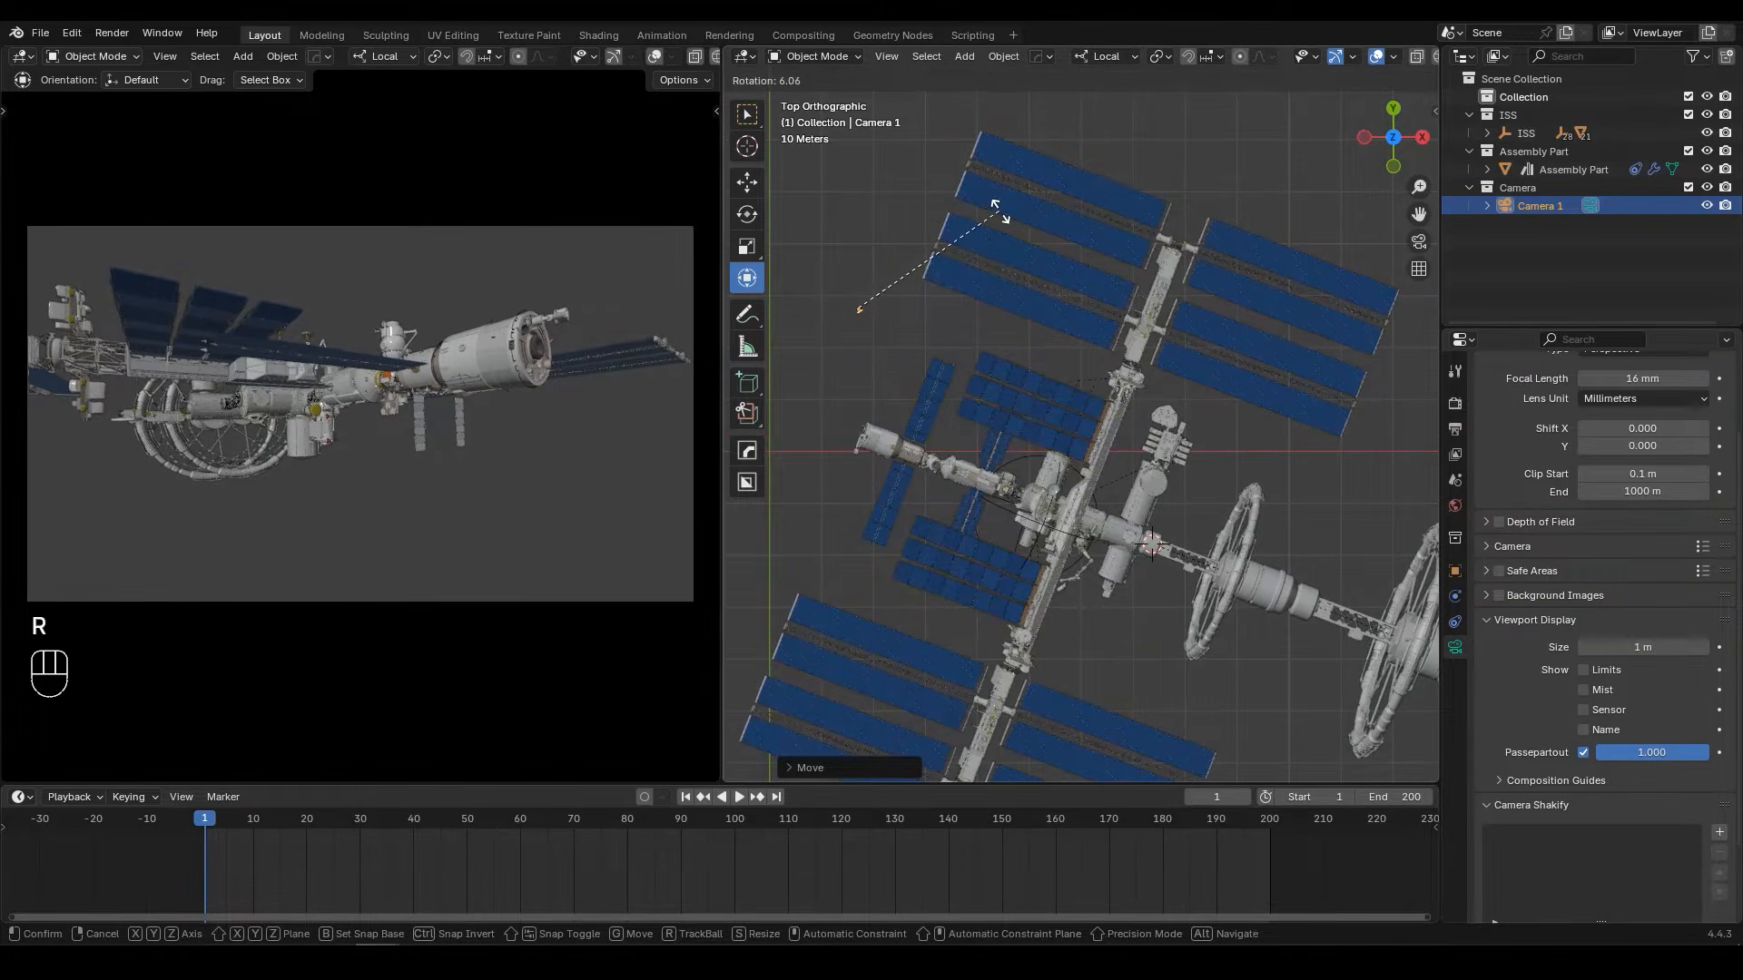
click(989, 218)
middle_drag(989, 223, 1026, 392)
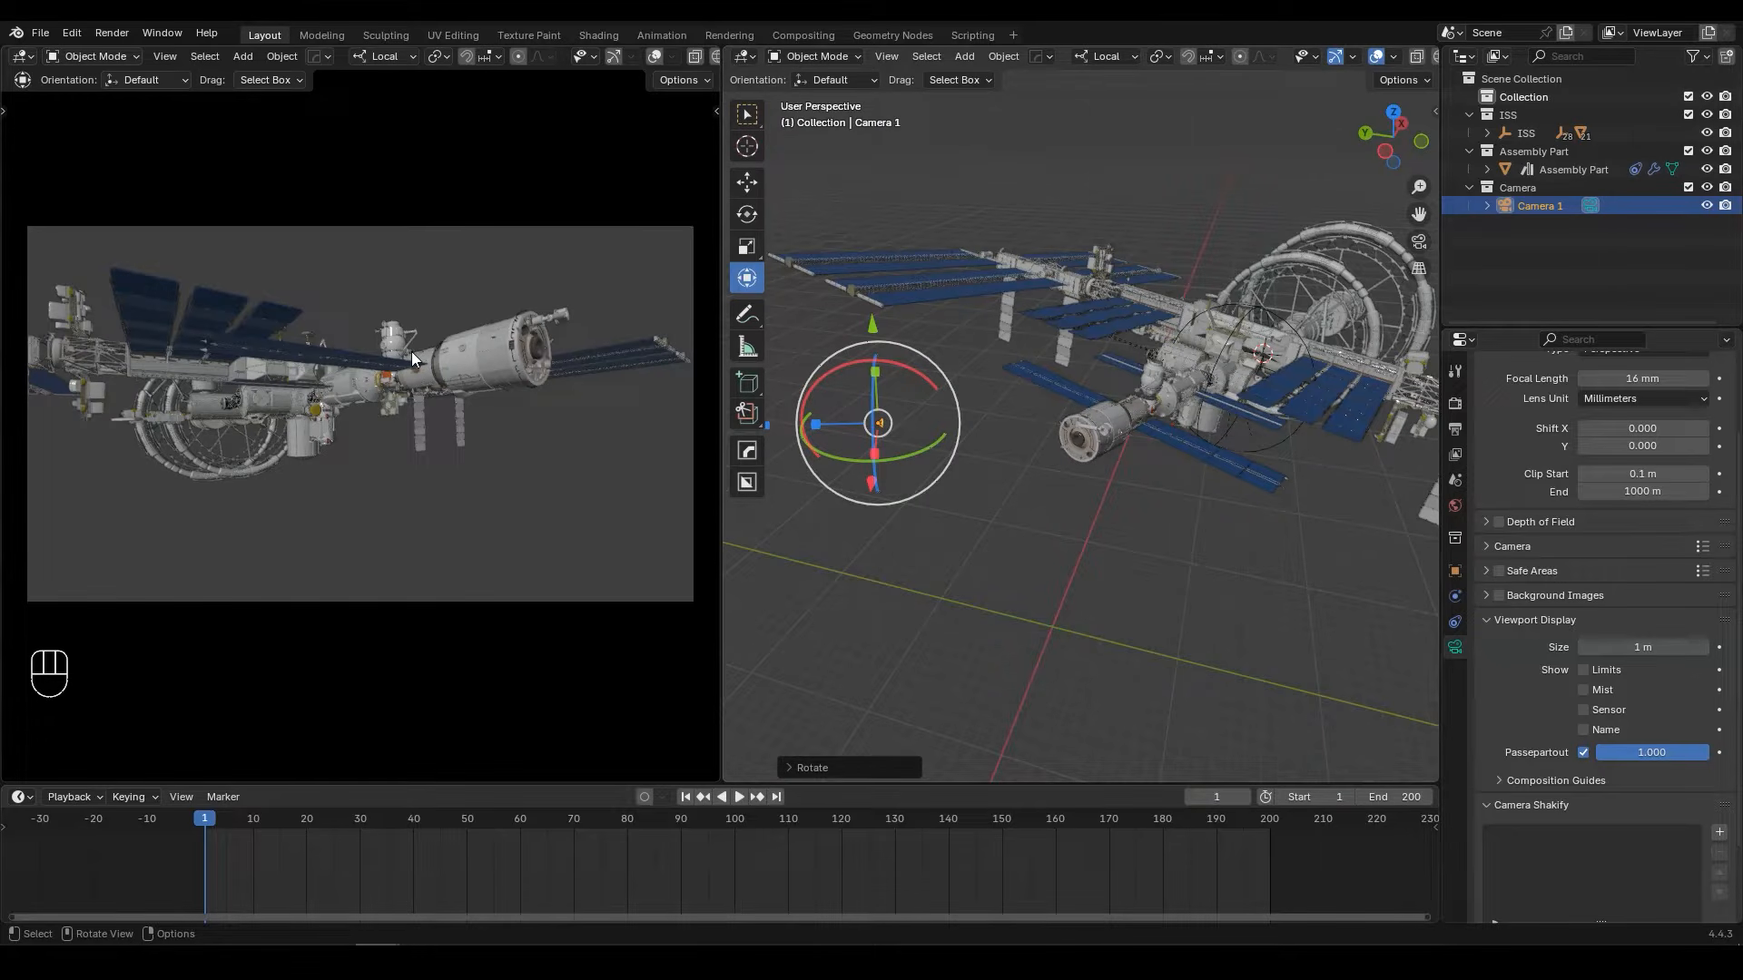
Step: Lock the camera to the view and reframe the station modules from about X 31.7 m, Y 25.7 m, Z 0.9 m
key(n)
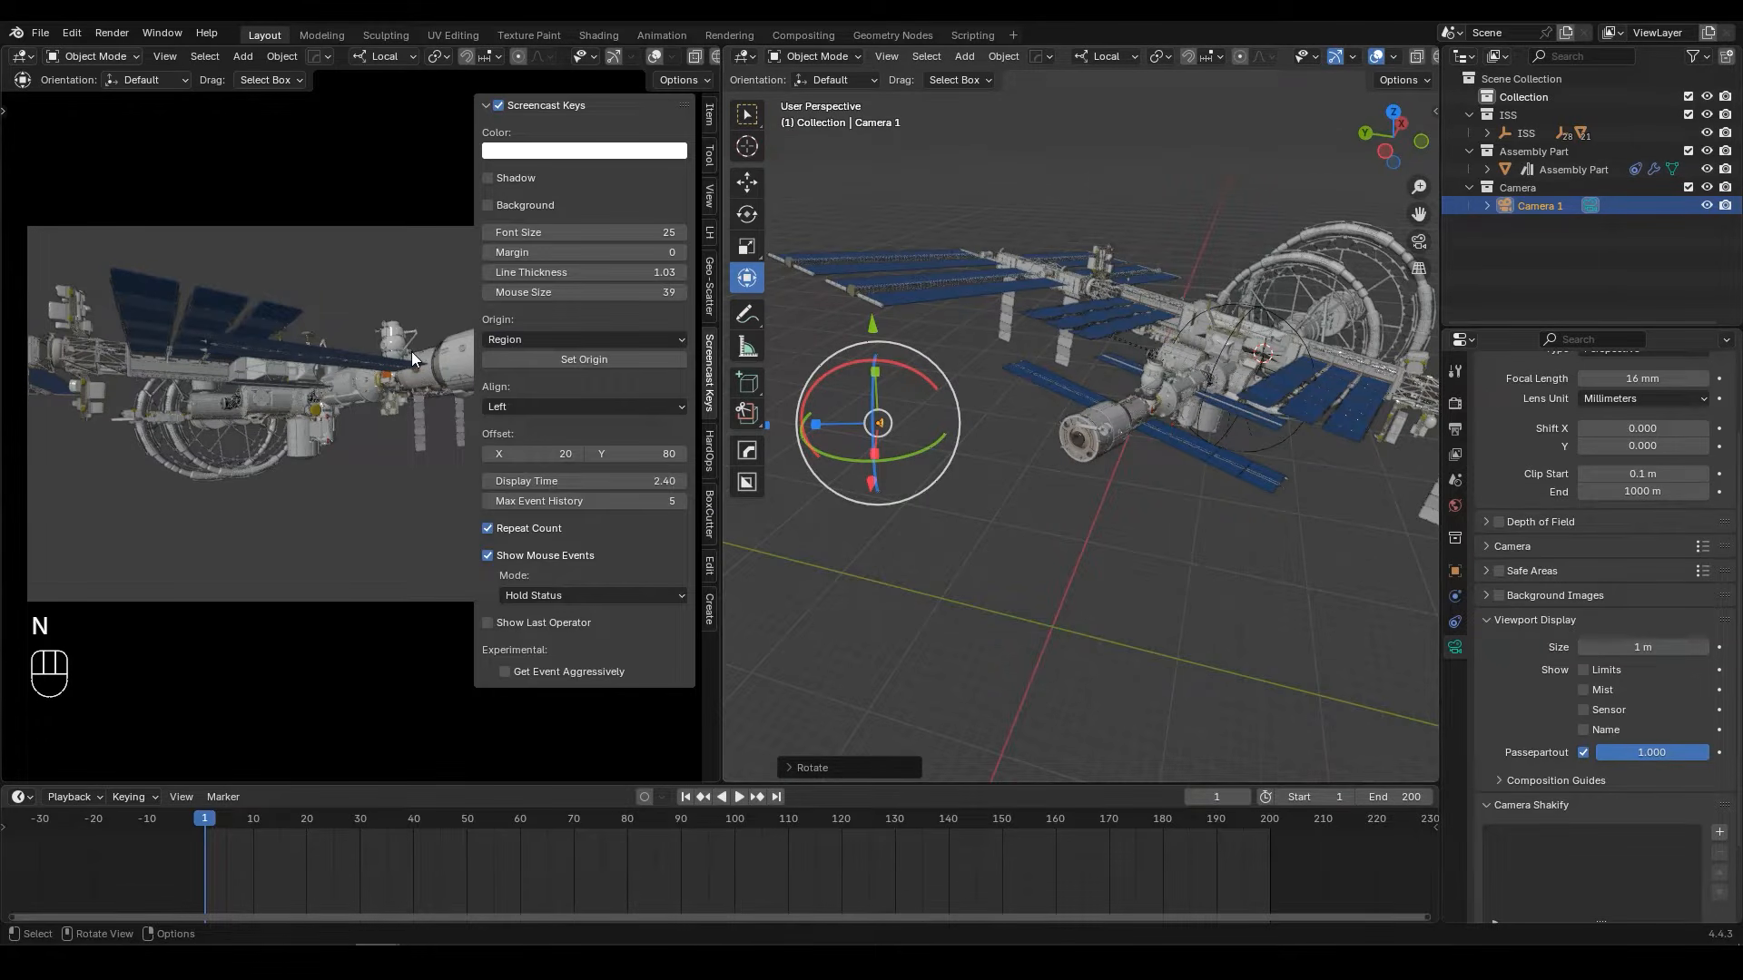
click(711, 194)
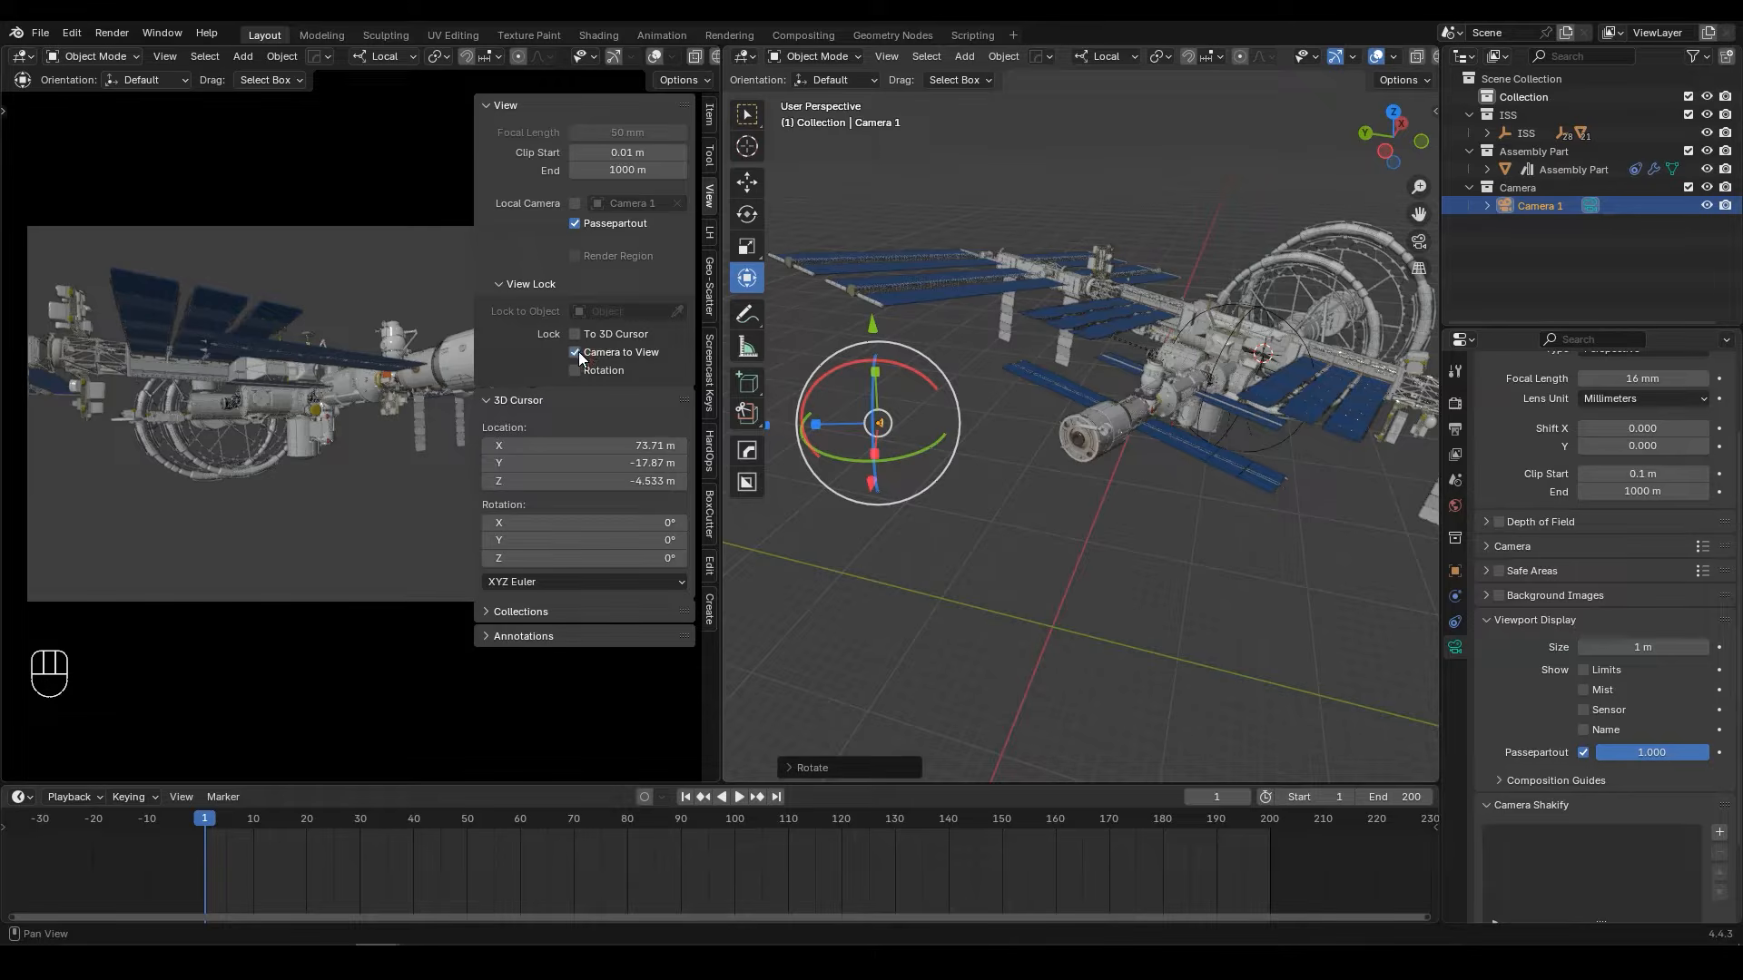
key(n)
mouse_move(433, 352)
middle_down()
mouse_move(385, 347)
mouse_move(450, 332)
middle_up()
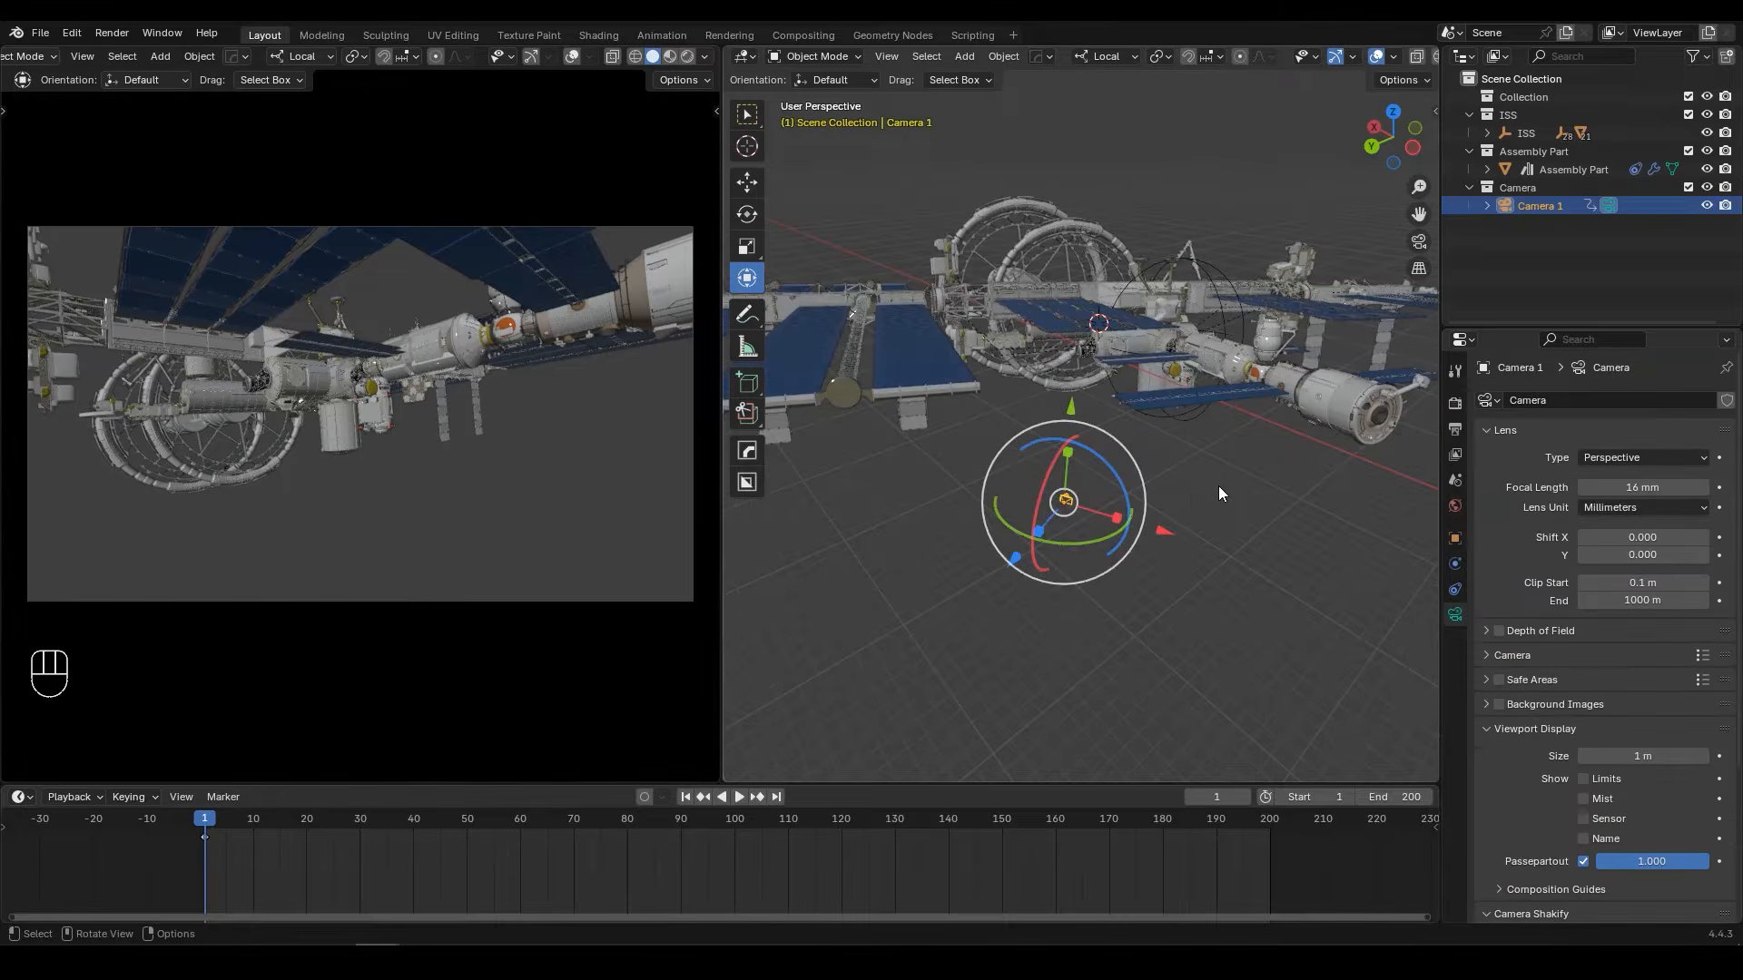
Step: Scale Camera 1 uniformly by 10 and keyframe its location and rotation at frame 1
key(s)
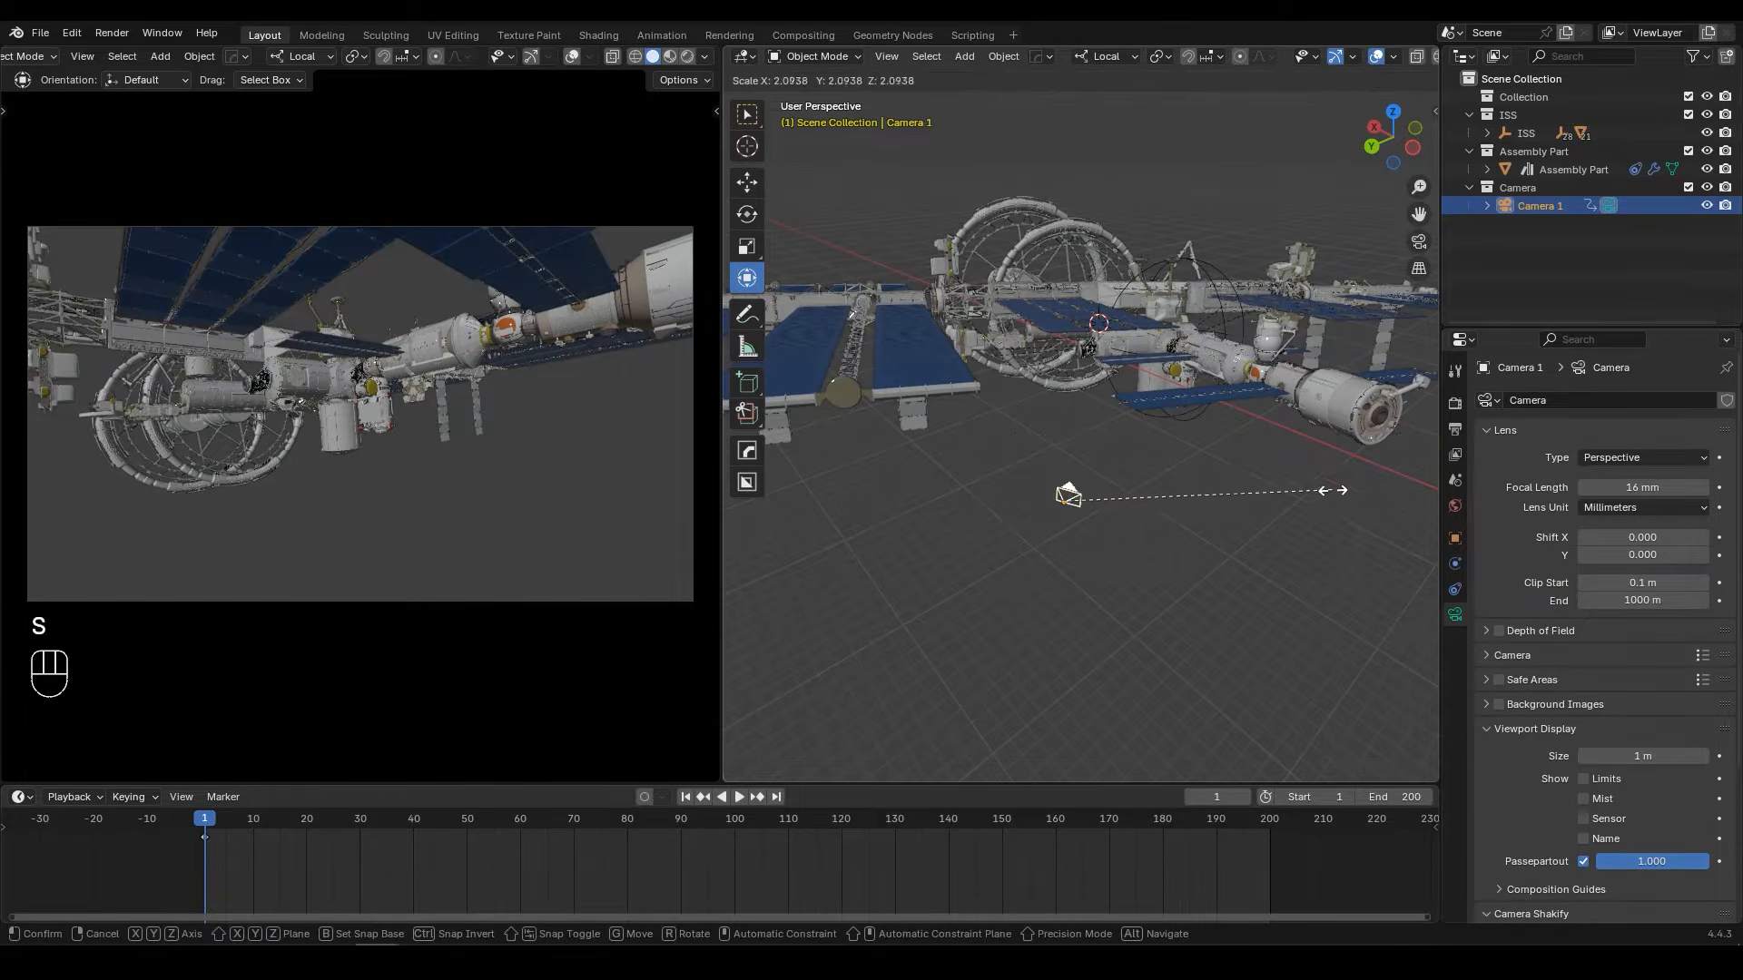
click(819, 472)
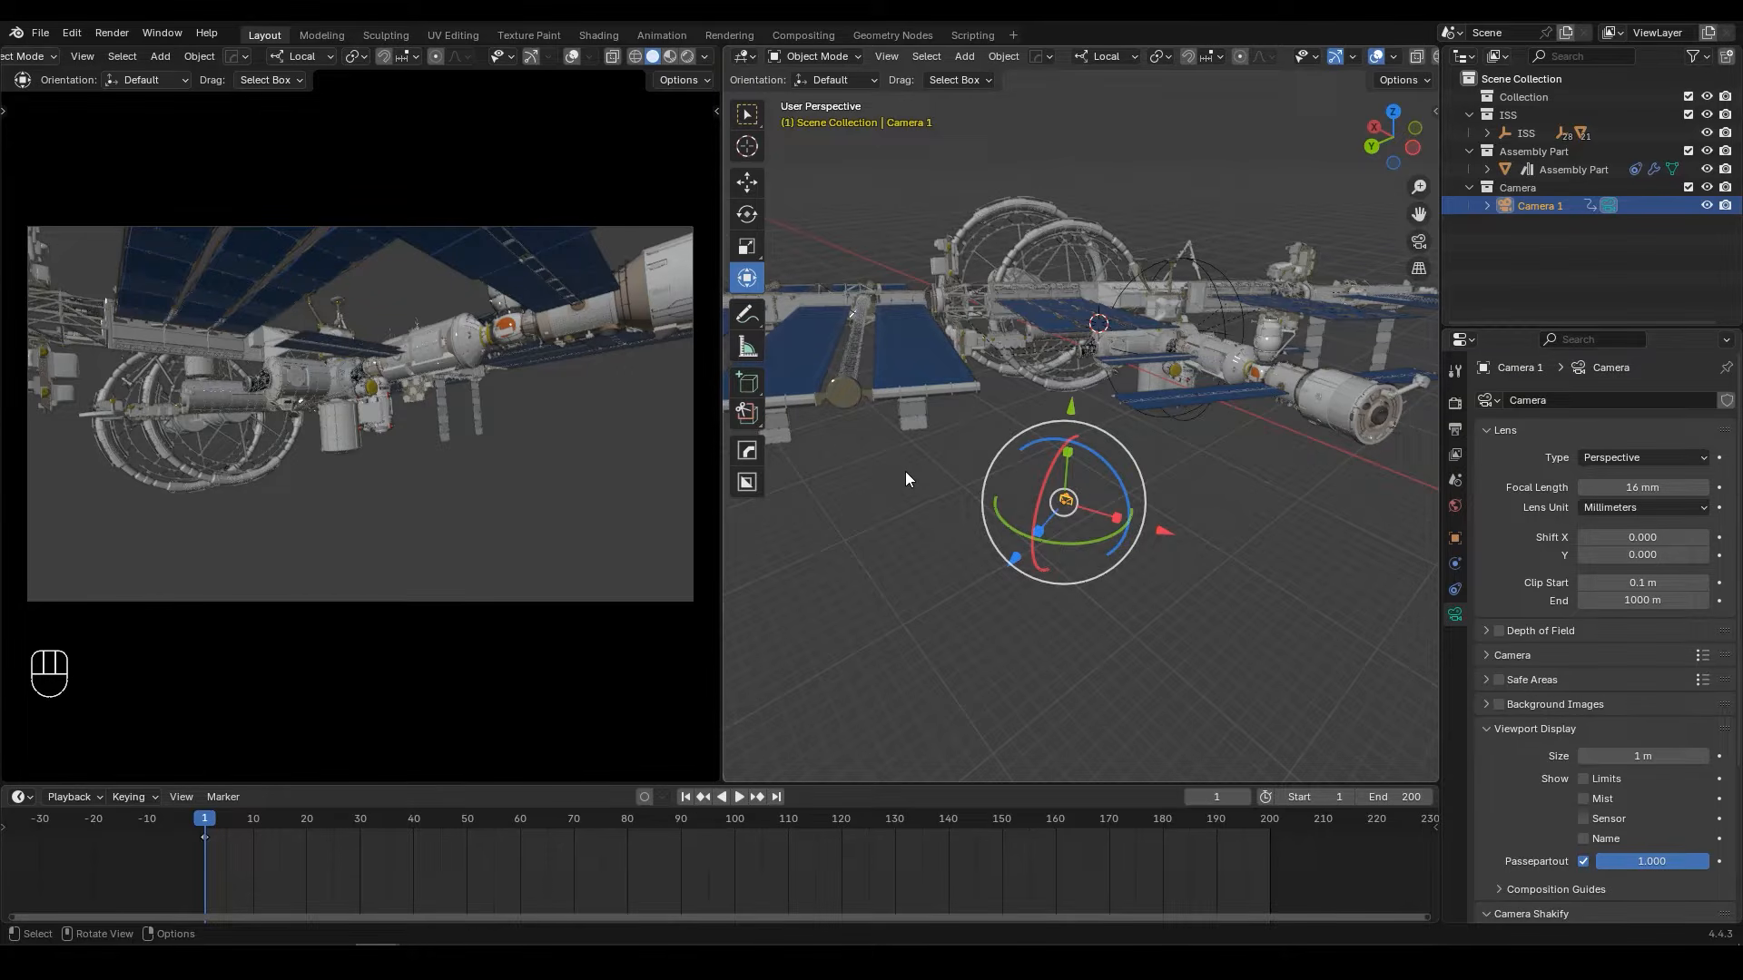
text(s10)
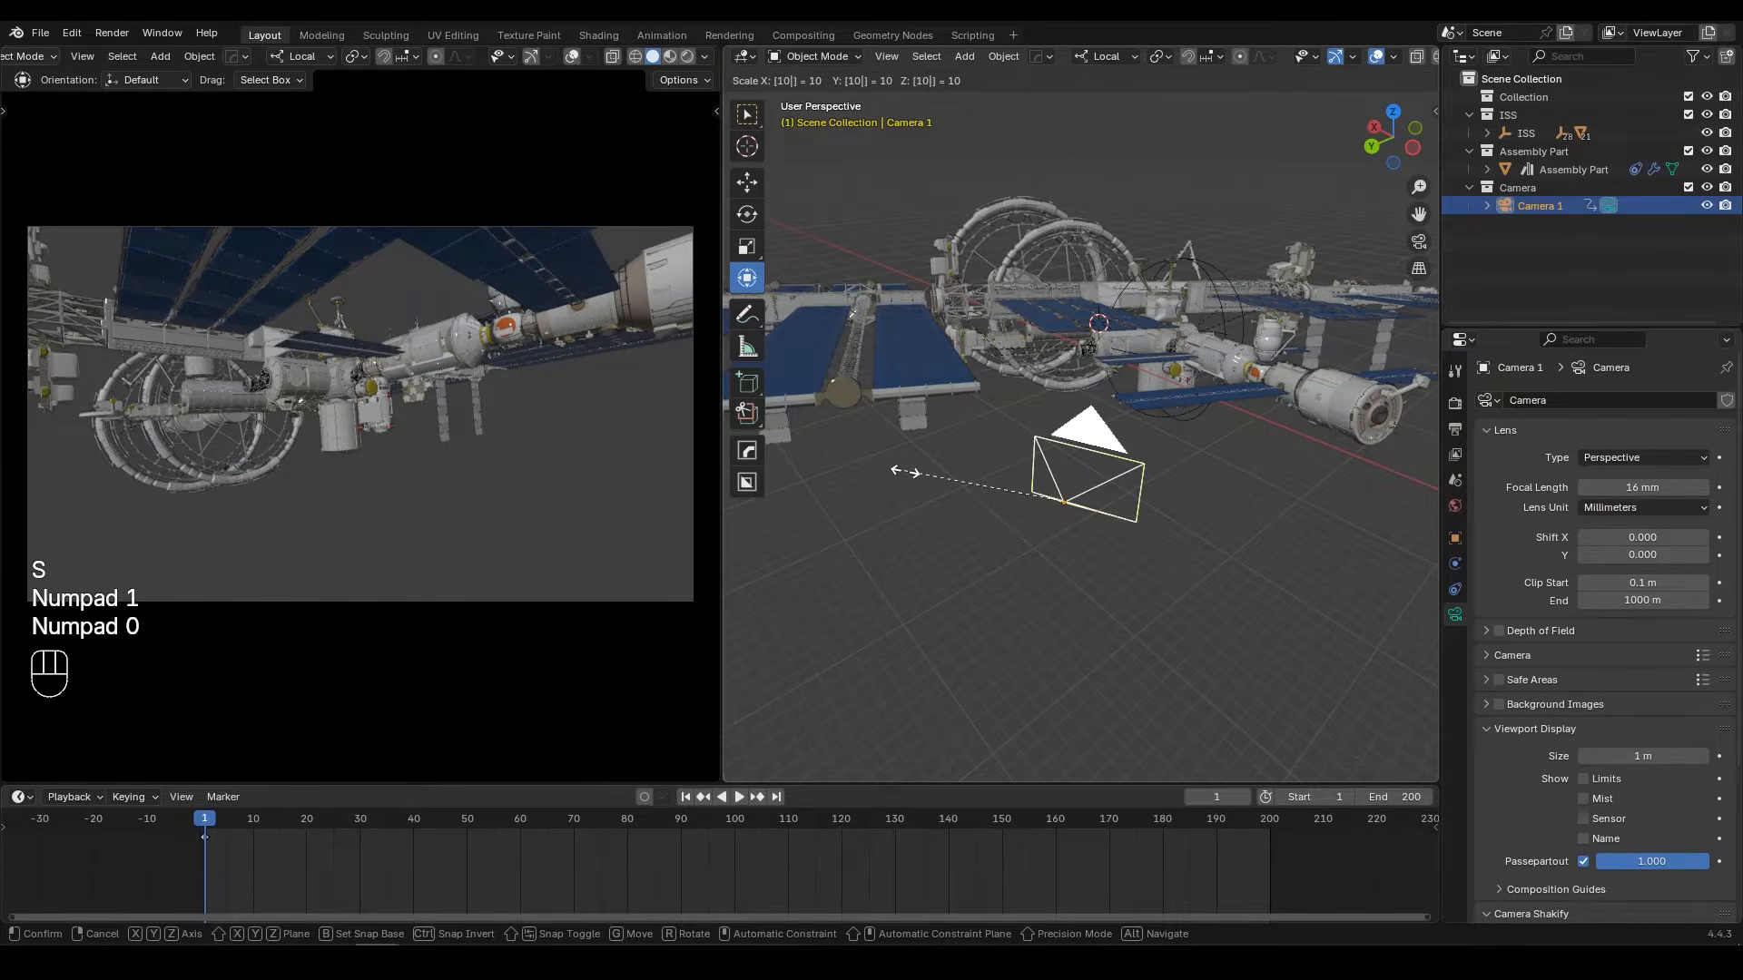
key(Return)
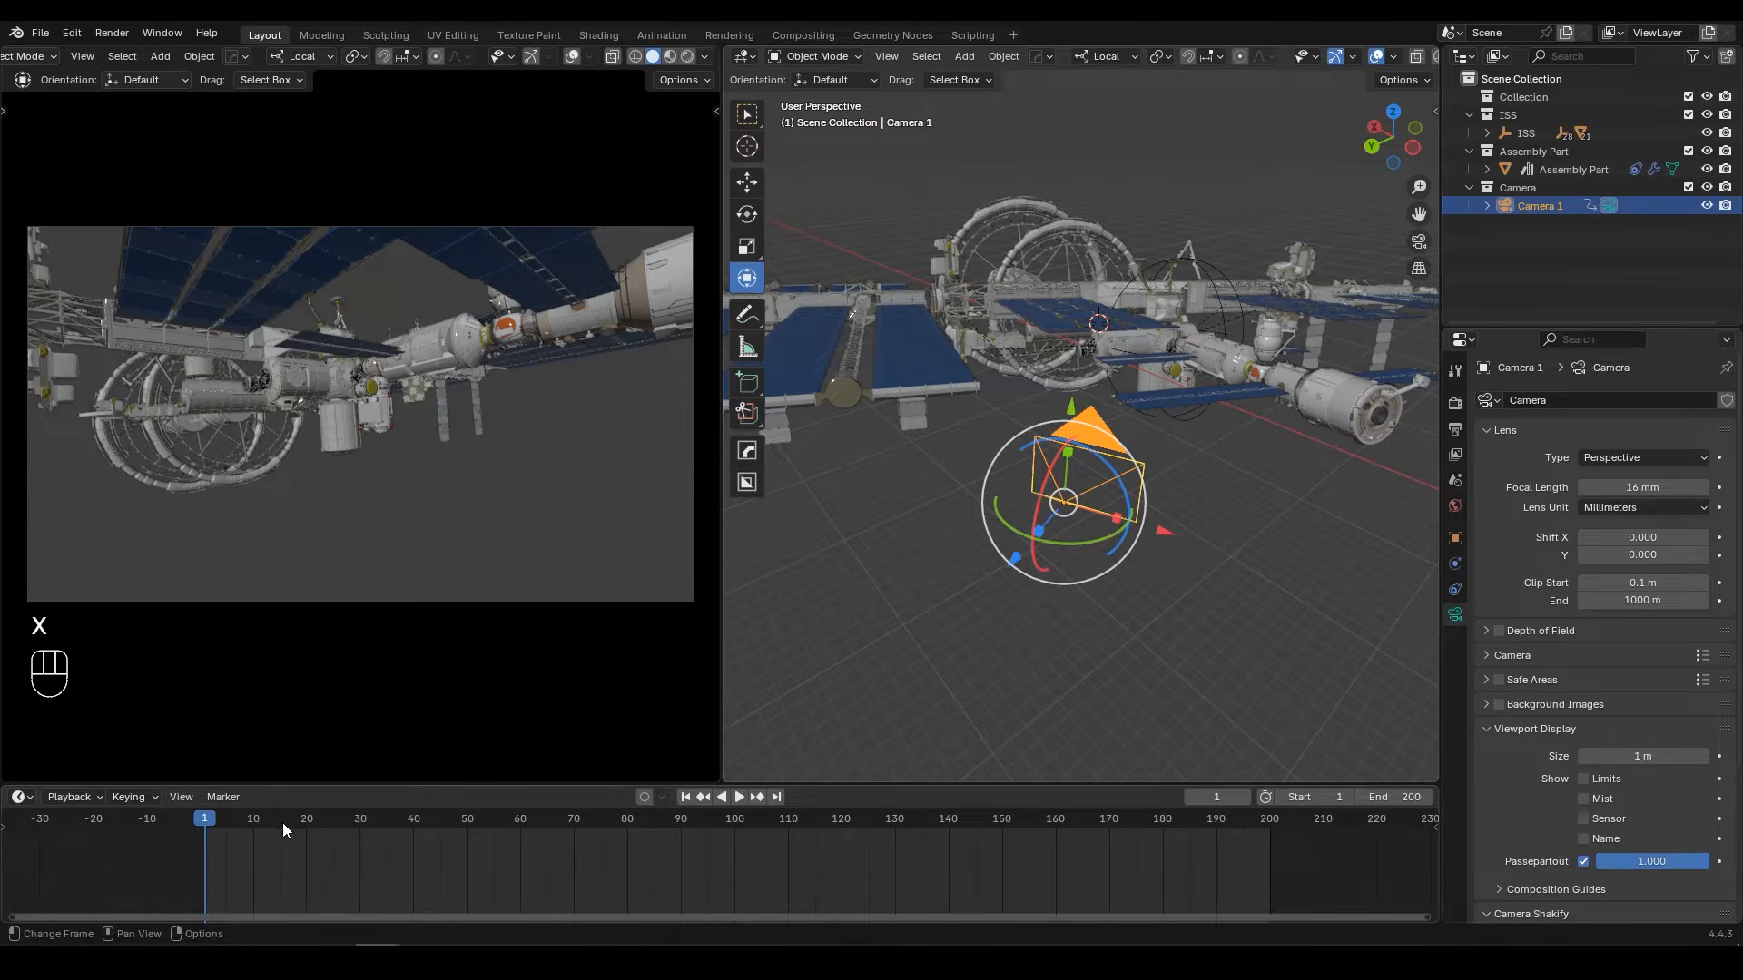
key(k)
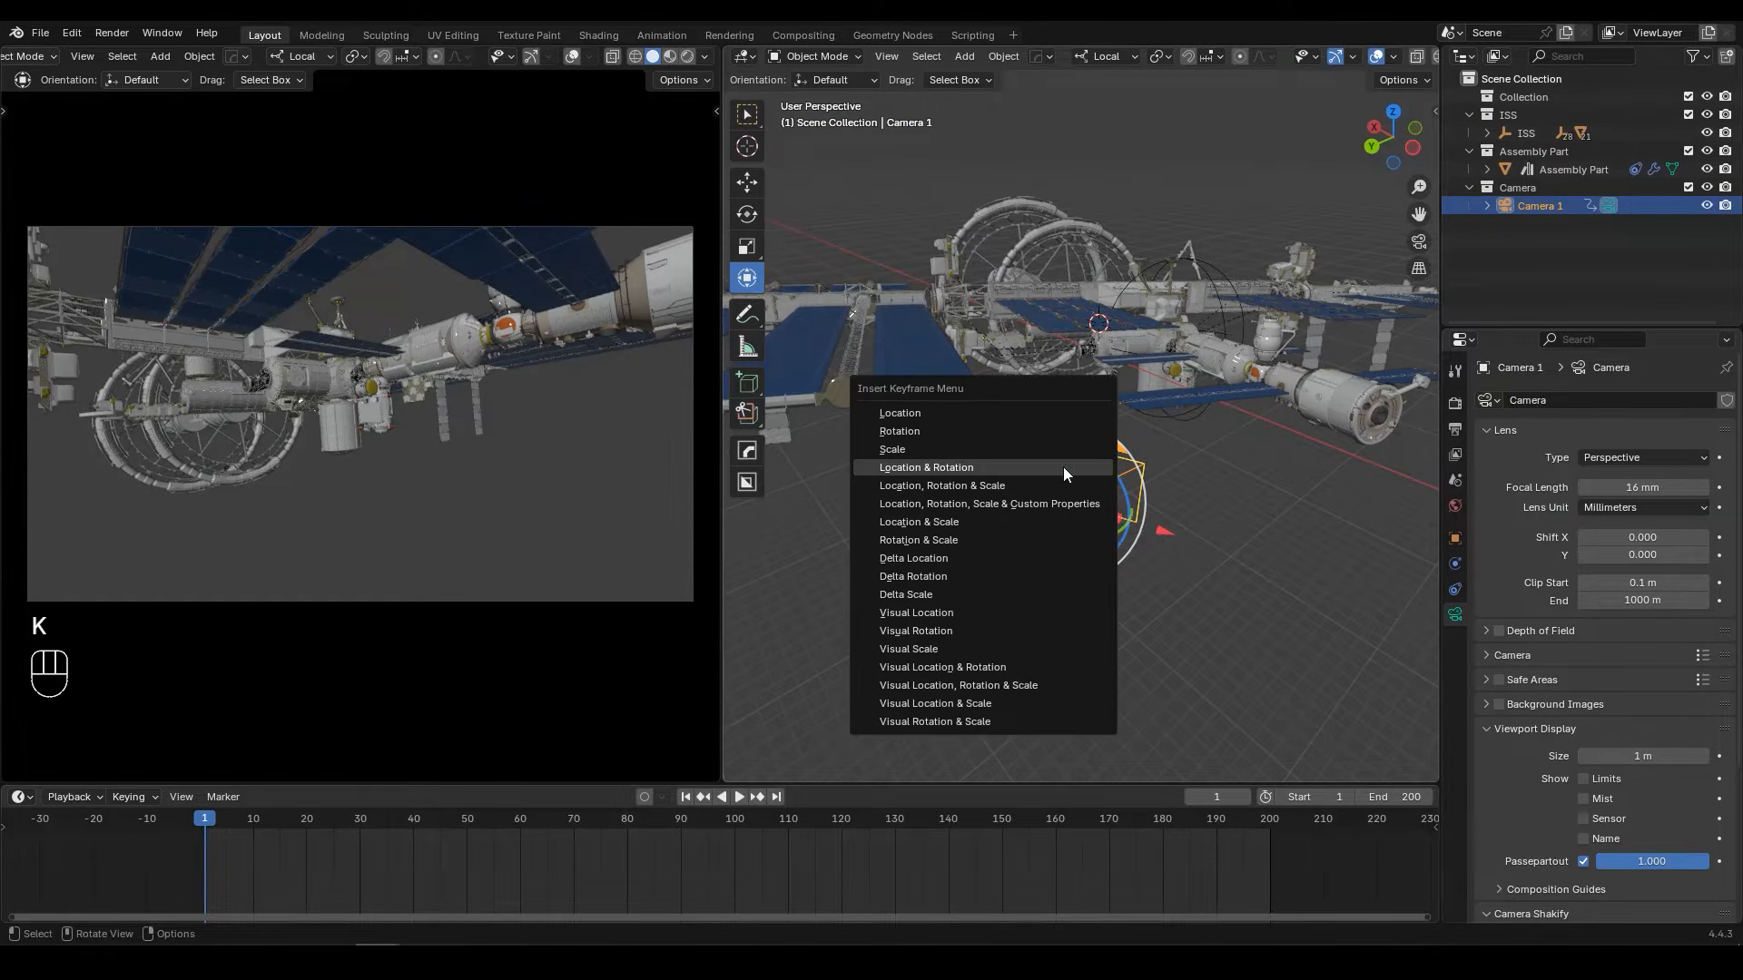
click(901, 466)
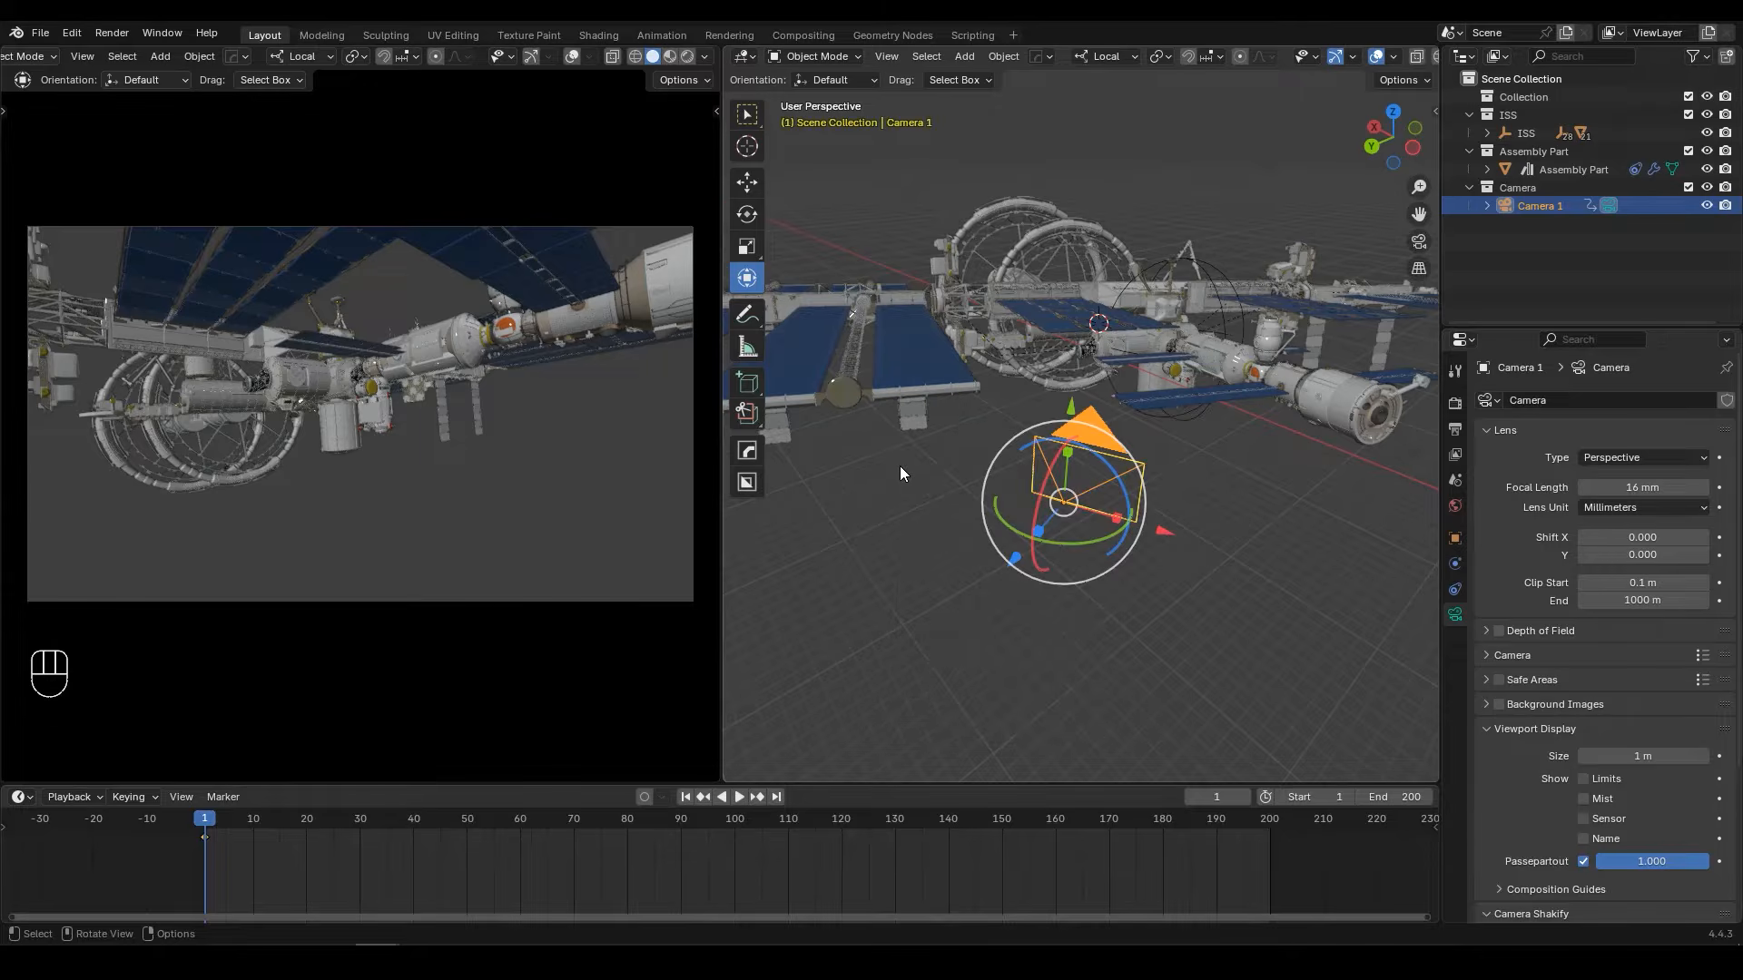
Step: At frame 200, move and turn Camera 1 to frame the modules from about X 31.0 m, Y 22.3 m, Z 0.7 m
click(776, 796)
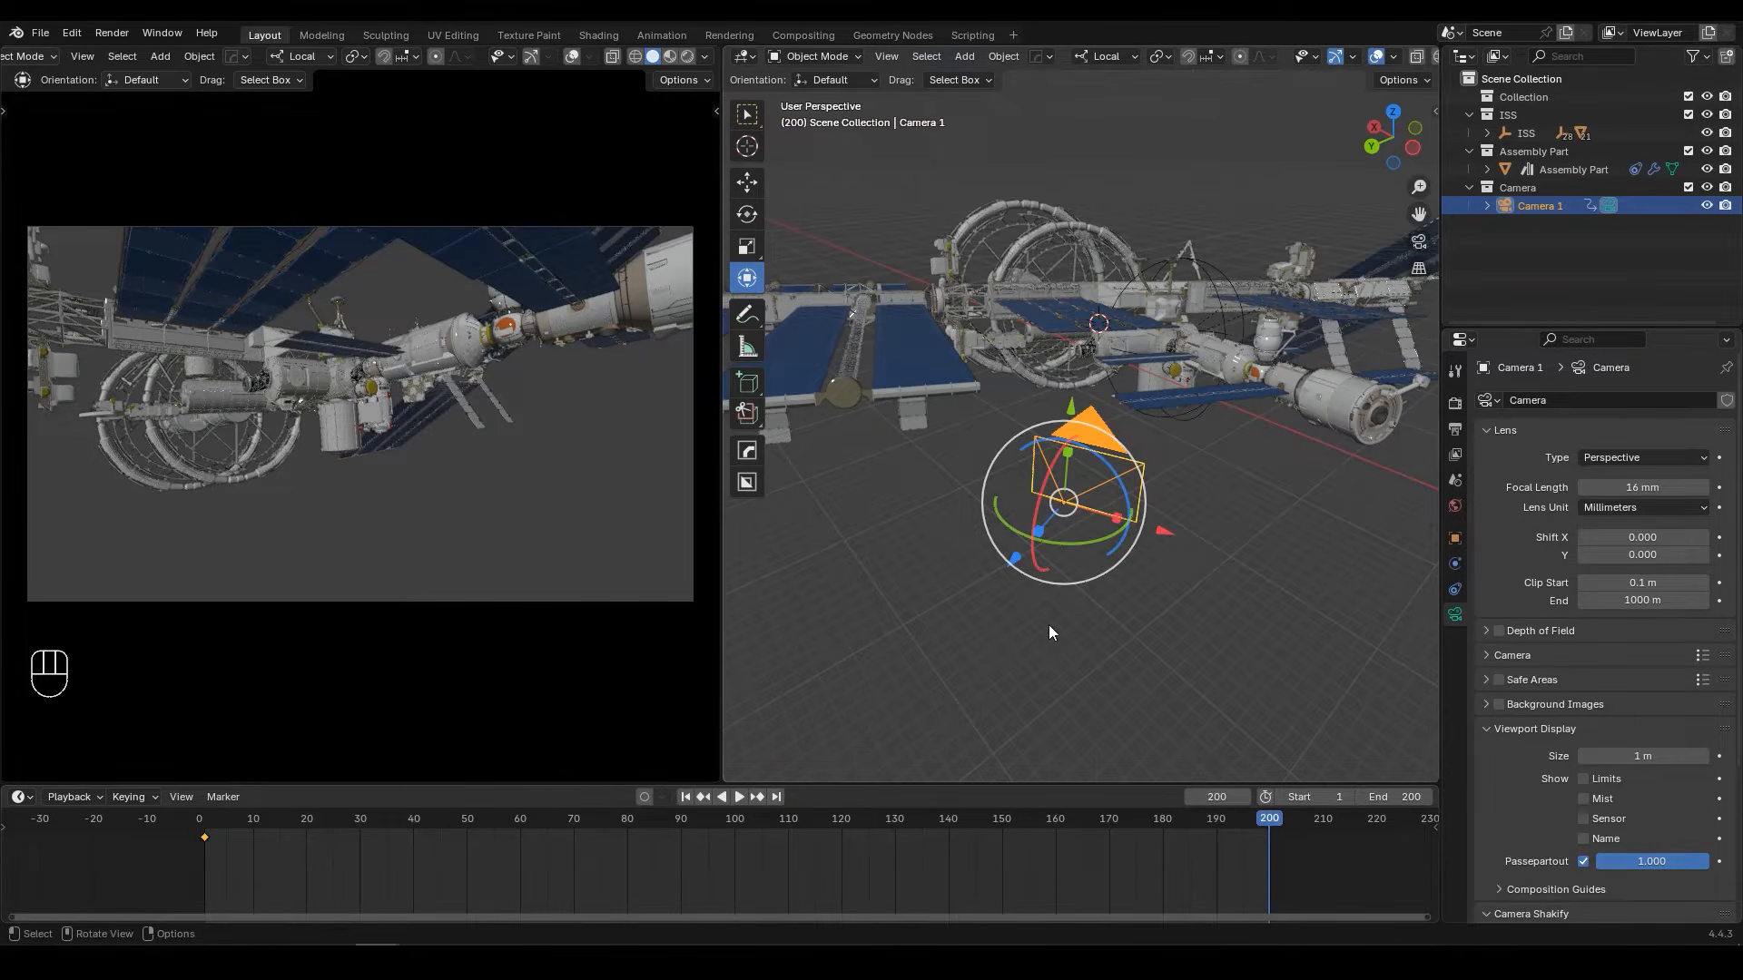
key(KP_7)
shift+middle_drag(872, 181, 954, 274)
shift+drag(910, 212, 1002, 328)
key(r)
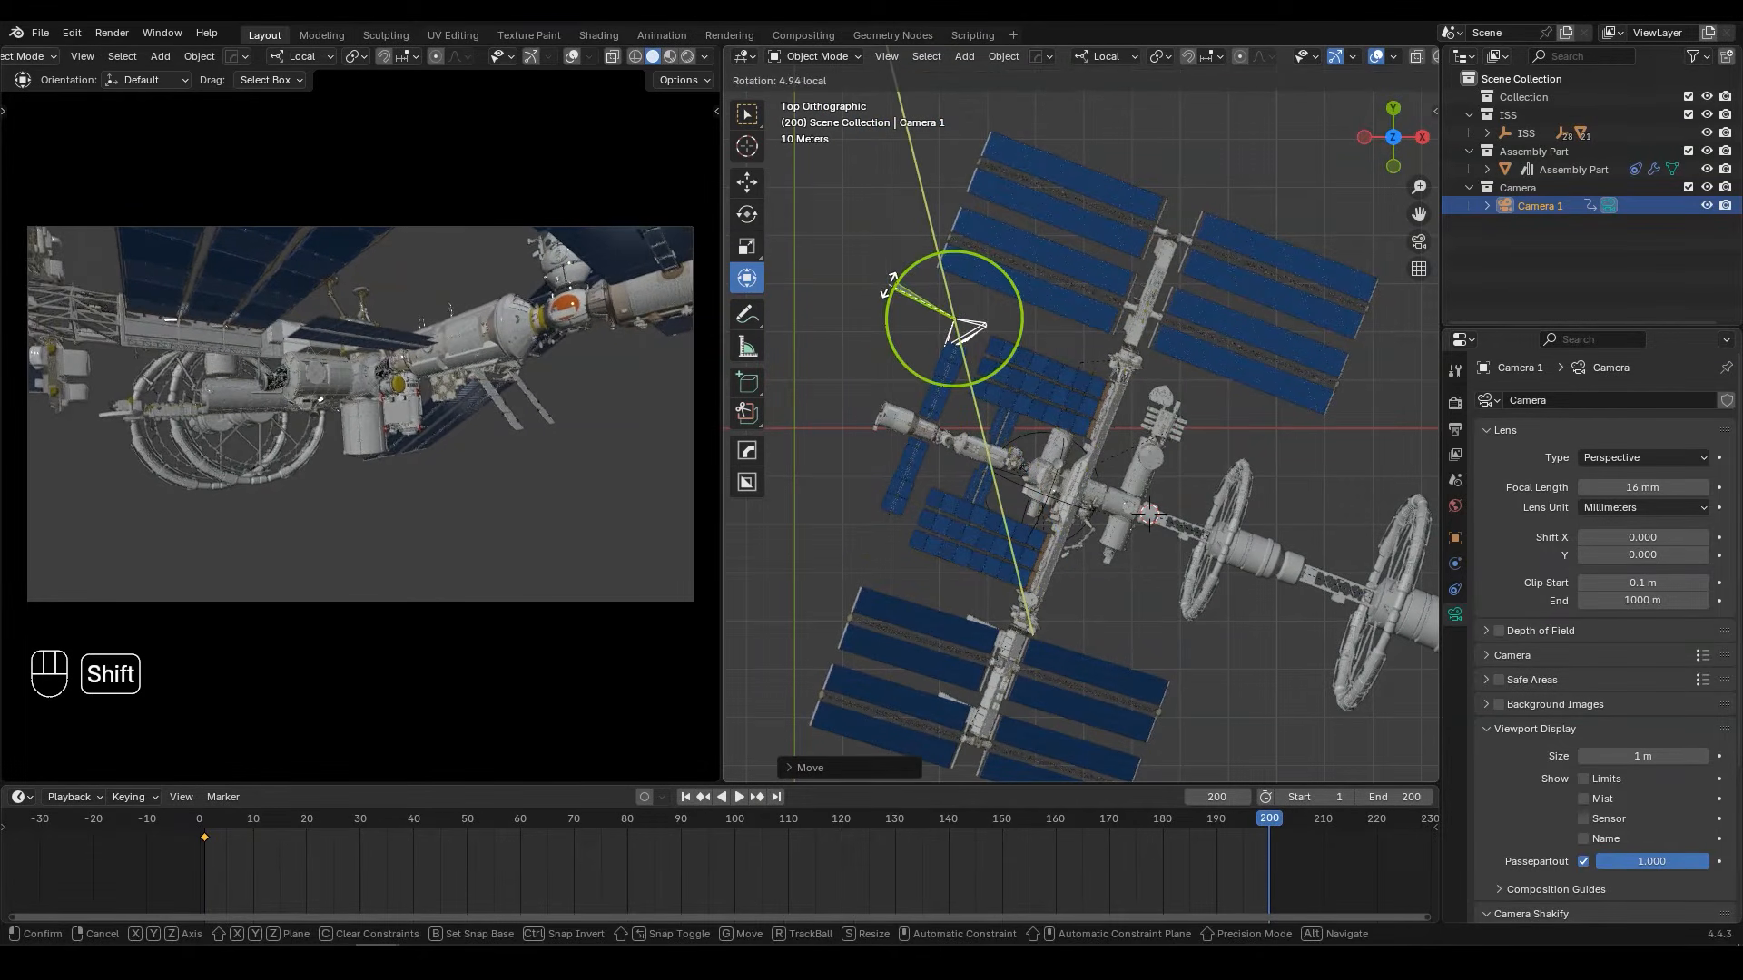
click(894, 280)
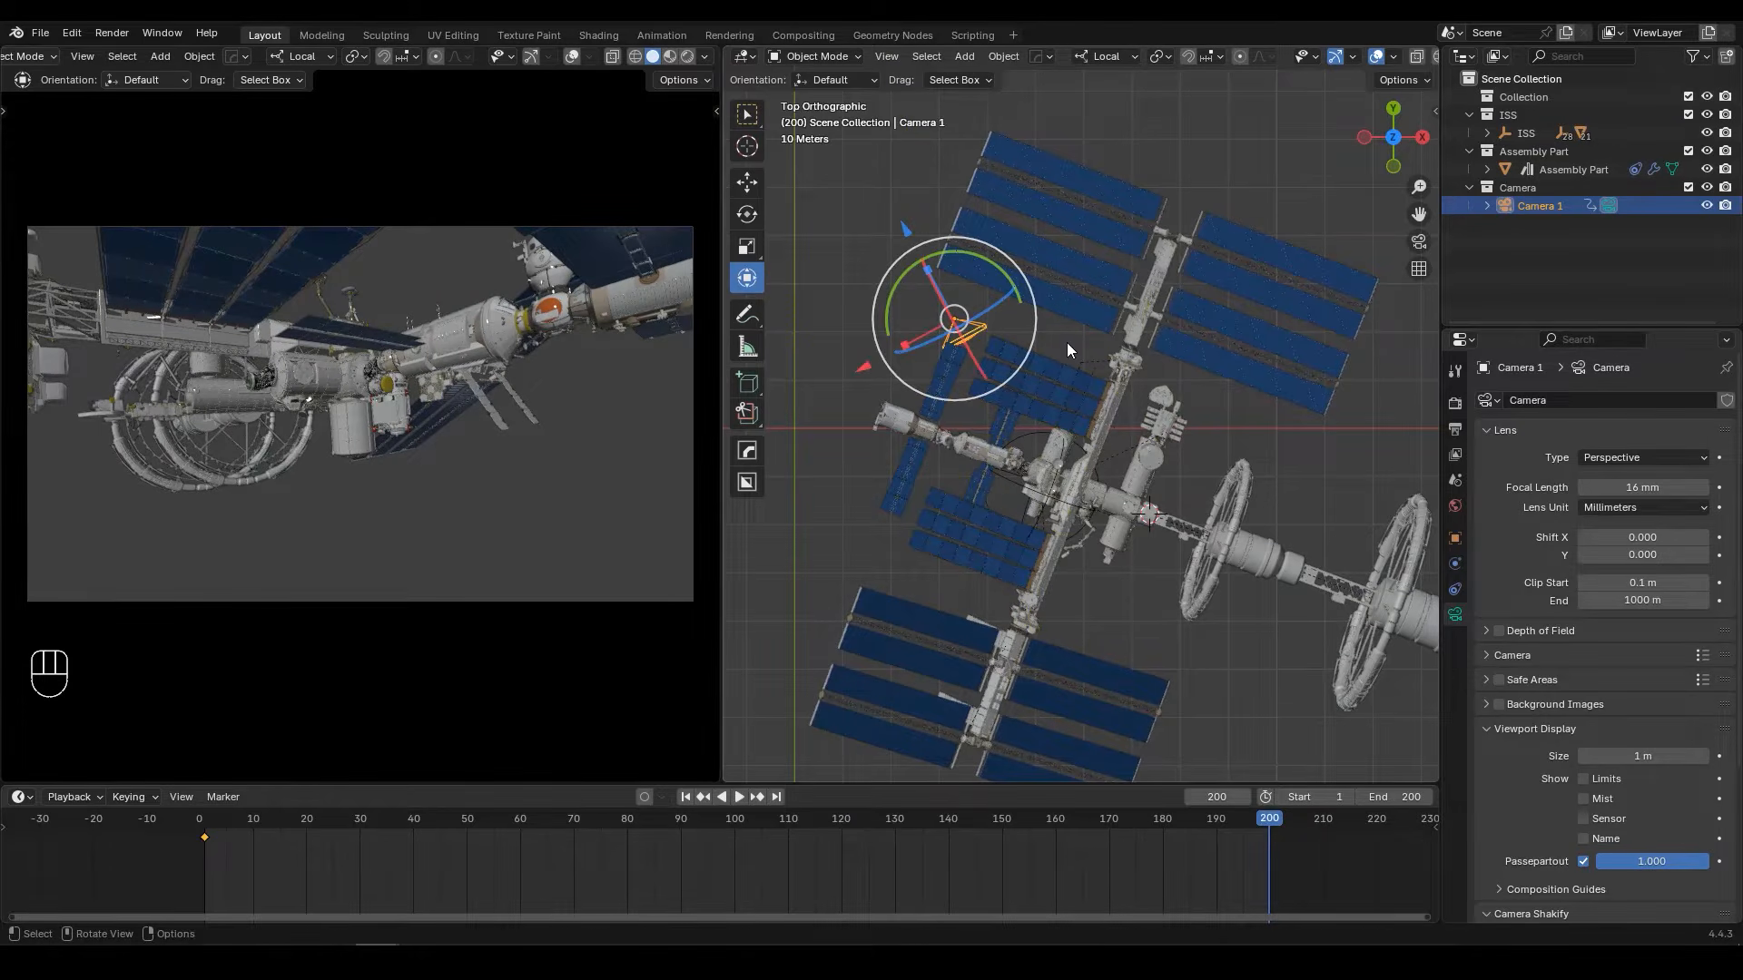
shift+middle_drag(488, 347, 486, 346)
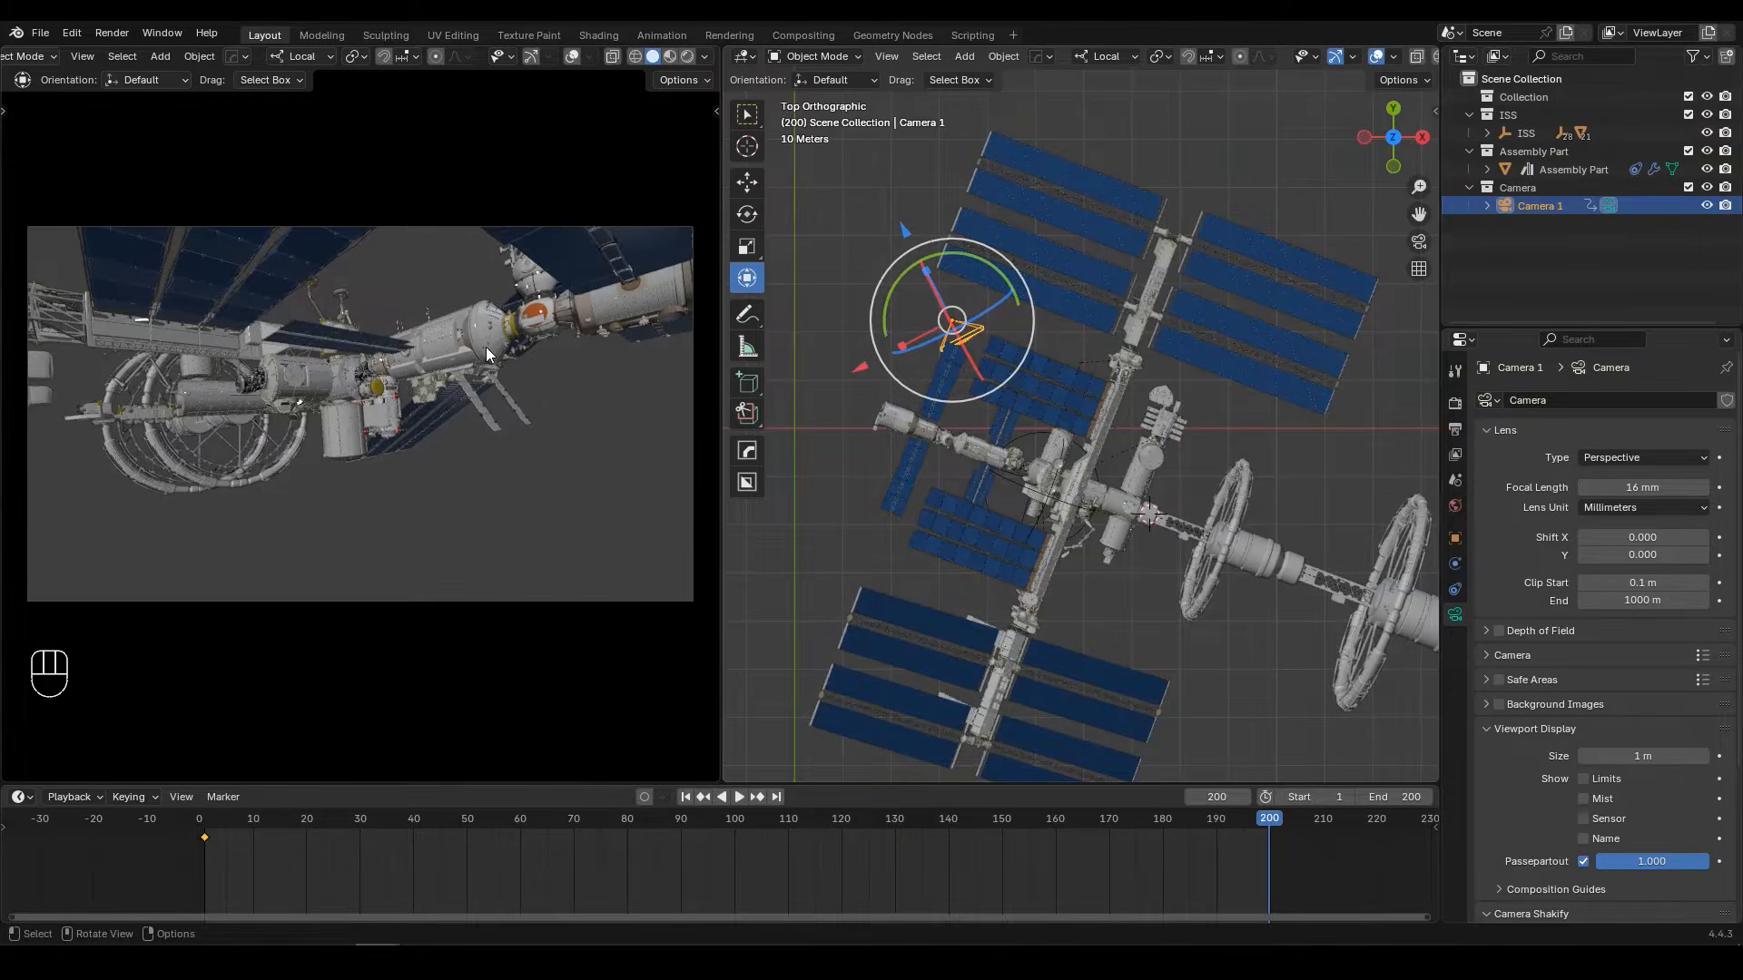
Step: Keyframe Camera 1's location and rotation at frame 200, and set all its keyframes to linear interpolation
click(1455, 538)
key(k)
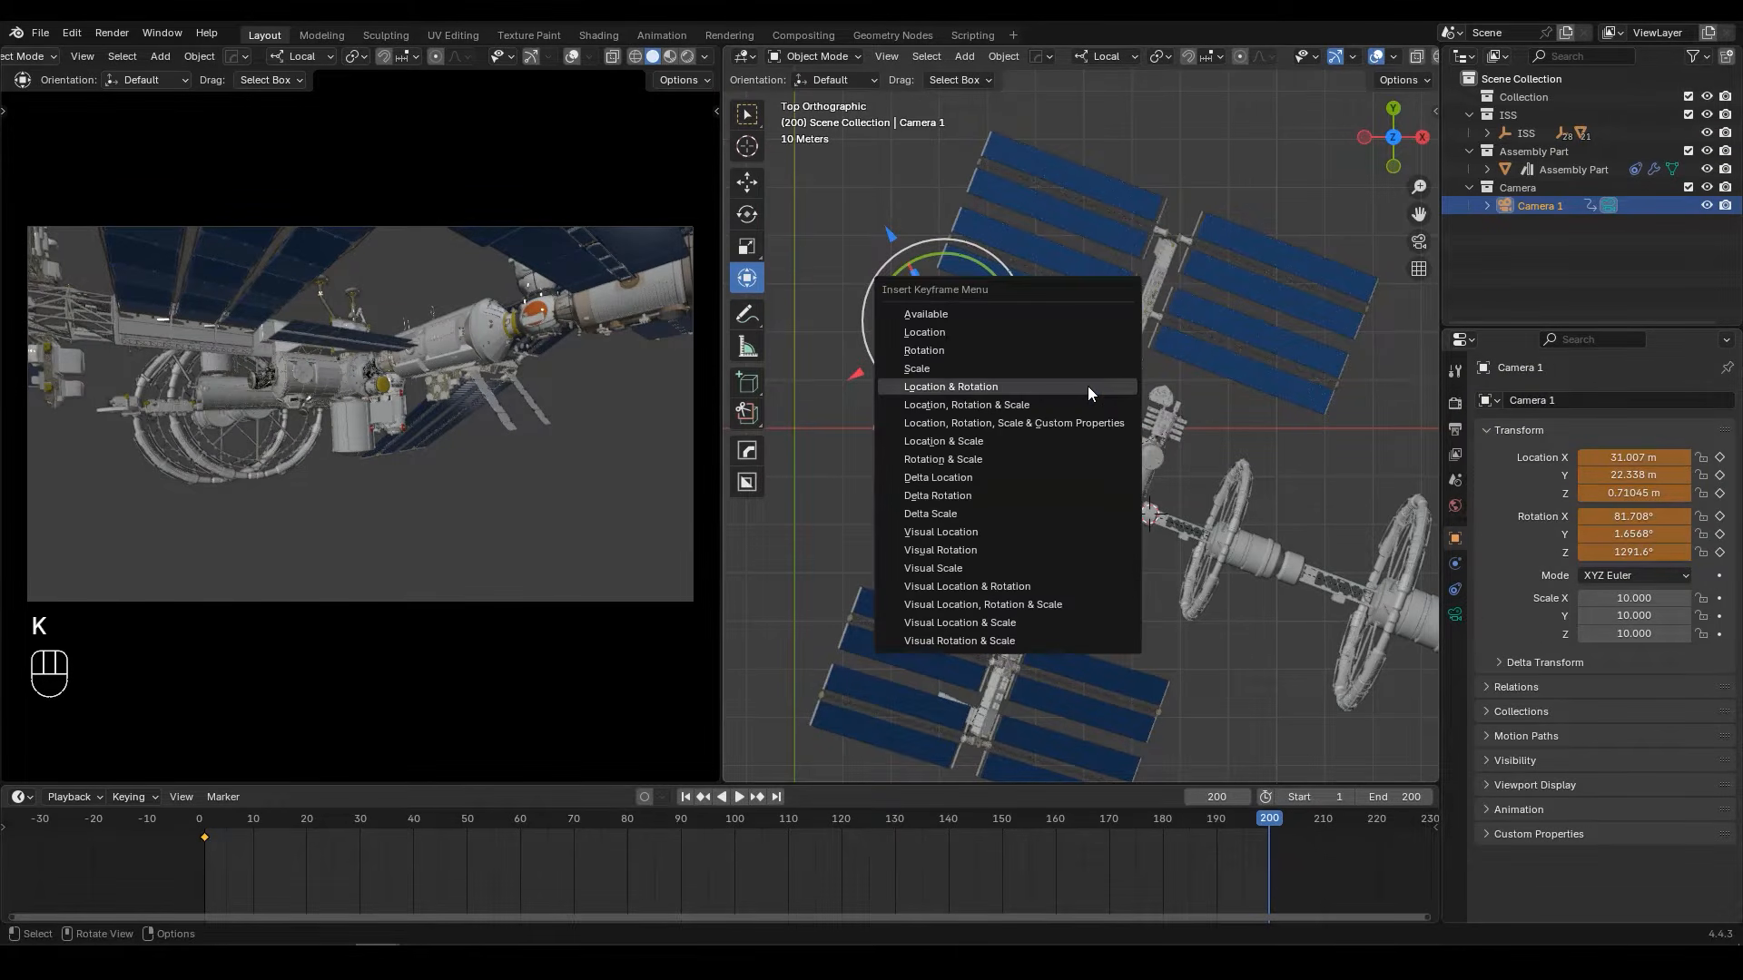
click(1088, 386)
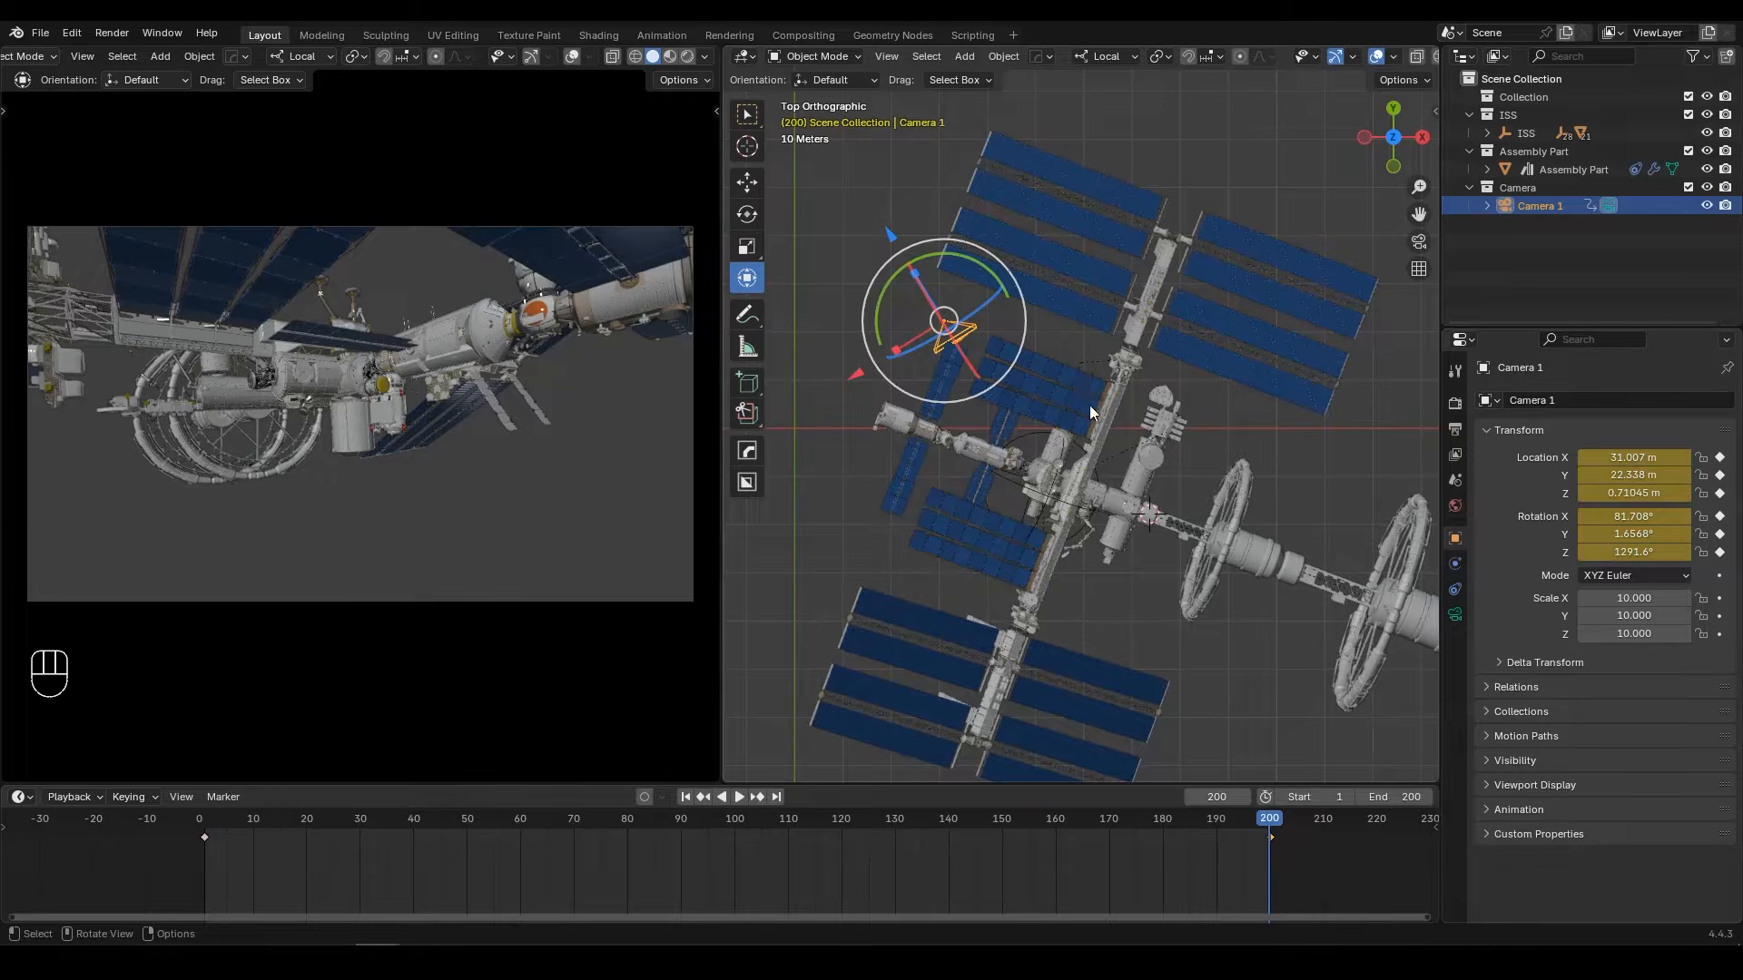
key(a)
key(t)
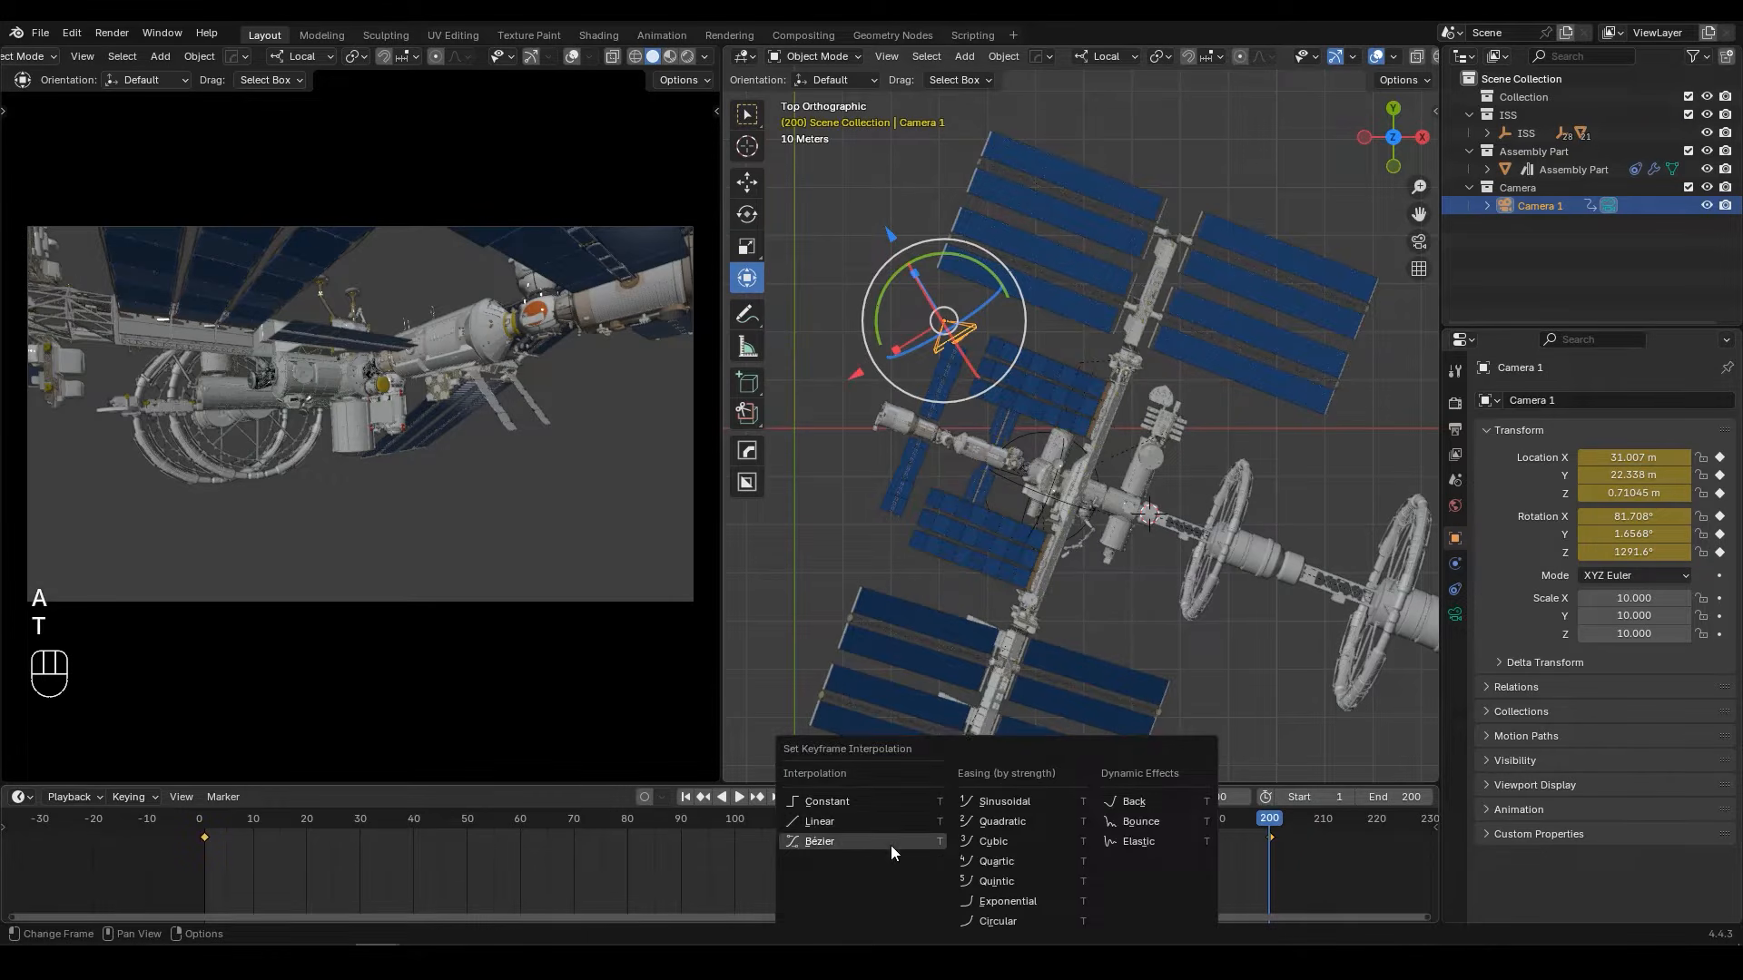
click(839, 822)
Step: Play the animation from frame 1 to review the movement in the camera view
click(686, 796)
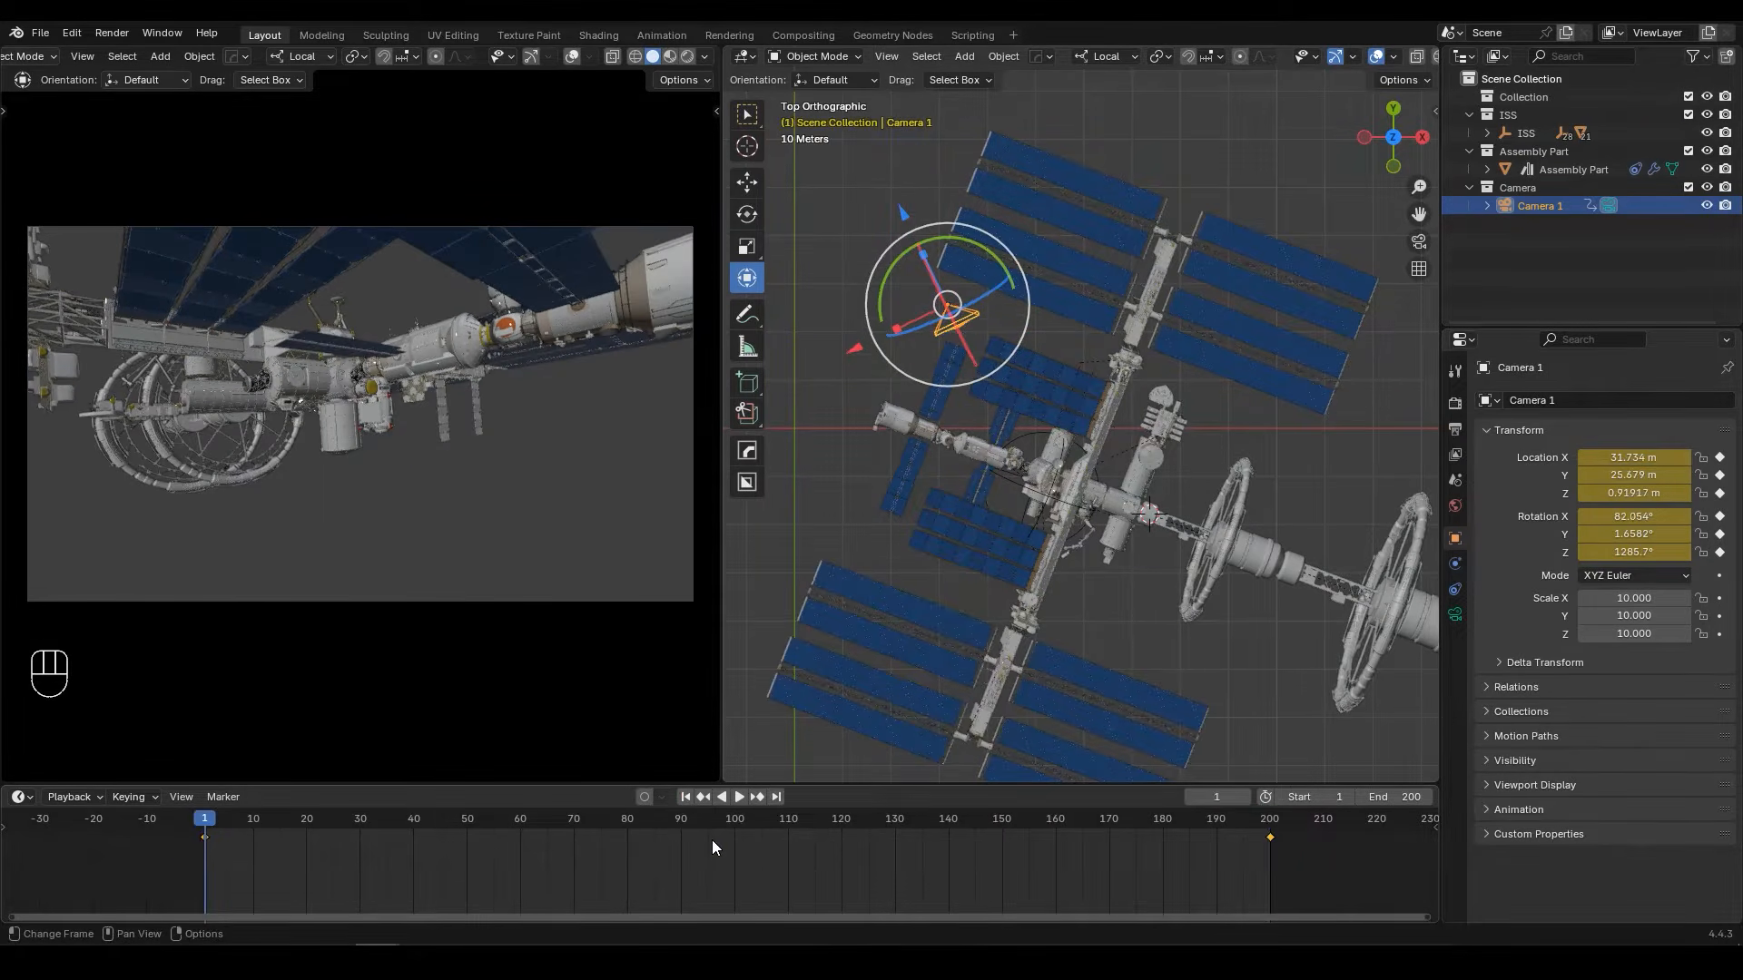
key(space)
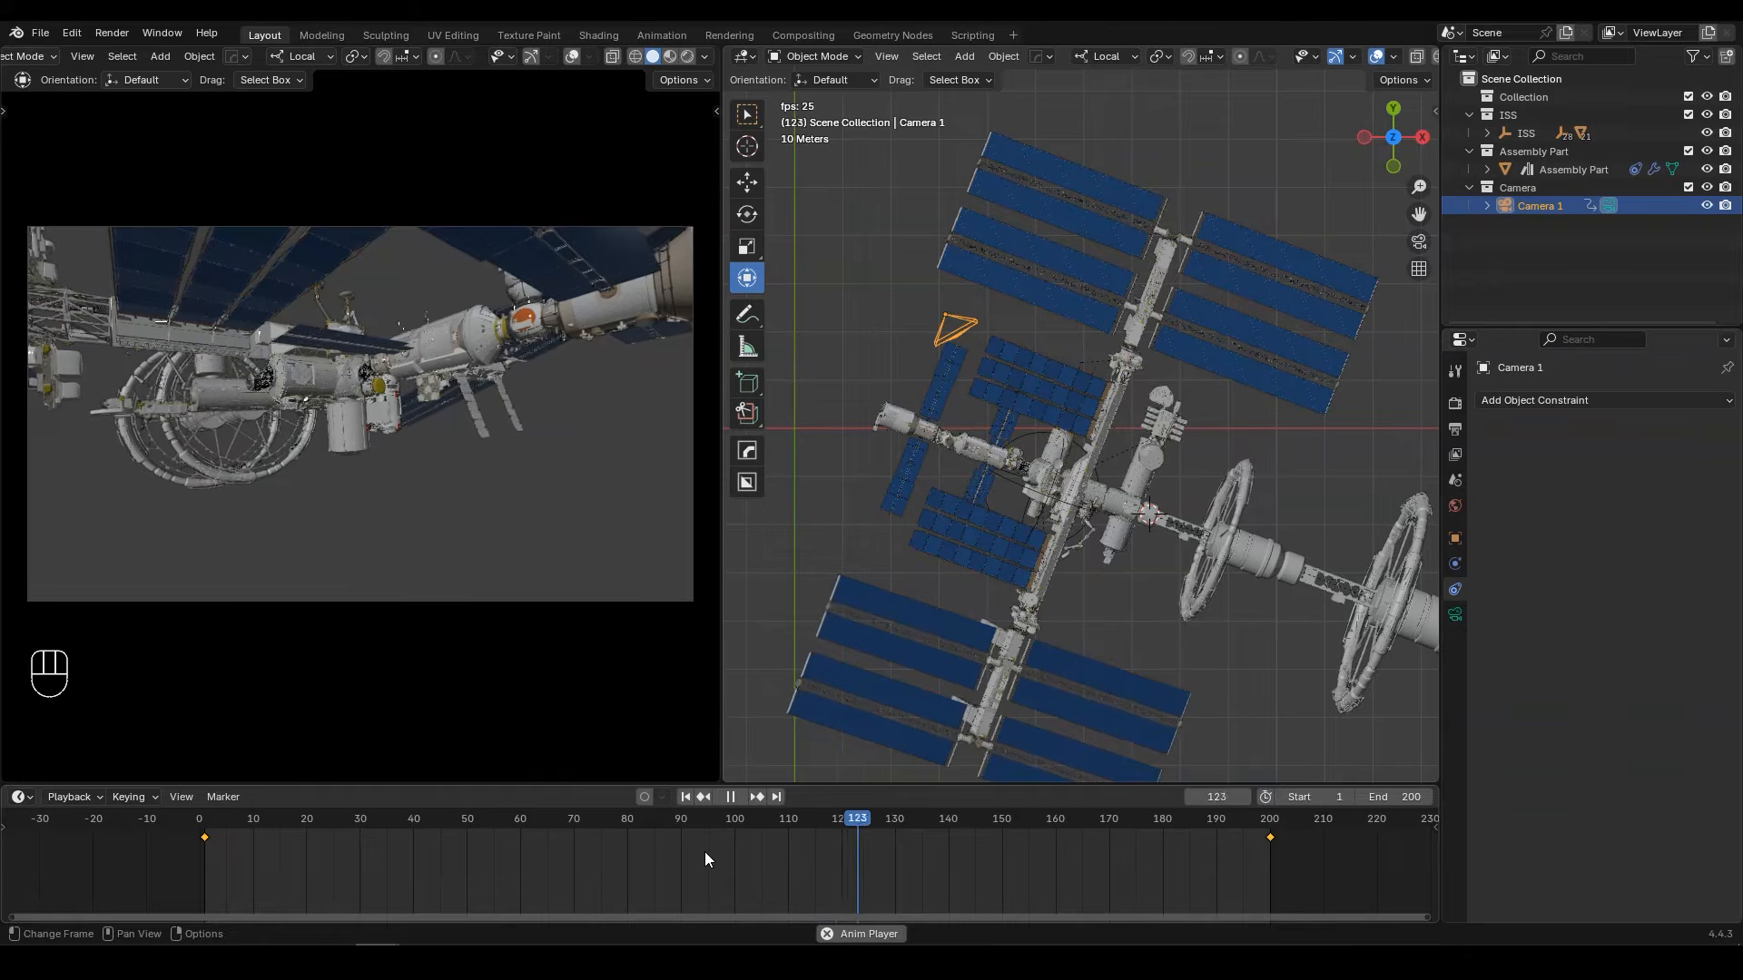
key(space)
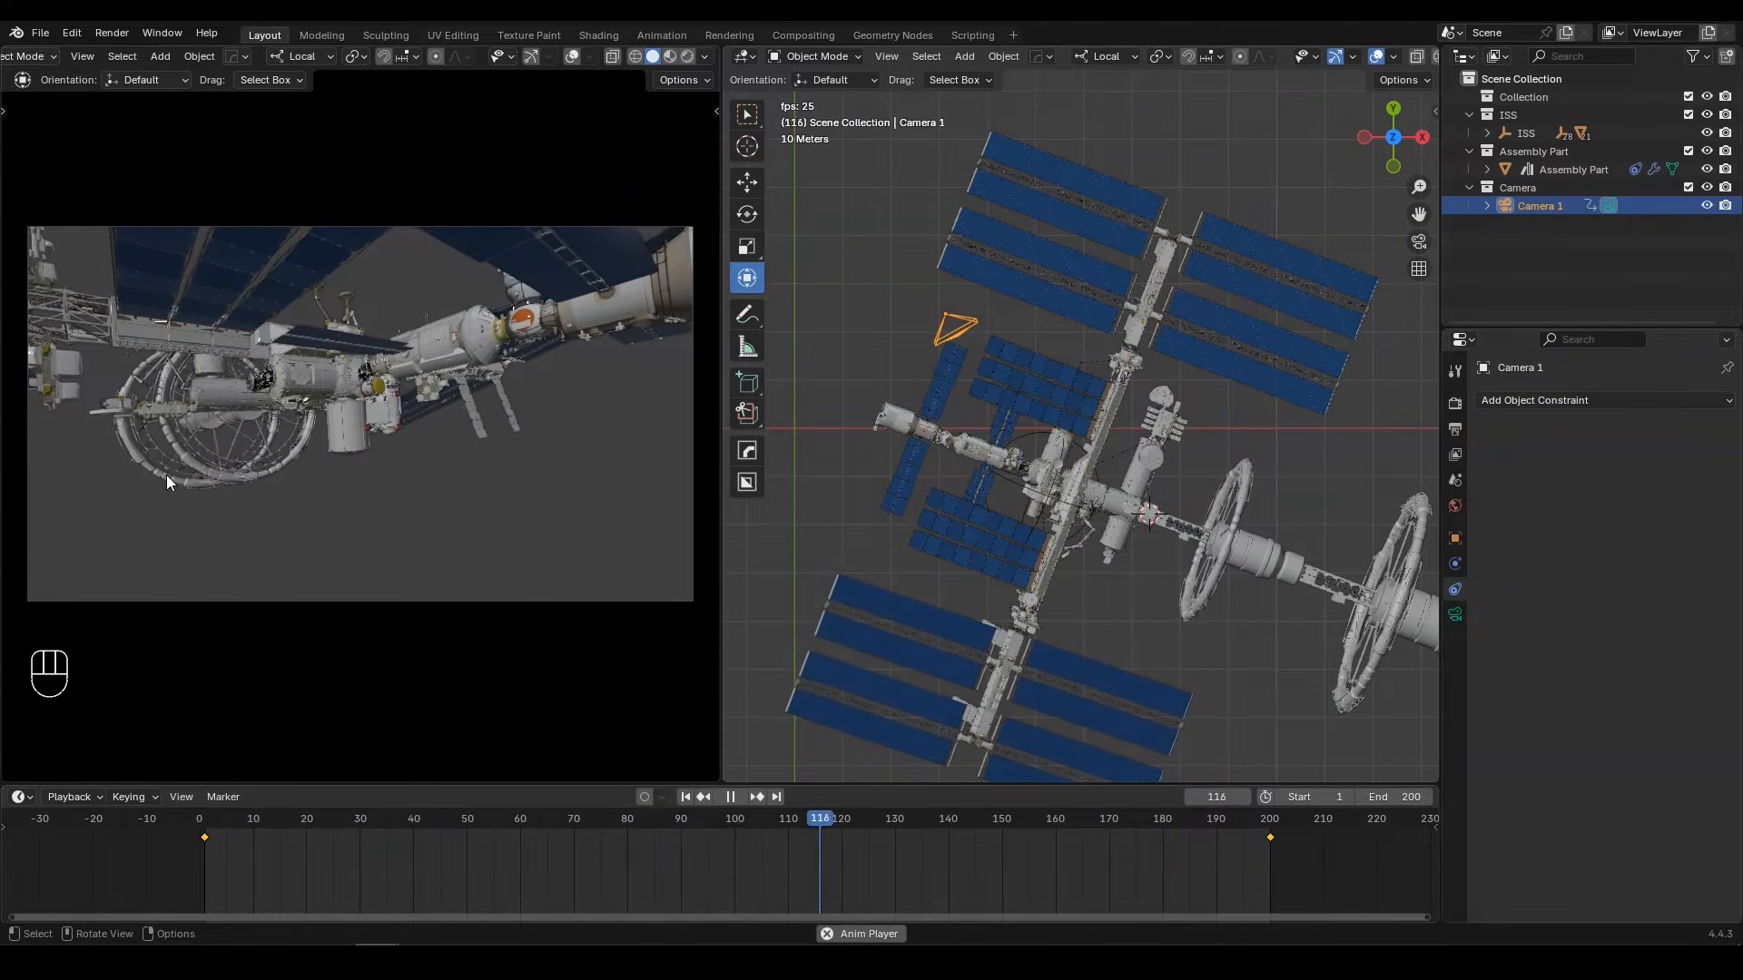
key(space)
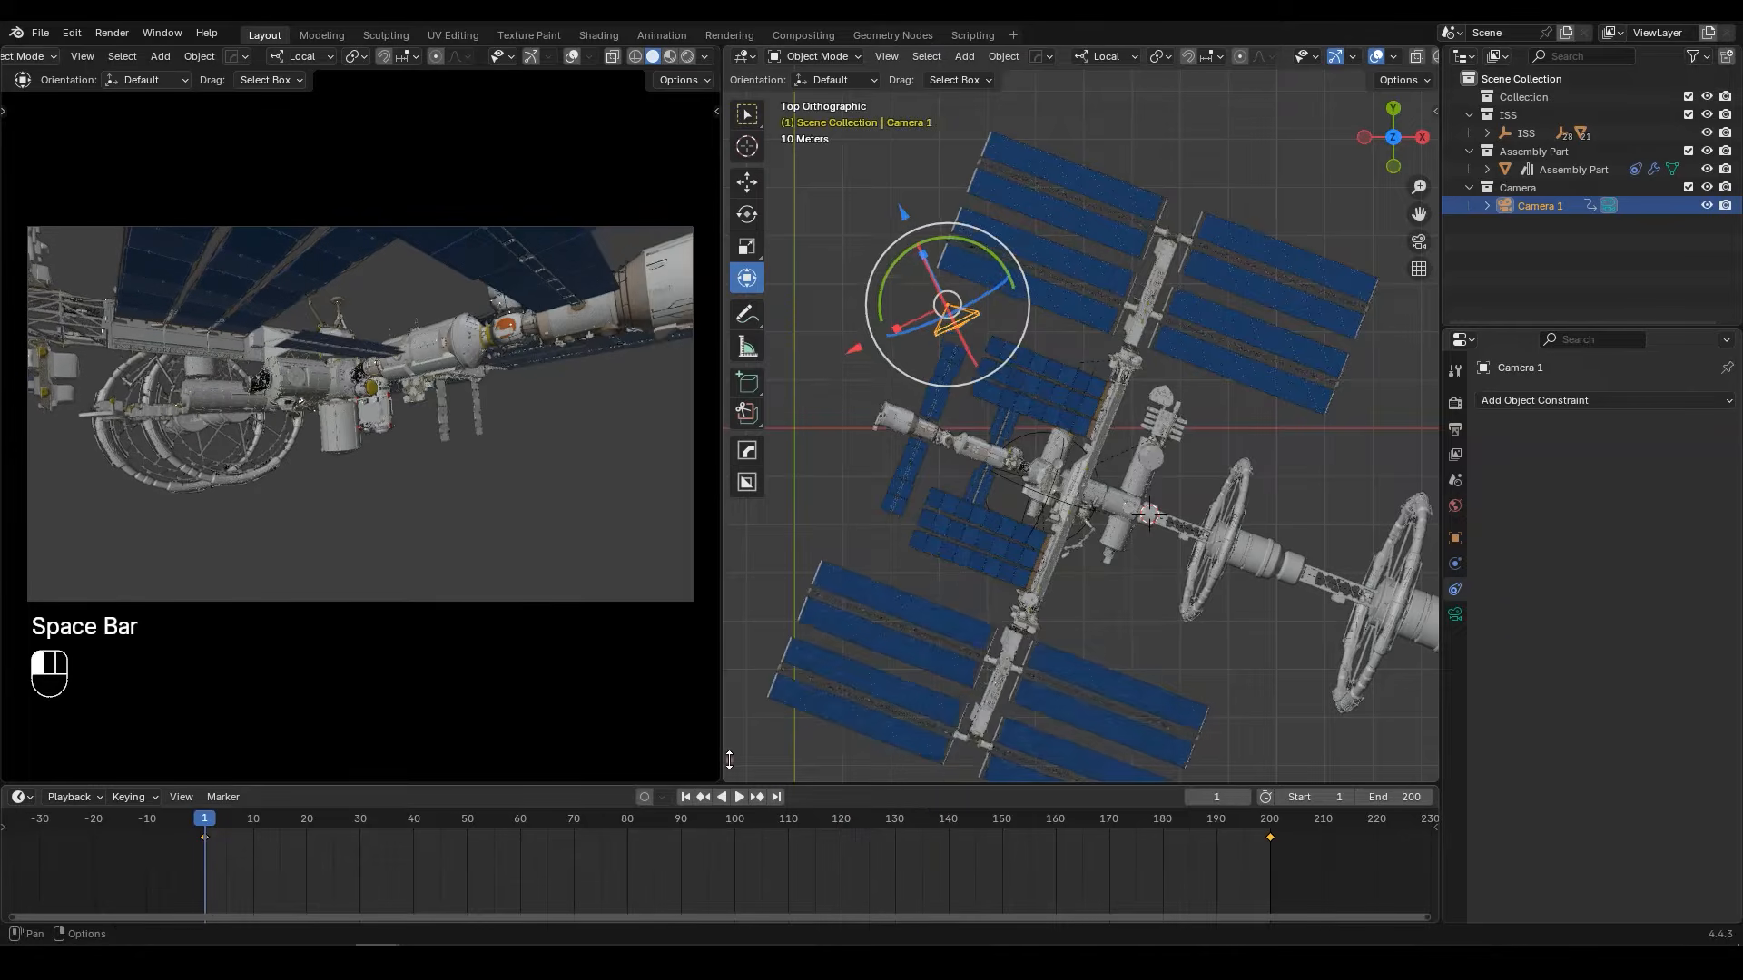
Step: Add a Copy Rotation constraint to Rotator 2, the station's outer wheel, with Rotator 1 as its target
middle_drag(899, 508, 1284, 270)
click(1331, 193)
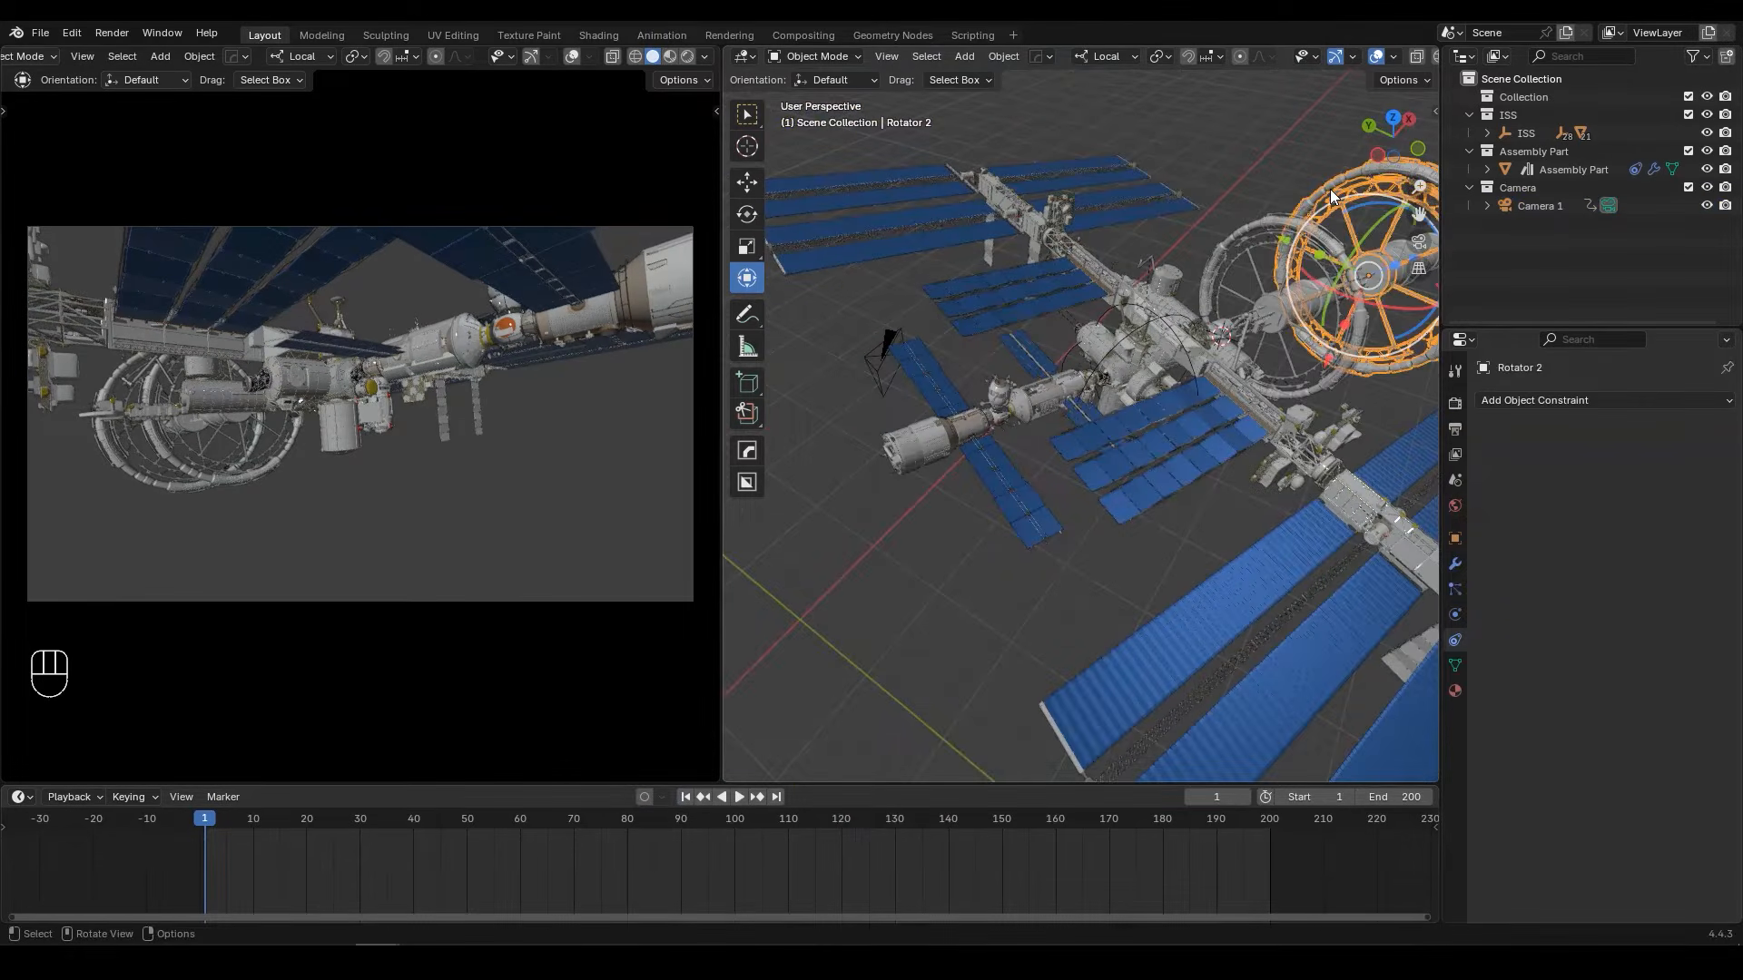
key(KP_Decimal)
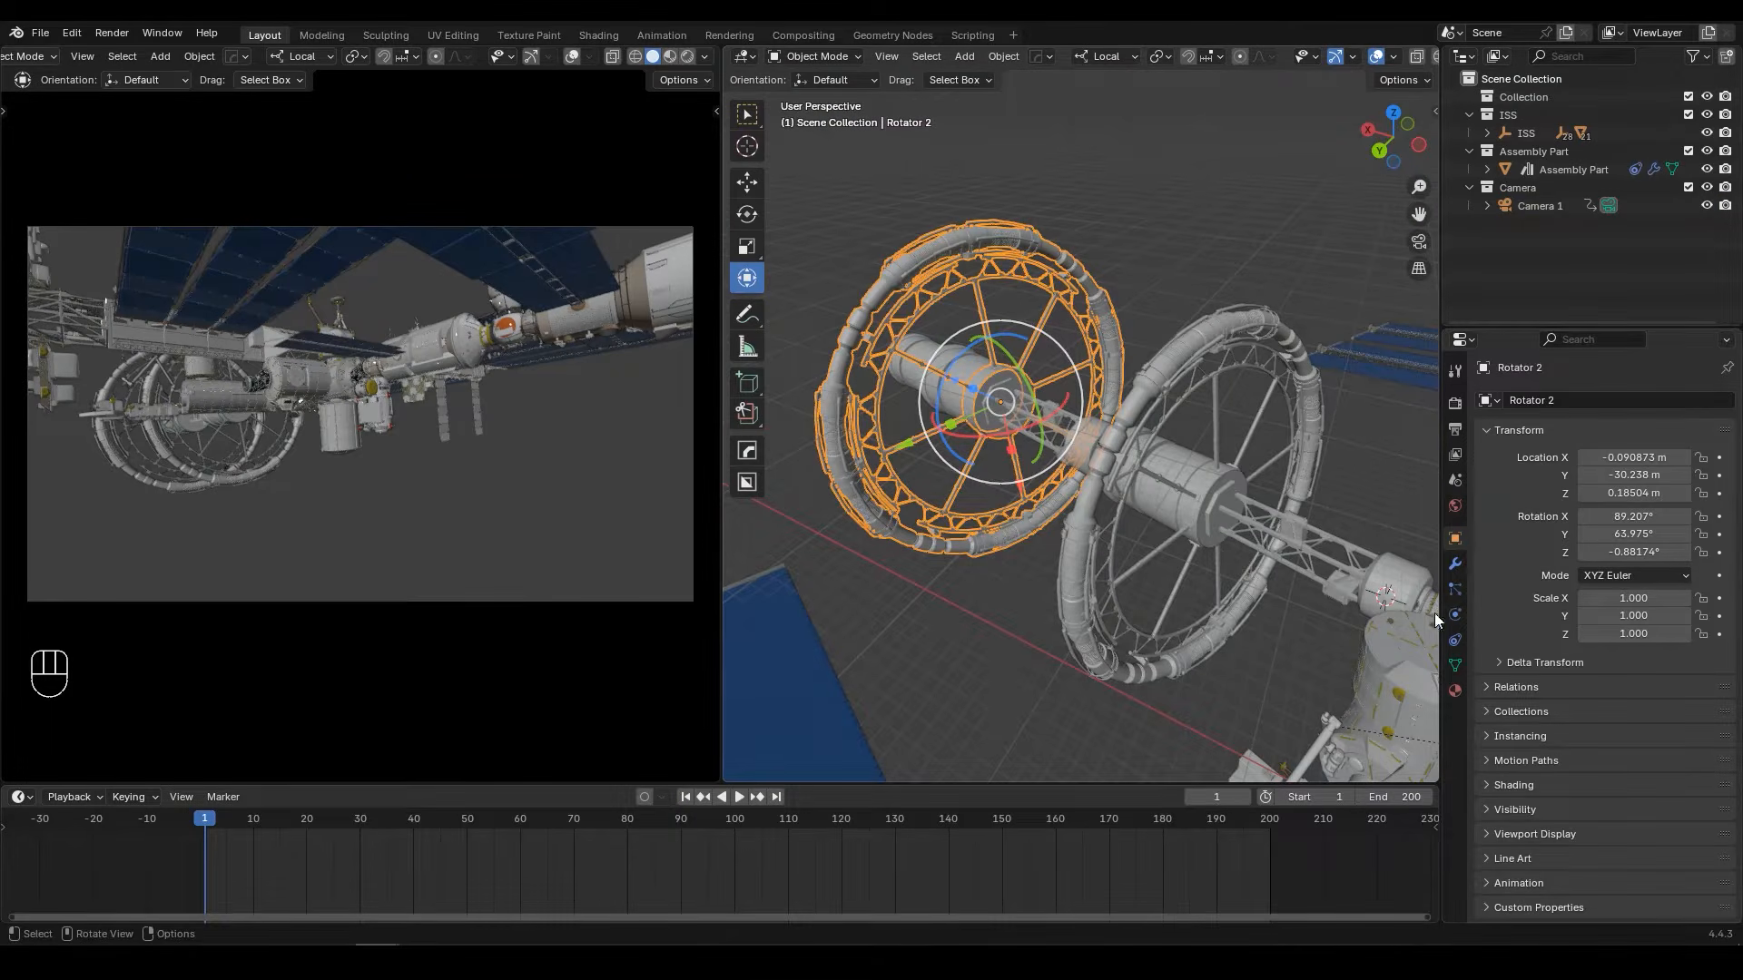
click(1454, 639)
click(1622, 399)
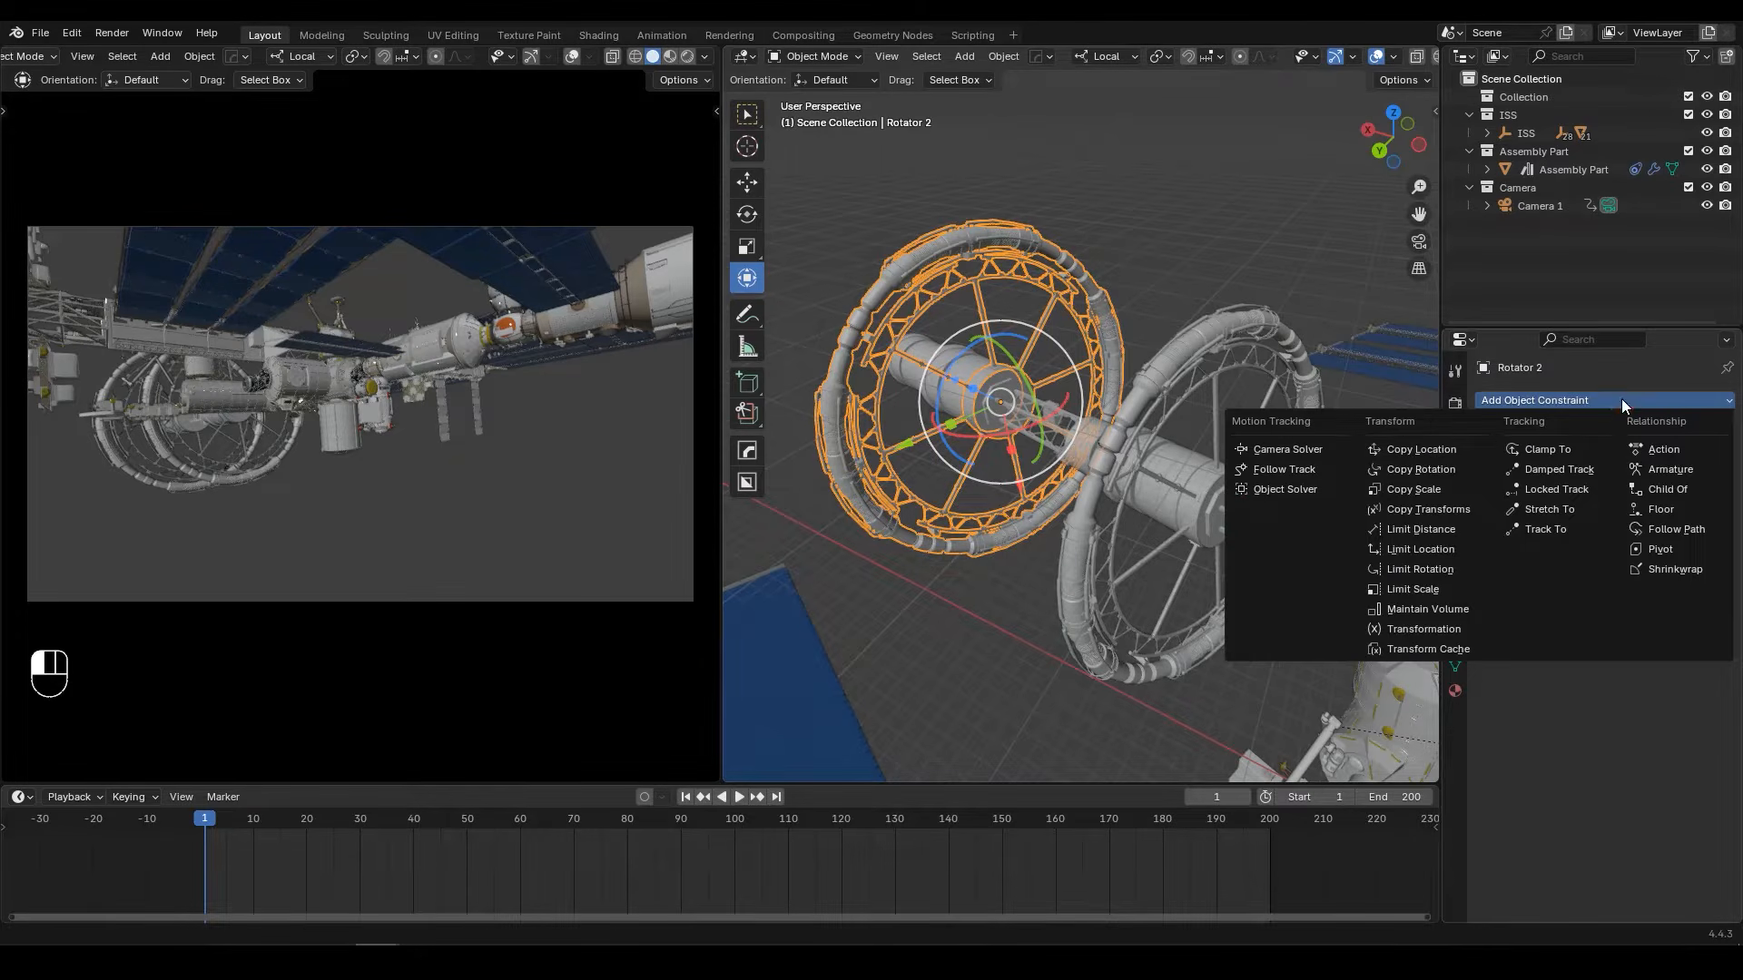
click(1425, 465)
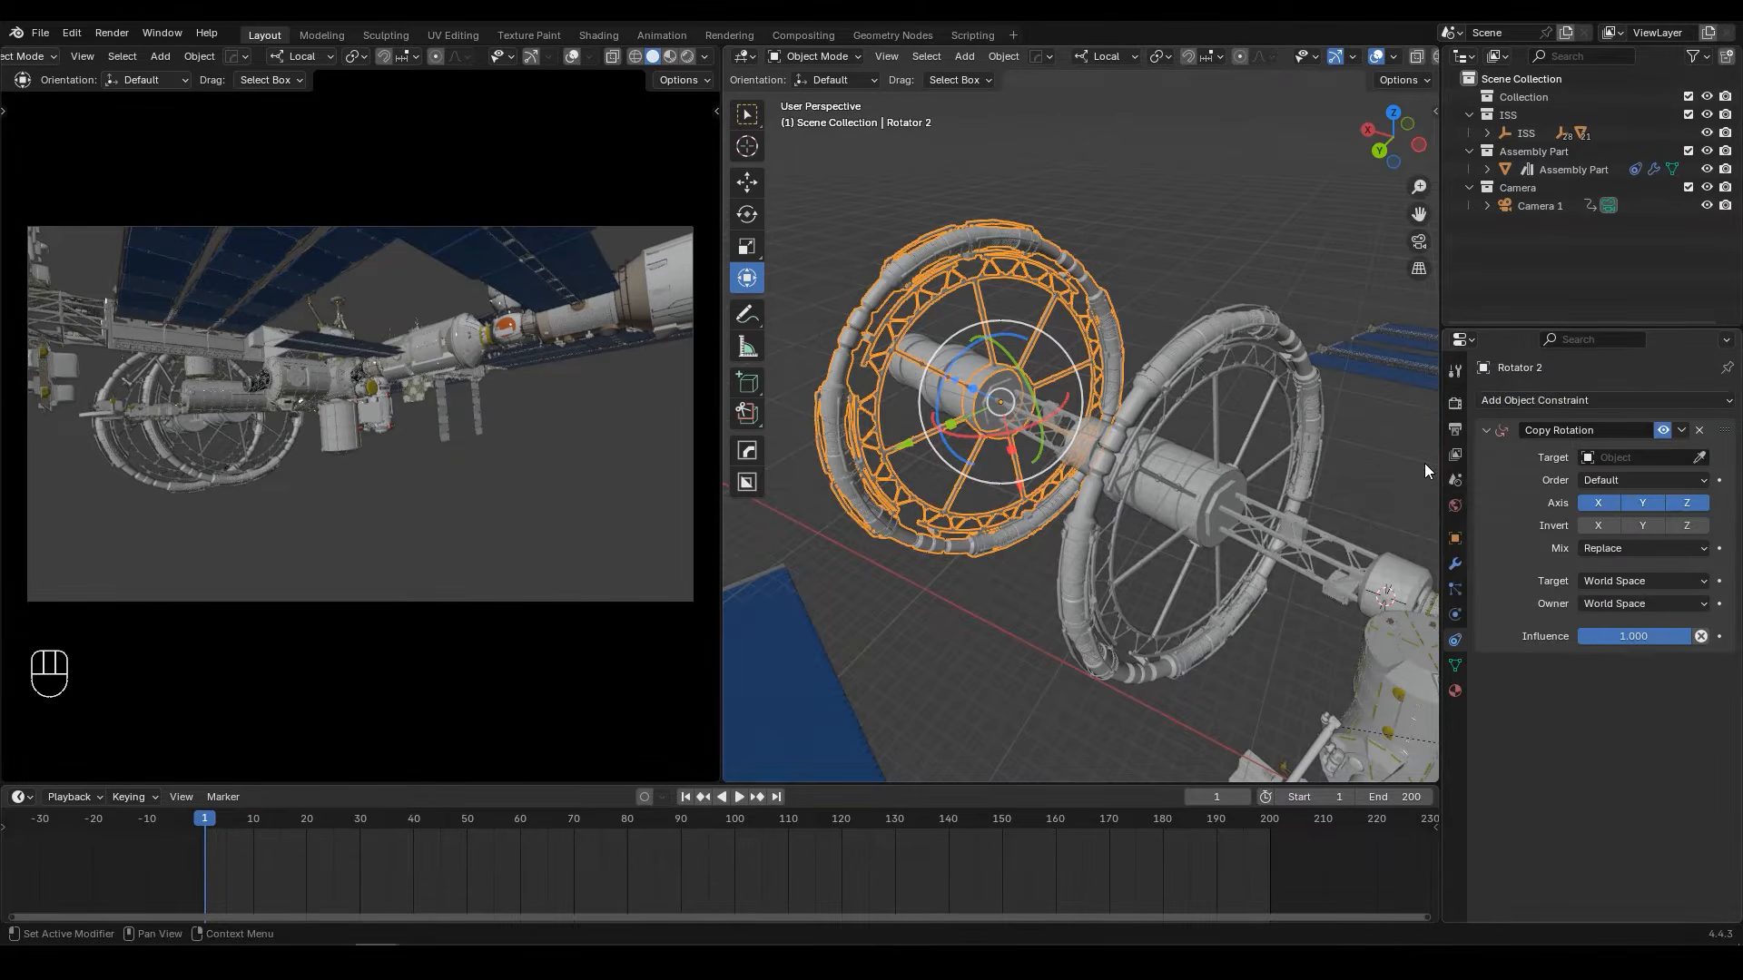
click(1700, 457)
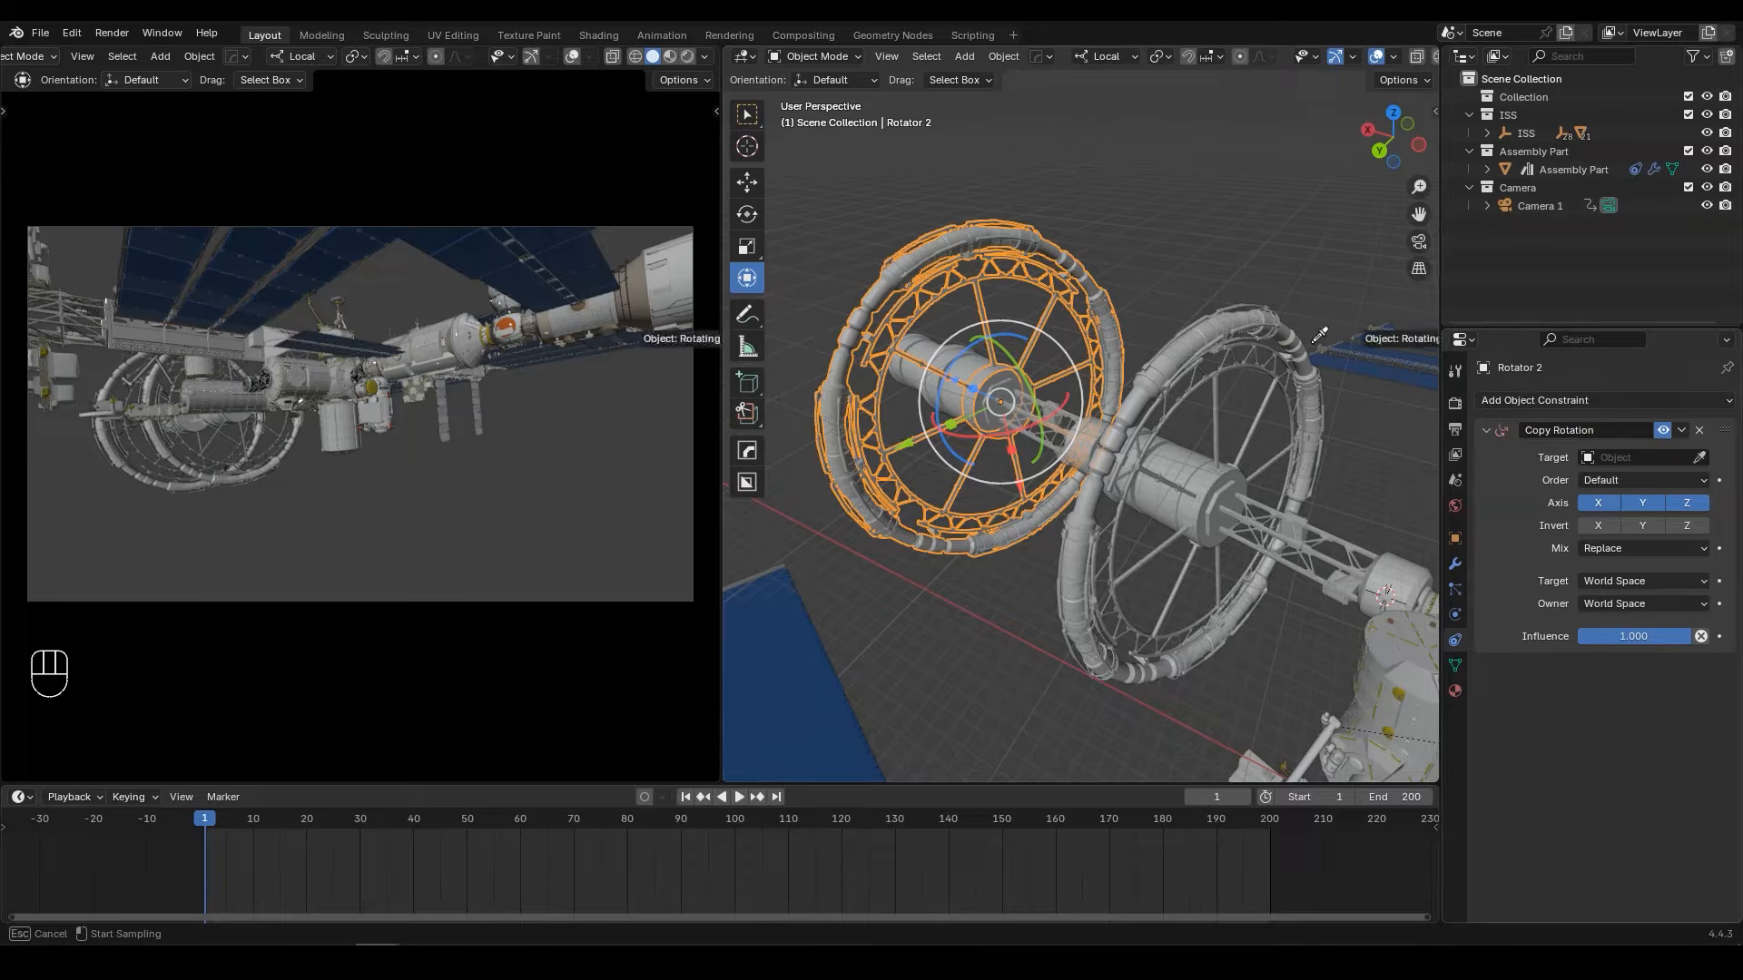
click(1236, 316)
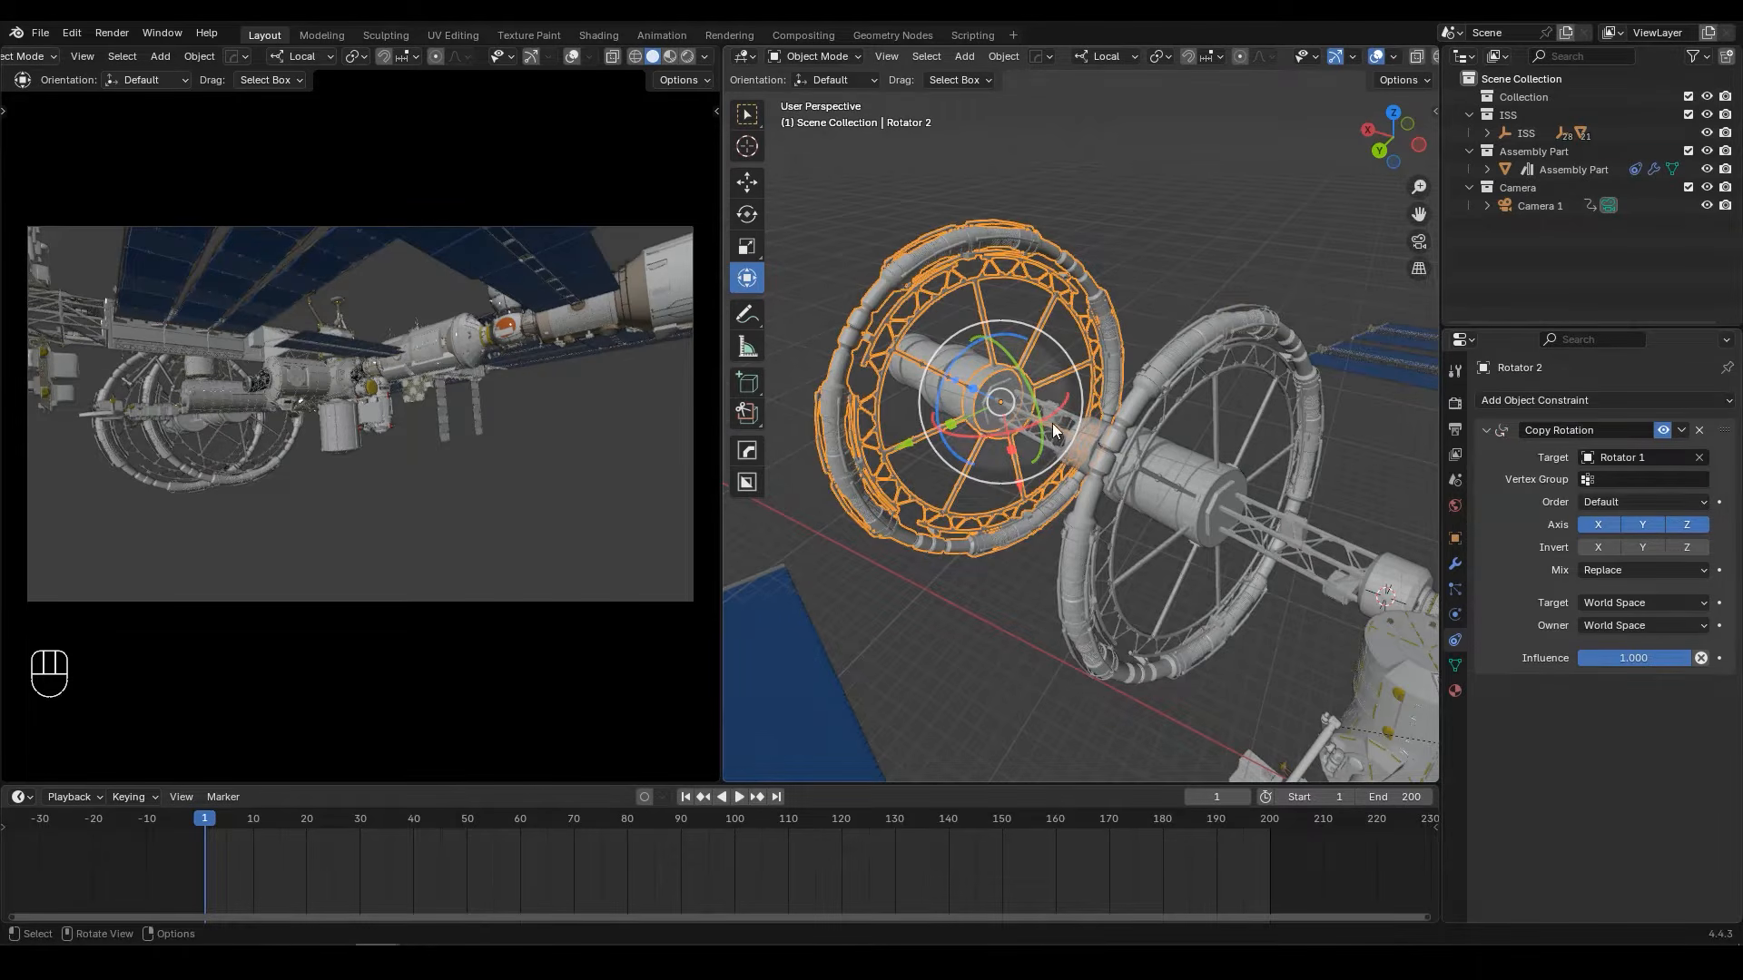
Step: Play the animation and examine from several angles how the two rotator wheels turn
key(space)
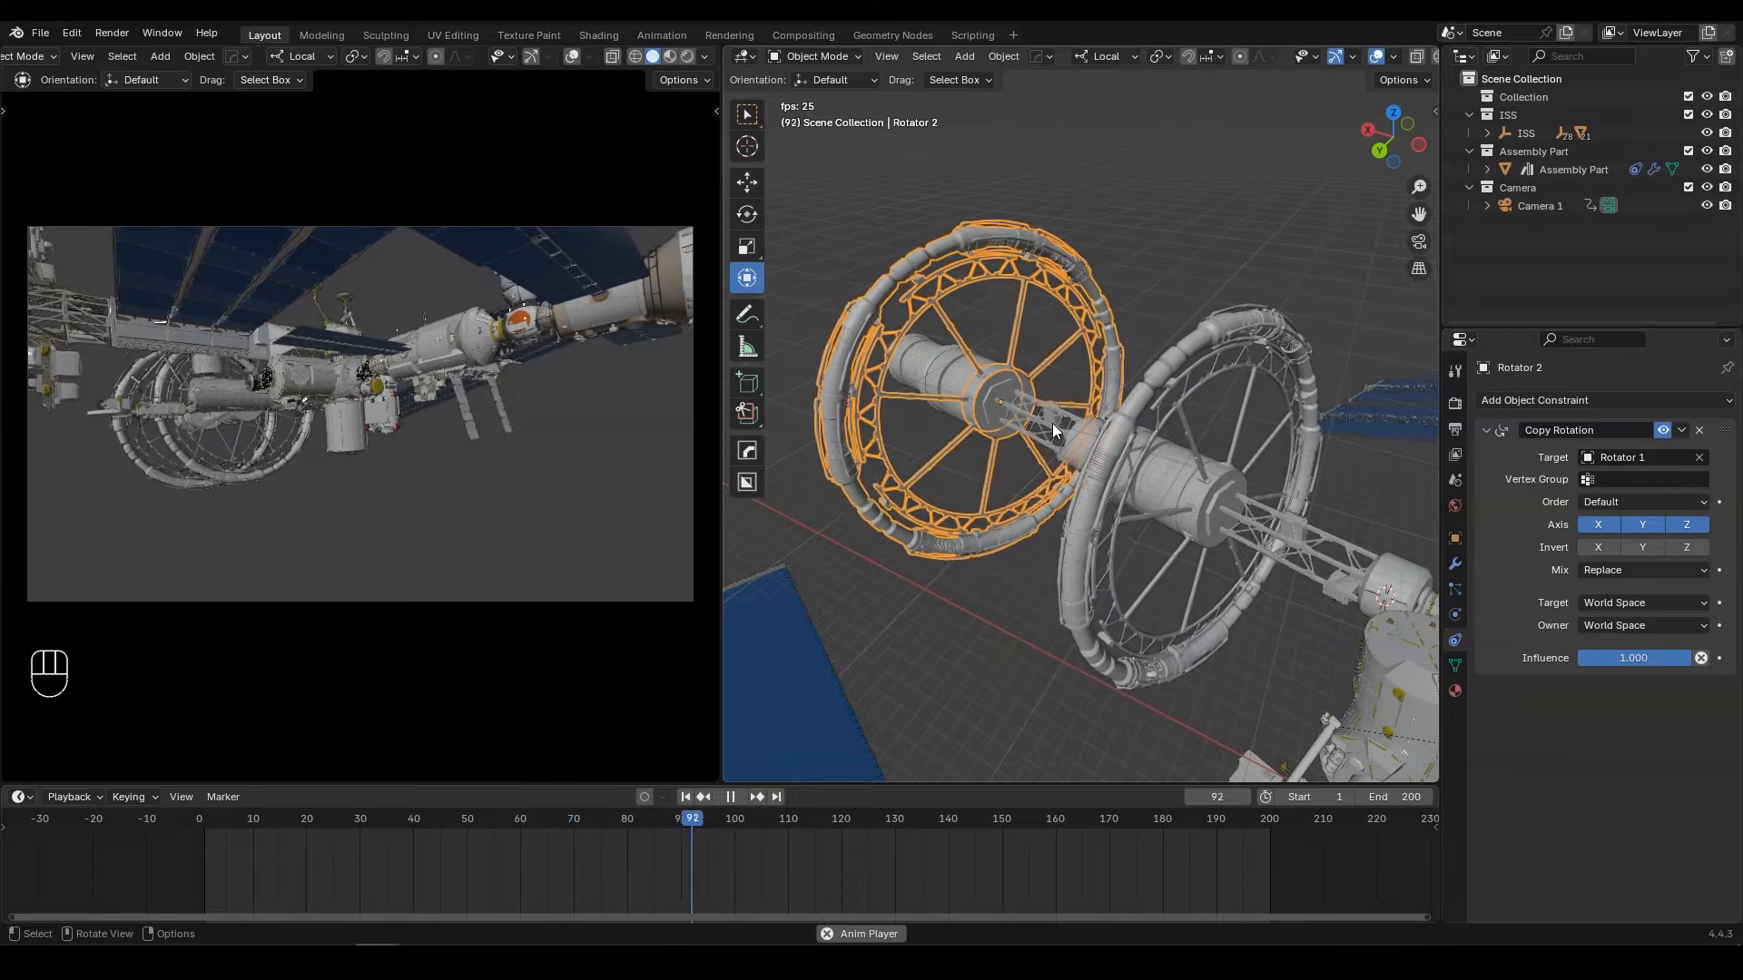
key(space)
click(1174, 383)
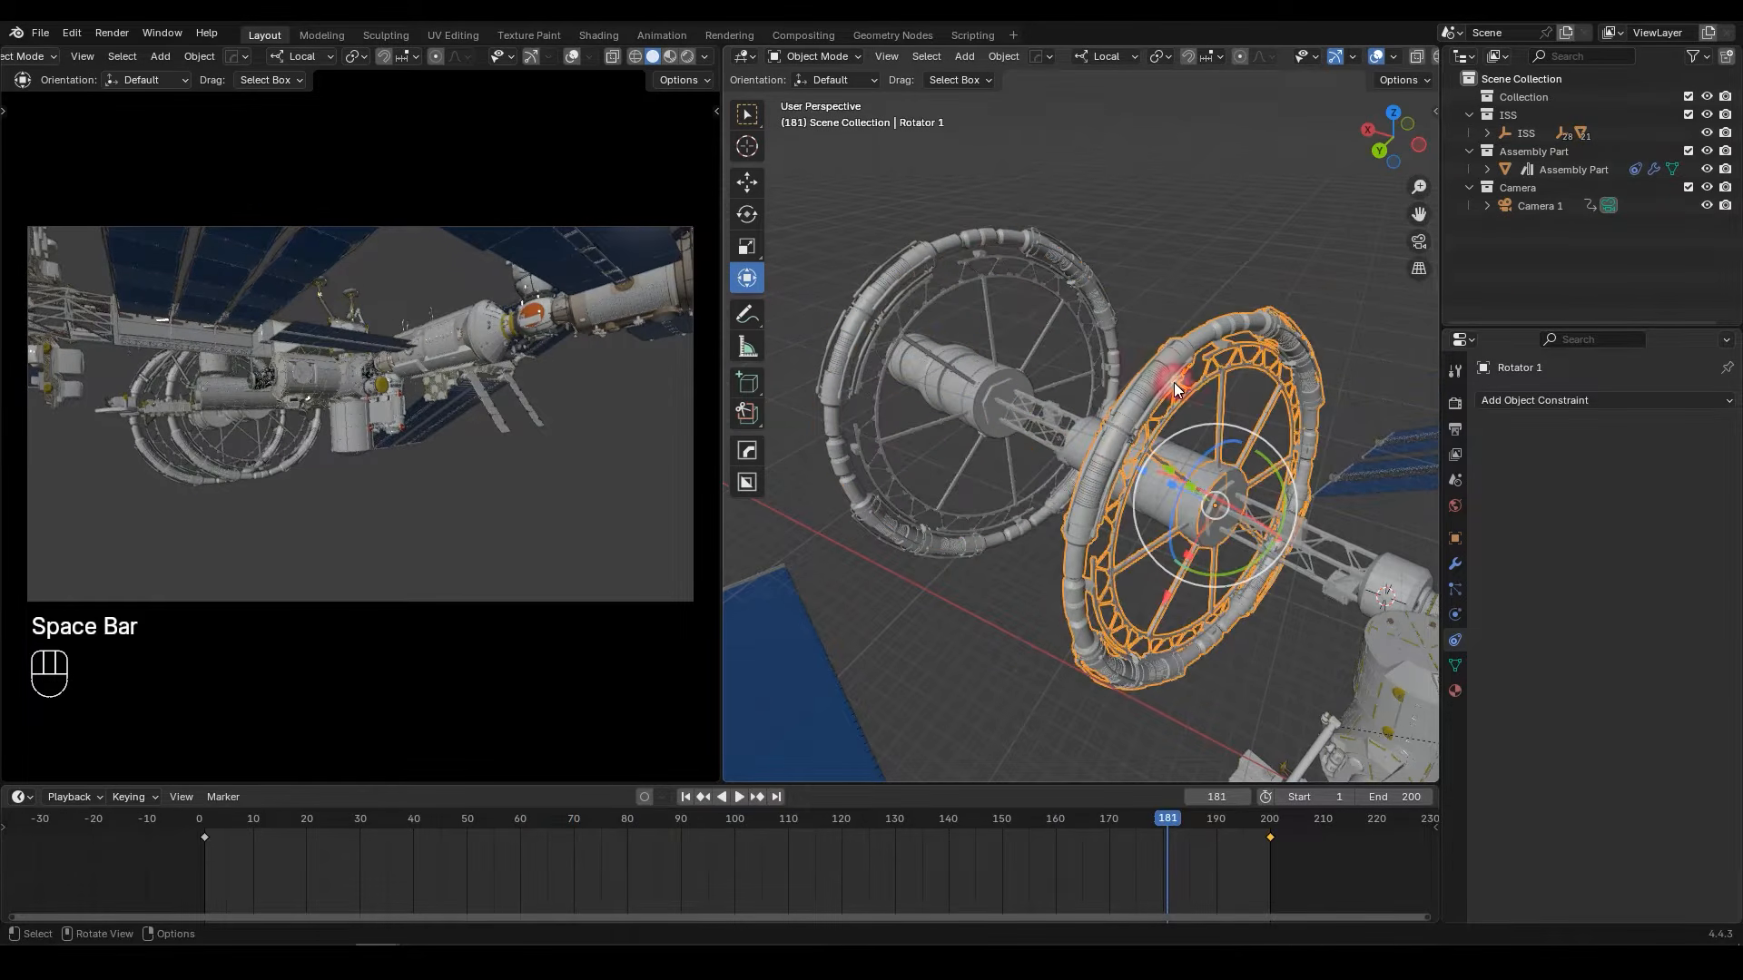
middle_drag(1173, 383, 1173, 428)
drag(1173, 428, 1142, 570)
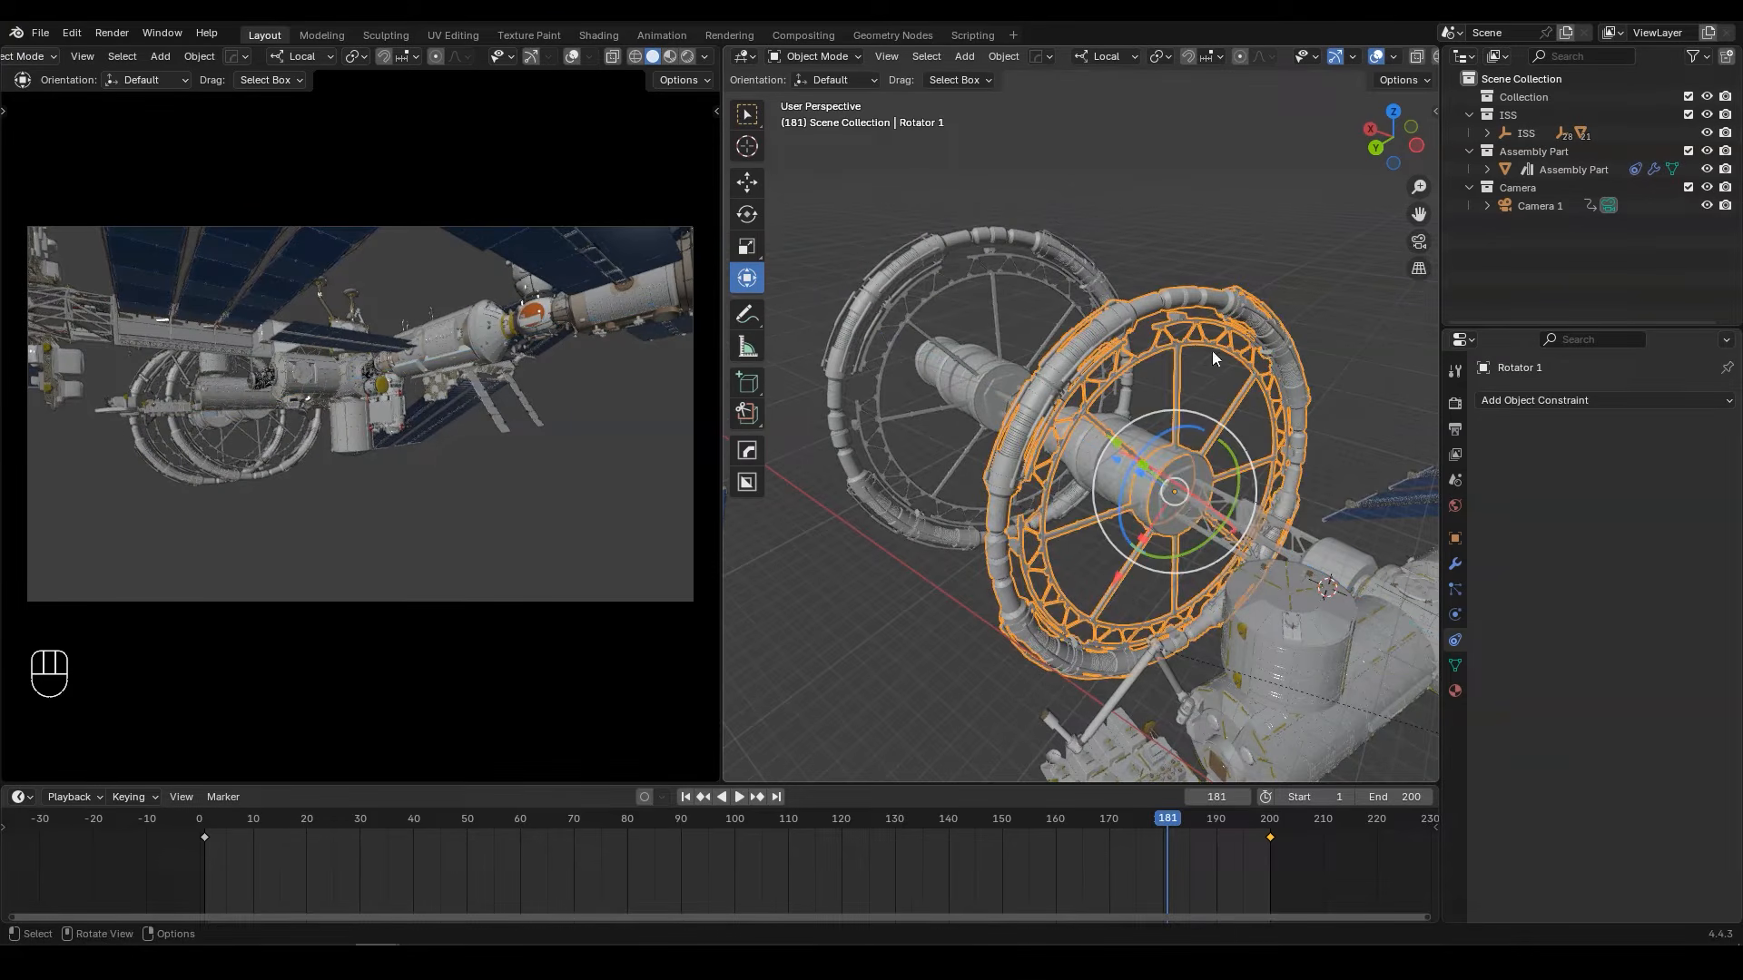
middle_drag(1201, 324, 973, 292)
key(space)
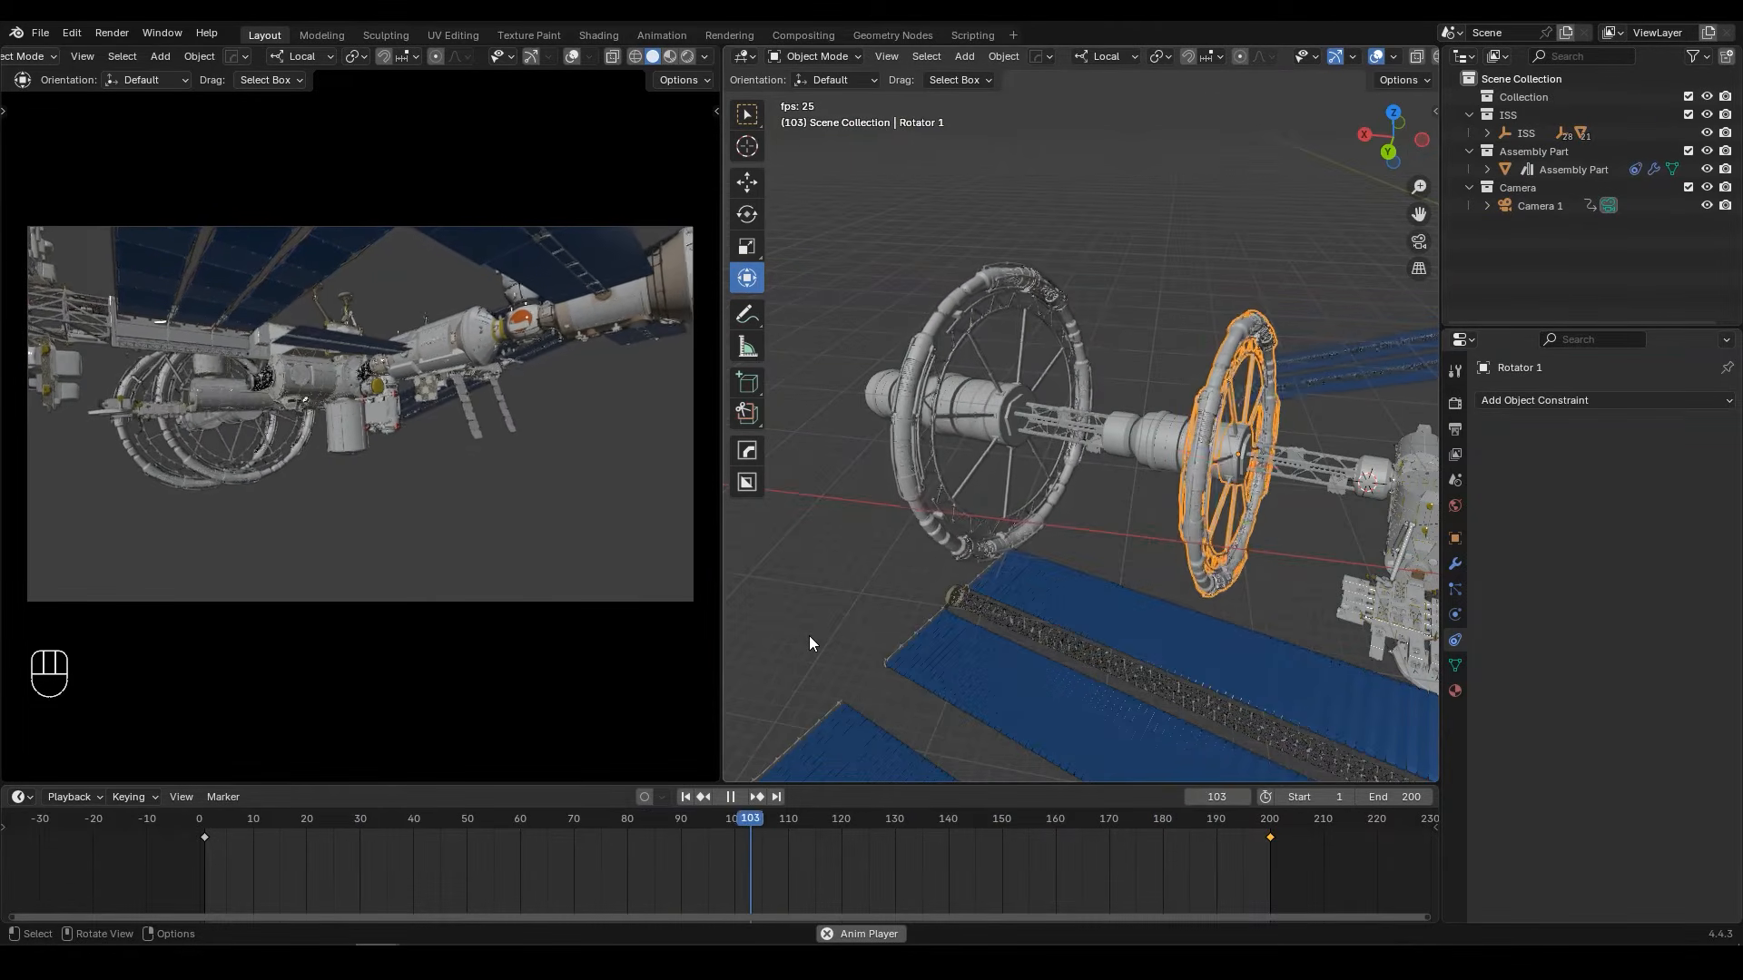
Step: Stop the playback and show the World shader nodes in place of the second 3D view
key(space)
click(745, 56)
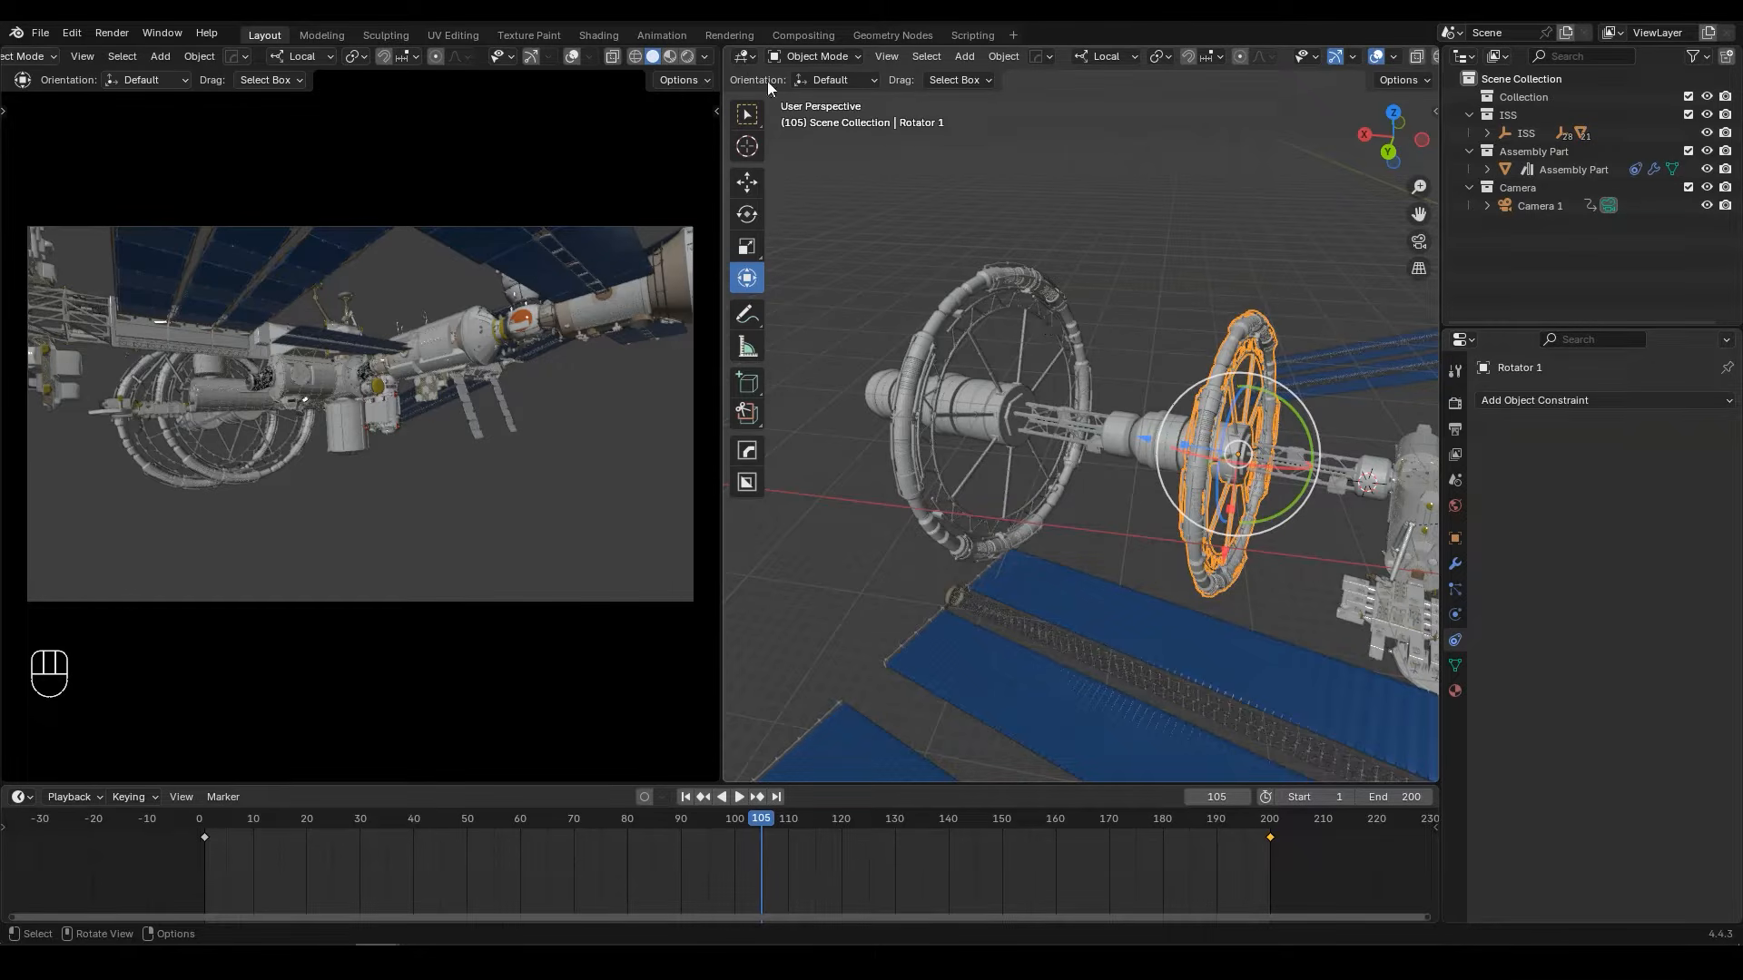
click(744, 57)
click(788, 190)
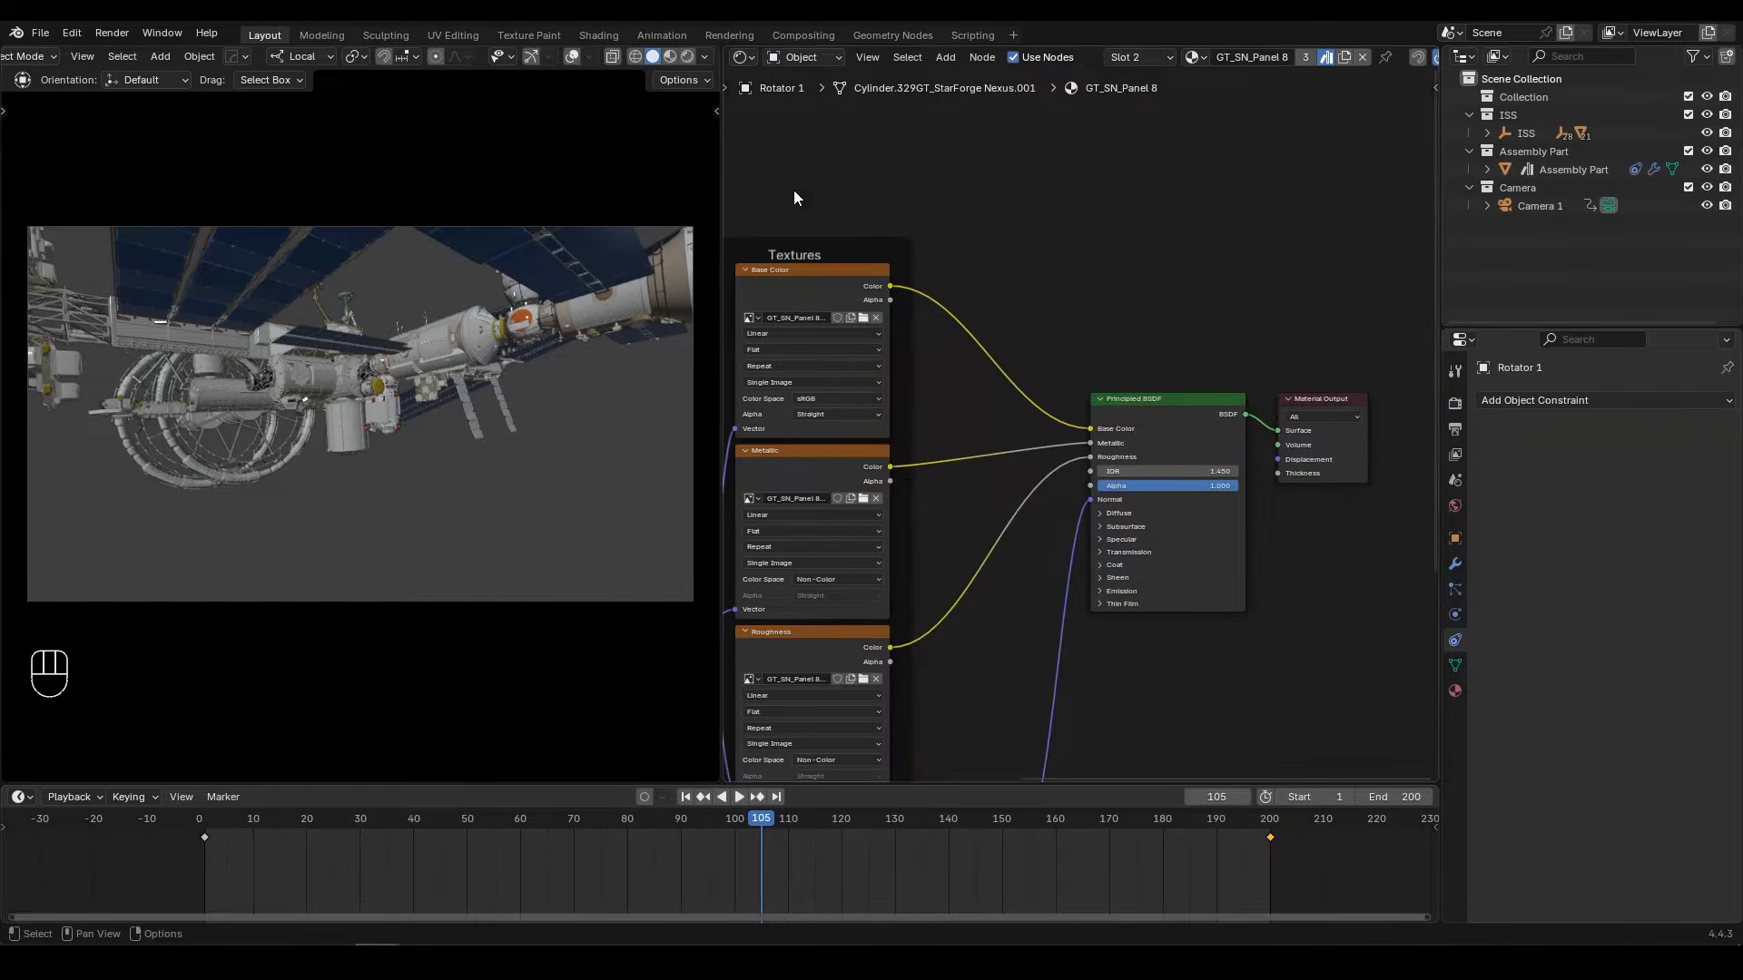
click(810, 62)
click(829, 133)
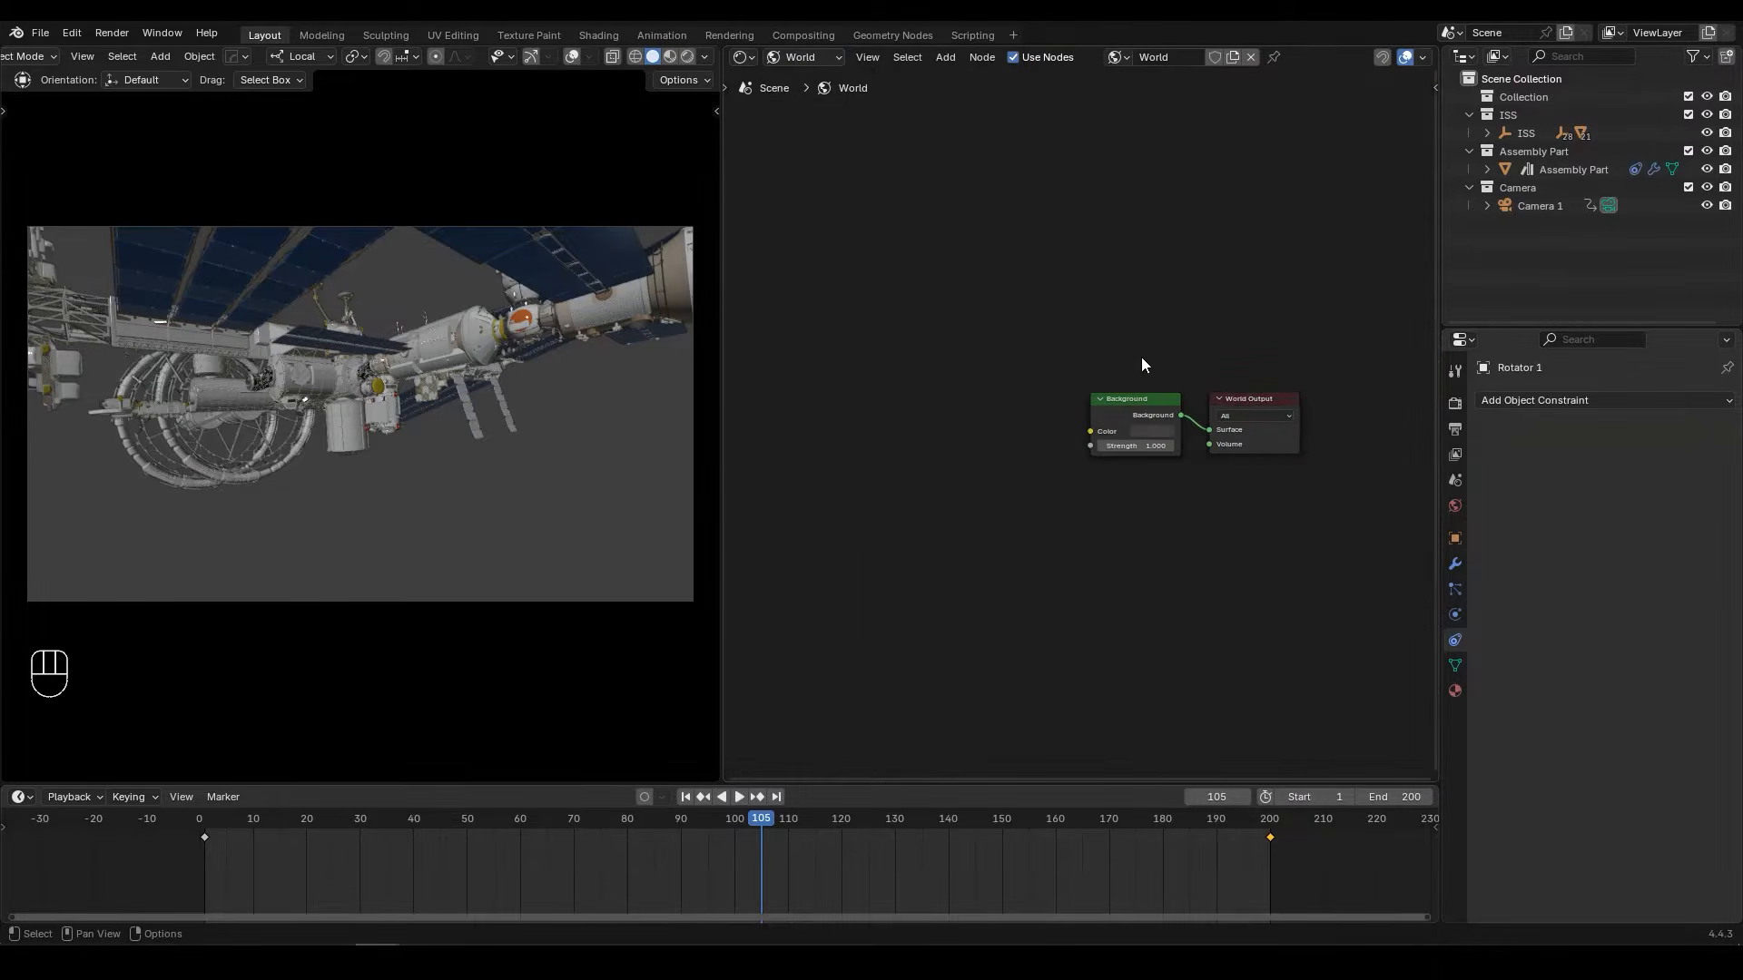
Step: Add an Environment Texture node and connect its Color output to the Background node's Color input
scroll(1142, 364, up, 3)
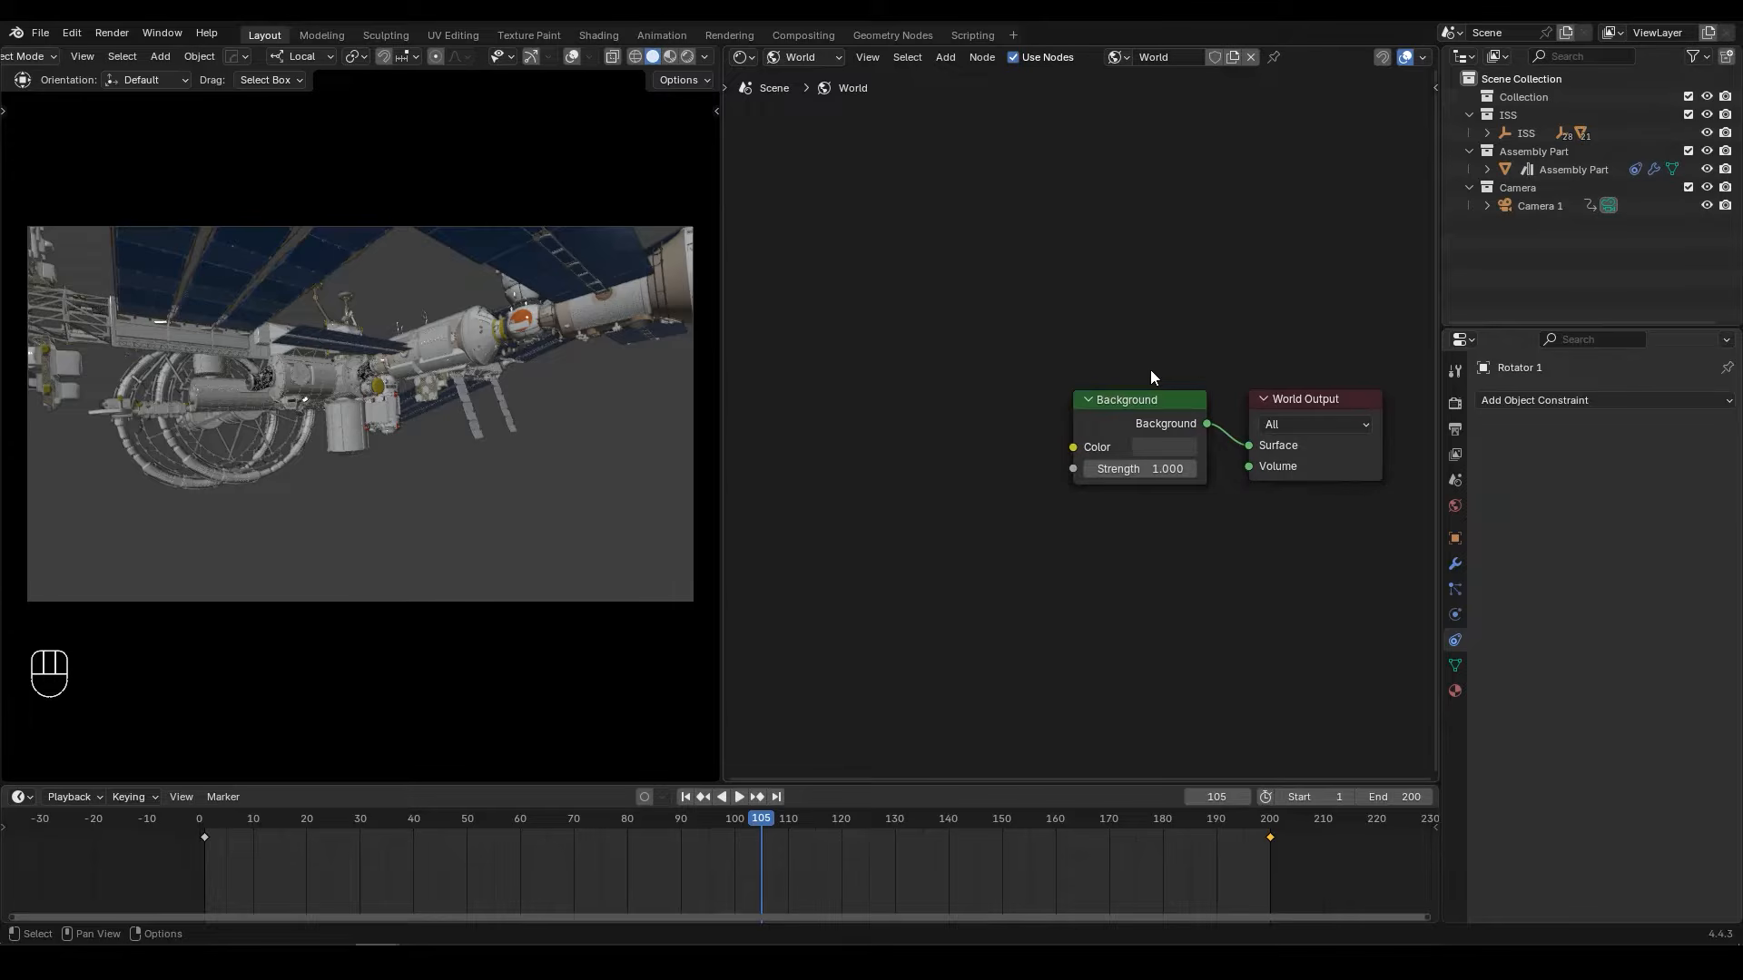
key(shift+a)
text(envi)
key(Return)
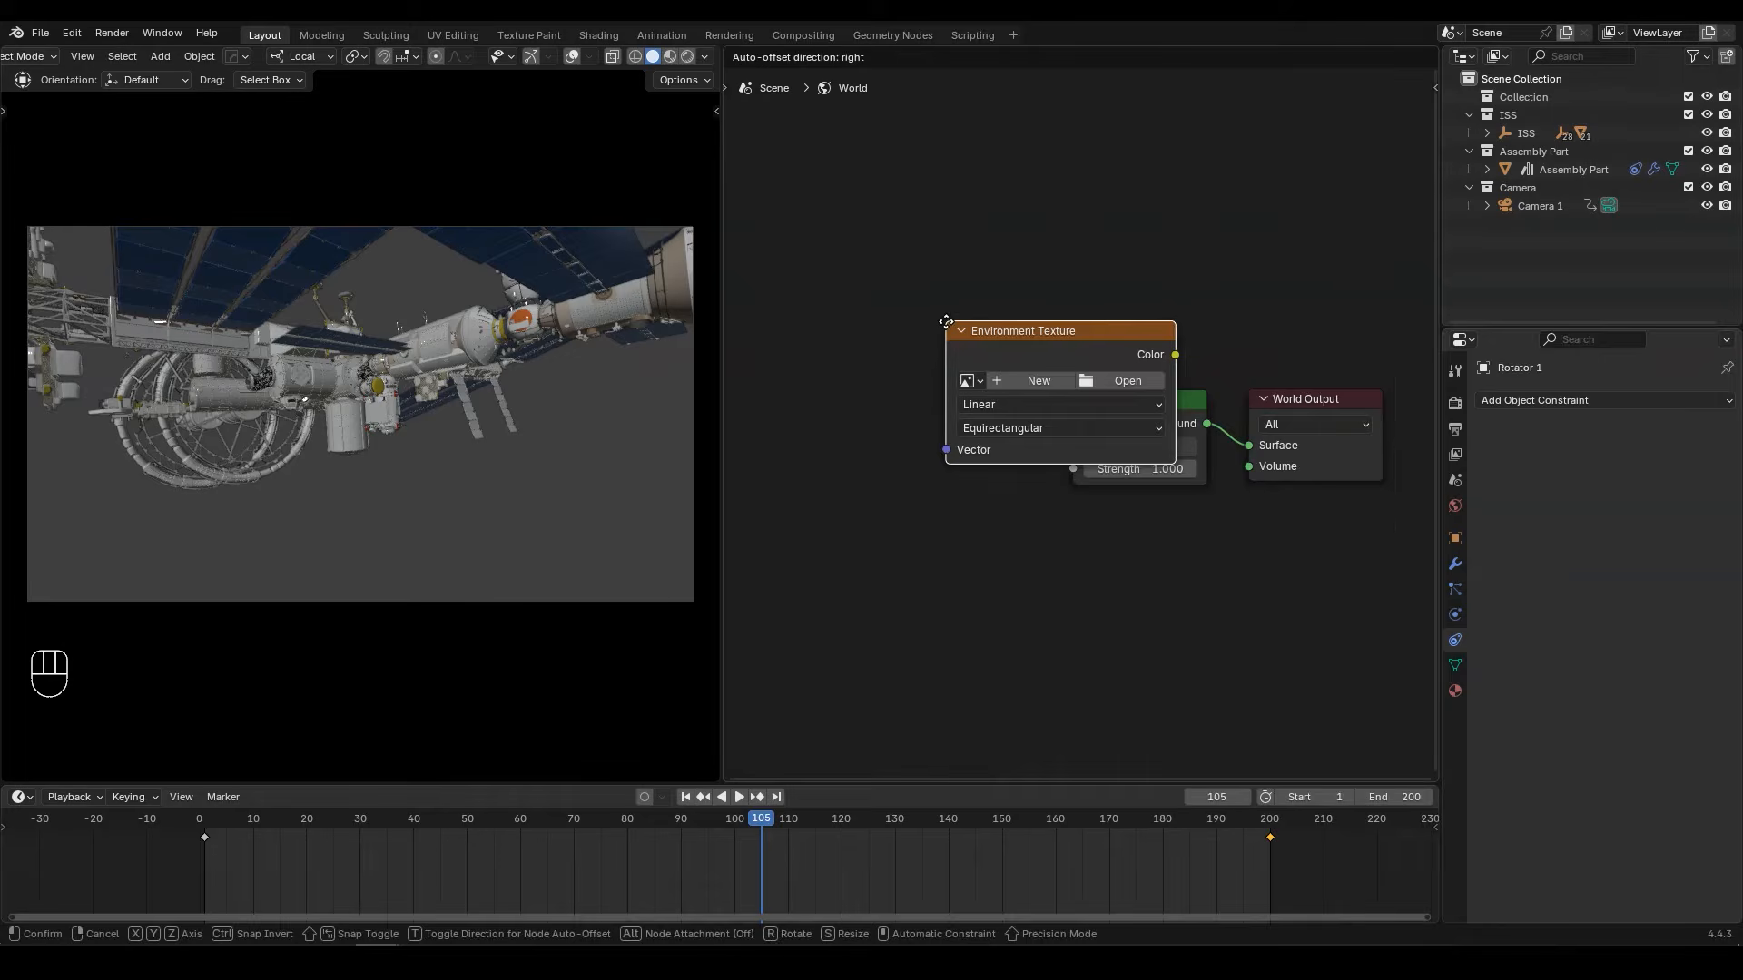
click(742, 360)
mouse_move(979, 394)
mouse_down()
mouse_move(1107, 330)
mouse_move(1222, 449)
mouse_move(1002, 390)
mouse_up()
Step: Load the RenderCrate space image ending in "here_3_prev_lg.jpg" from the RenderCrate folder into the Environment Texture node
click(1000, 428)
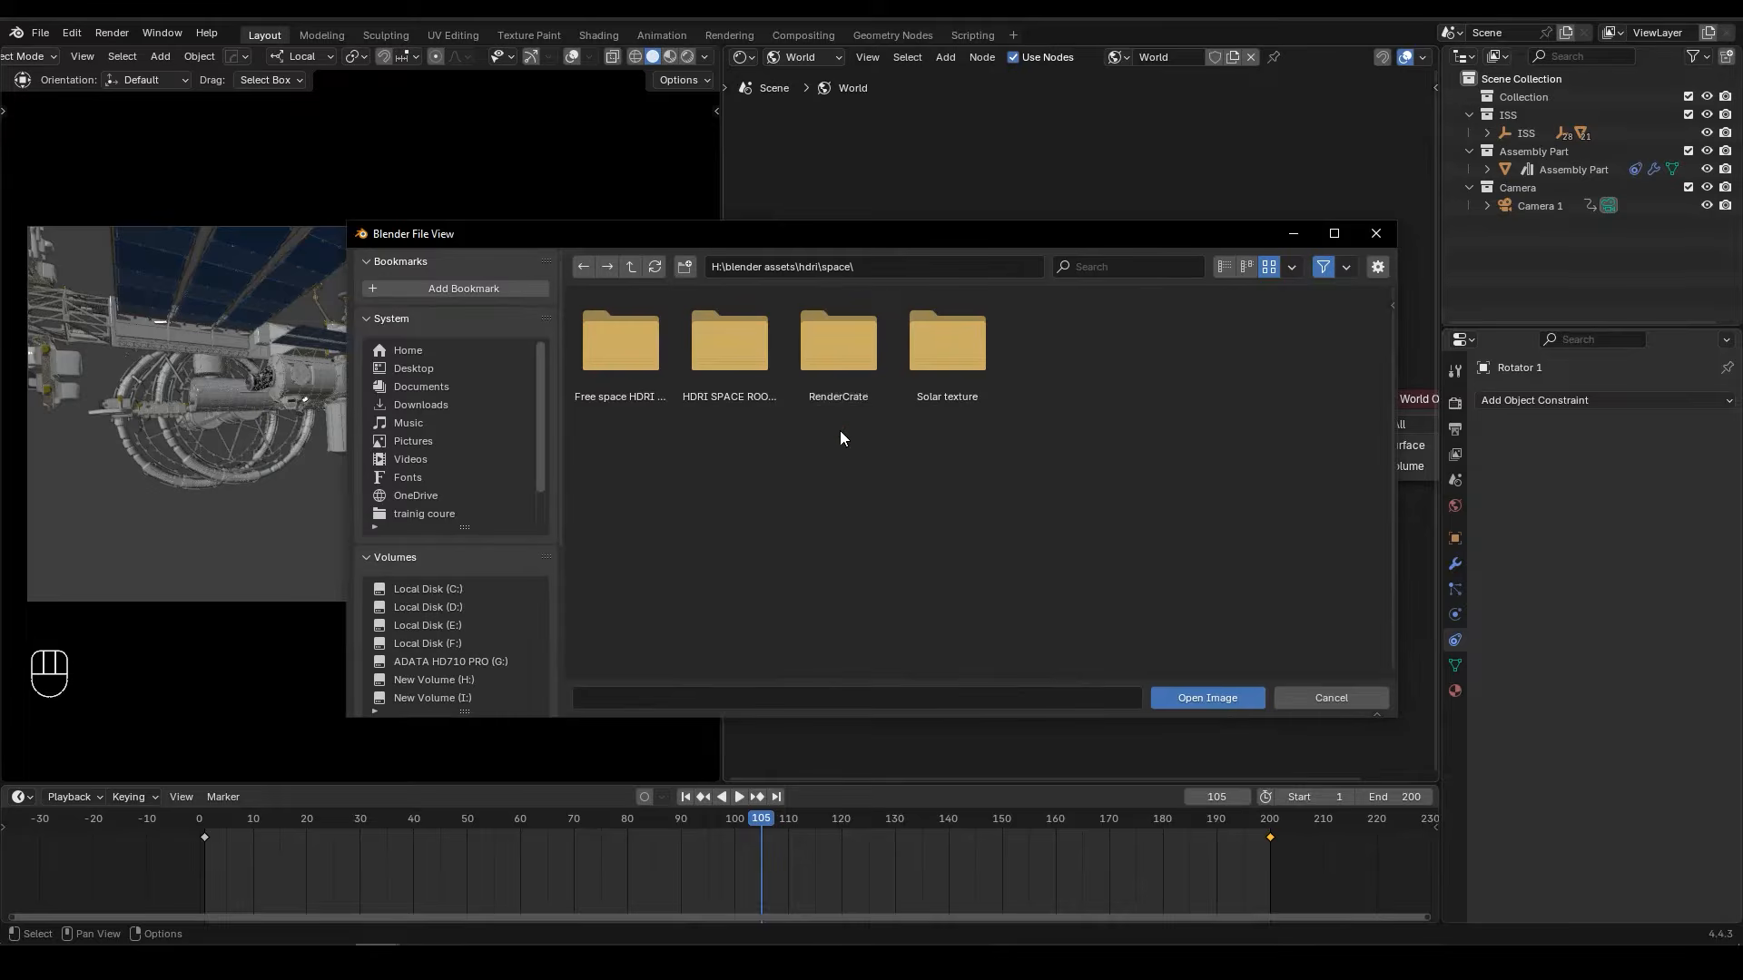
double_click(839, 374)
click(763, 374)
click(1195, 695)
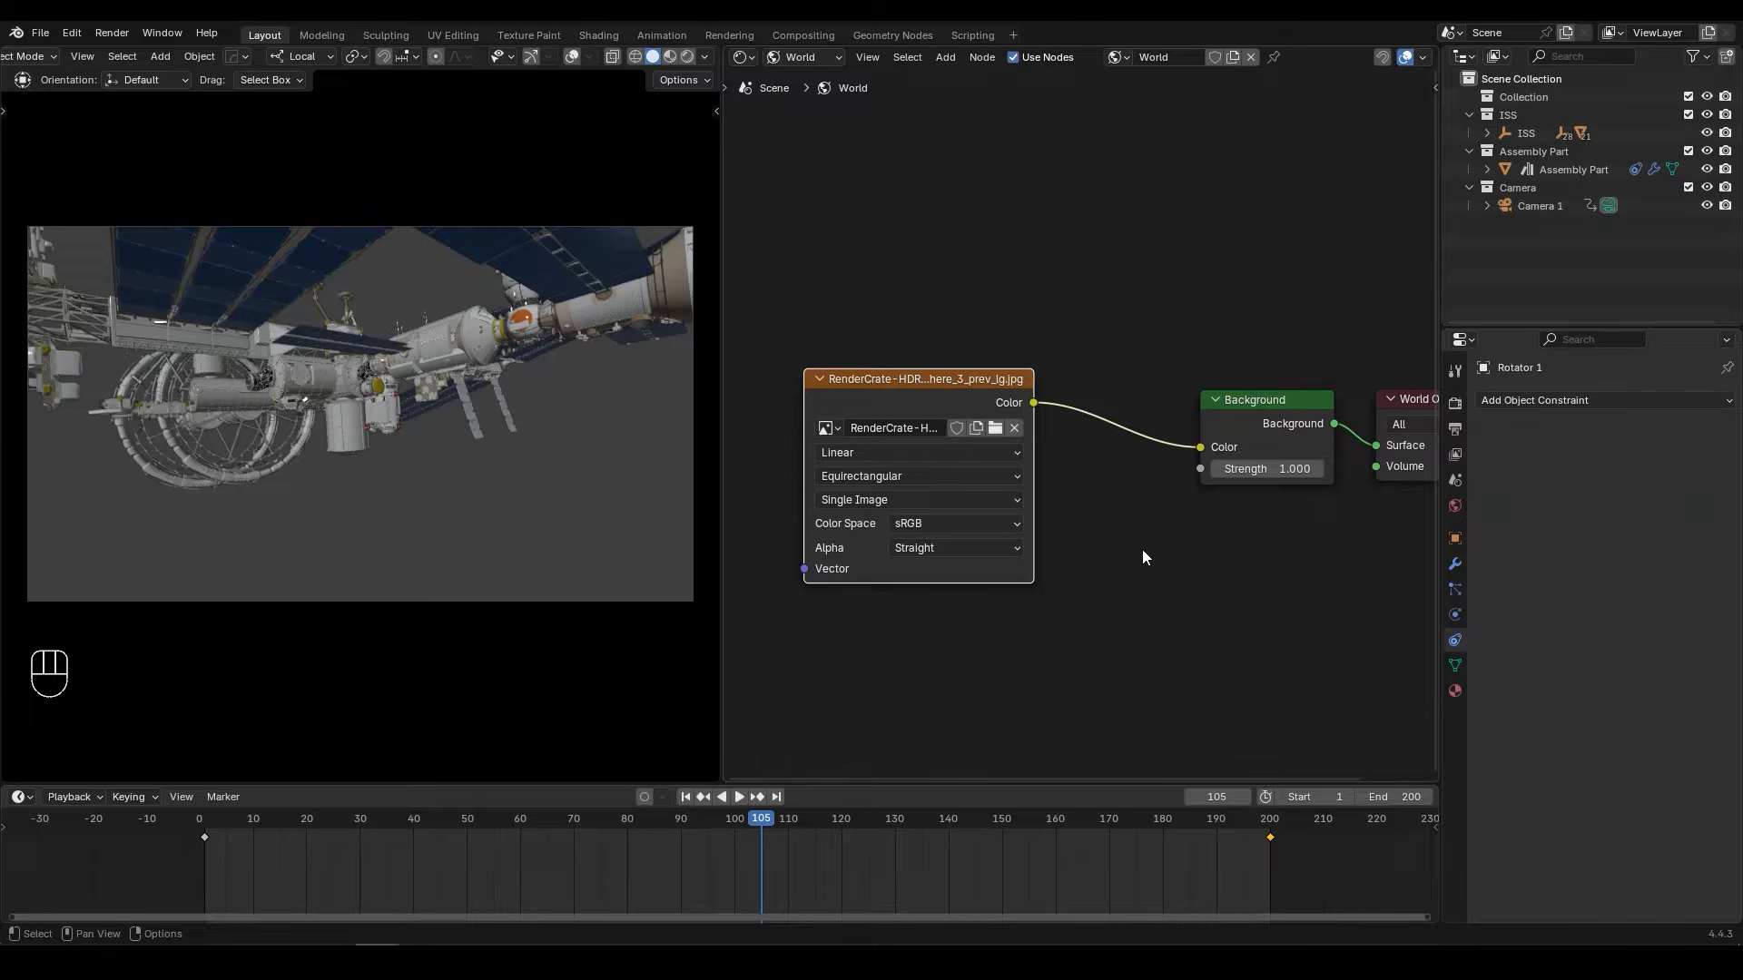
Step: Set the render engine to Cycles with the Experimental feature set and GPU Compute, and display the camera view in rendered shading
click(1456, 403)
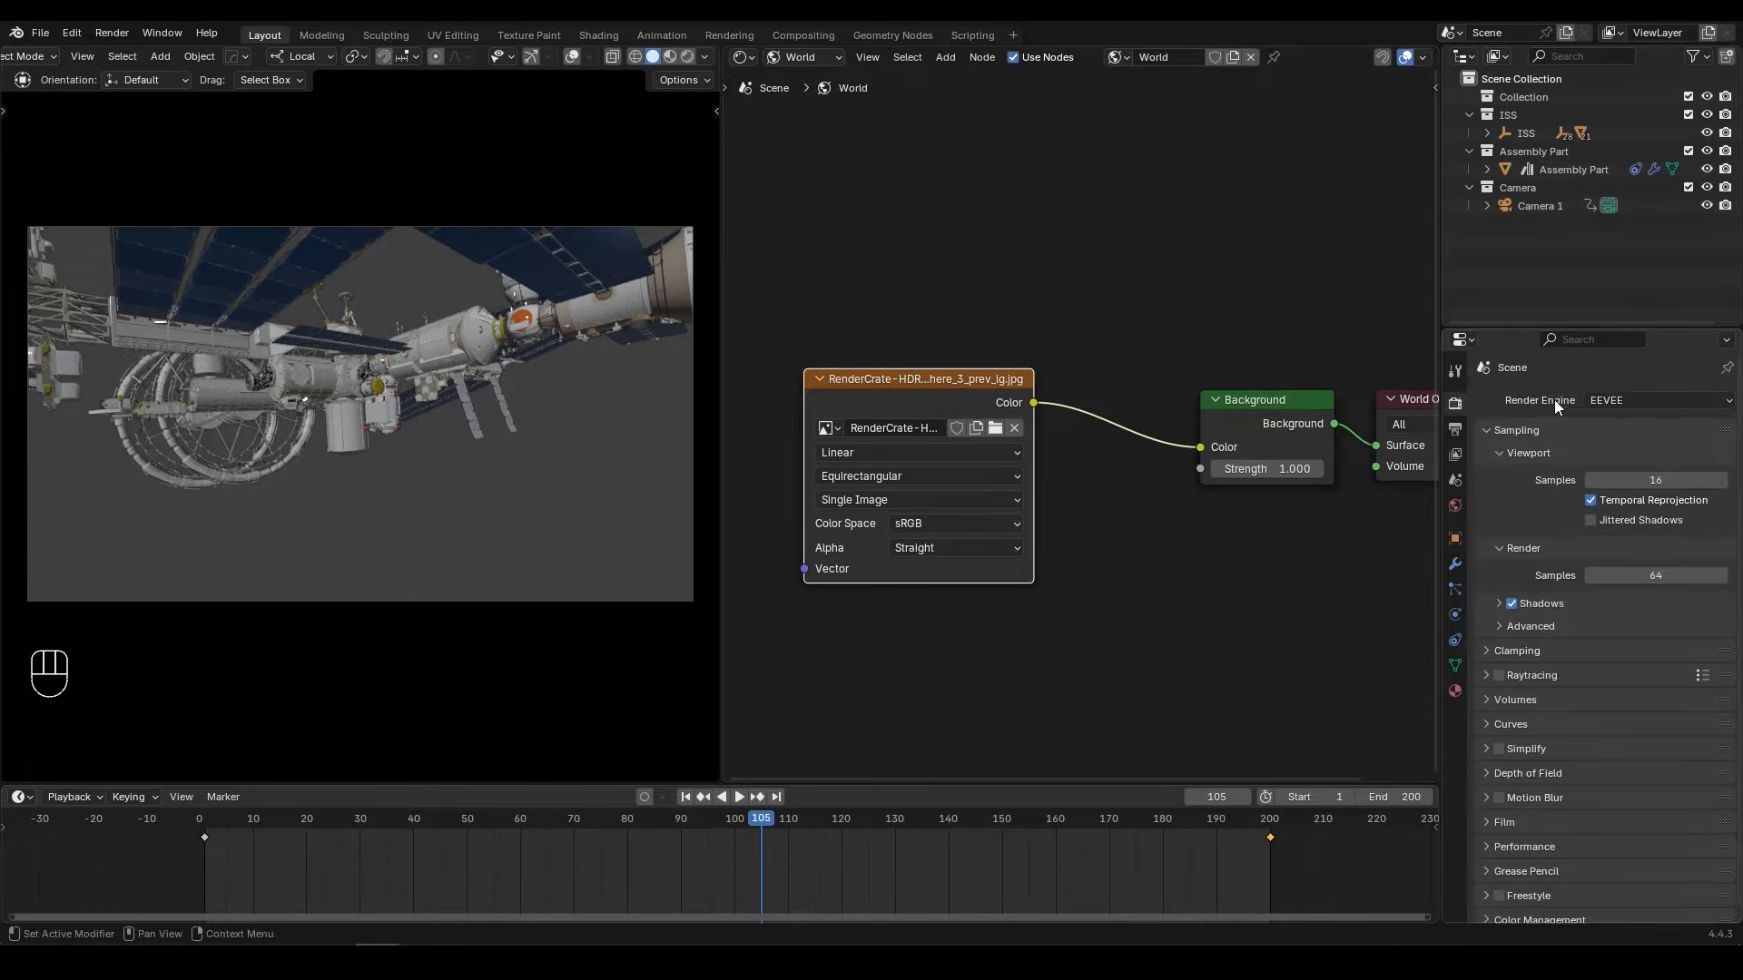
click(1603, 401)
click(1614, 461)
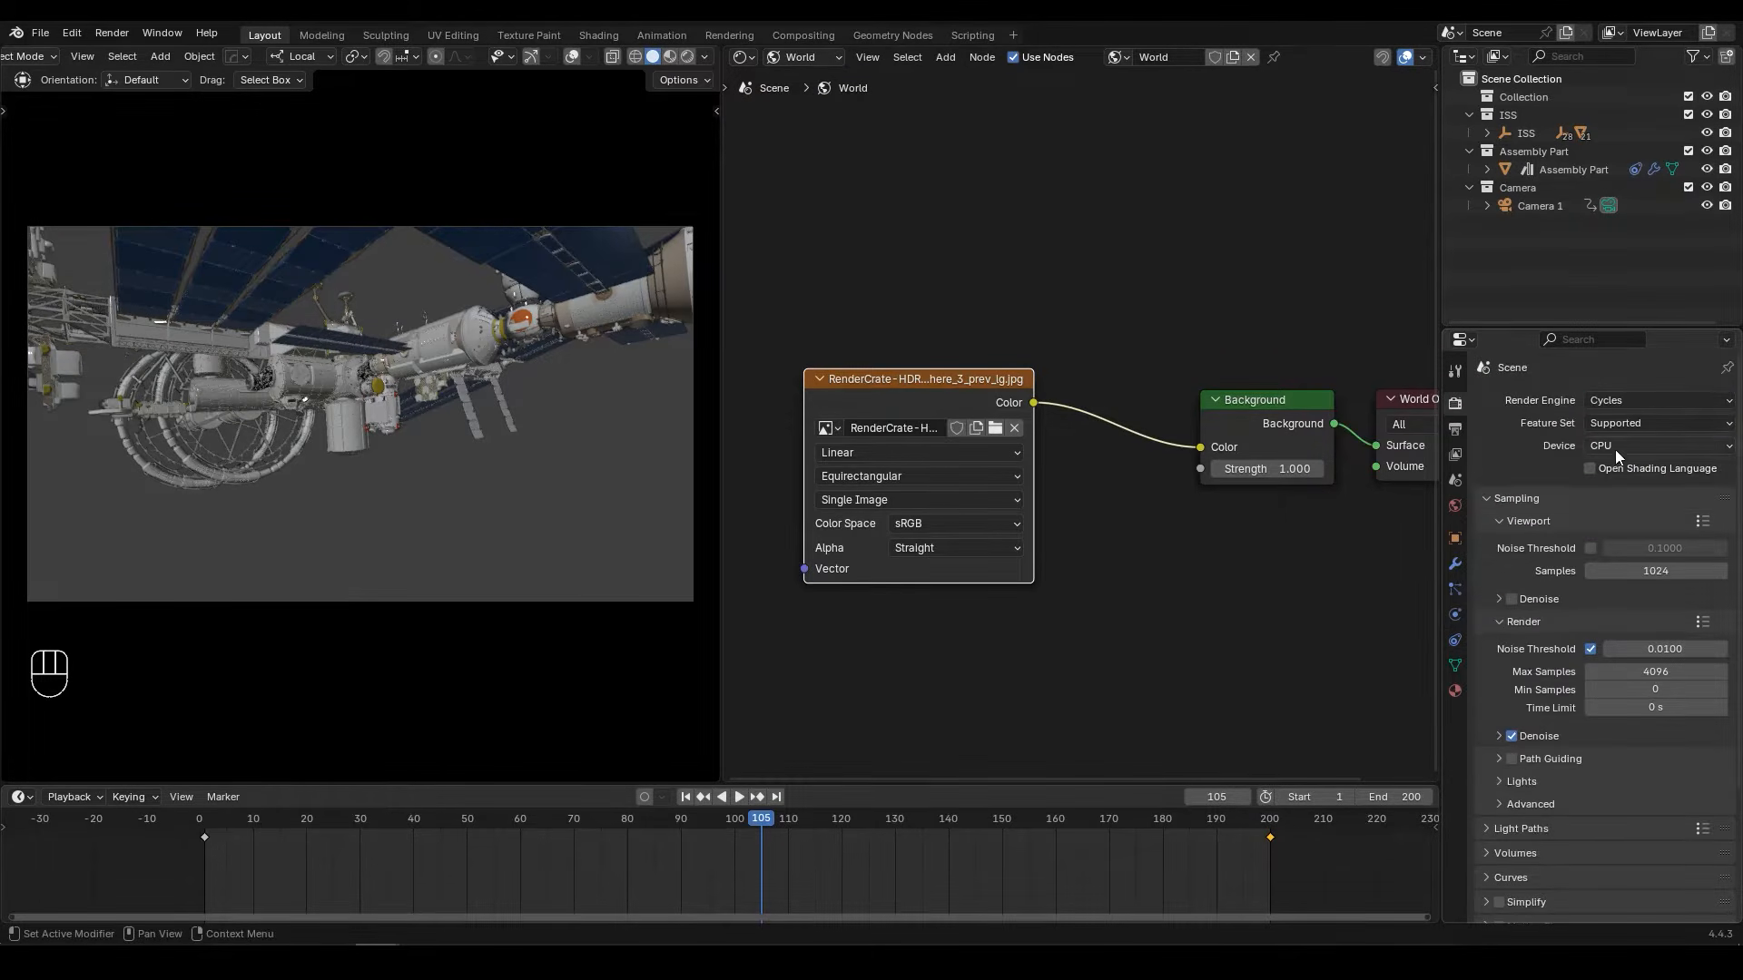
click(1606, 423)
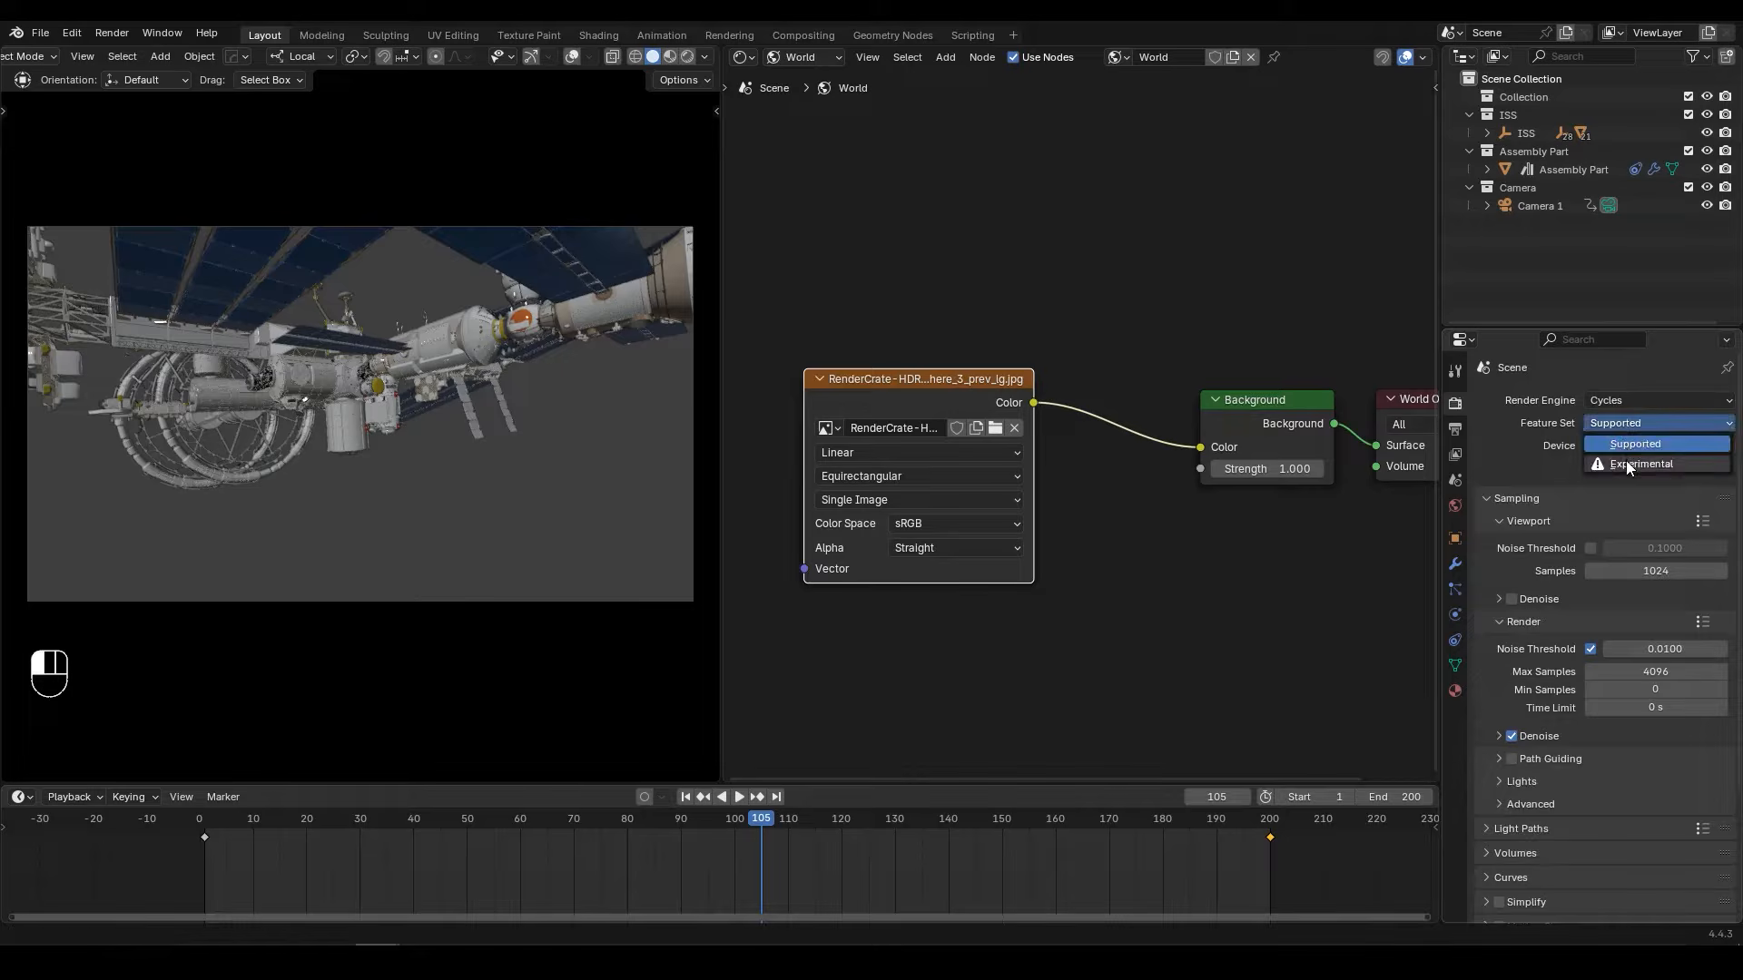
click(1626, 460)
click(1626, 443)
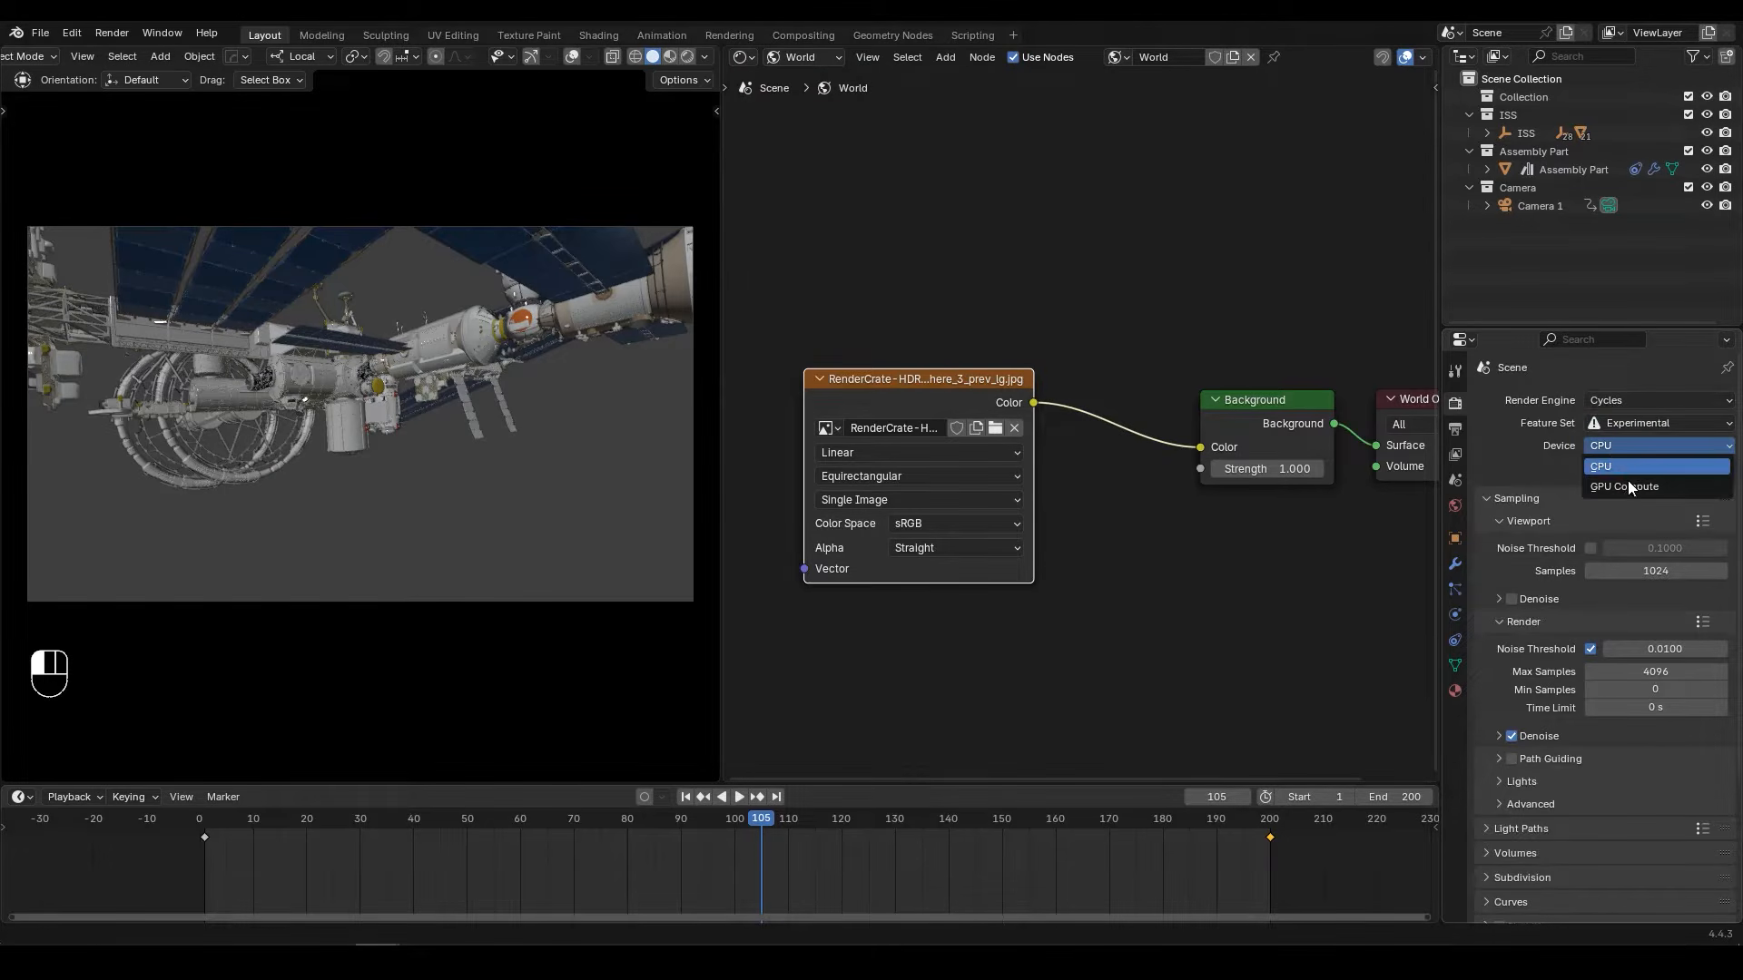
click(1625, 488)
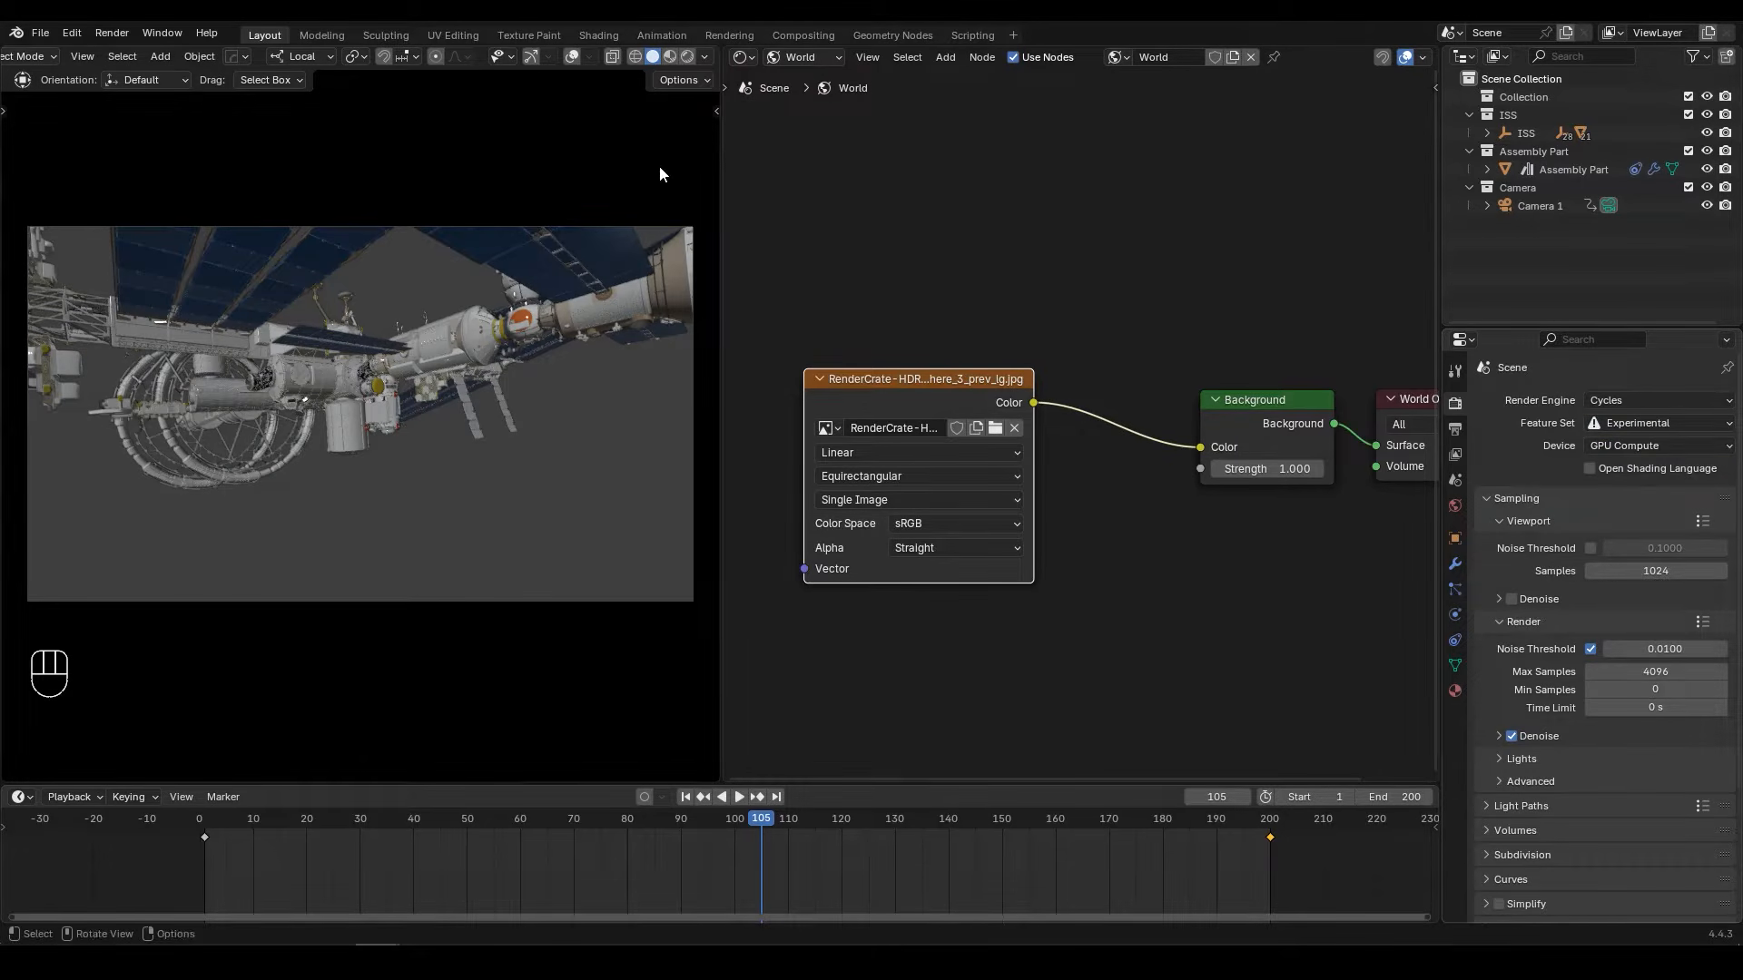
click(688, 56)
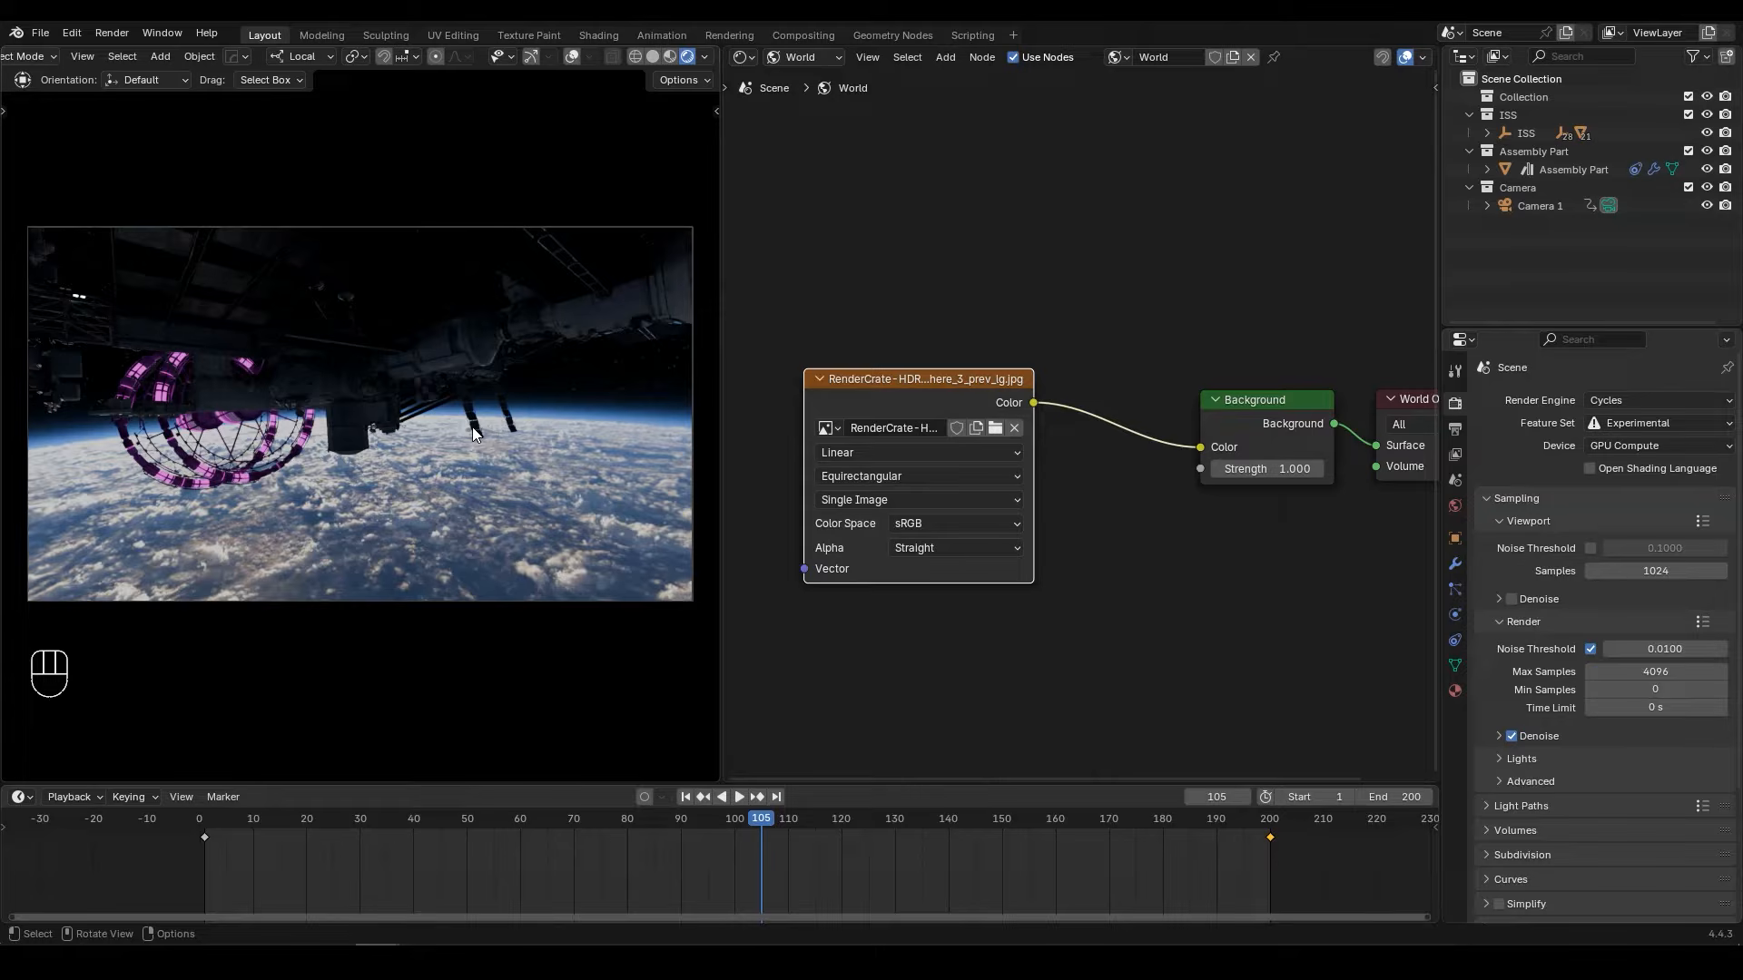
Step: Return the node editor to the 3D view, add a Sun light, and raise it vertically above the space station
click(745, 56)
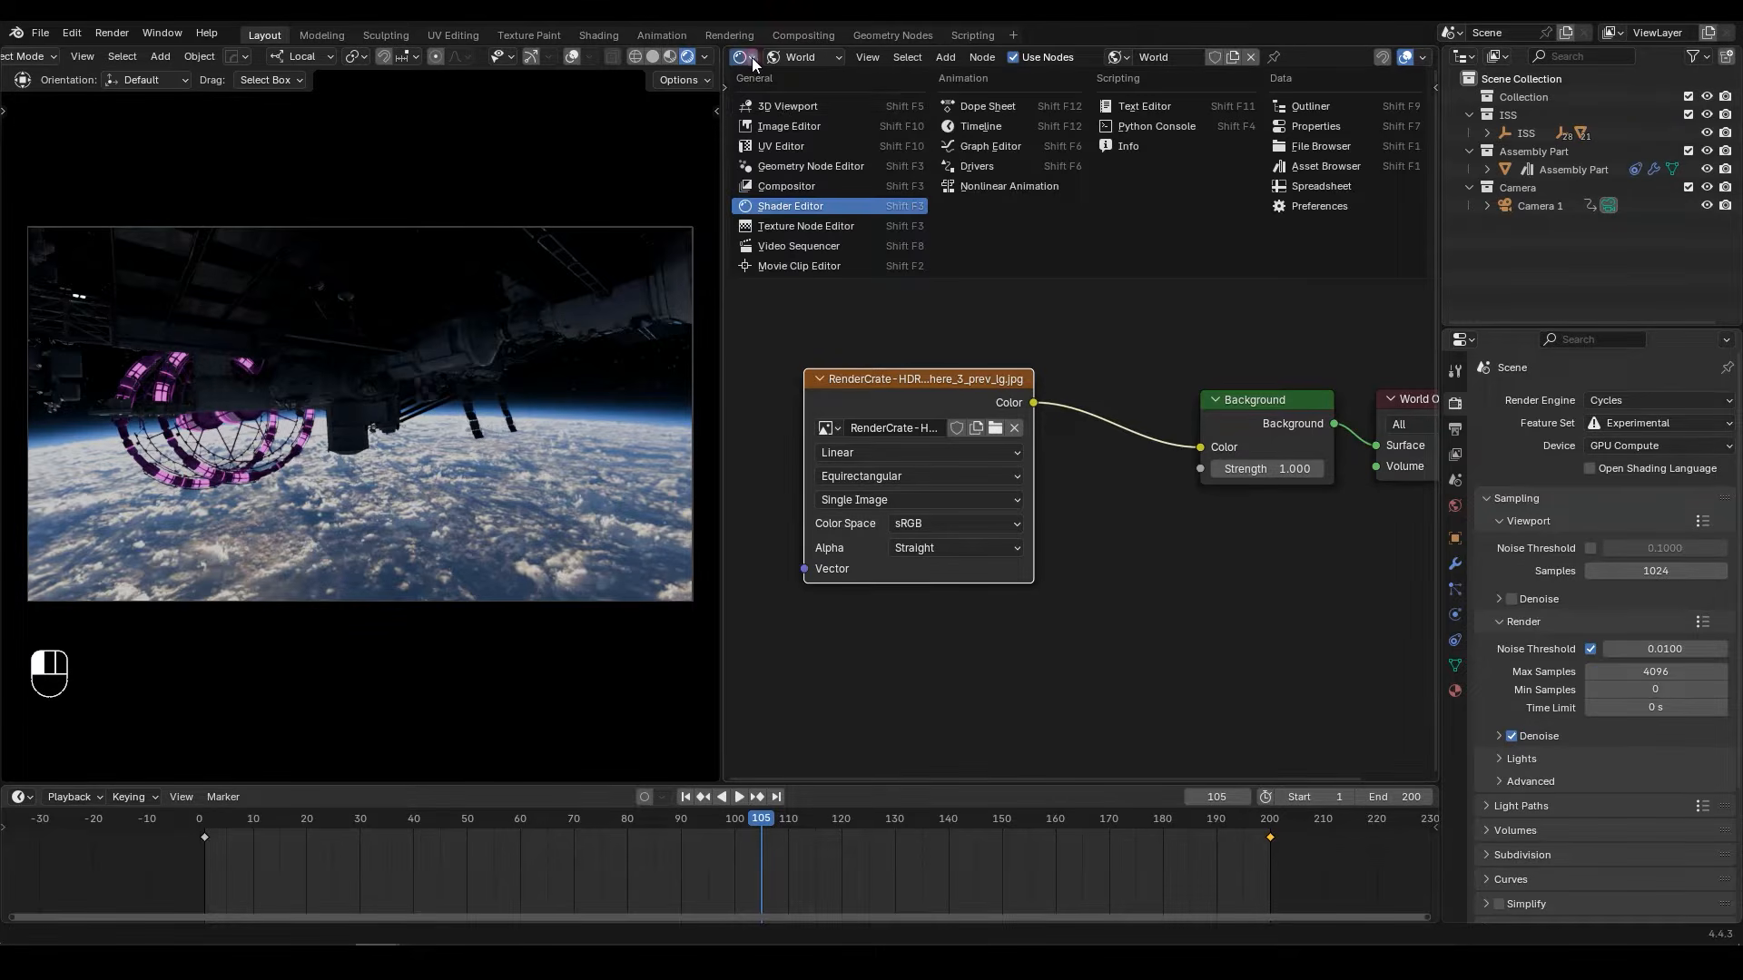
click(783, 107)
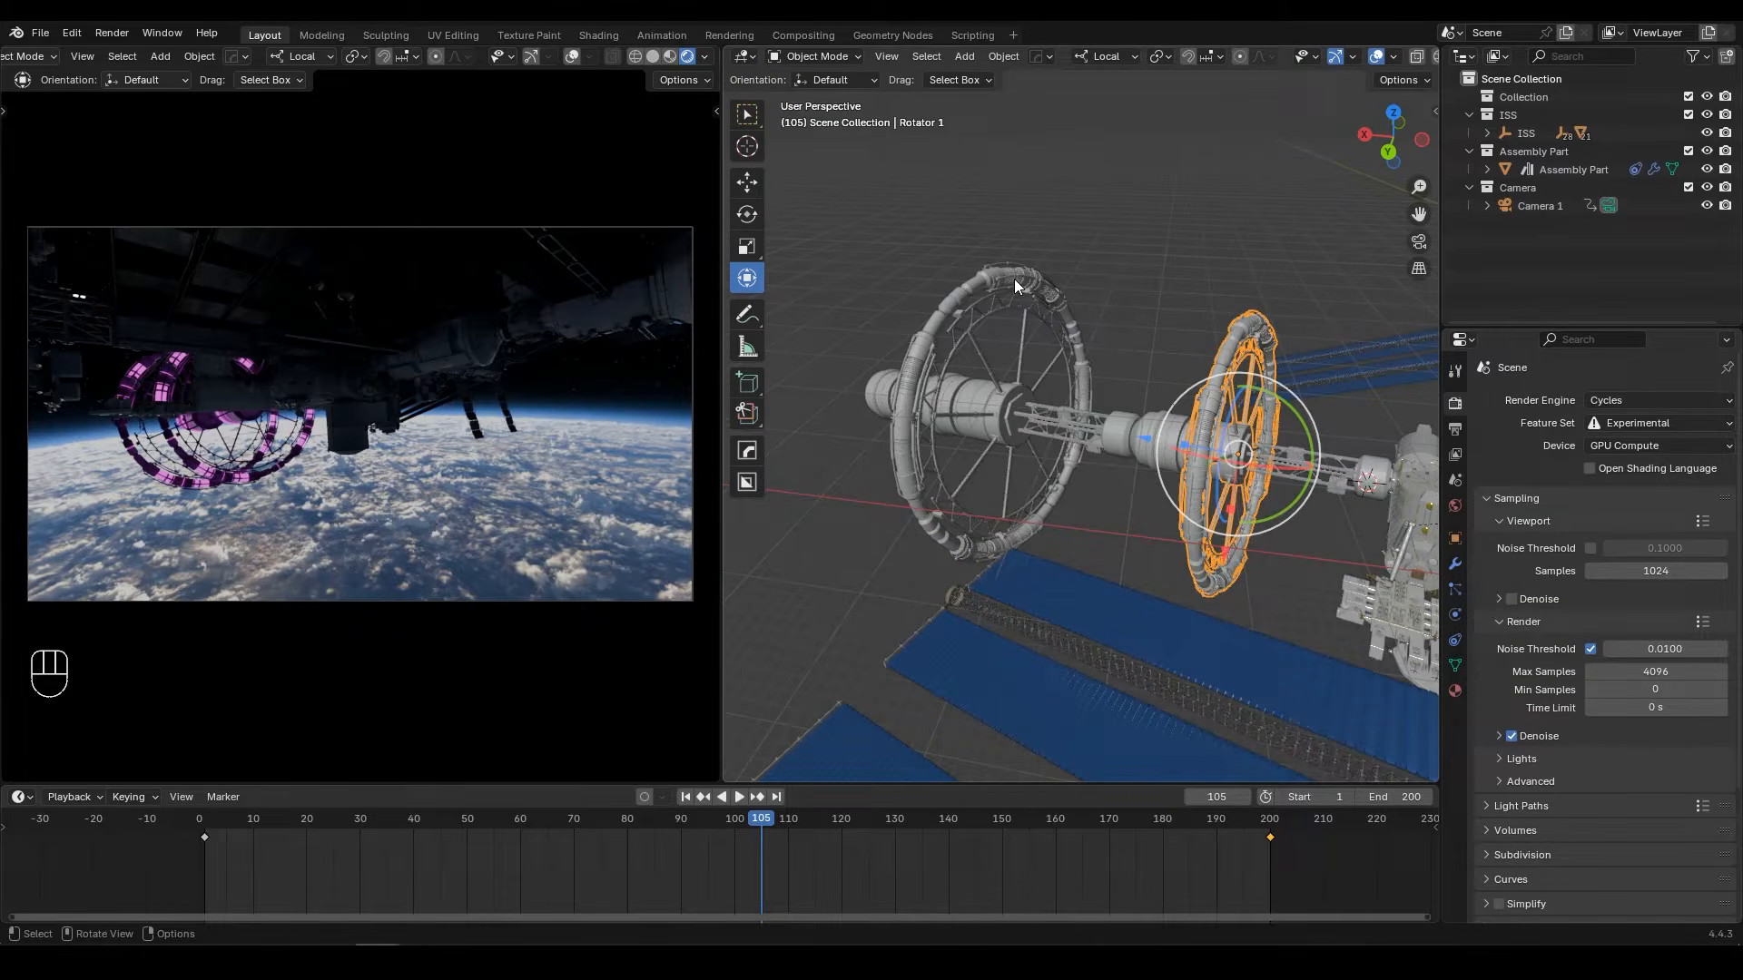
key(shift+a)
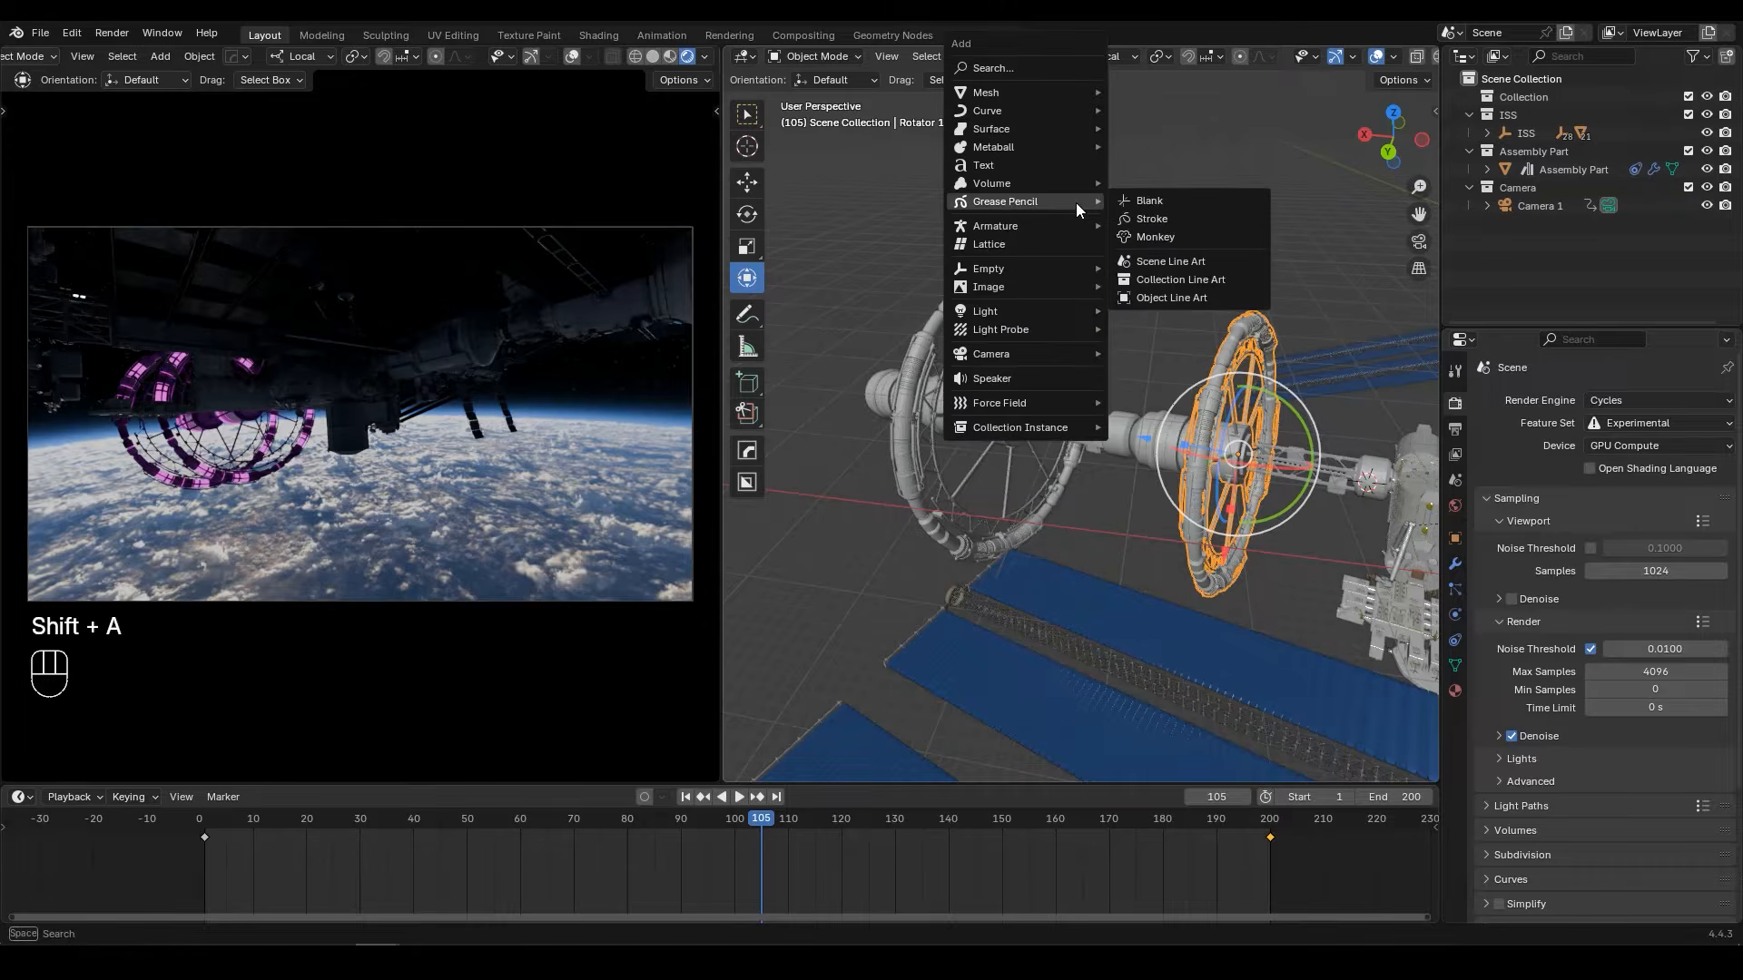
mouse_move(1016, 311)
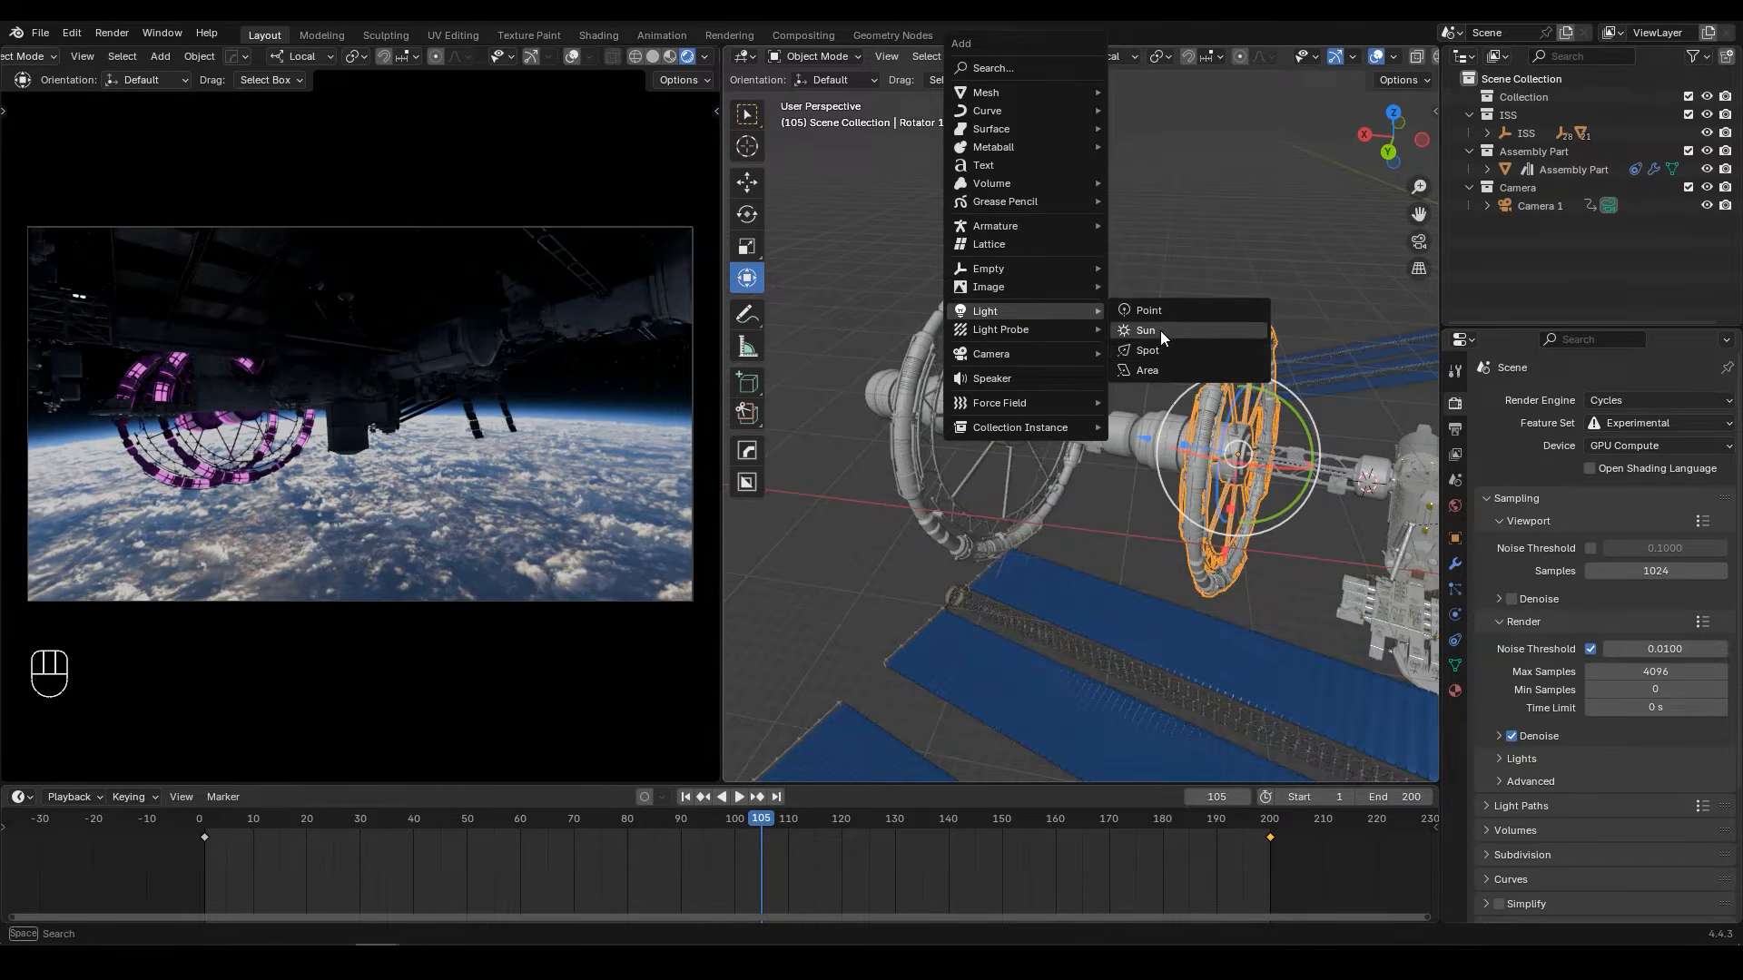
click(1230, 330)
scroll(1249, 434, down, 1)
shift+middle_drag(1279, 434, 1087, 410)
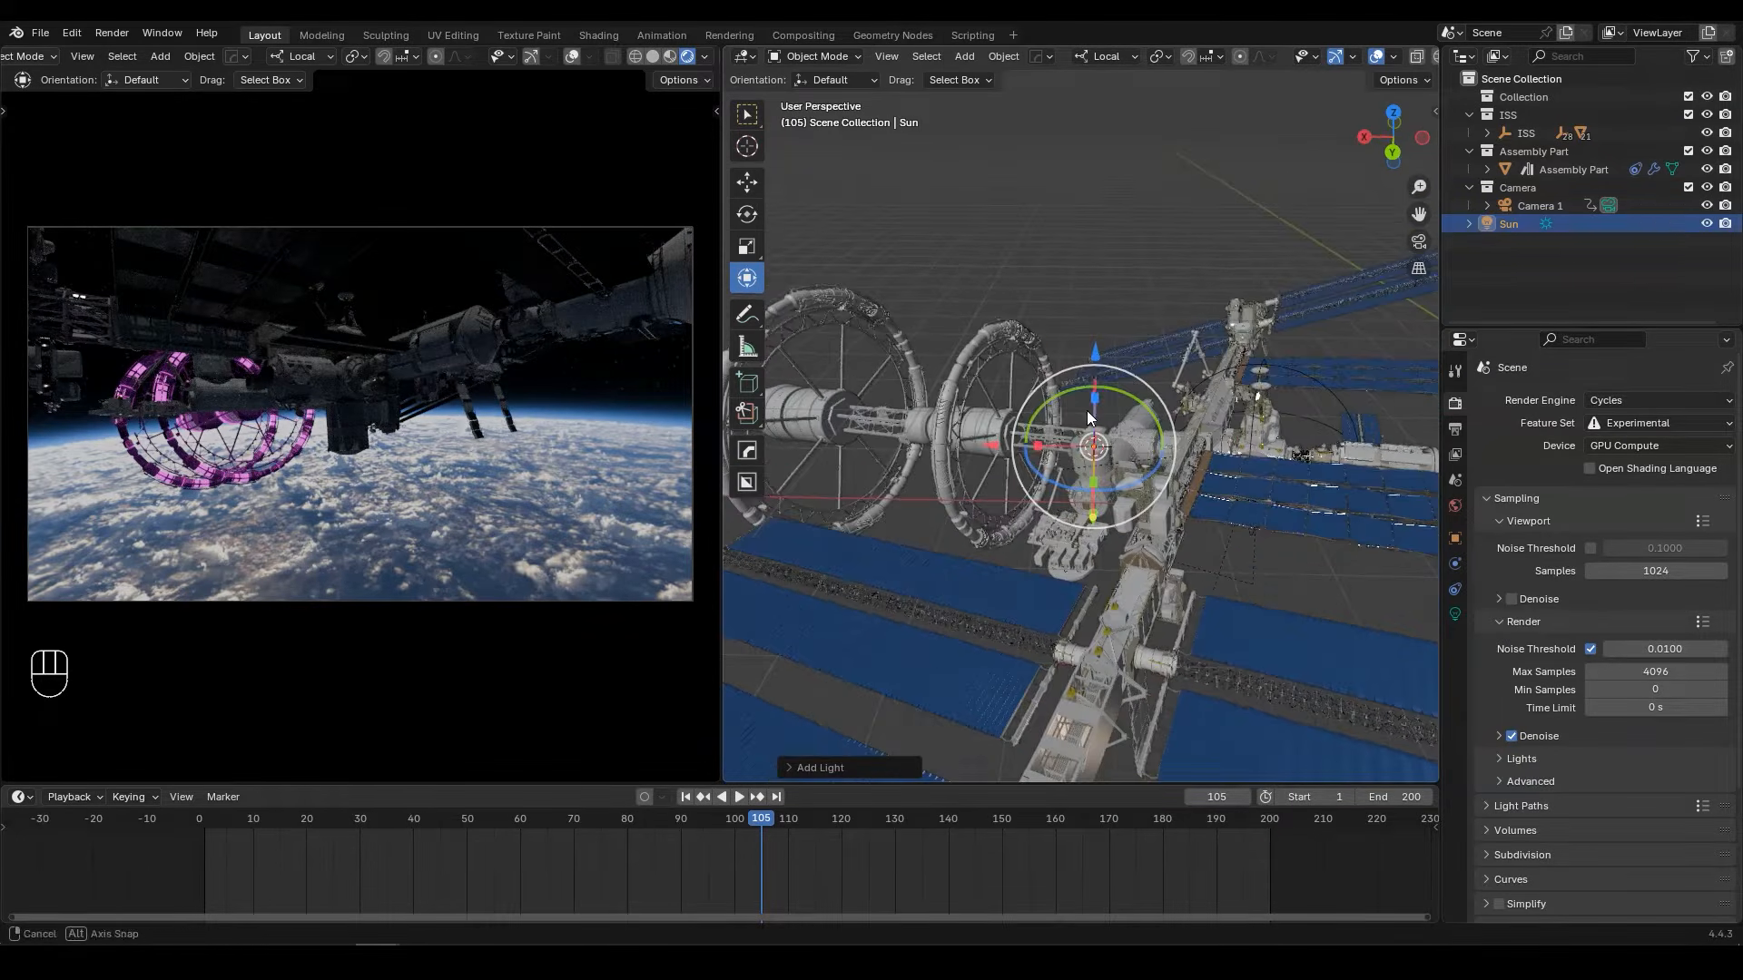
drag(1093, 365, 1107, 71)
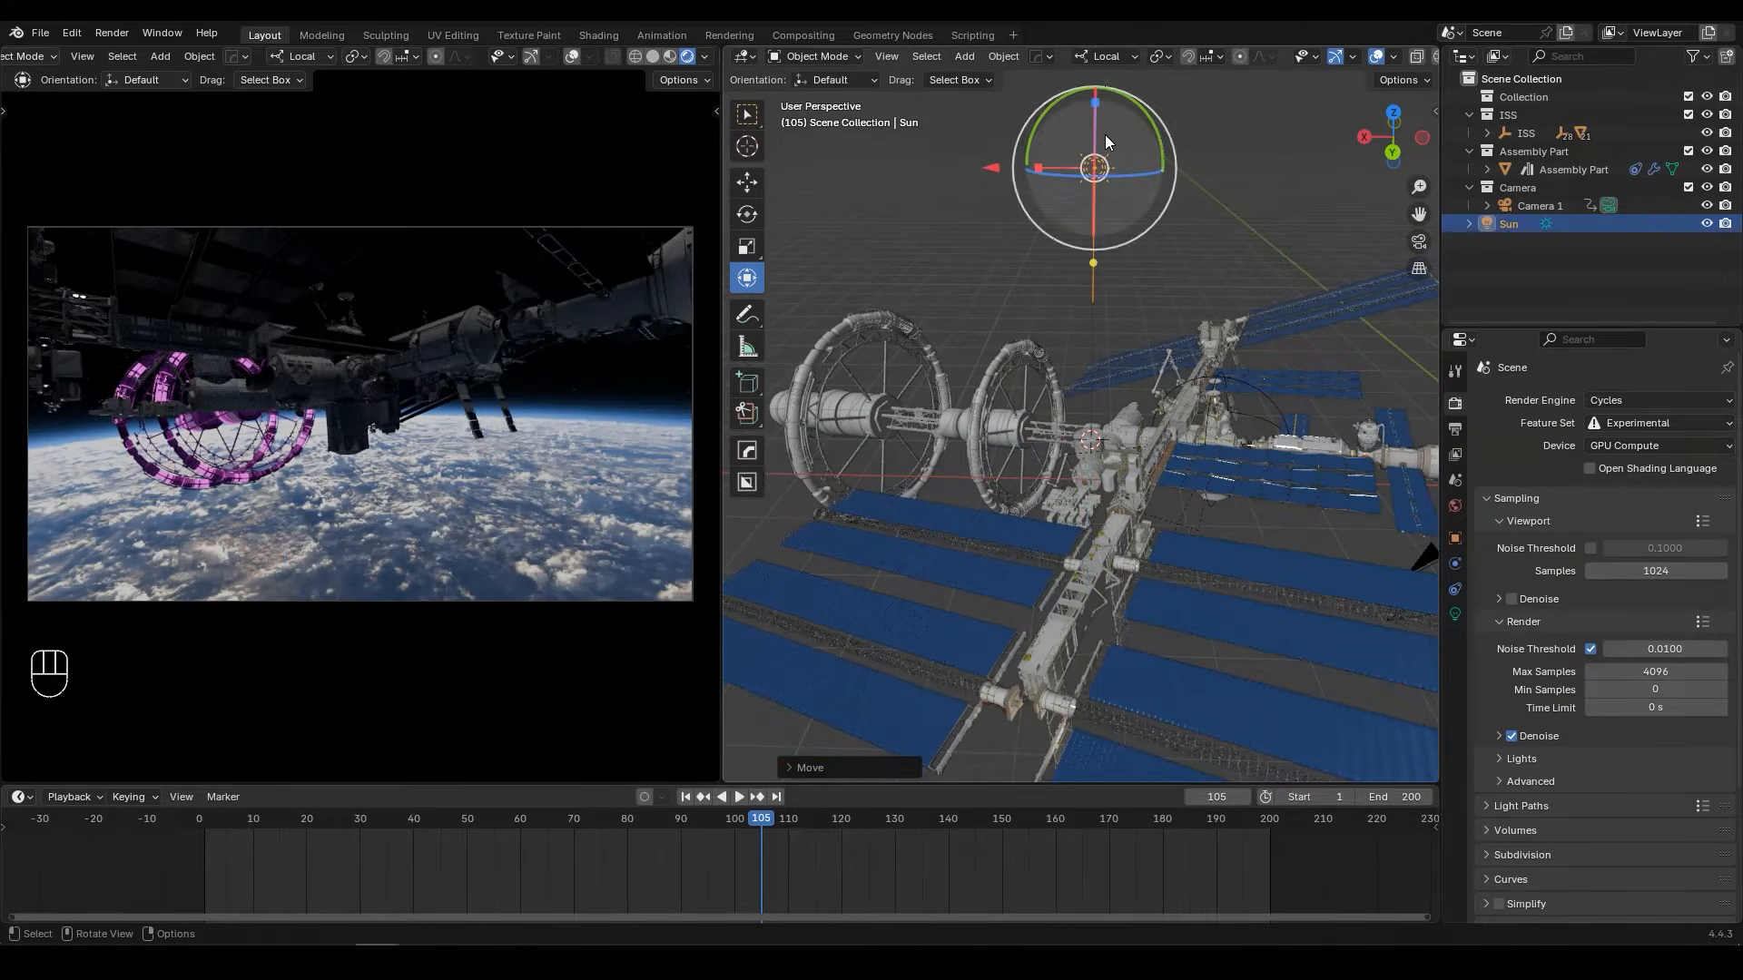
Step: Move the sun light into a new collection named Light
key(m)
click(1151, 222)
text(Light)
key(Return)
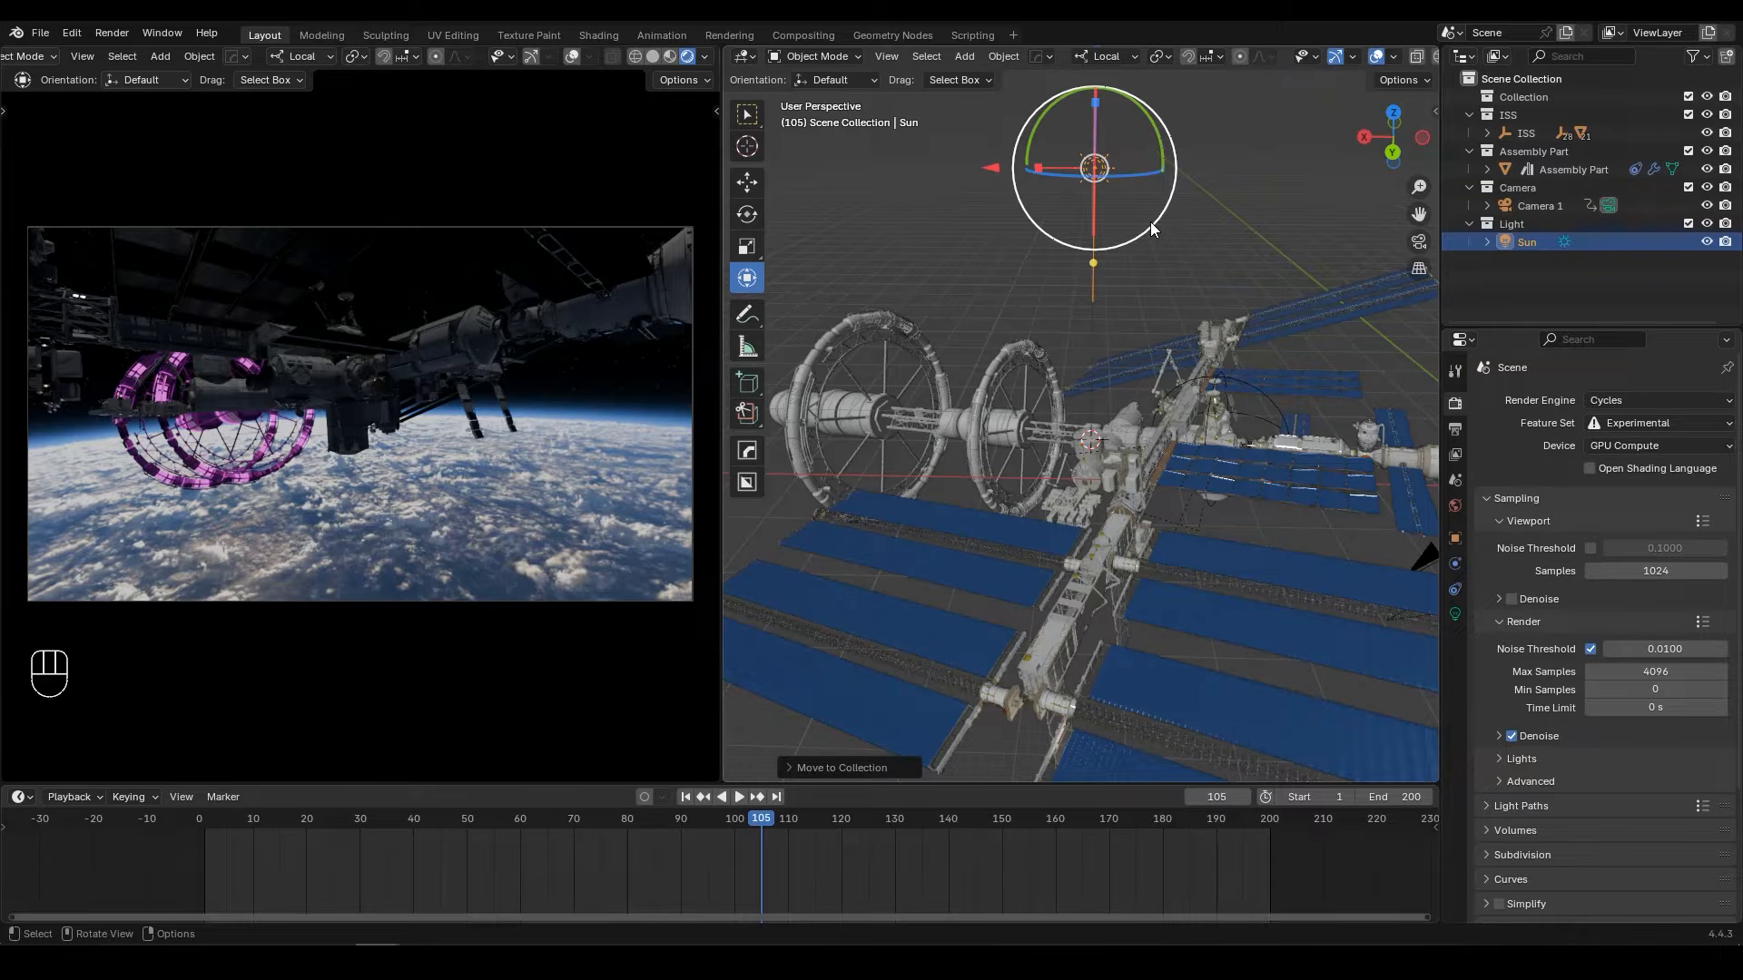
key(r)
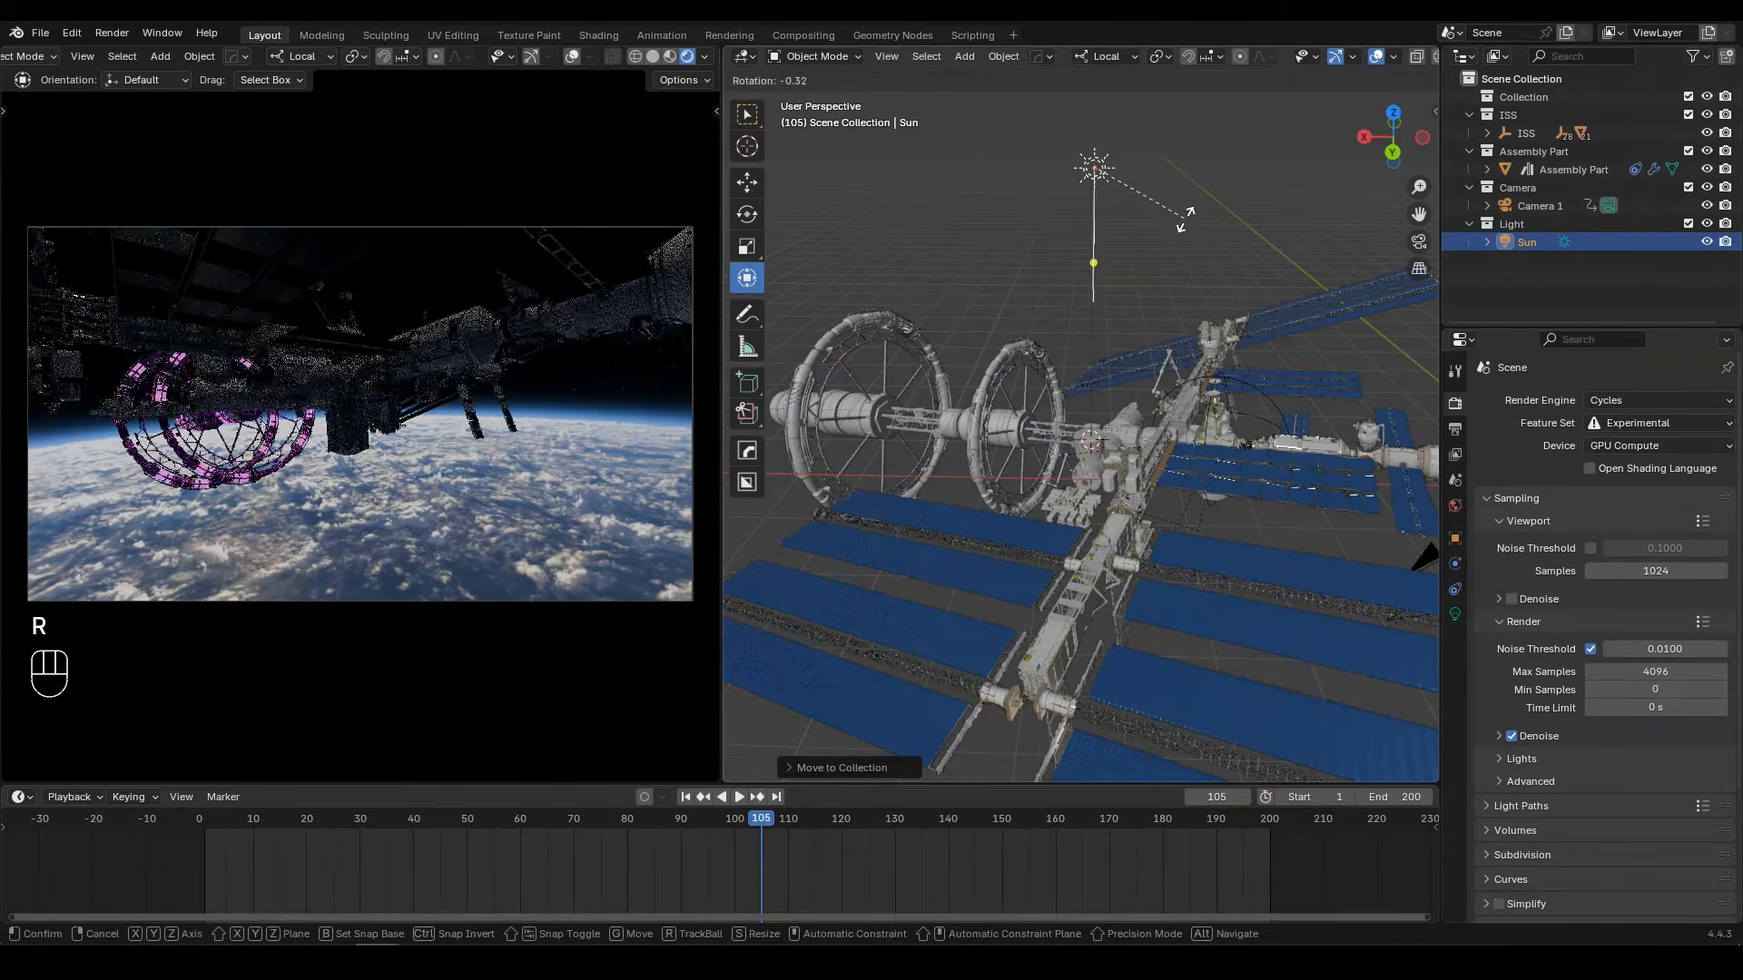
click(1171, 234)
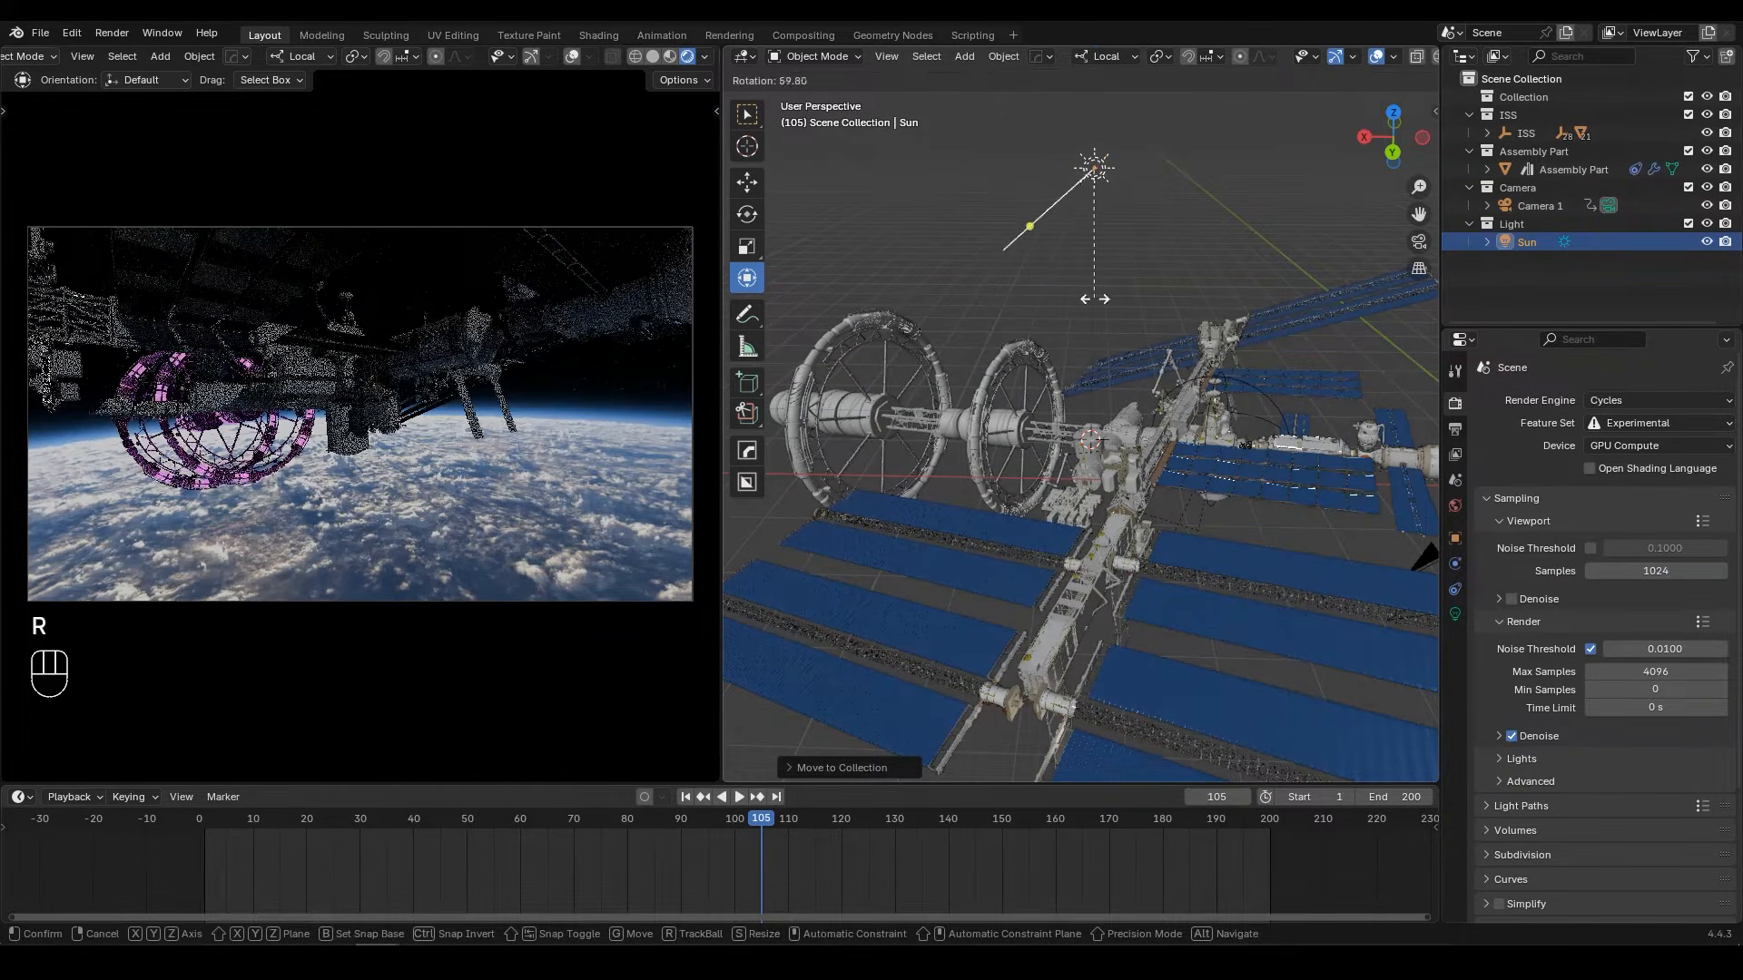
key(g)
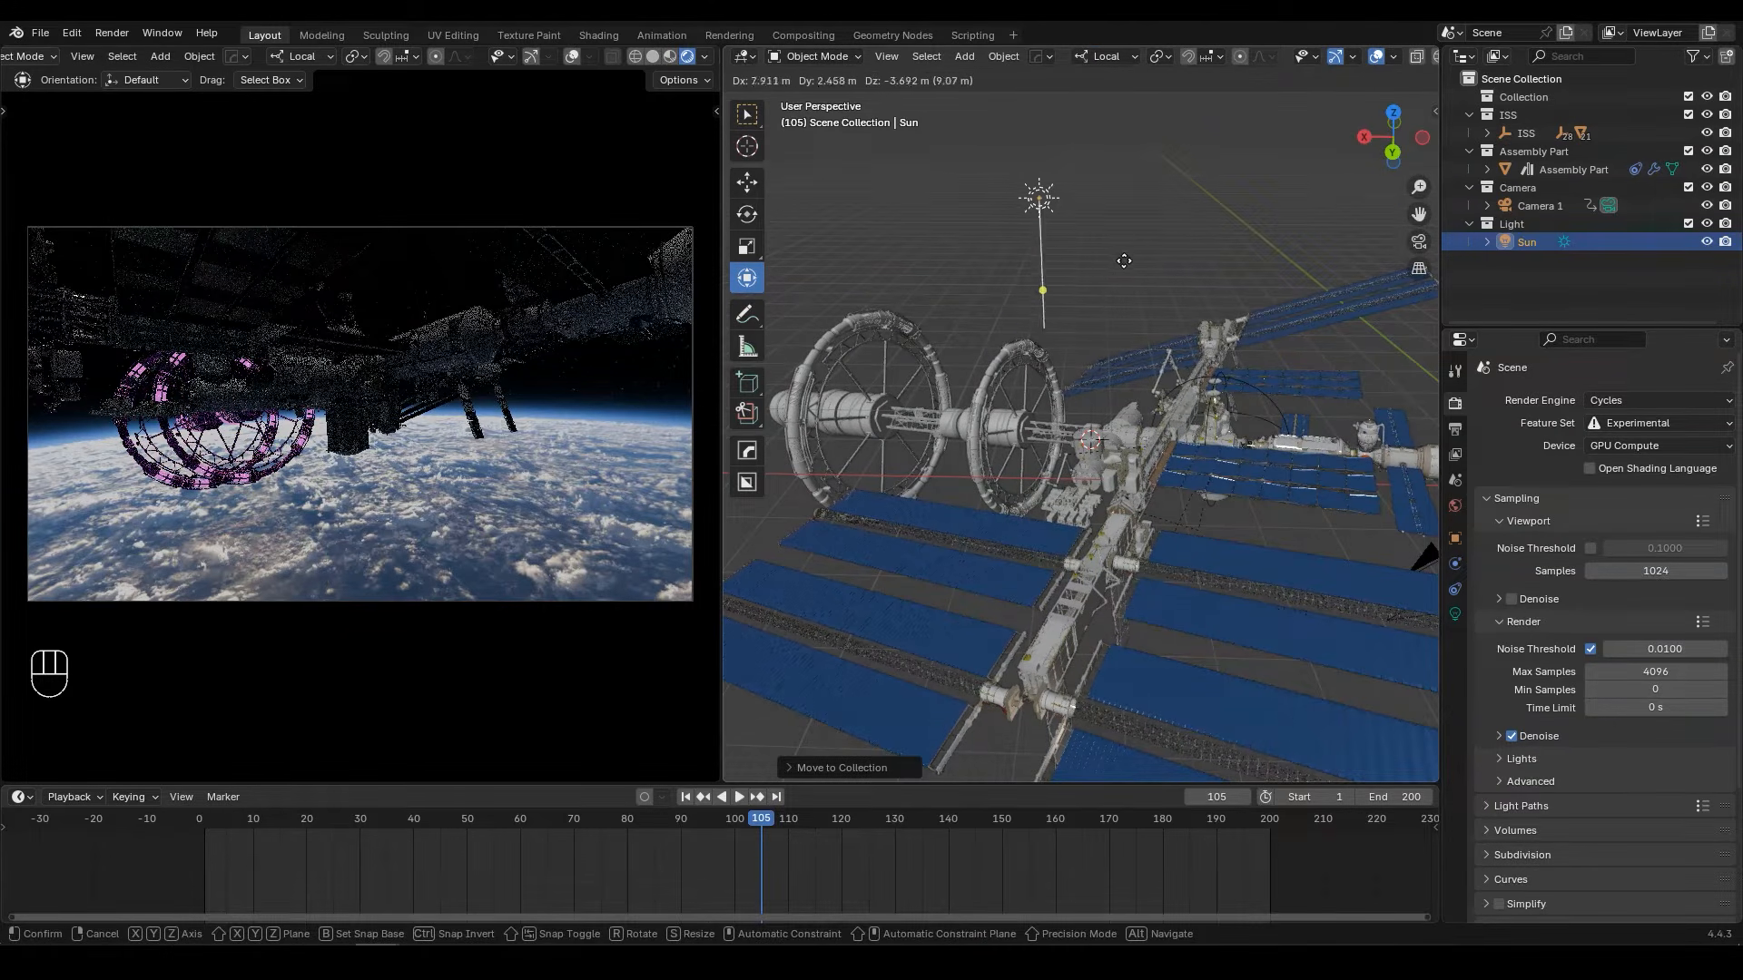
click(1124, 268)
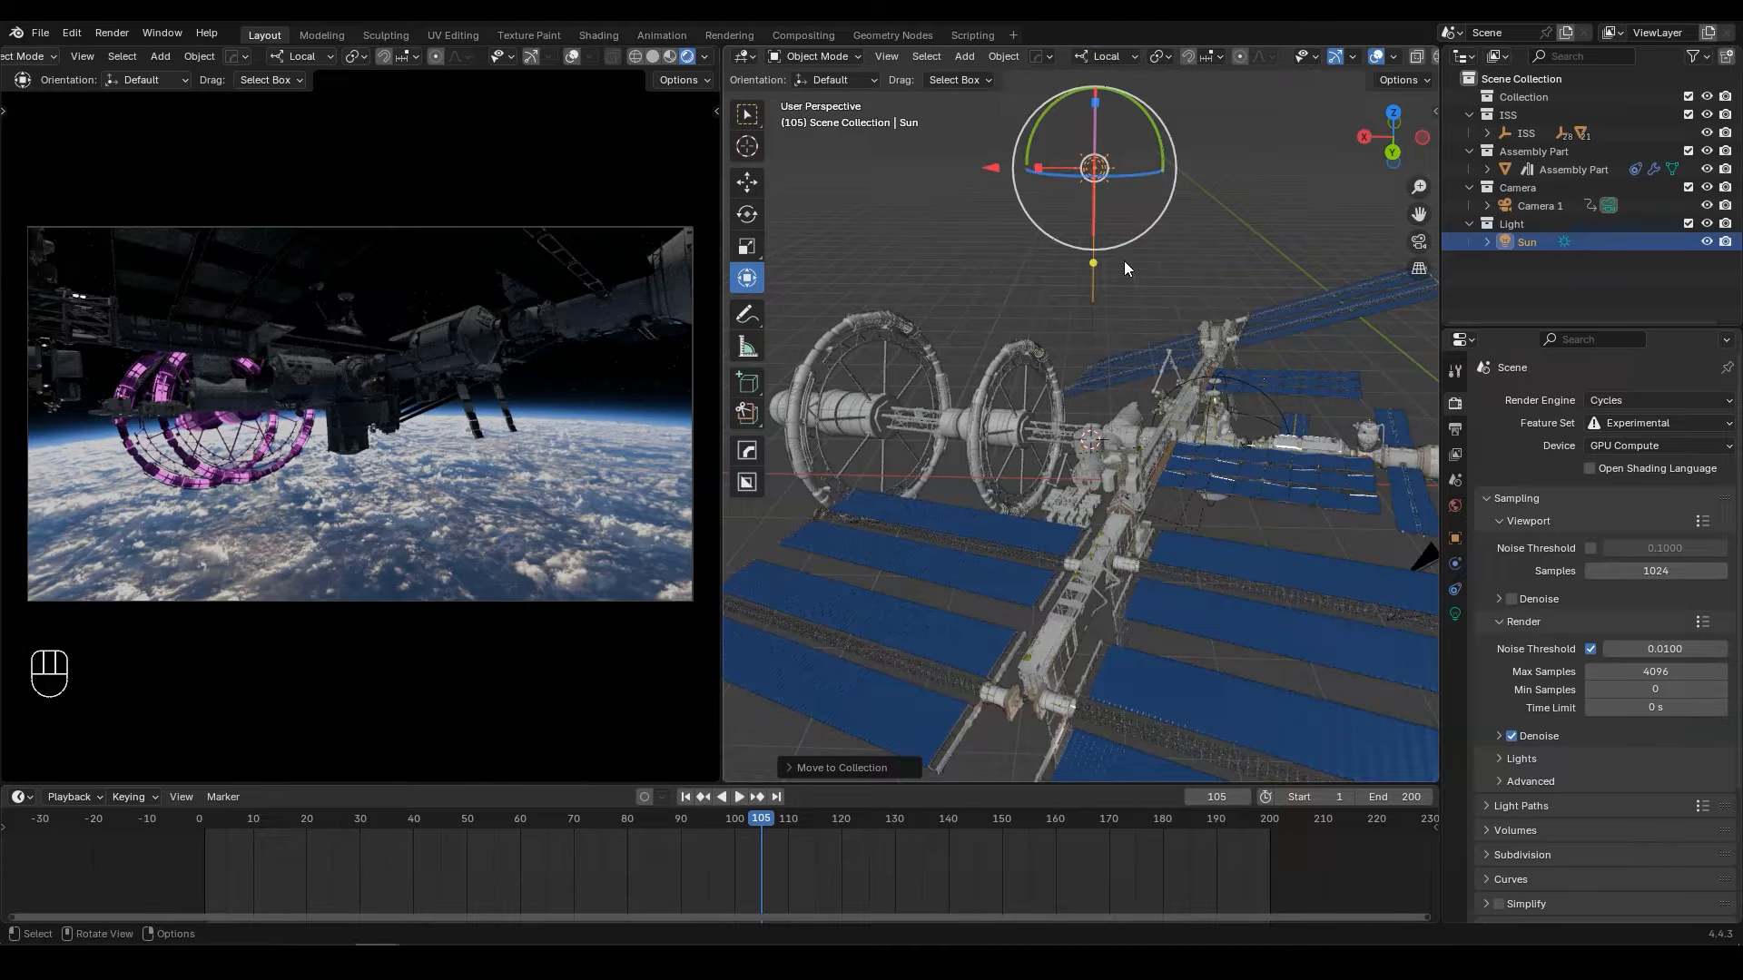
Step: Set the sun light's strength to 10 and angle to 70°, and enable Shadow Caustics
click(1454, 614)
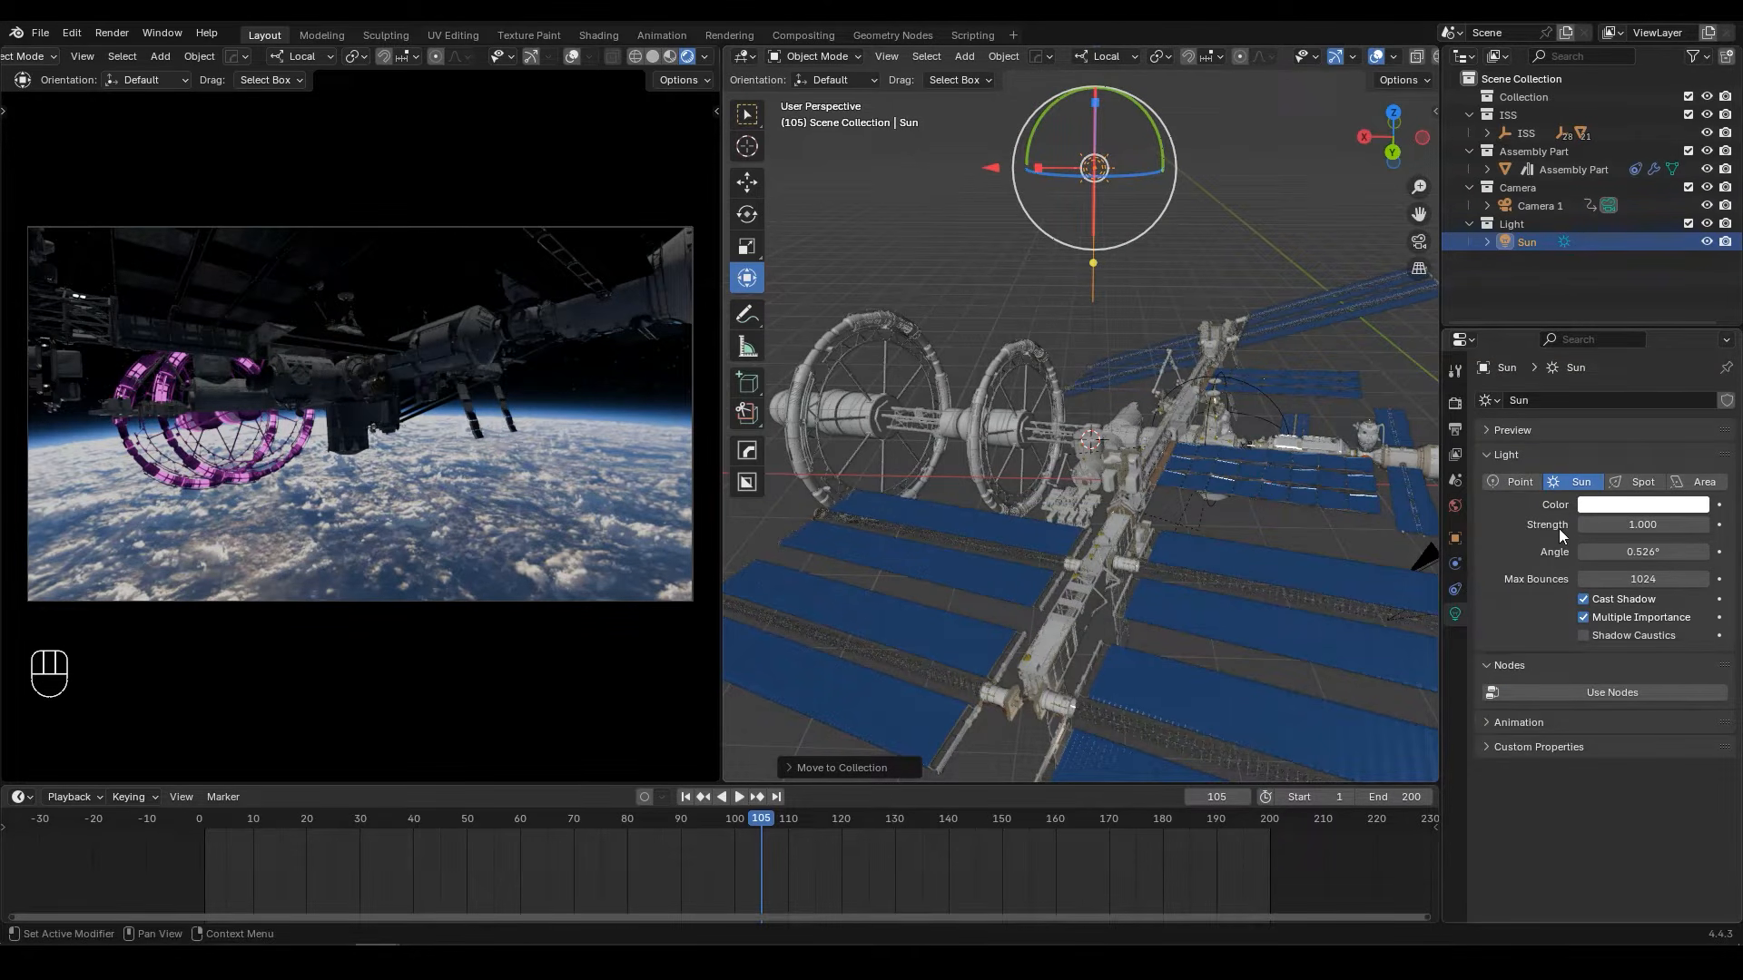
click(1610, 525)
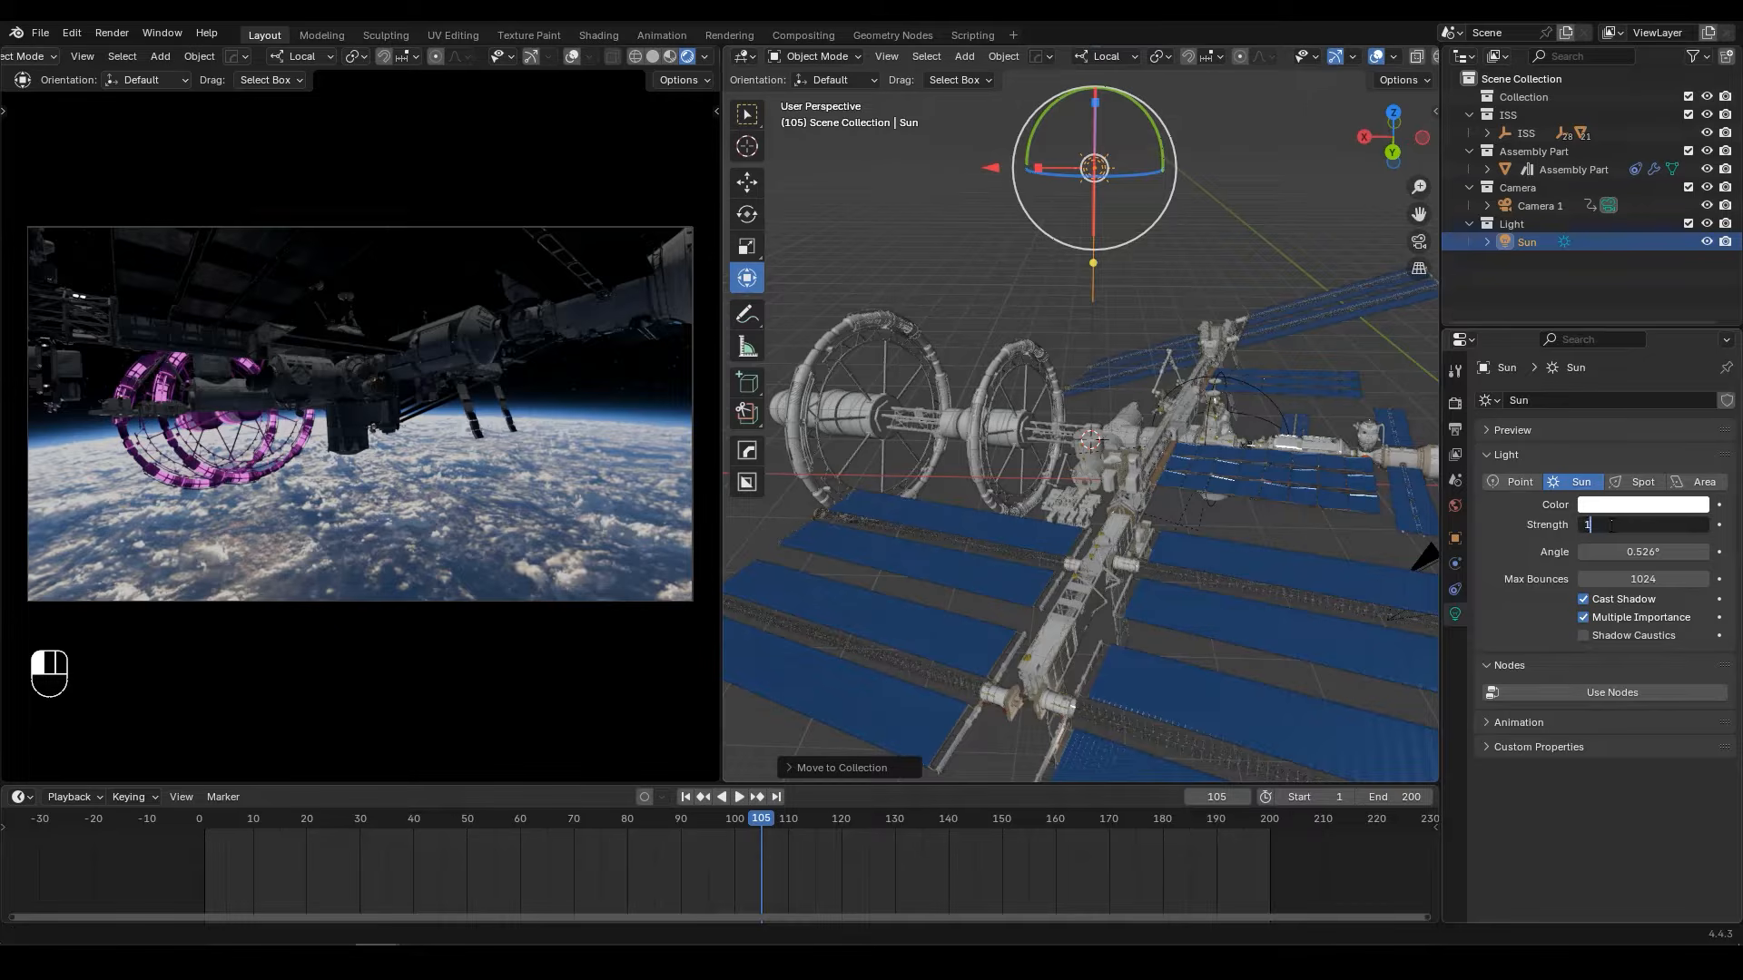
text(10)
key(Return)
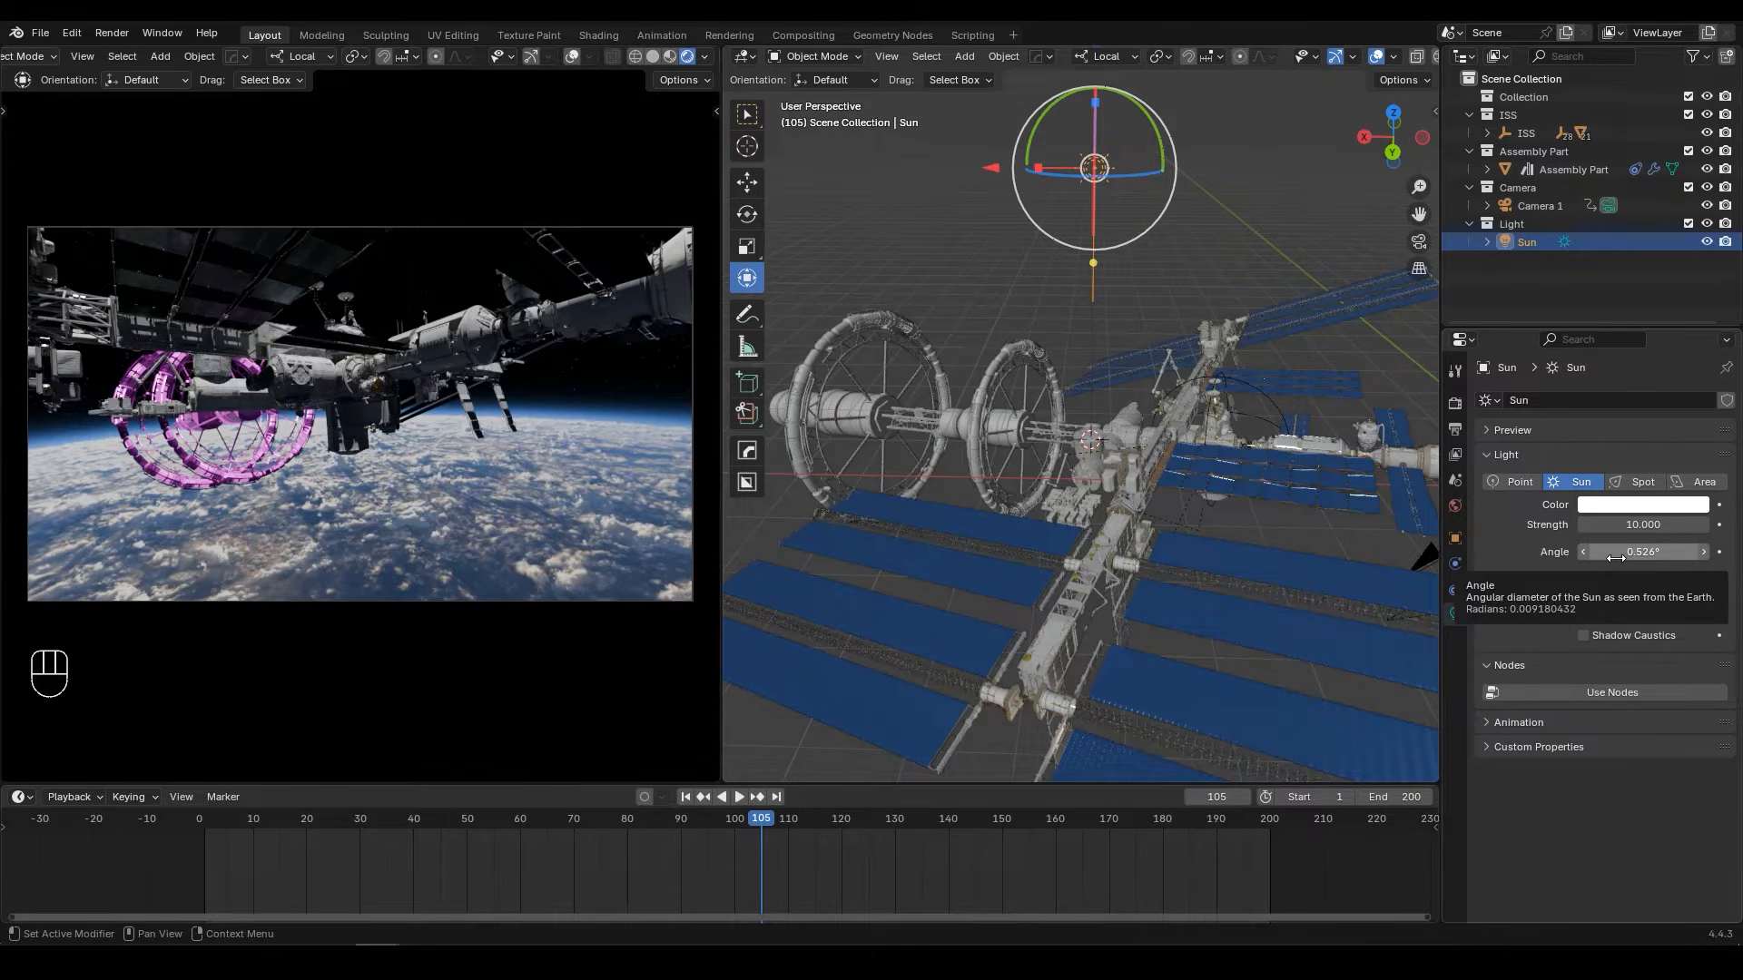
click(1615, 557)
text(70)
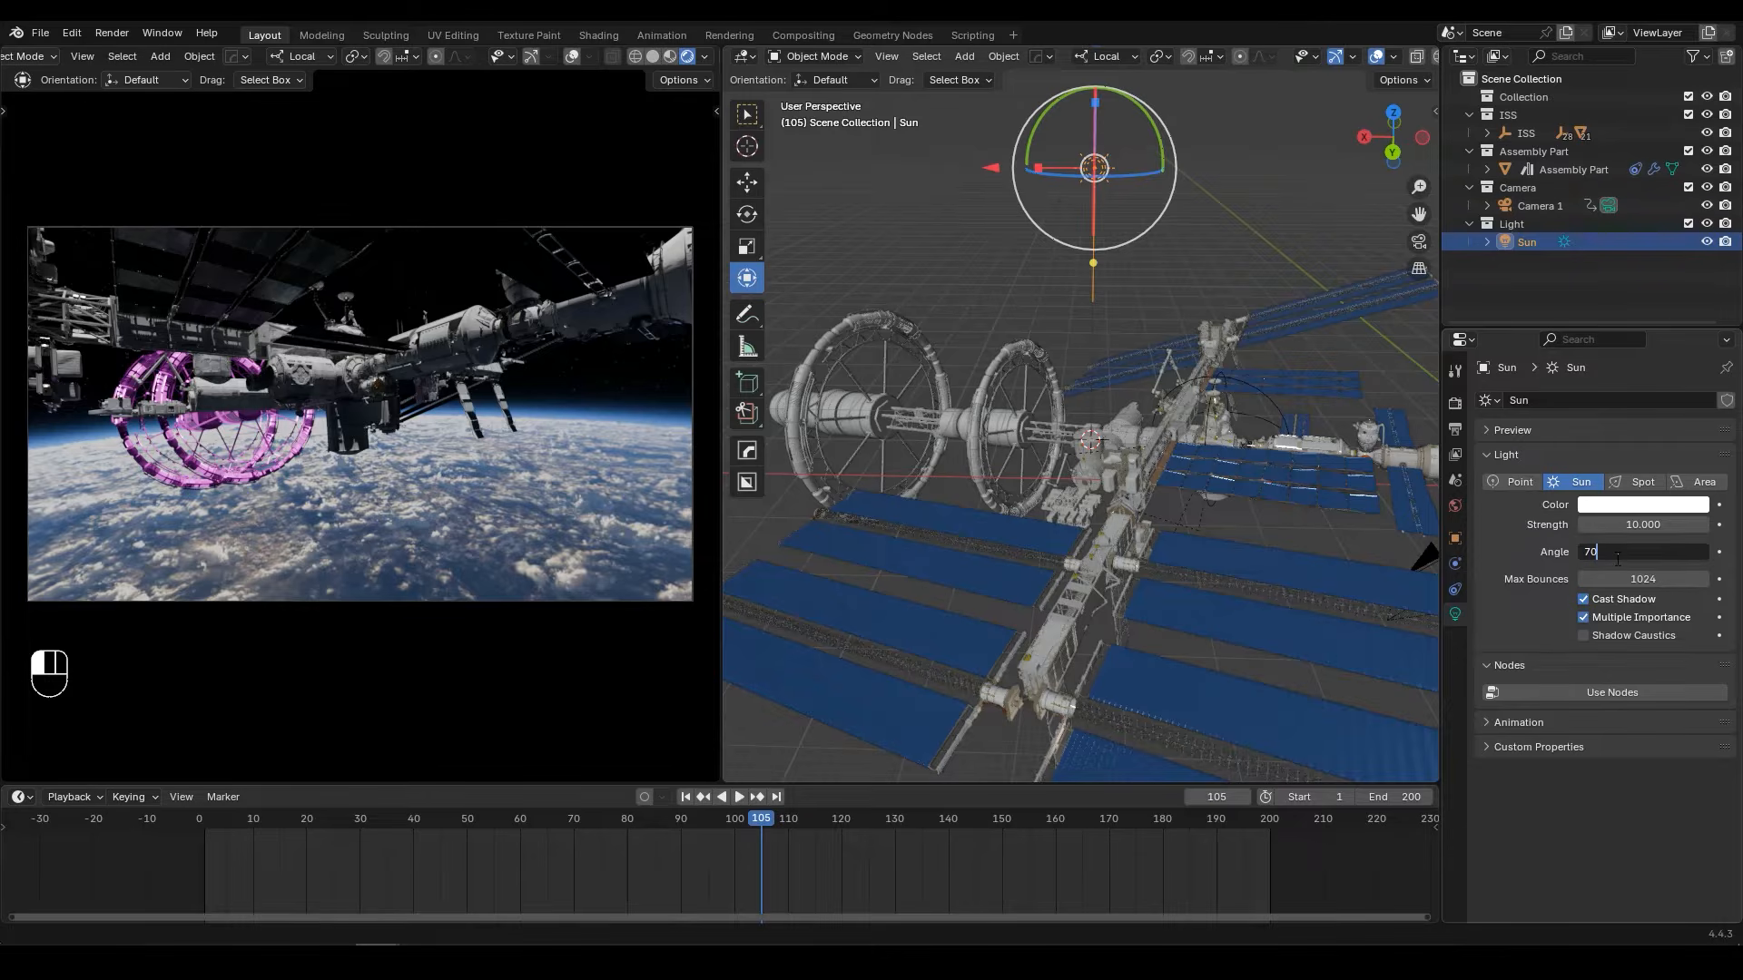
key(Return)
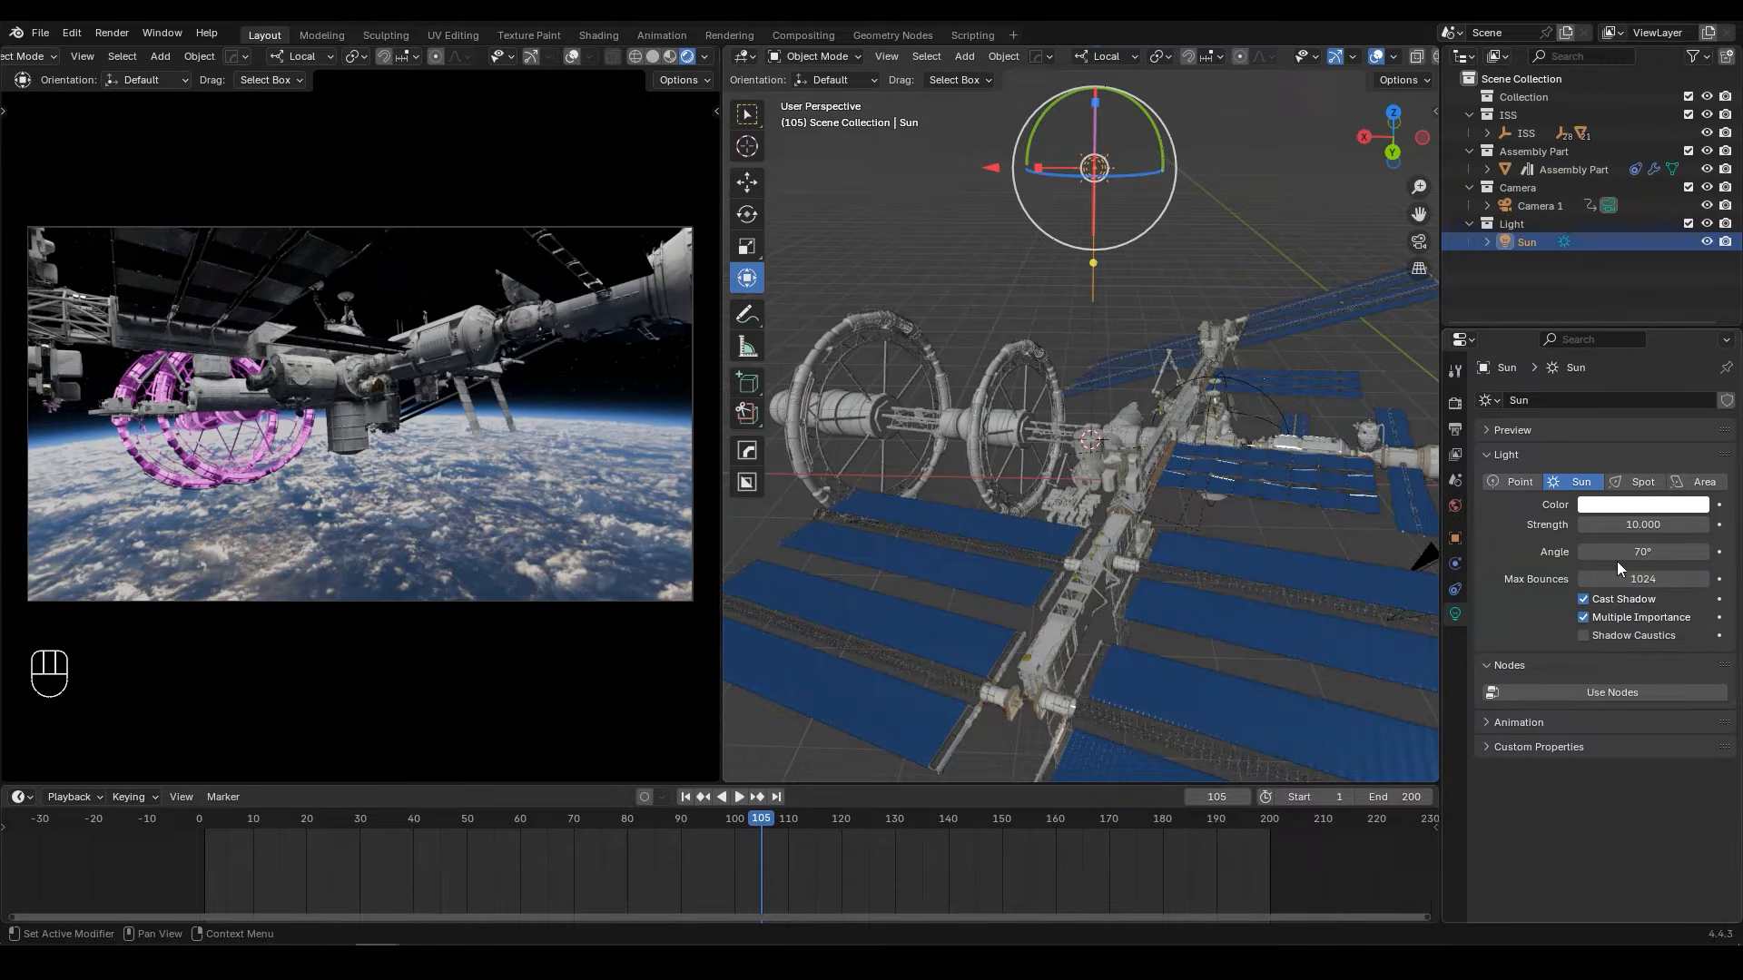
click(1585, 635)
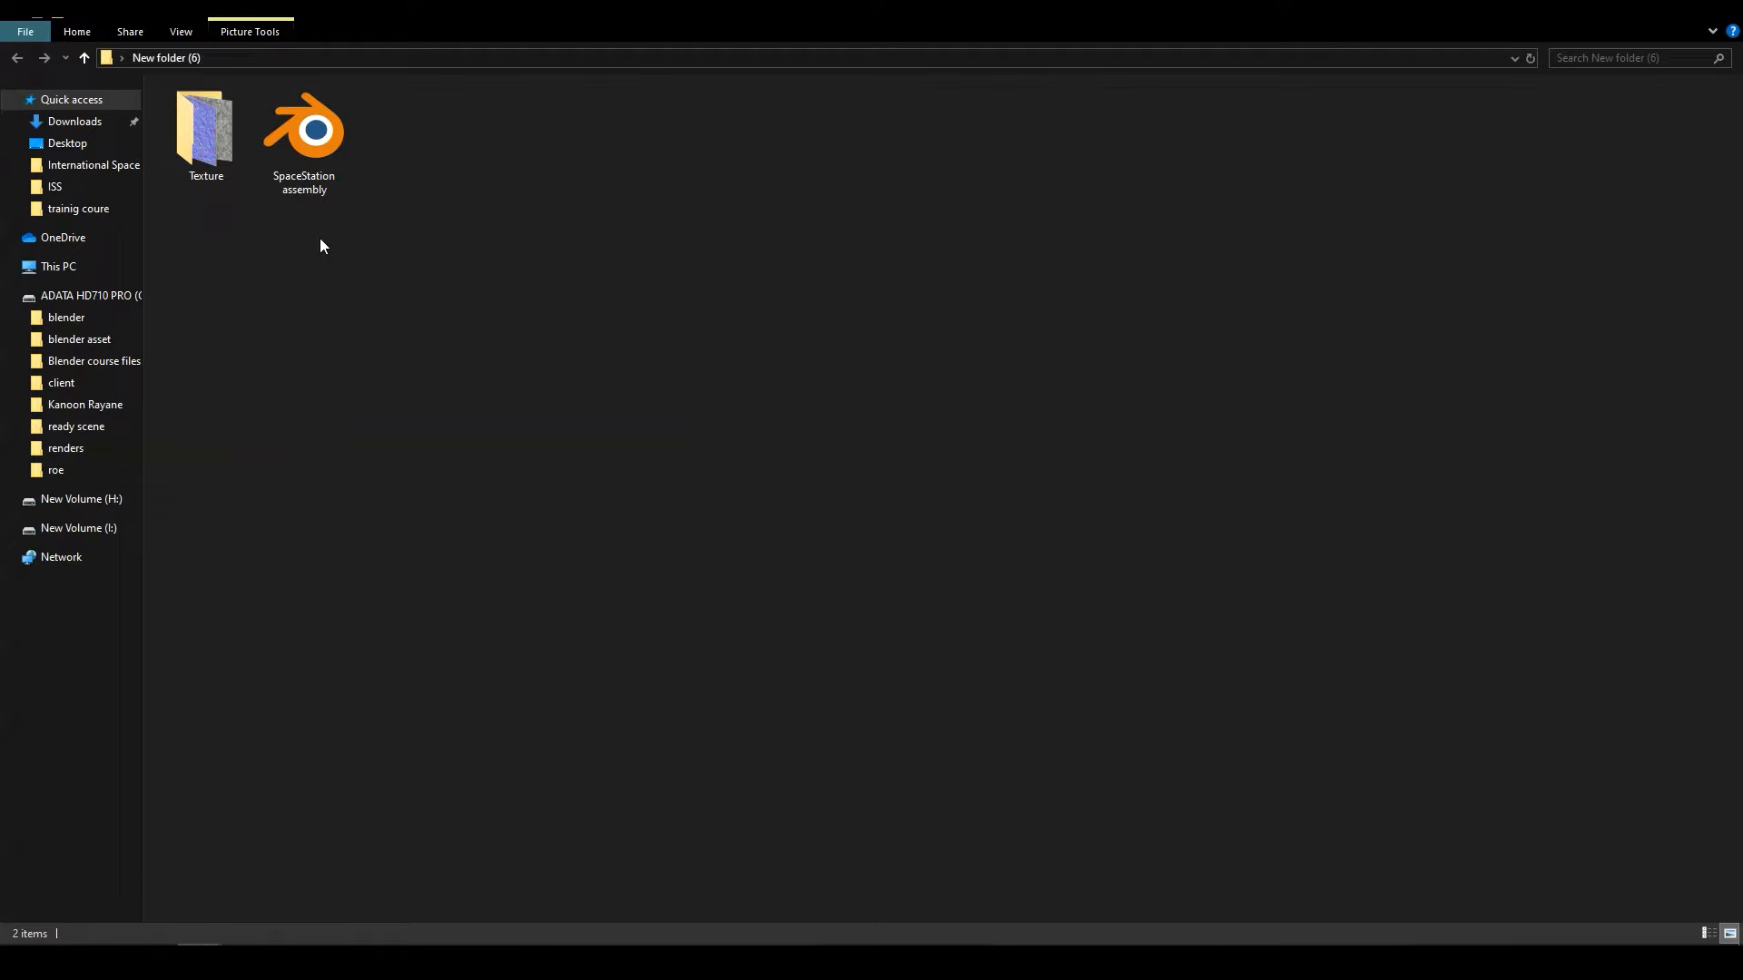
Step: Relink the scene's missing texture files from the Texture folder inside New folder (6) on the Desktop
double_click(216, 181)
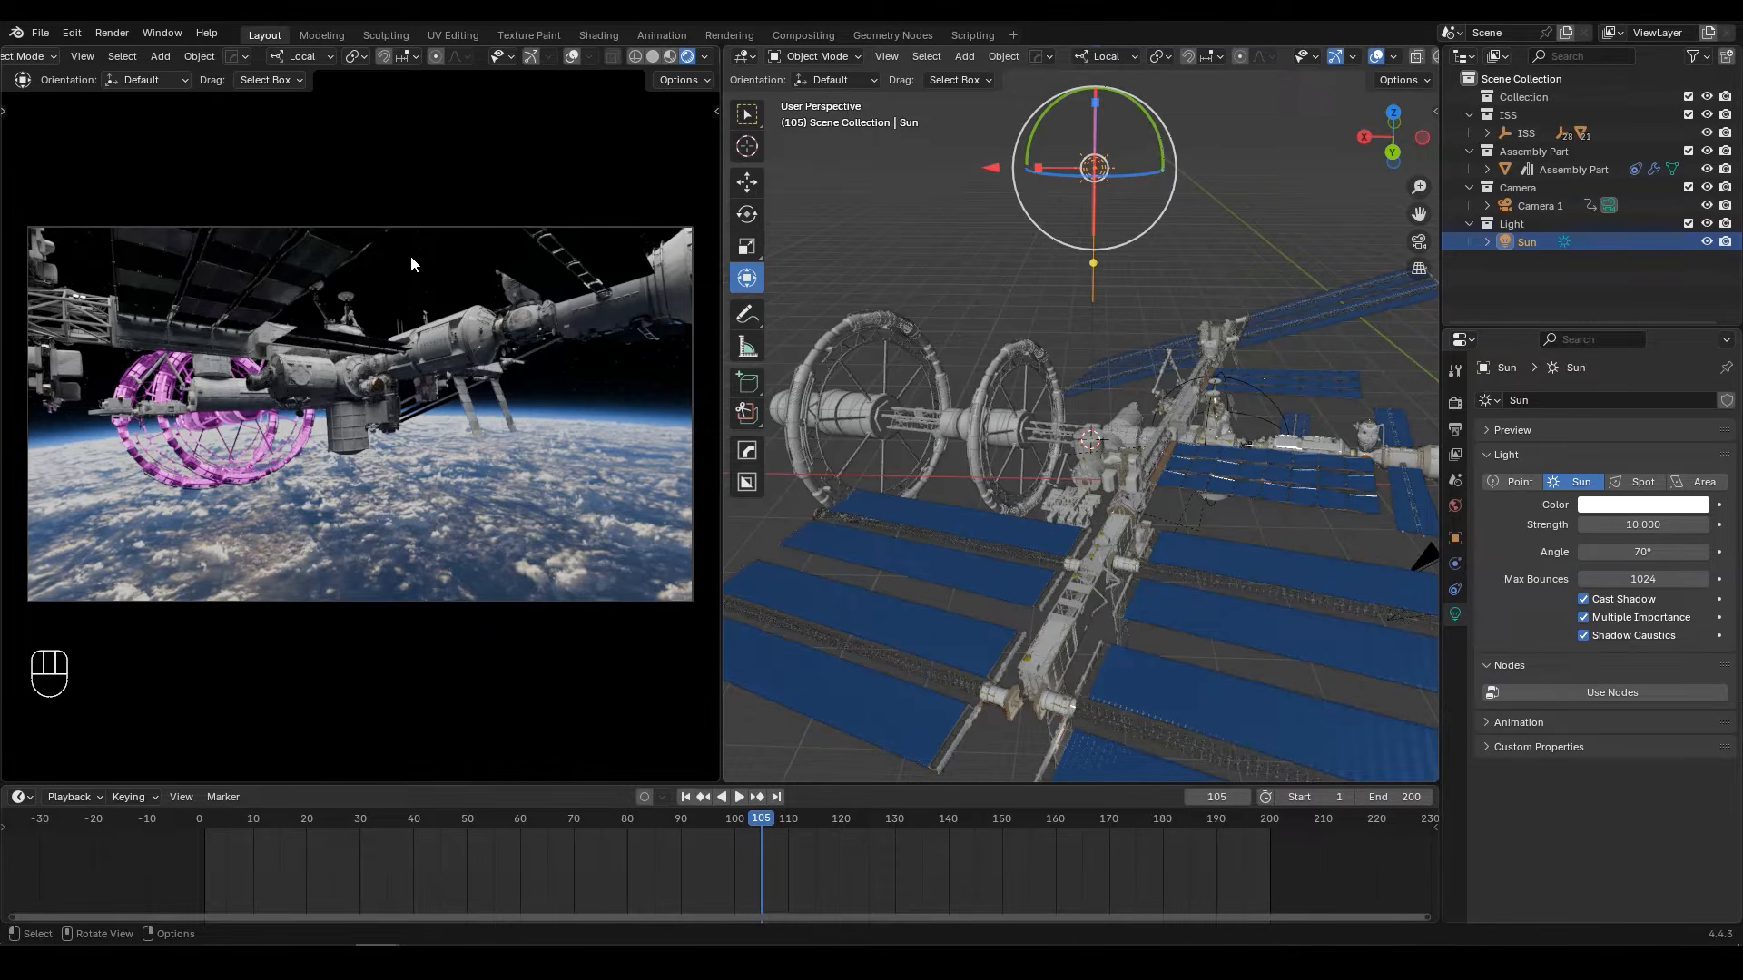
click(40, 32)
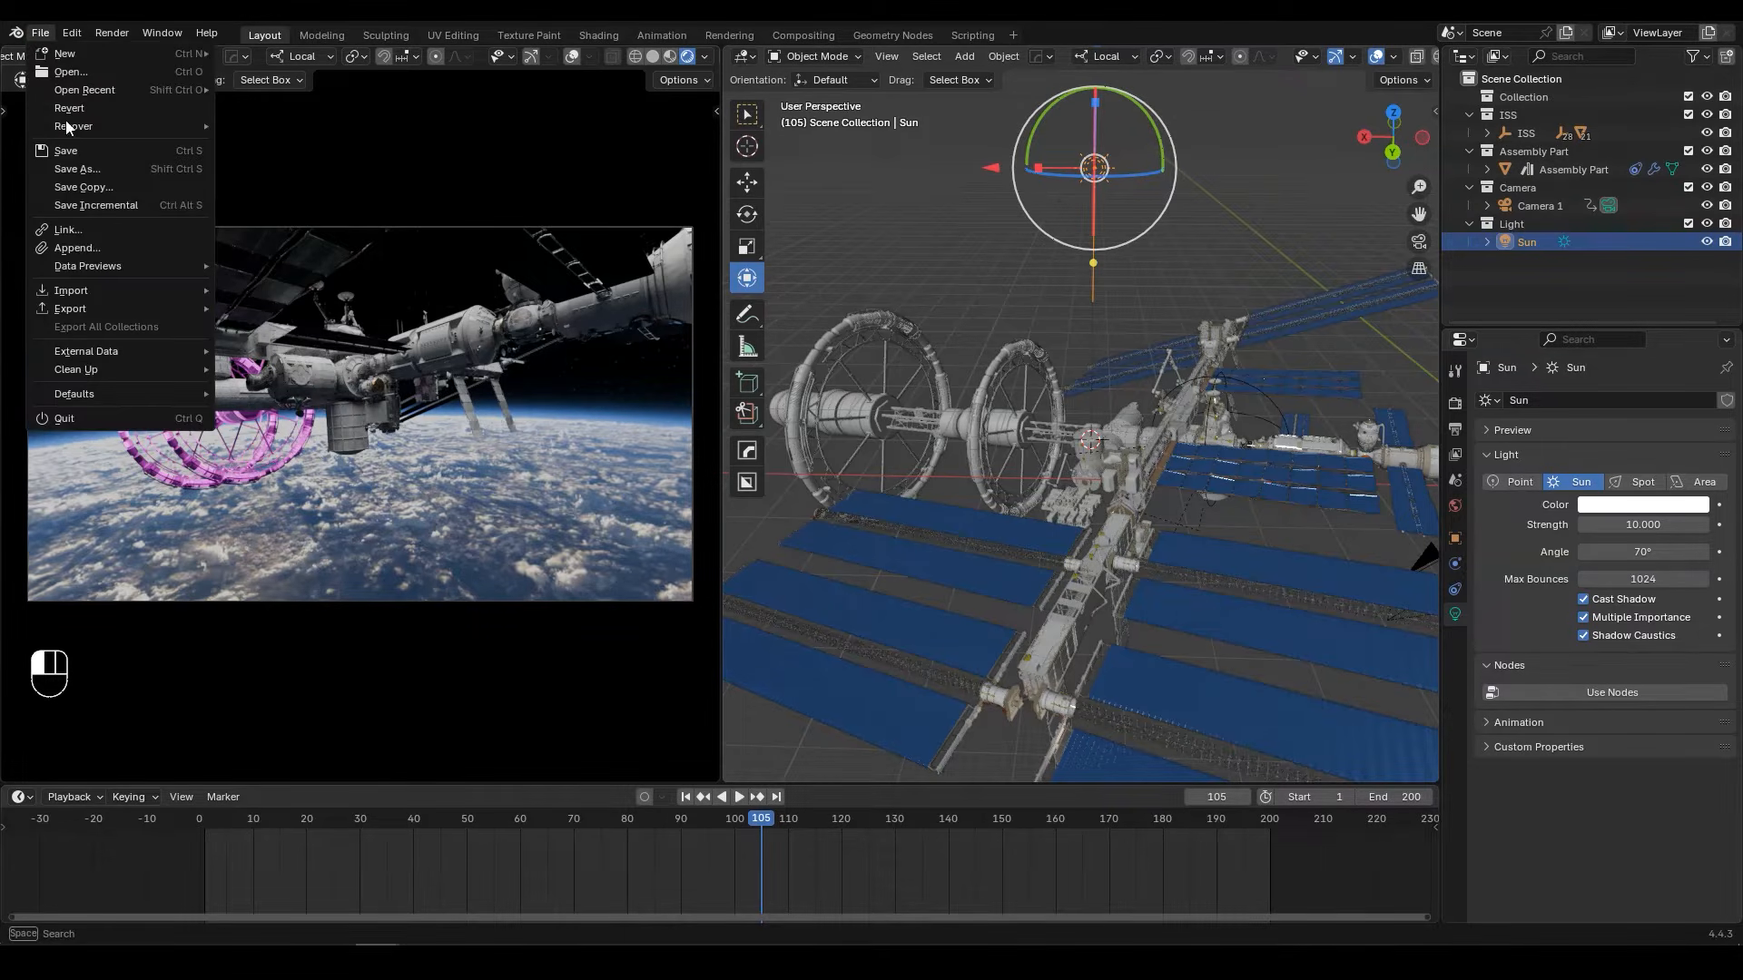
mouse_move(88, 357)
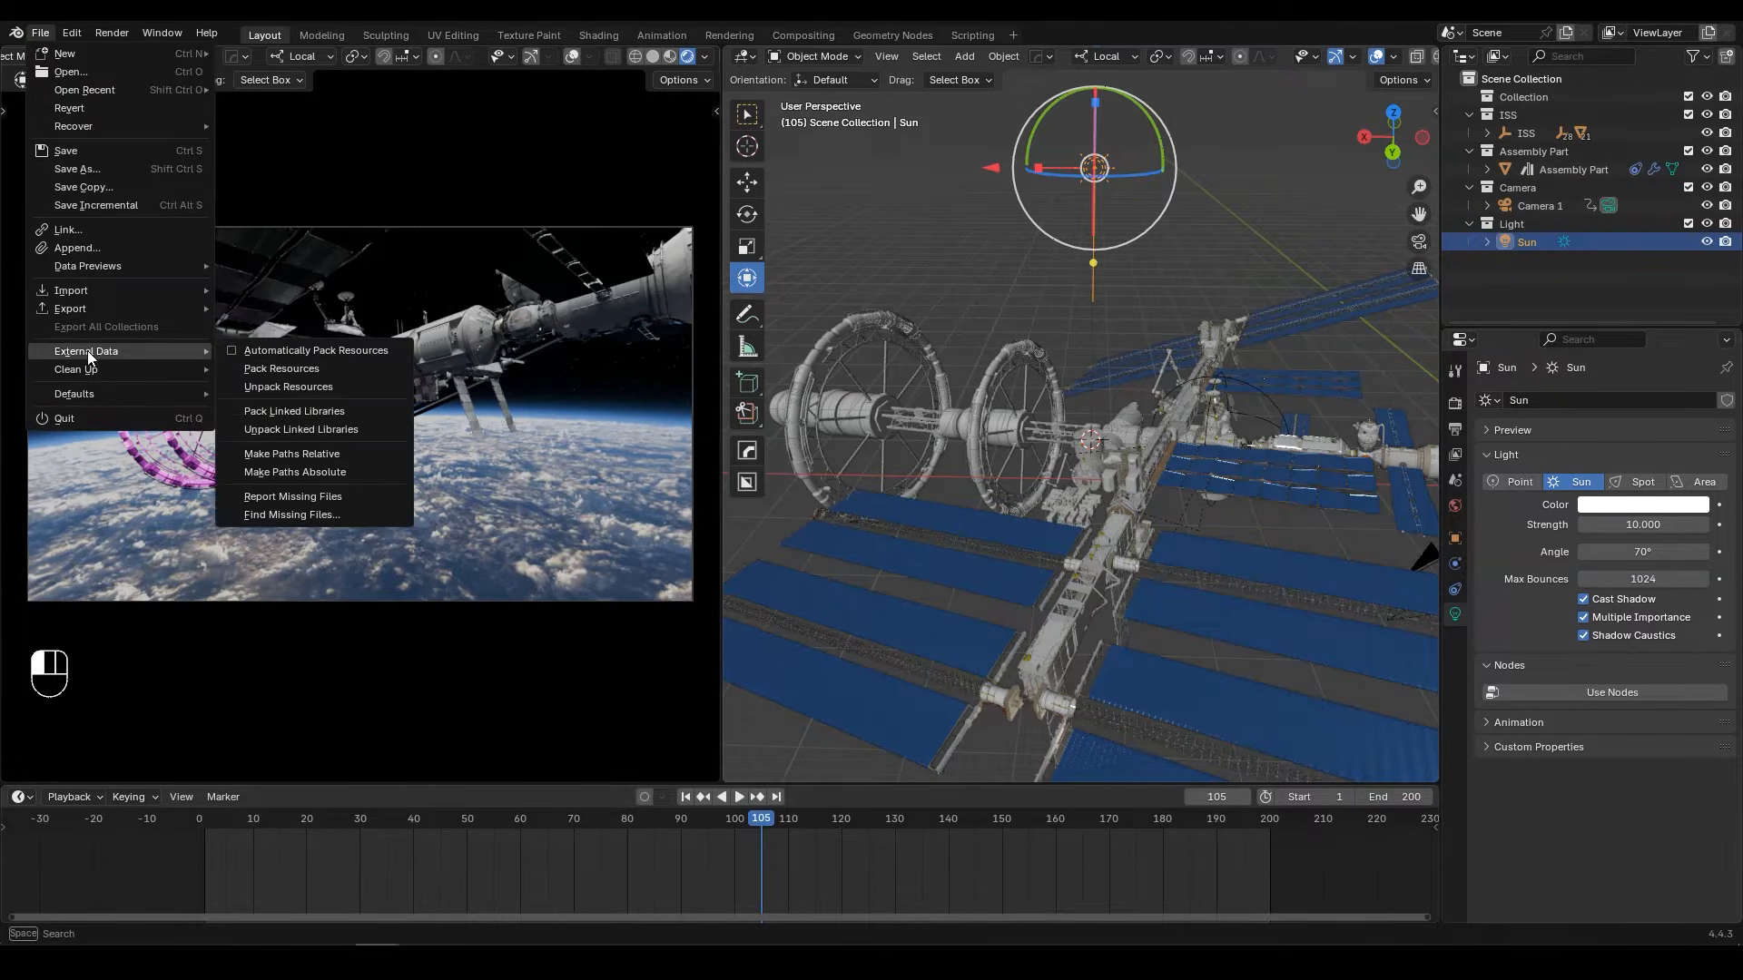
click(283, 515)
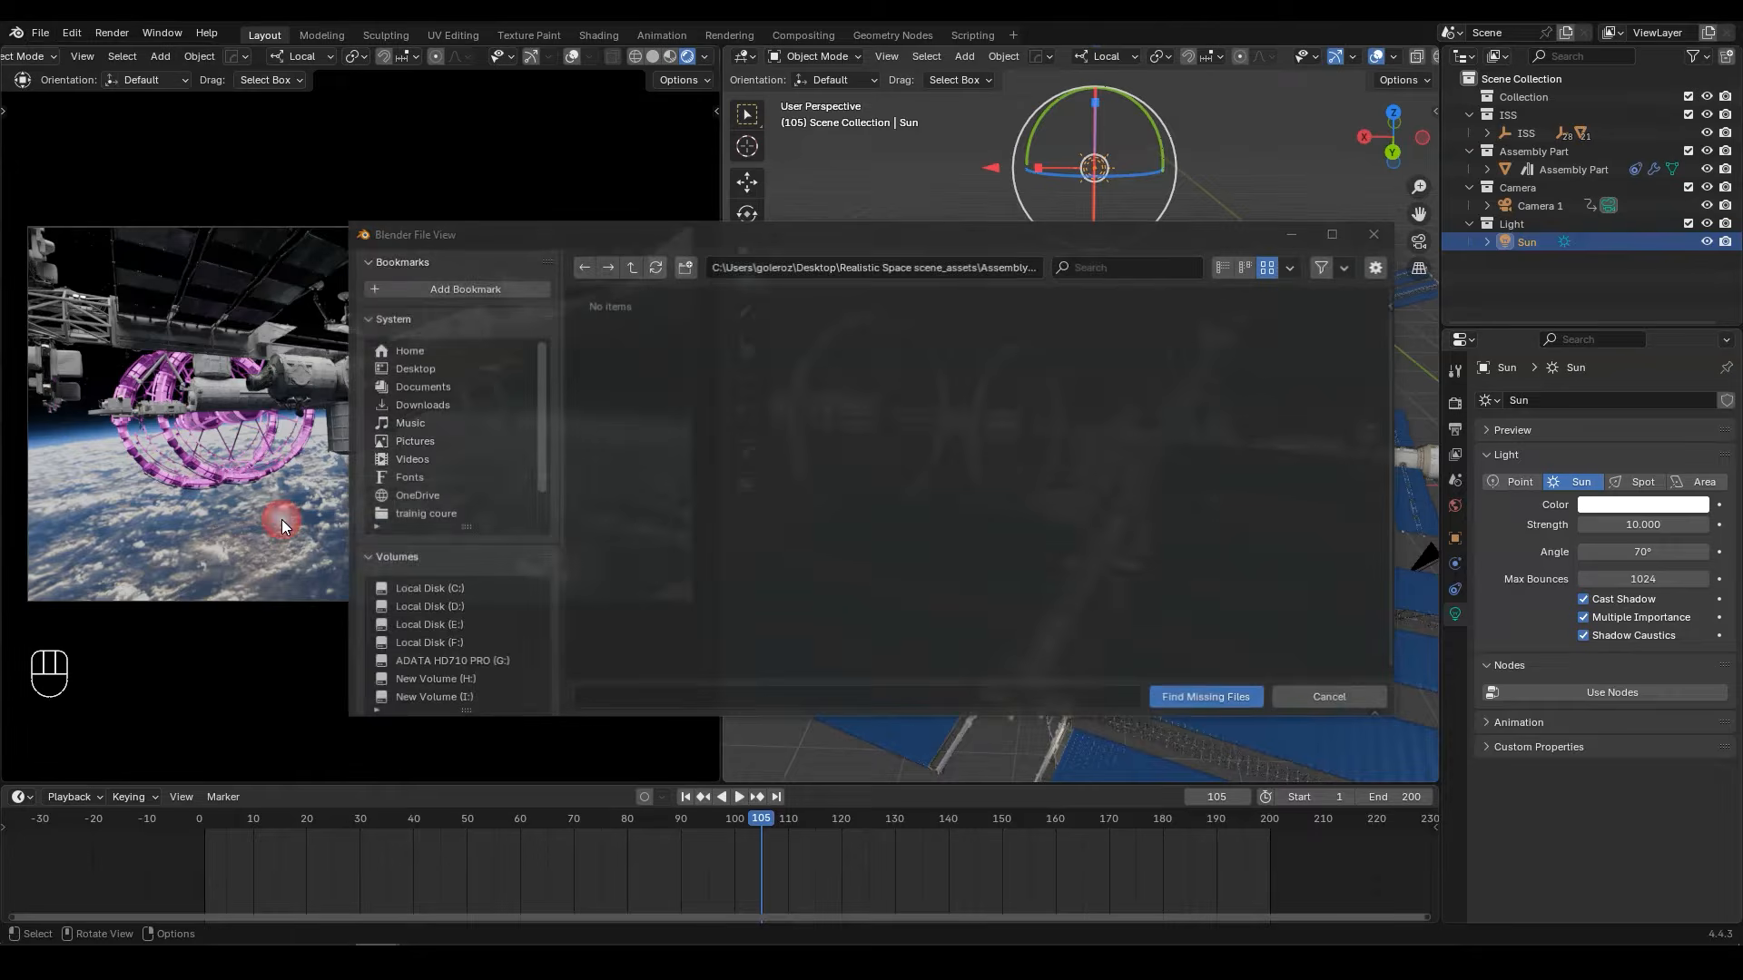
click(631, 266)
double_click(1269, 490)
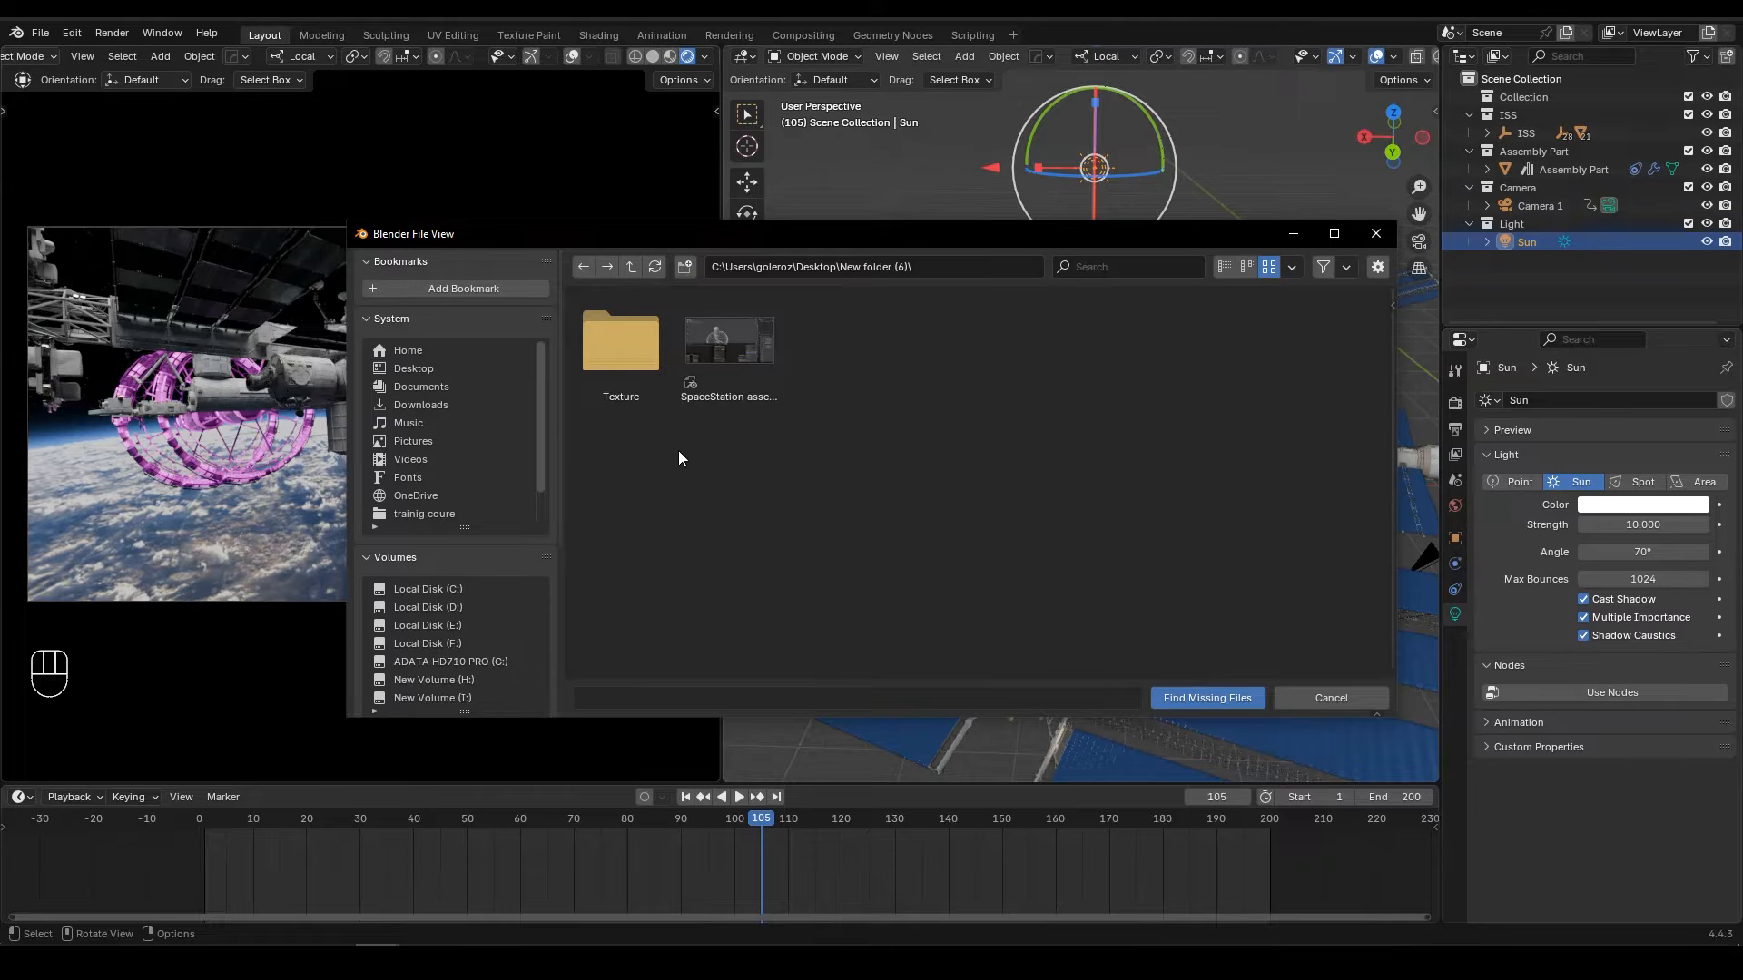
double_click(639, 372)
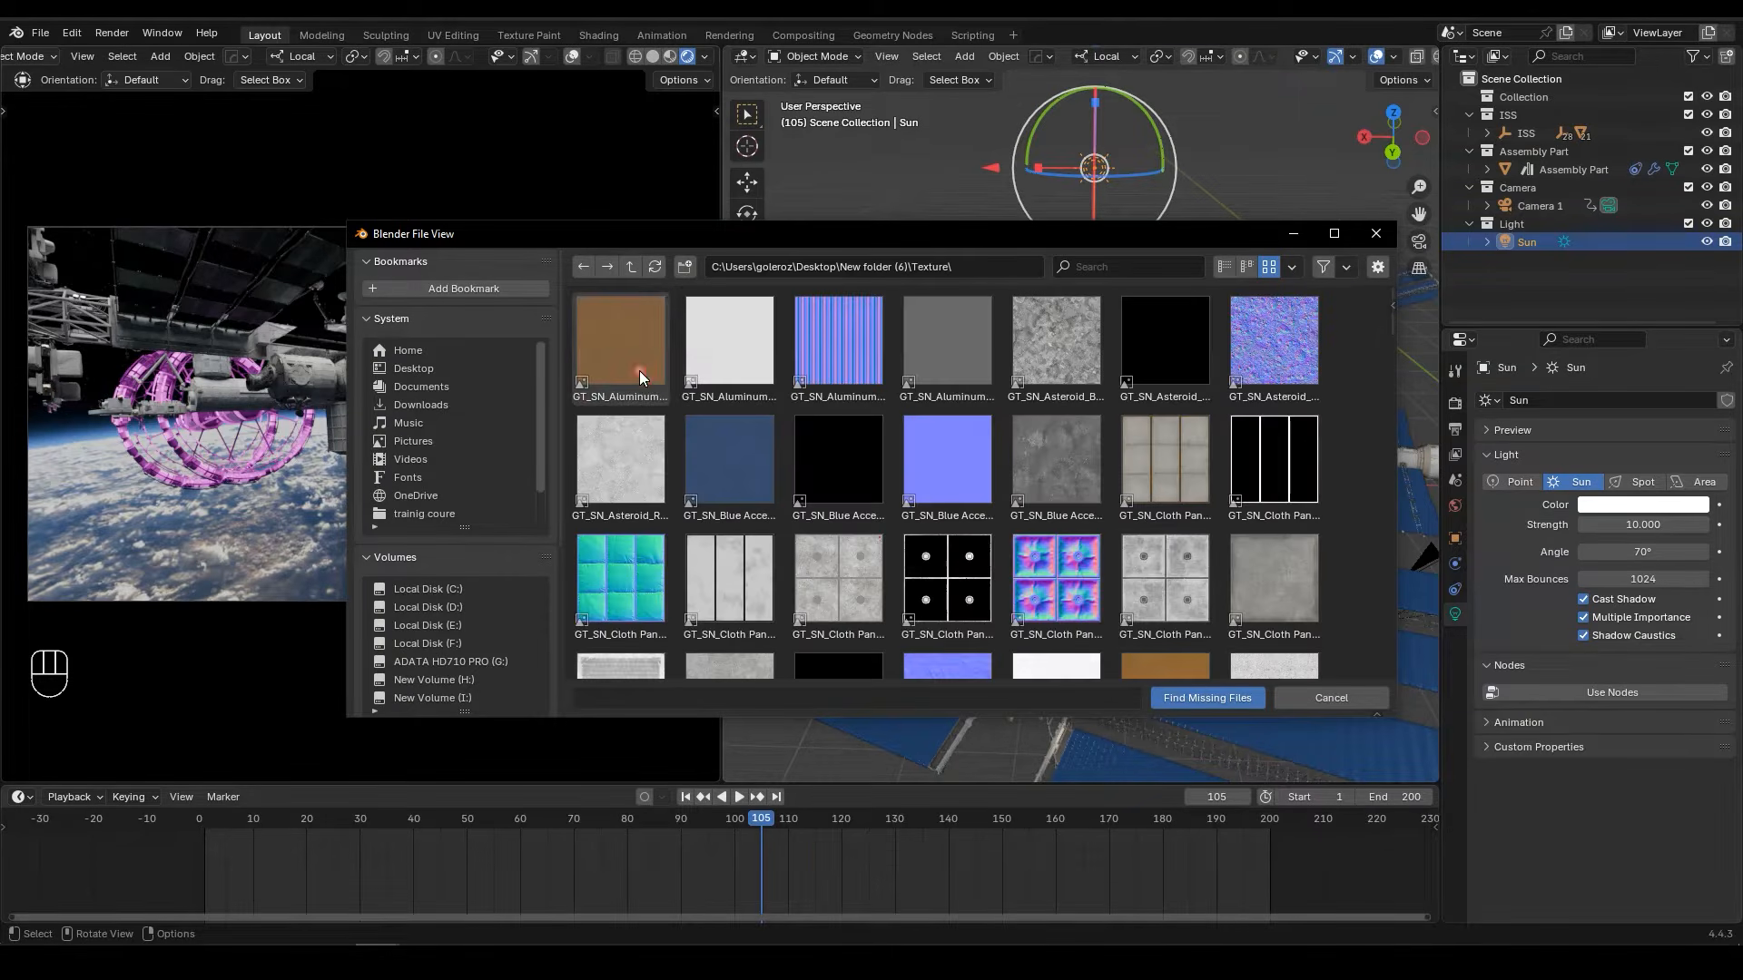
click(1249, 699)
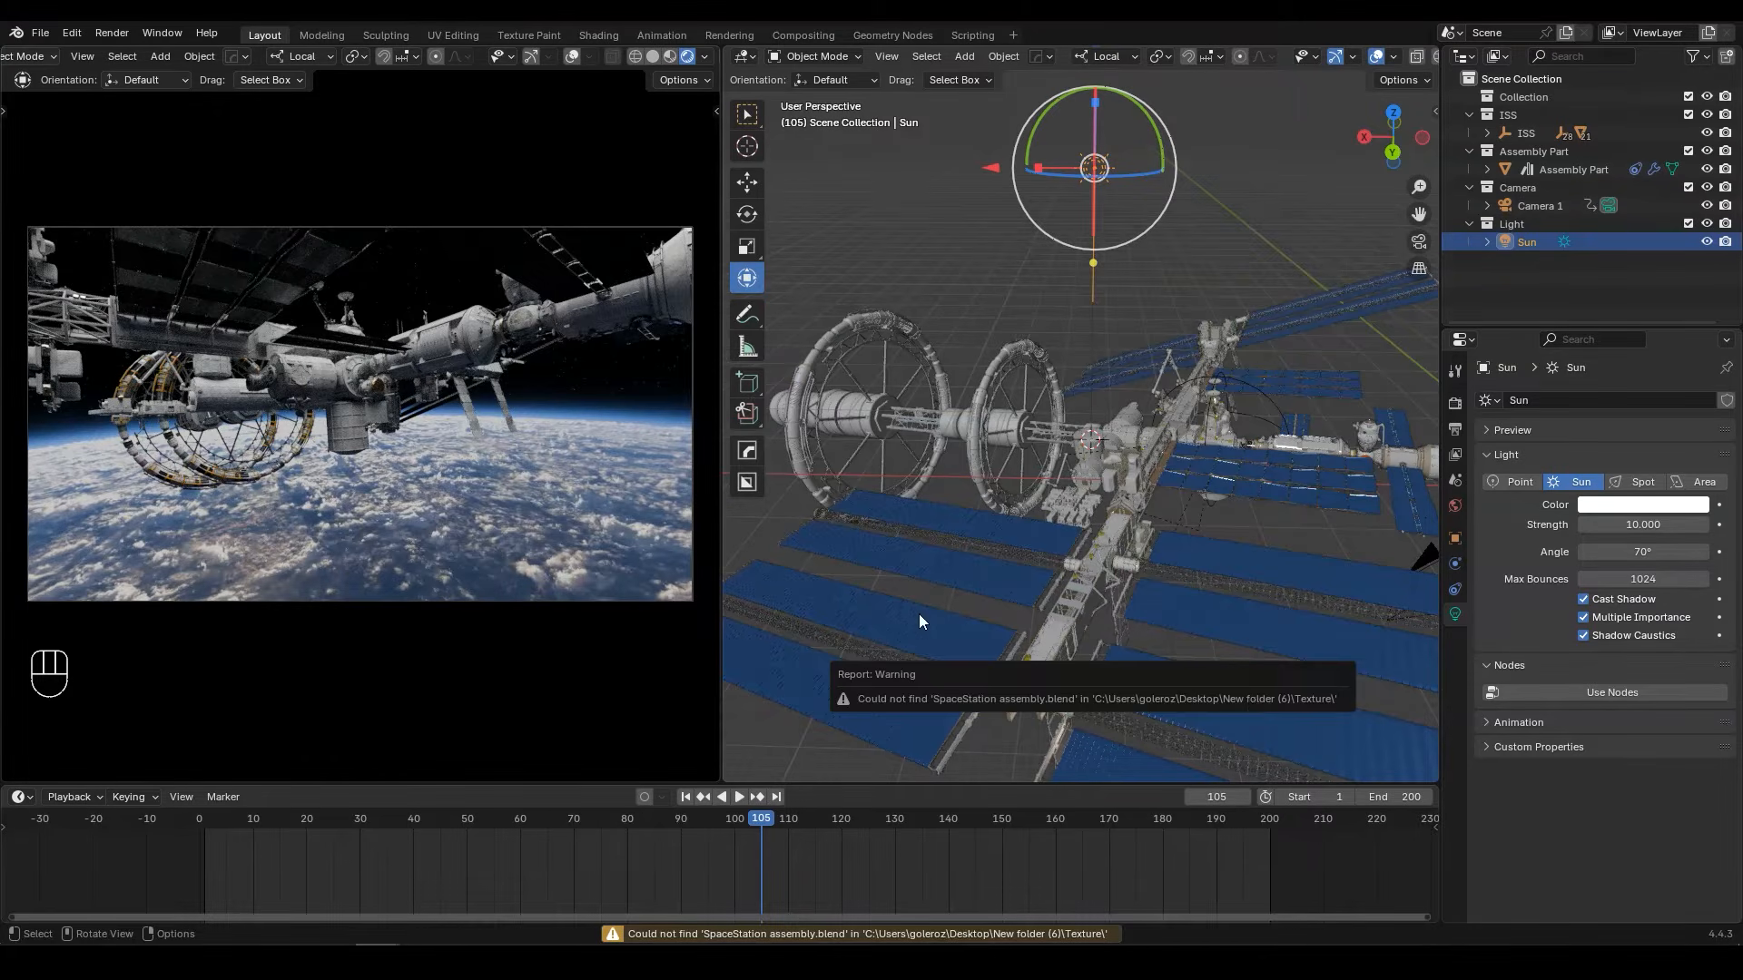
Step: Inspect the ring modules' textures up close in the rendered view and show the sun light's object properties
middle_drag(397, 444, 274, 380)
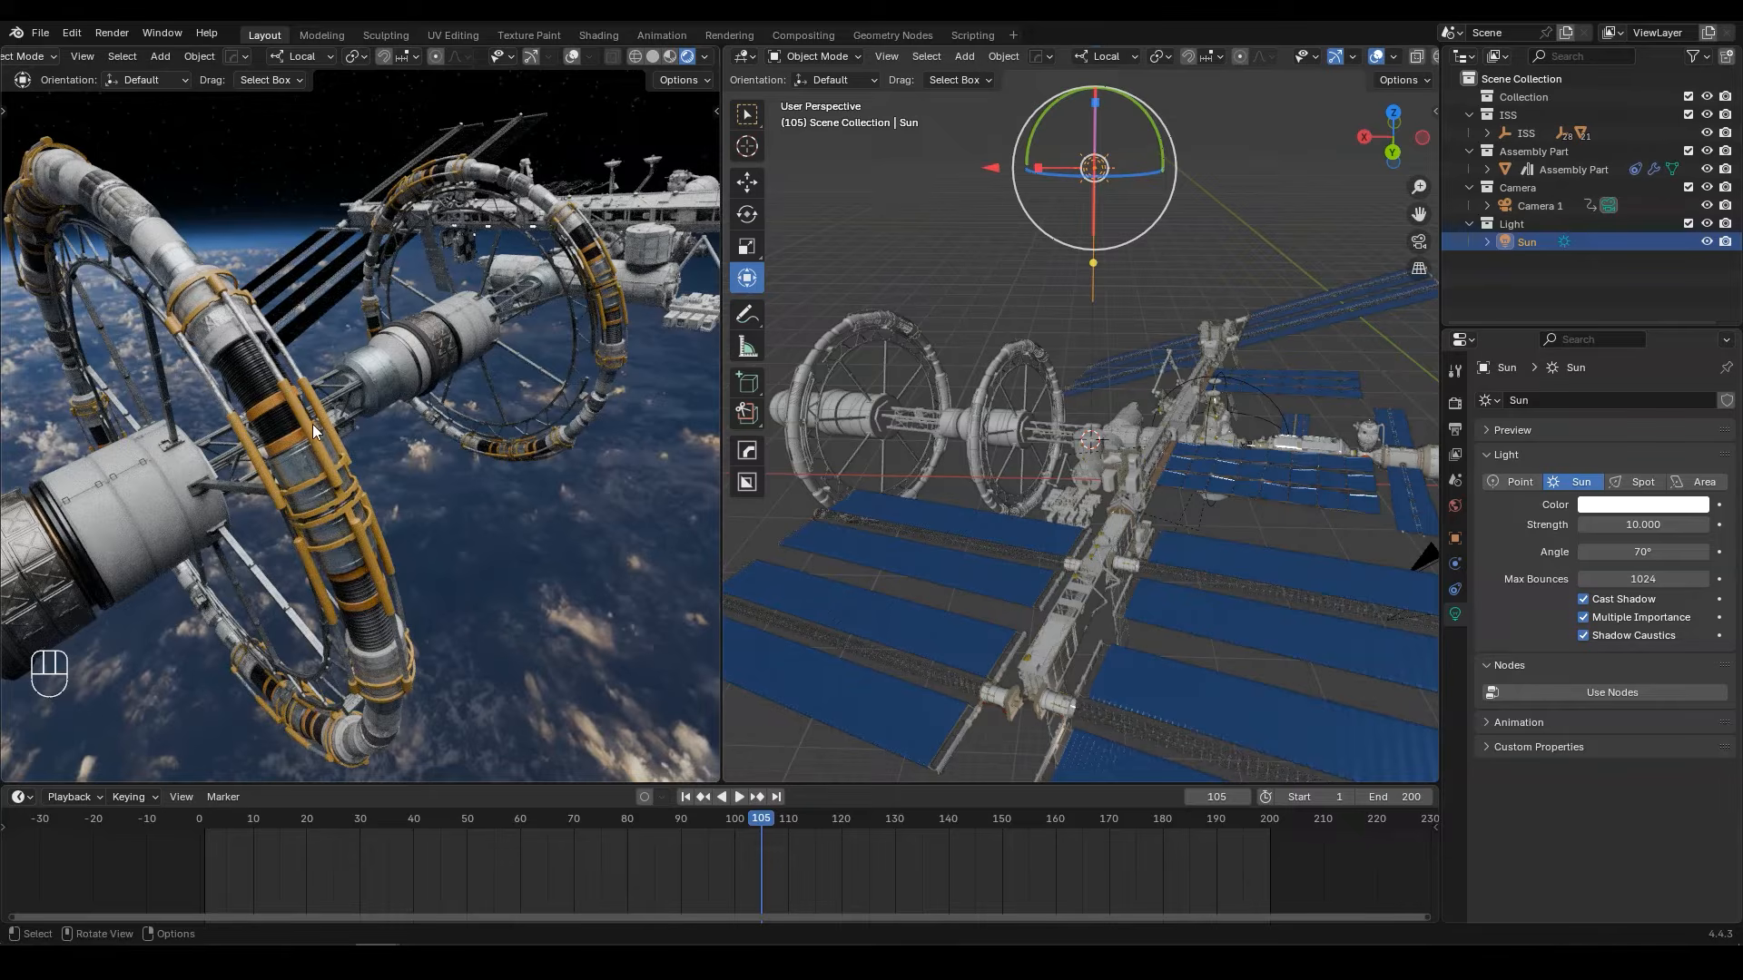
middle_drag(316, 432, 239, 430)
key(KP_0)
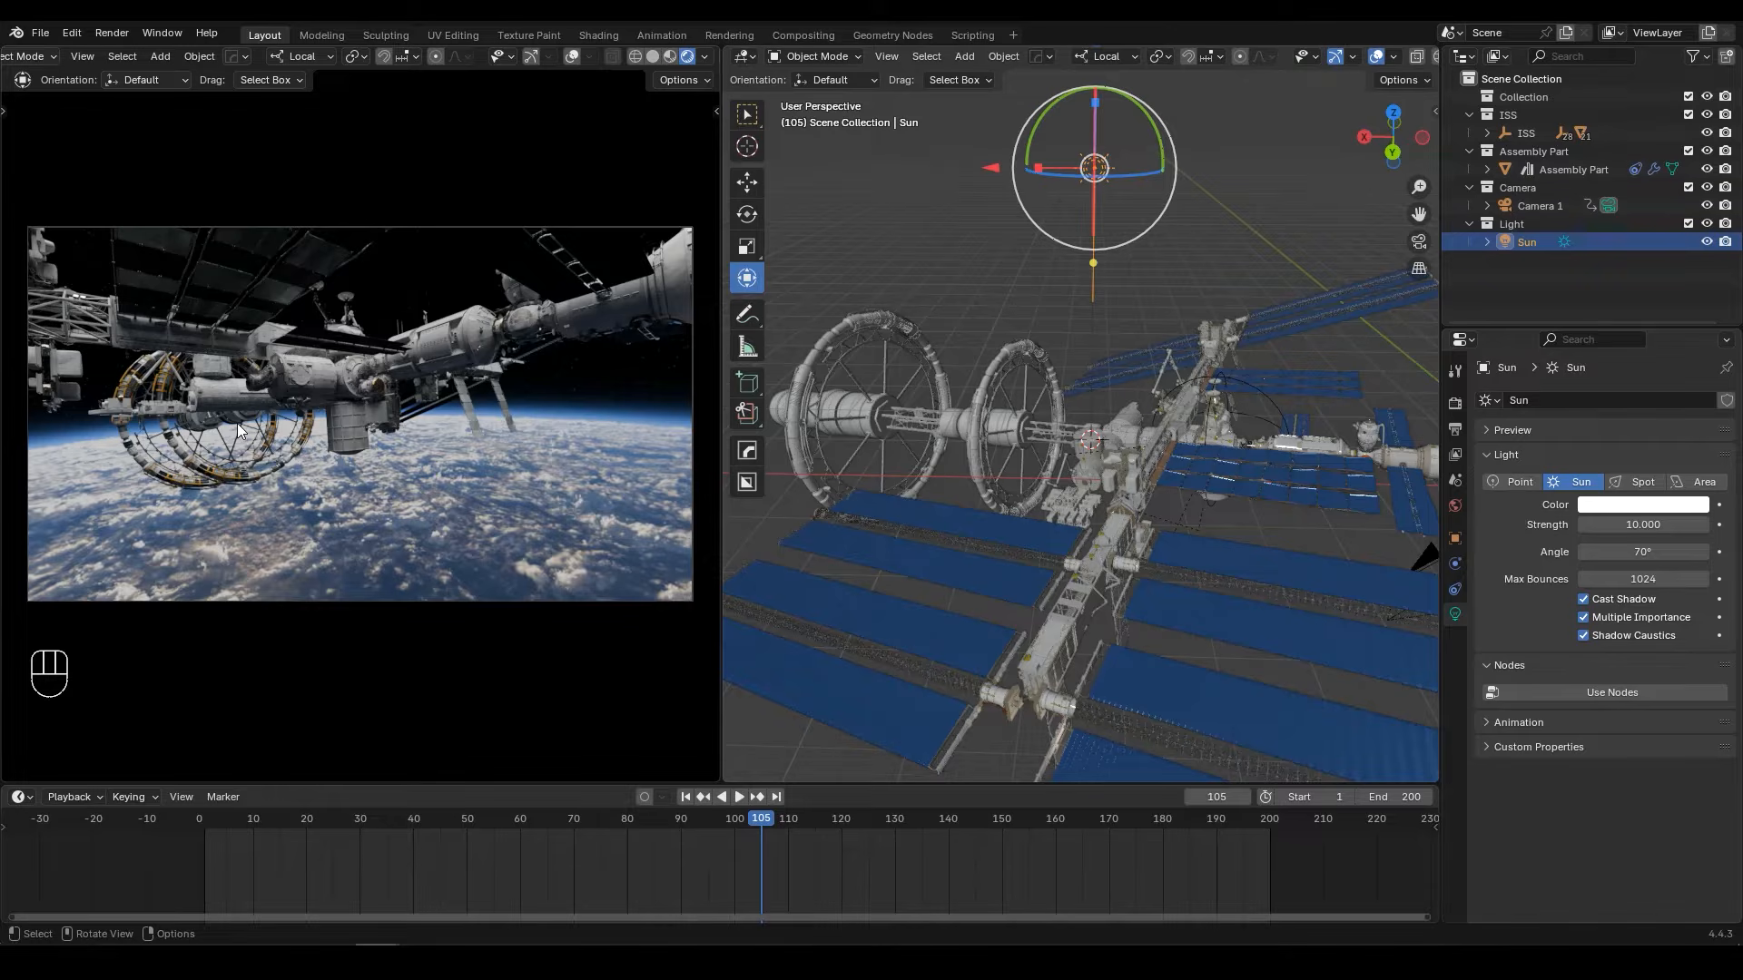
click(1455, 540)
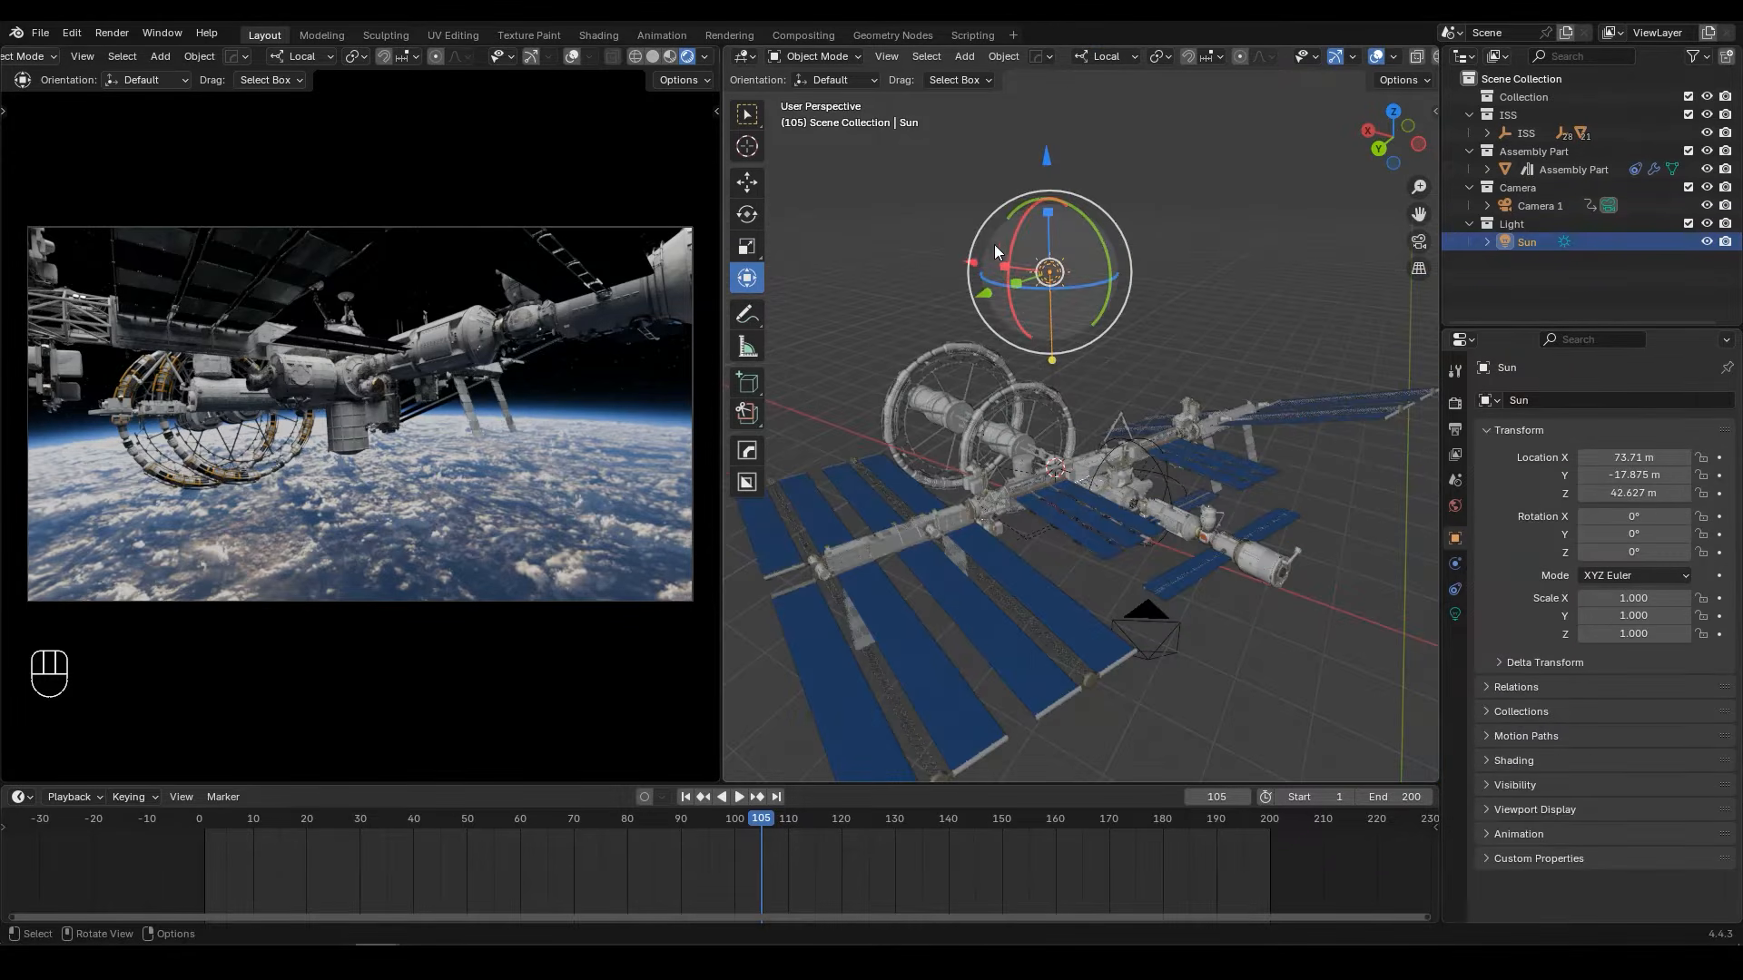
drag(994, 243, 1081, 285)
key(r)
key(z)
key(z)
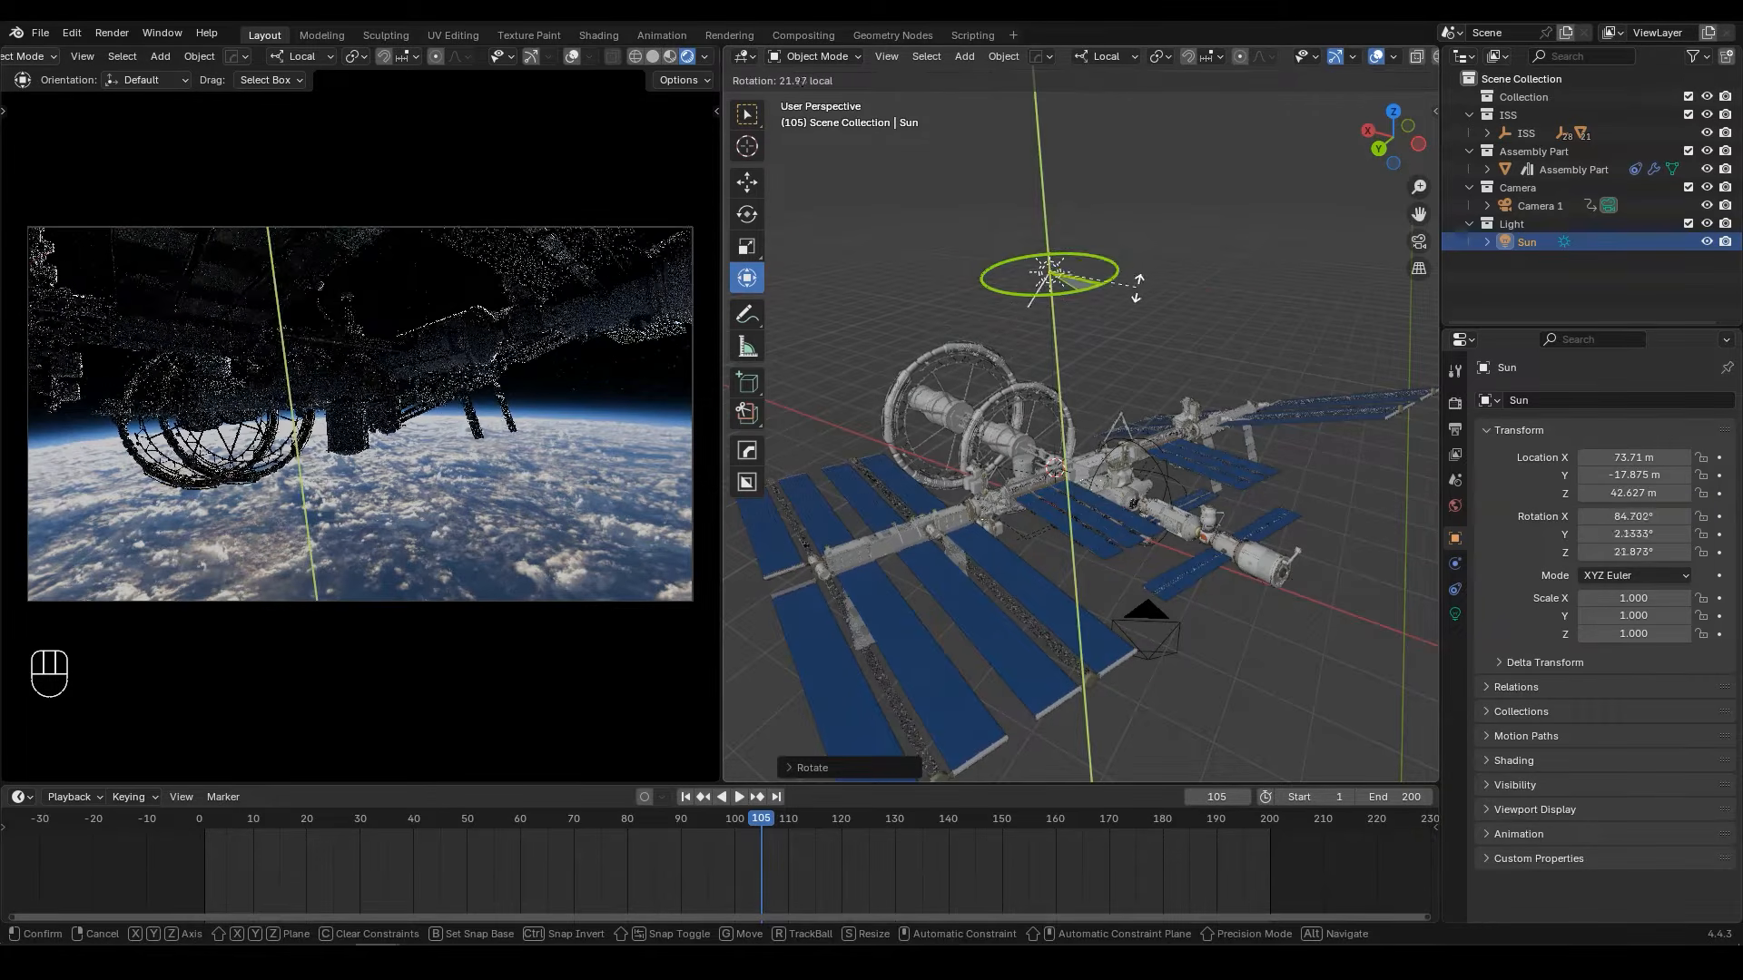
right_click(1071, 182)
key(ctrl+z)
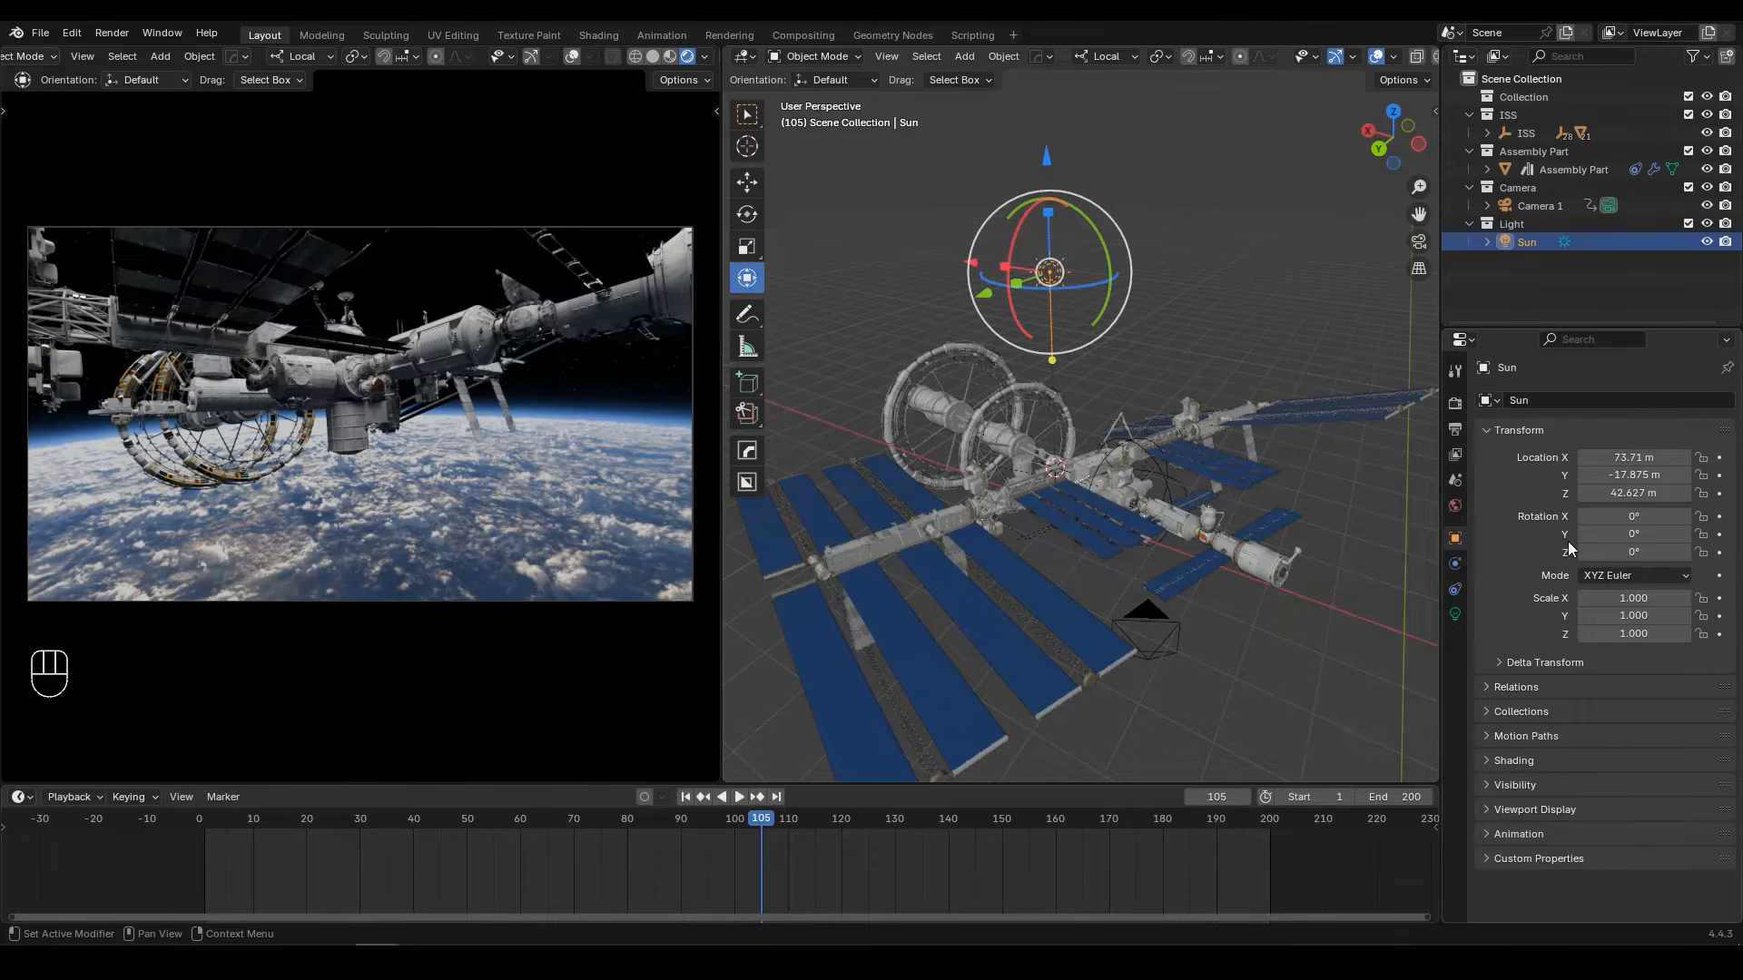
Step: Set the sun light's rotation to X 106.5°, Y 20° and Z 5.3°
click(1643, 520)
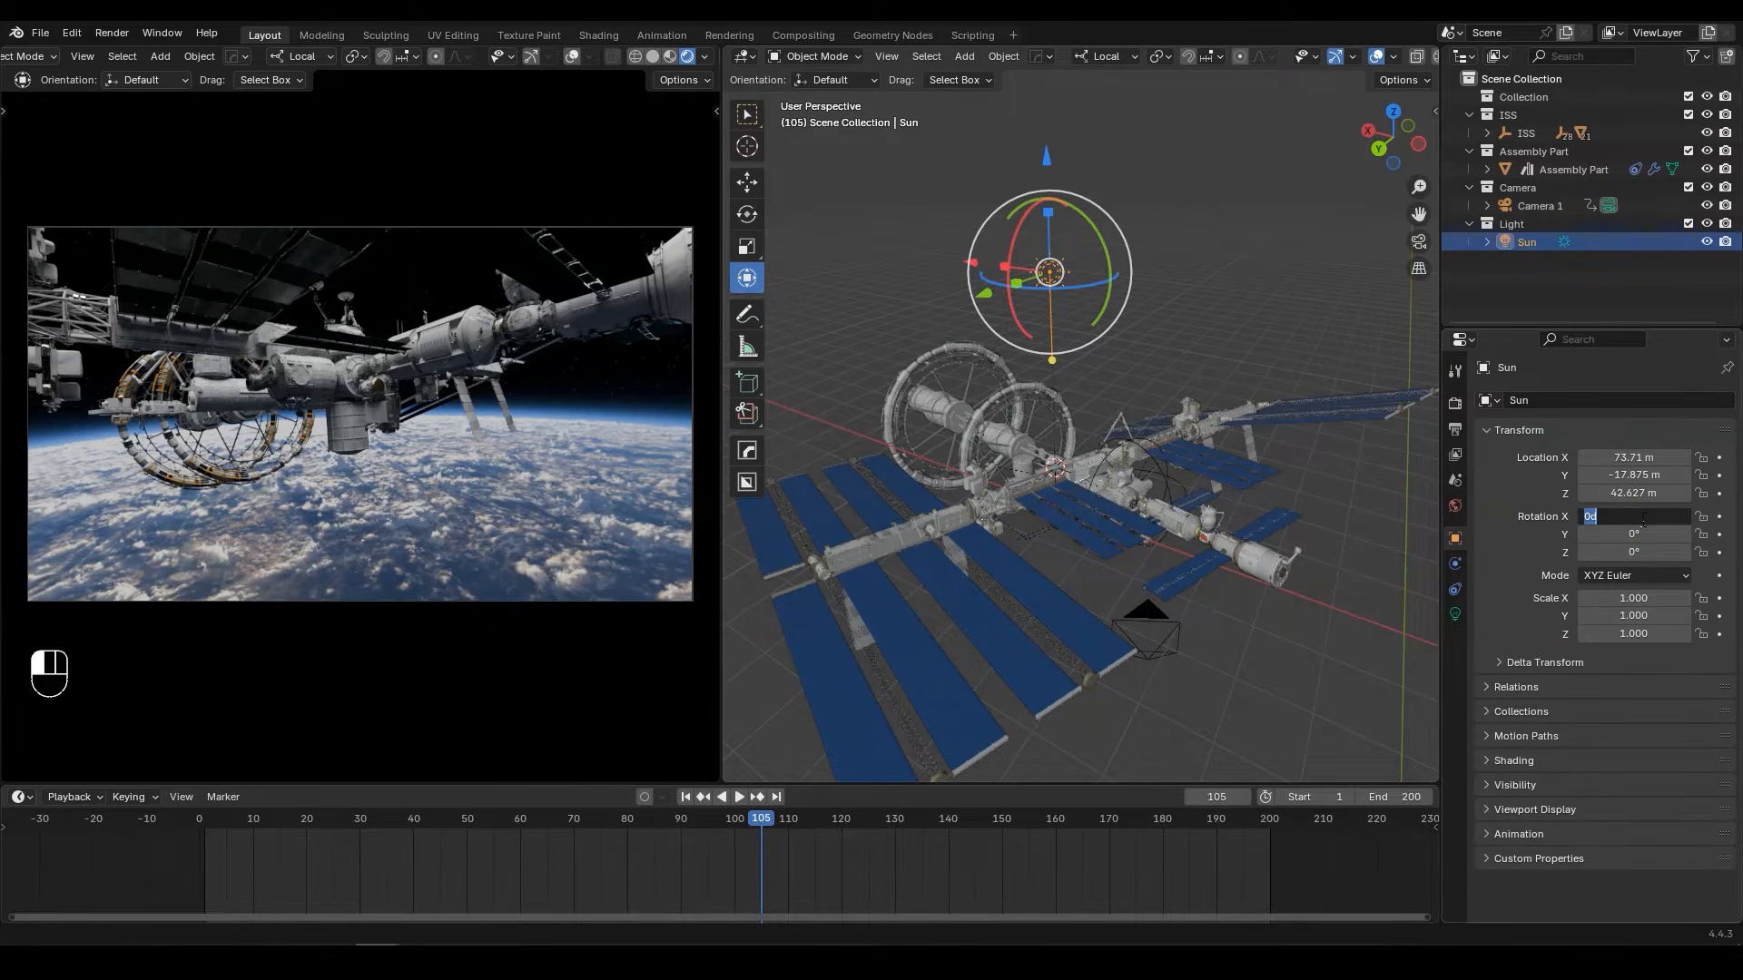
text(106.5)
key(Return)
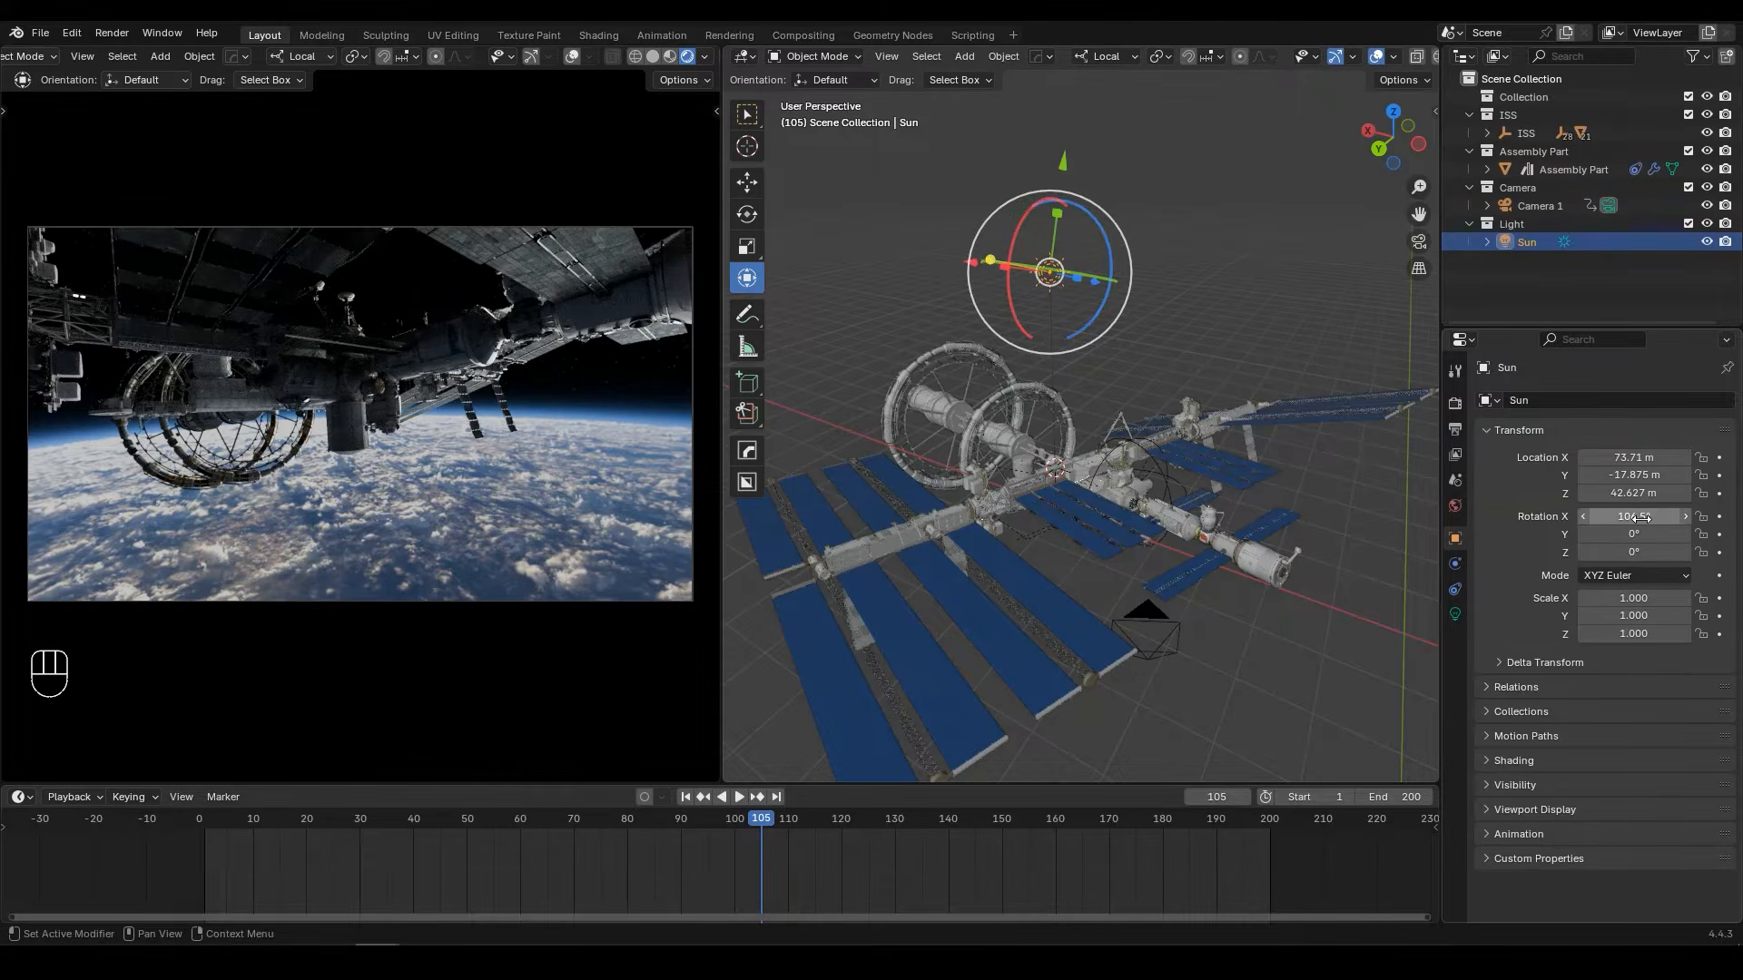
click(1630, 536)
text(20)
key(Return)
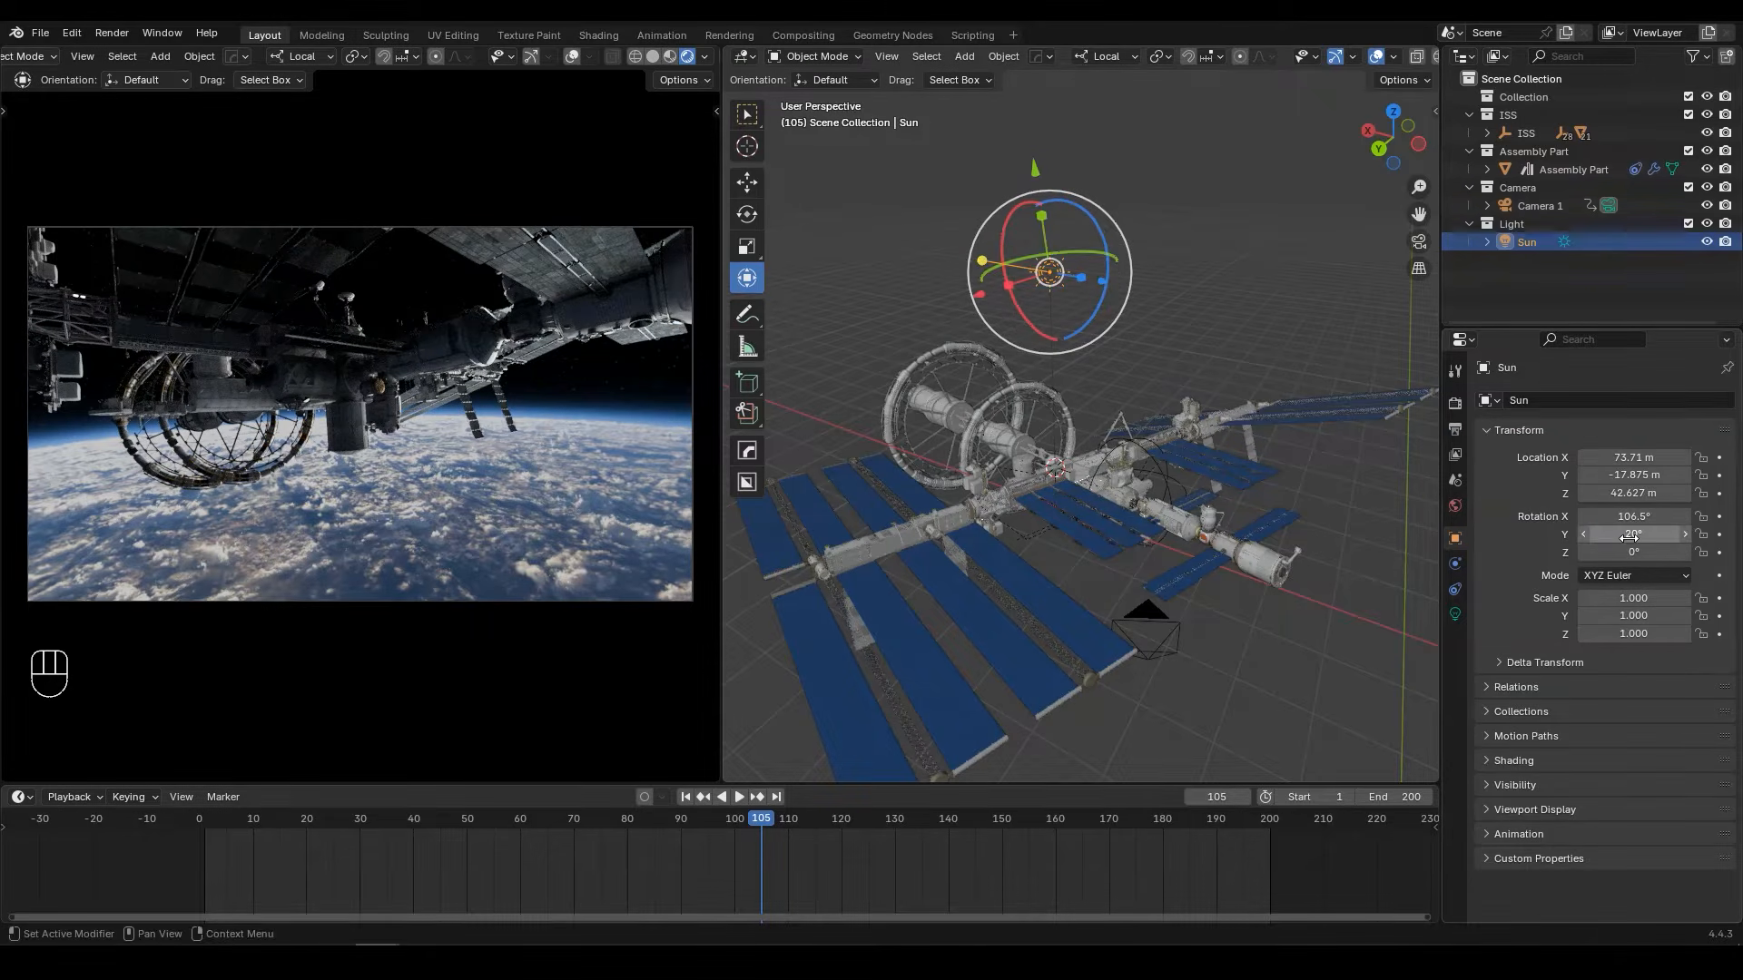
click(1634, 551)
text(5.3)
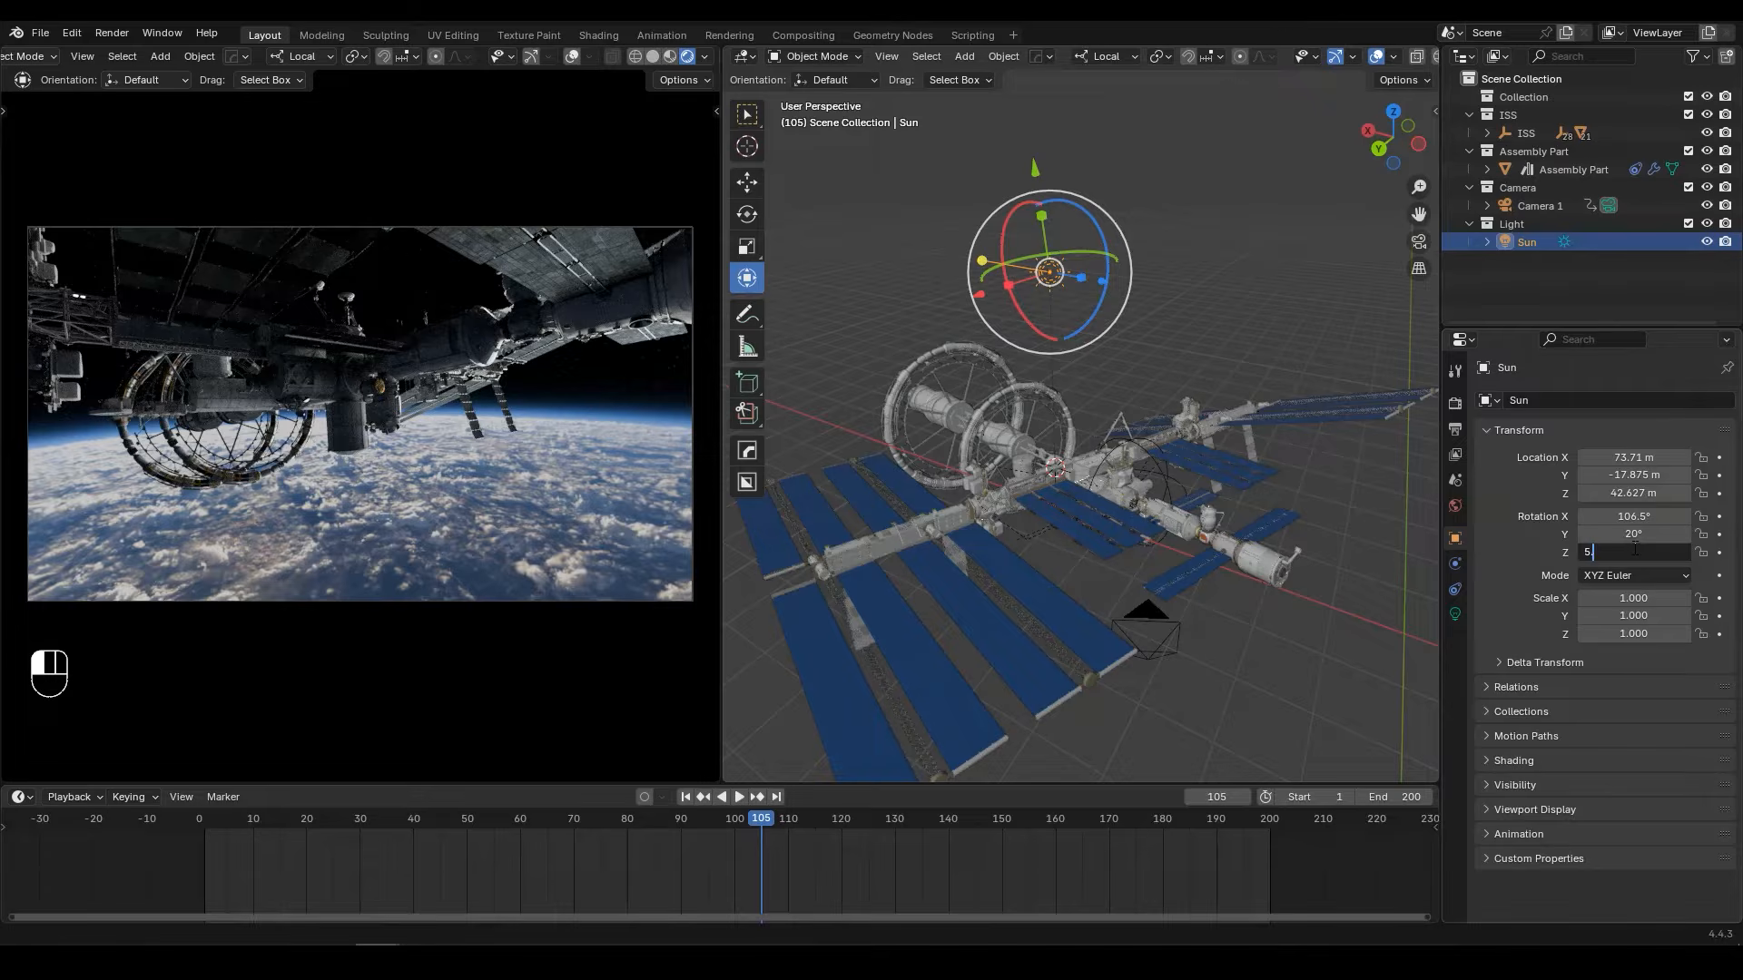
key(Return)
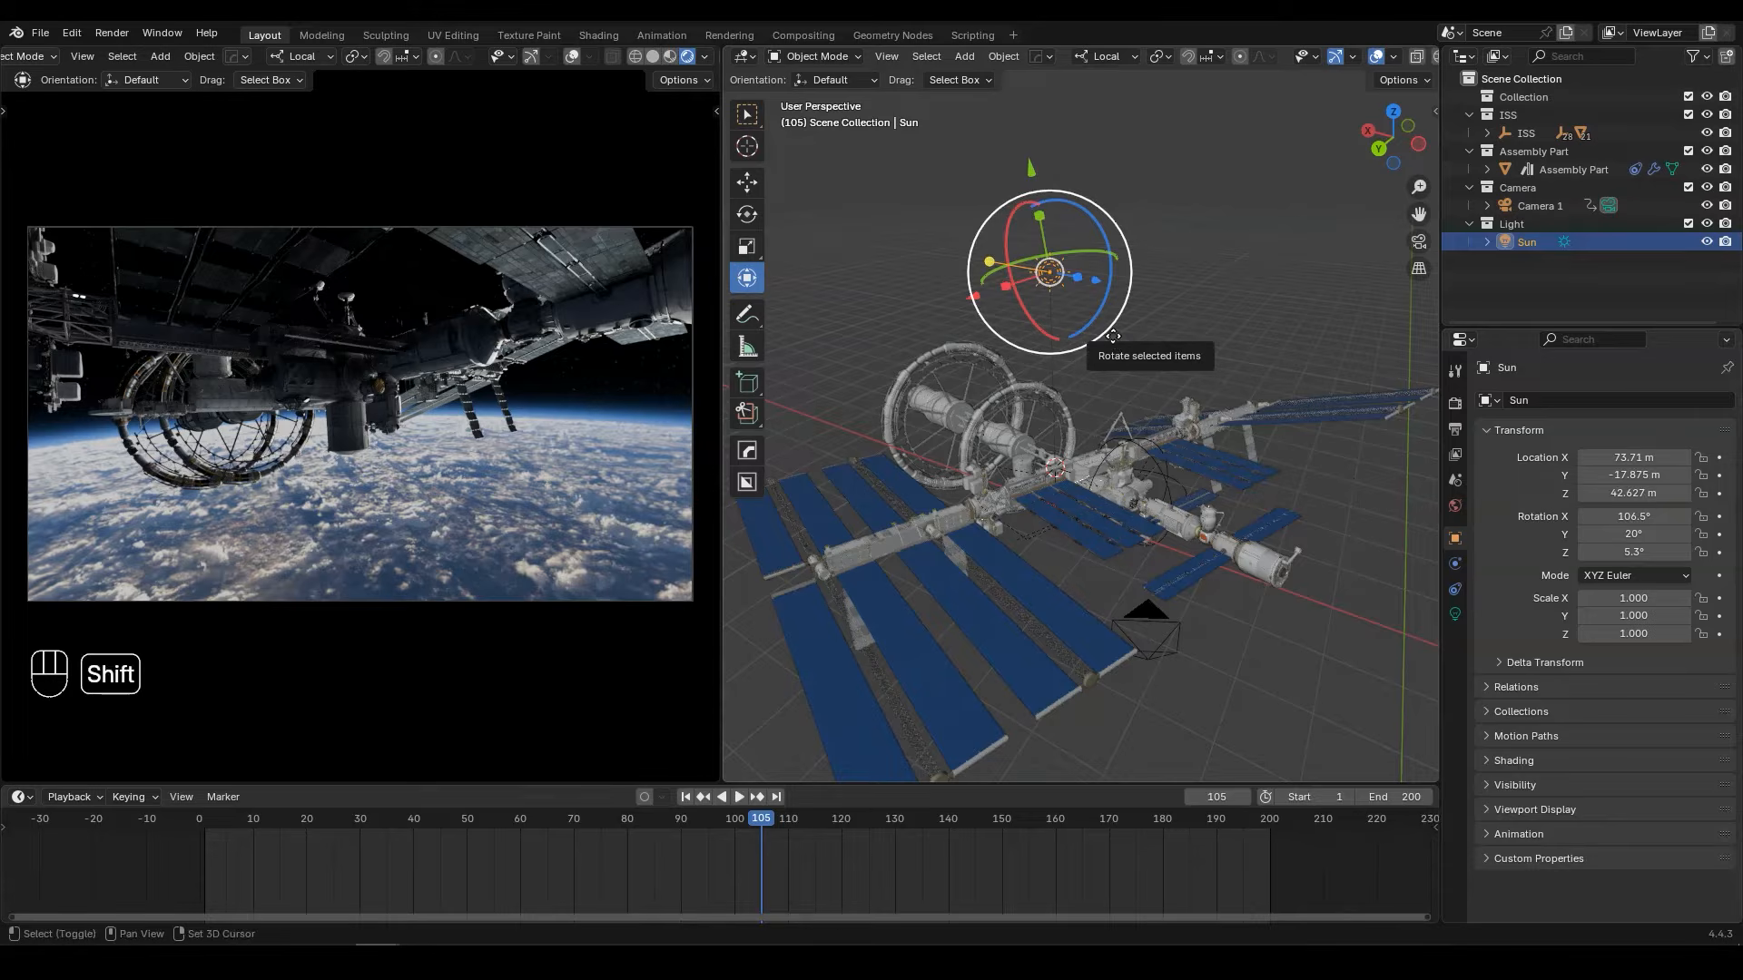
Step: Duplicate the sun light, place the copy beside the original above the station, and rename it Sun 2
key(shift+d)
middle_drag(1109, 307, 1218, 266)
click(1279, 245)
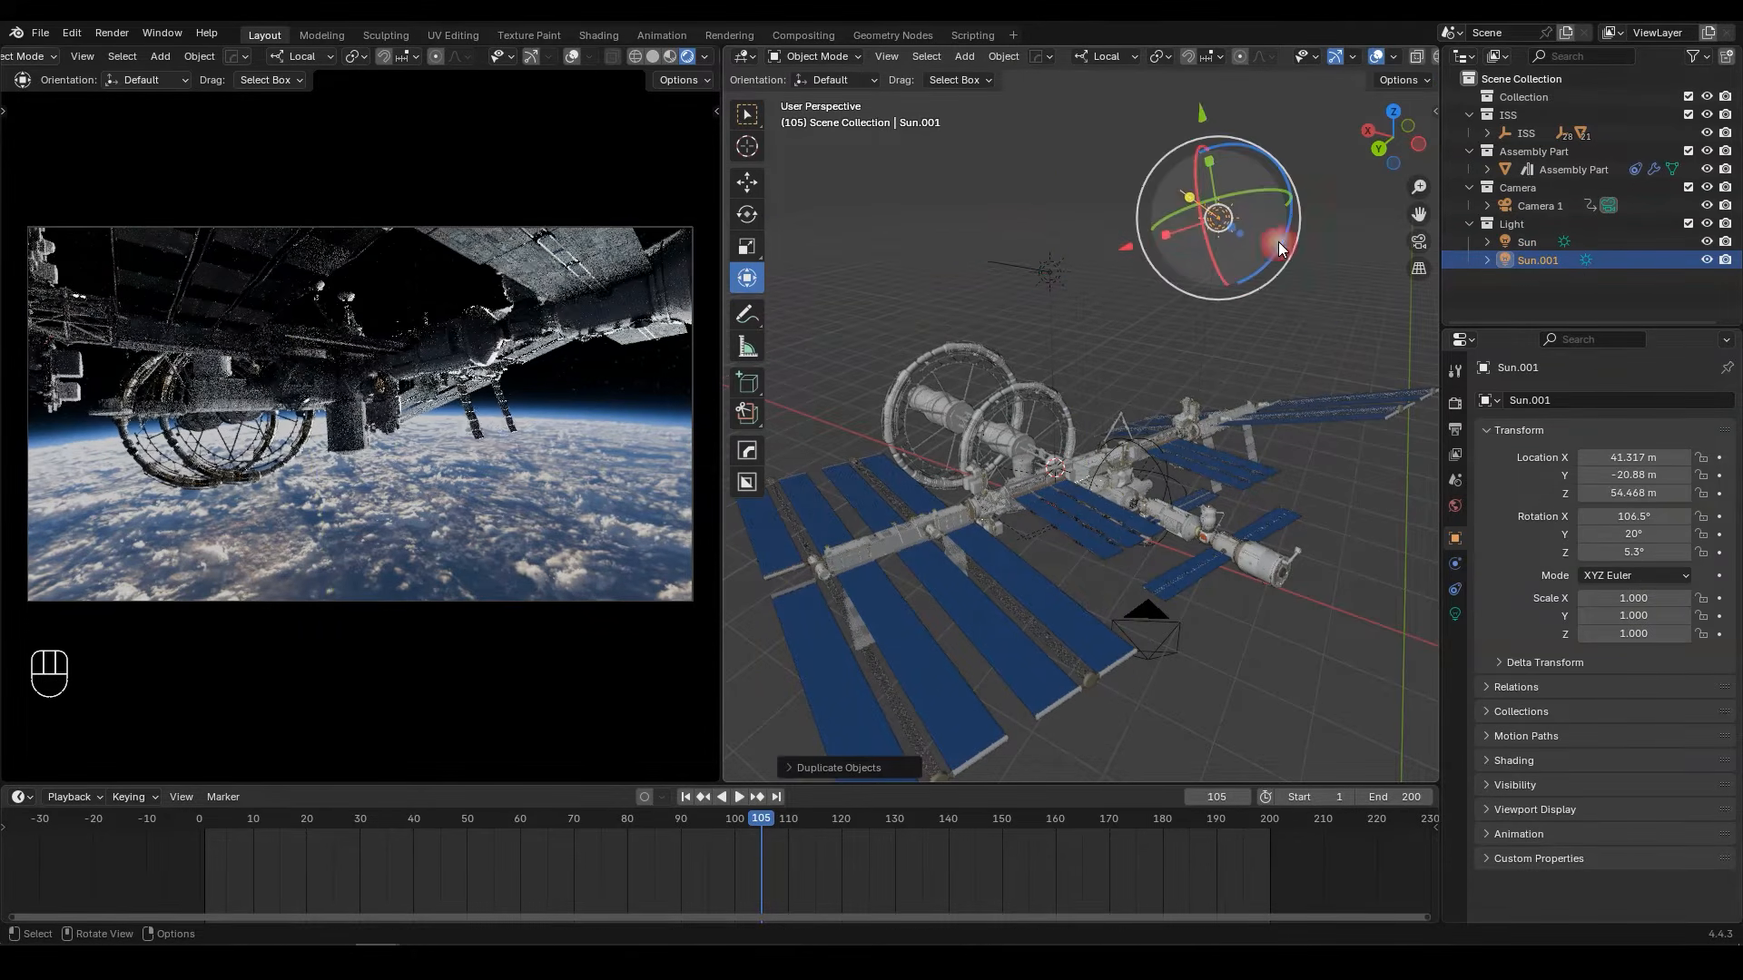
key(F2)
text(Sun 2)
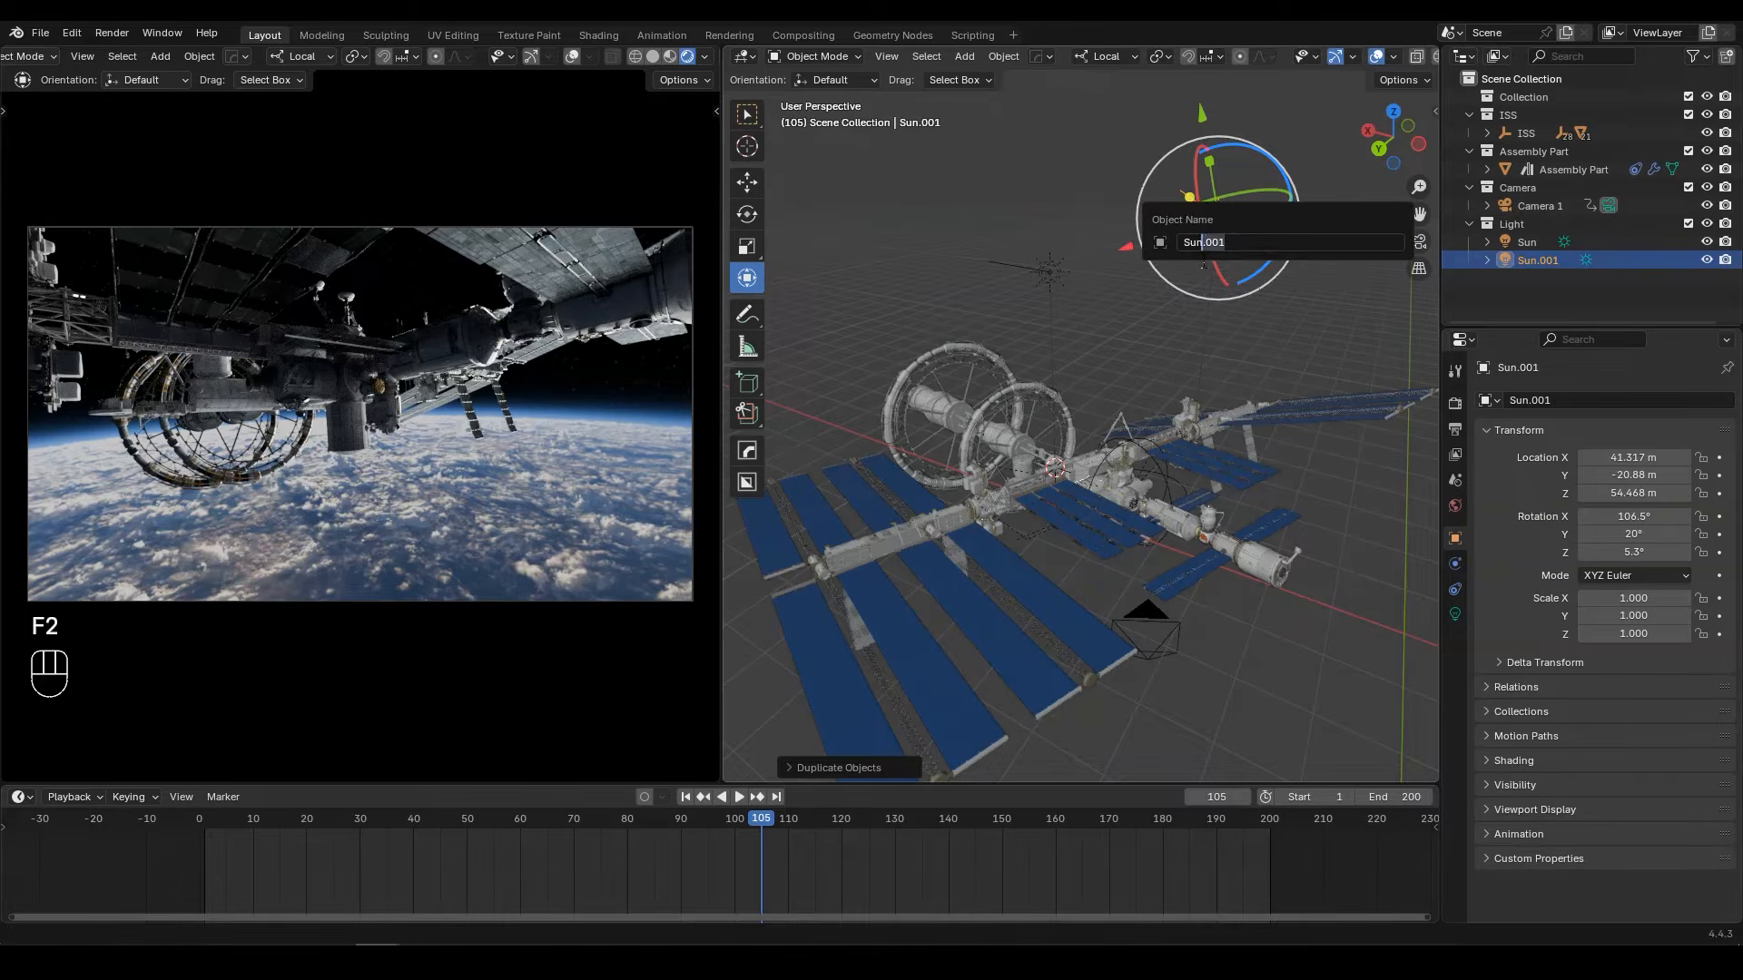
key(Return)
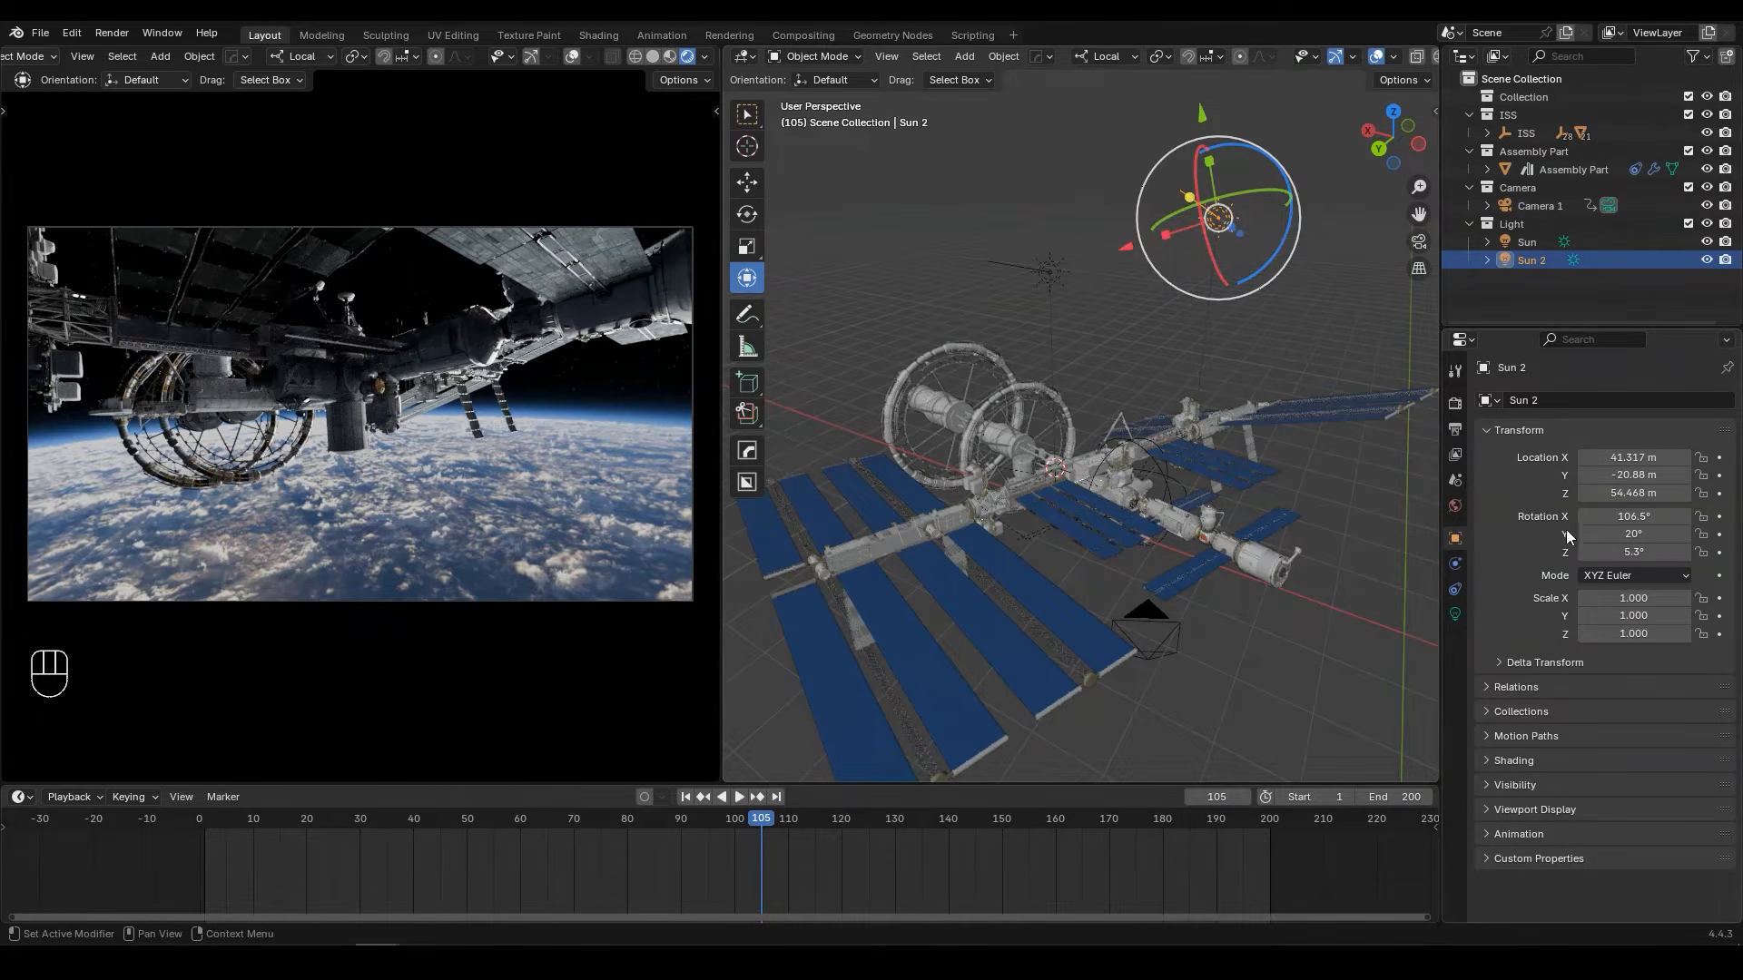
Step: Set Sun 2's rotation to X 66.8°, Y 6° and Z -36.6°
click(1625, 516)
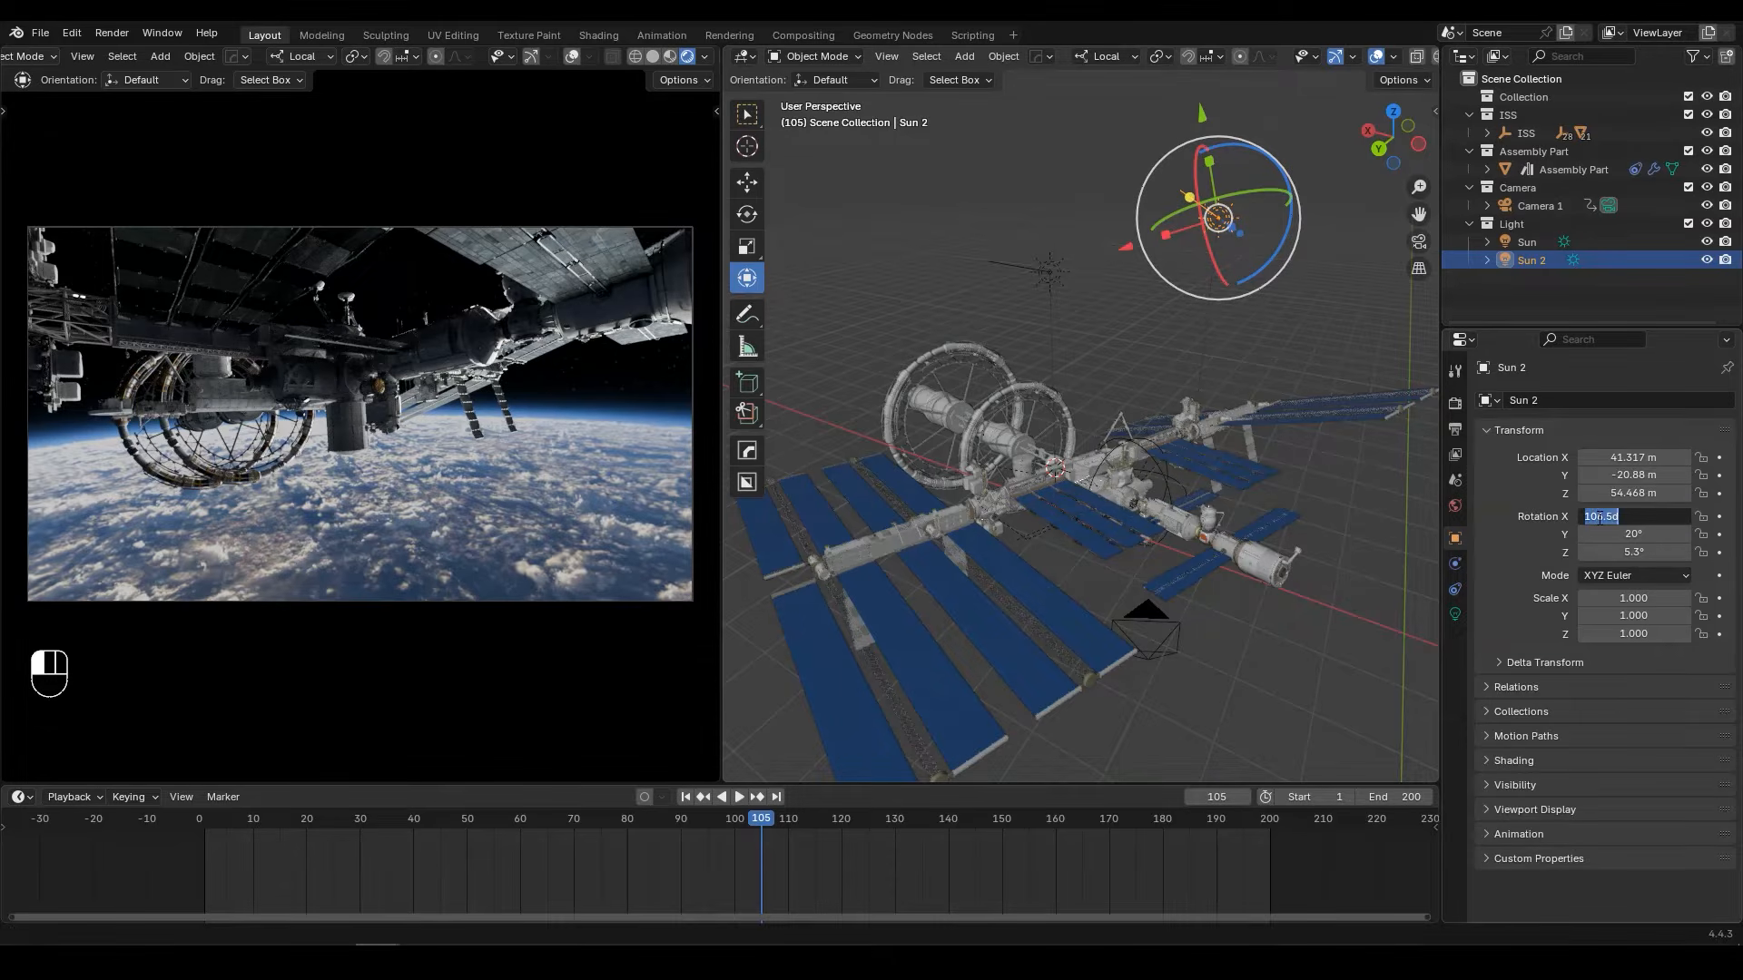
text(66.8)
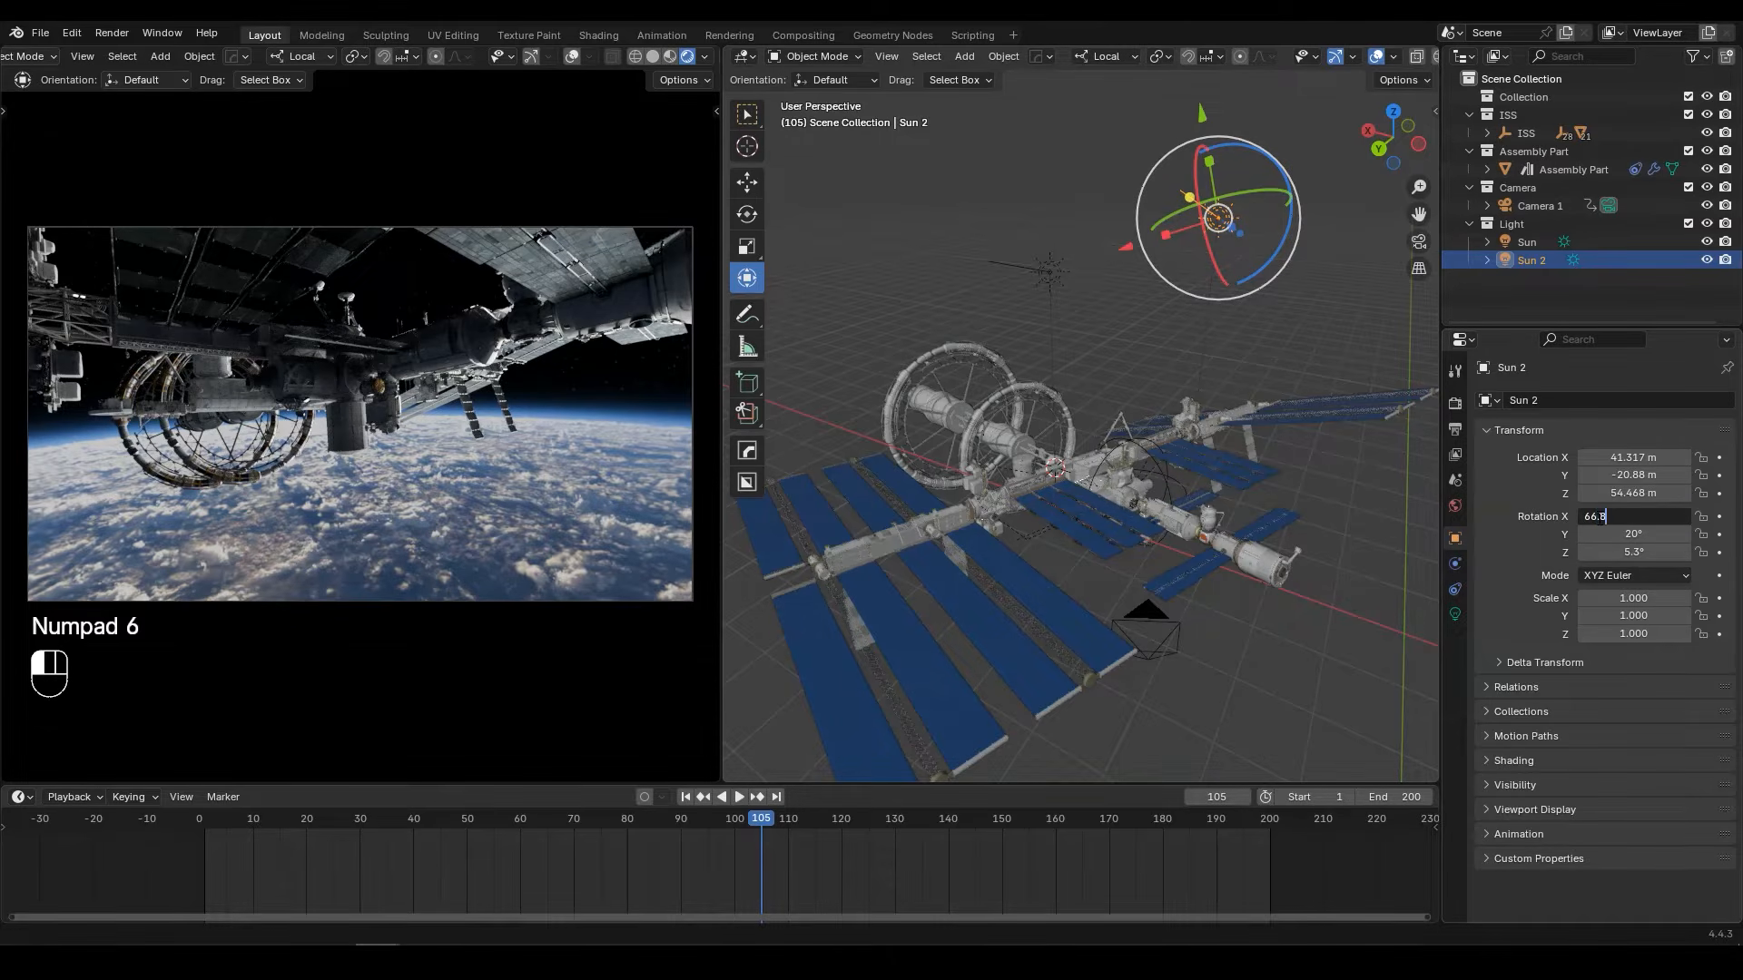
key(Return)
click(1604, 533)
text(6)
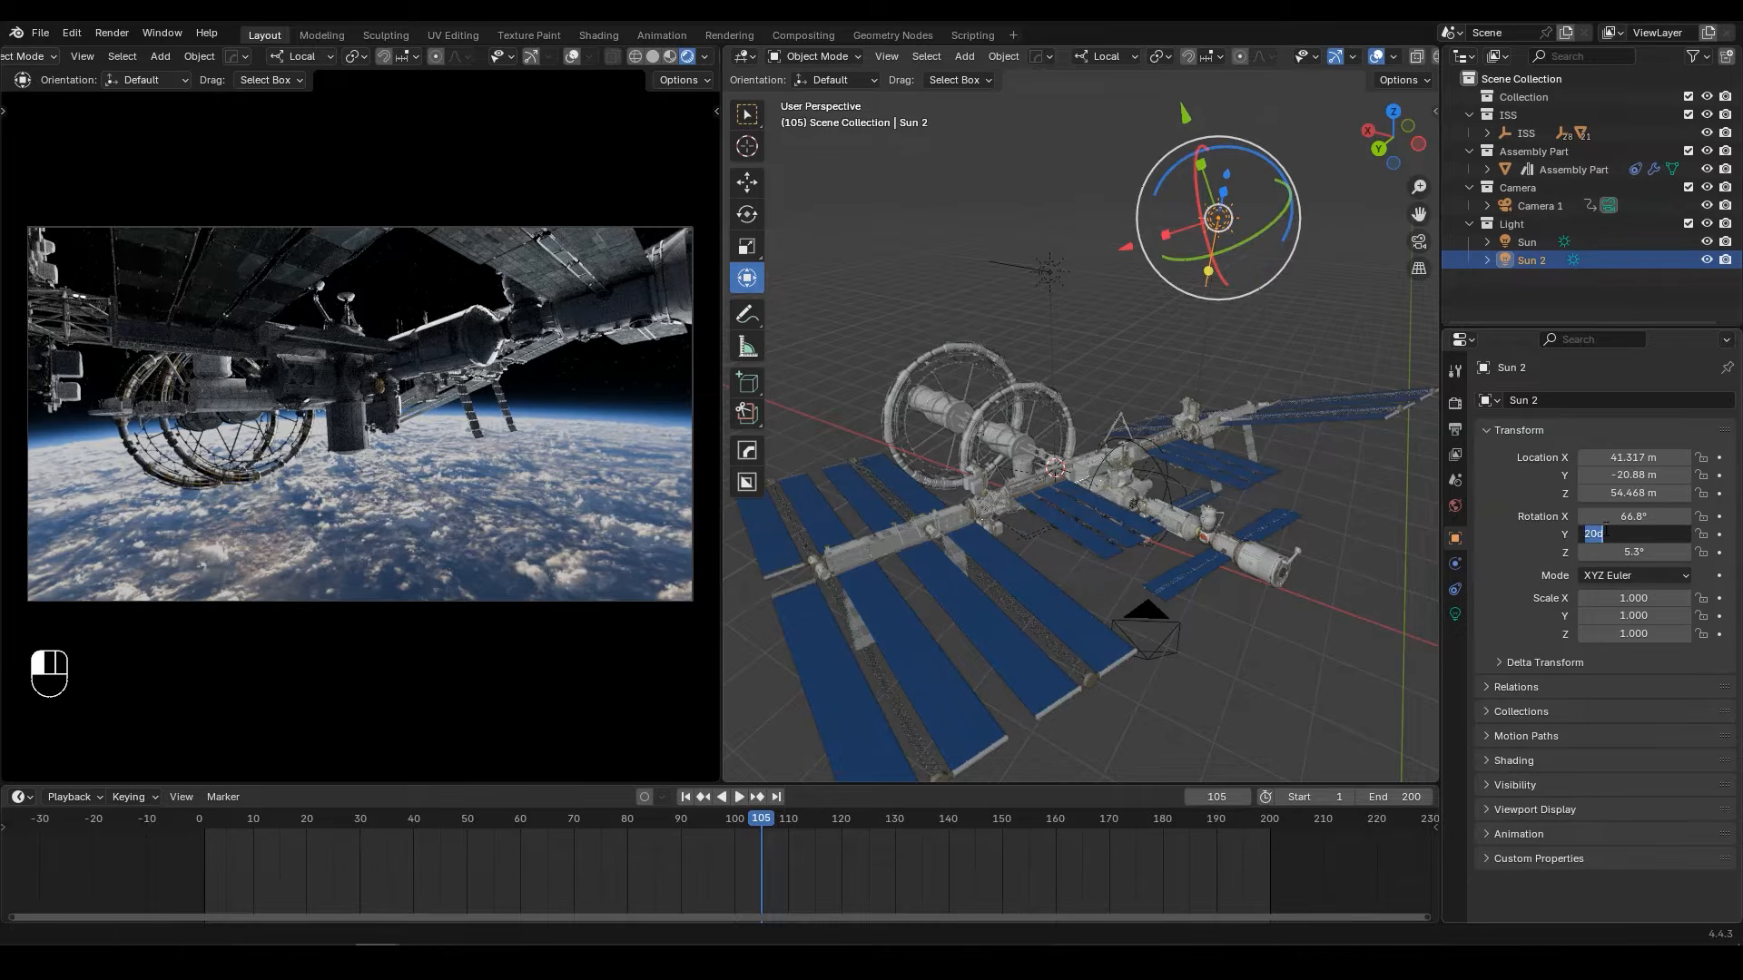
key(Return)
click(1645, 552)
text(-36.)
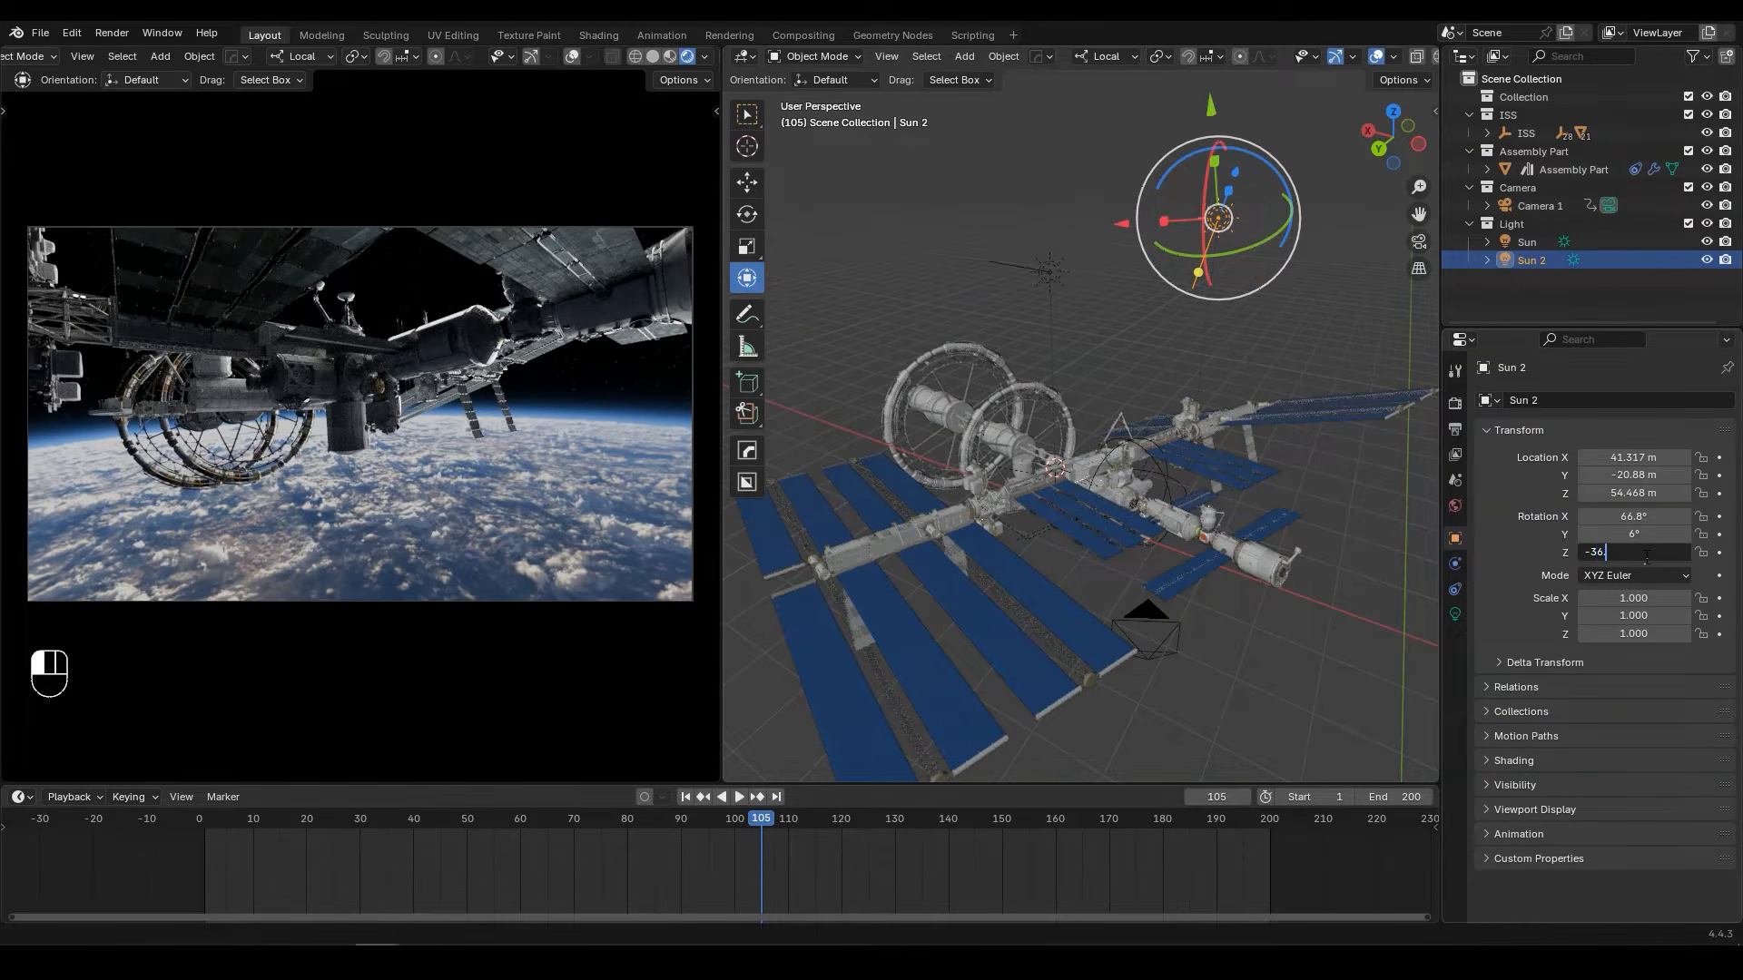
text(6)
key(Return)
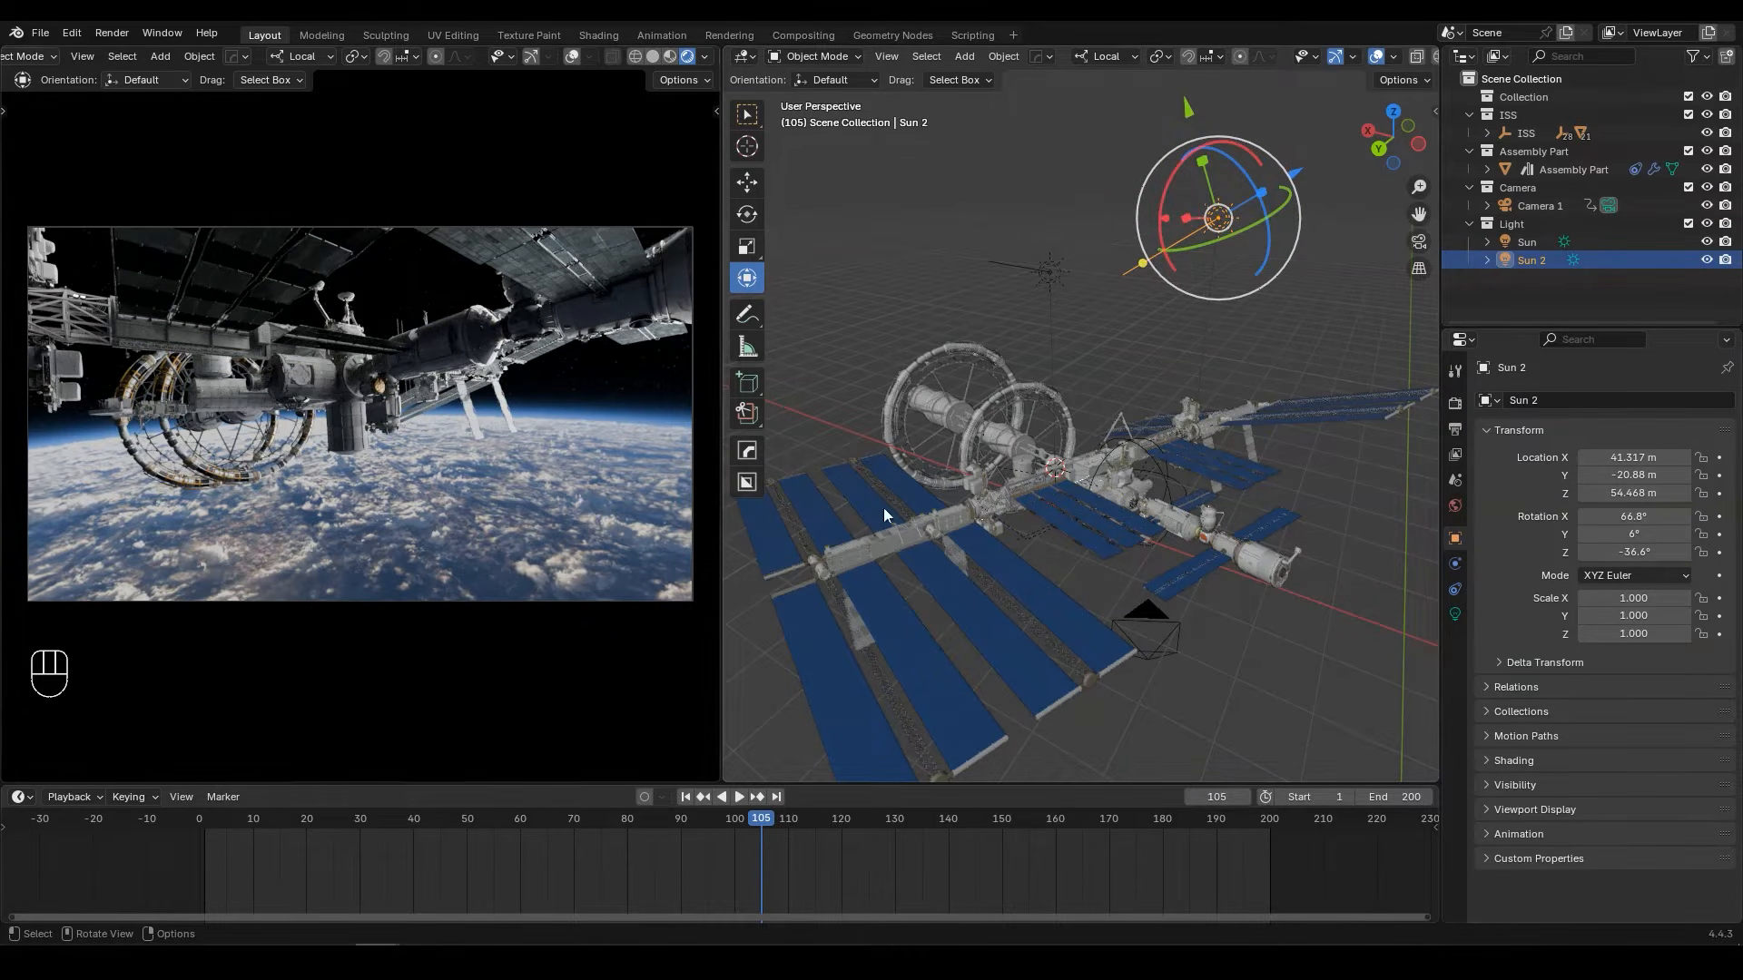
Step: Set Sun 2's light angle to 0° and check the shadows on the station up close
click(1455, 615)
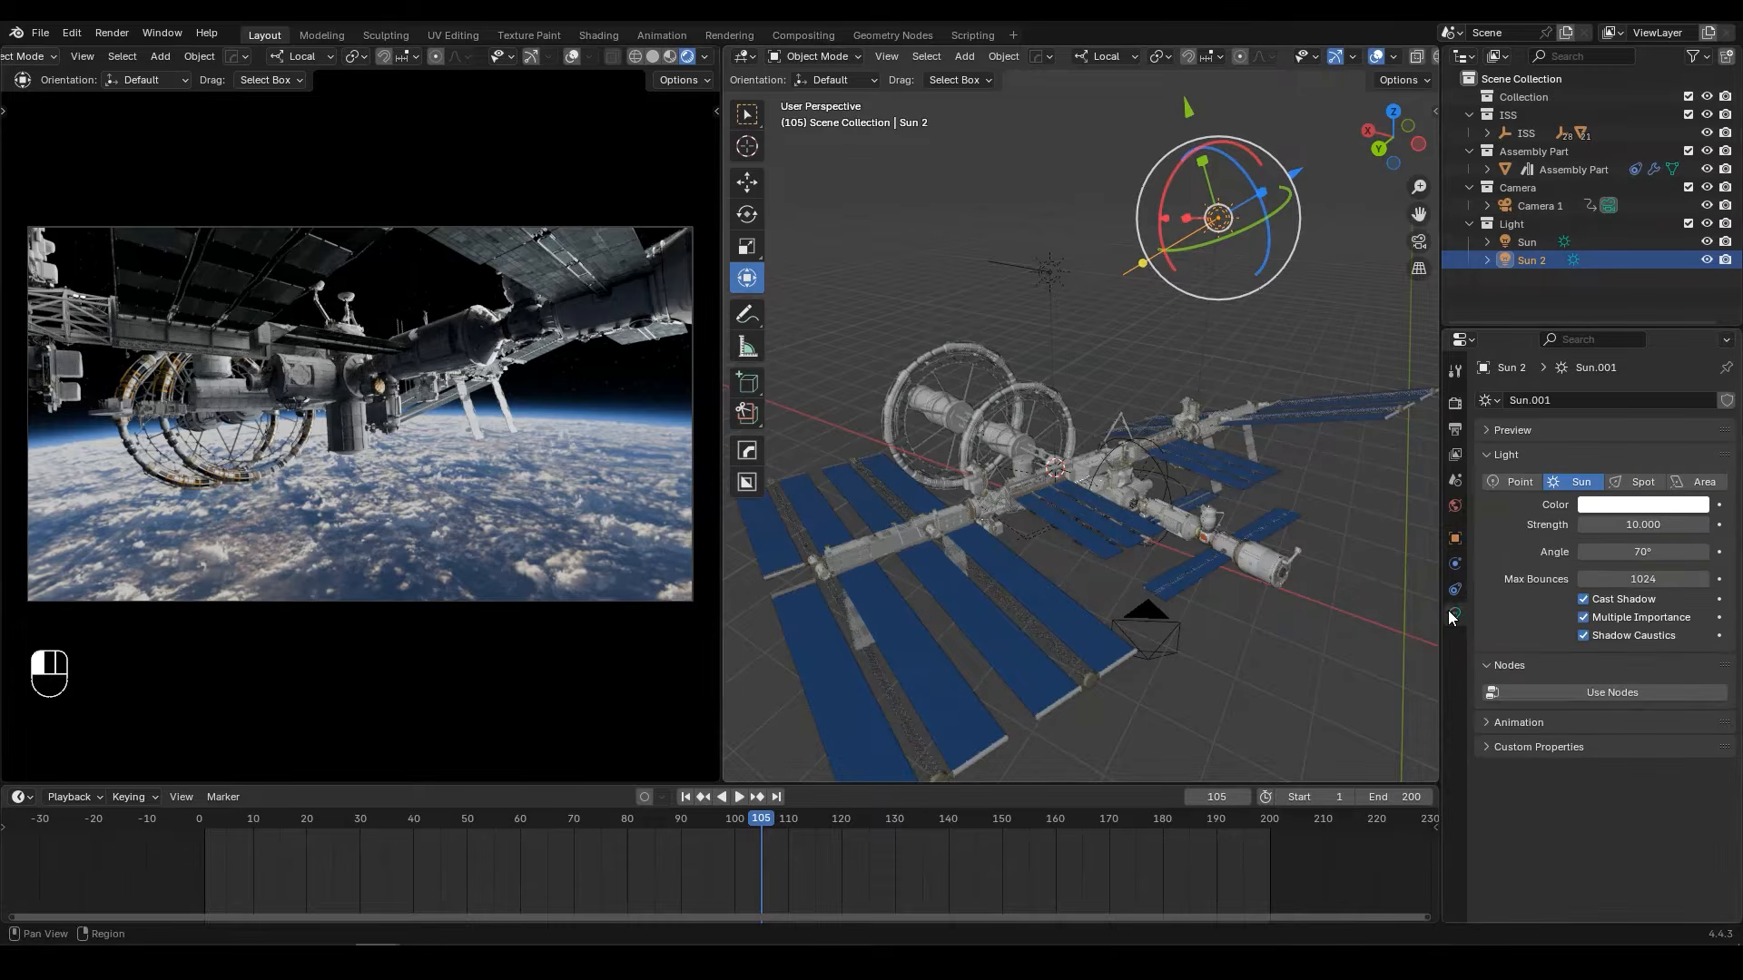
click(1645, 553)
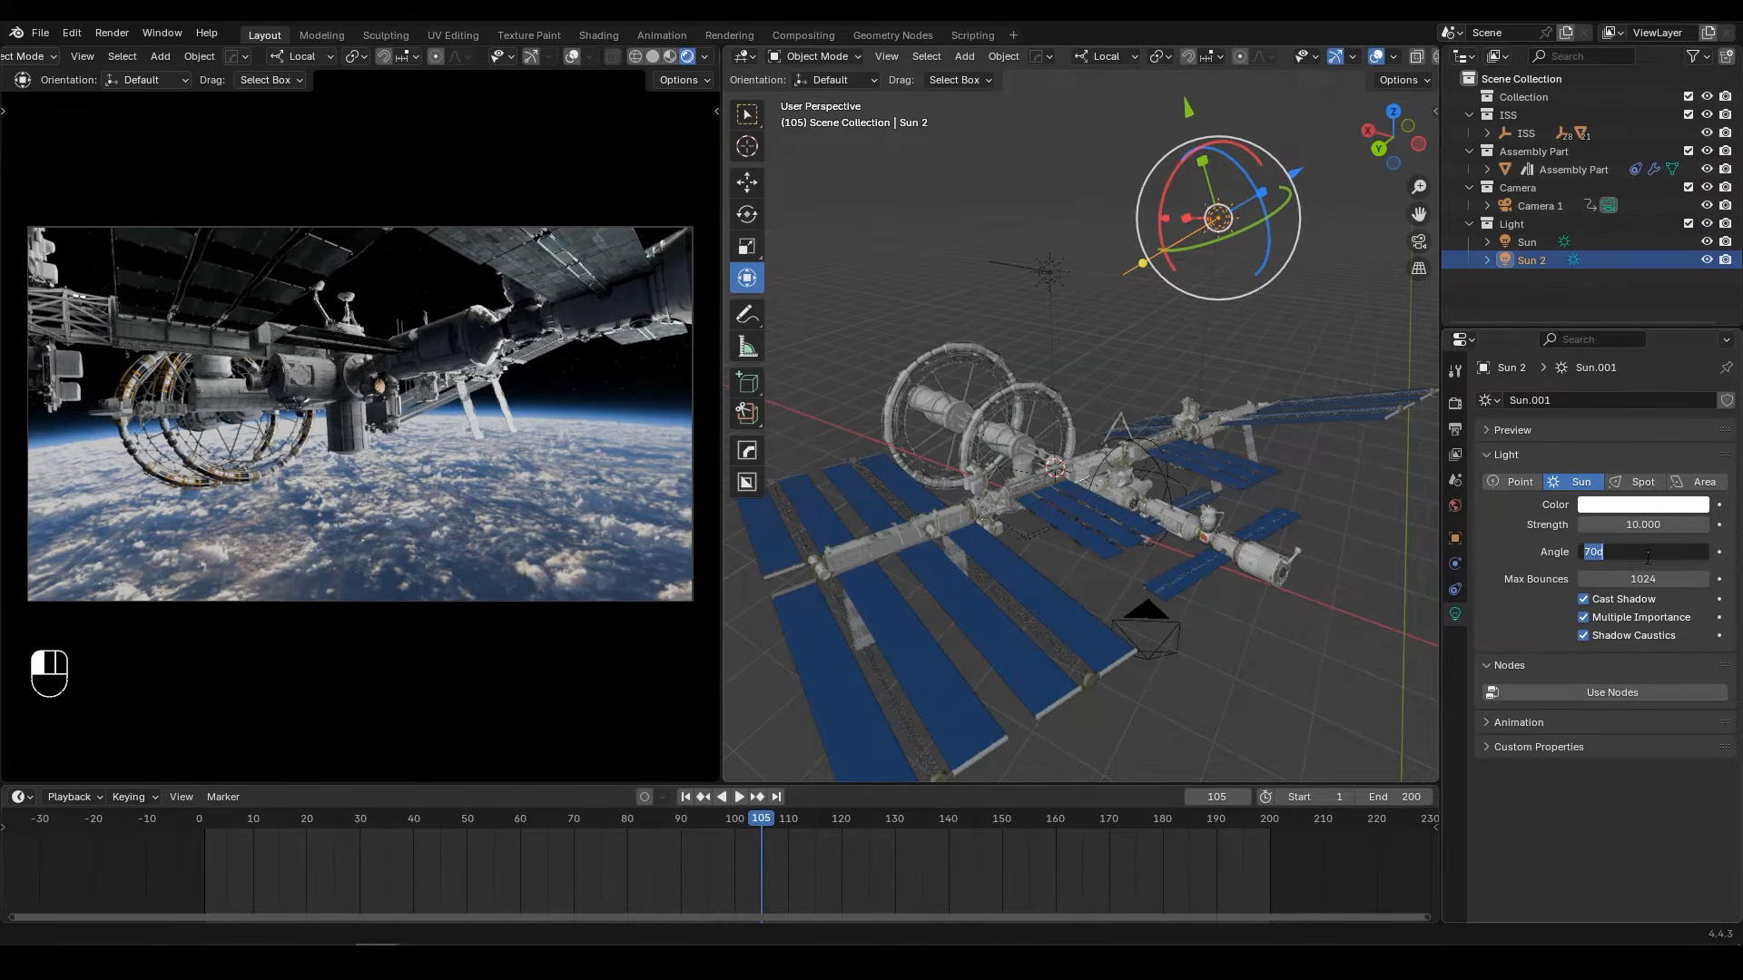
text(0)
key(Return)
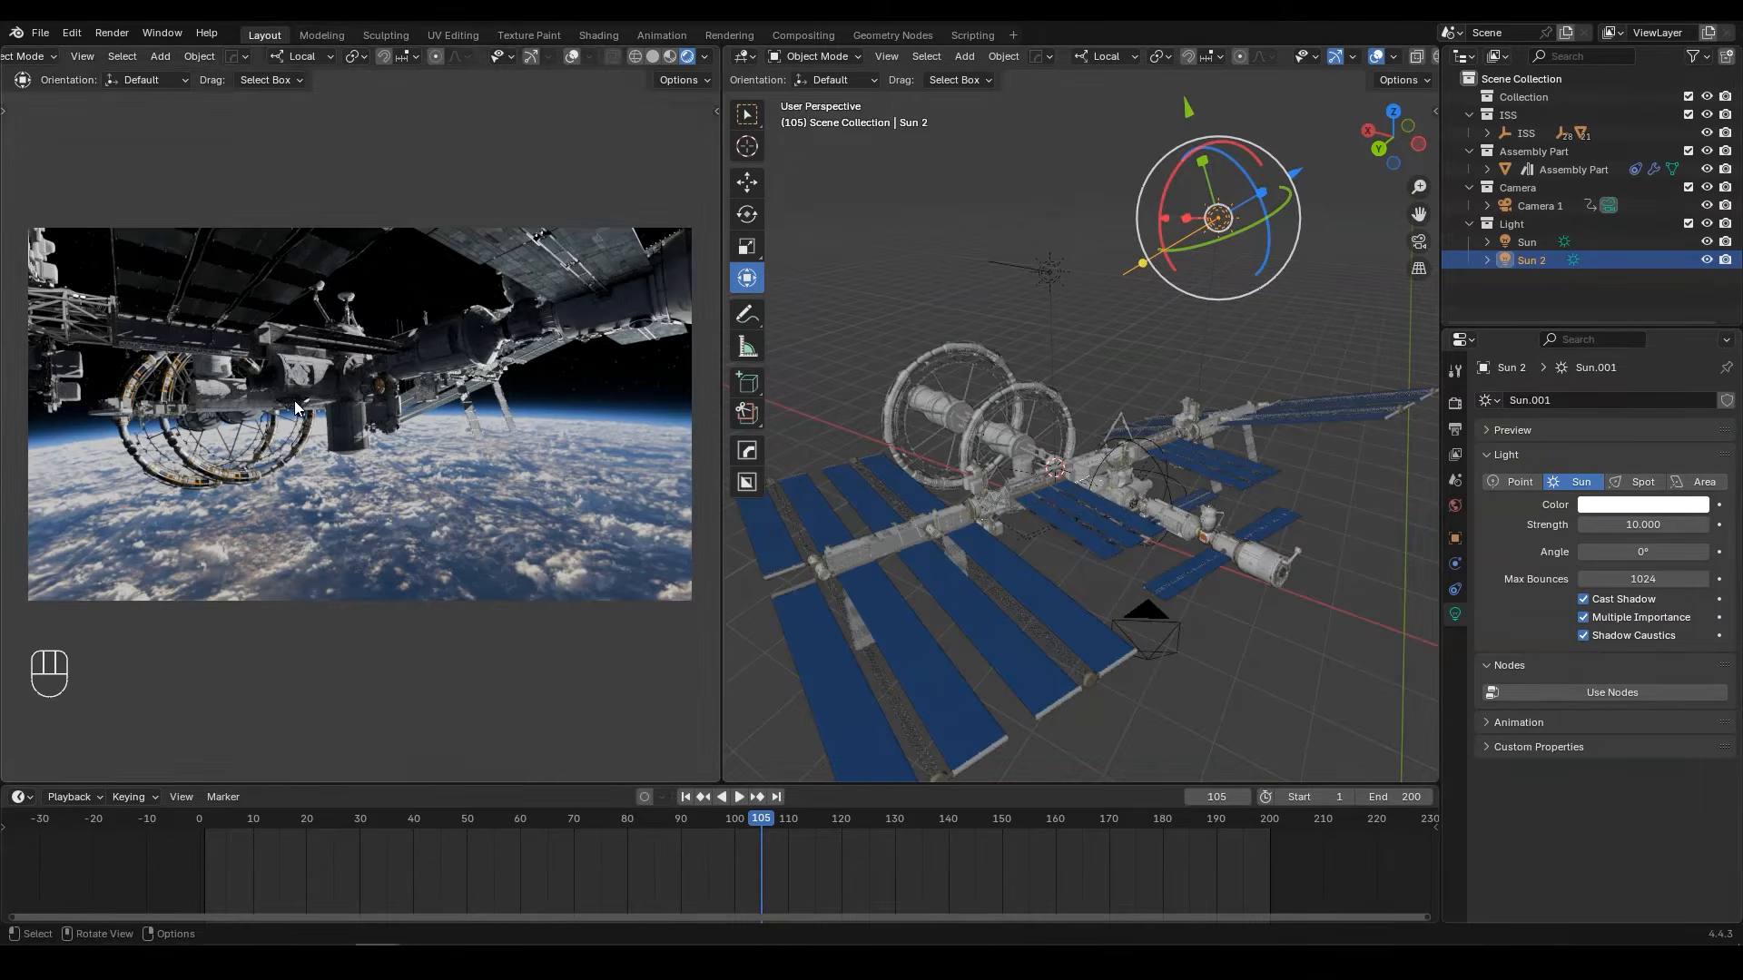
scroll(295, 401, up, 5)
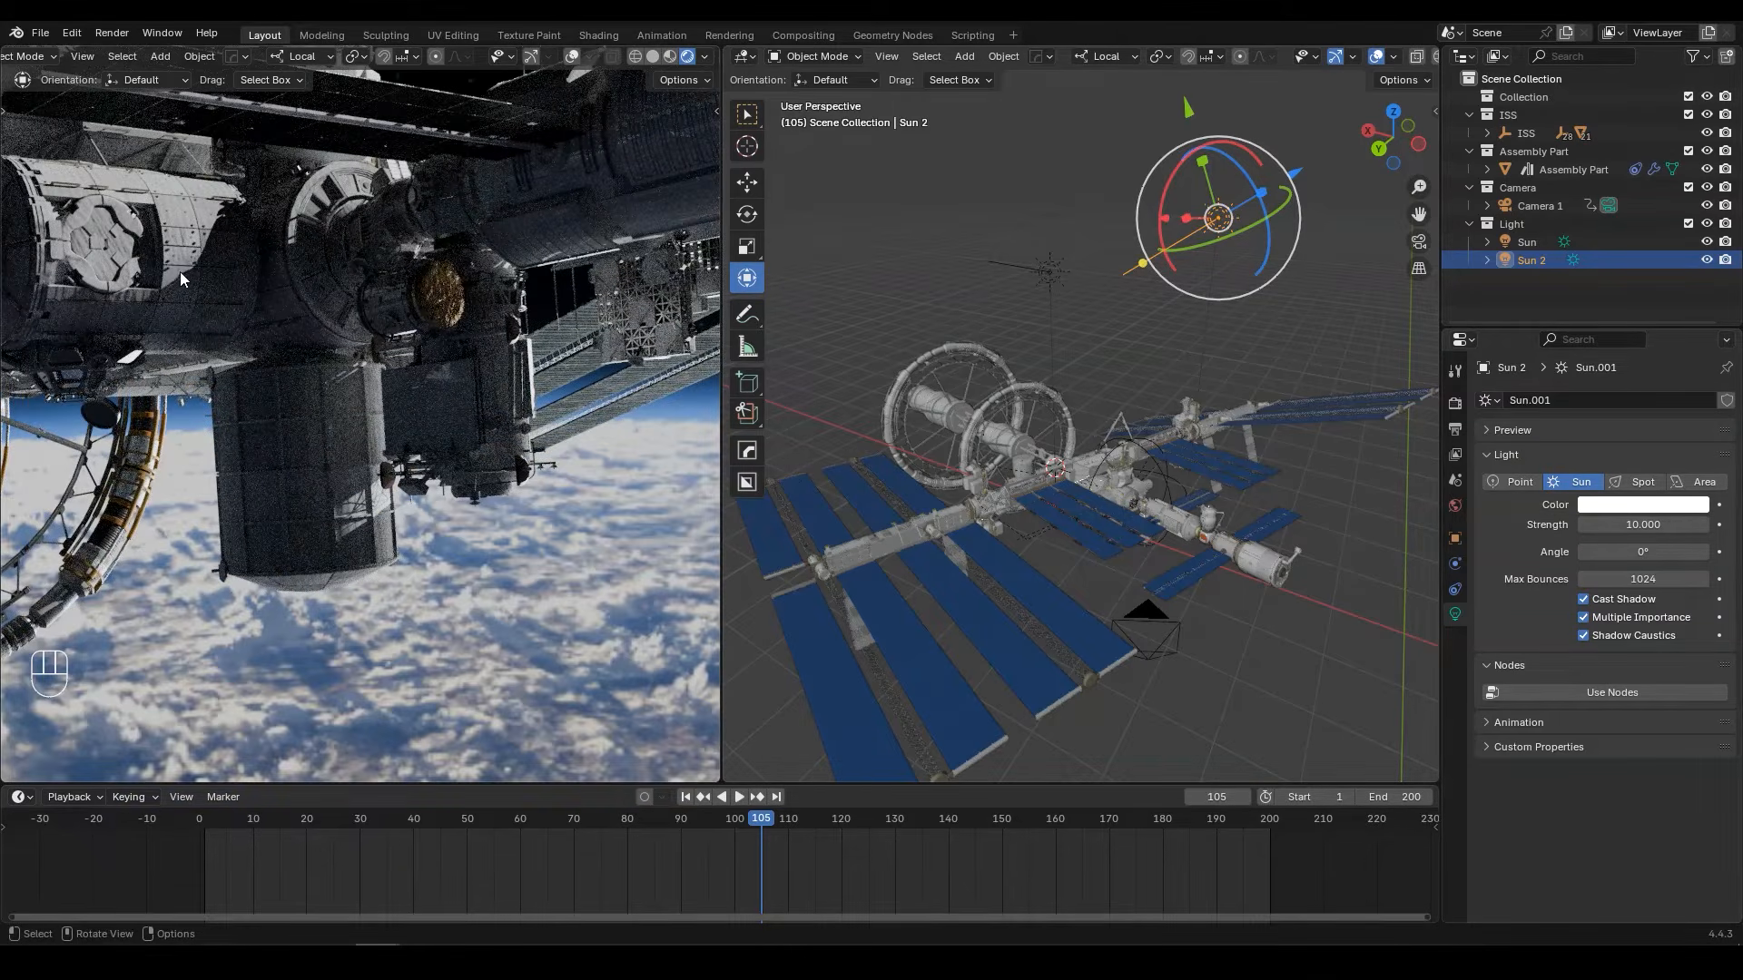
key(Home)
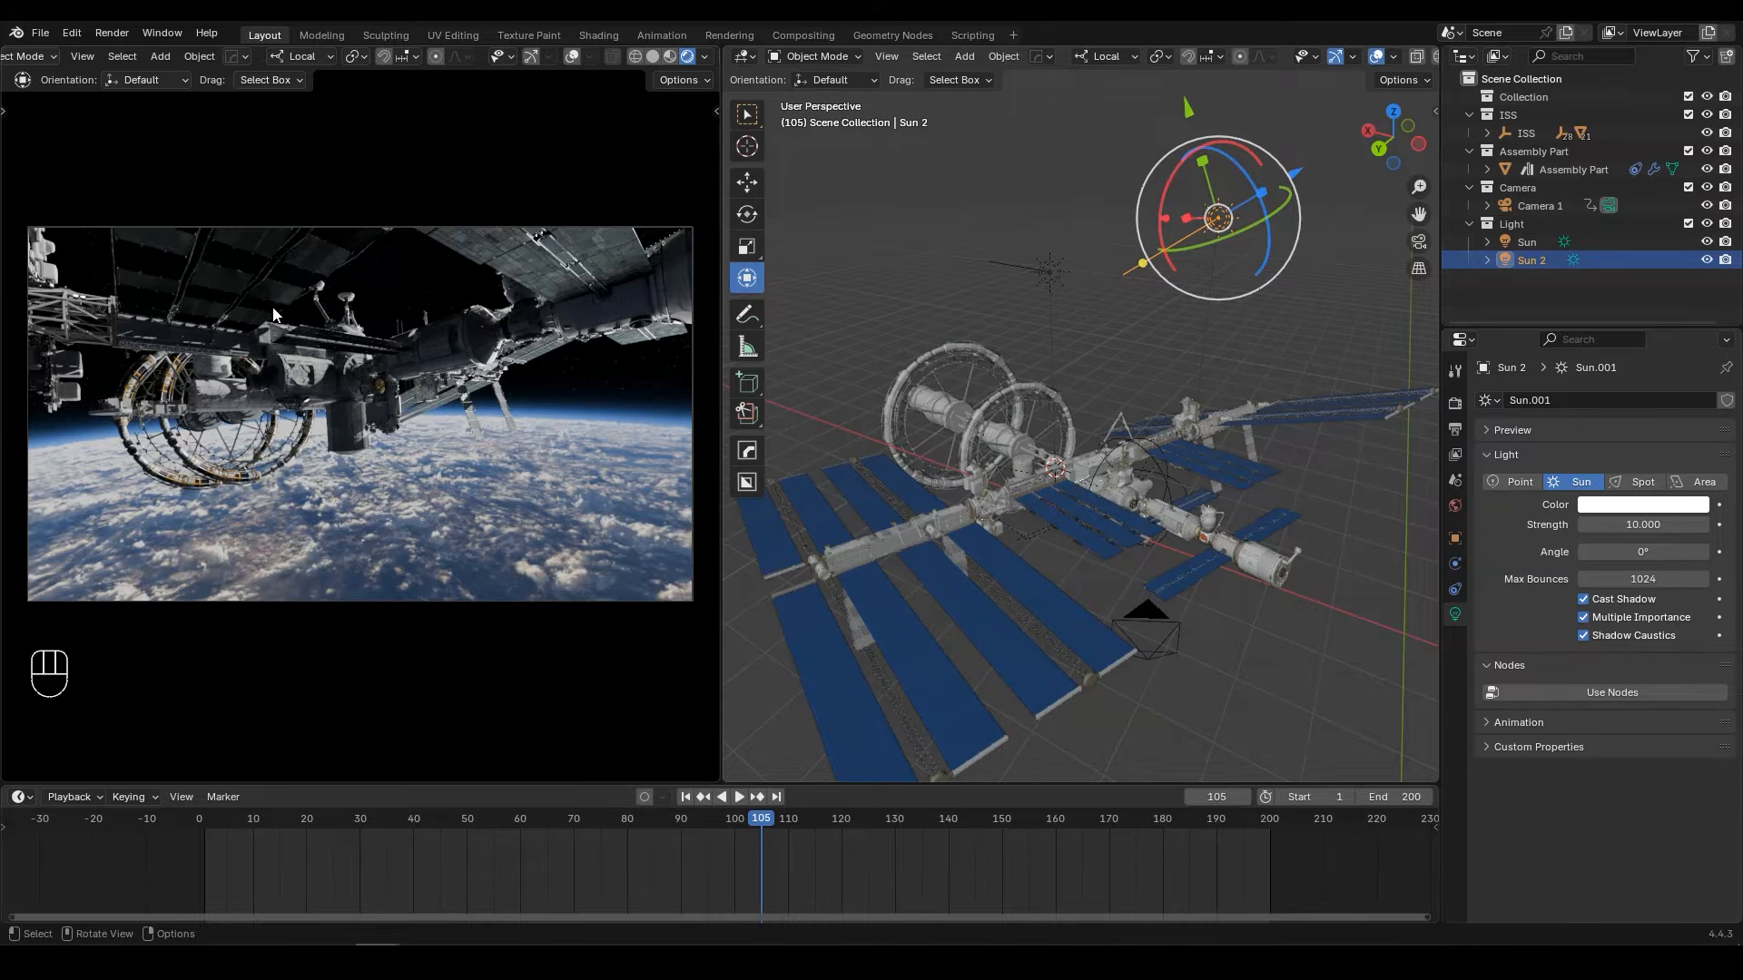
Step: Set the render's color management exposure to 3
click(1456, 403)
scroll(1563, 482, down, 5)
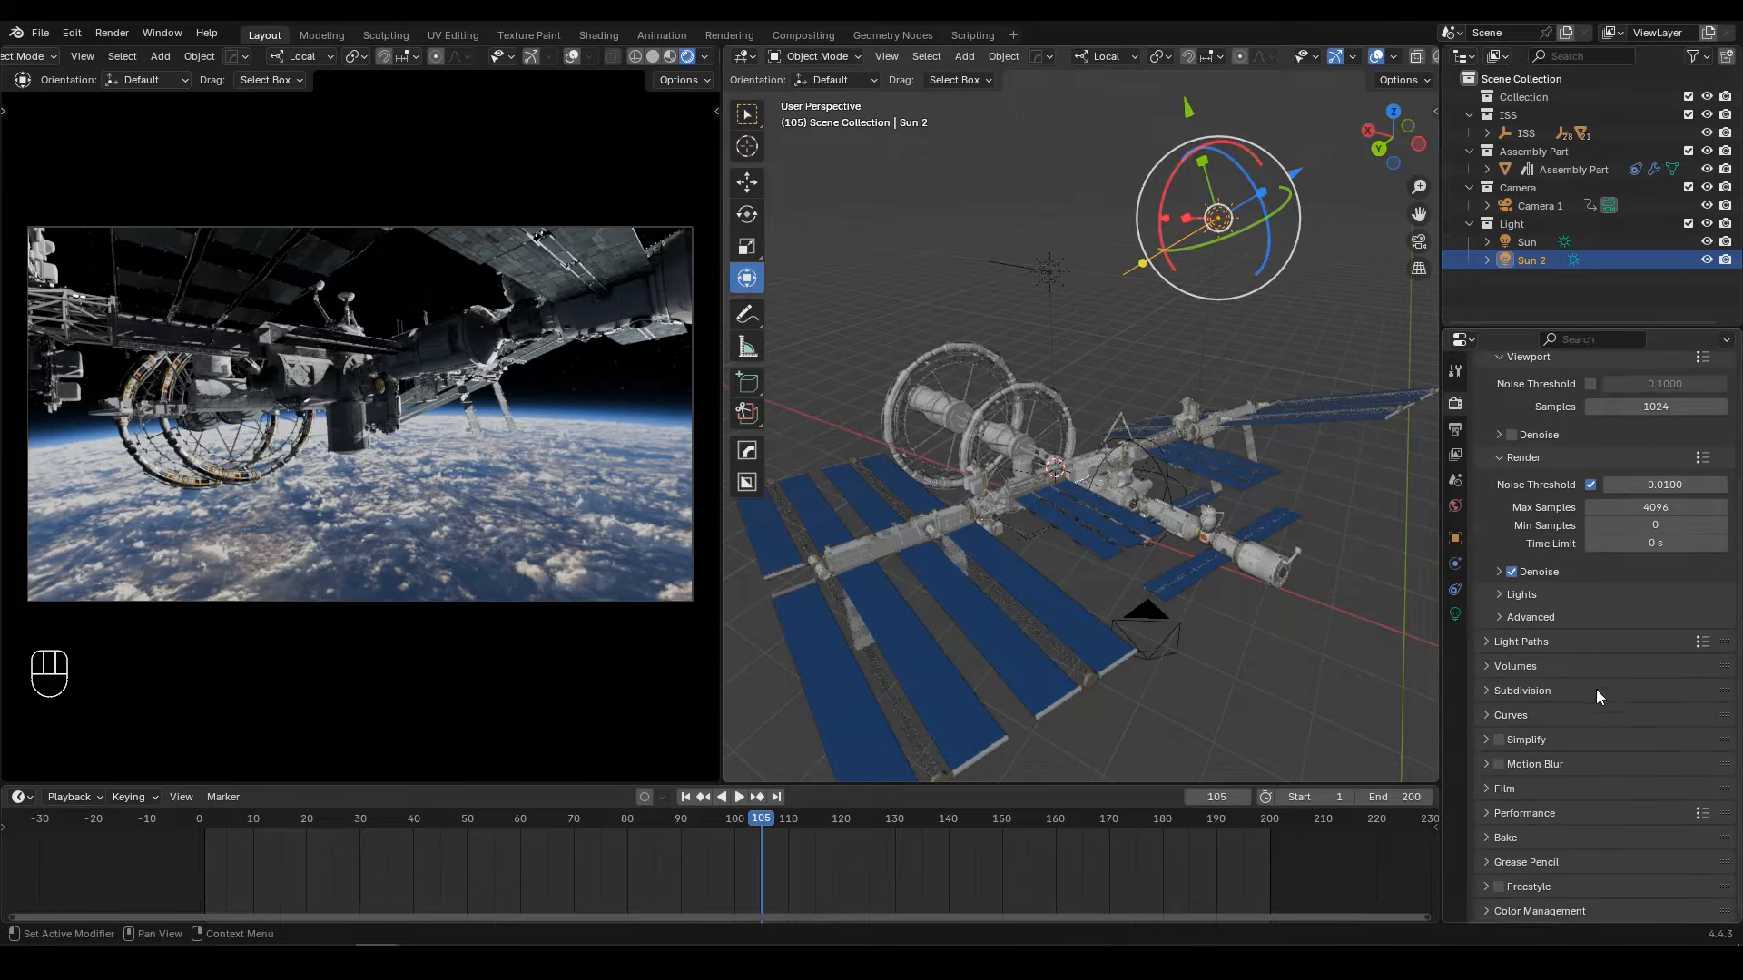
click(1528, 910)
scroll(1528, 912, down, 6)
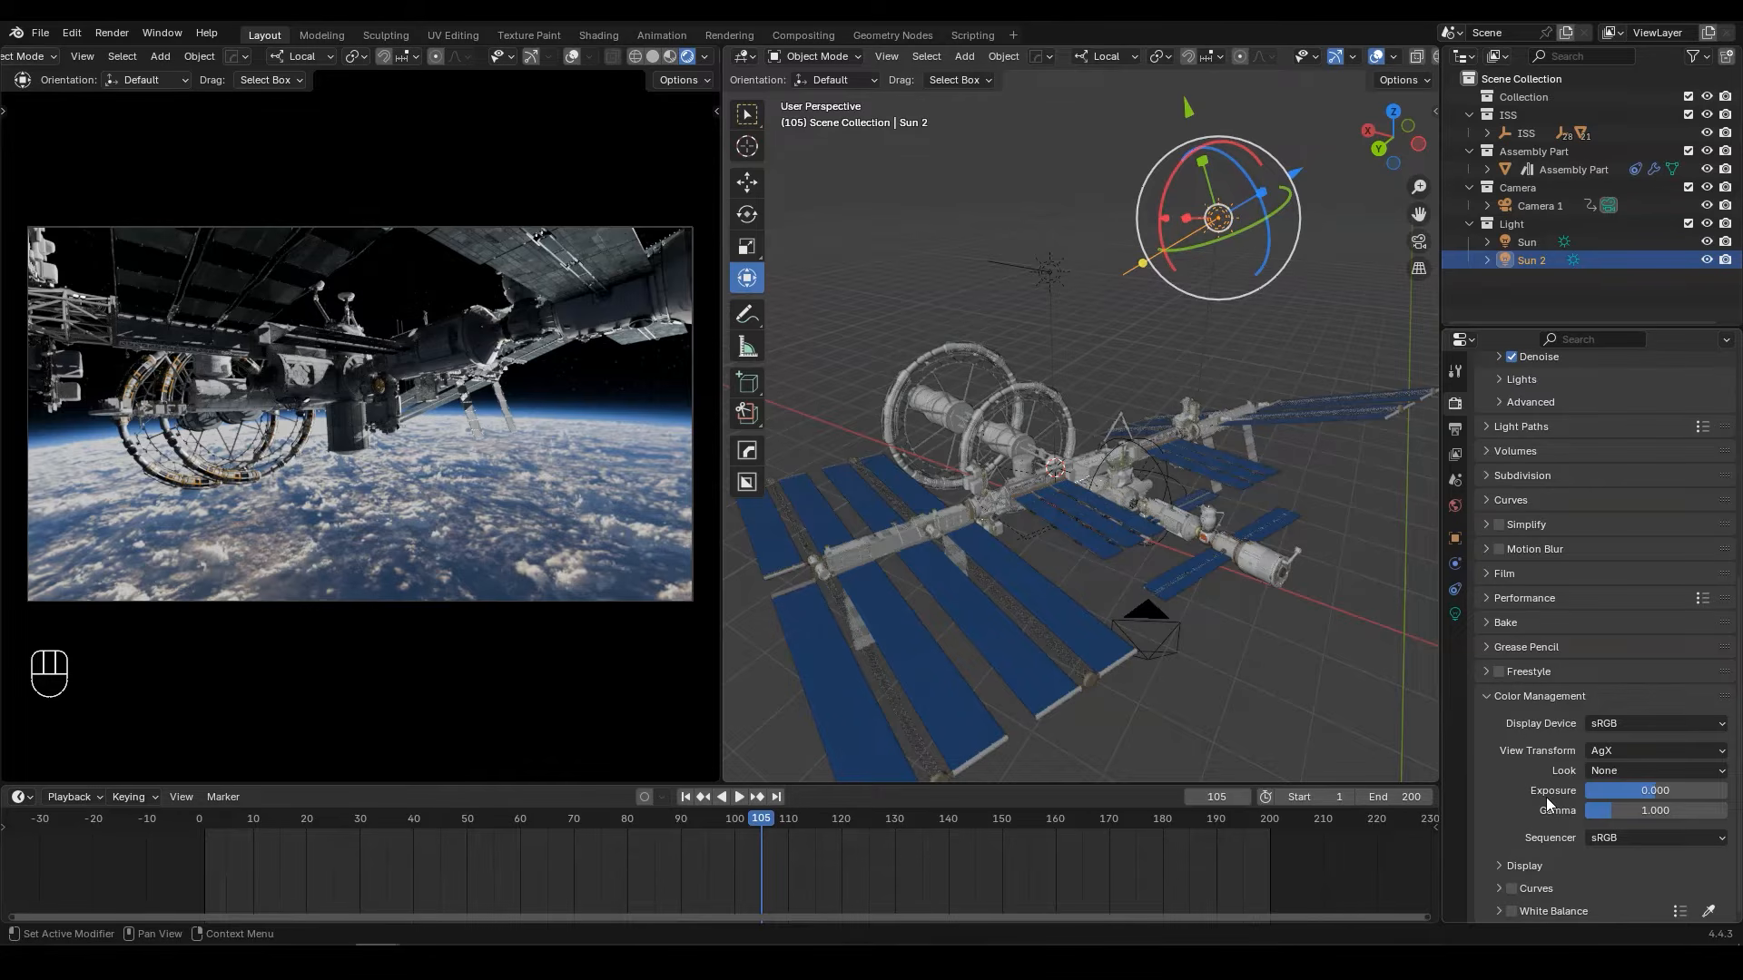
mouse_move(1642, 794)
shift+mouse_down()
mouse_move(1679, 793)
mouse_move(1660, 792)
shift+mouse_up()
click(1662, 792)
text(3)
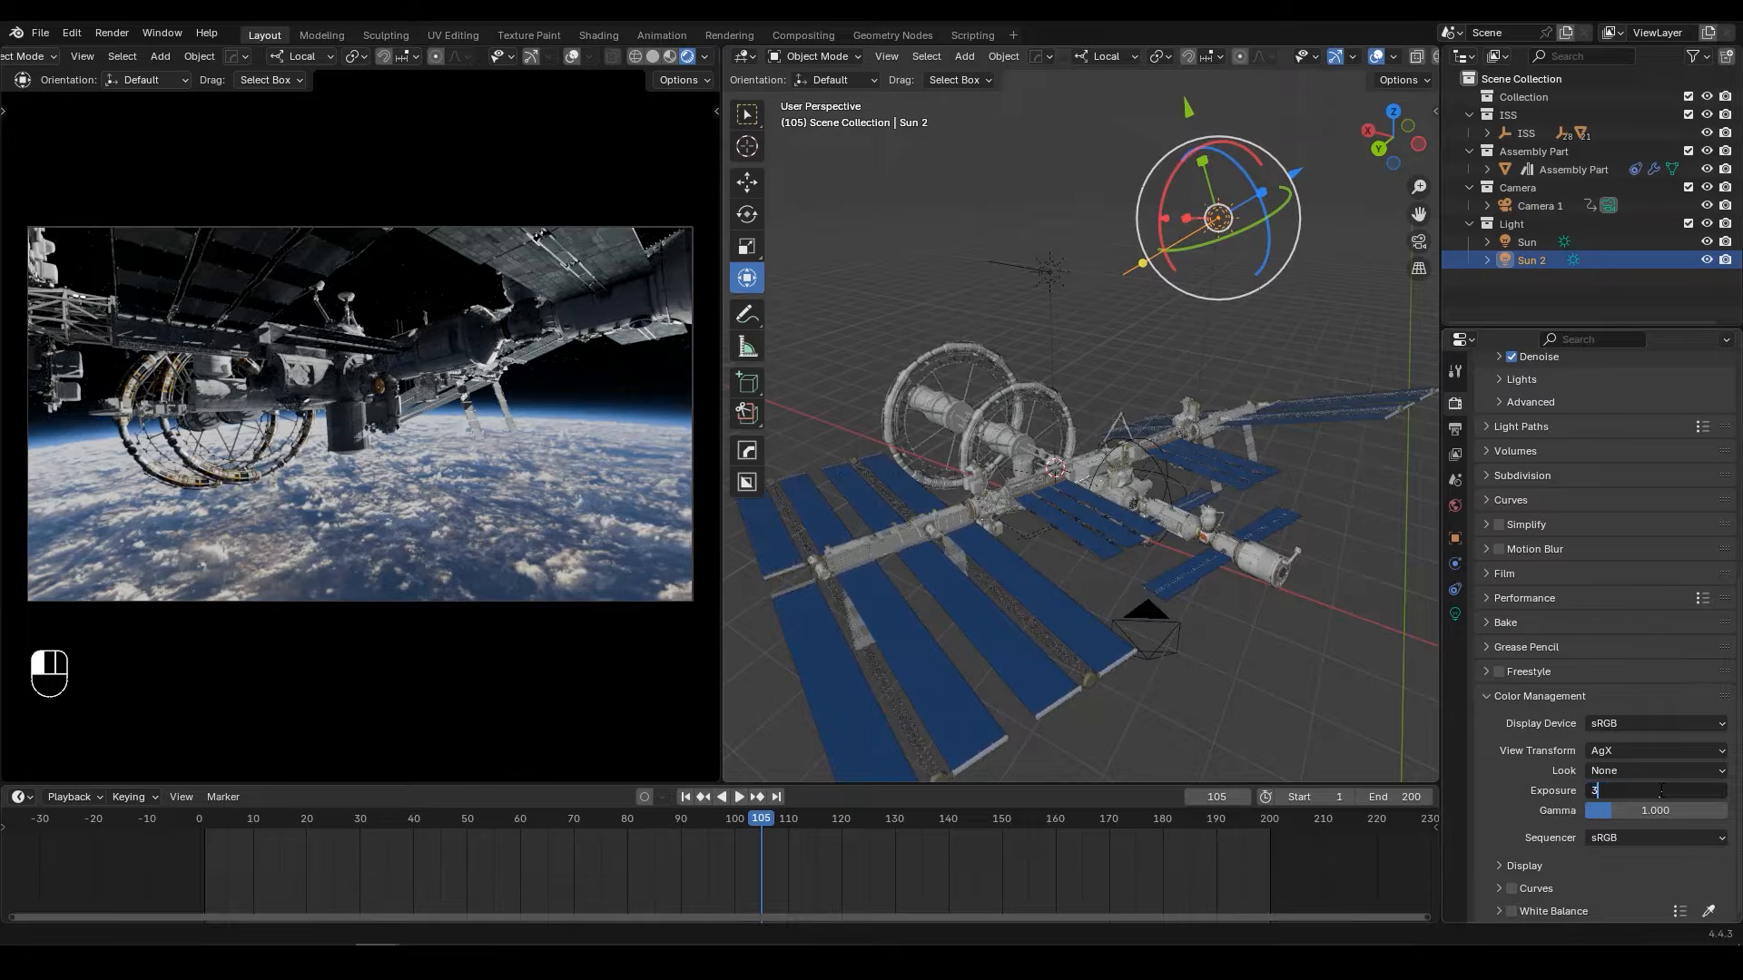
key(Return)
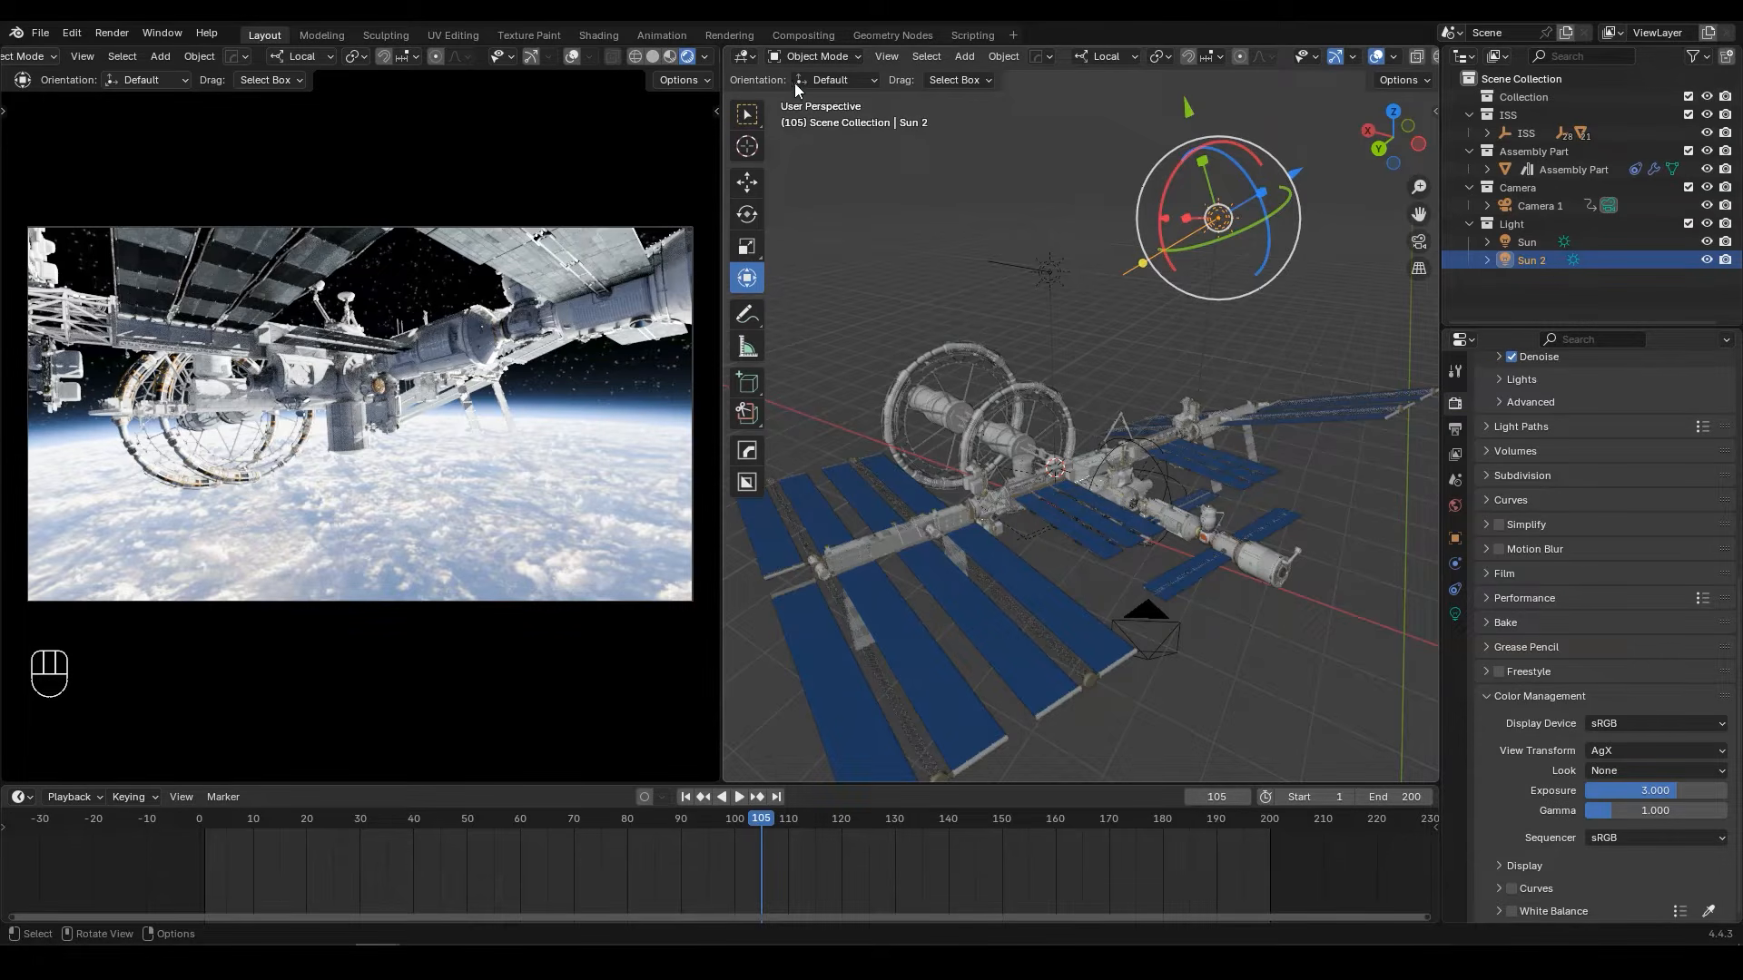
Step: Show the world's shader nodes in place of the 3D view and set the Background node's strength to 0.3
click(742, 57)
click(792, 212)
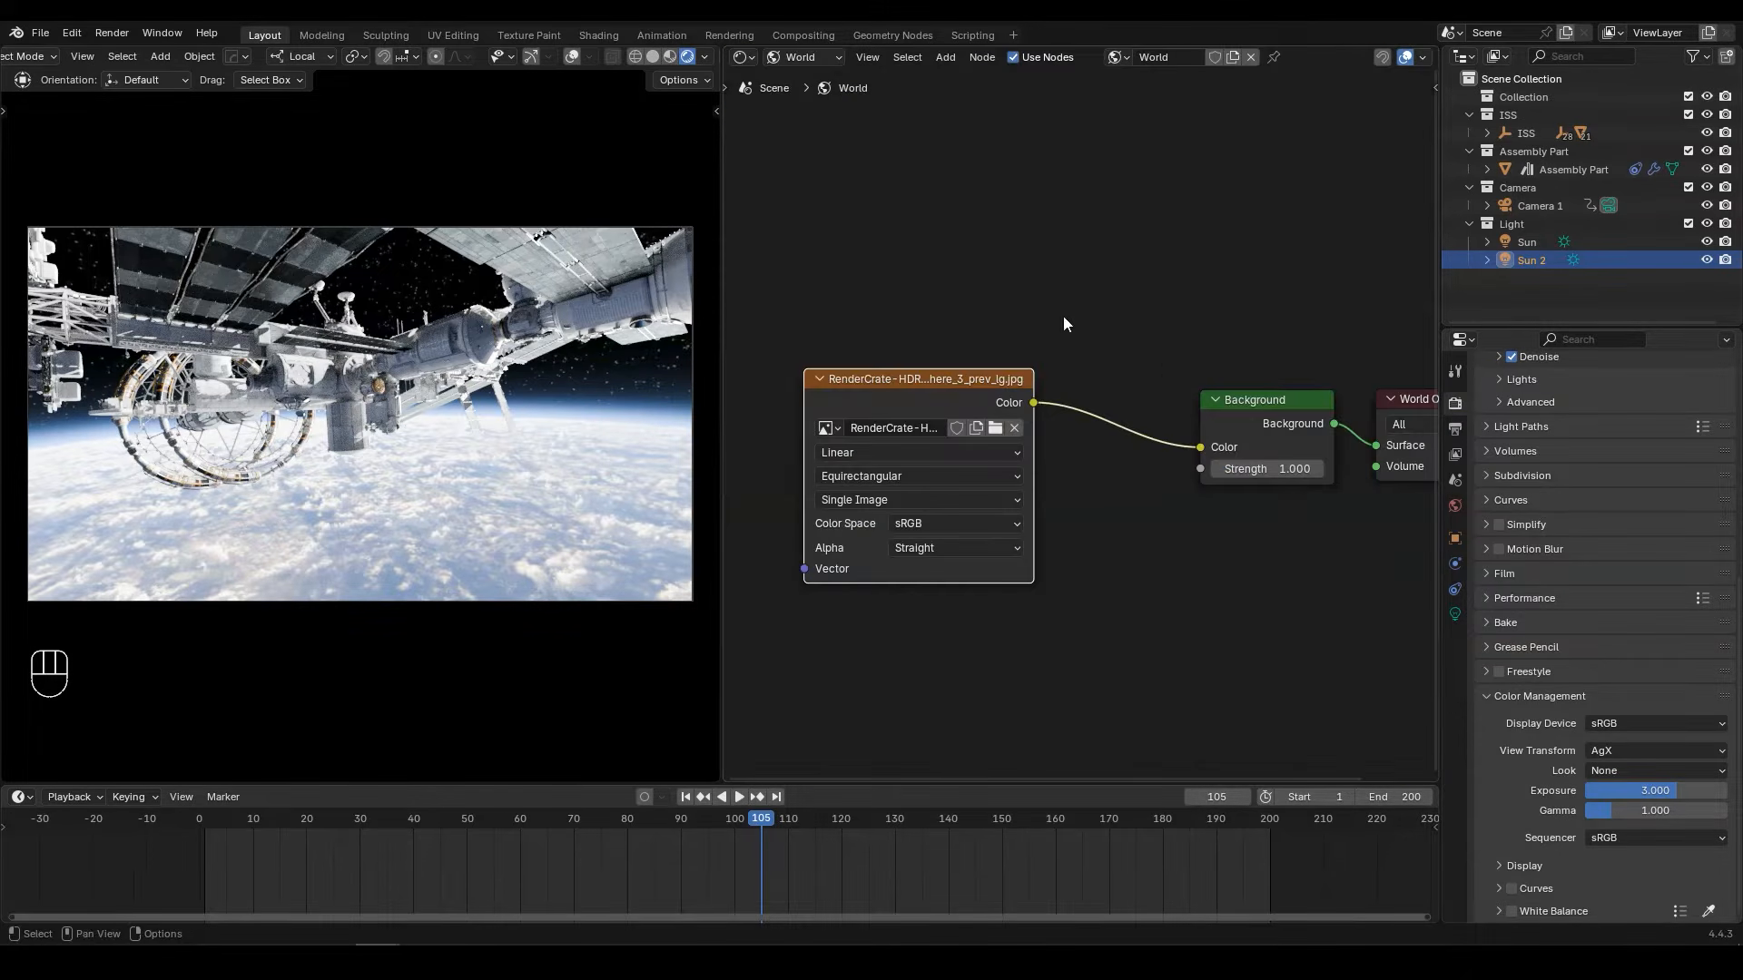
scroll(1266, 422, up, 3)
middle_drag(1268, 422, 1035, 394)
scroll(1114, 427, up, 4)
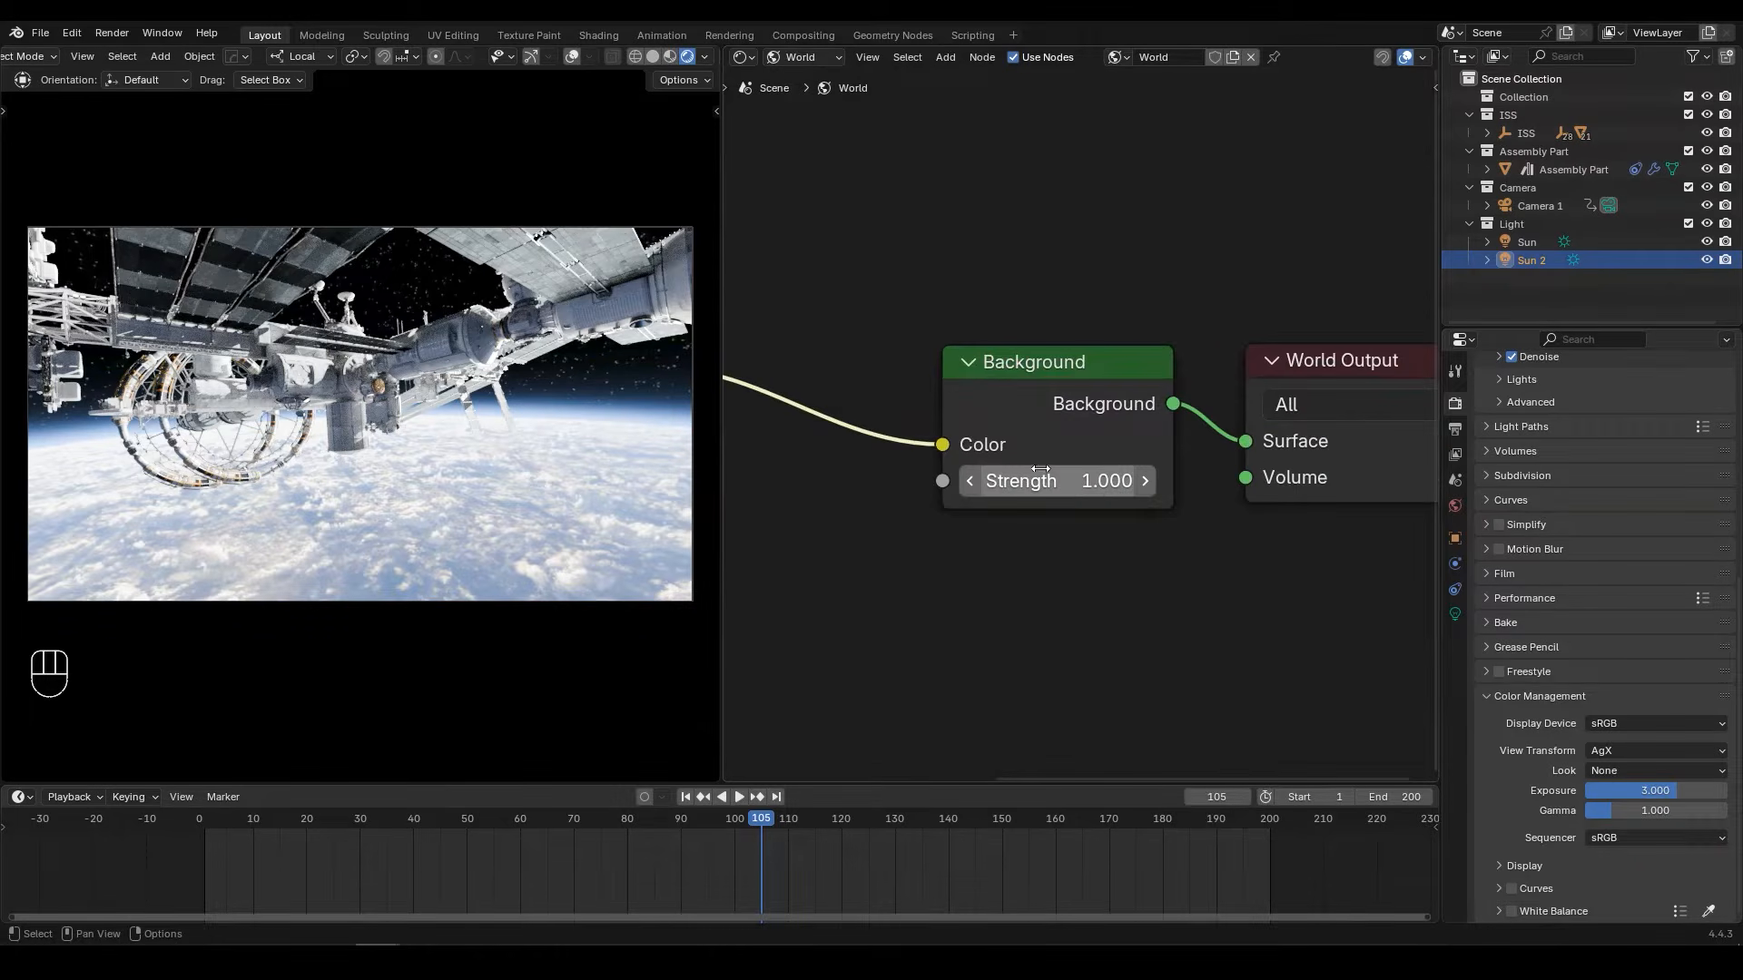
click(1093, 489)
text(0.3)
key(Return)
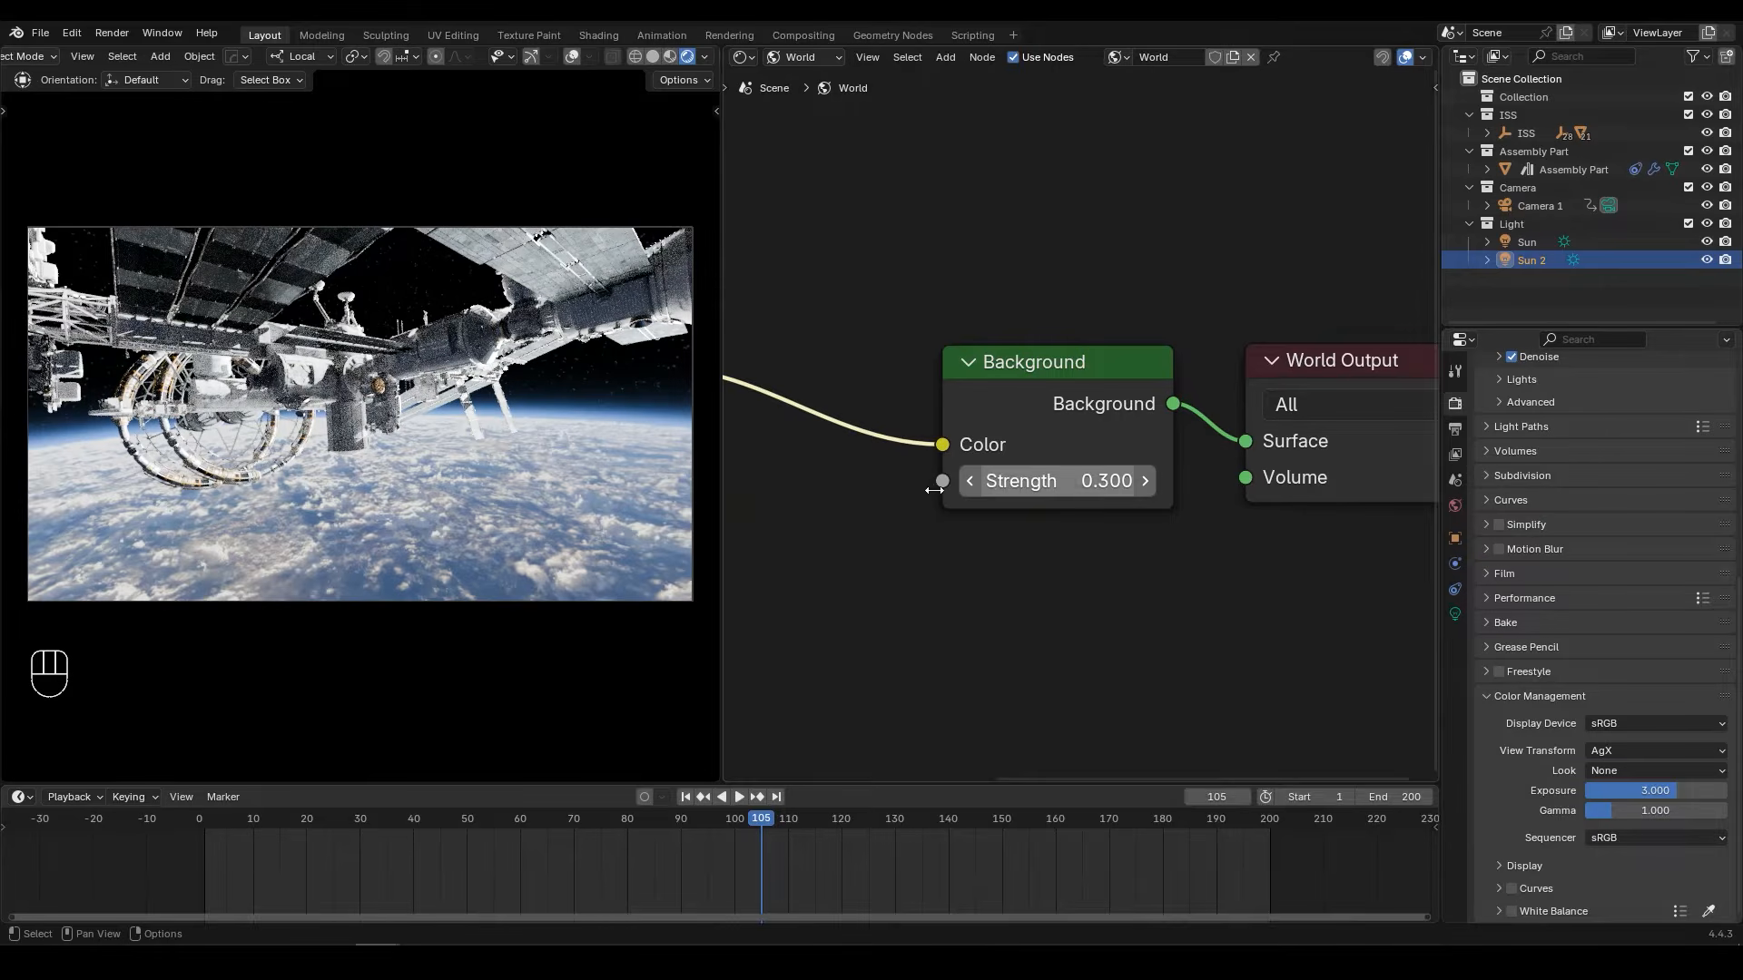
Step: Try a world background strength of 0.2 and undo that change
click(1045, 484)
key(BackSpace)
text(.2)
key(Return)
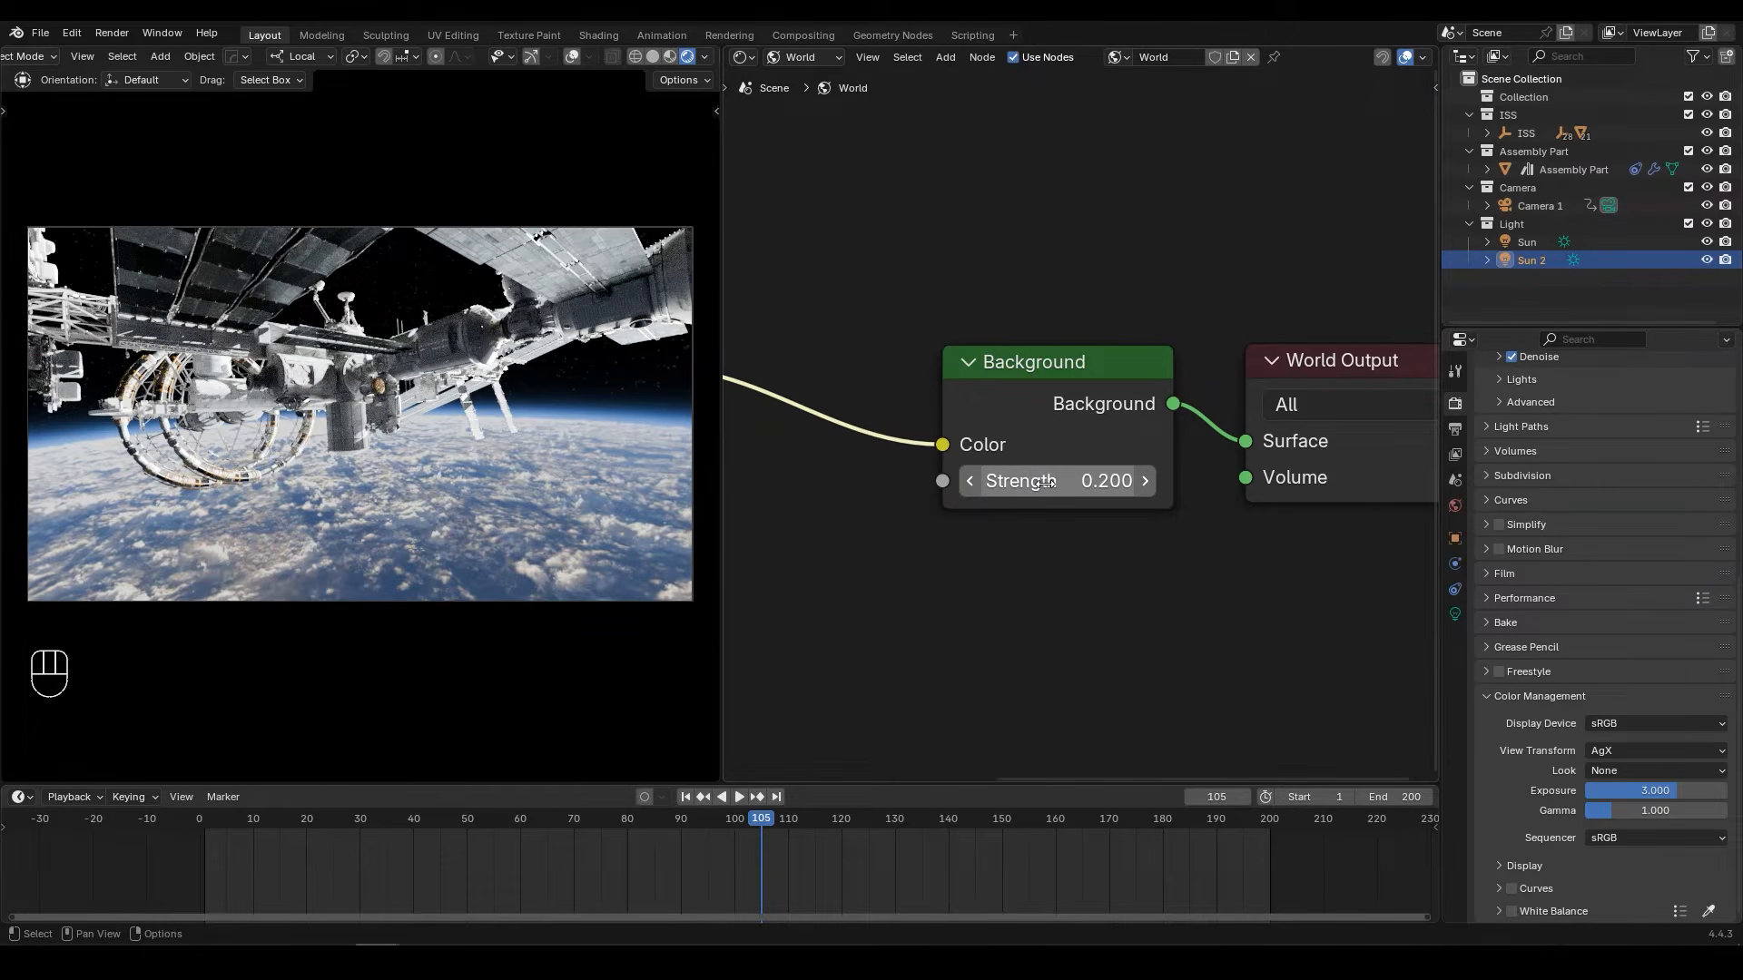
key(ctrl+z)
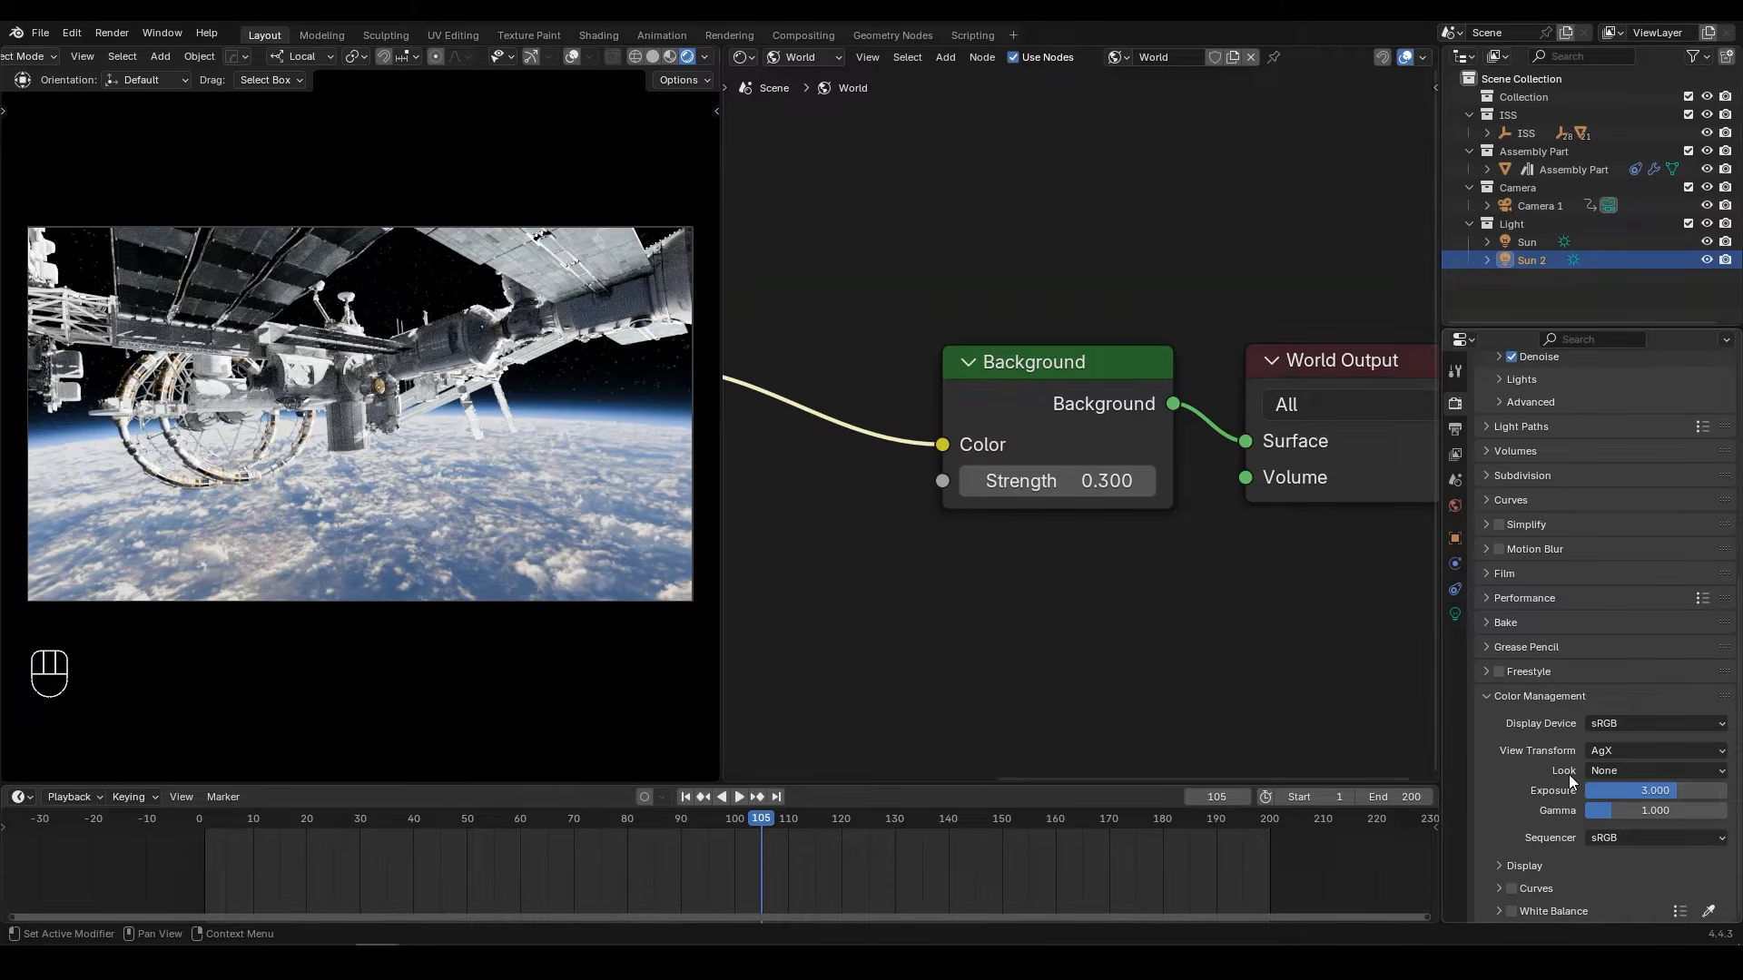
Step: Try the Filmic and Standard view transforms in color management, undoing each one after comparing the render
click(1603, 751)
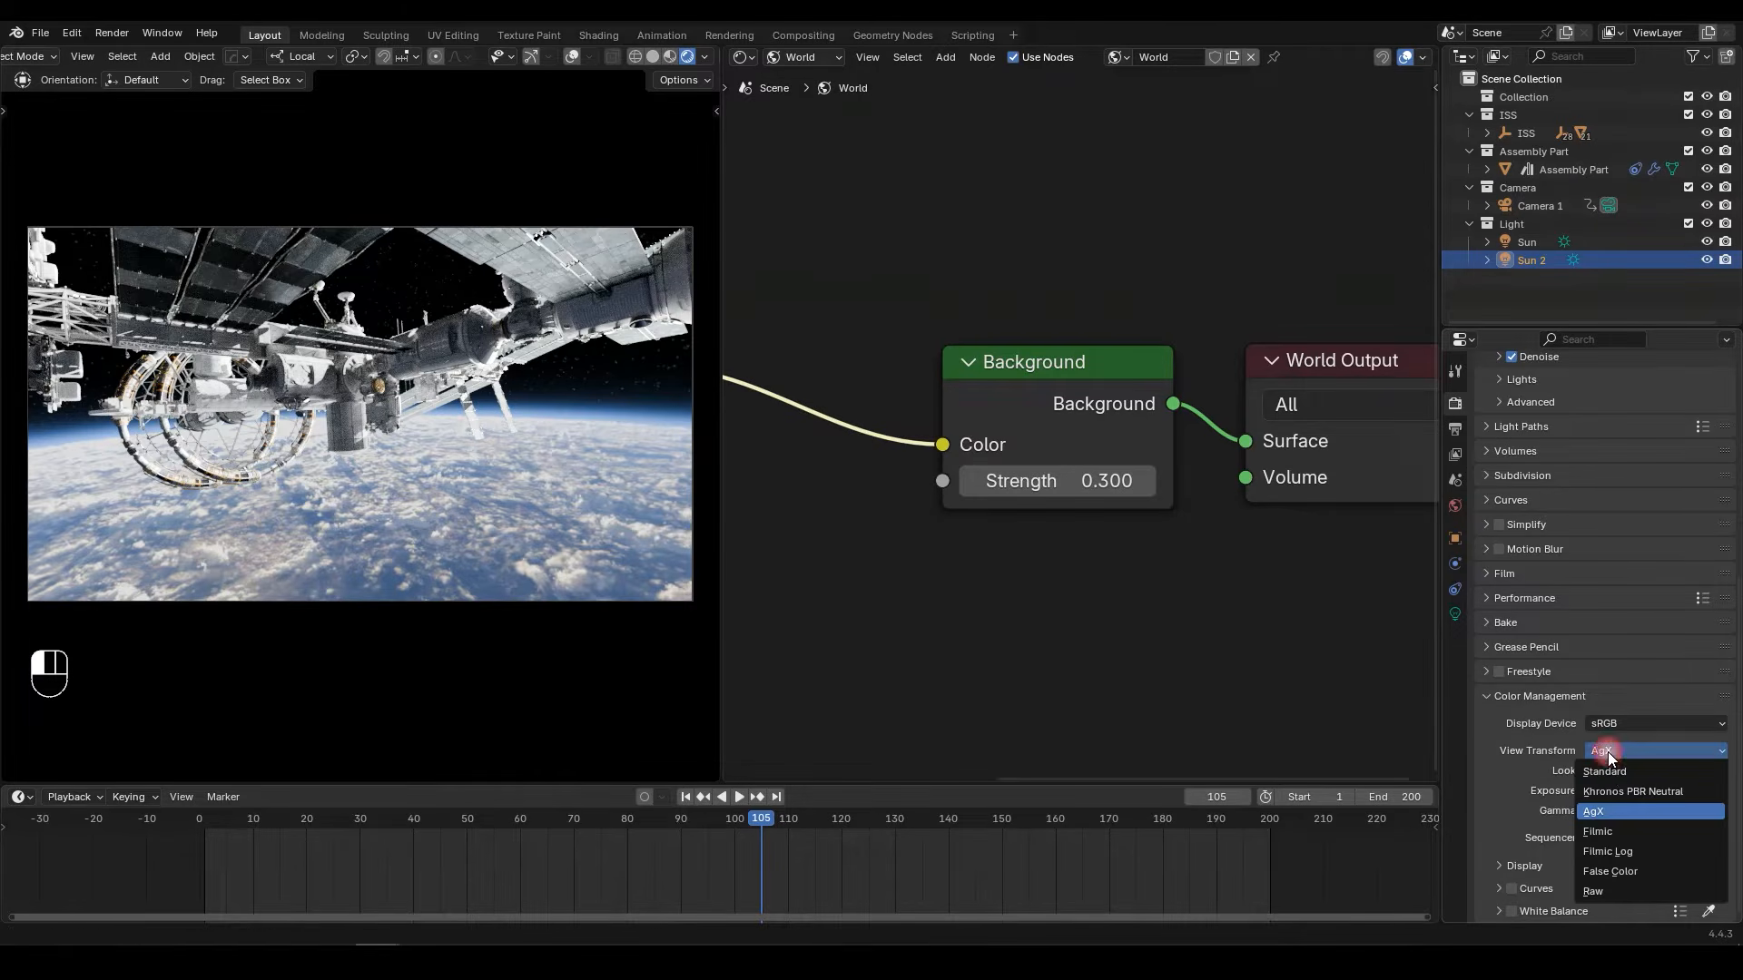
click(1612, 828)
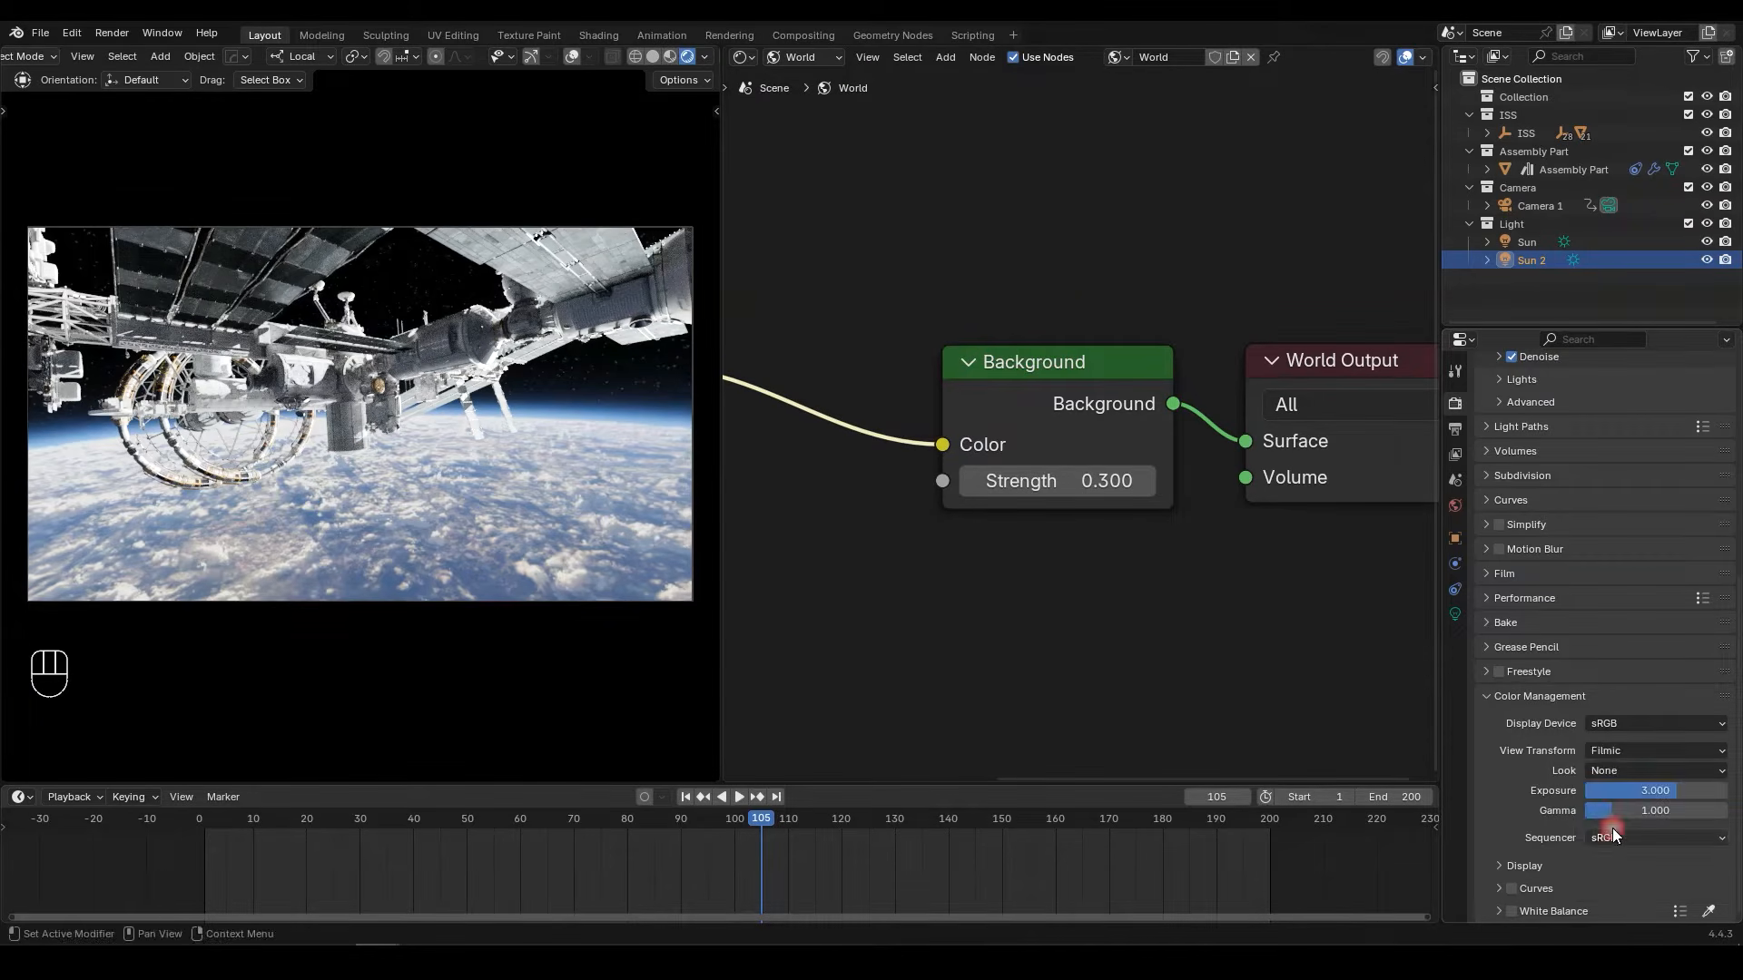
key(ctrl+z)
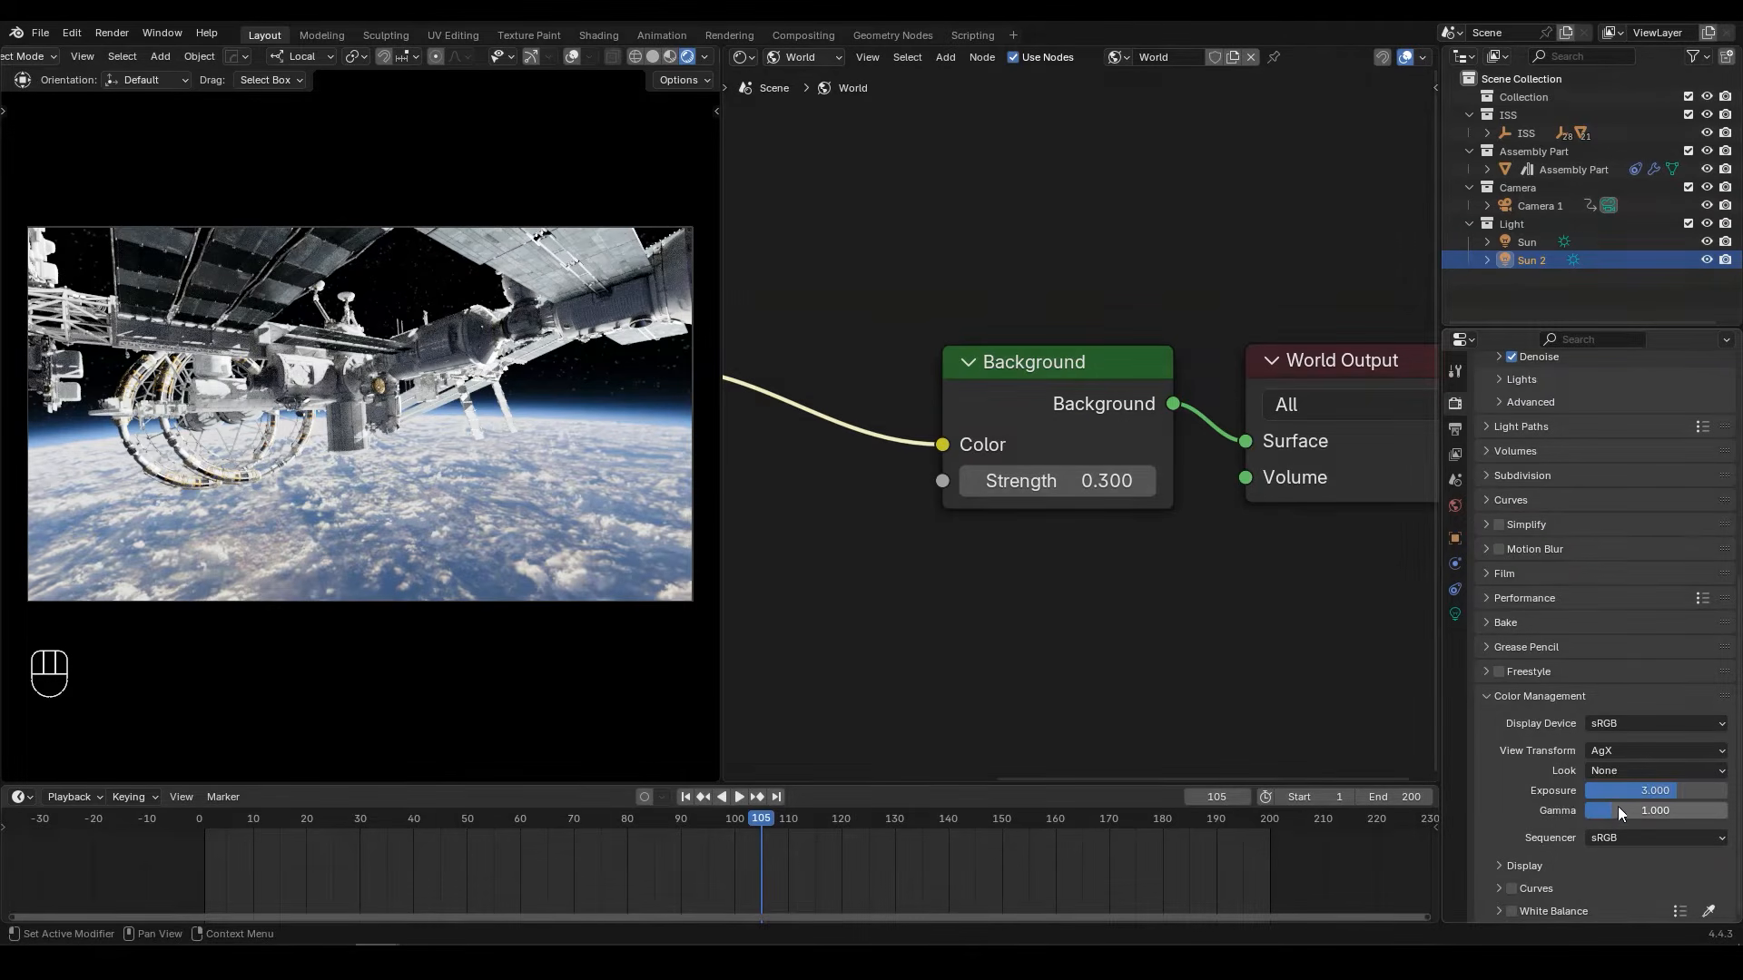
click(1611, 753)
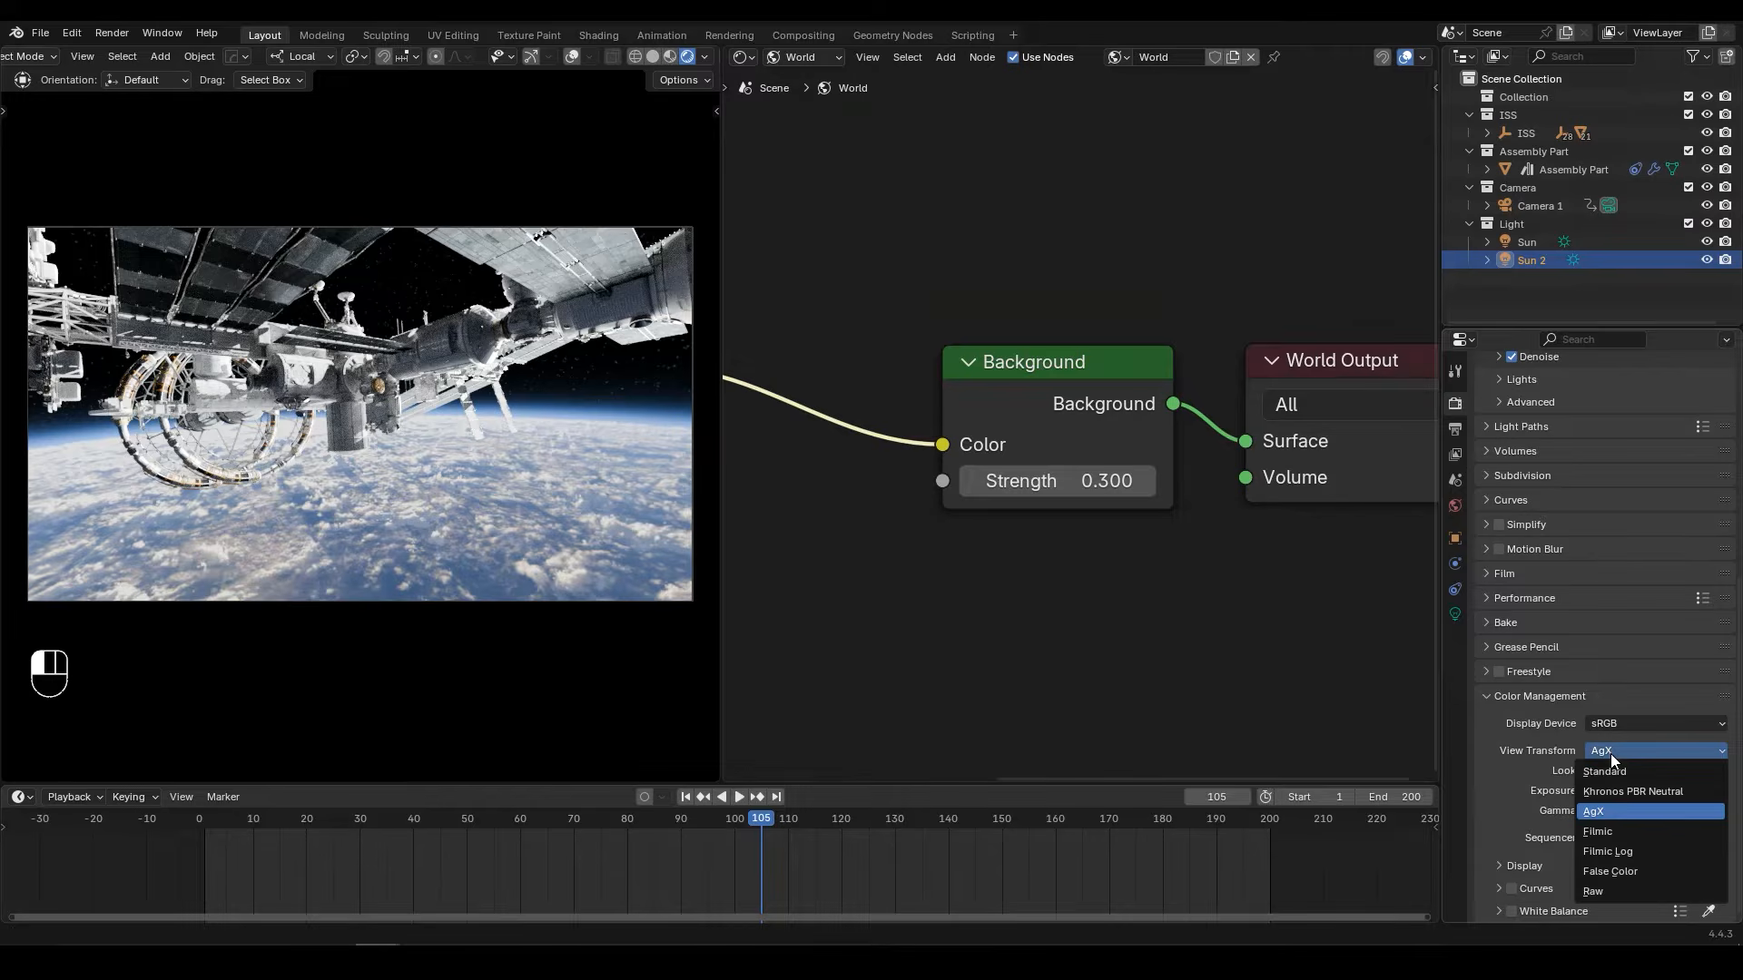
click(1618, 765)
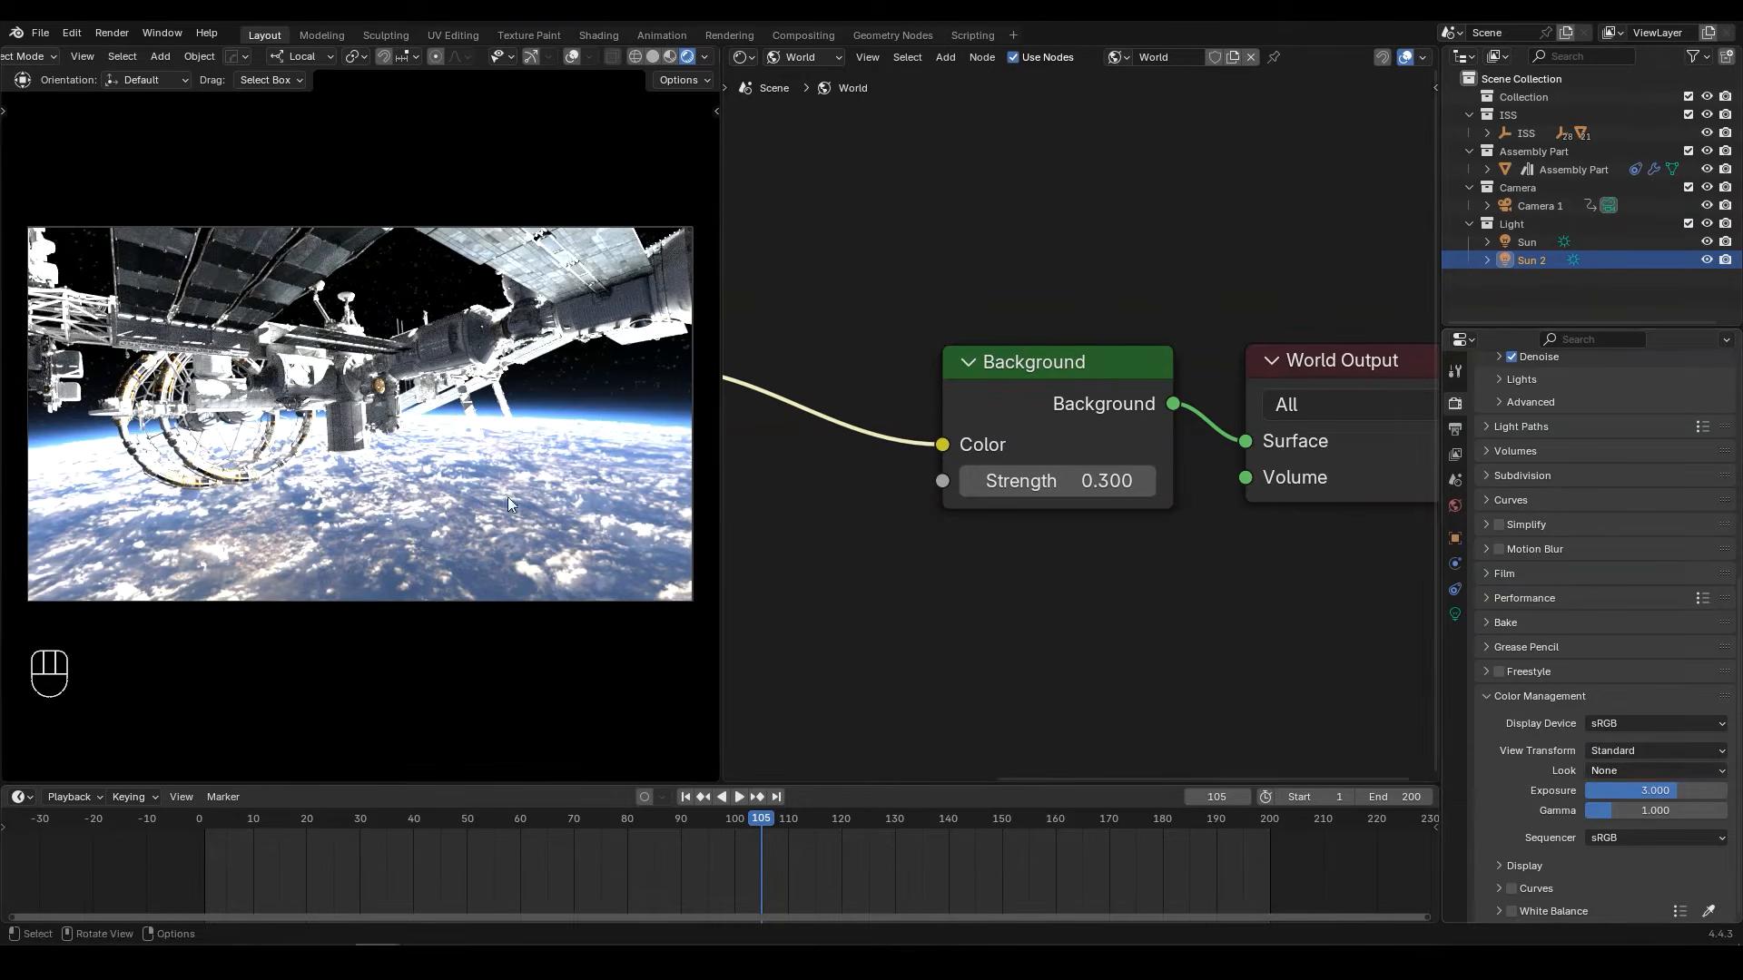
key(ctrl+z)
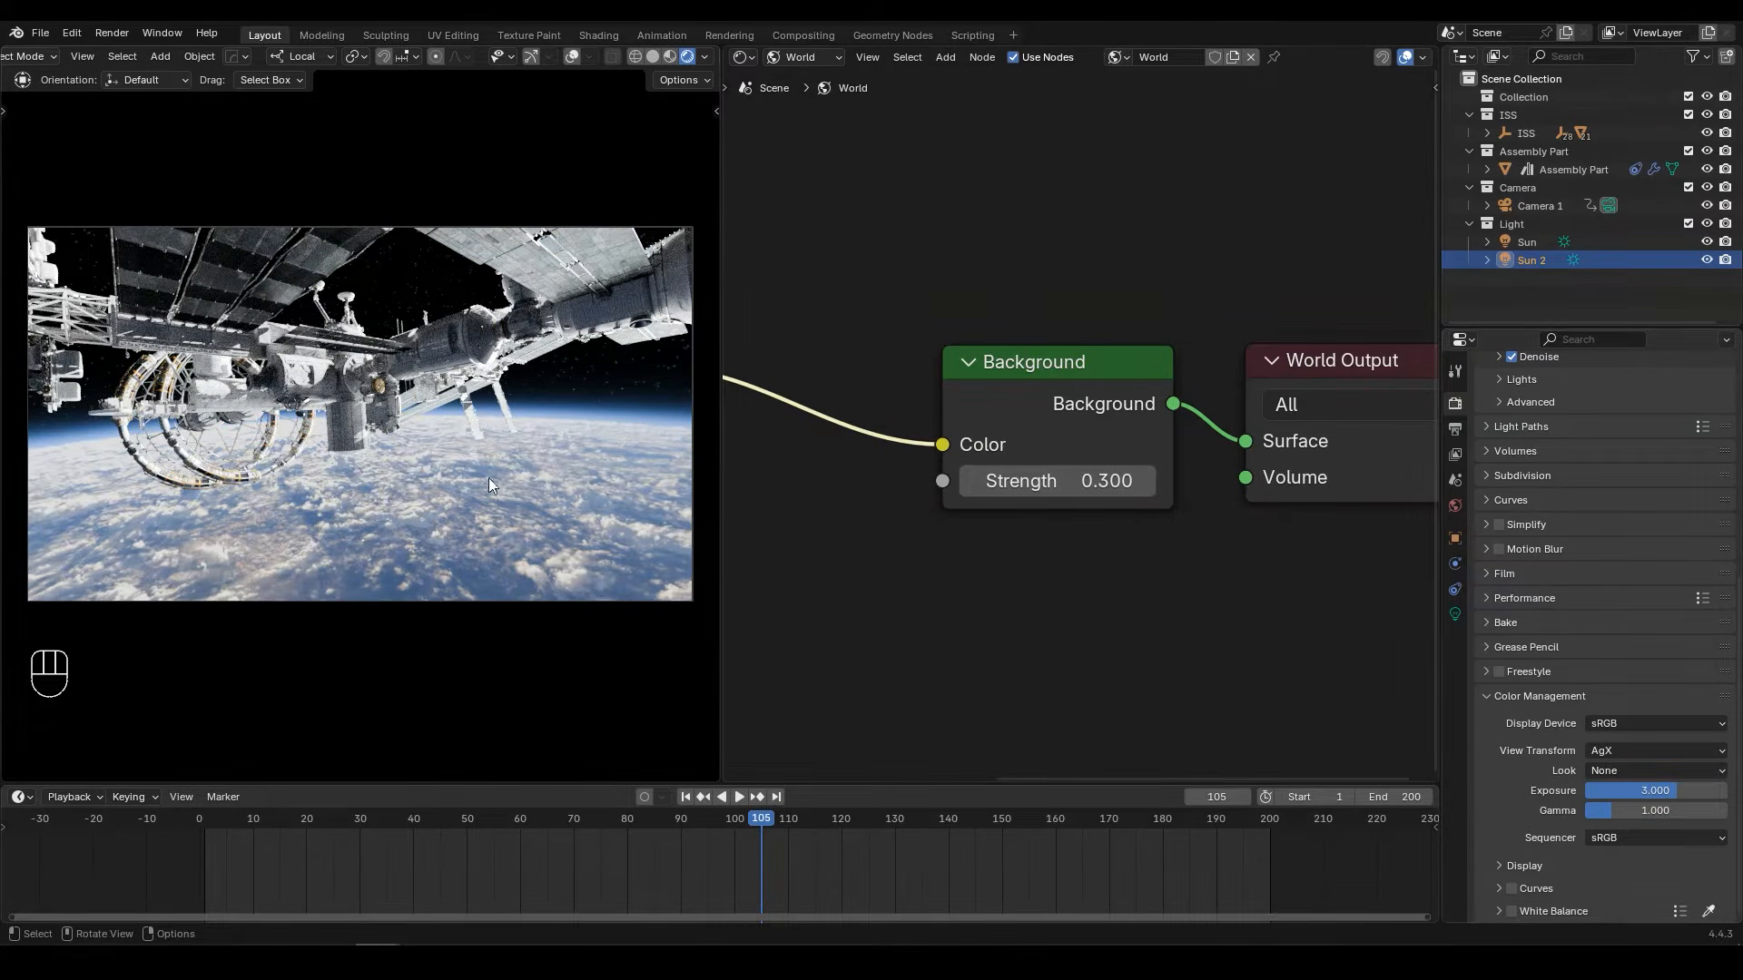
Step: Set the color management look to High Contrast and save the file
click(1621, 773)
click(1622, 654)
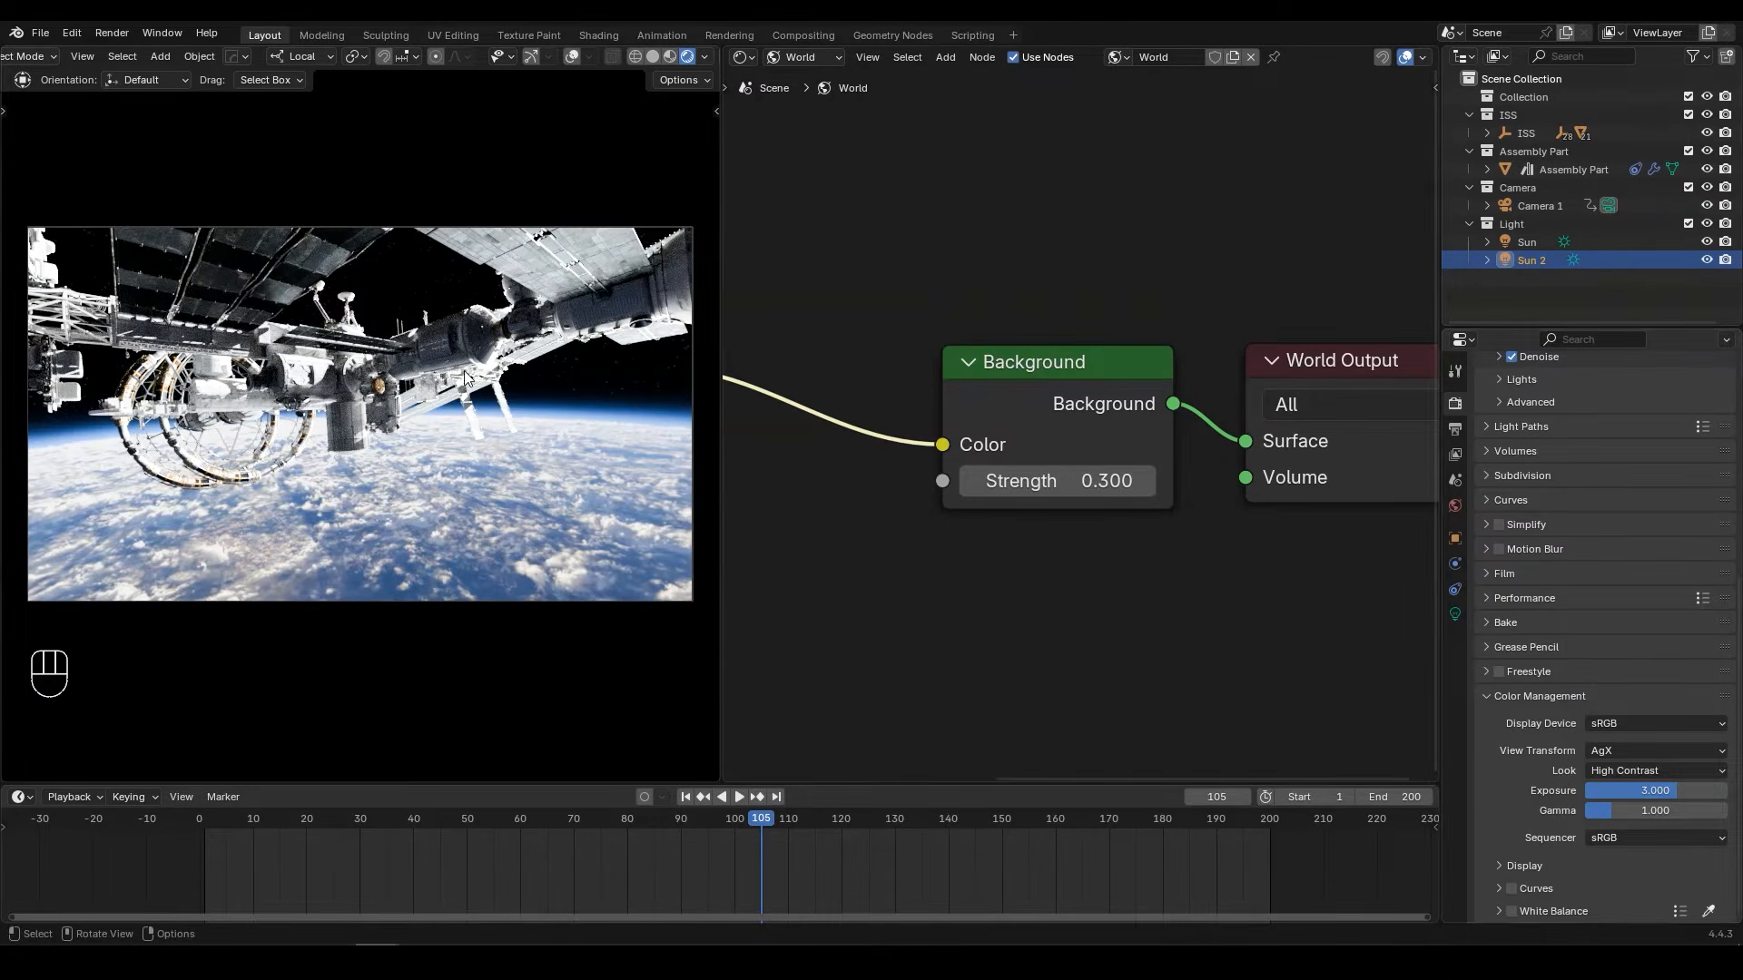
key(ctrl+s)
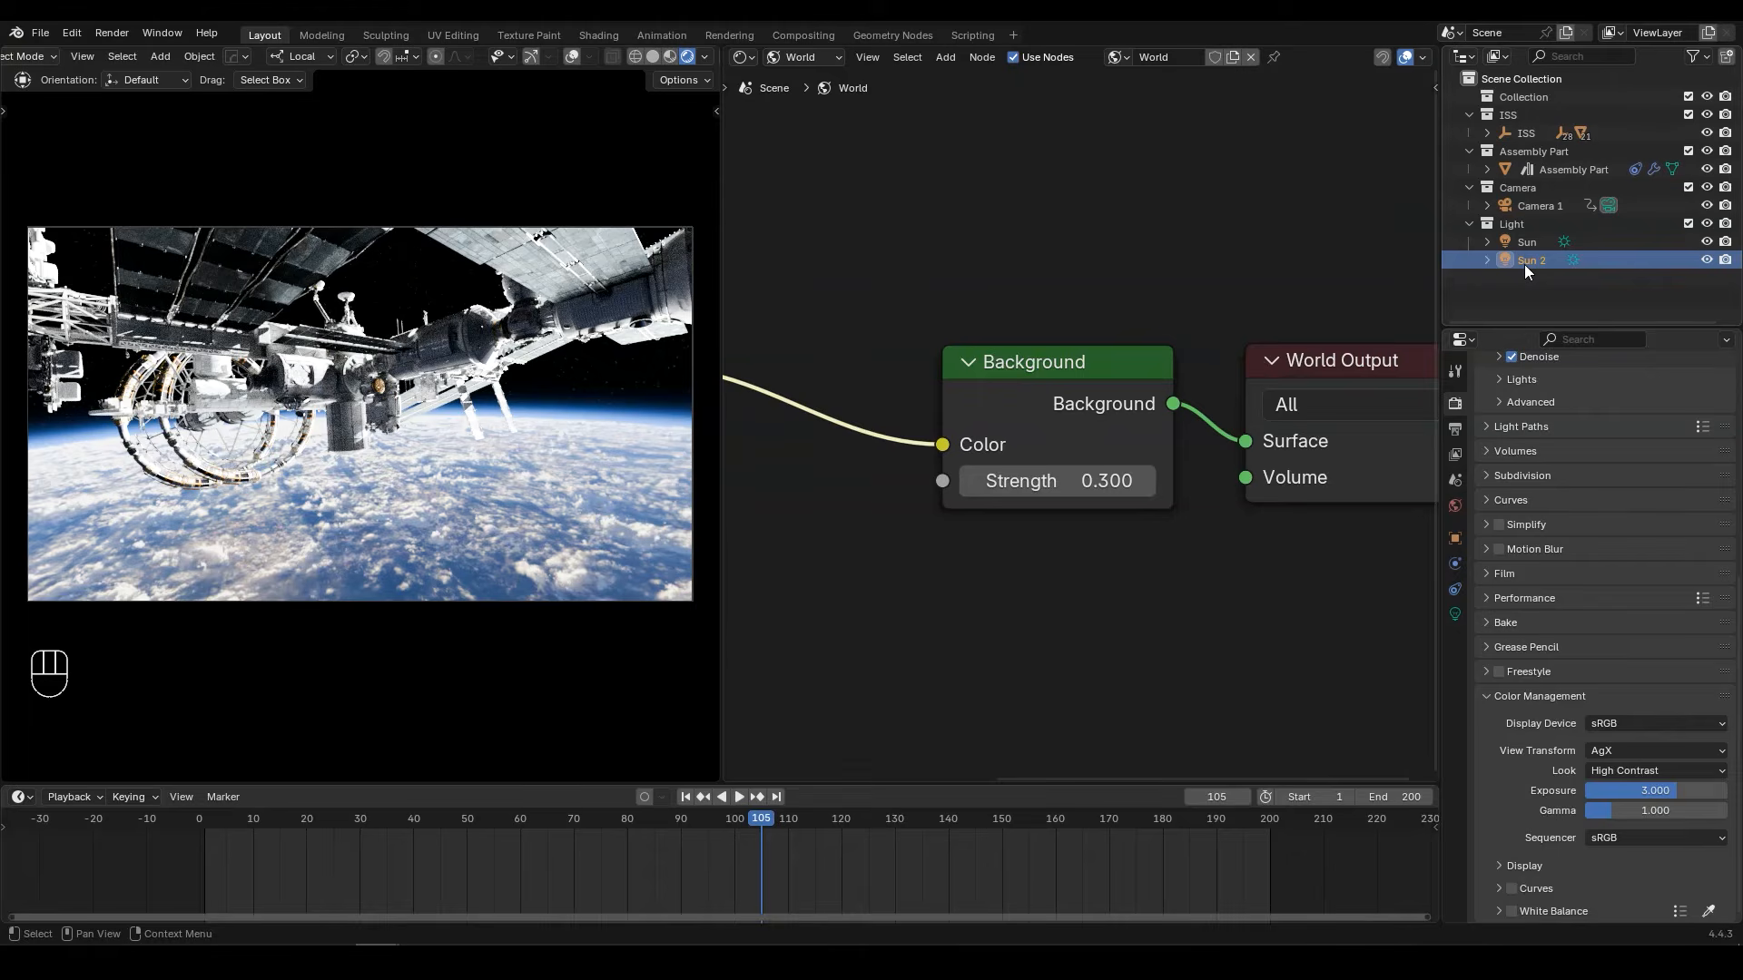
Step: Locate Light Helper v0.3.3.zip in the add-on installer without installing it, and search the existing add-ons for Light Helper
click(81, 37)
click(111, 264)
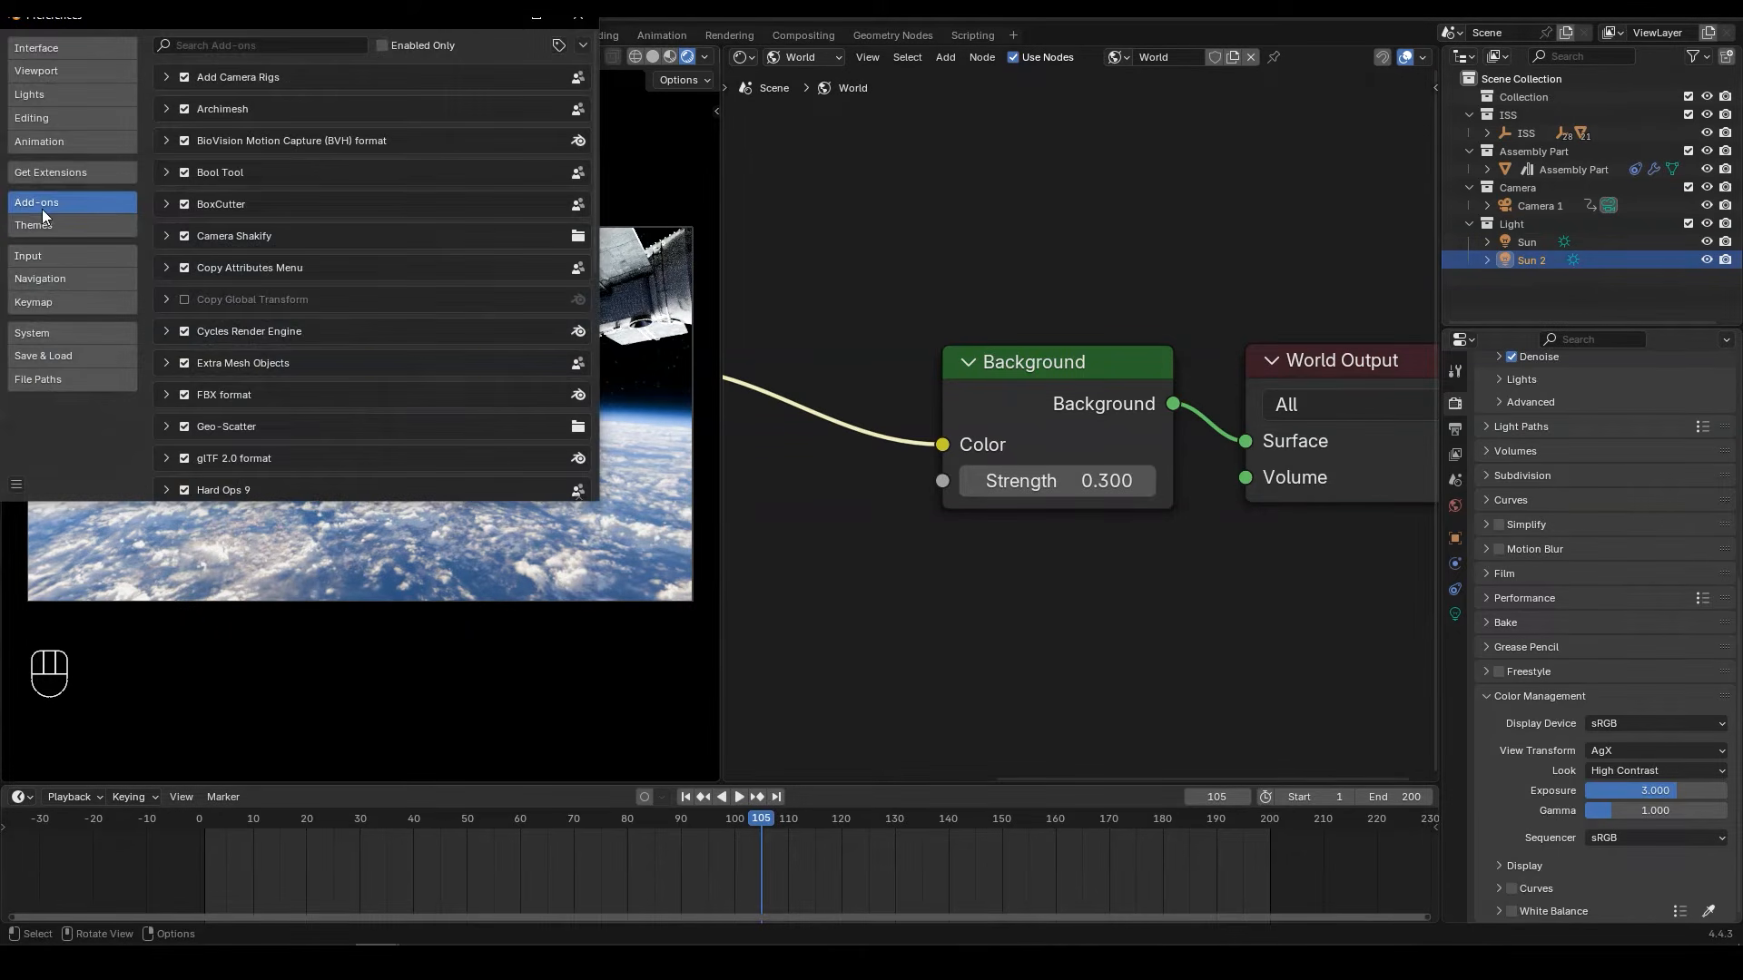
click(583, 46)
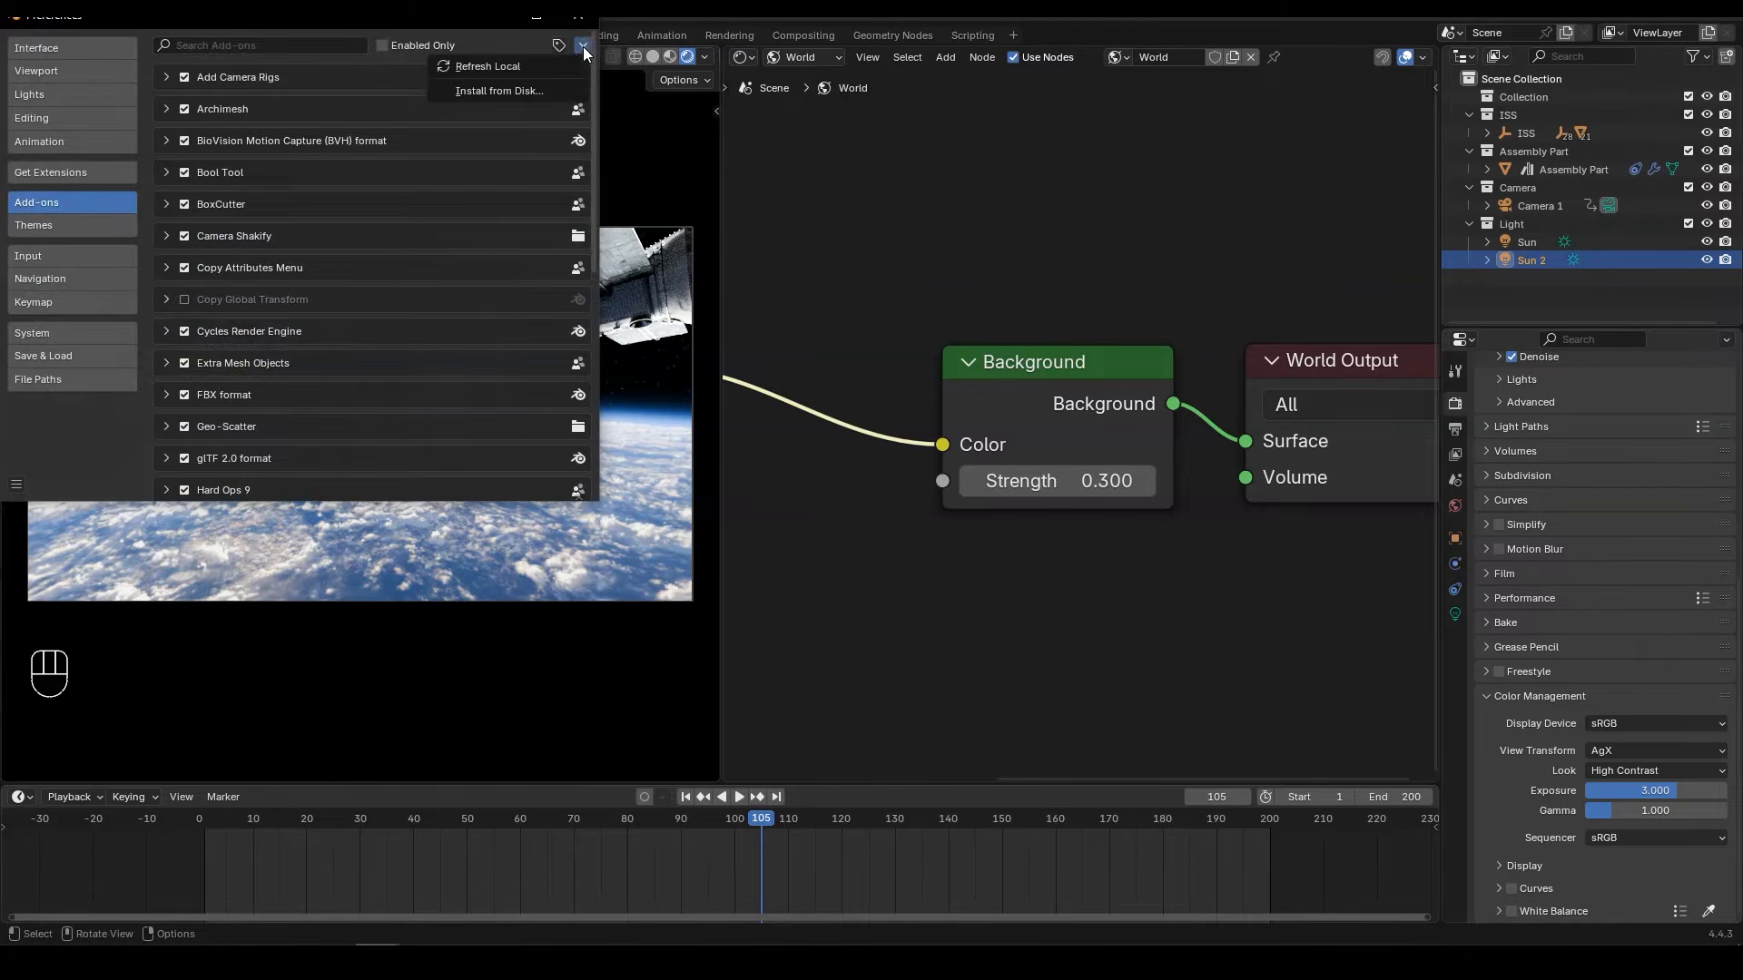
click(490, 85)
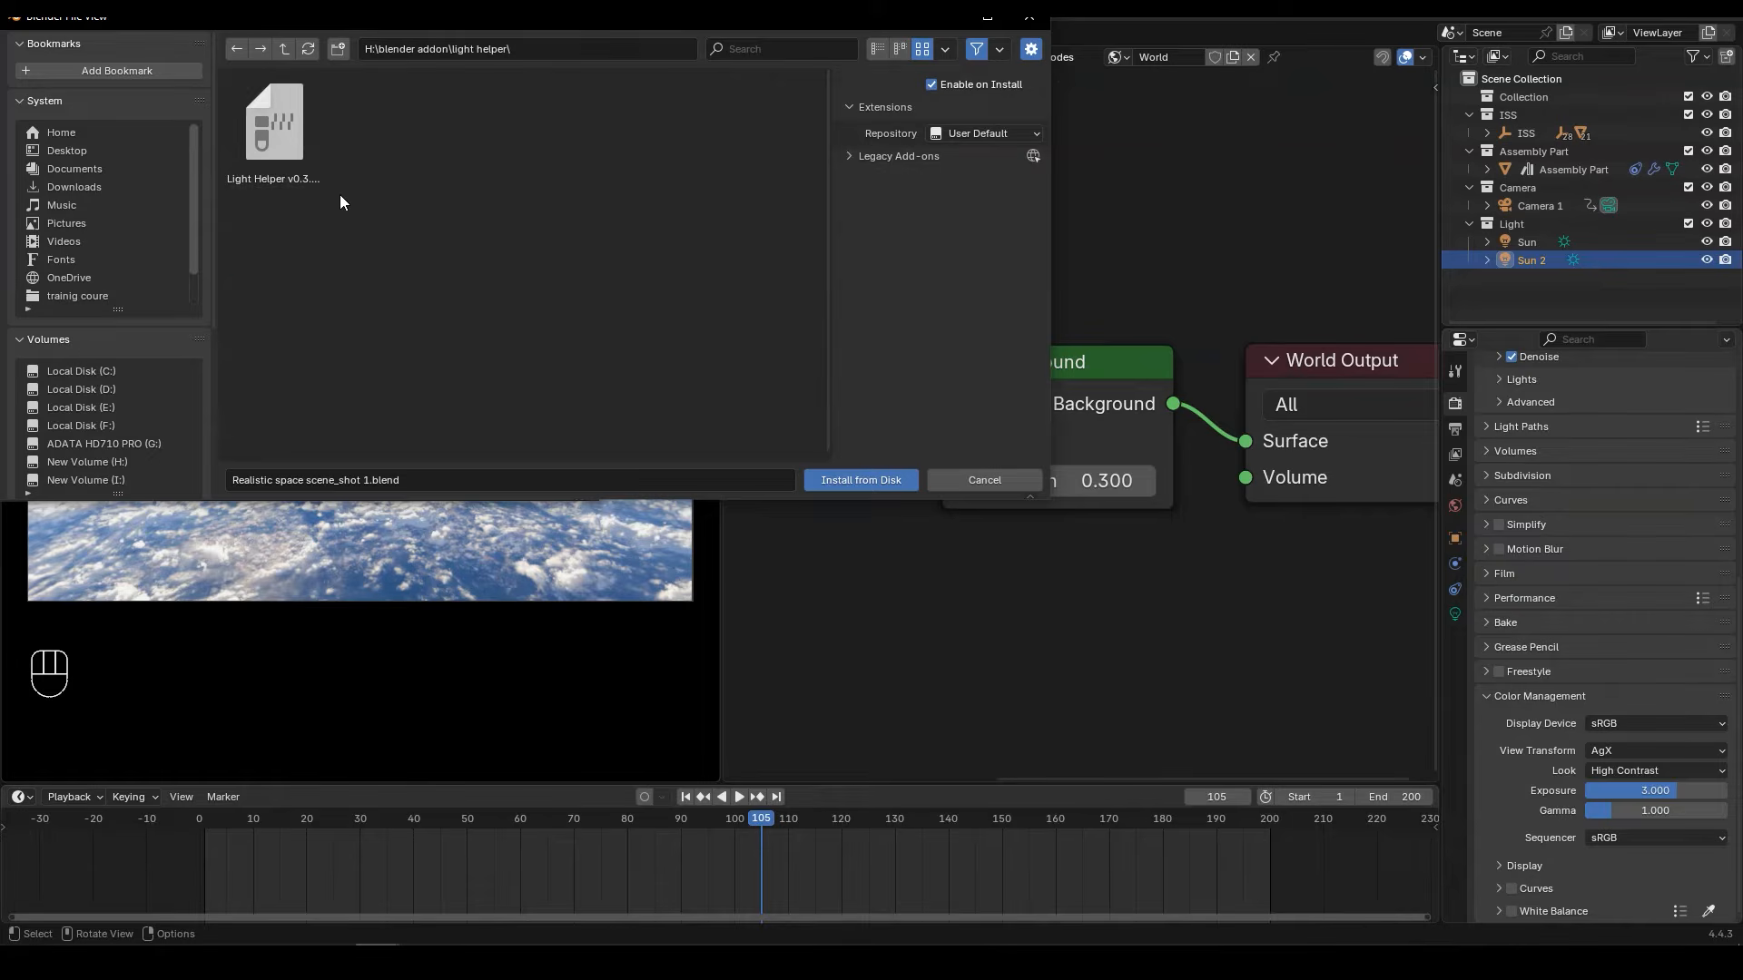
click(308, 181)
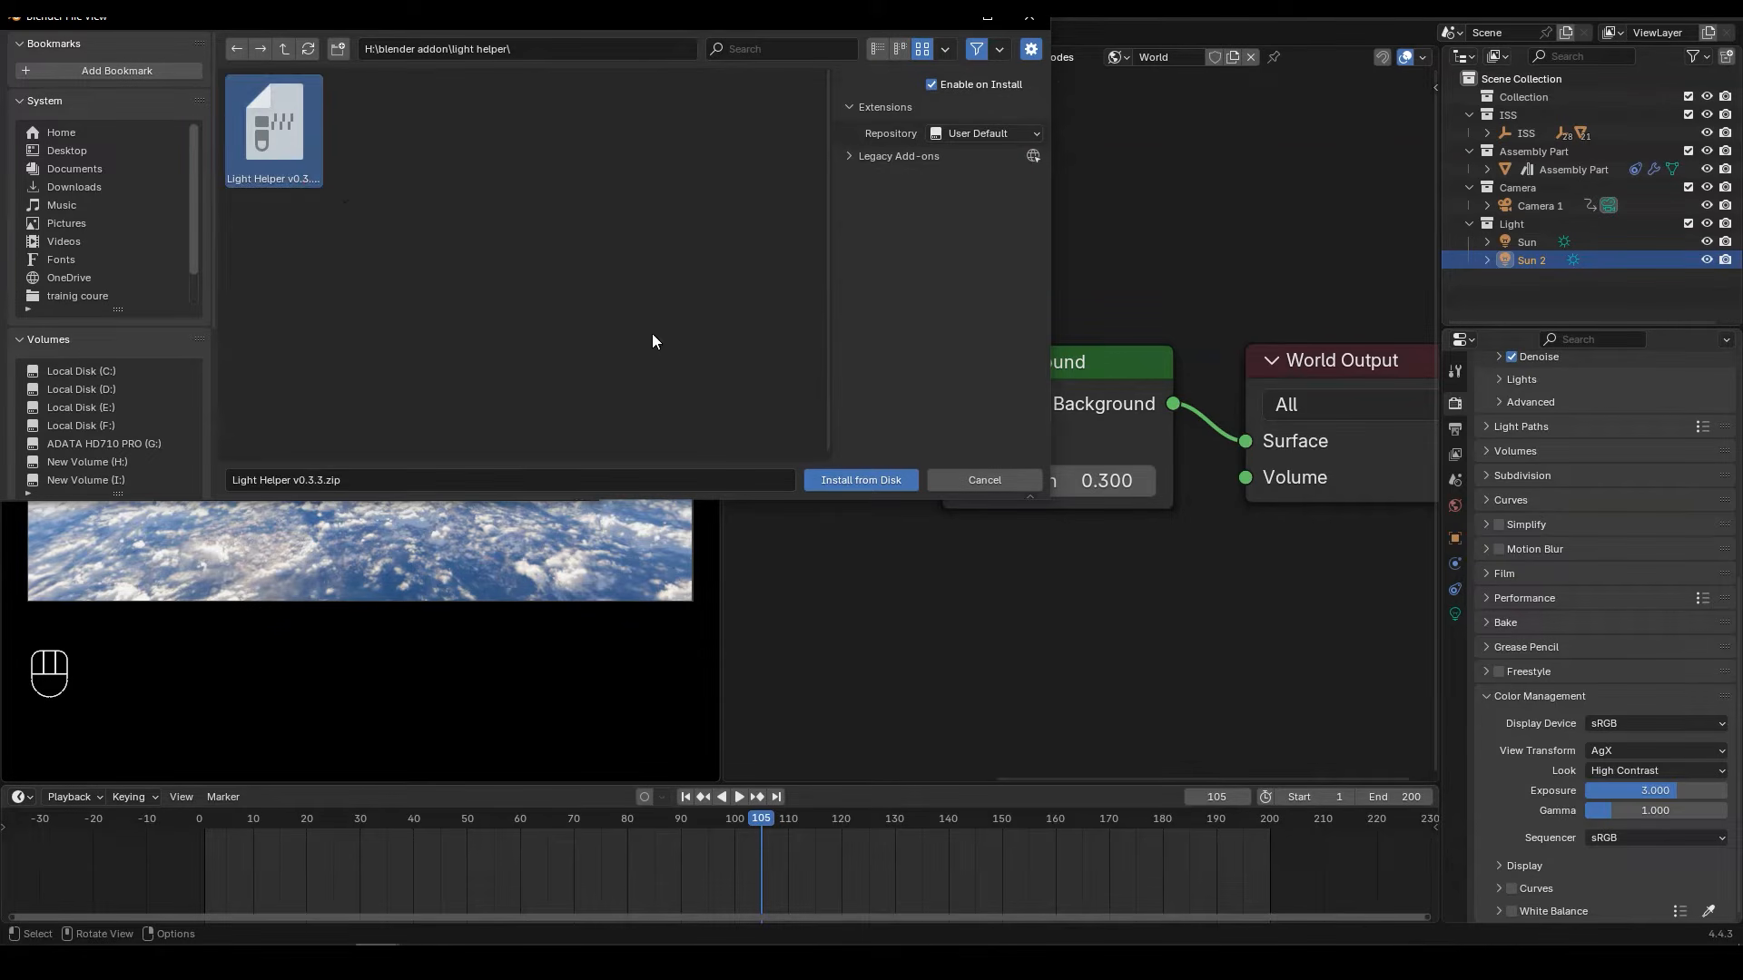
click(1036, 23)
text(ligh)
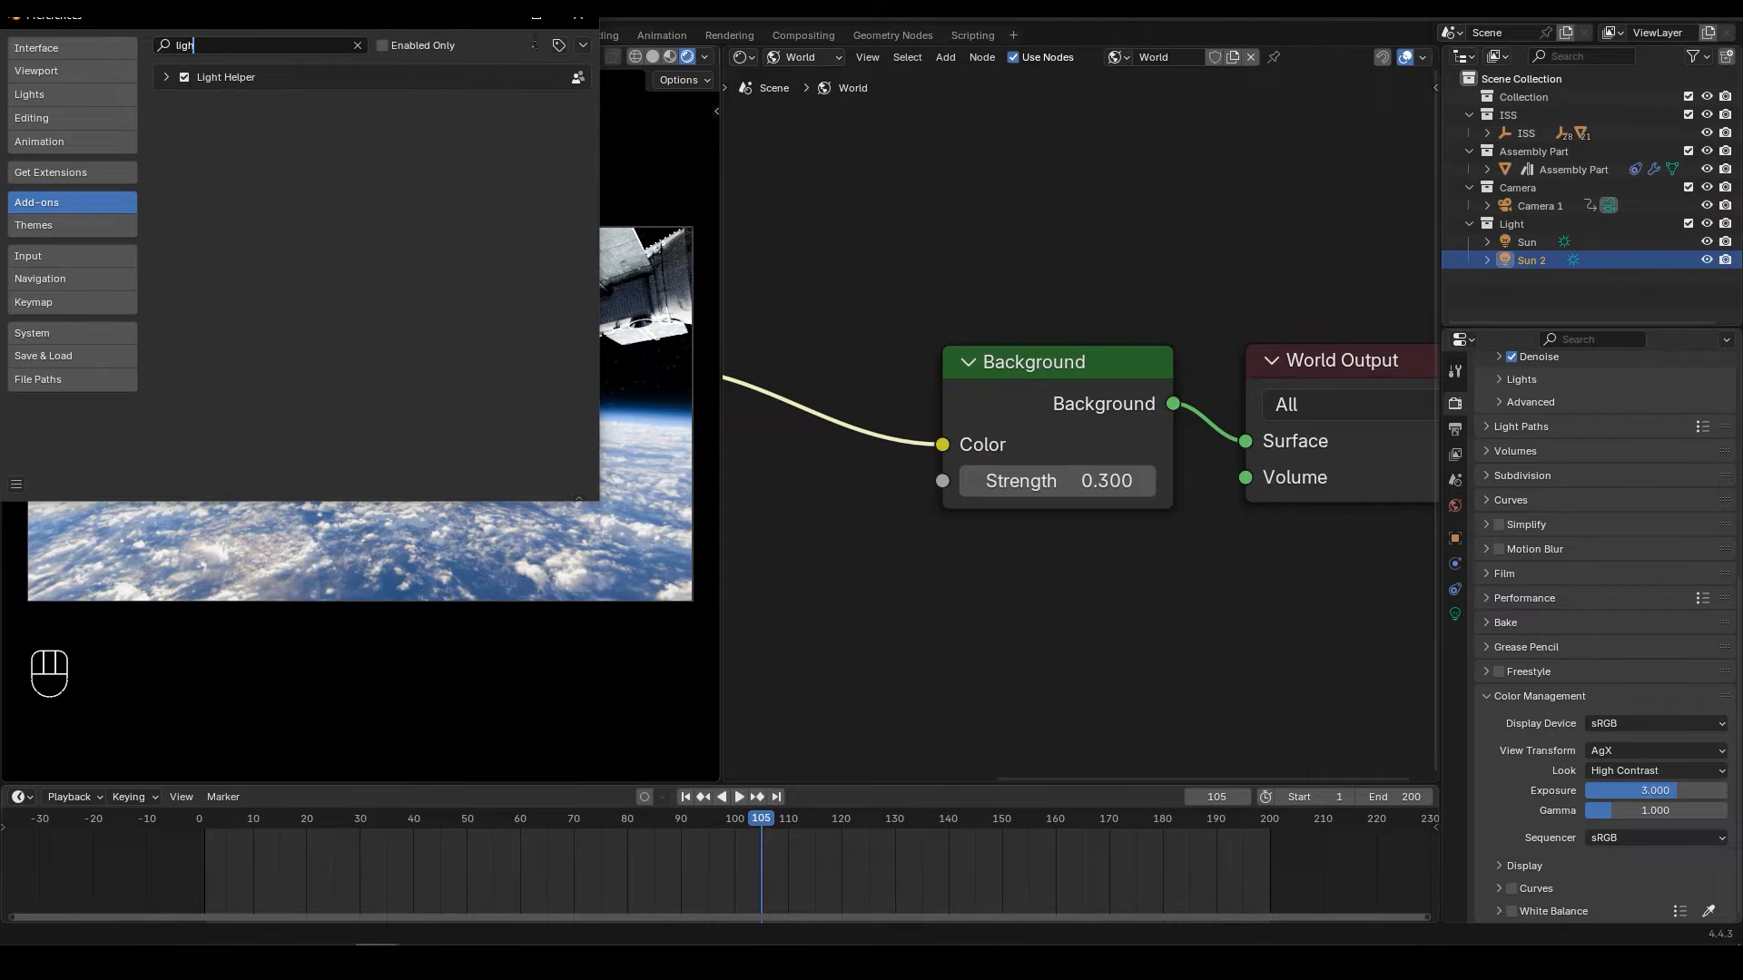
click(578, 16)
Step: Restore the 3D viewport in place of the shader nodes and initialize Light Helper's light linking for Sun 2
click(735, 58)
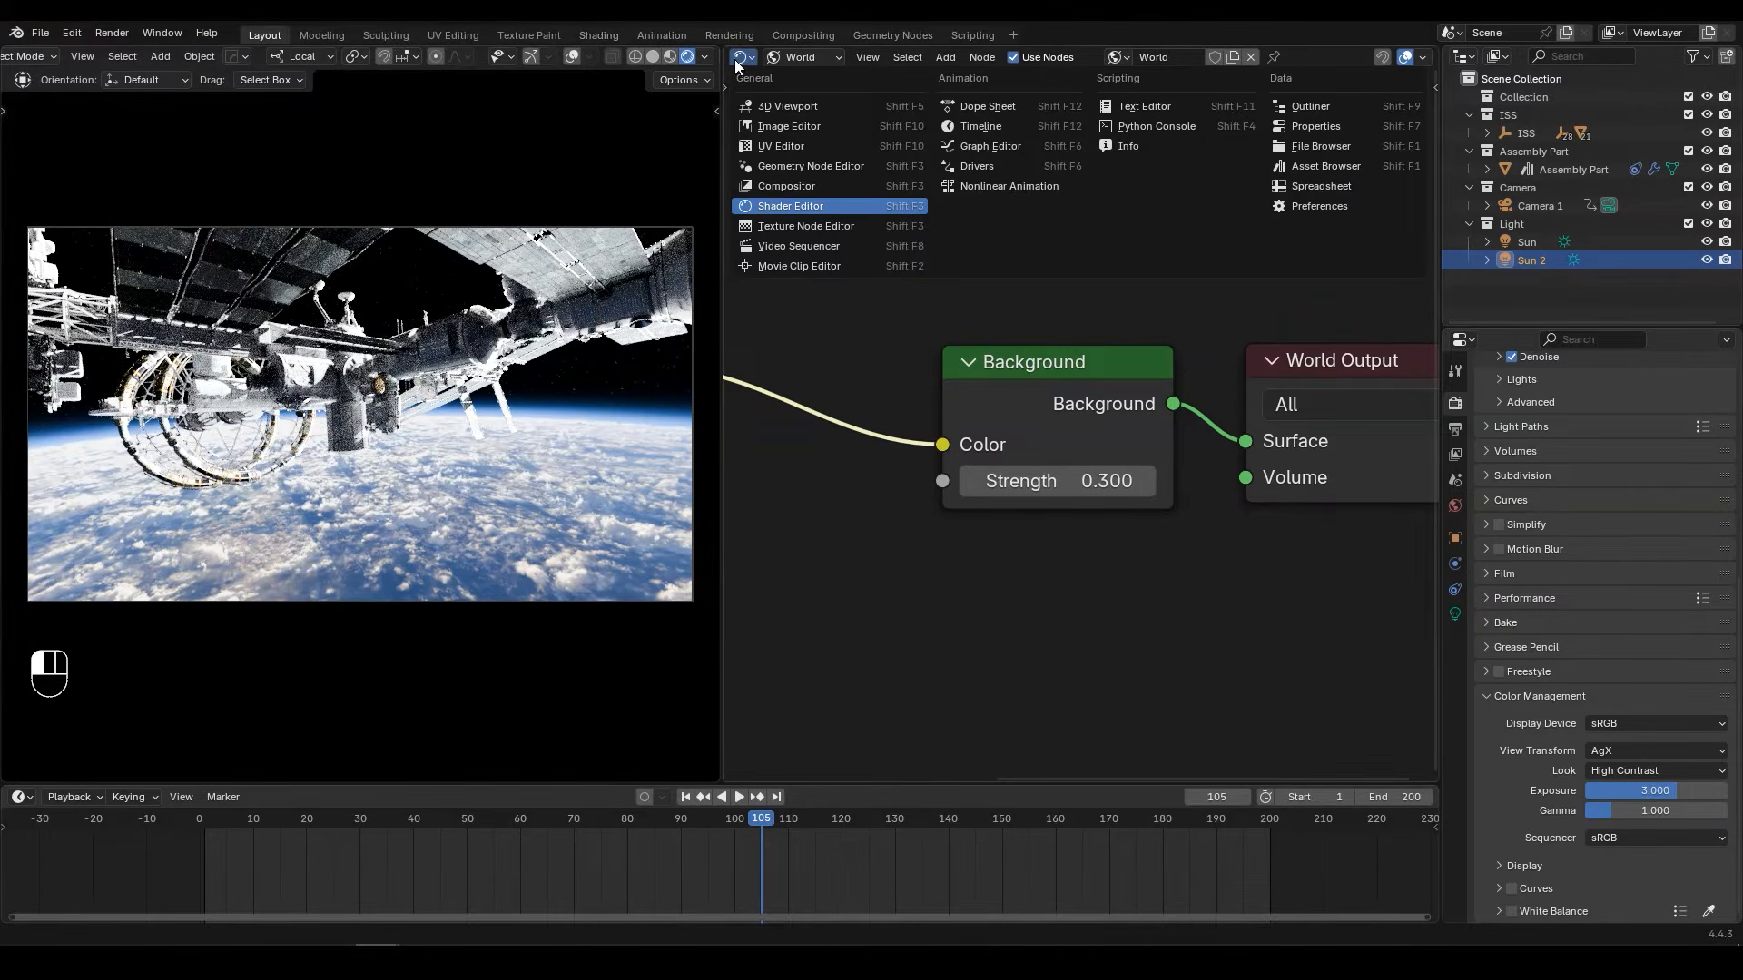
click(792, 105)
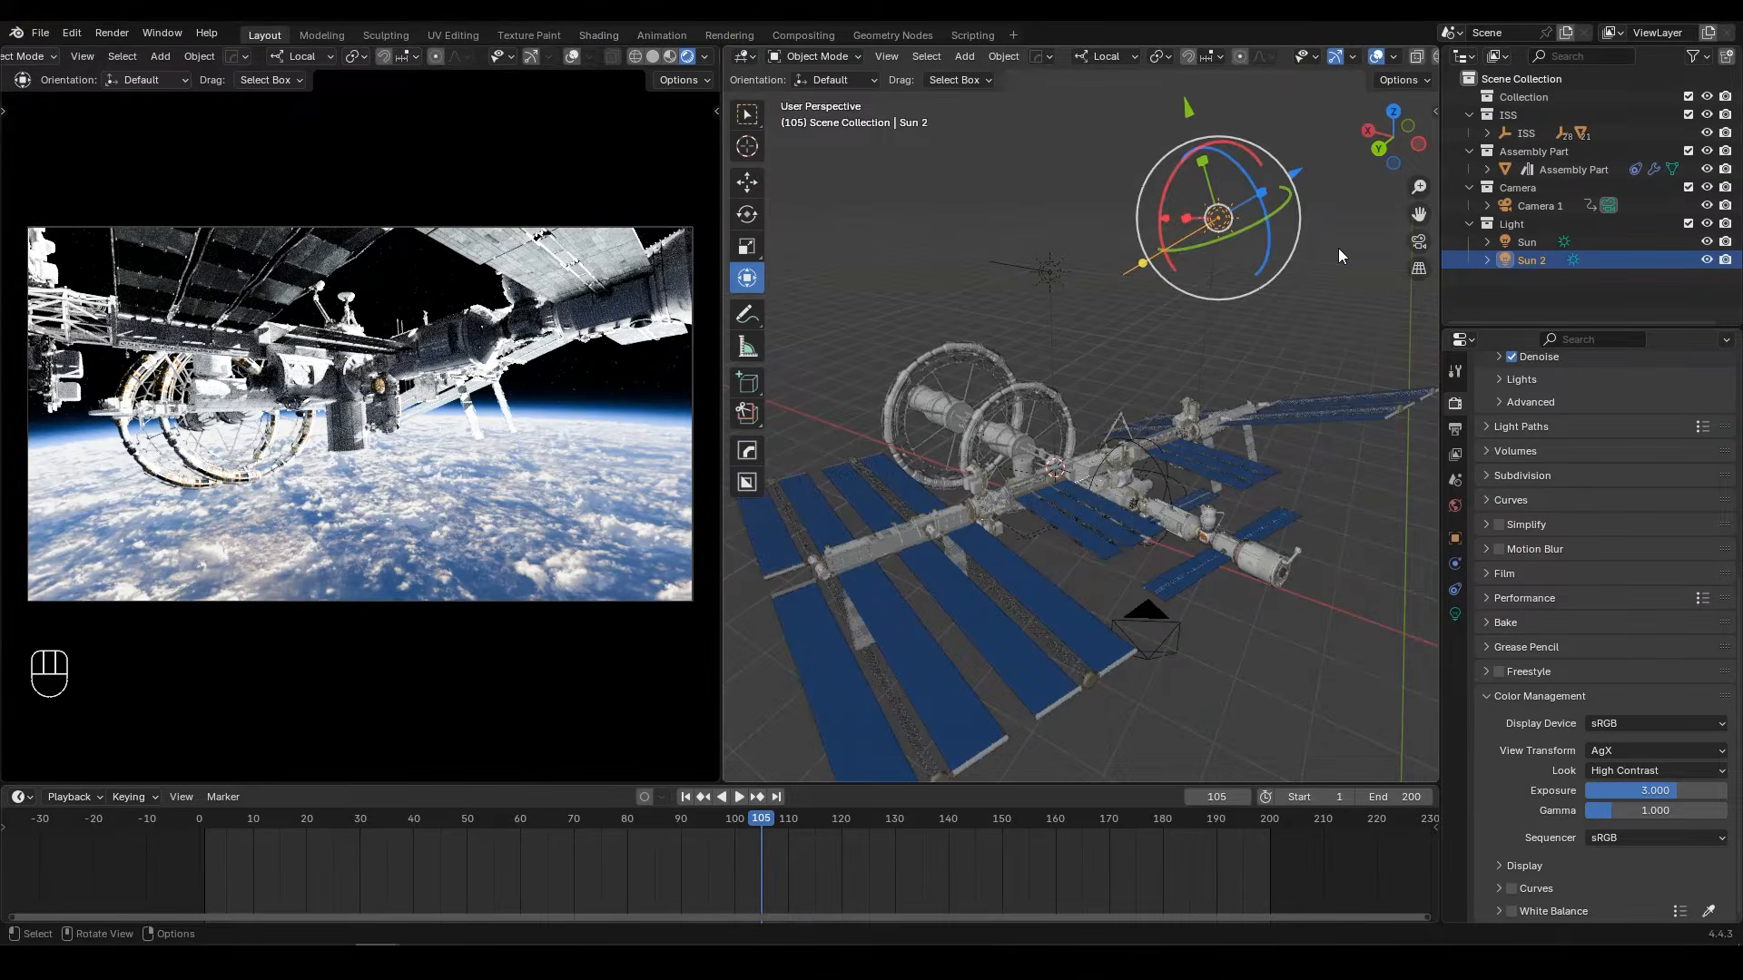
key(n)
click(1429, 234)
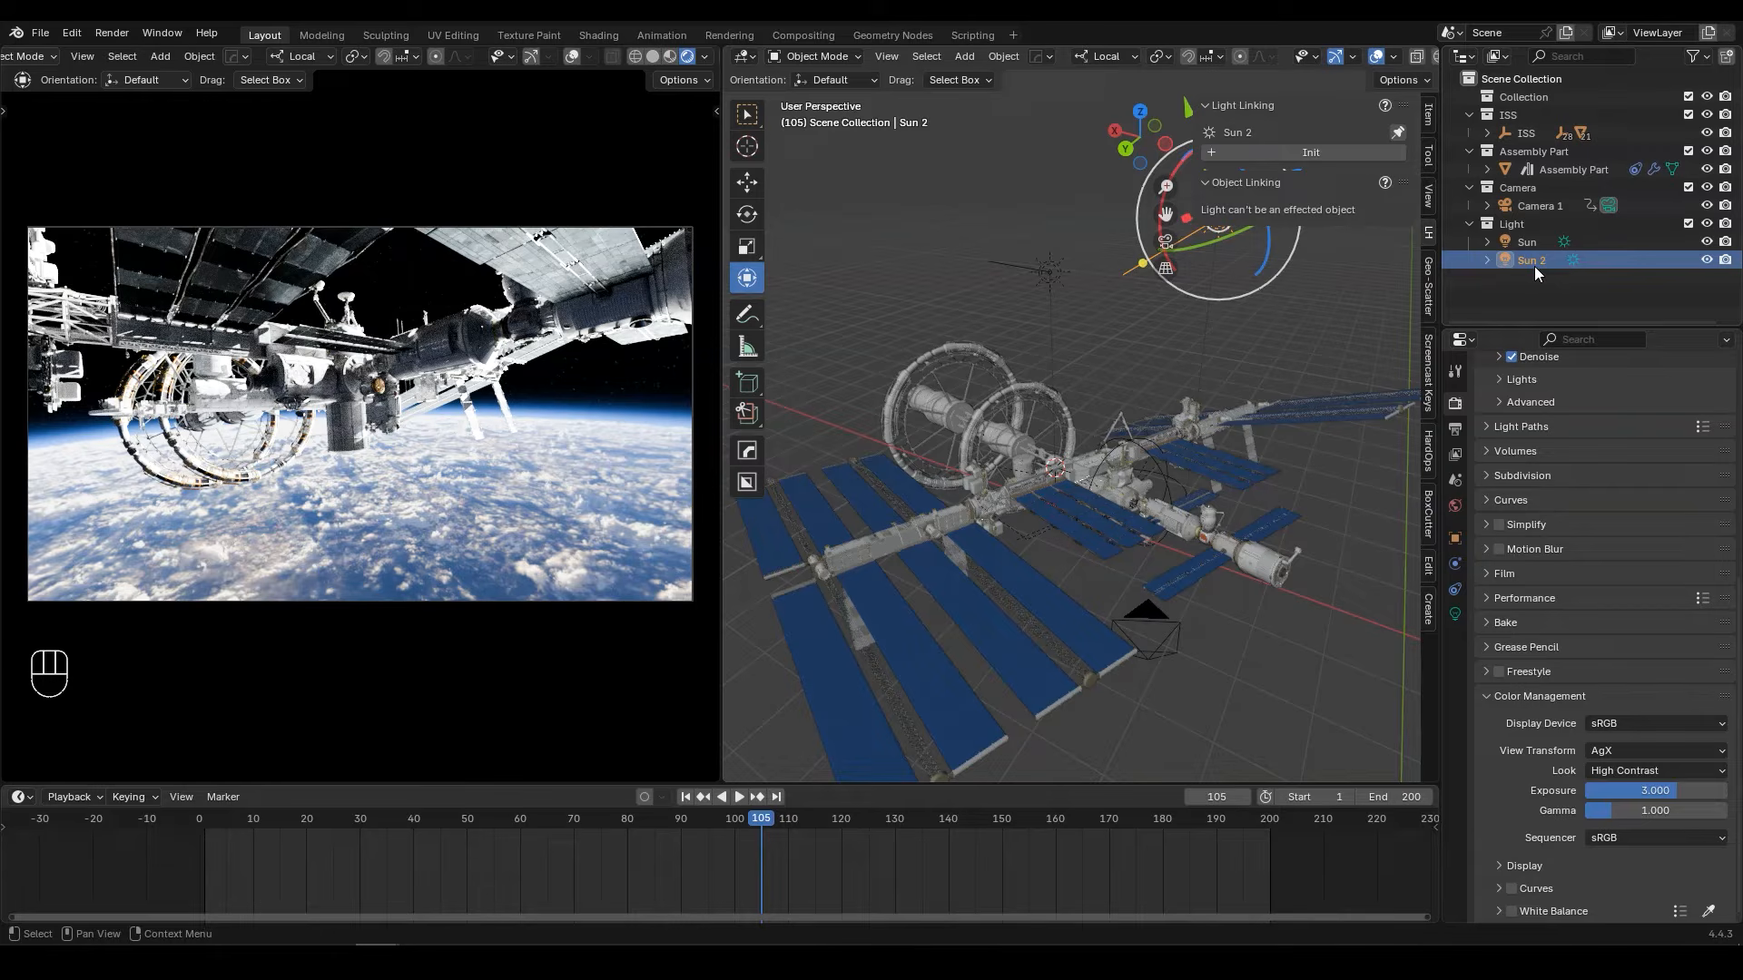
click(1325, 155)
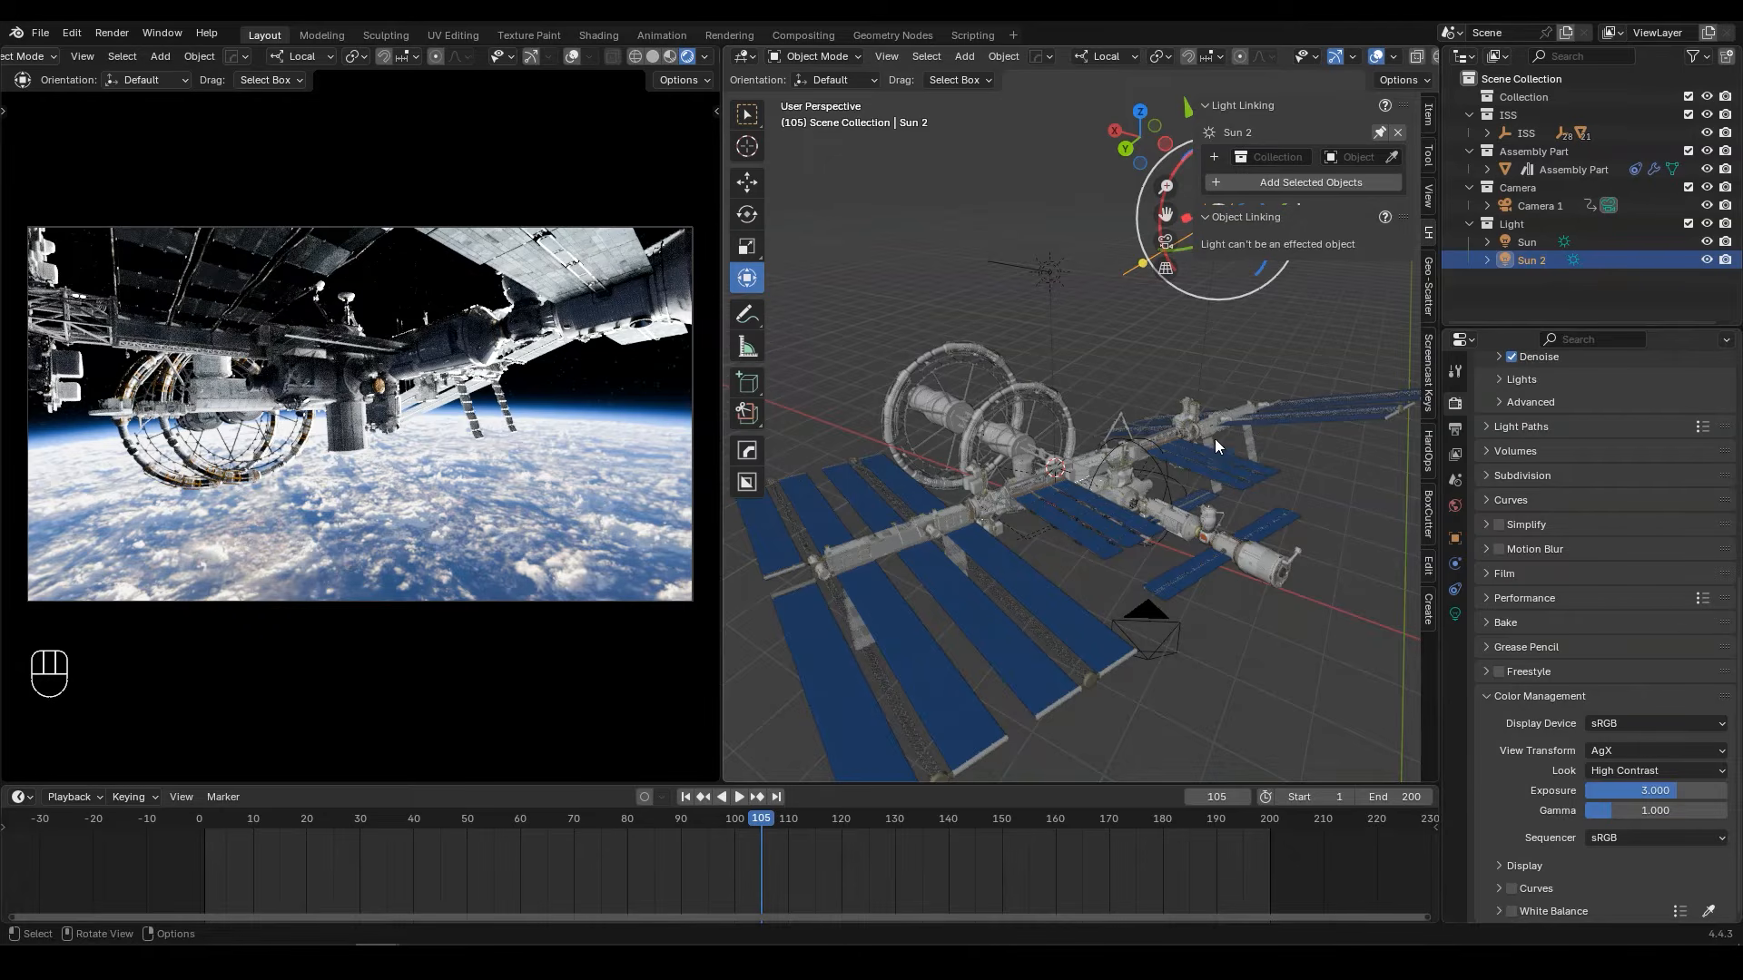
Step: Hide and unhide Sun 2 to compare its effect on the station in the rendered view
click(1707, 260)
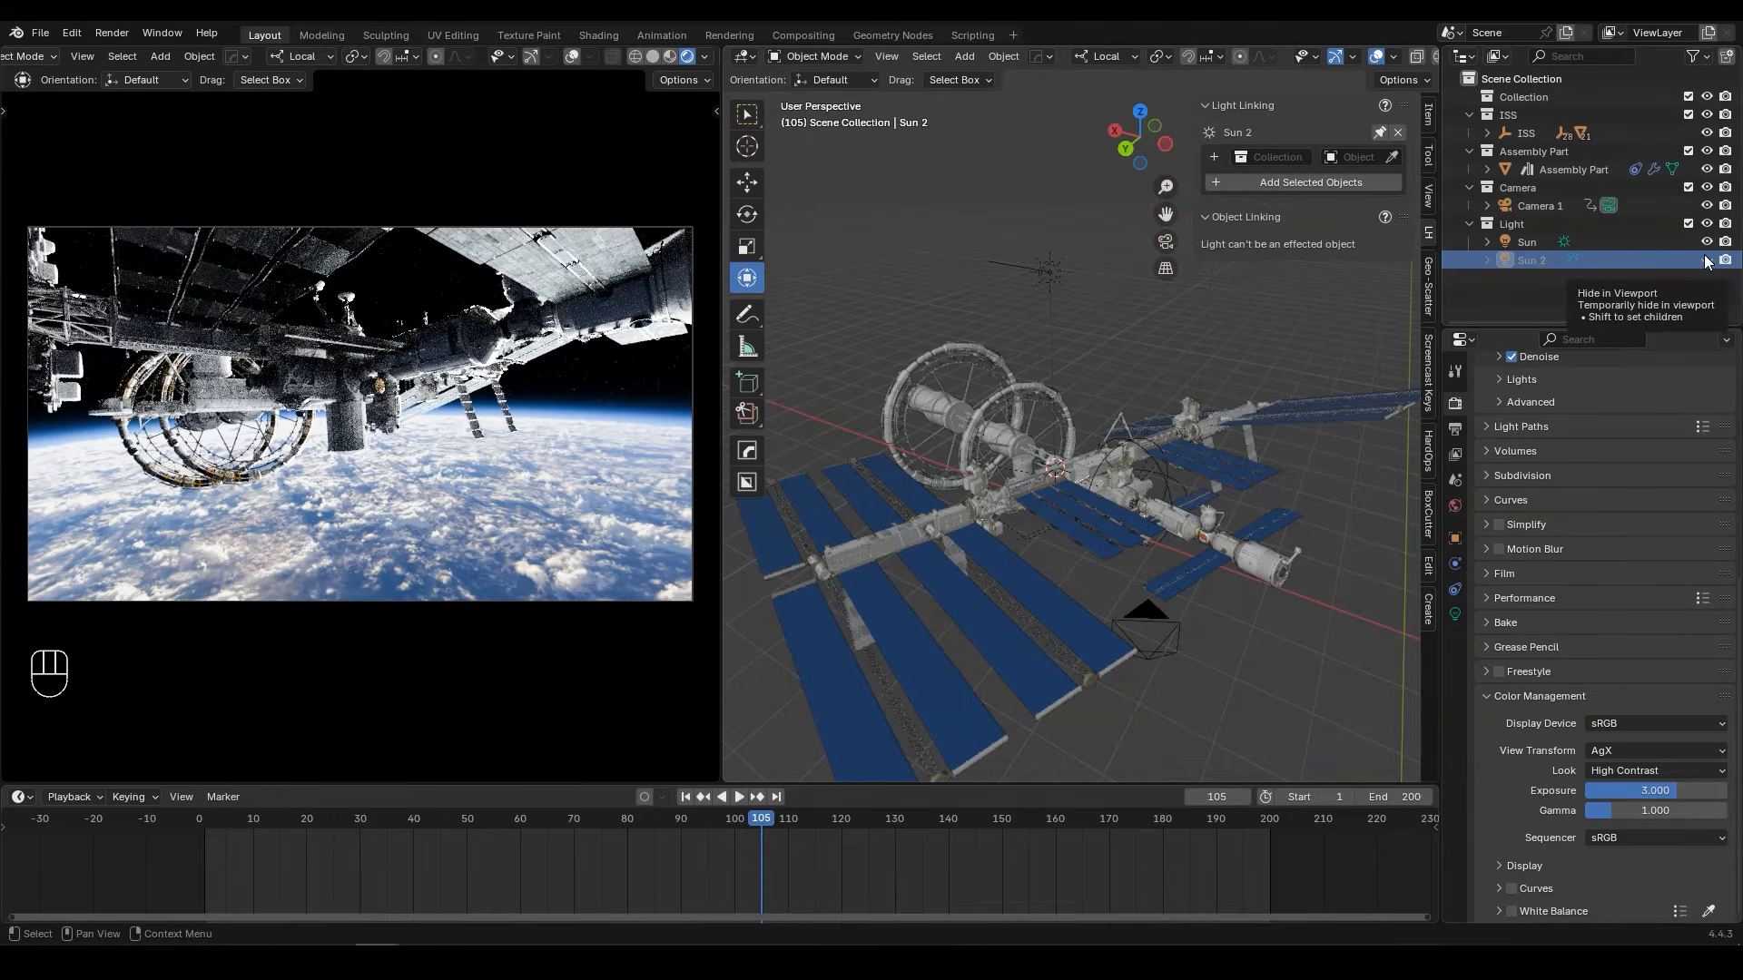
click(1707, 260)
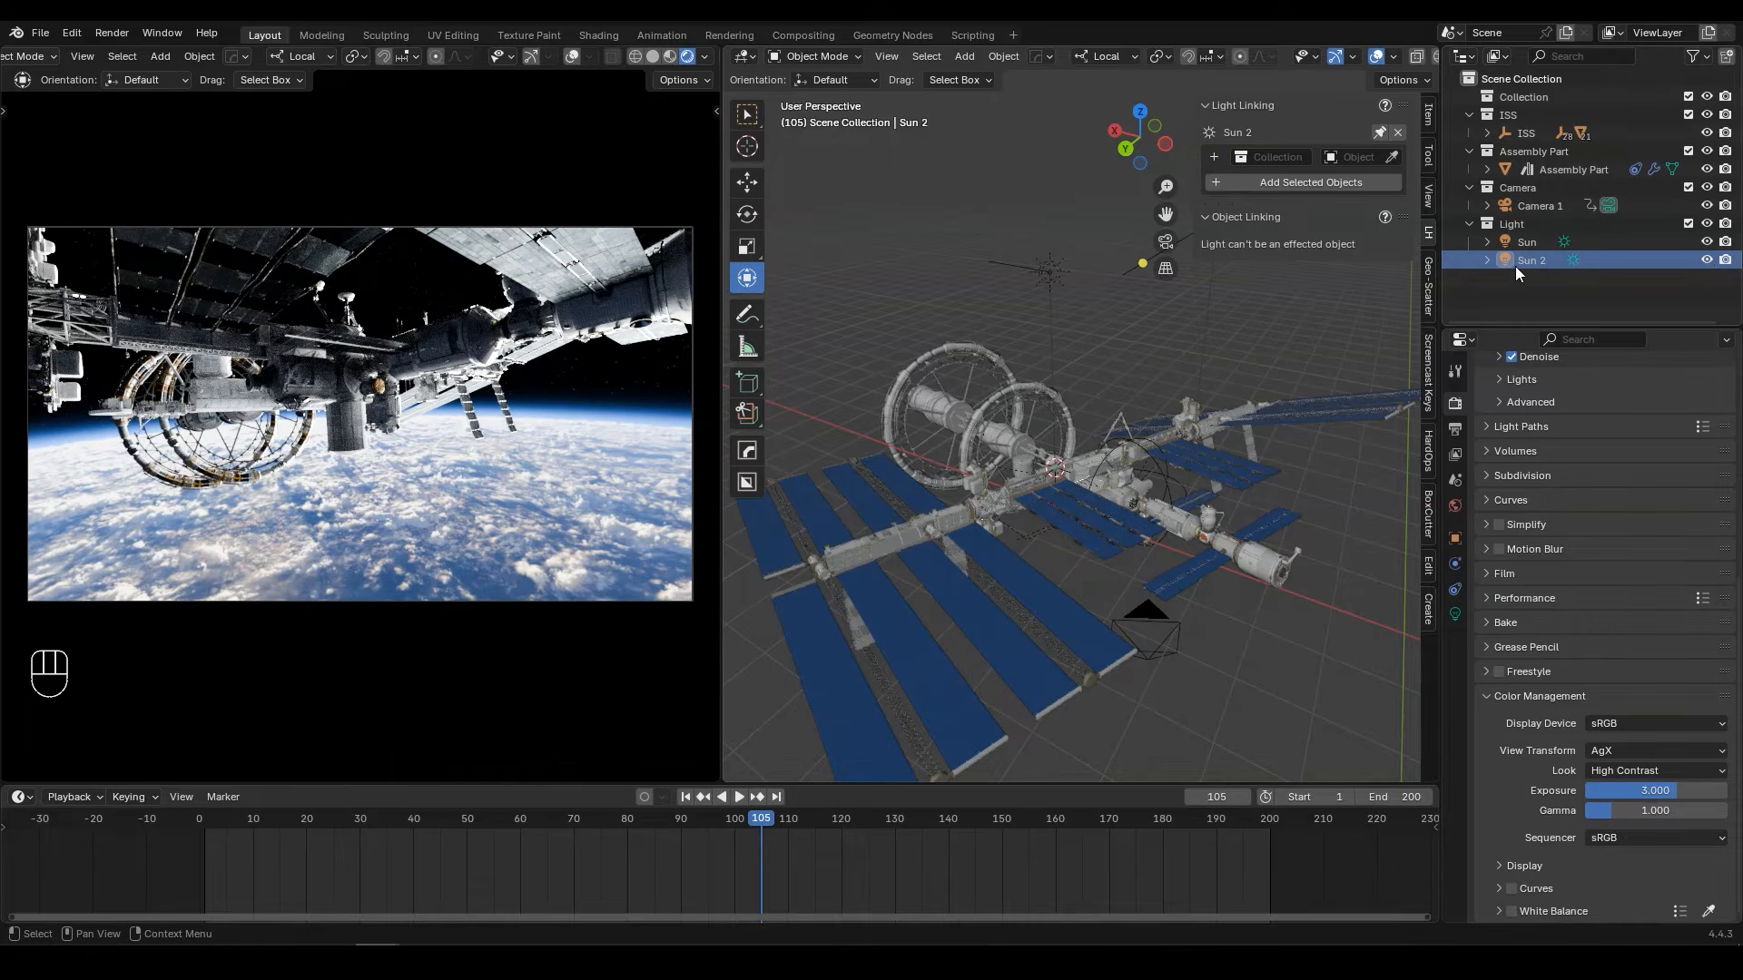
click(1524, 296)
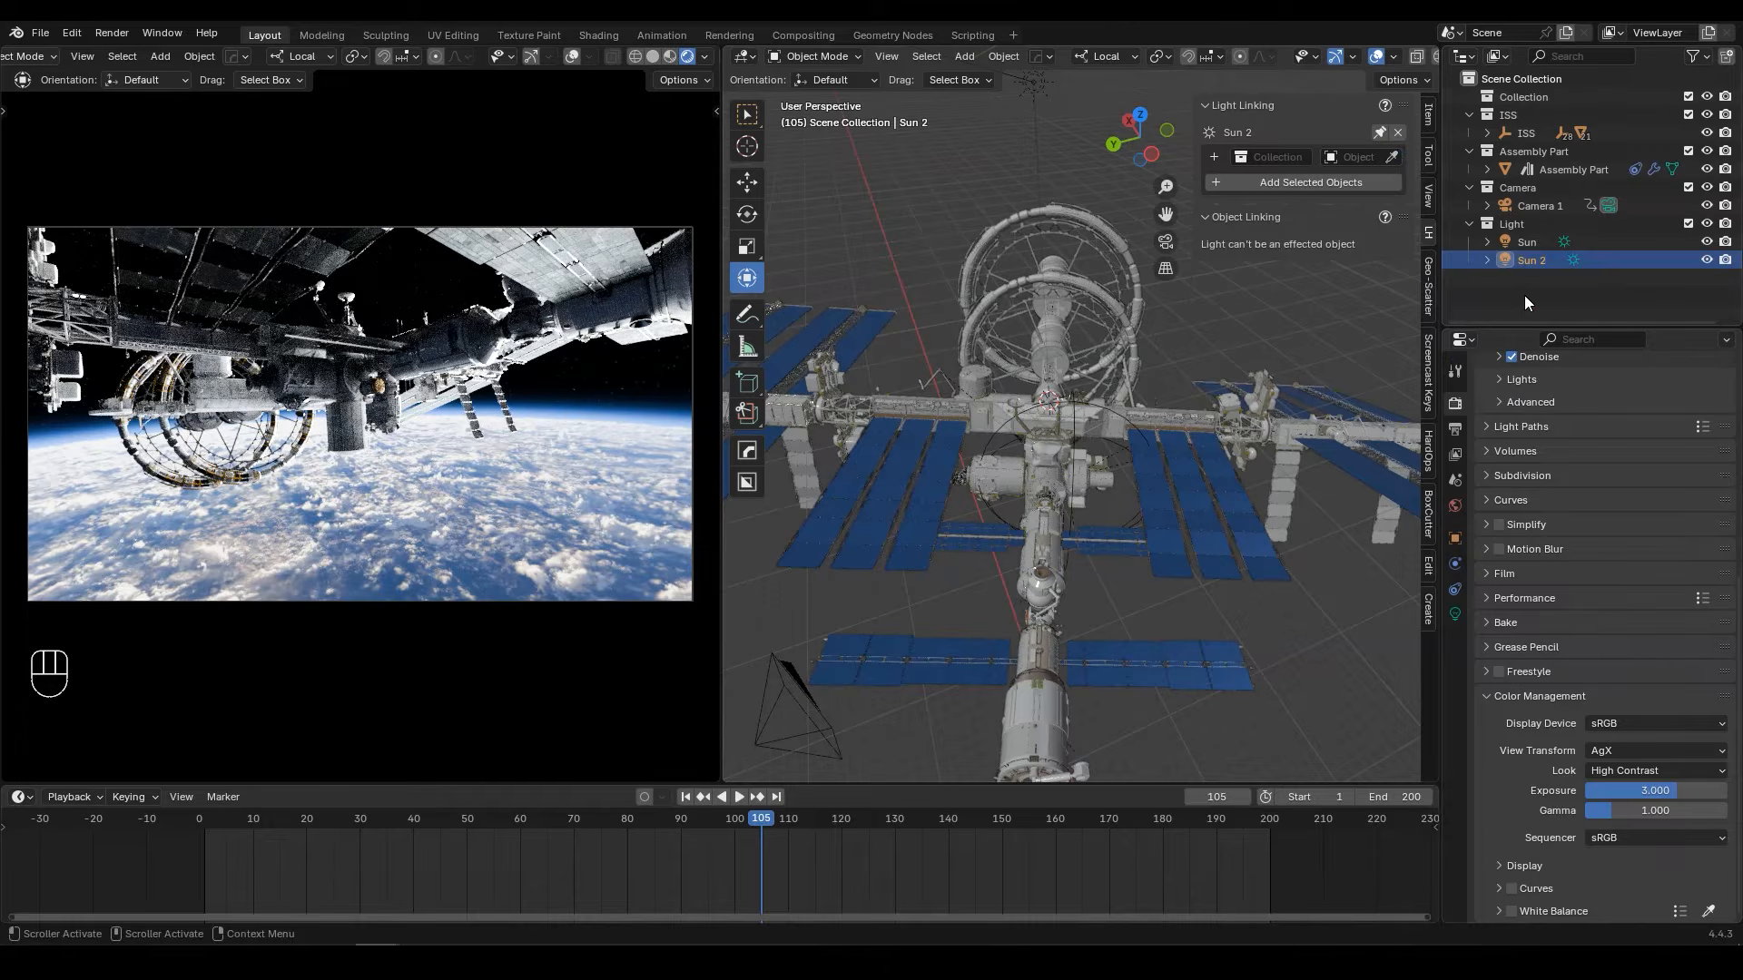
Step: Add the spacestation main body to Sun 2's light linking and check the link from the body itself
click(1392, 157)
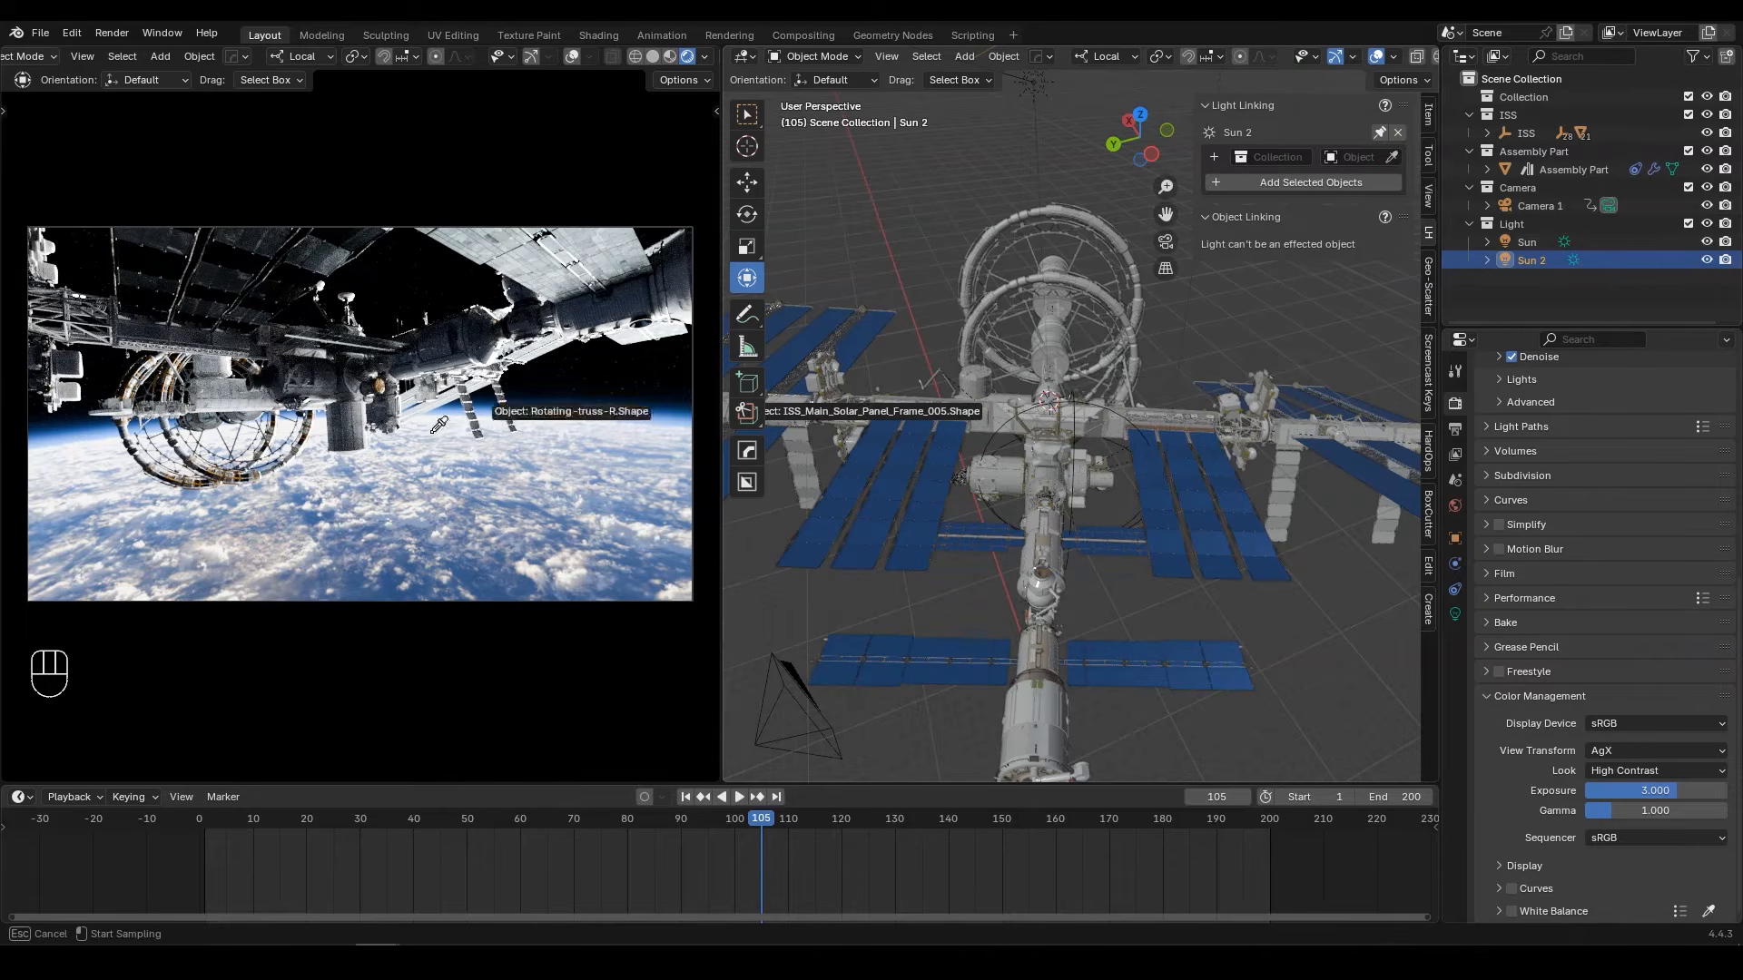
click(471, 345)
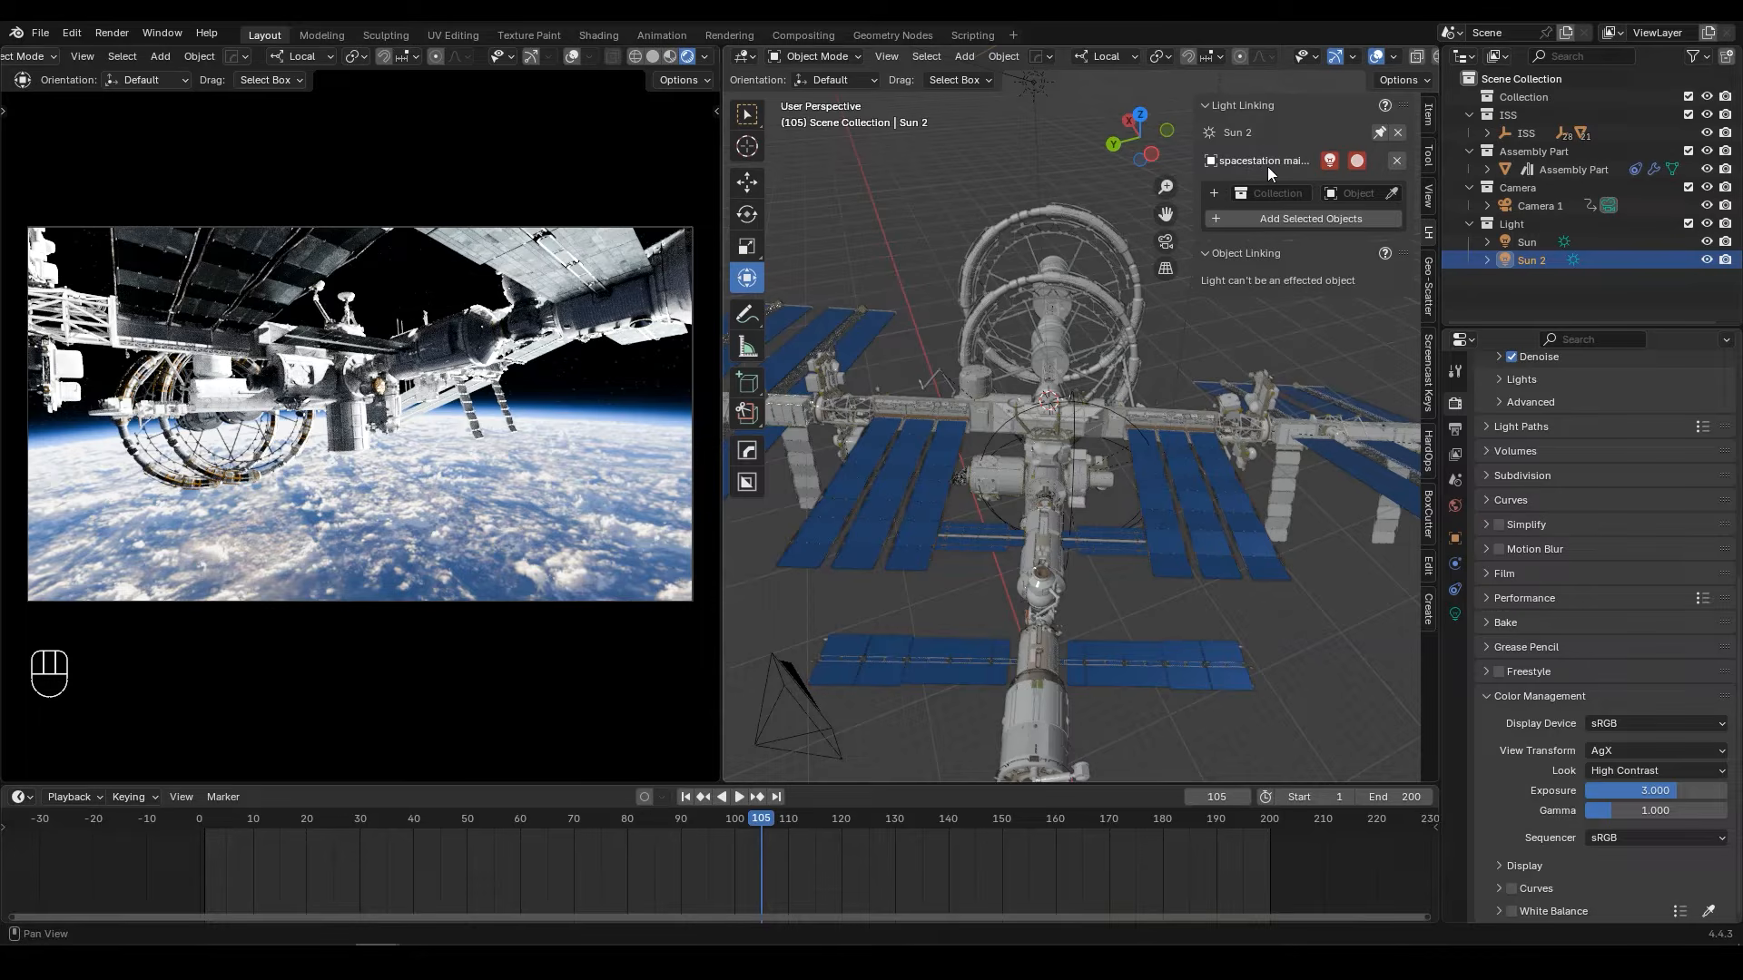
shift+middle_drag(1248, 340, 1110, 381)
shift+middle_drag(1044, 443, 1218, 454)
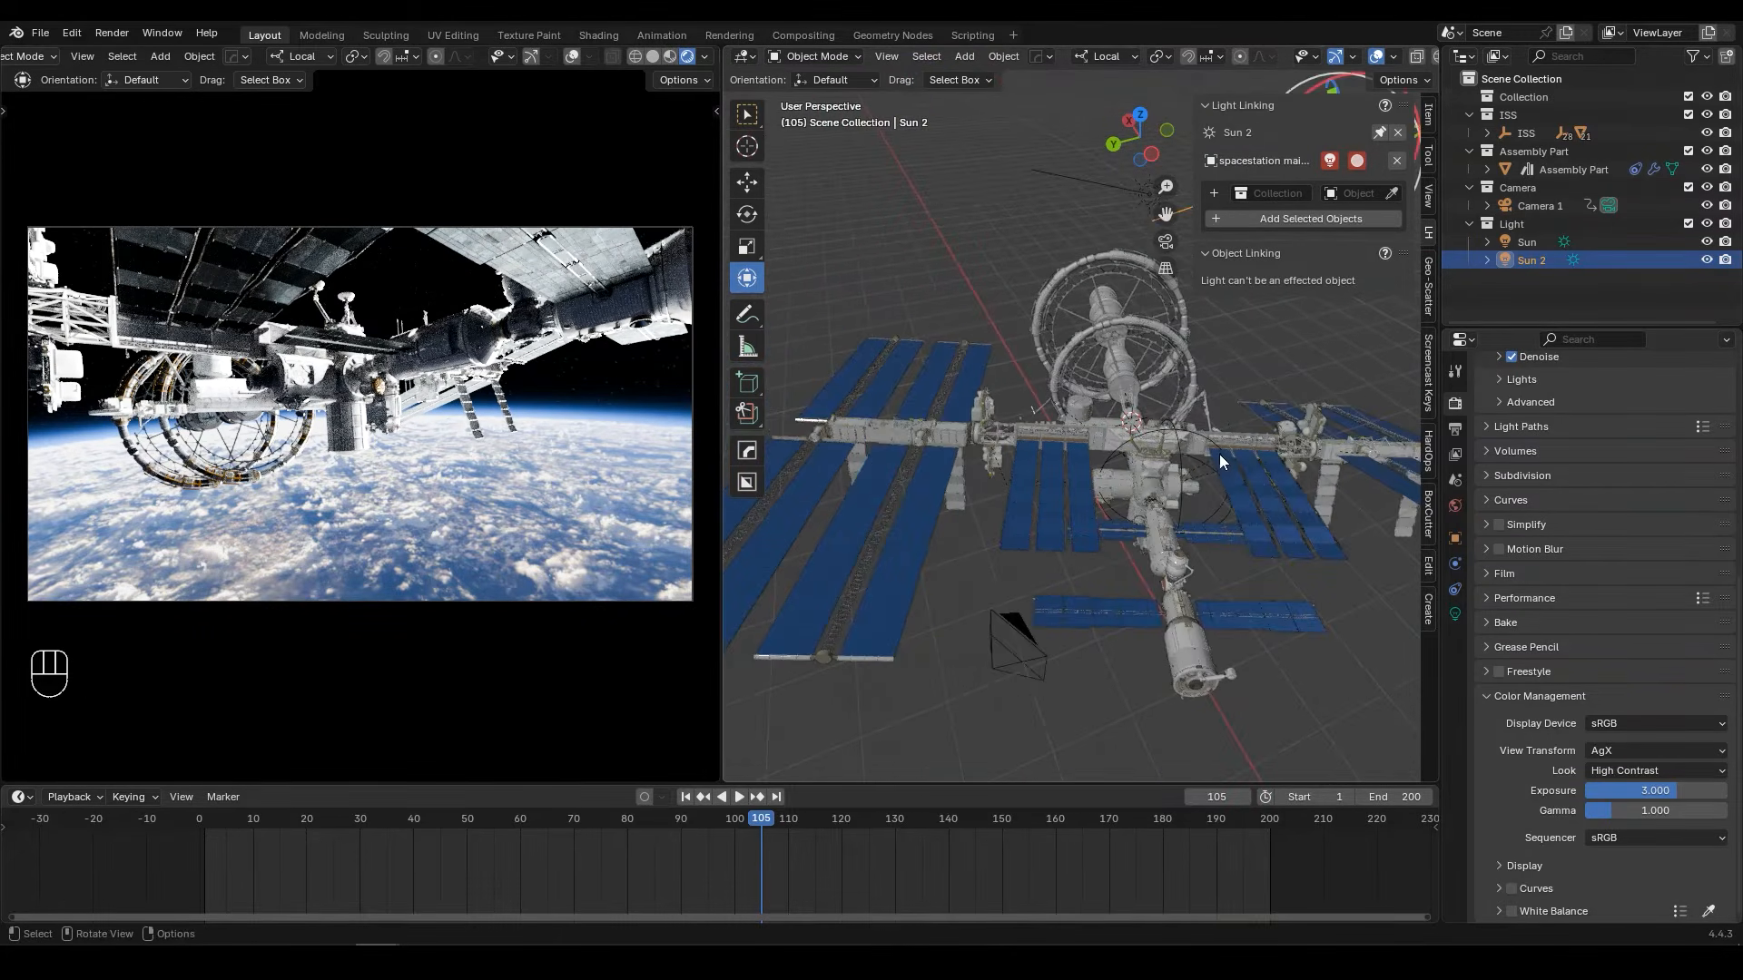
click(1178, 628)
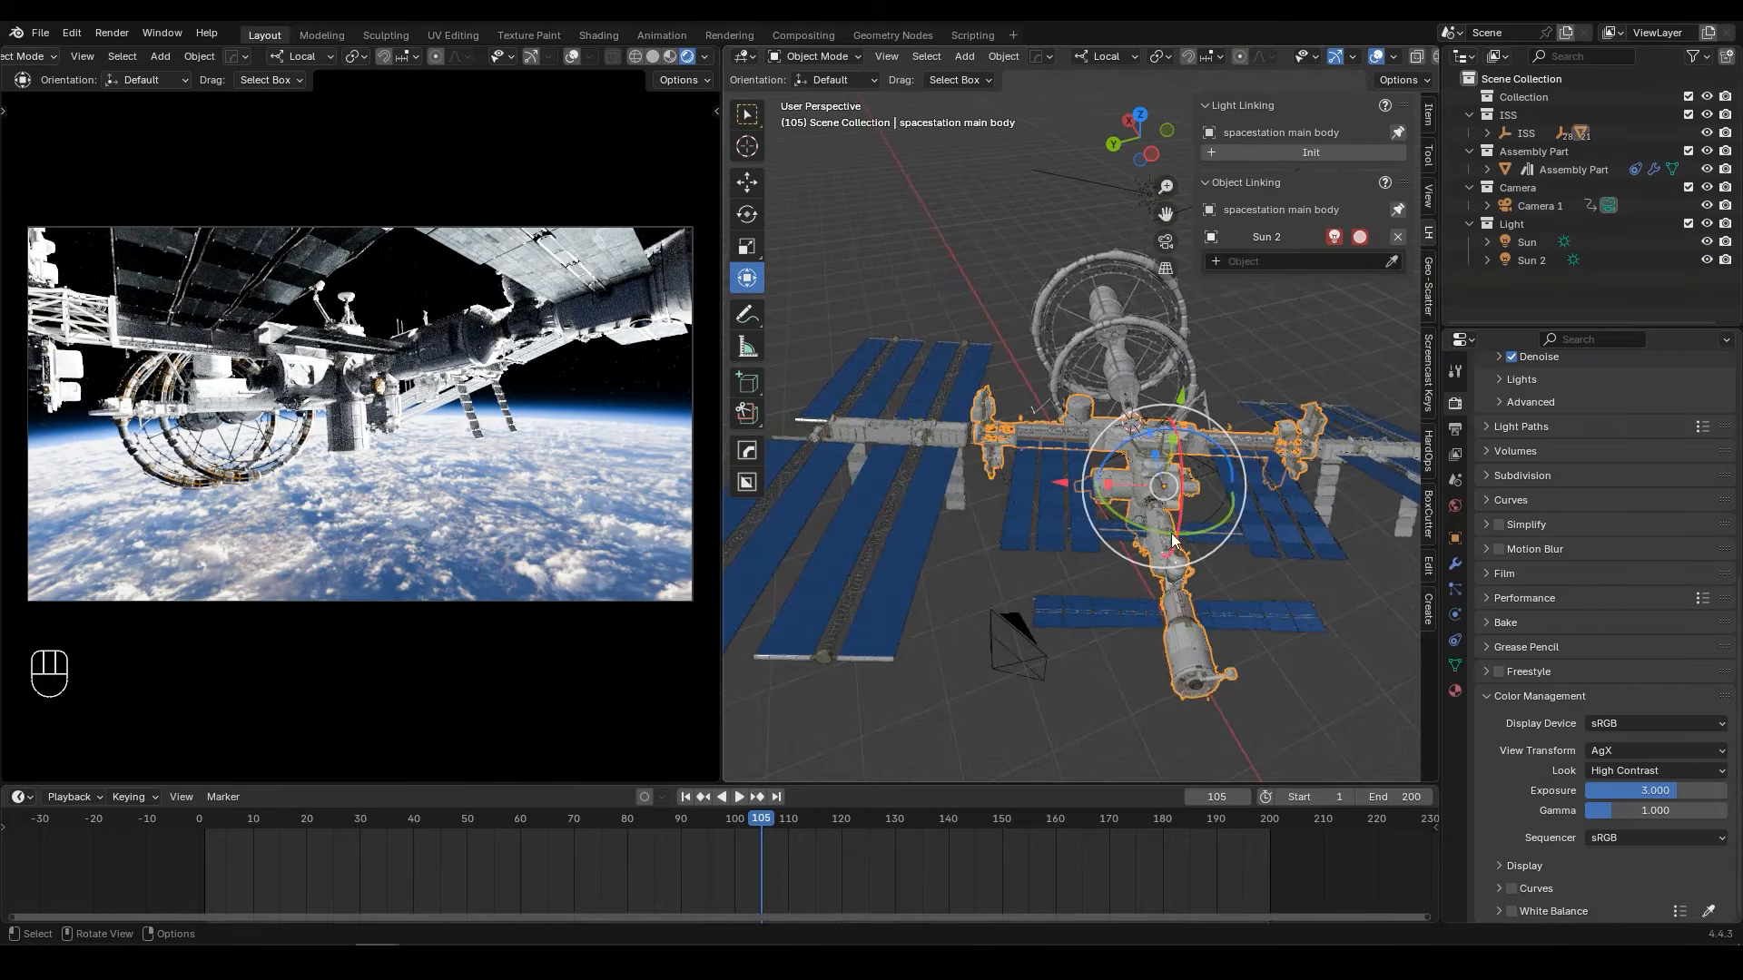
click(1532, 260)
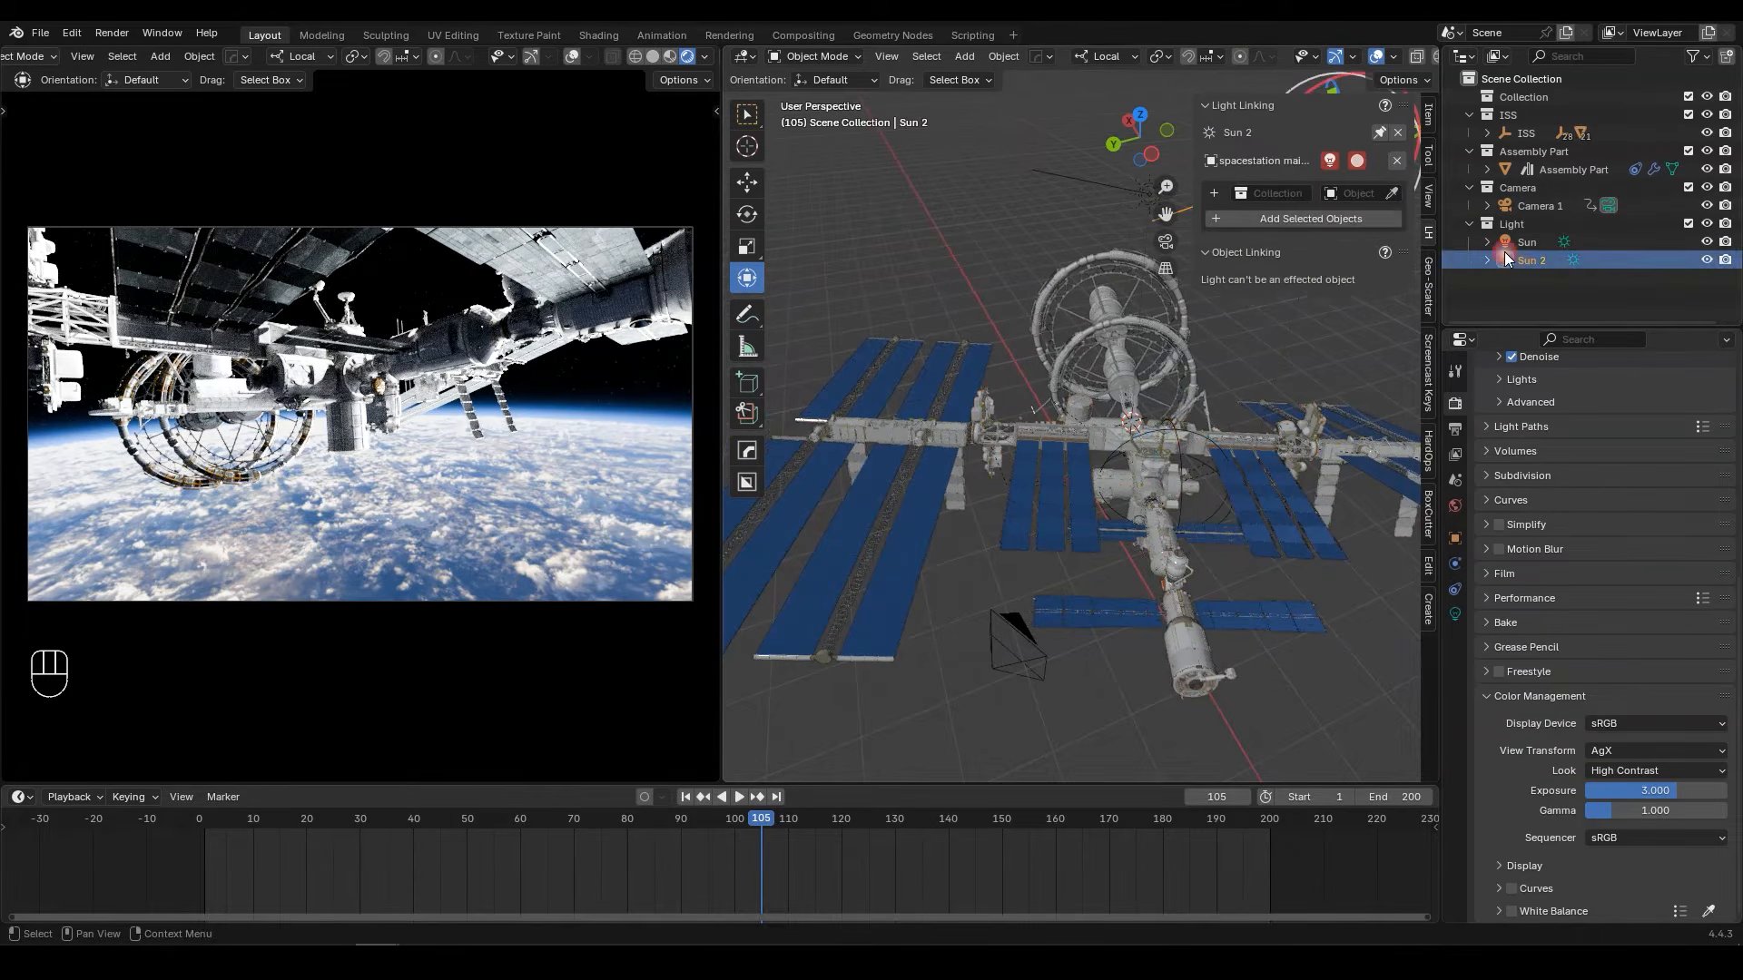
Step: Add the ISS main solar, rotating truss, TCS_Array_R and TCS_Array_L objects to Sun 2's light linking
click(1391, 194)
click(983, 386)
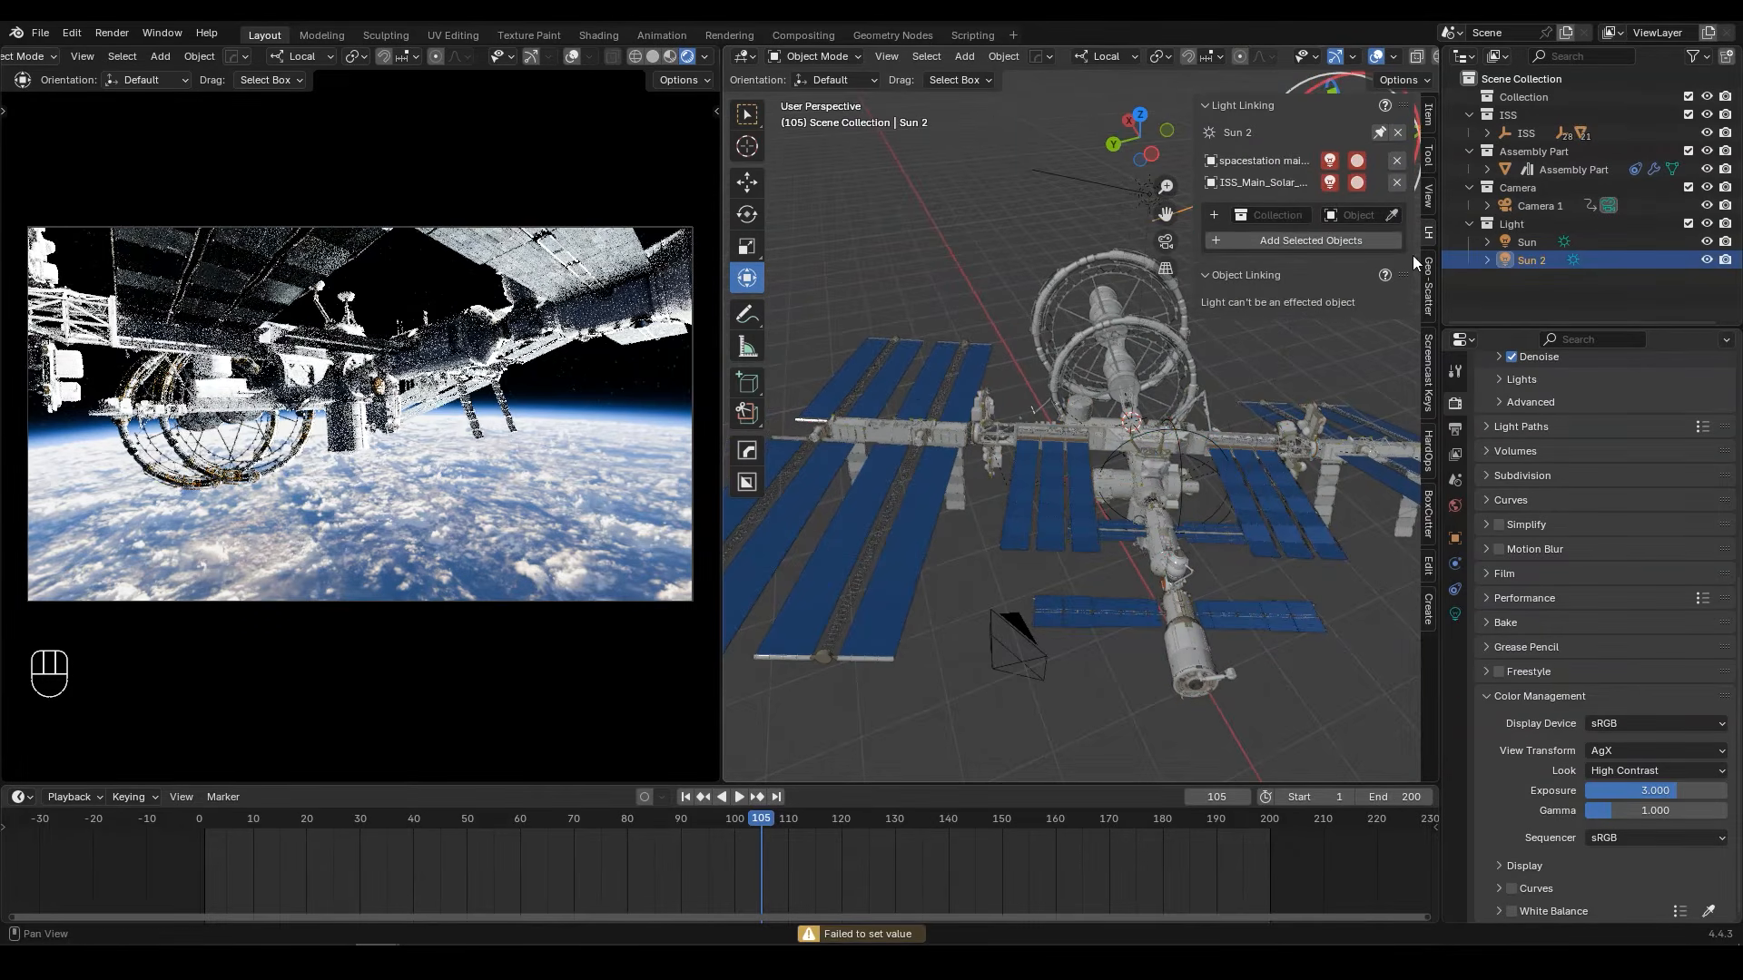
click(1384, 408)
click(1392, 237)
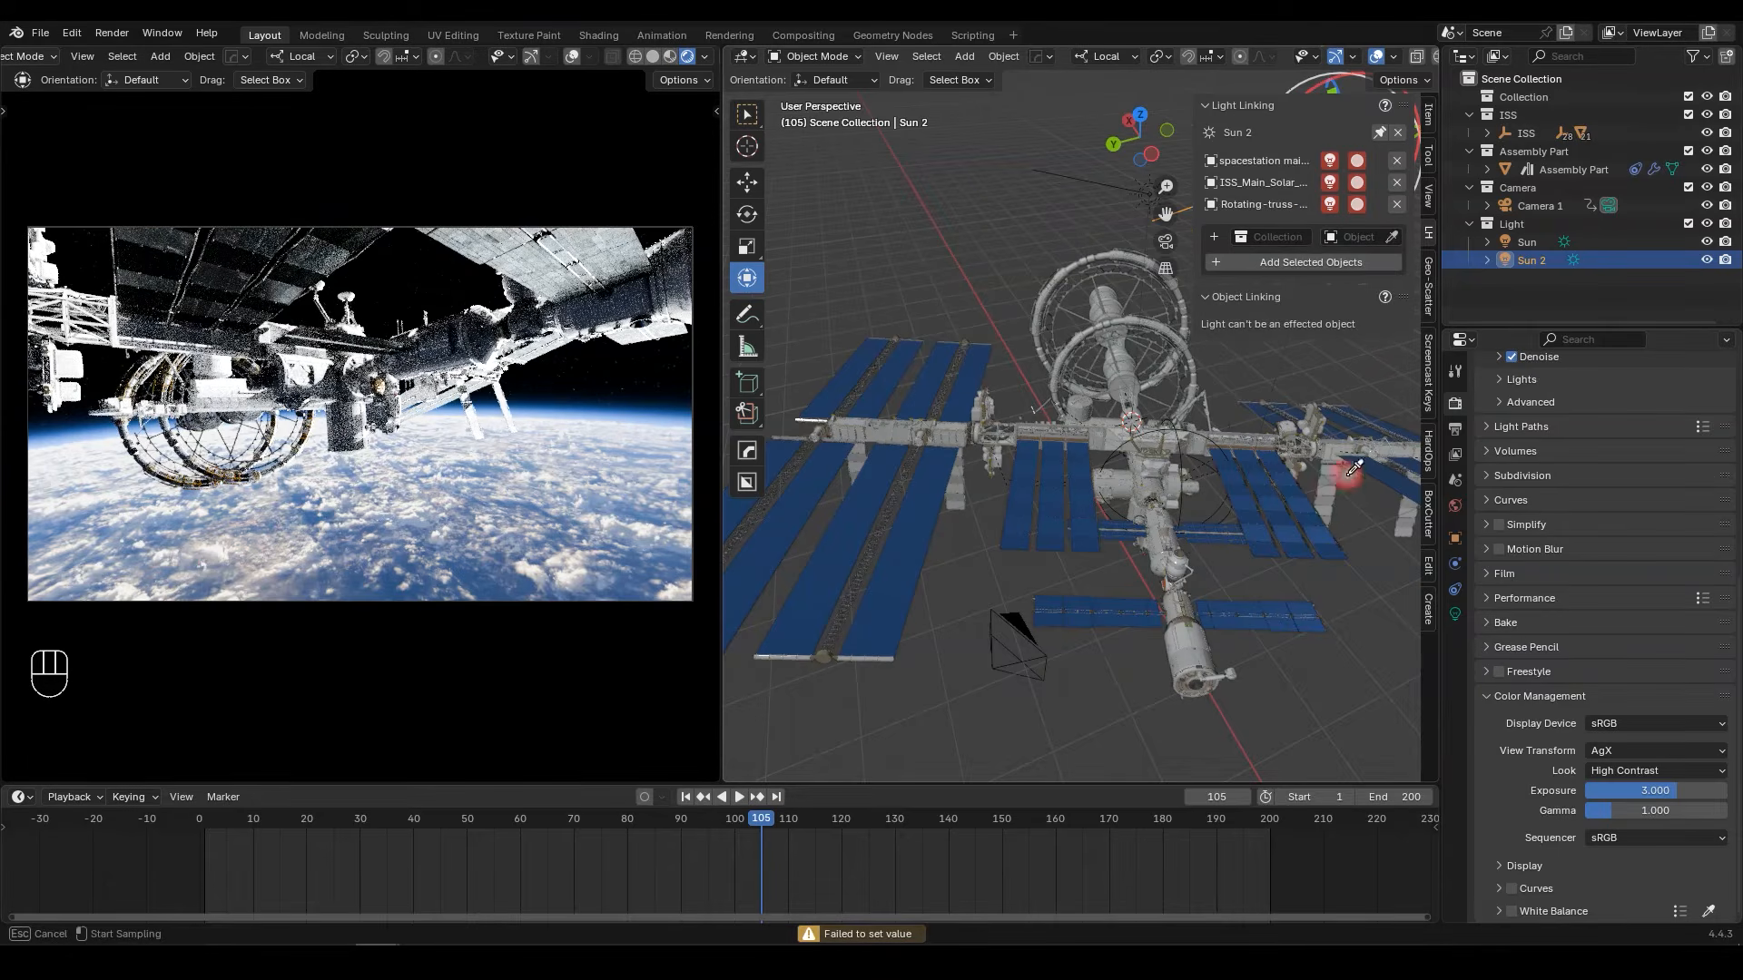
click(1351, 474)
click(1391, 259)
click(1053, 479)
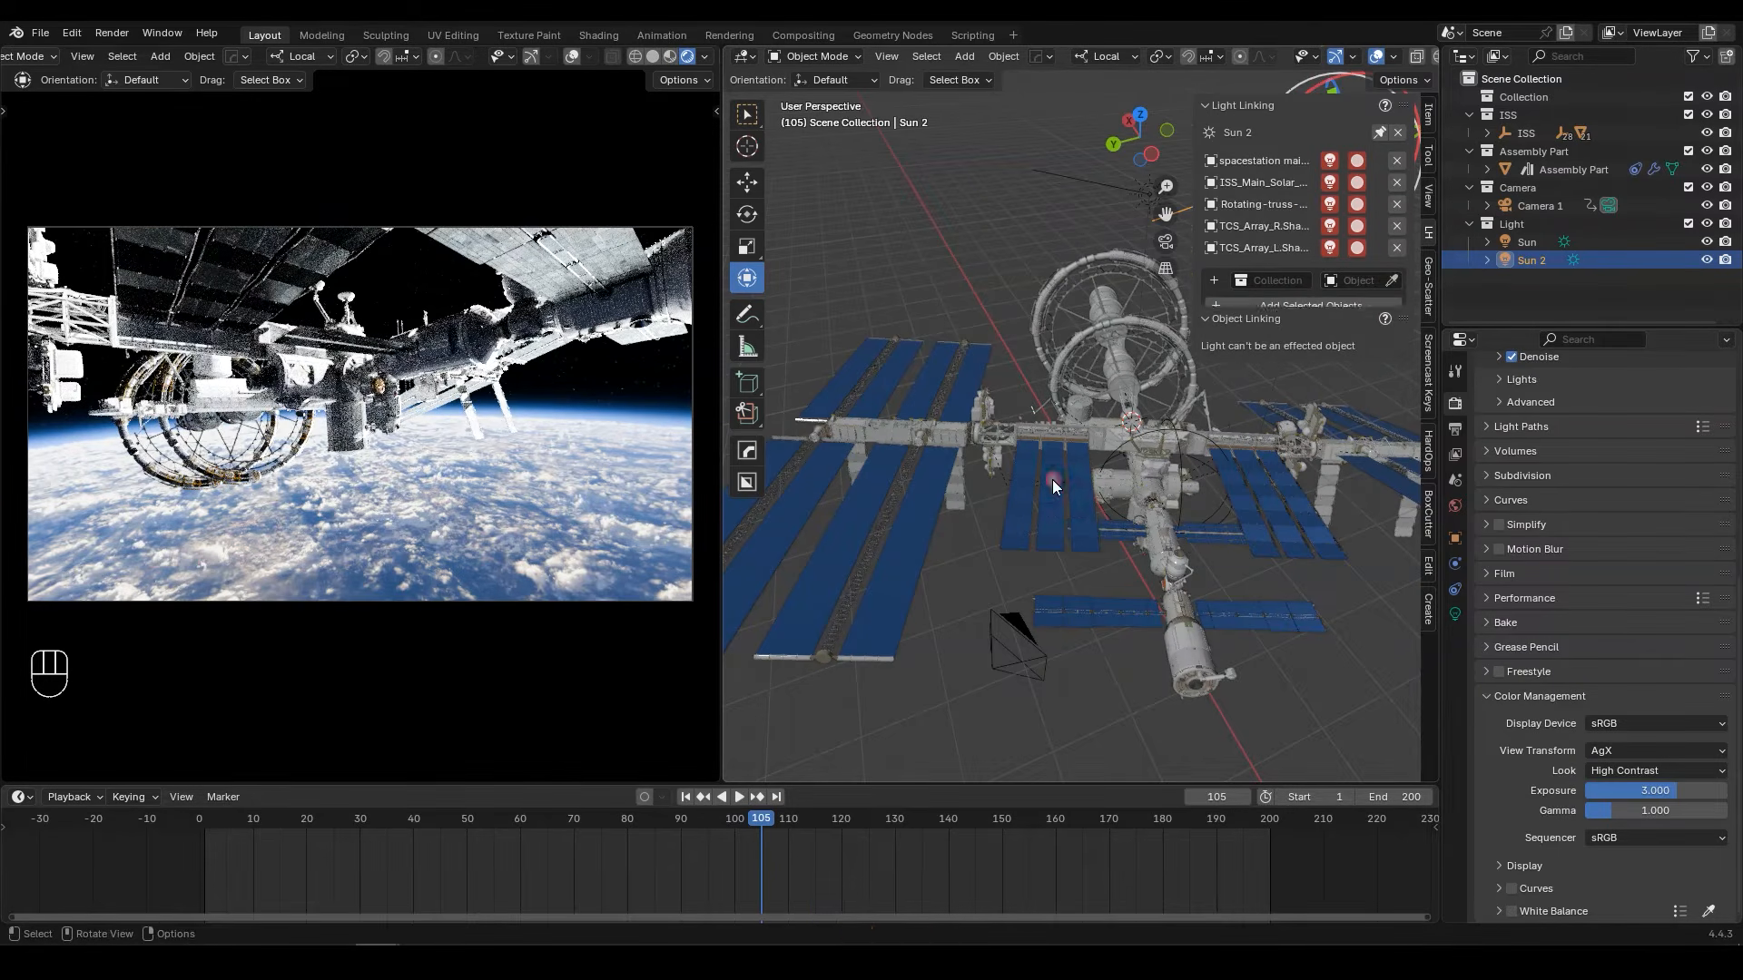
Step: Add the Zarya and Zvezda solar panels to Sun 2's light linking
click(1392, 281)
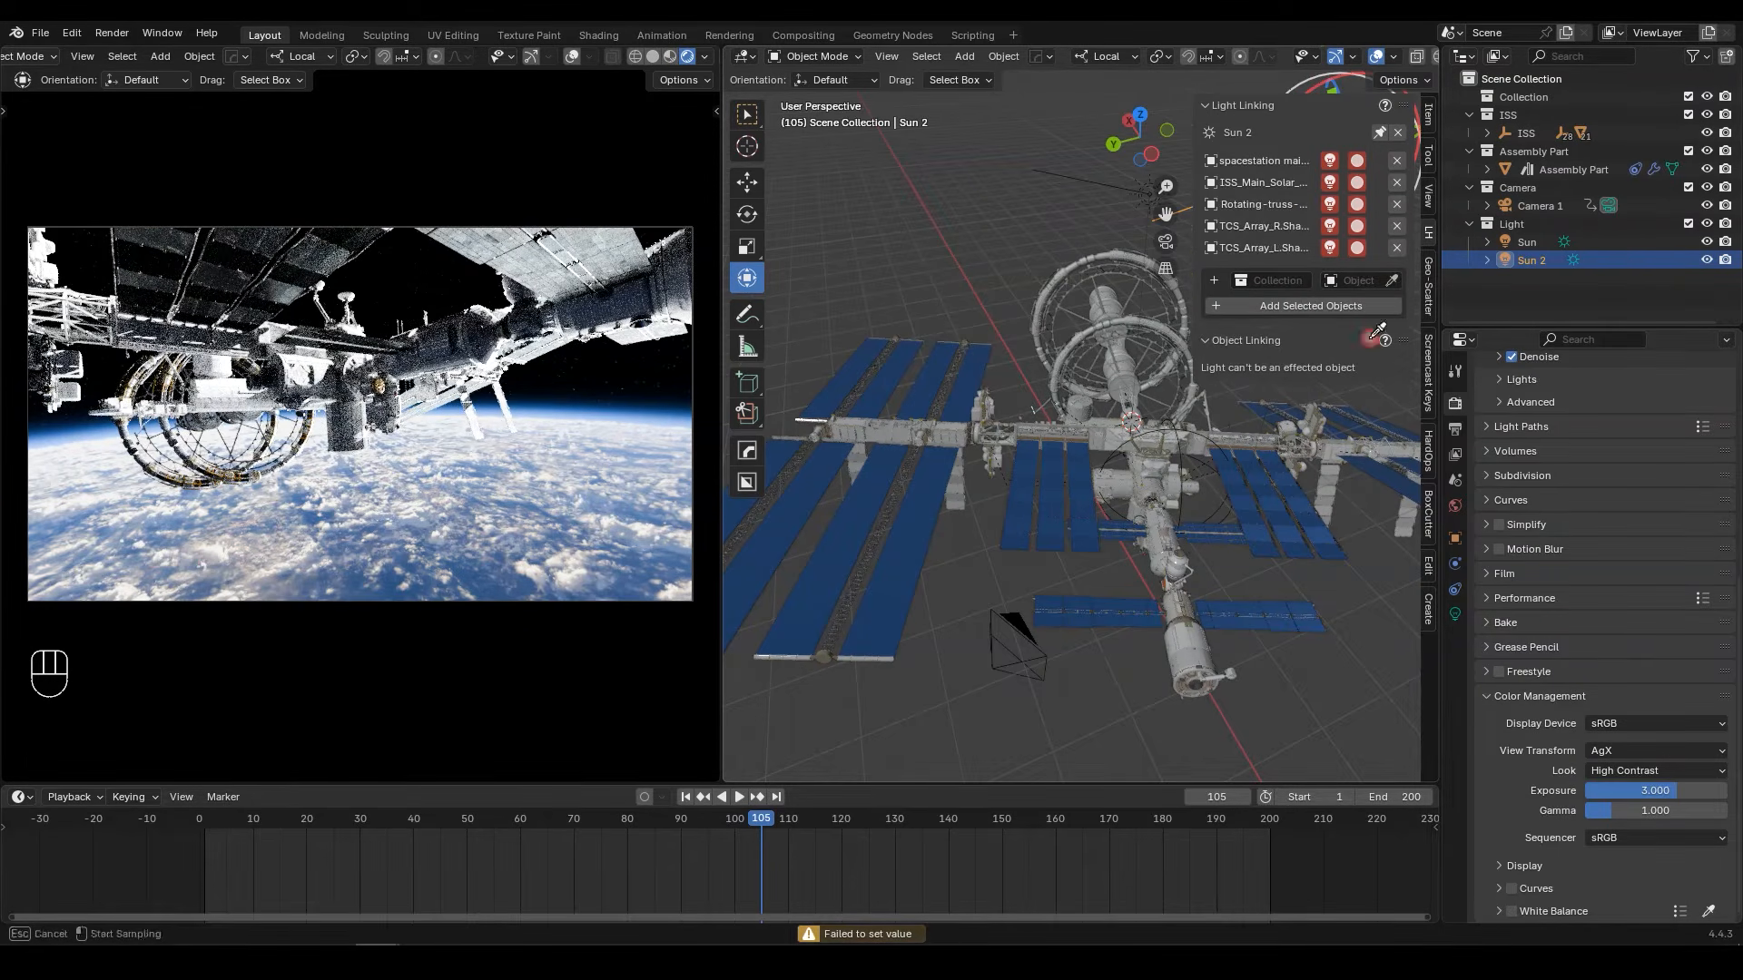
click(1233, 522)
click(1391, 302)
click(1273, 621)
middle_drag(1273, 624, 1282, 546)
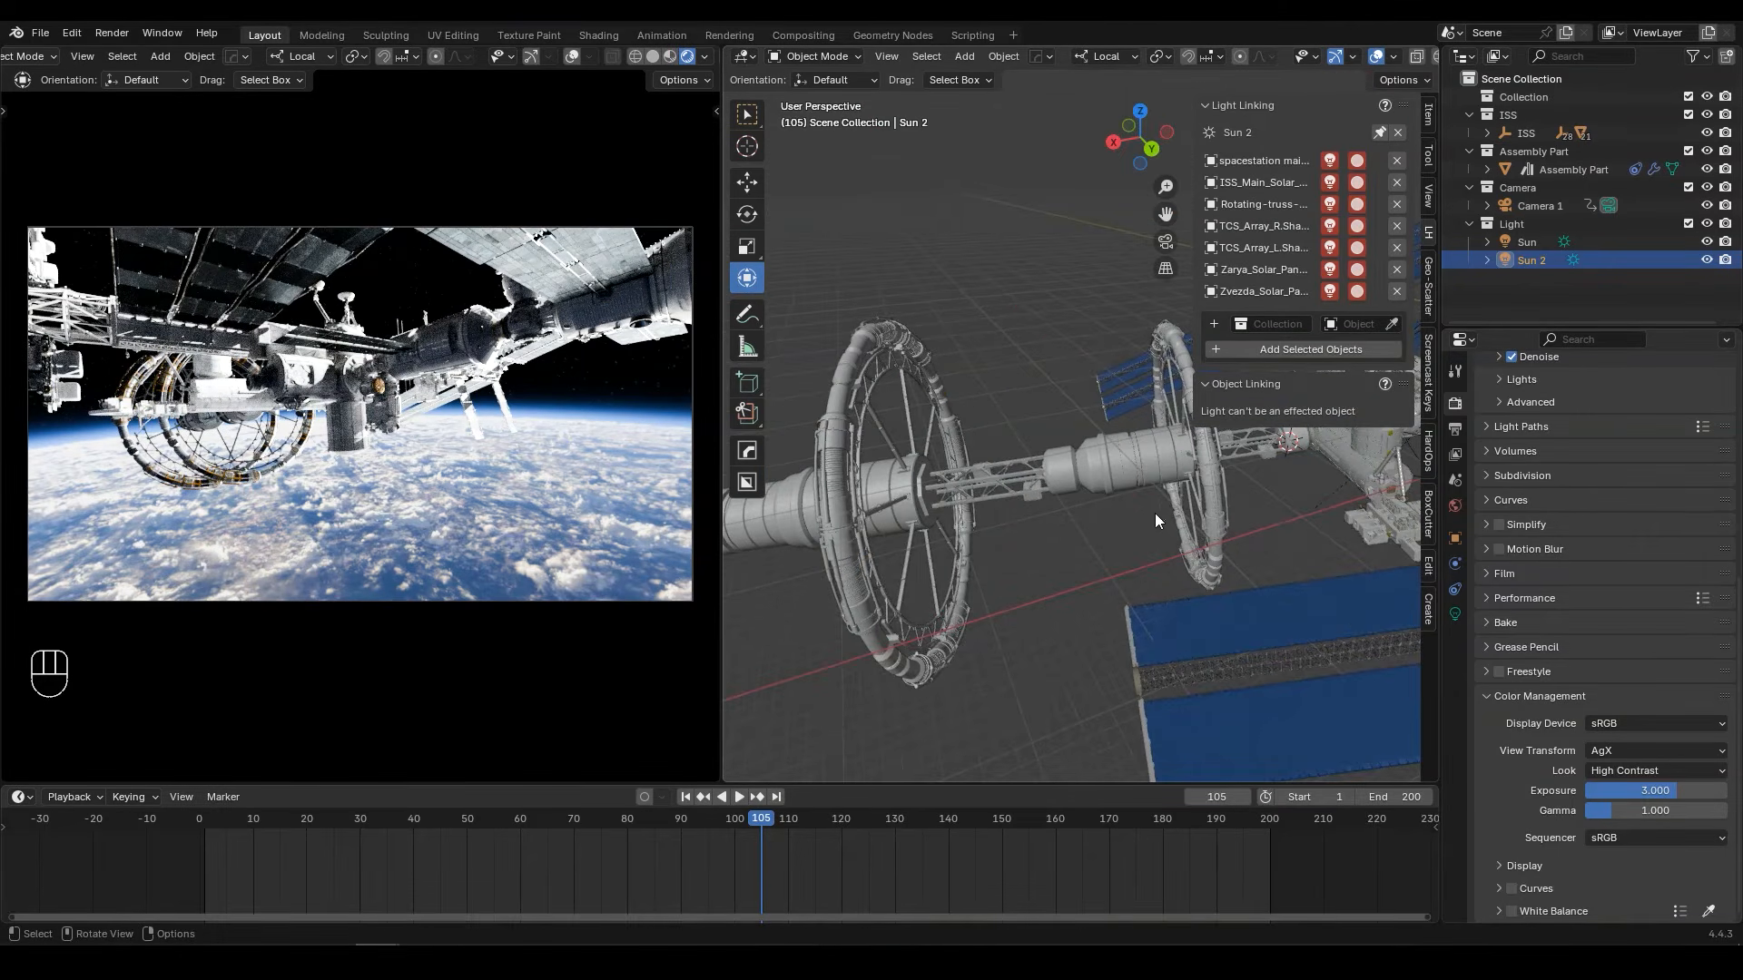
Step: Try adding the Assembly Part collection to Sun 2's light linking, and remove it again
scroll(1180, 510, down, 3)
middle_drag(1162, 504, 977, 528)
scroll(977, 529, down, 2)
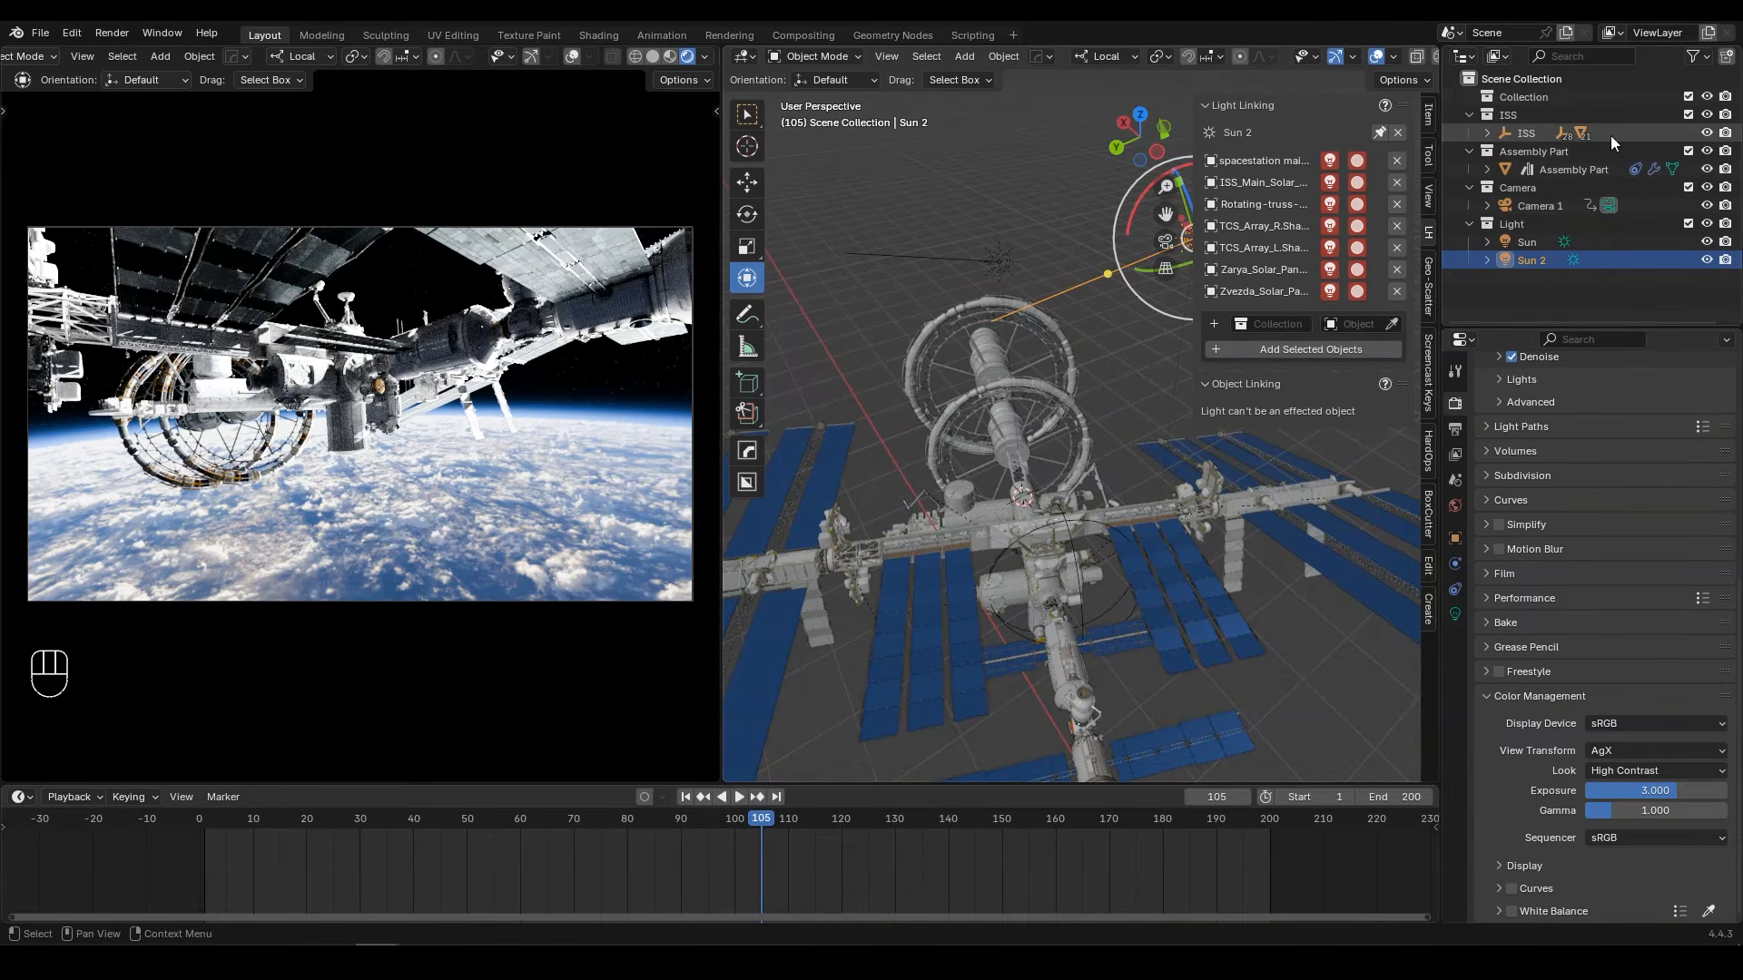
click(1528, 156)
drag(1535, 155, 1278, 320)
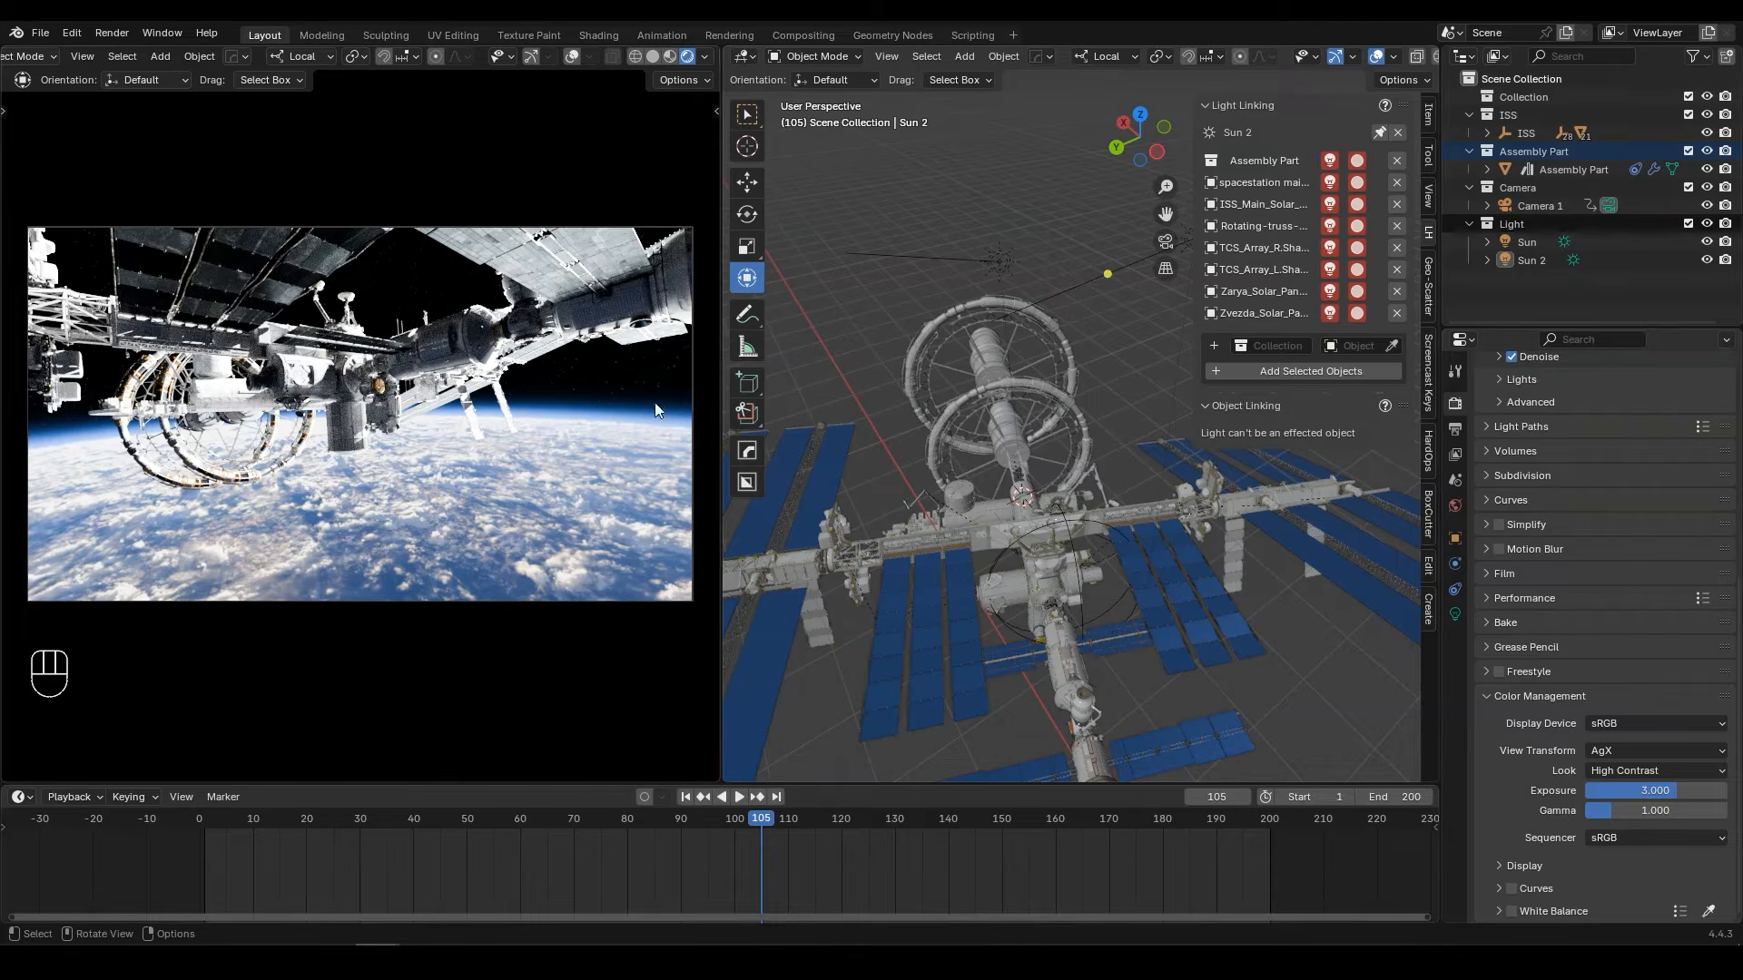
click(1396, 160)
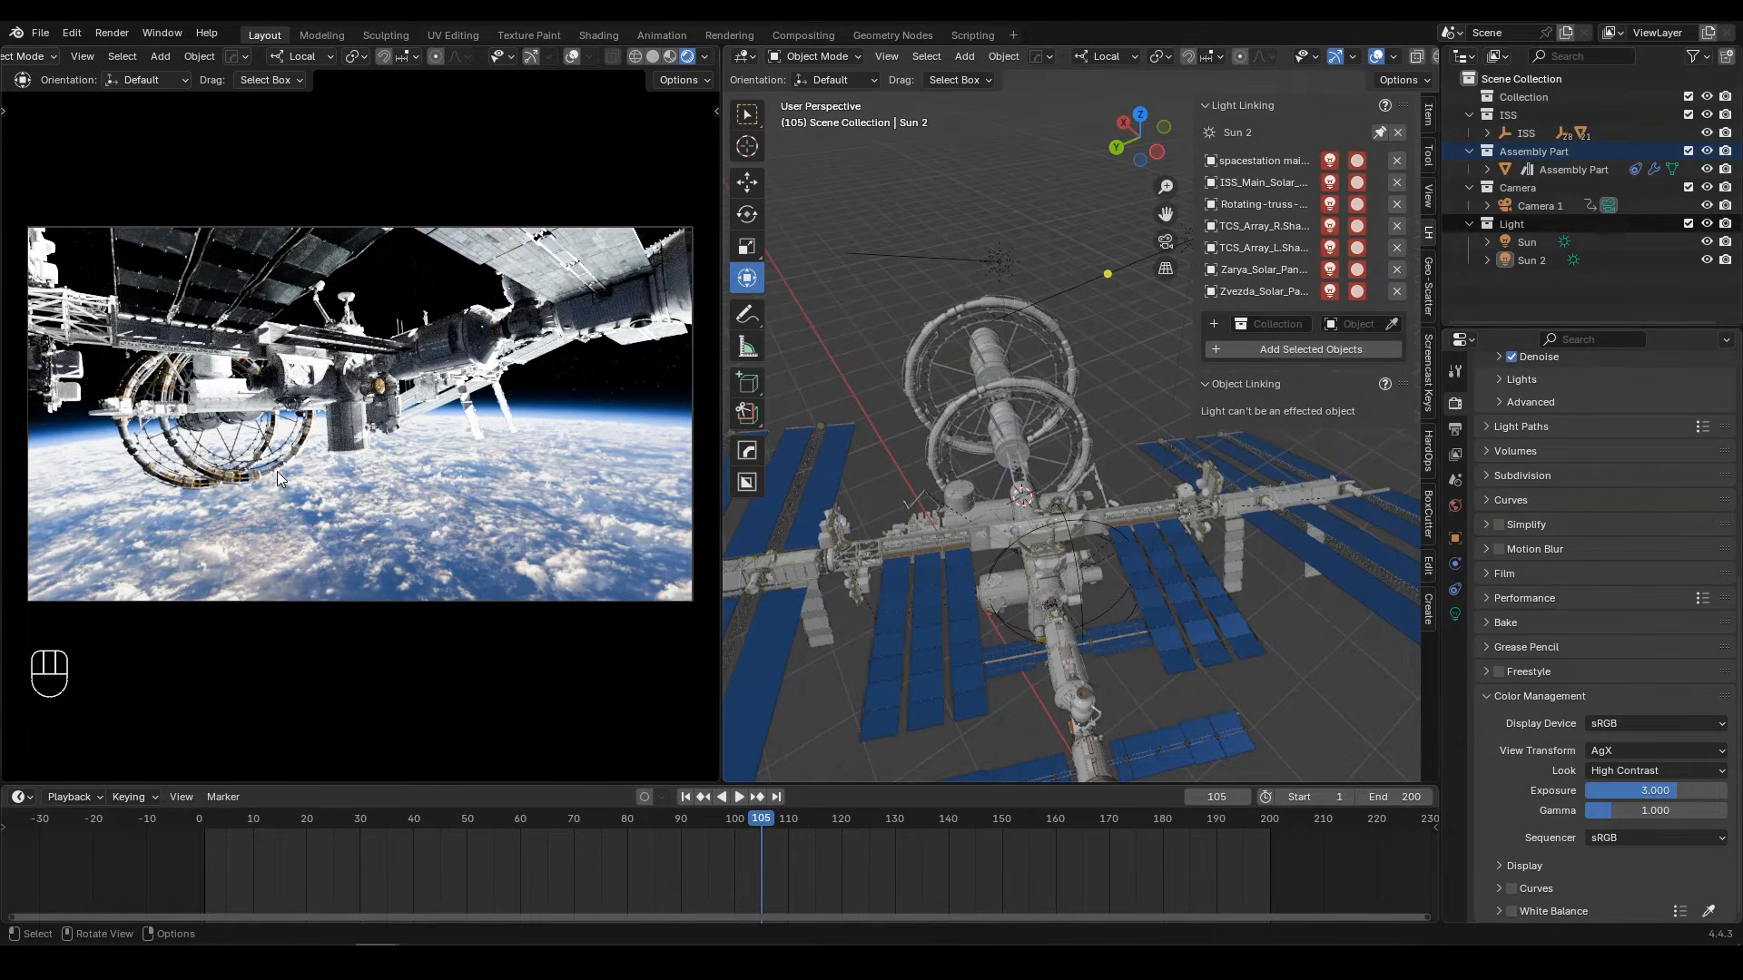
Step: Add a mesh cube at the centre of the space station
key(n)
mouse_move(1080, 454)
middle_down()
mouse_move(1113, 460)
mouse_move(1017, 467)
mouse_move(1090, 459)
middle_up()
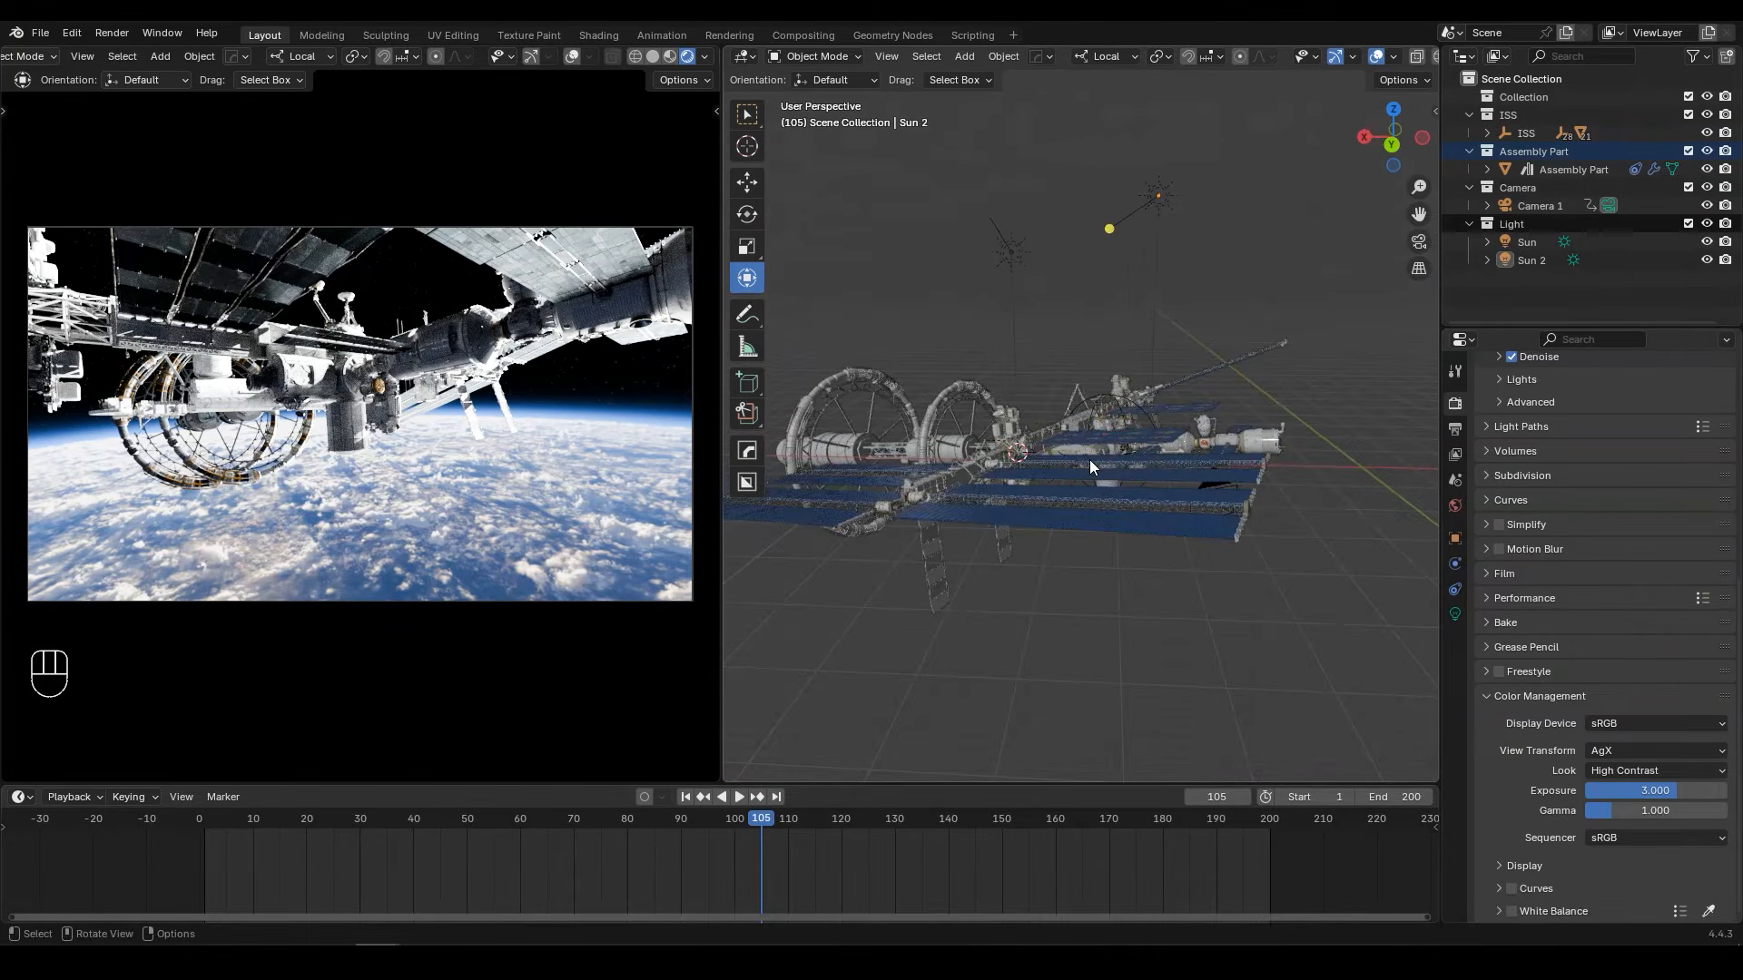
middle_drag(1062, 467, 1044, 437)
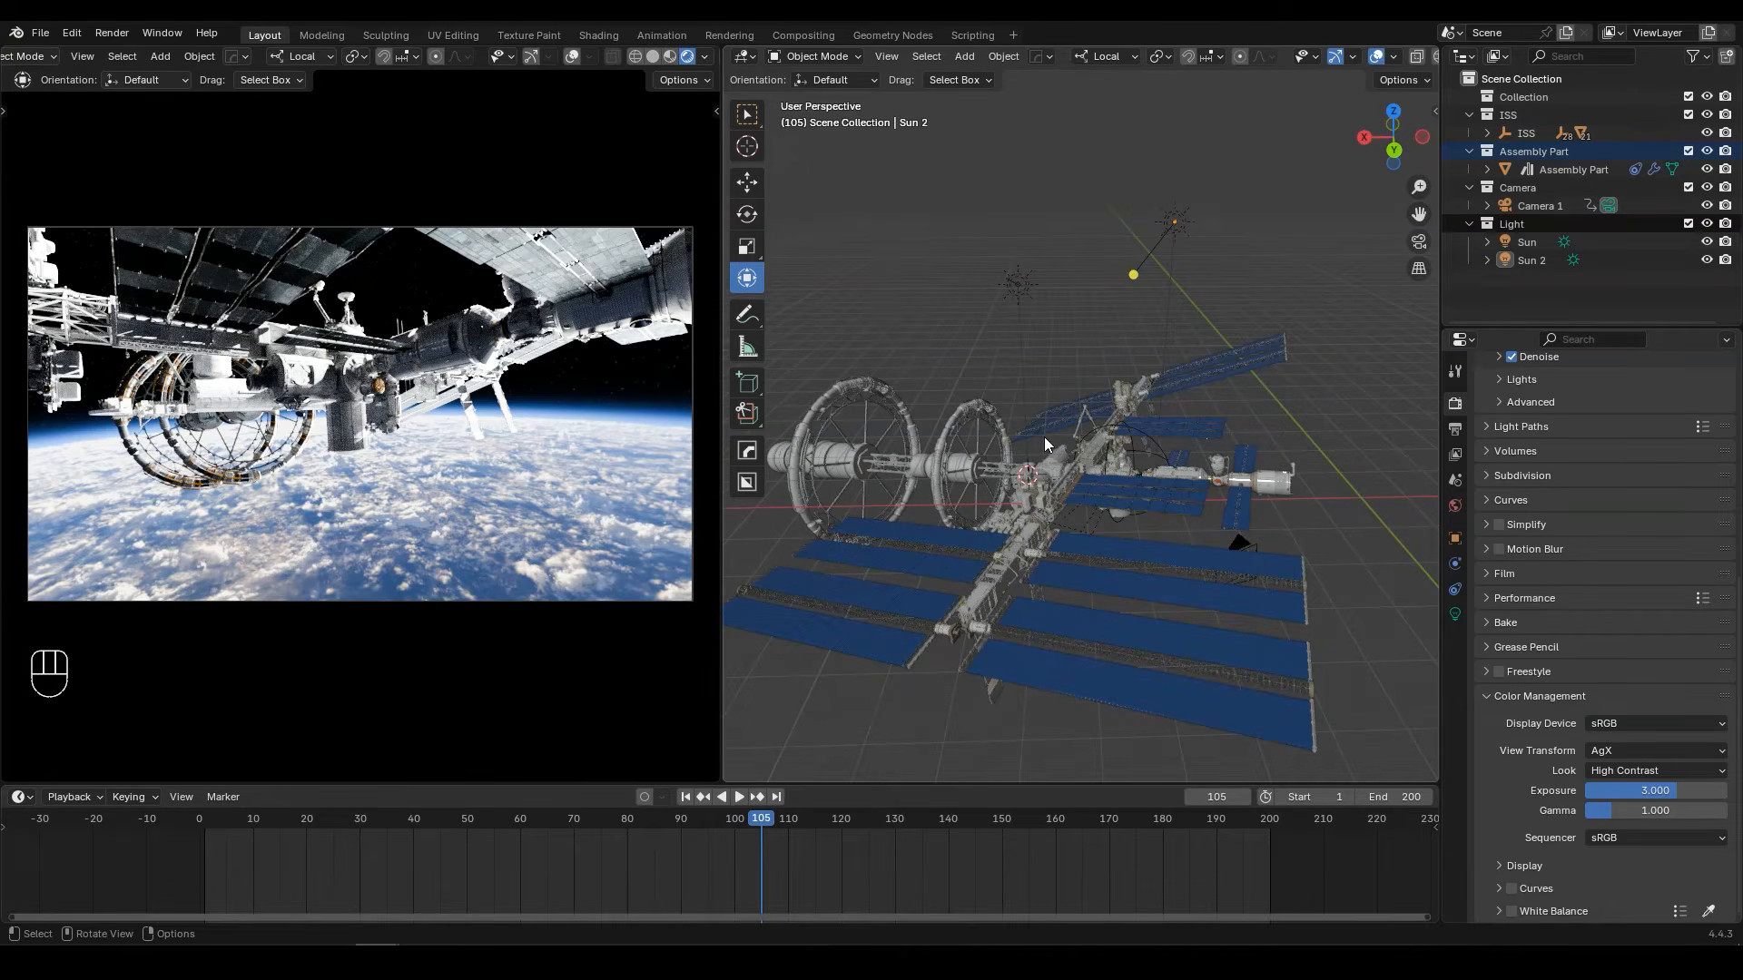
key(shift+a)
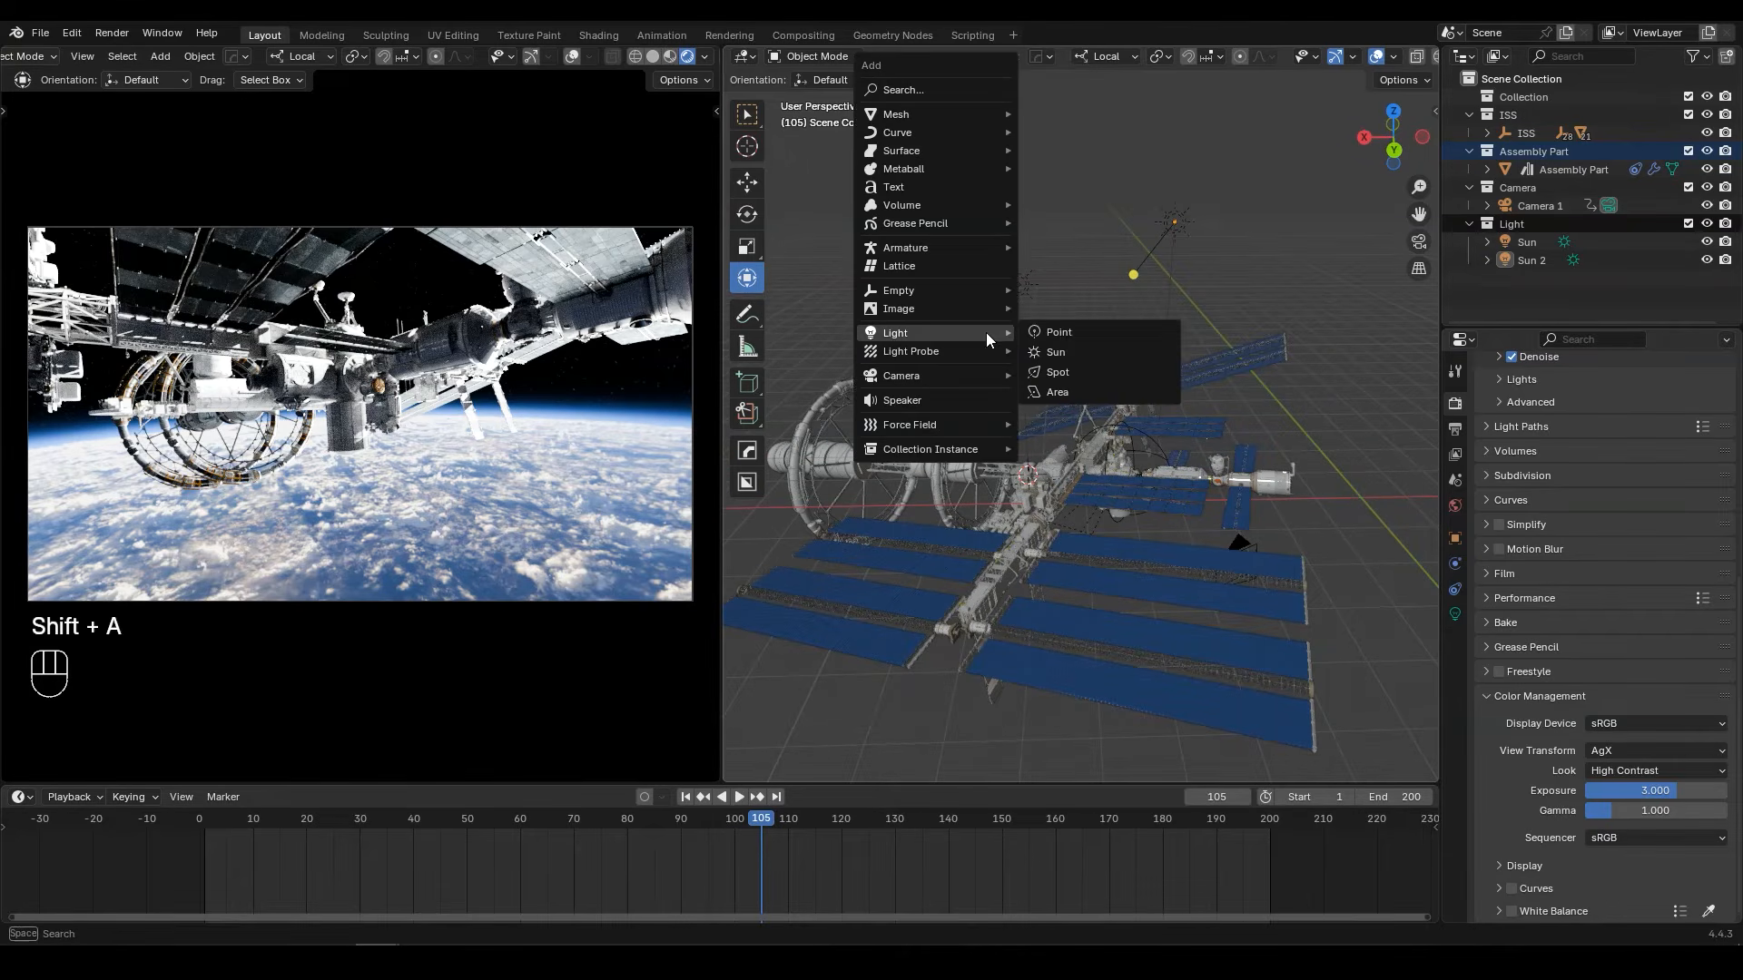
mouse_move(953, 111)
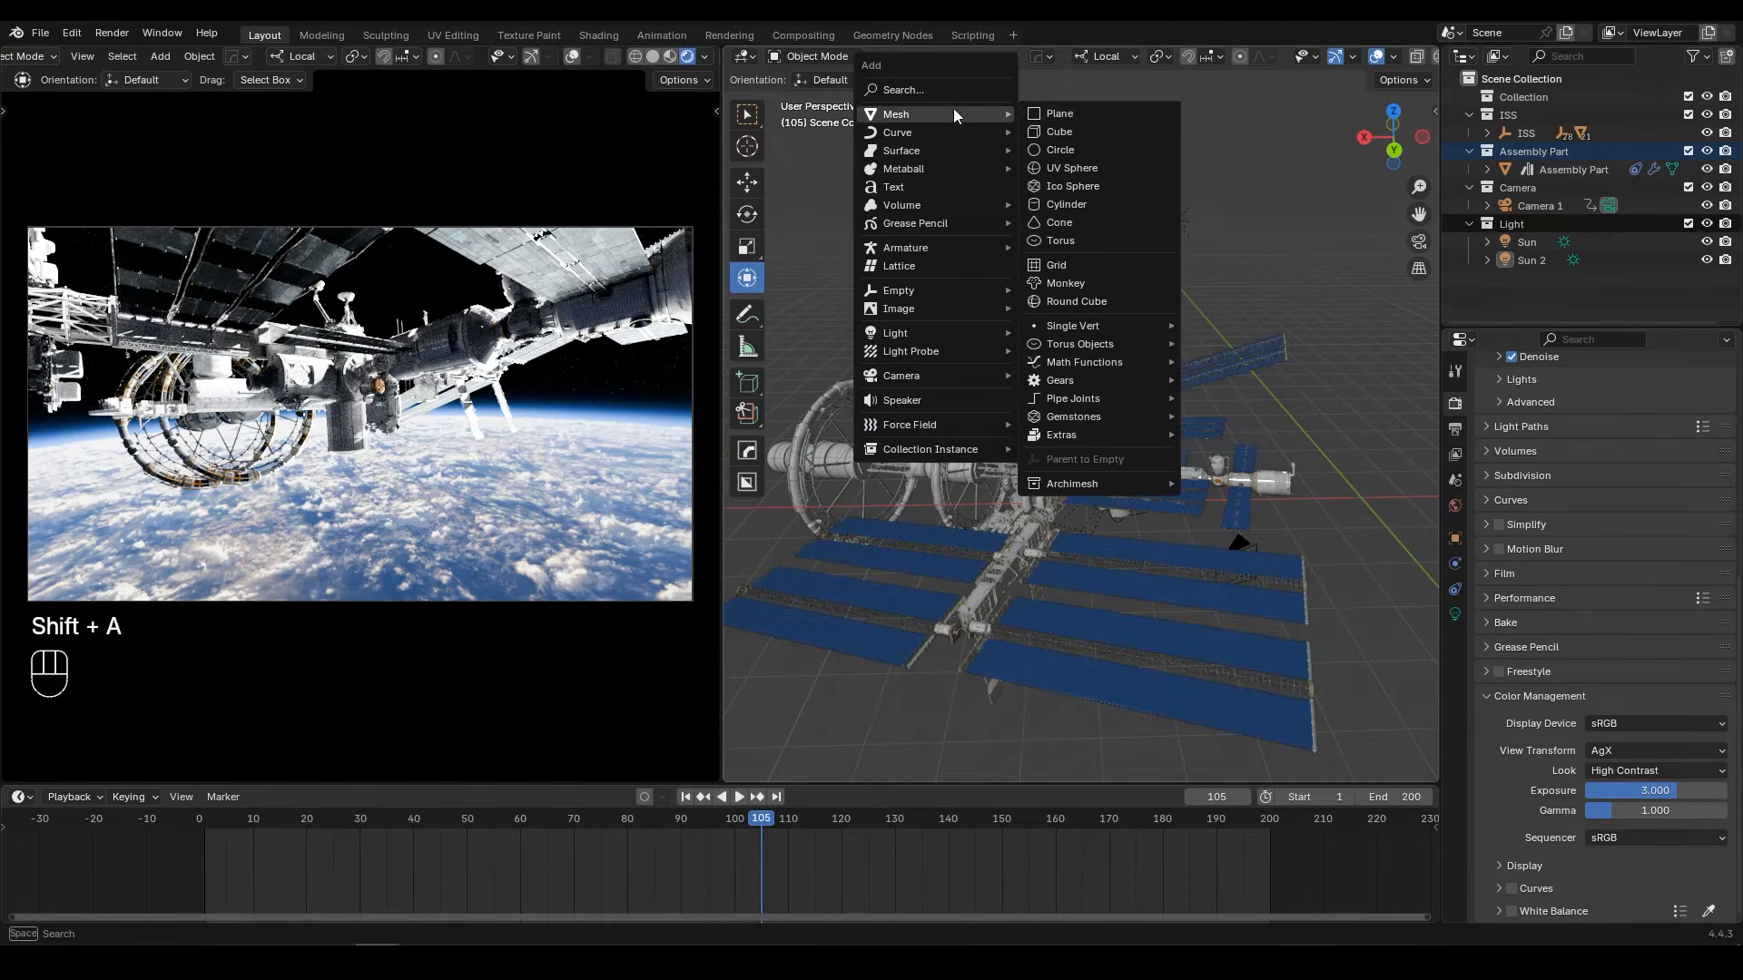
click(1073, 128)
Step: Scale the cube up until it encloses the entire station, and switch the viewport to a see-through wireframe display
key(s)
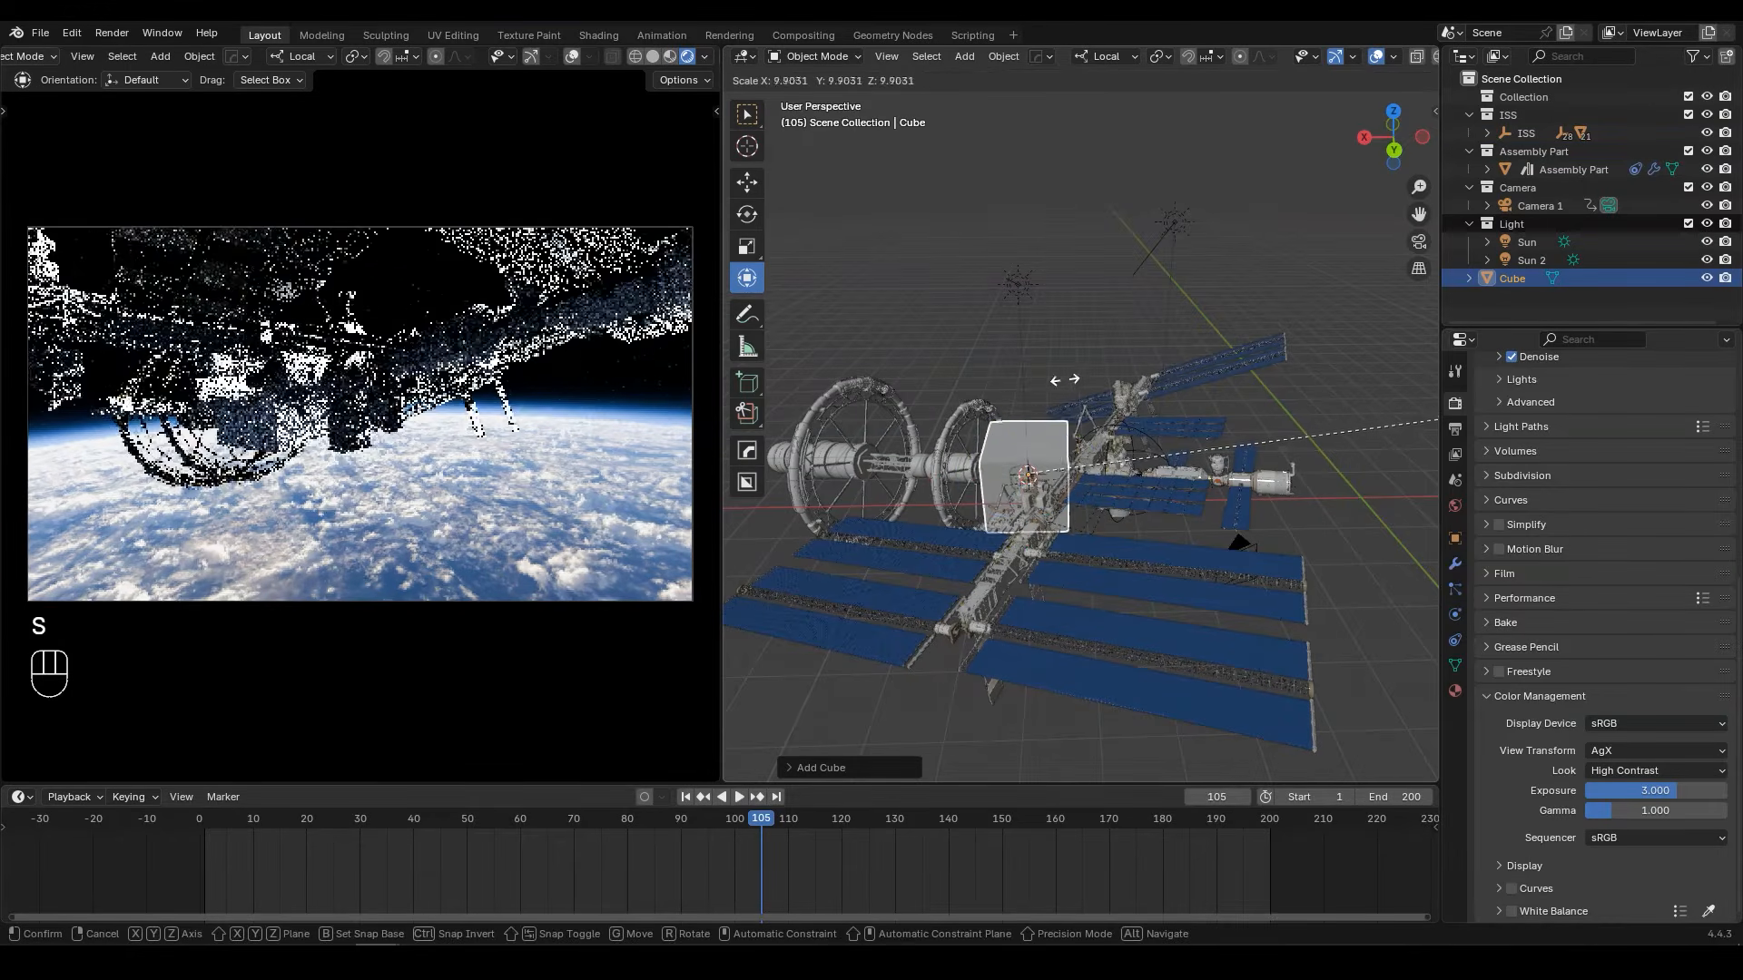
click(1334, 434)
scroll(1327, 439, down, 4)
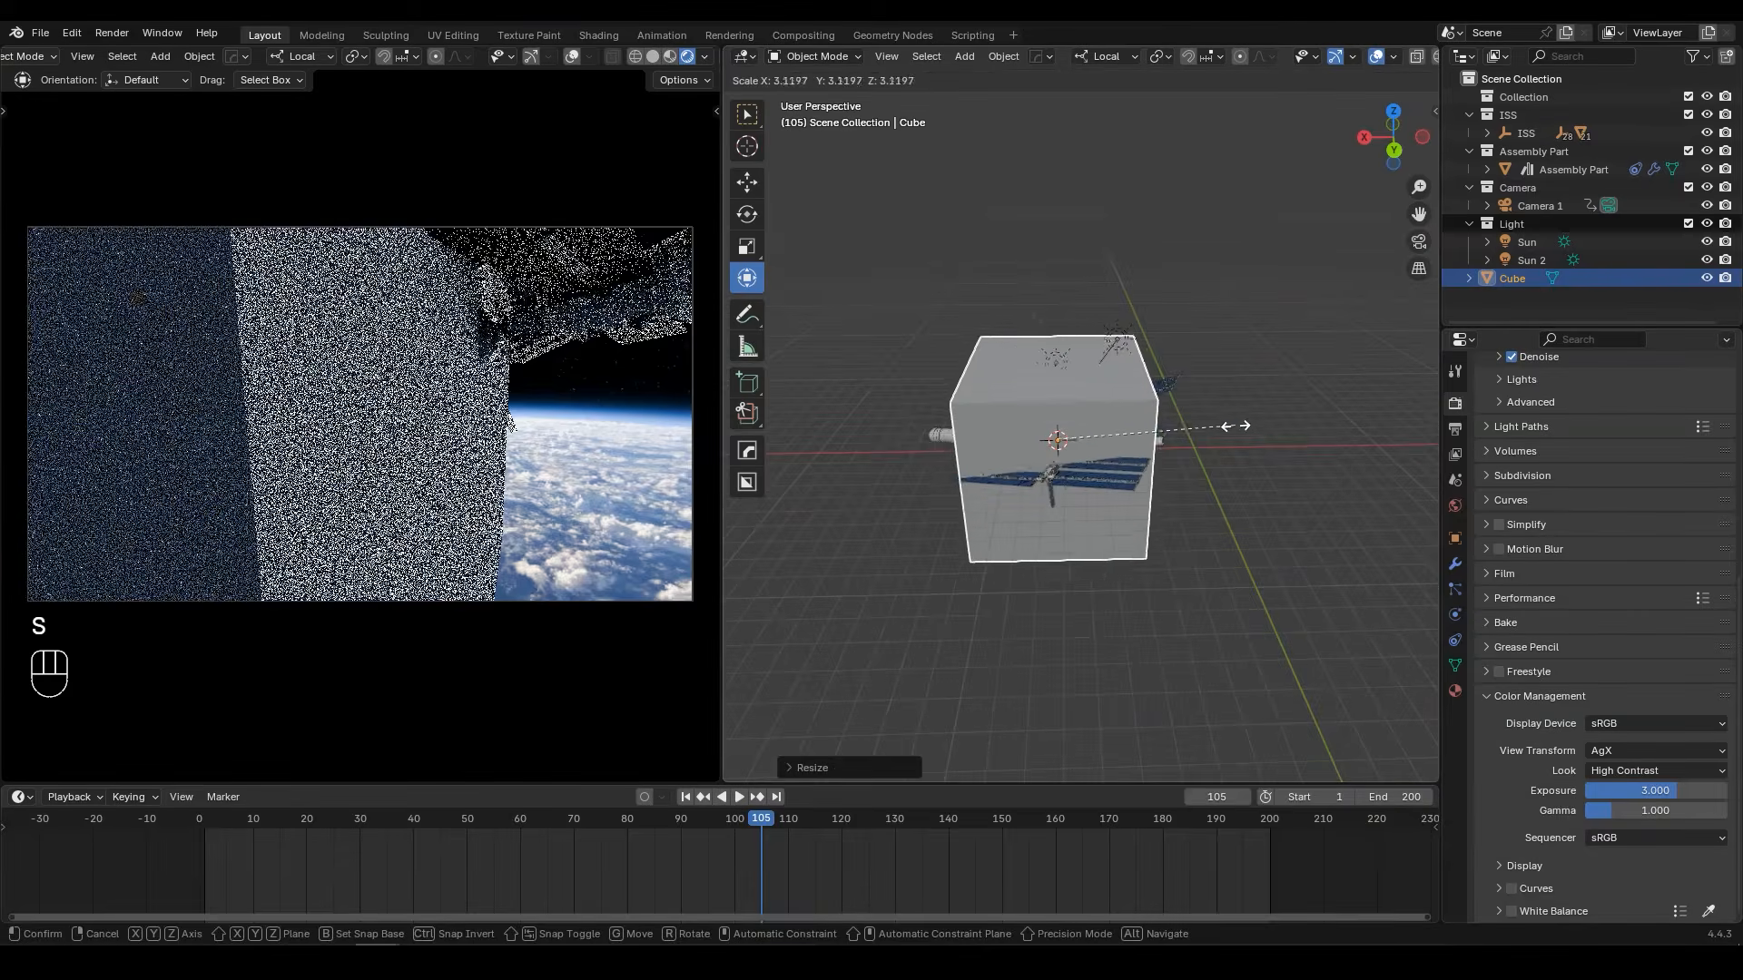
click(1309, 405)
scroll(1336, 56, down, 2)
click(1367, 56)
scroll(1086, 408, up, 2)
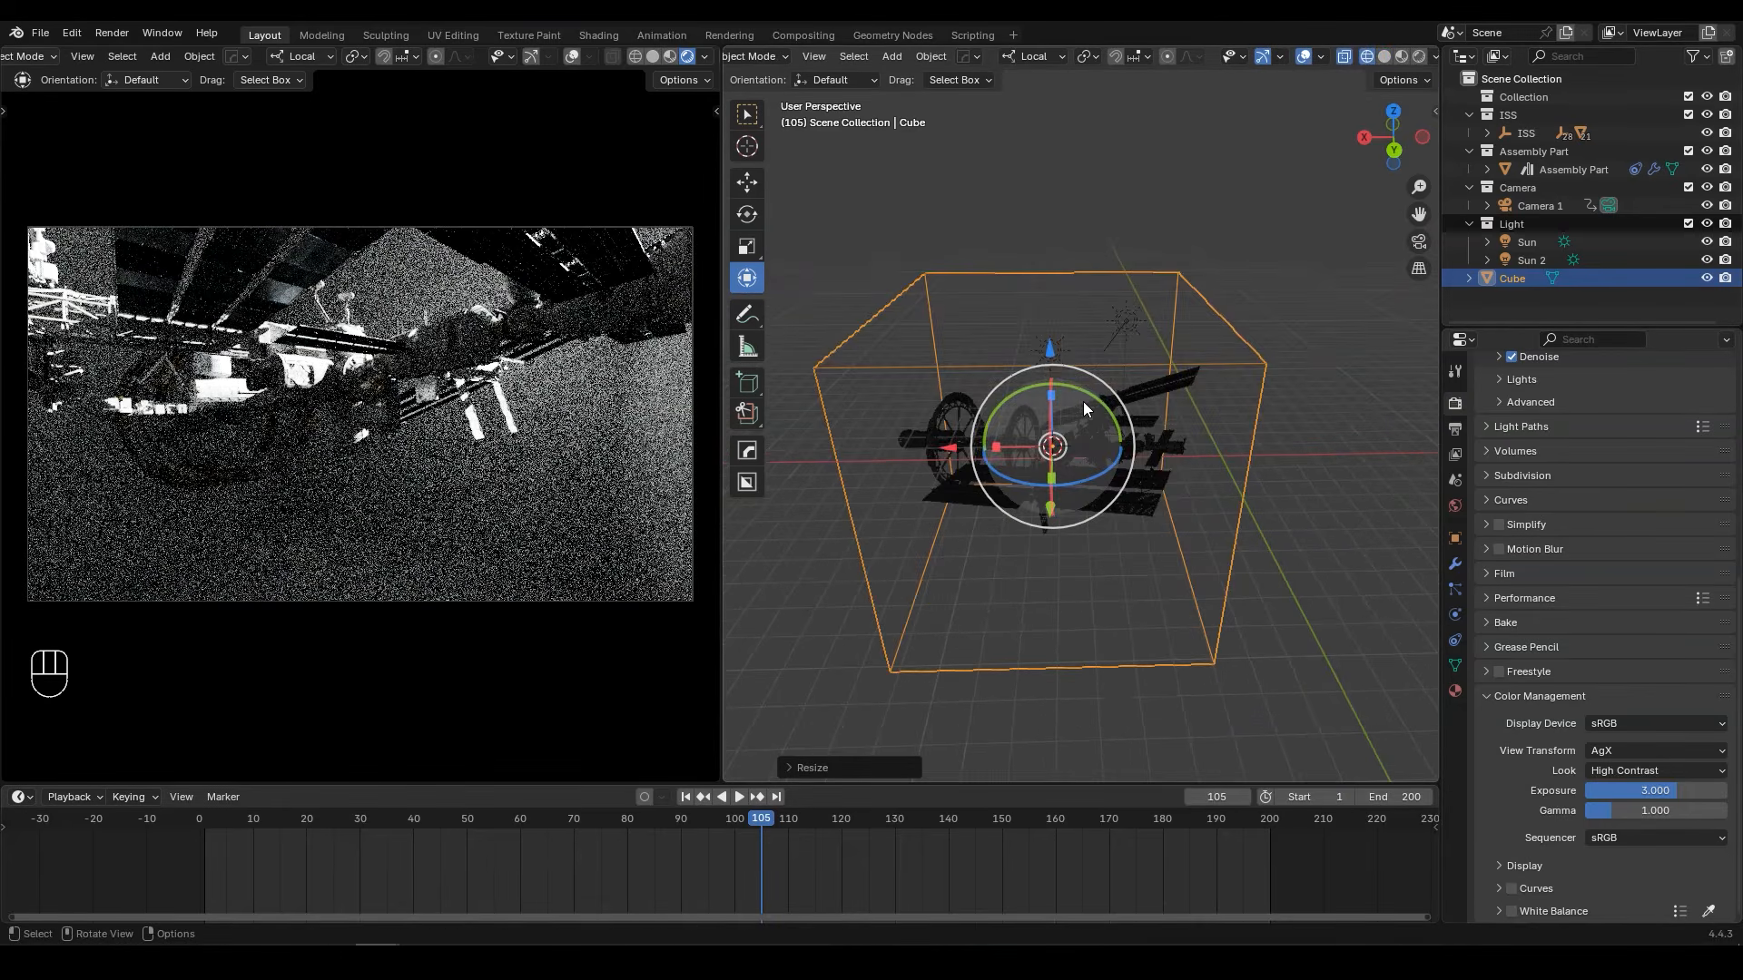
Step: Flatten the cube in Edit Mode by bringing its top and bottom faces closer to the station, and apply the object transform
key(Tab)
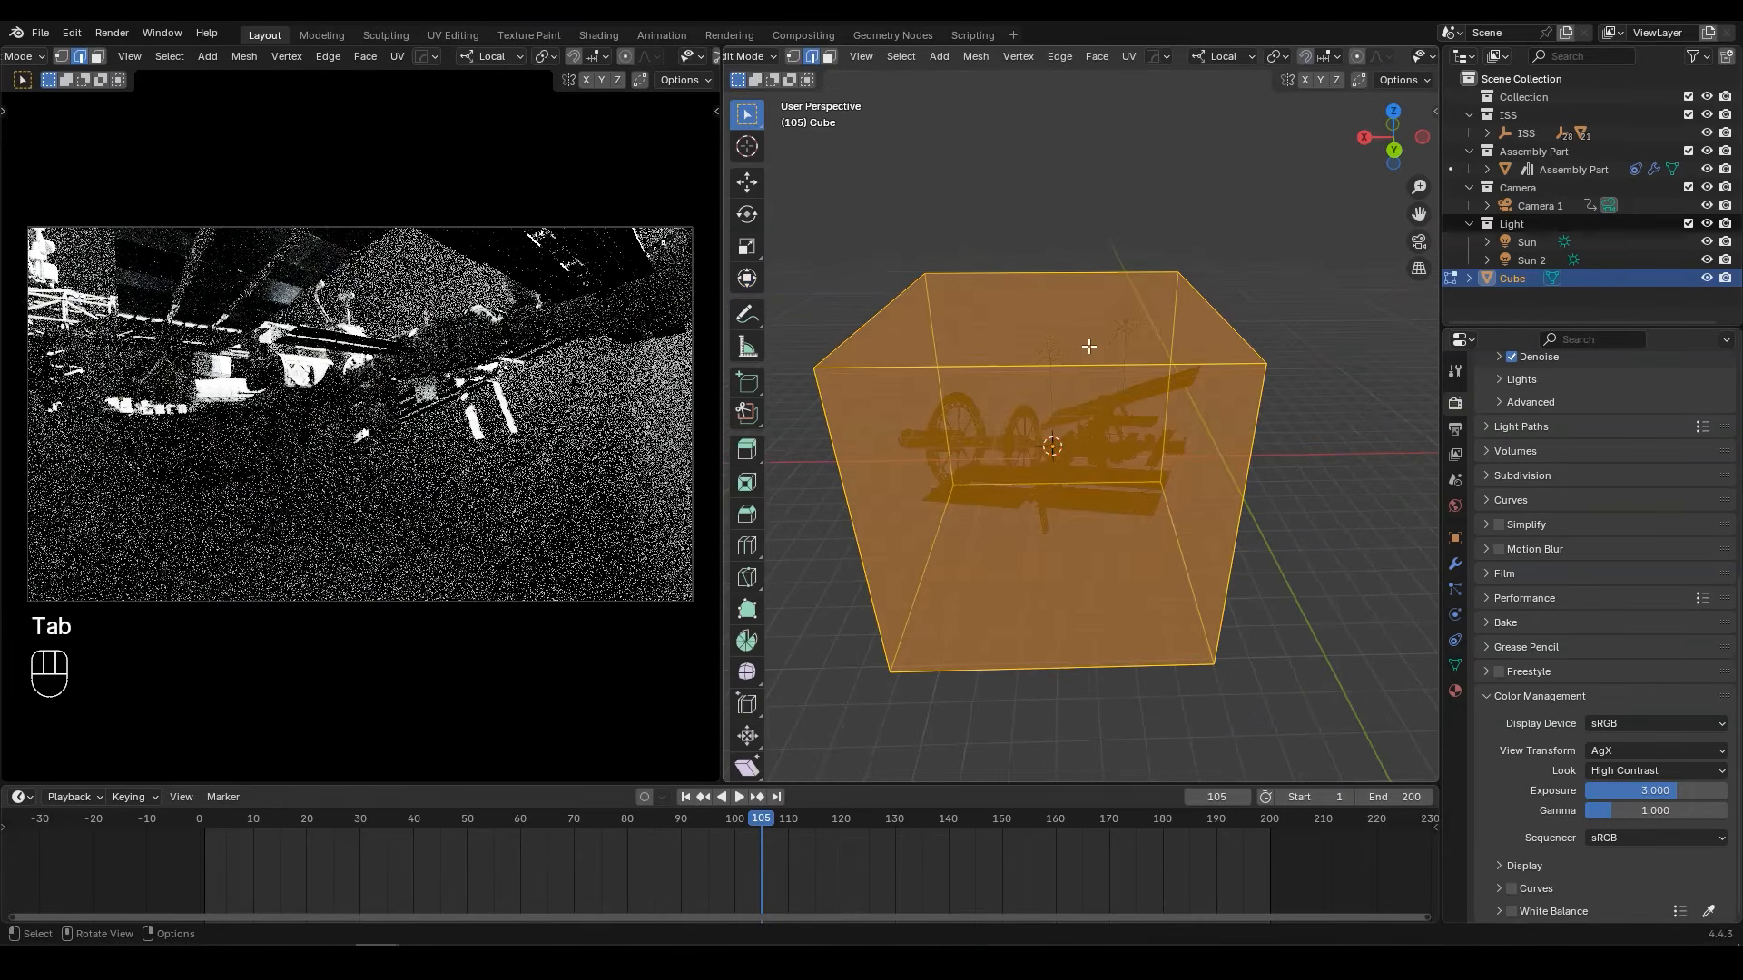
key(3)
click(1082, 301)
middle_drag(1081, 300, 1331, 224)
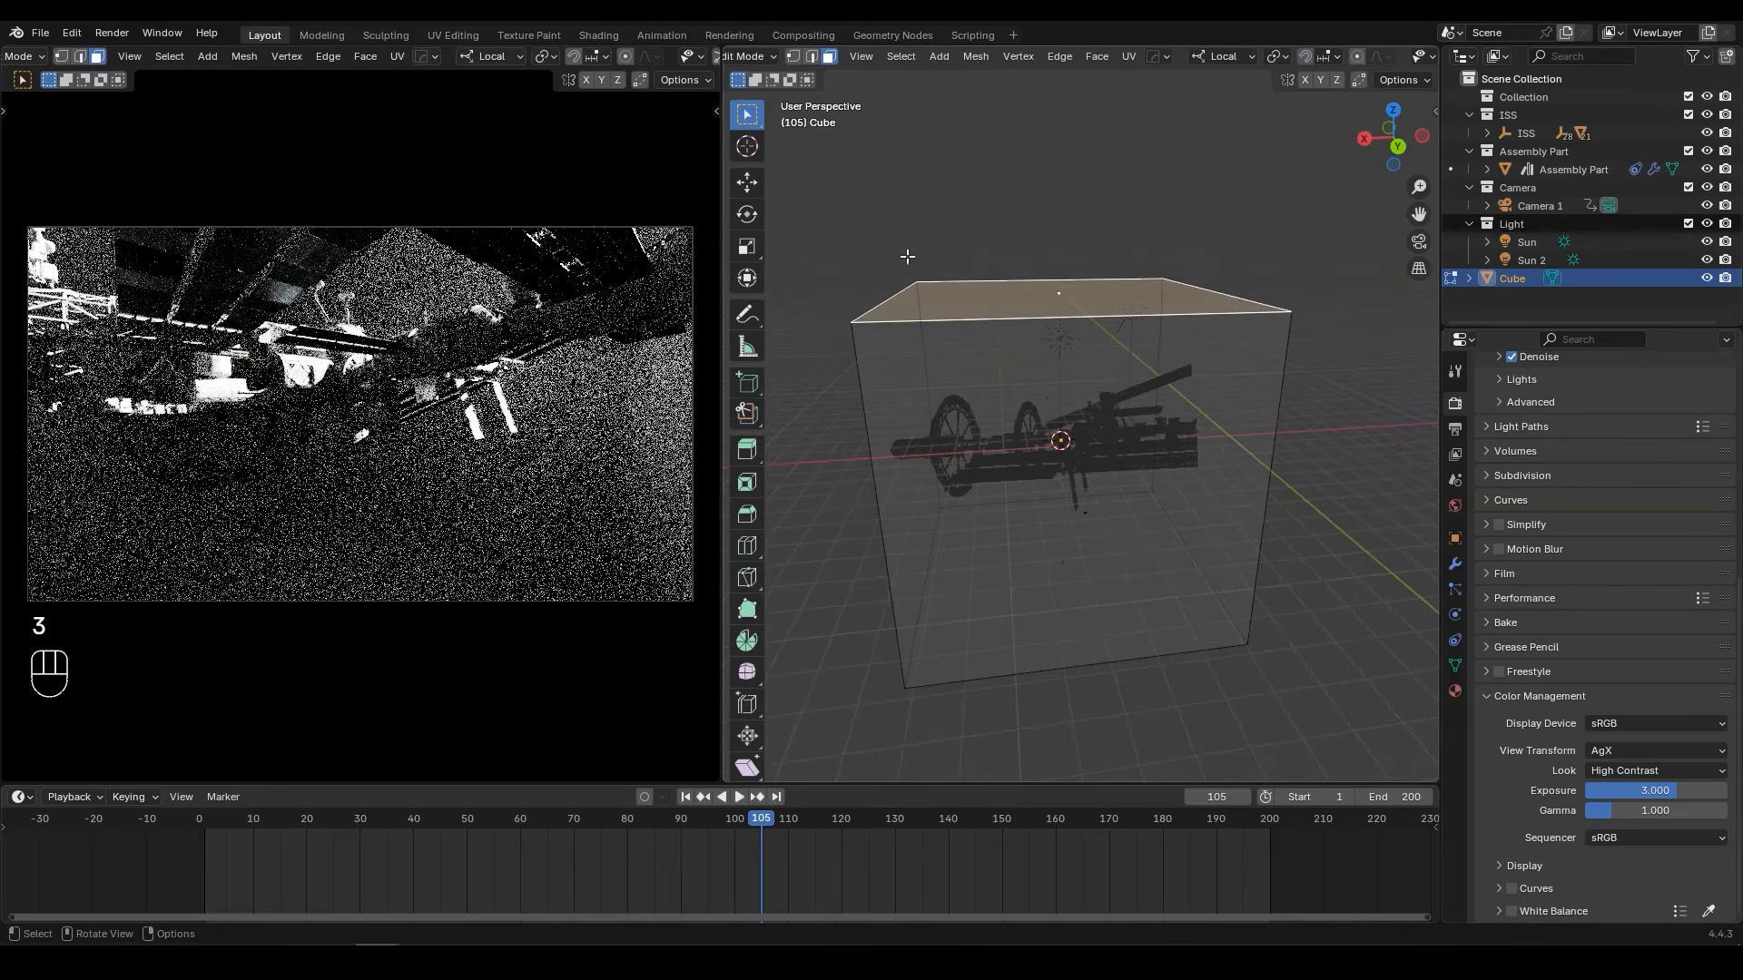
click(747, 278)
drag(1055, 180, 1060, 272)
middle_drag(1061, 272, 1047, 465)
drag(1046, 464, 1053, 378)
middle_drag(1053, 378, 1196, 396)
key(Tab)
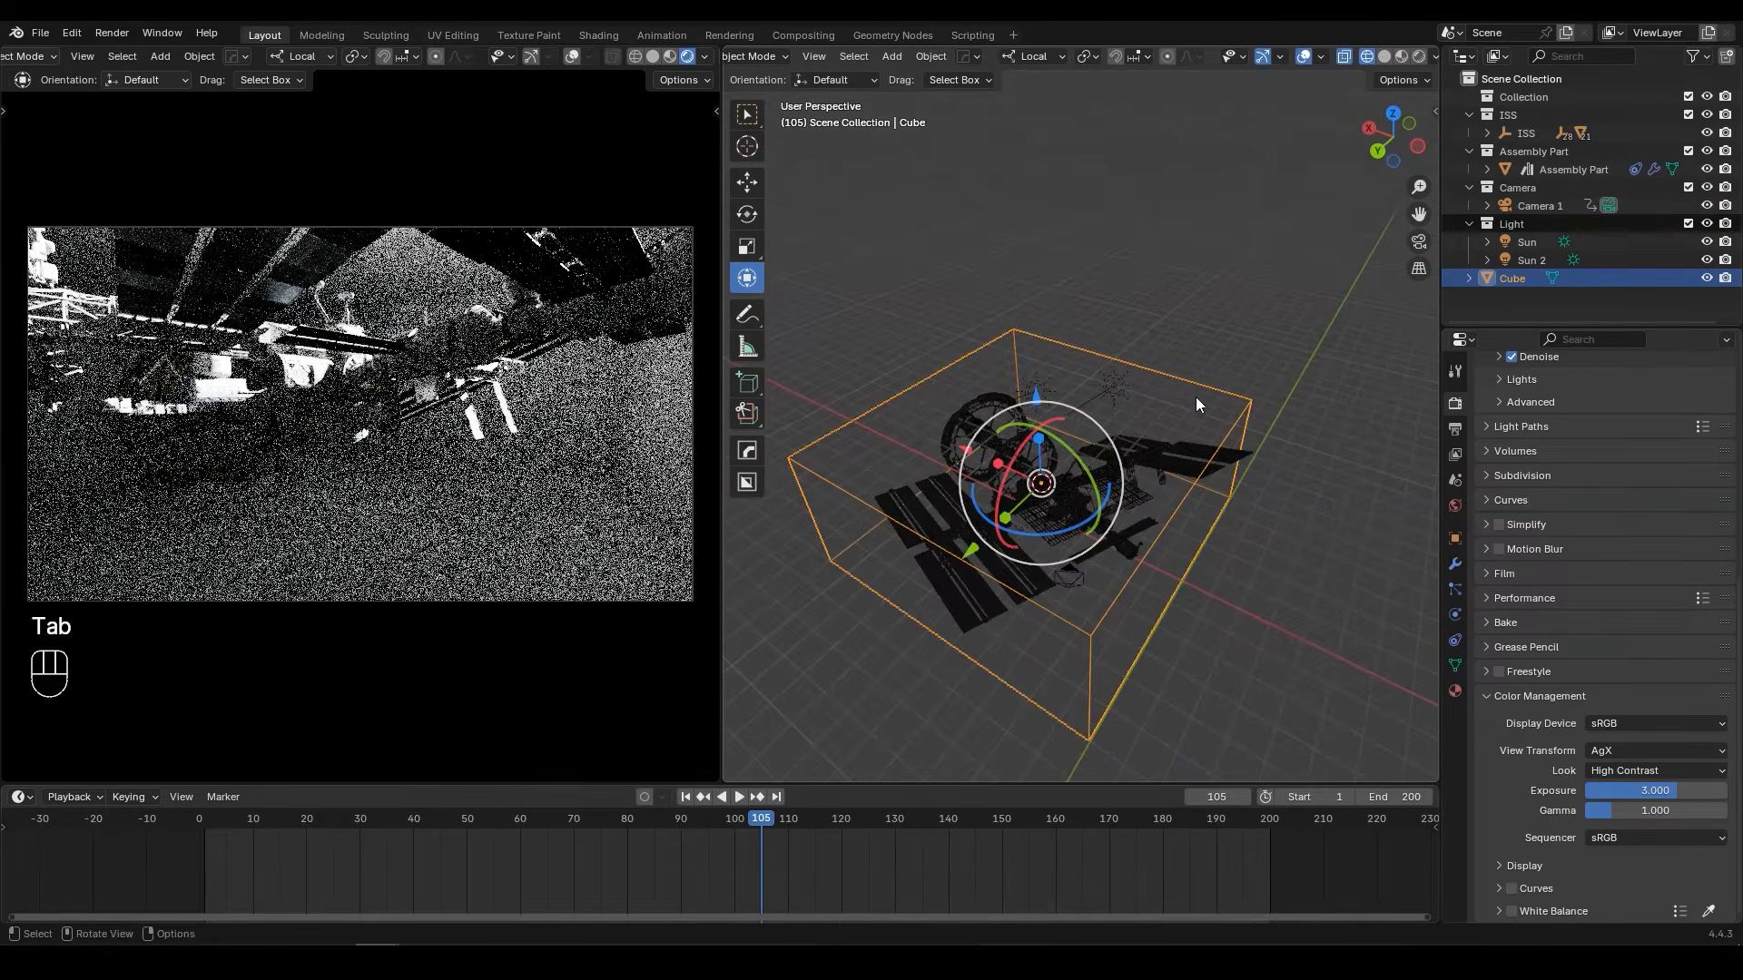
key(ctrl+a)
click(1110, 423)
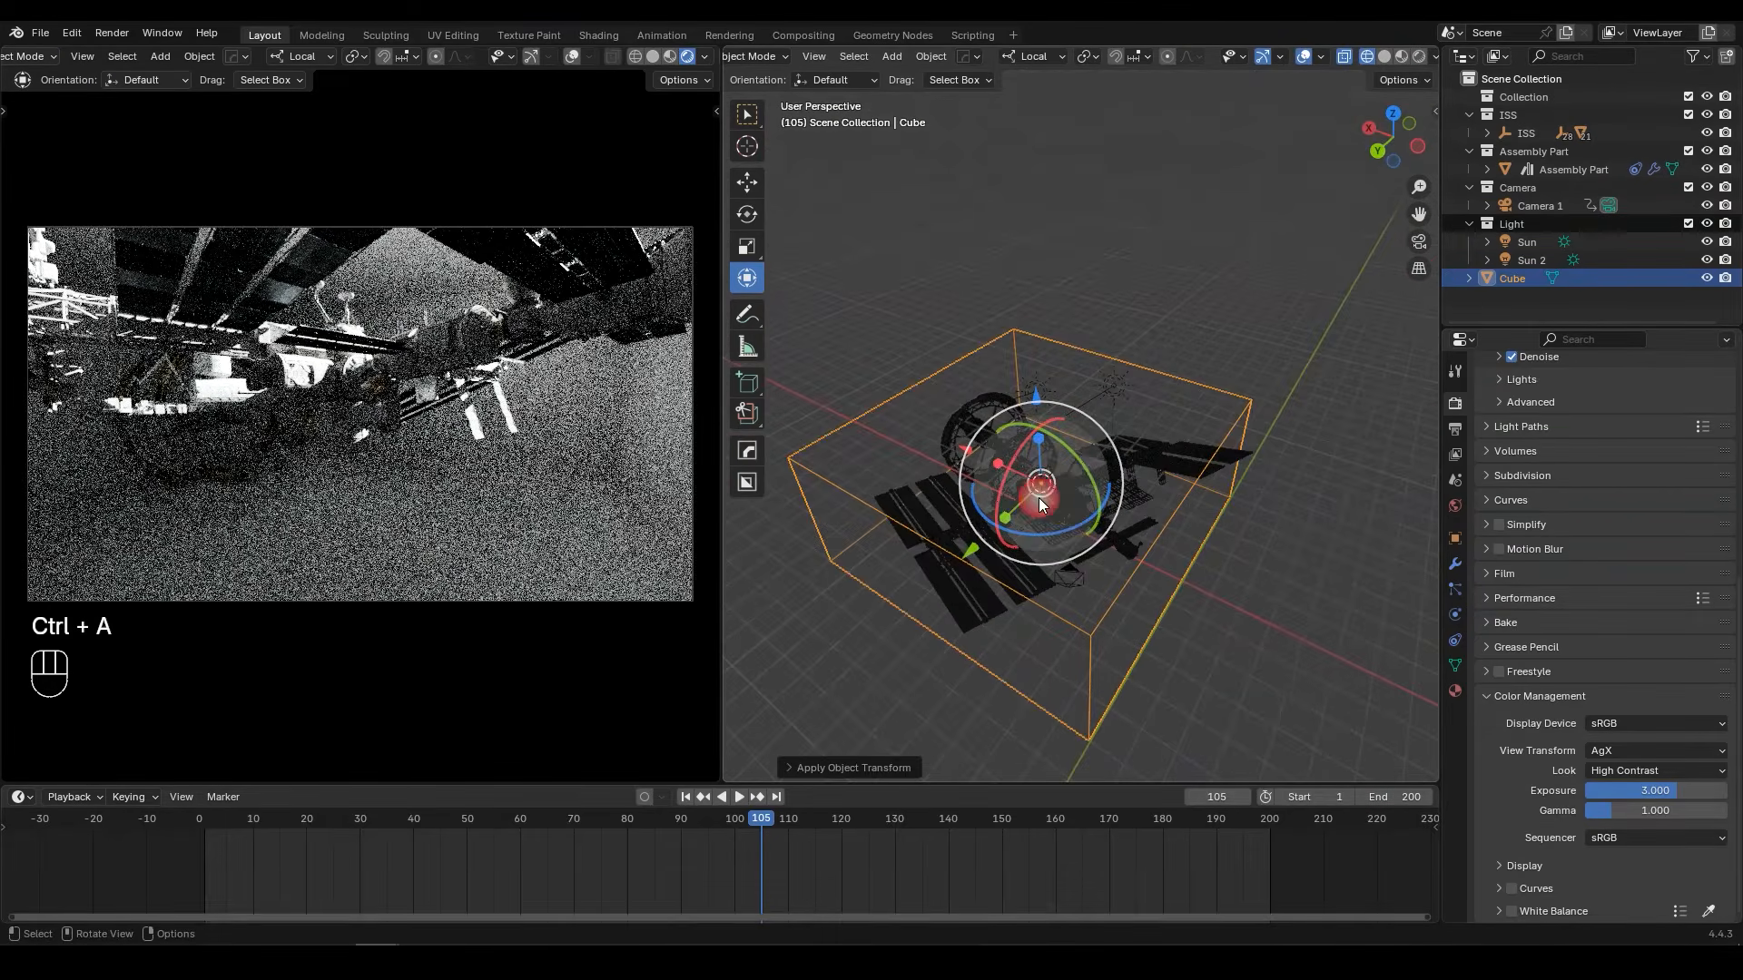
Step: Split the 3D viewport horizontally and turn the lower area into a Shader Editor showing object shaders
drag(724, 779, 759, 383)
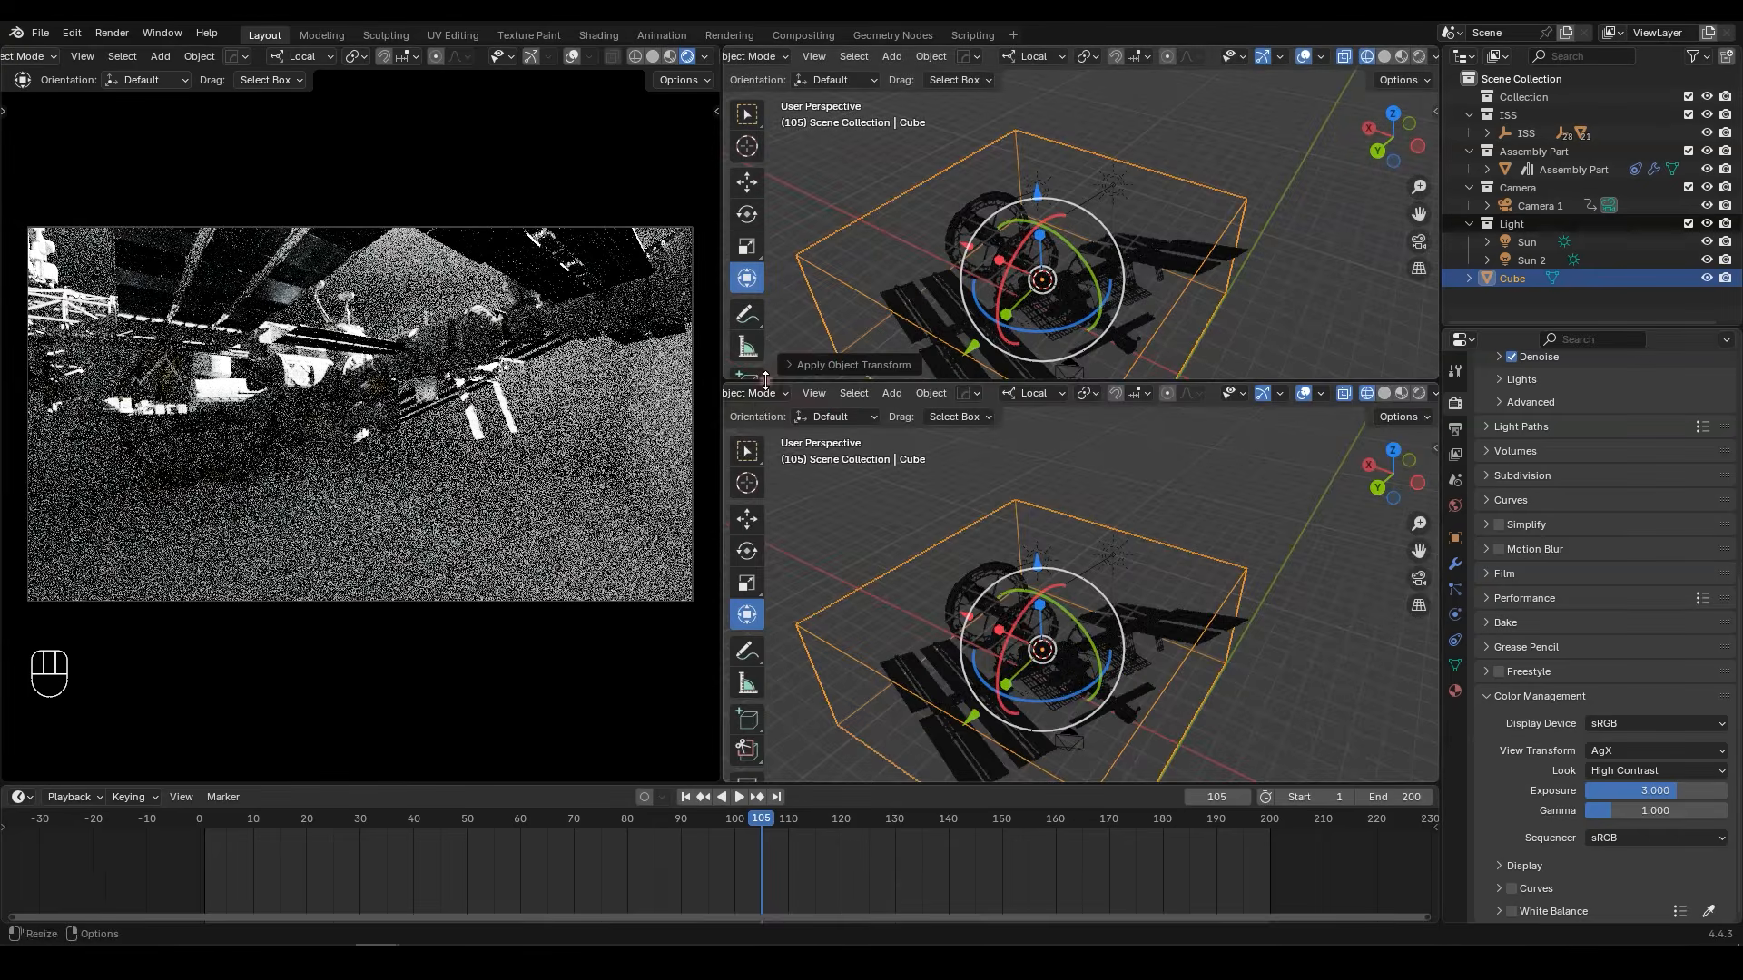
scroll(755, 398, up, 2)
click(756, 398)
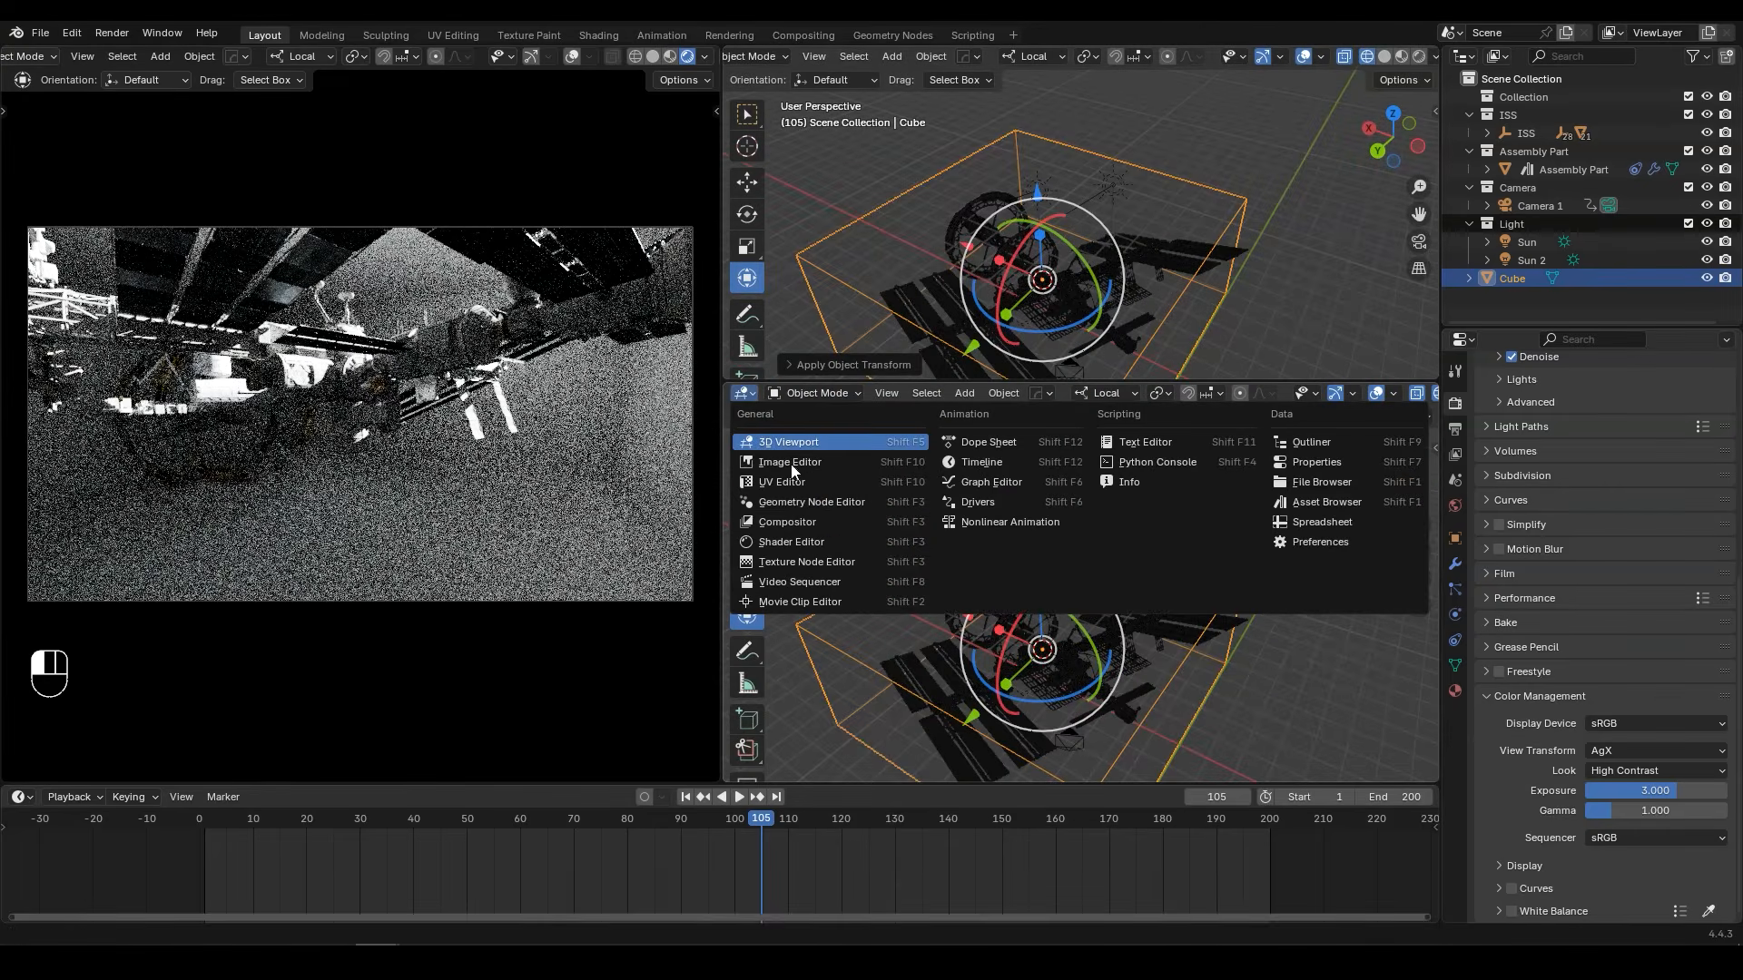
click(791, 542)
click(815, 396)
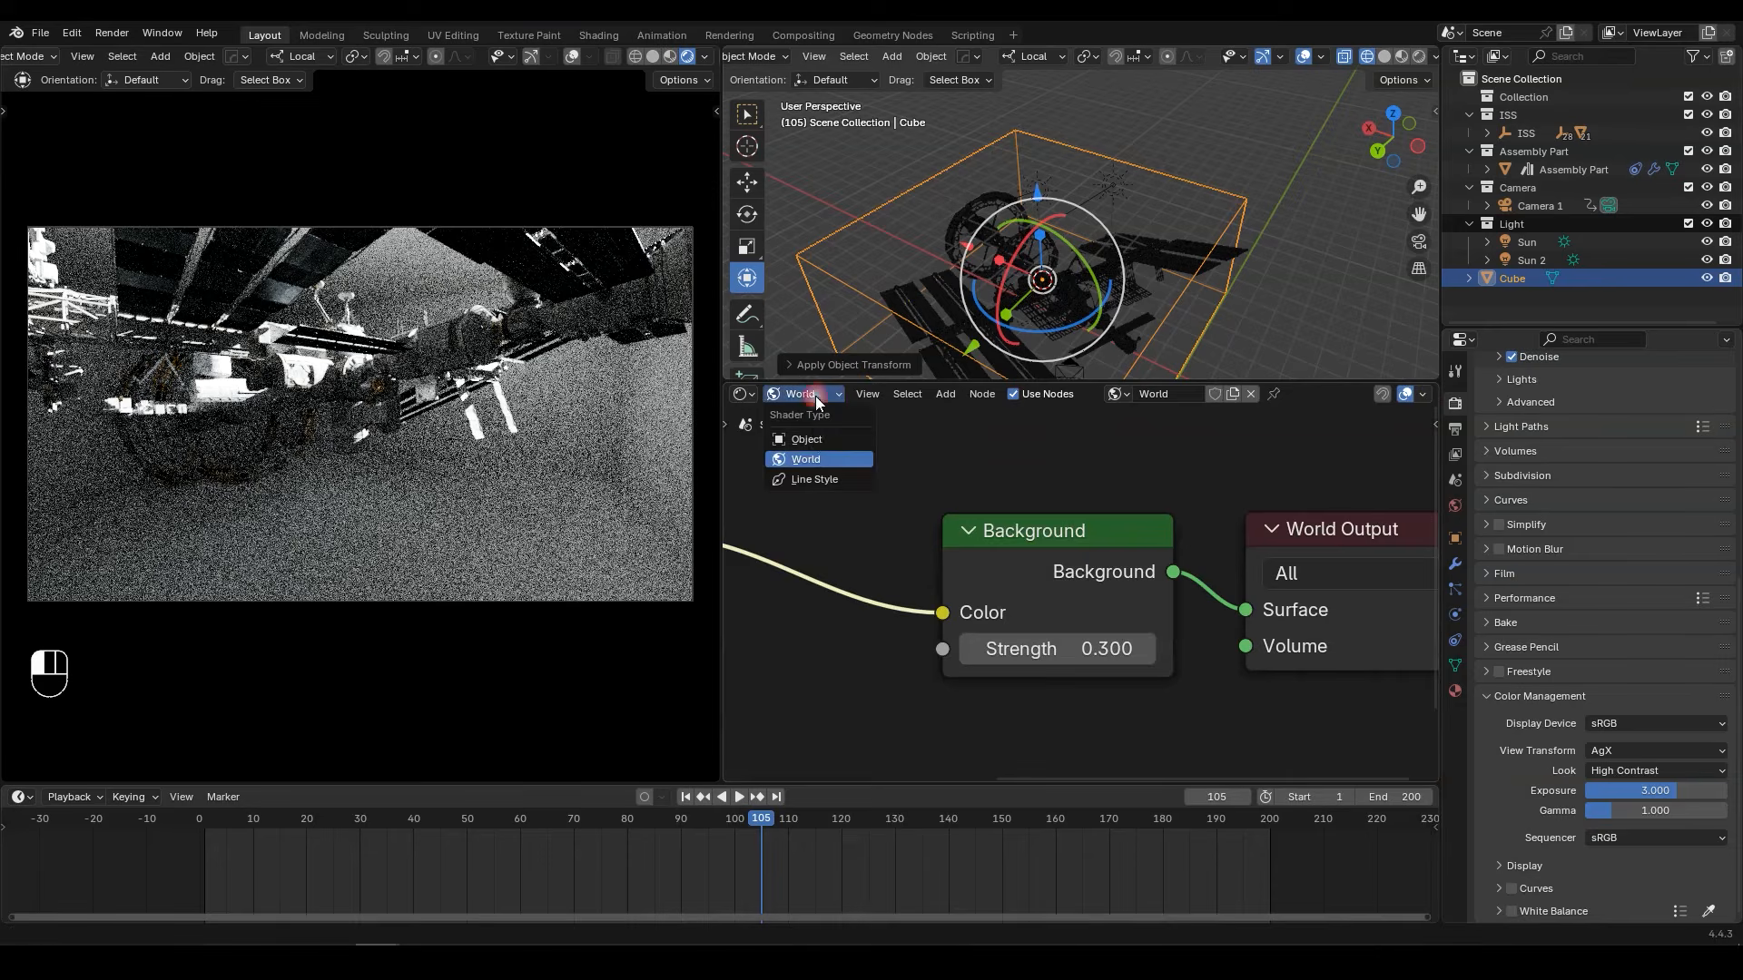
click(811, 439)
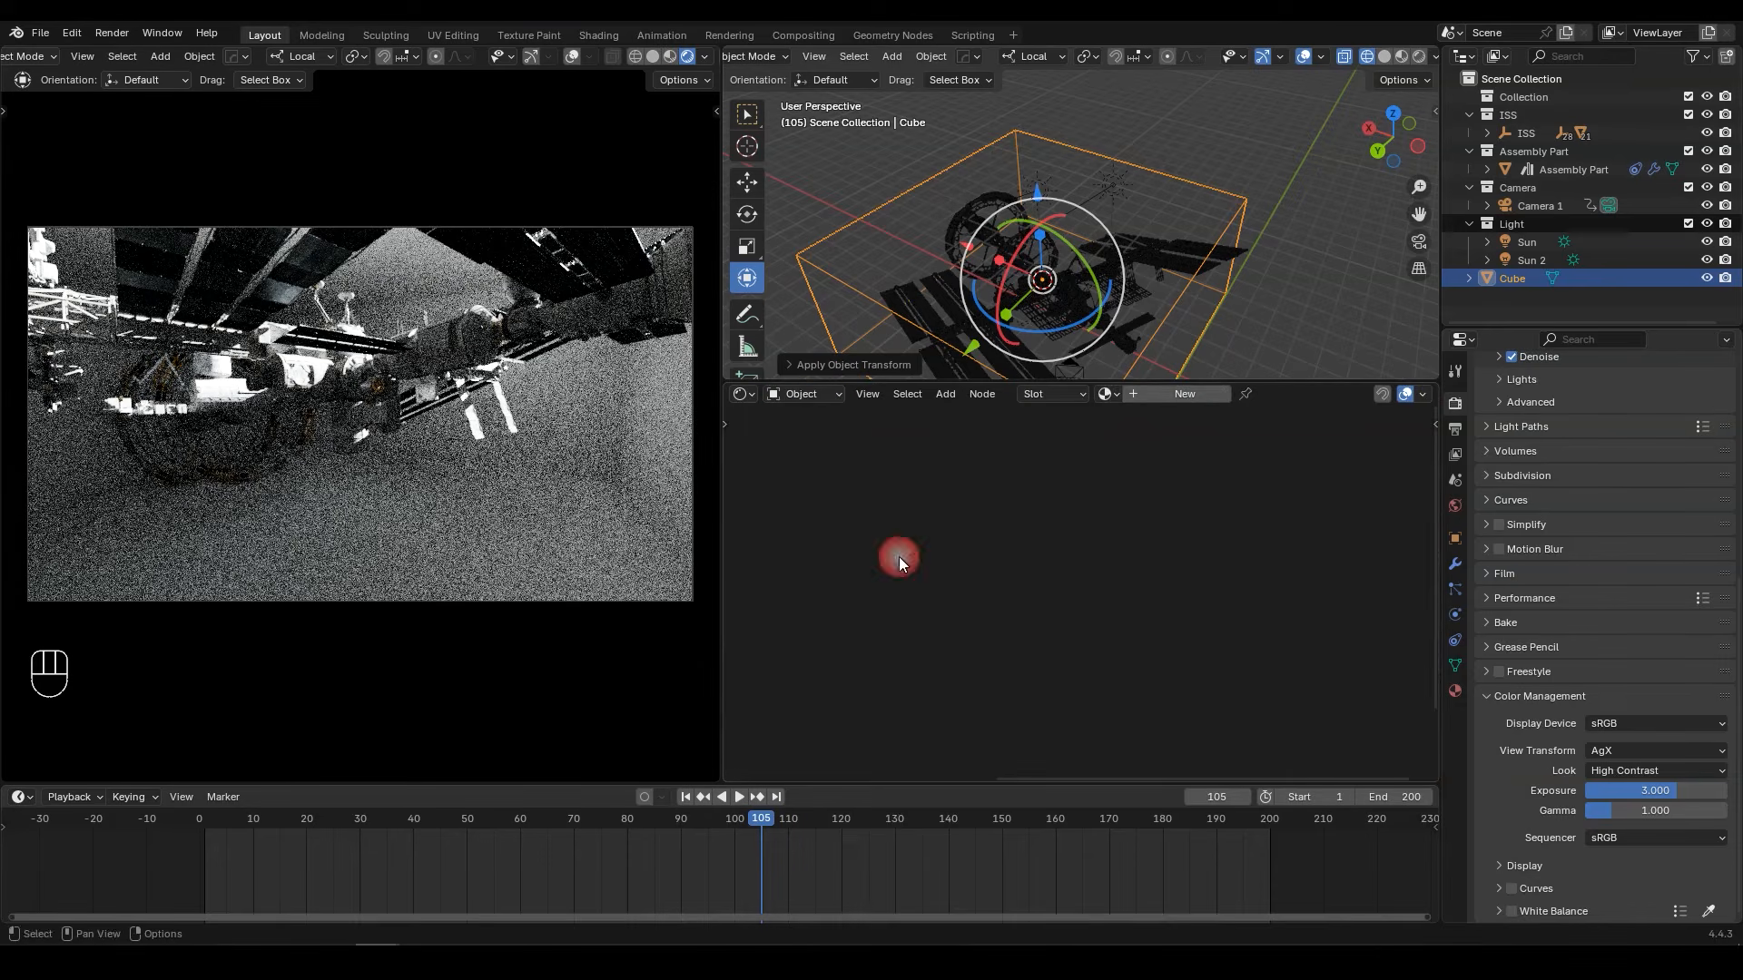
Step: Create a new material named Fog on the cube and rename the cube object Fog
click(1185, 394)
double_click(1253, 396)
text(Fog)
key(Return)
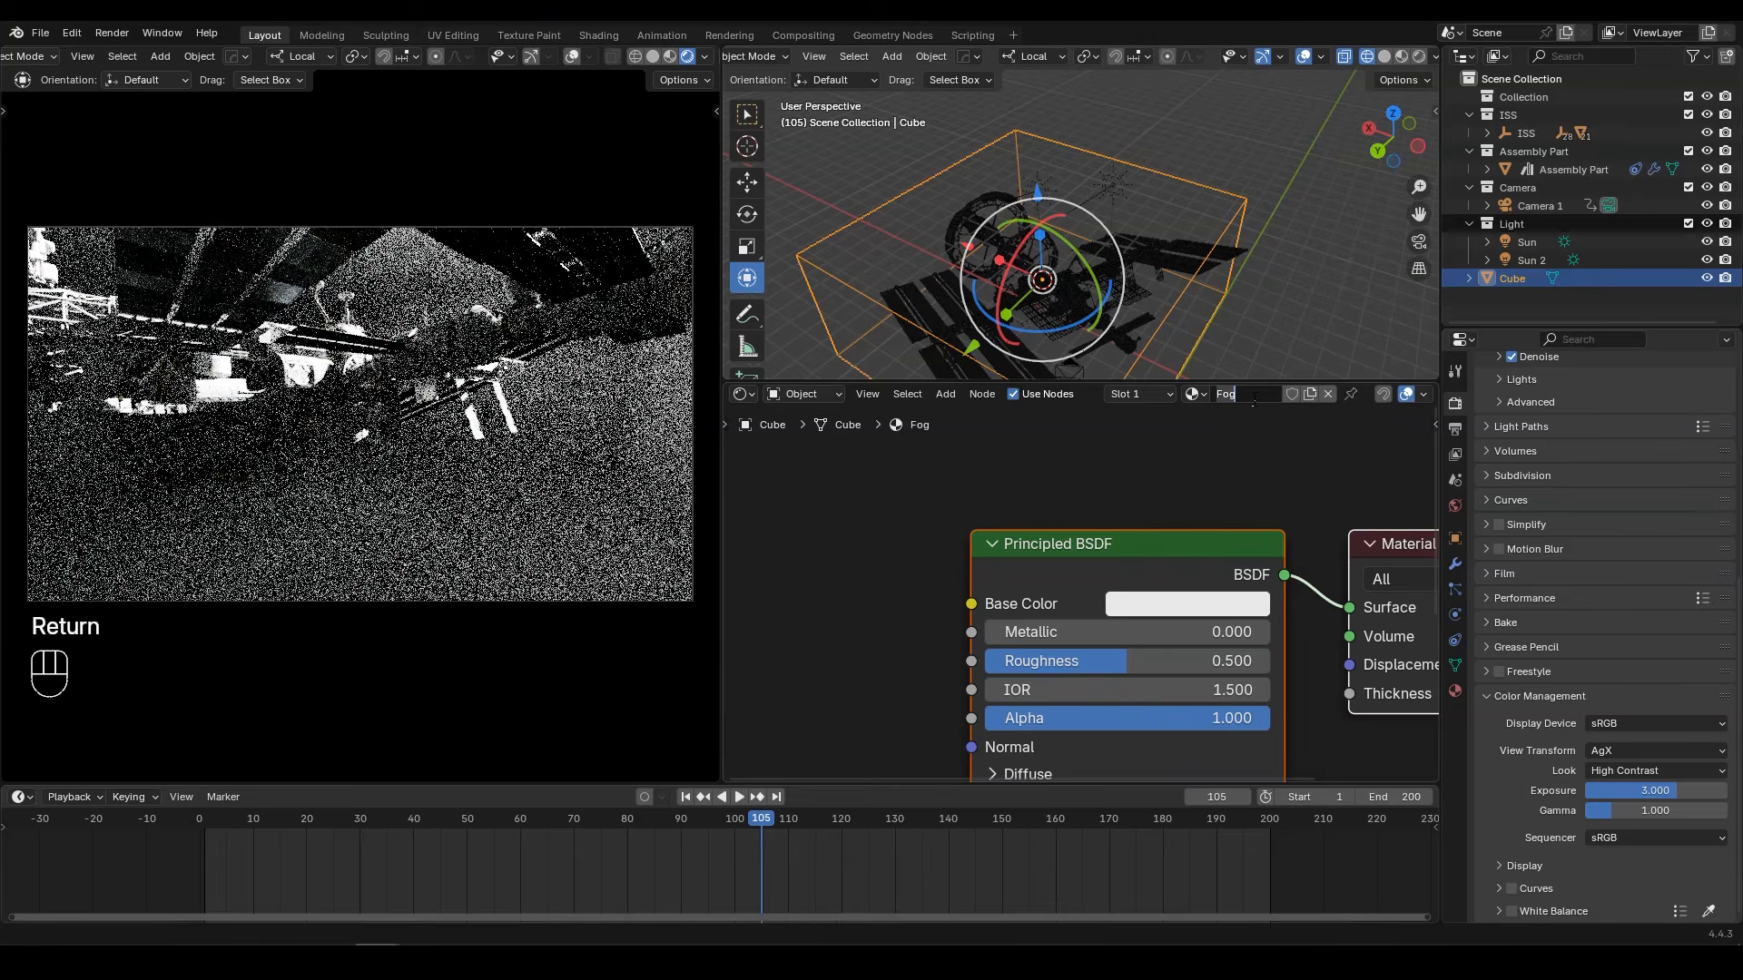
key(F2)
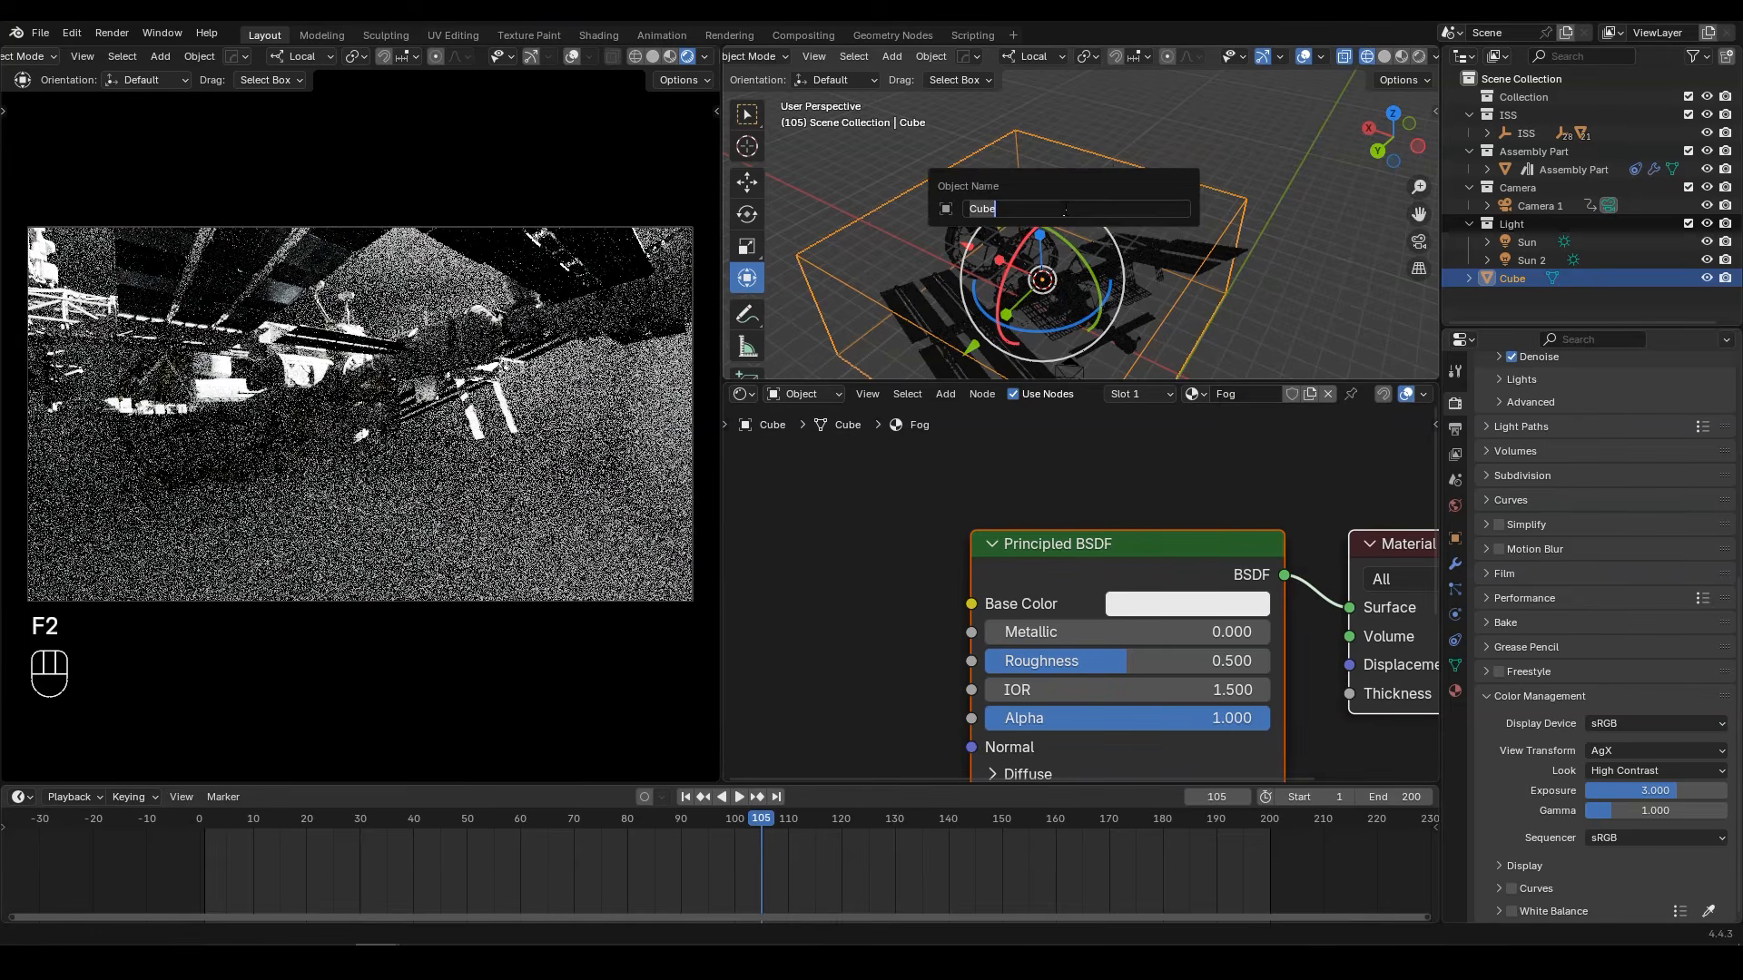
text(Fog)
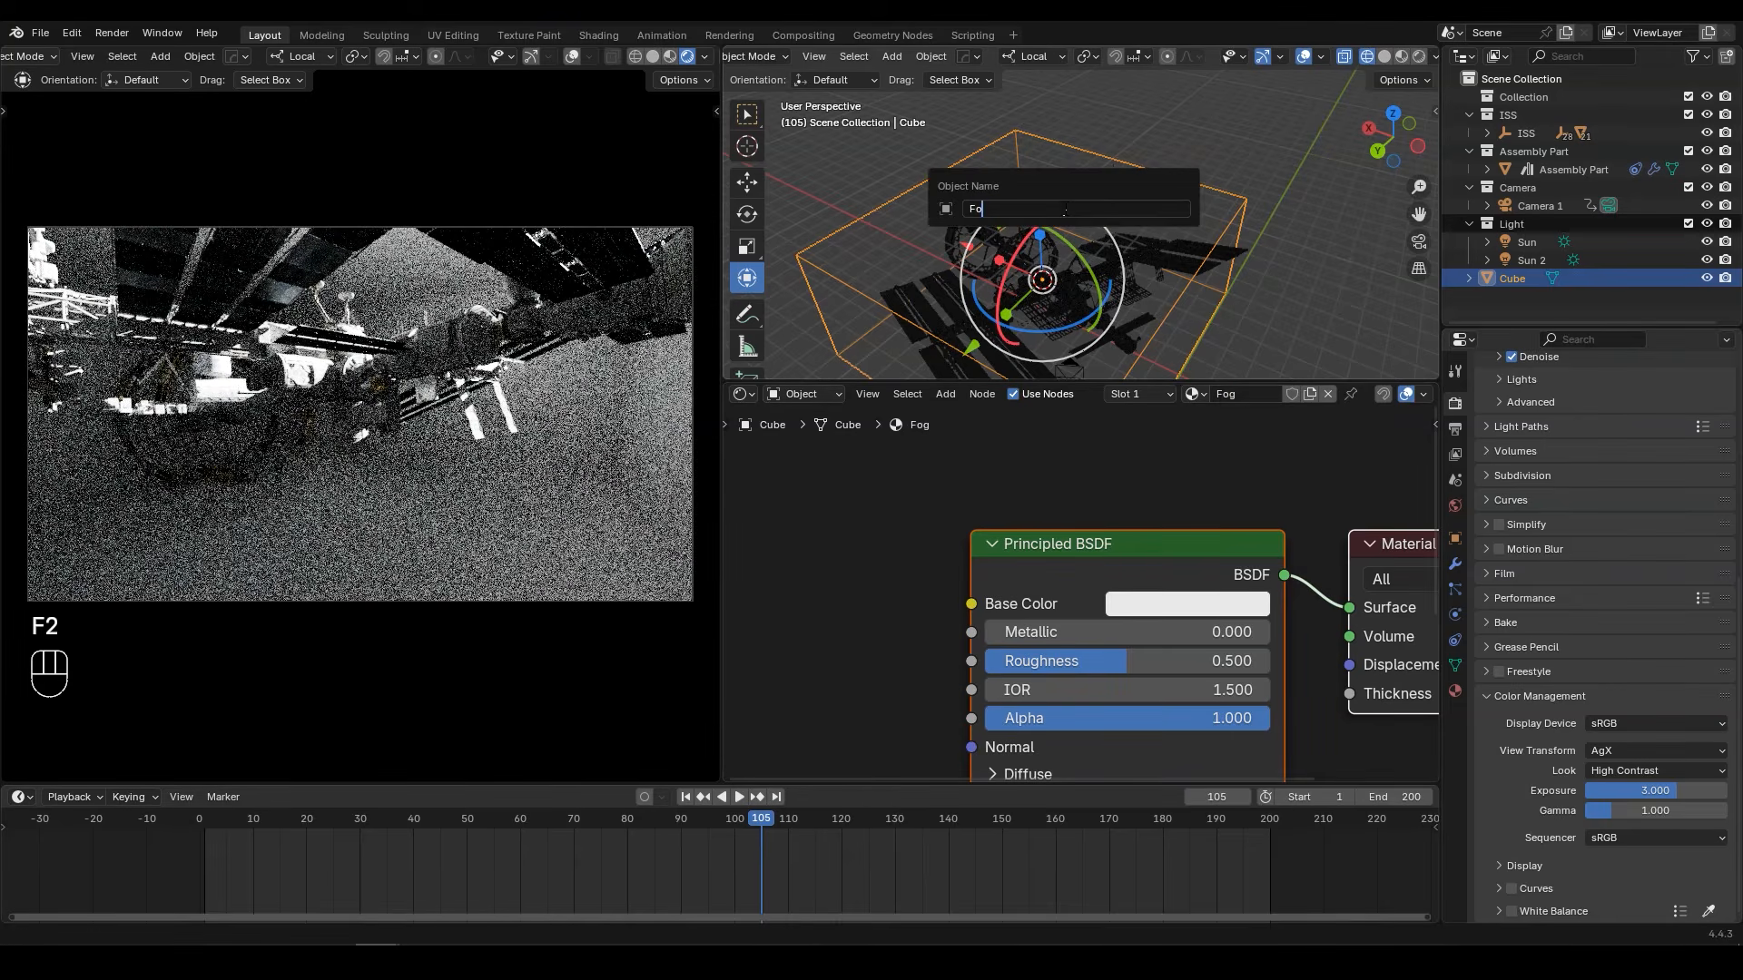
key(Return)
Step: Move the Fog object into a new collection named Volume
key(m)
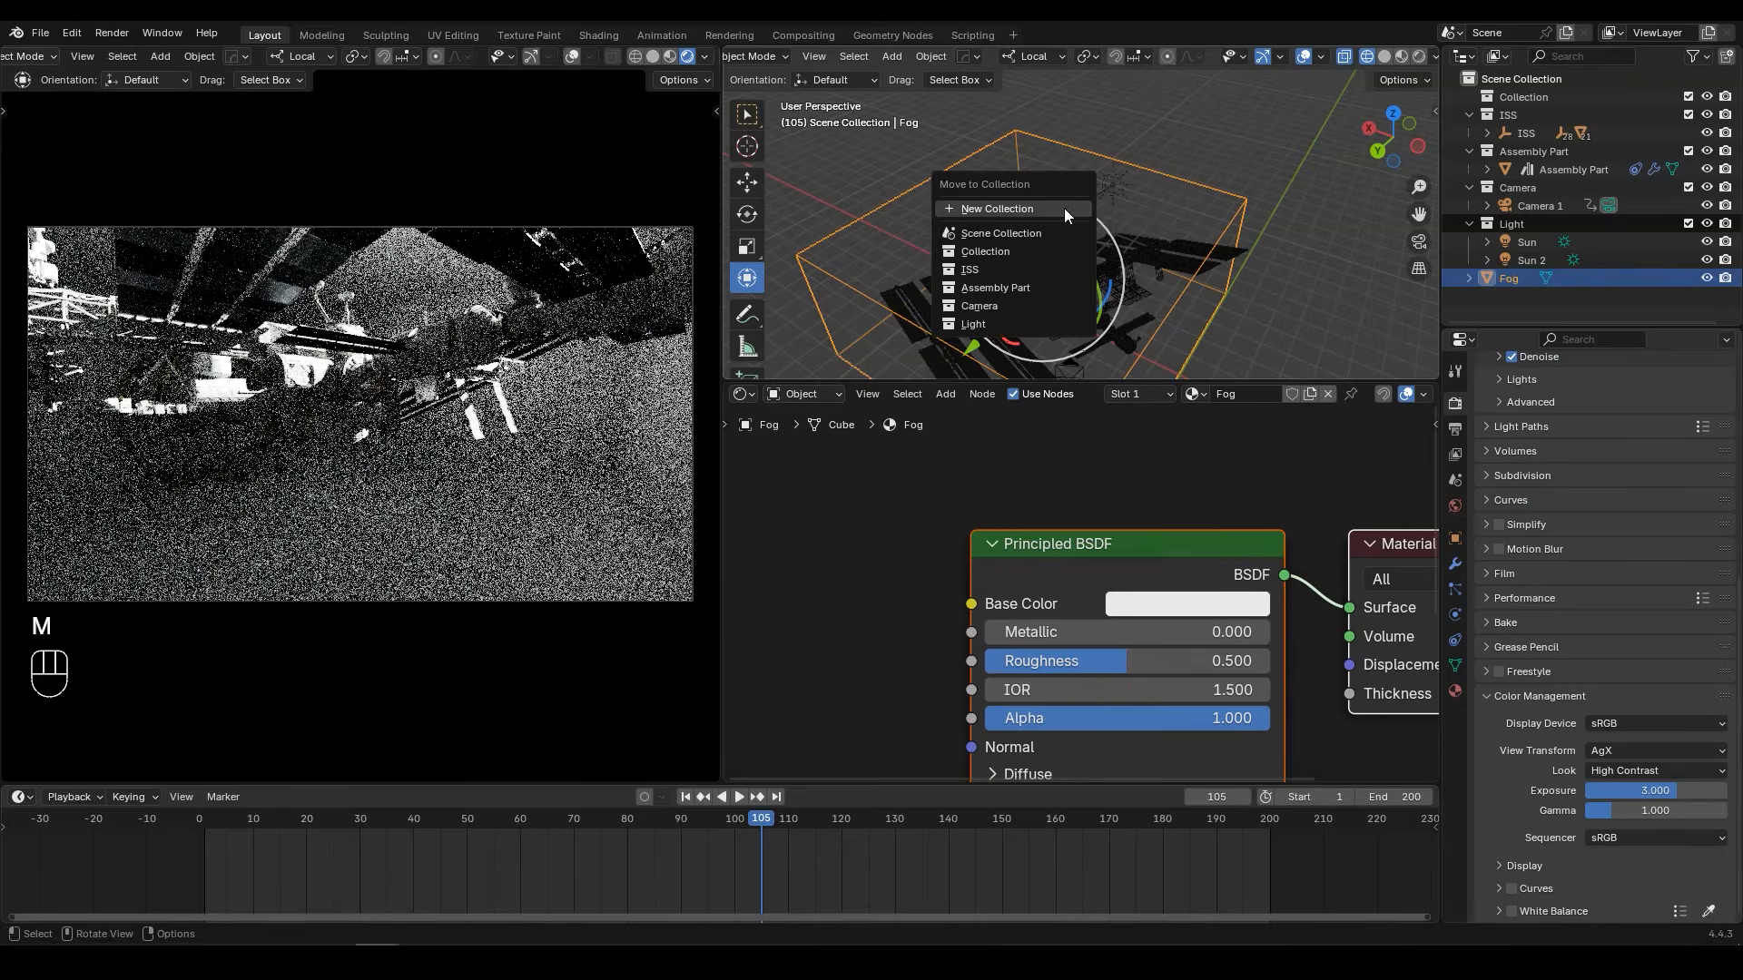
click(1064, 209)
text(Volume)
key(Return)
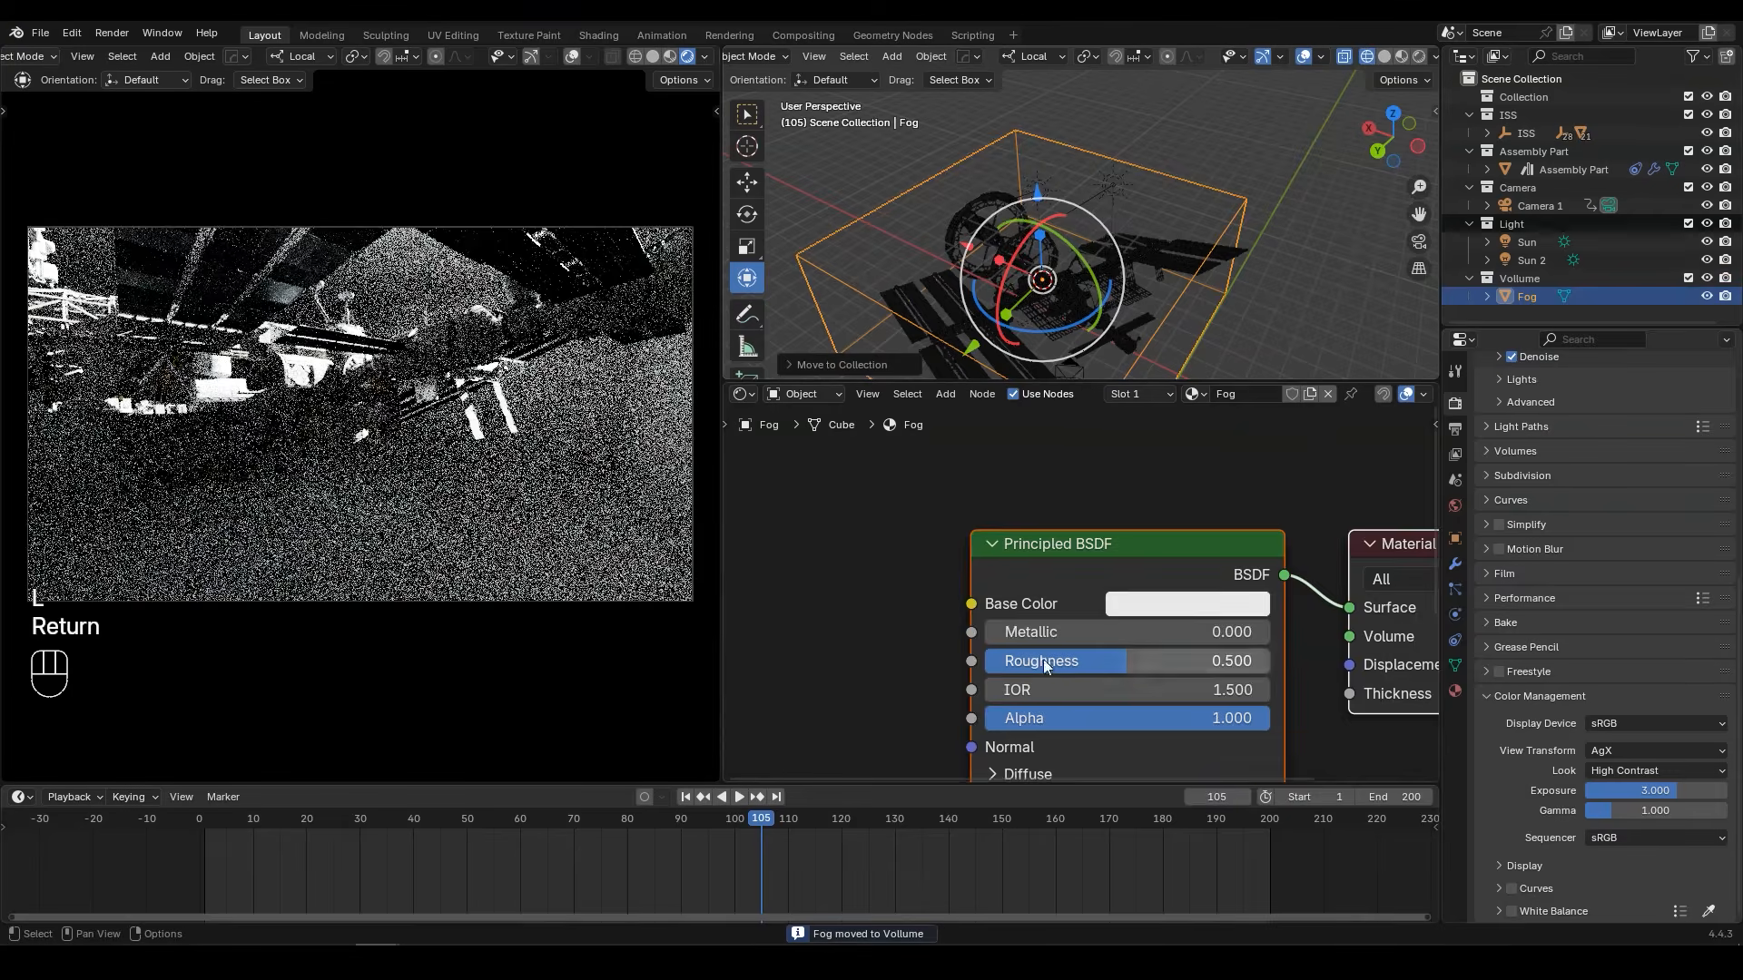
Step: Replace the Fog material's Principled BSDF with a Principled Volume node connected to the Material Output's Volume input
scroll(1053, 668, down, 3)
drag(930, 784, 930, 861)
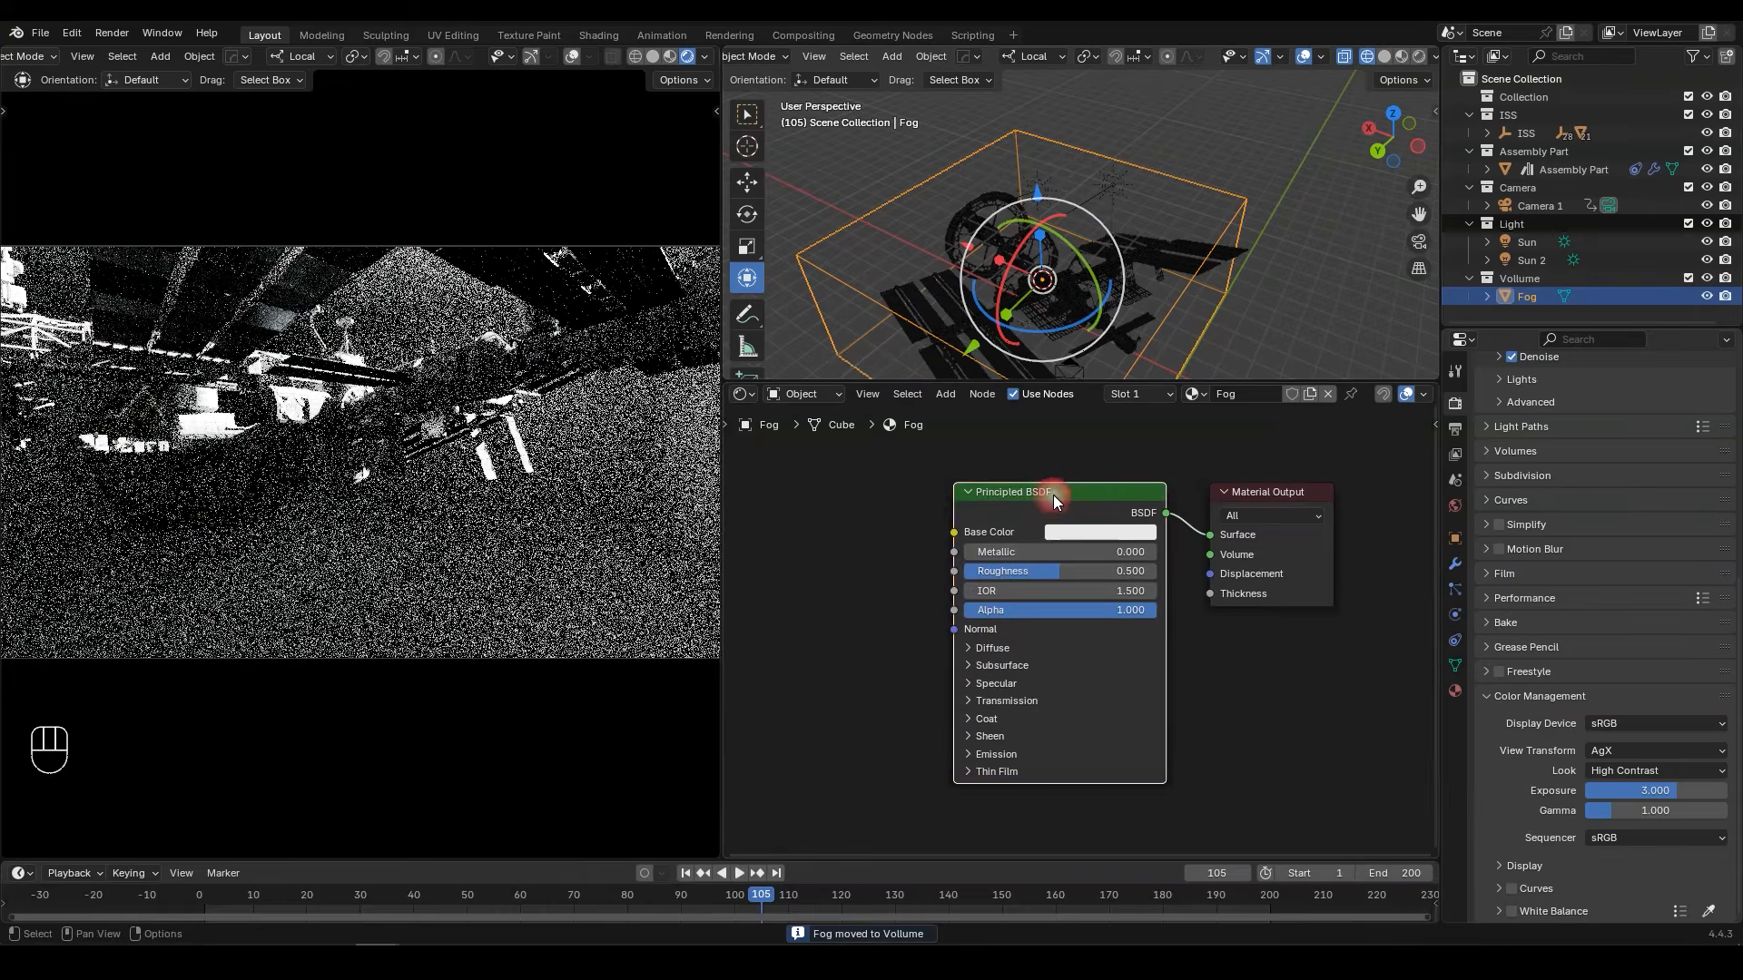
key(x)
key(shift+a)
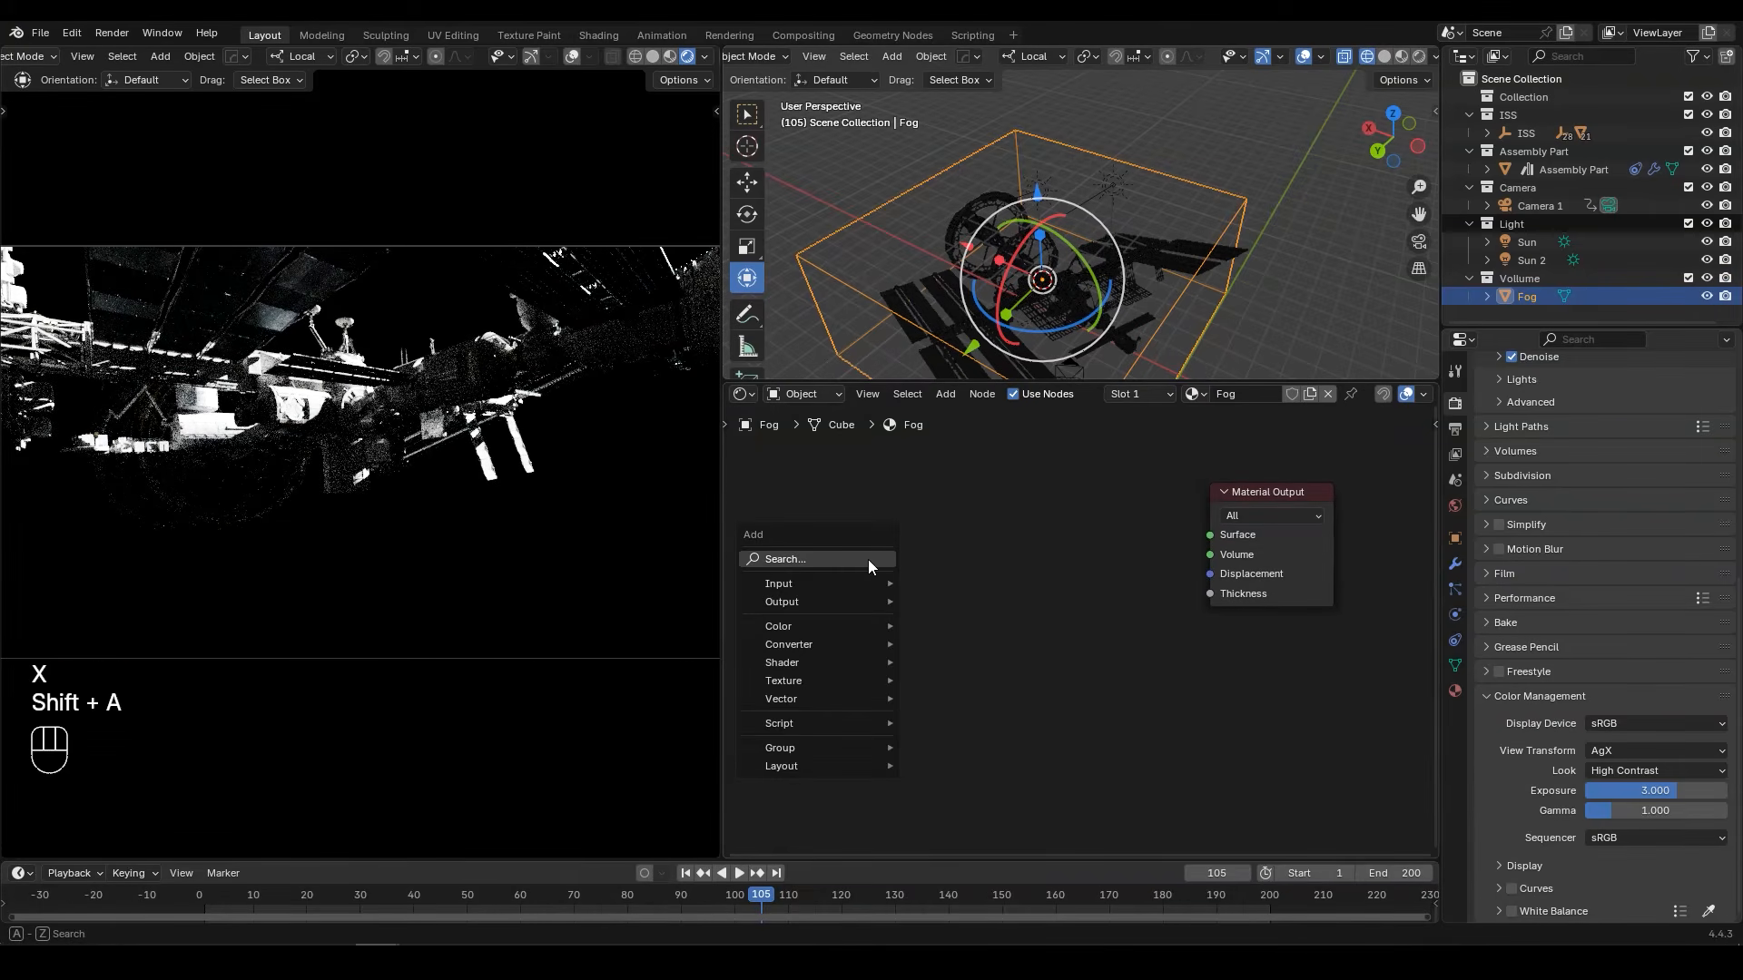
click(868, 559)
text(vol)
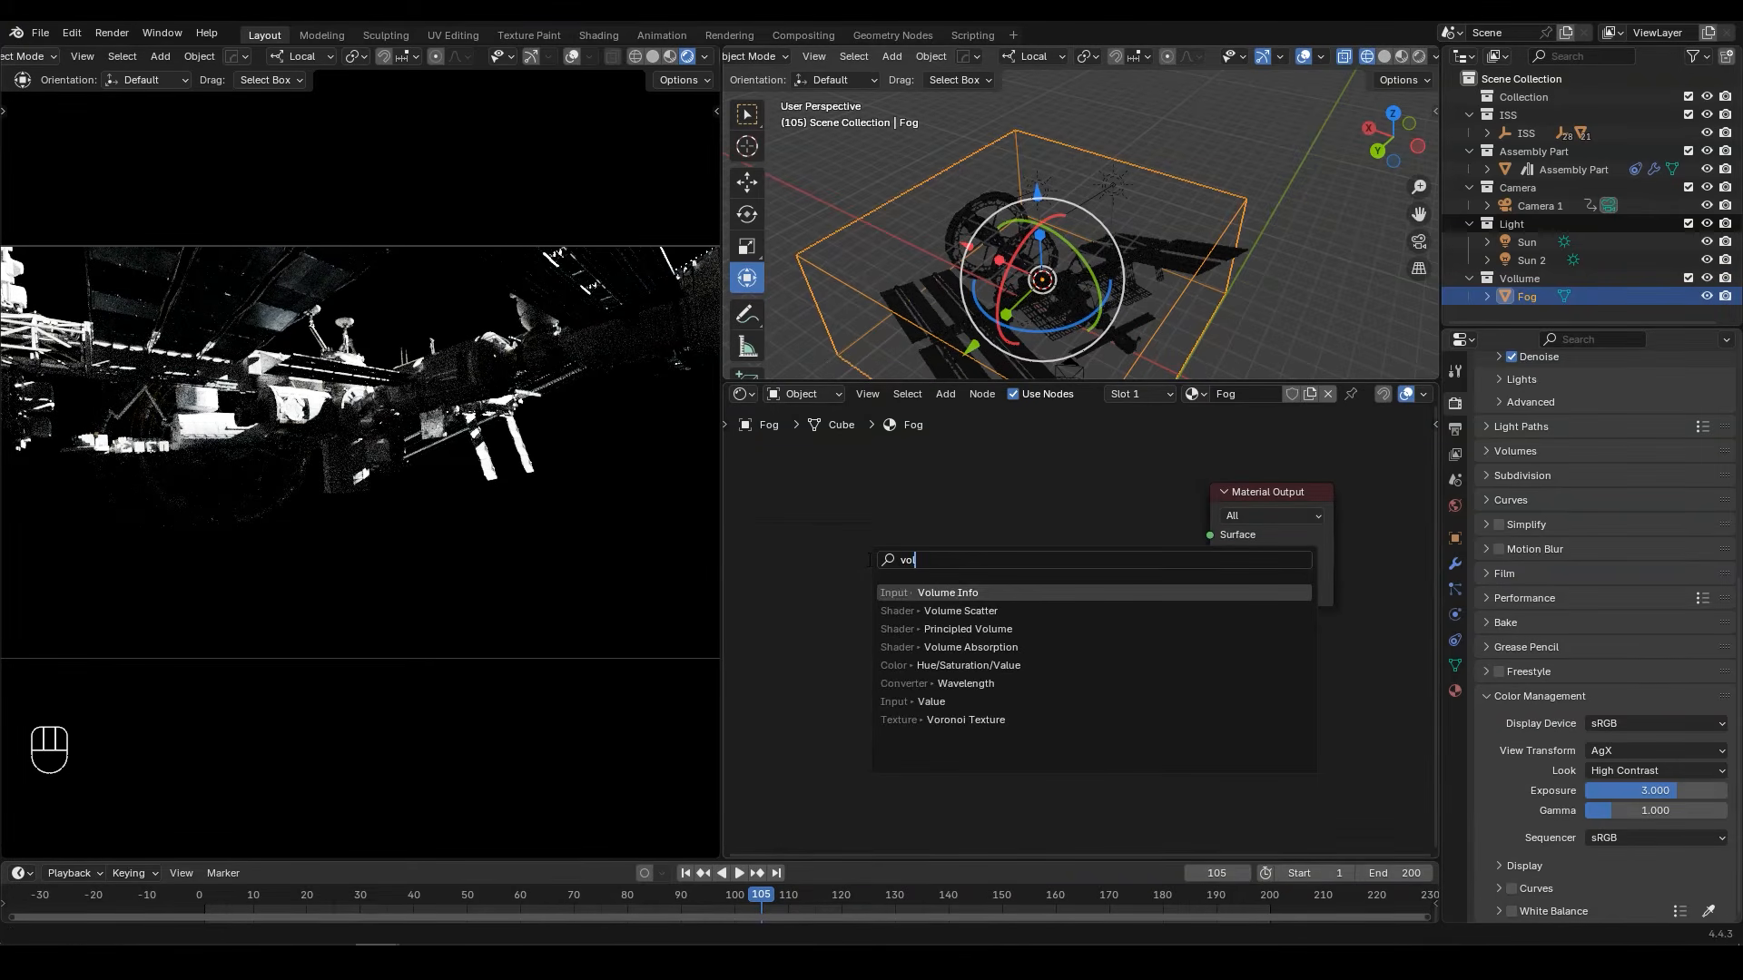
click(989, 628)
click(840, 505)
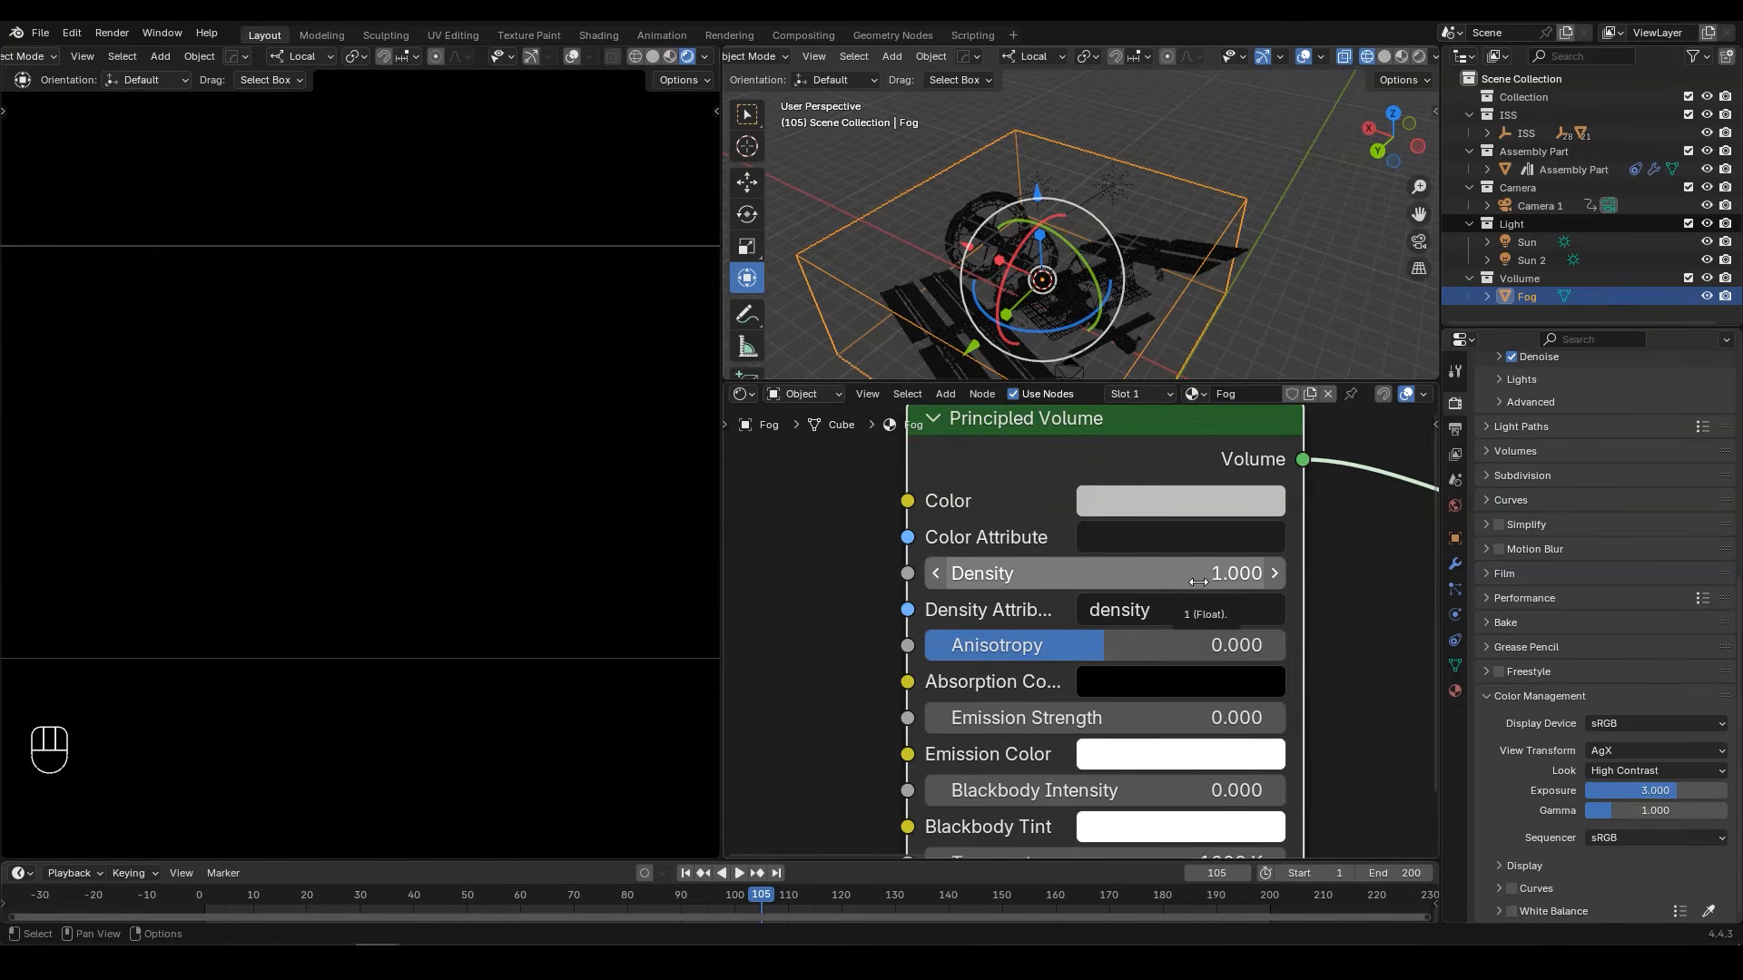
Step: Lower the Principled Volume's density, trying 0.1 first and settling on 0.00005
click(1198, 582)
text(0.1)
key(Return)
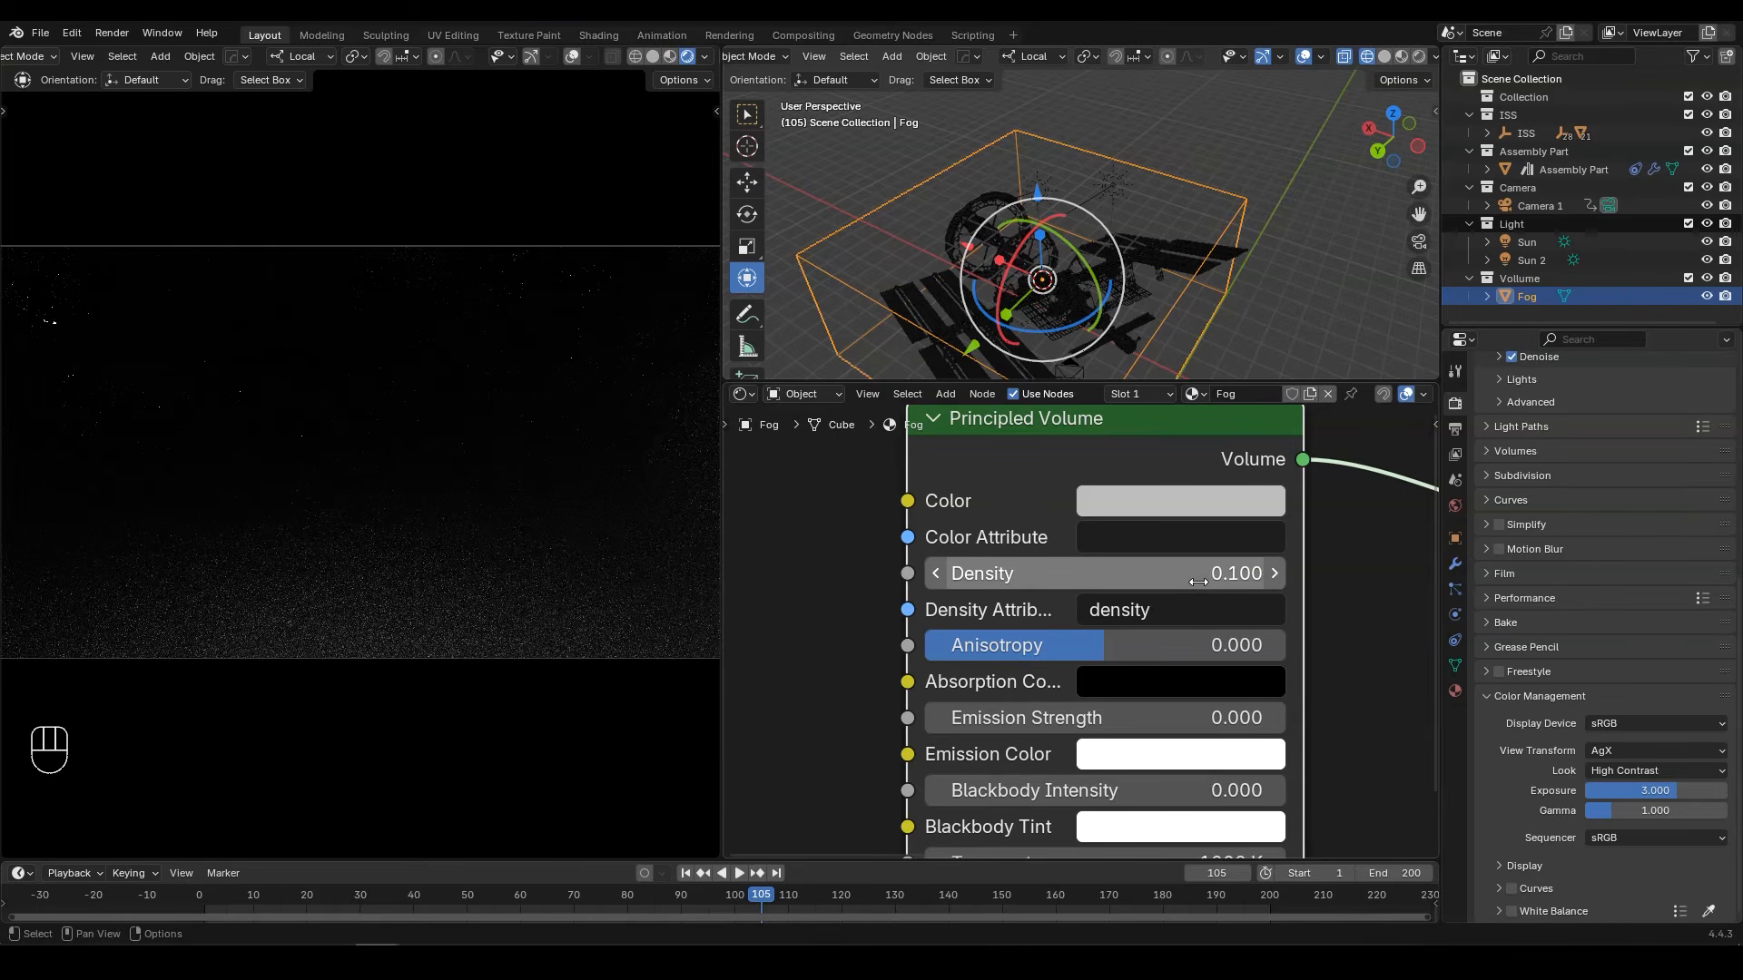
click(1199, 582)
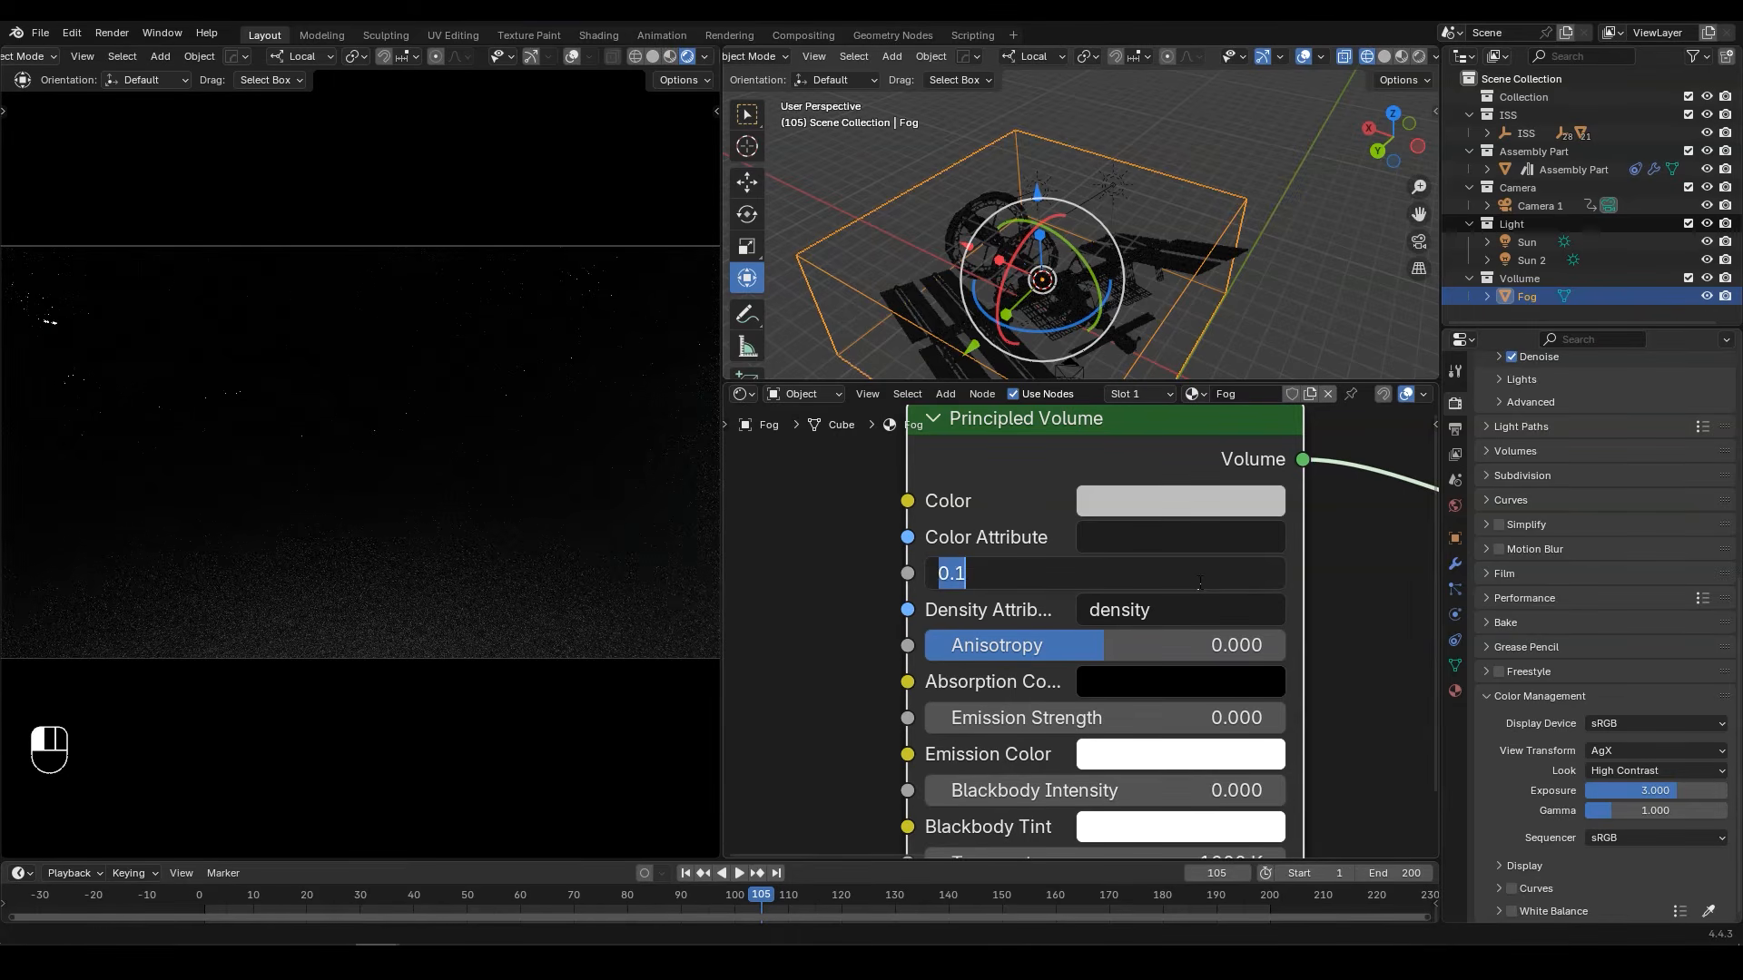
text(0.0000)
key(Return)
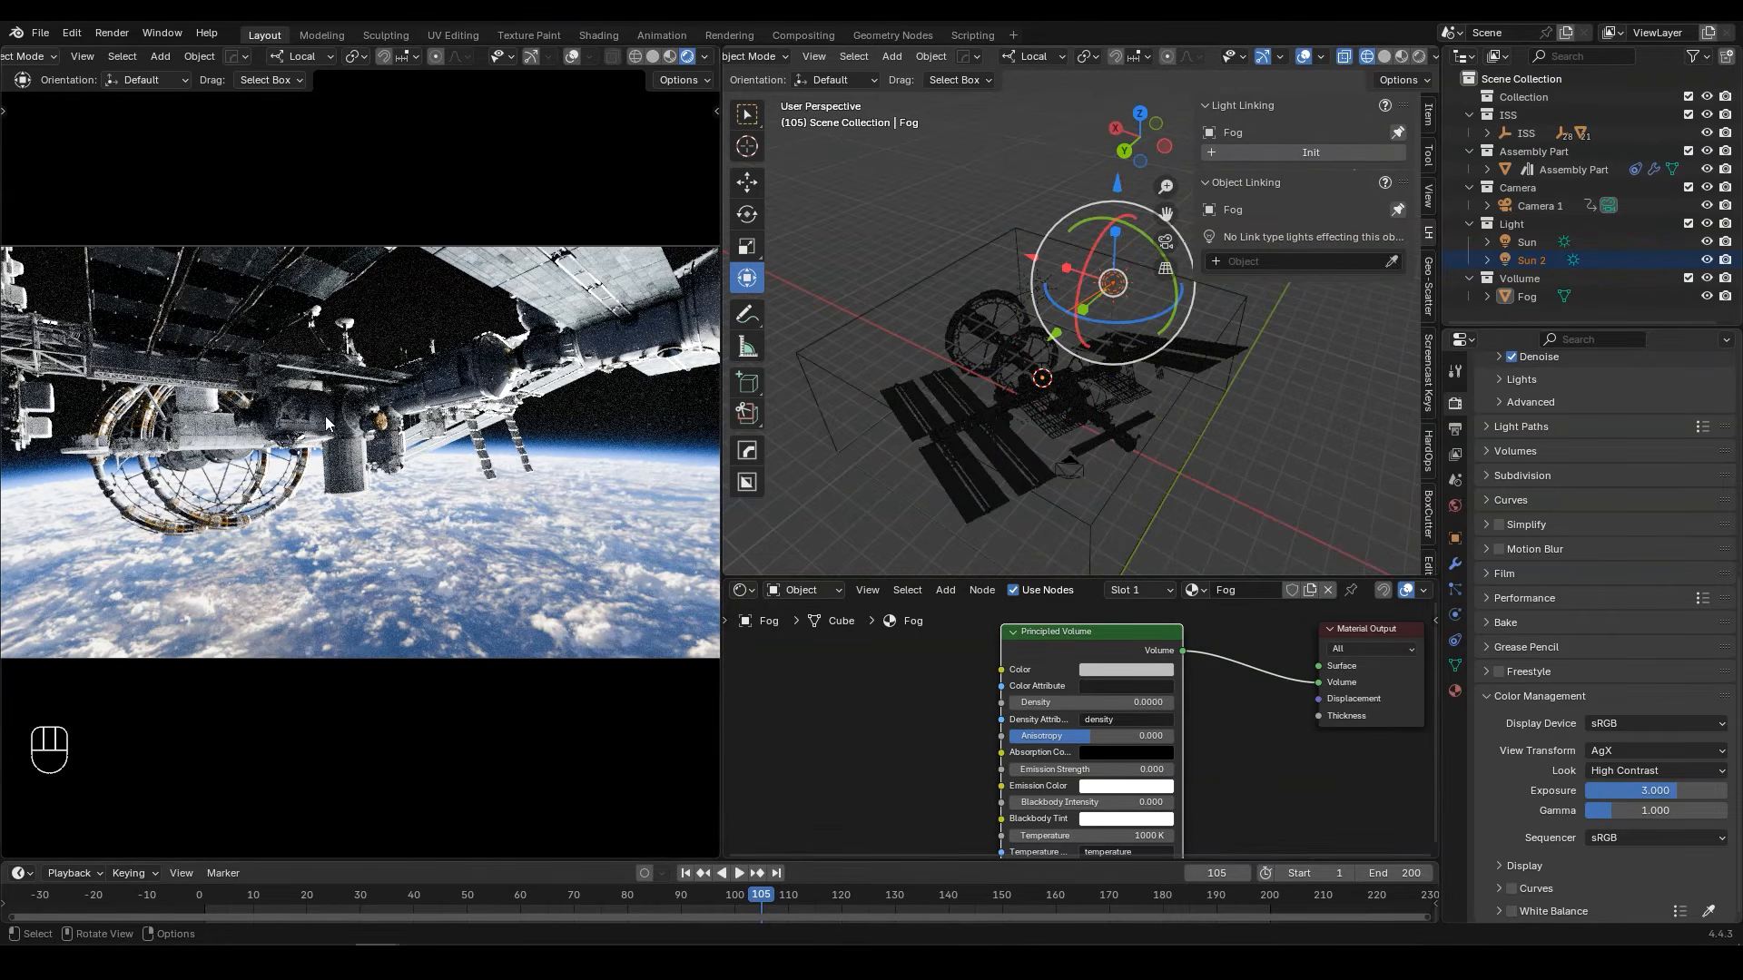
Step: Add the Fog object to Sun 2's light linking
middle_drag(884, 443, 1092, 347)
click(1550, 259)
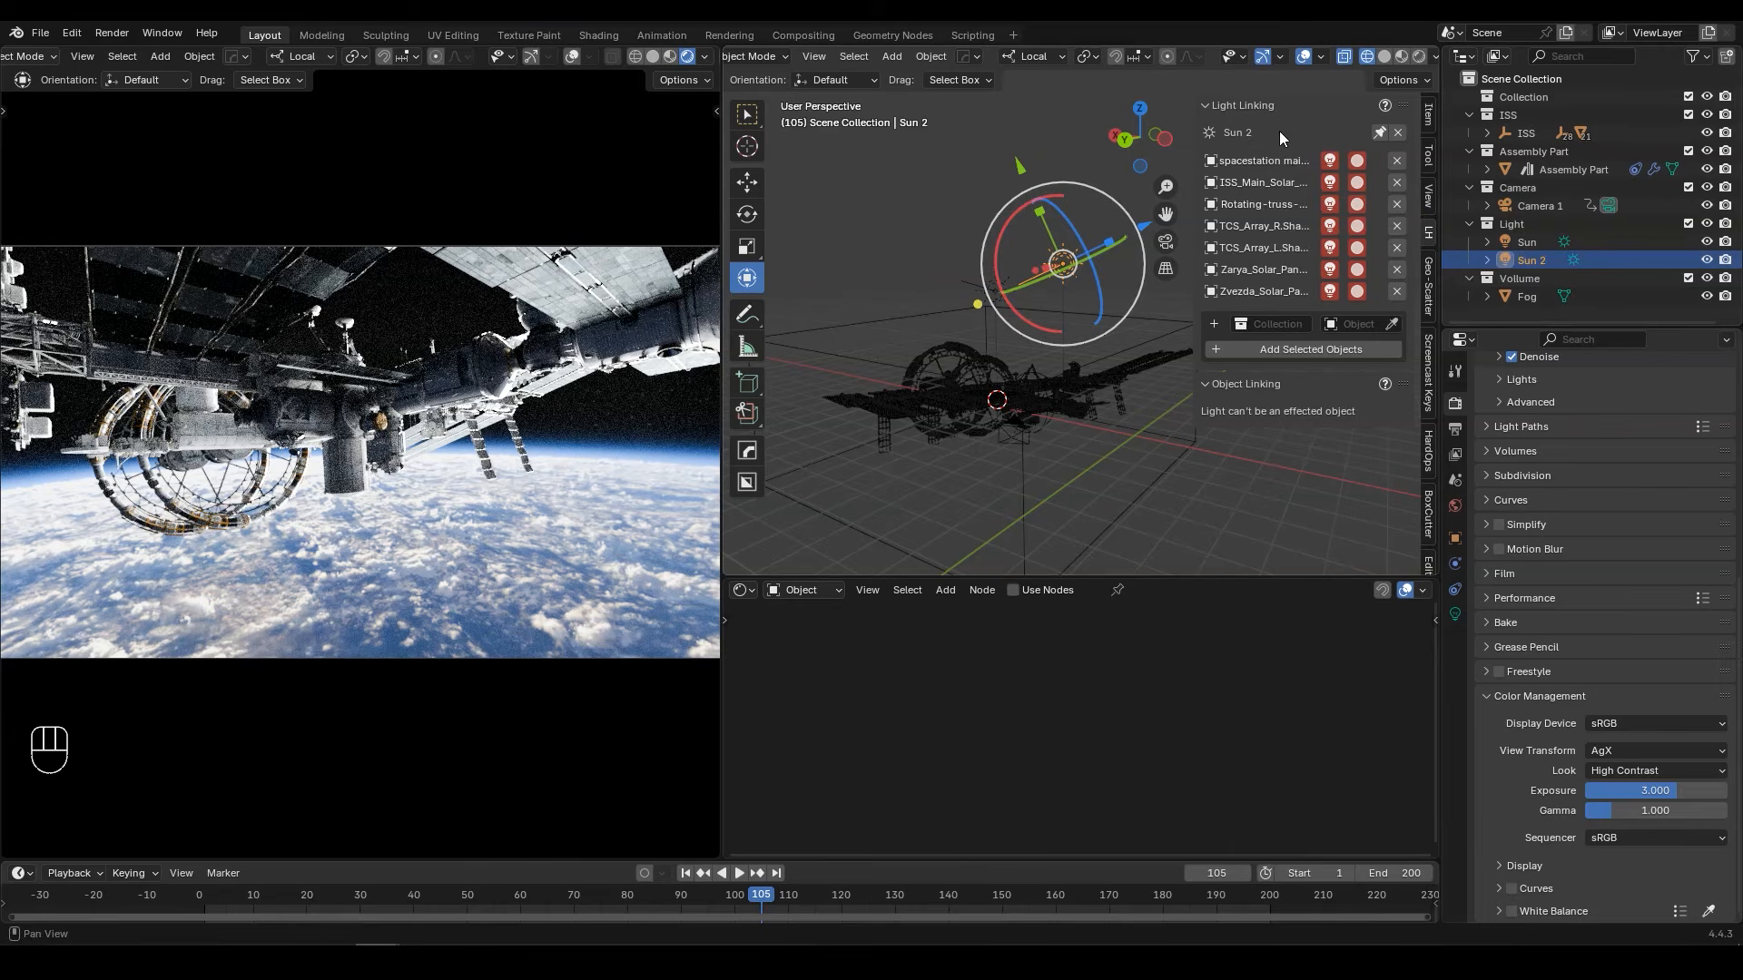
click(1392, 324)
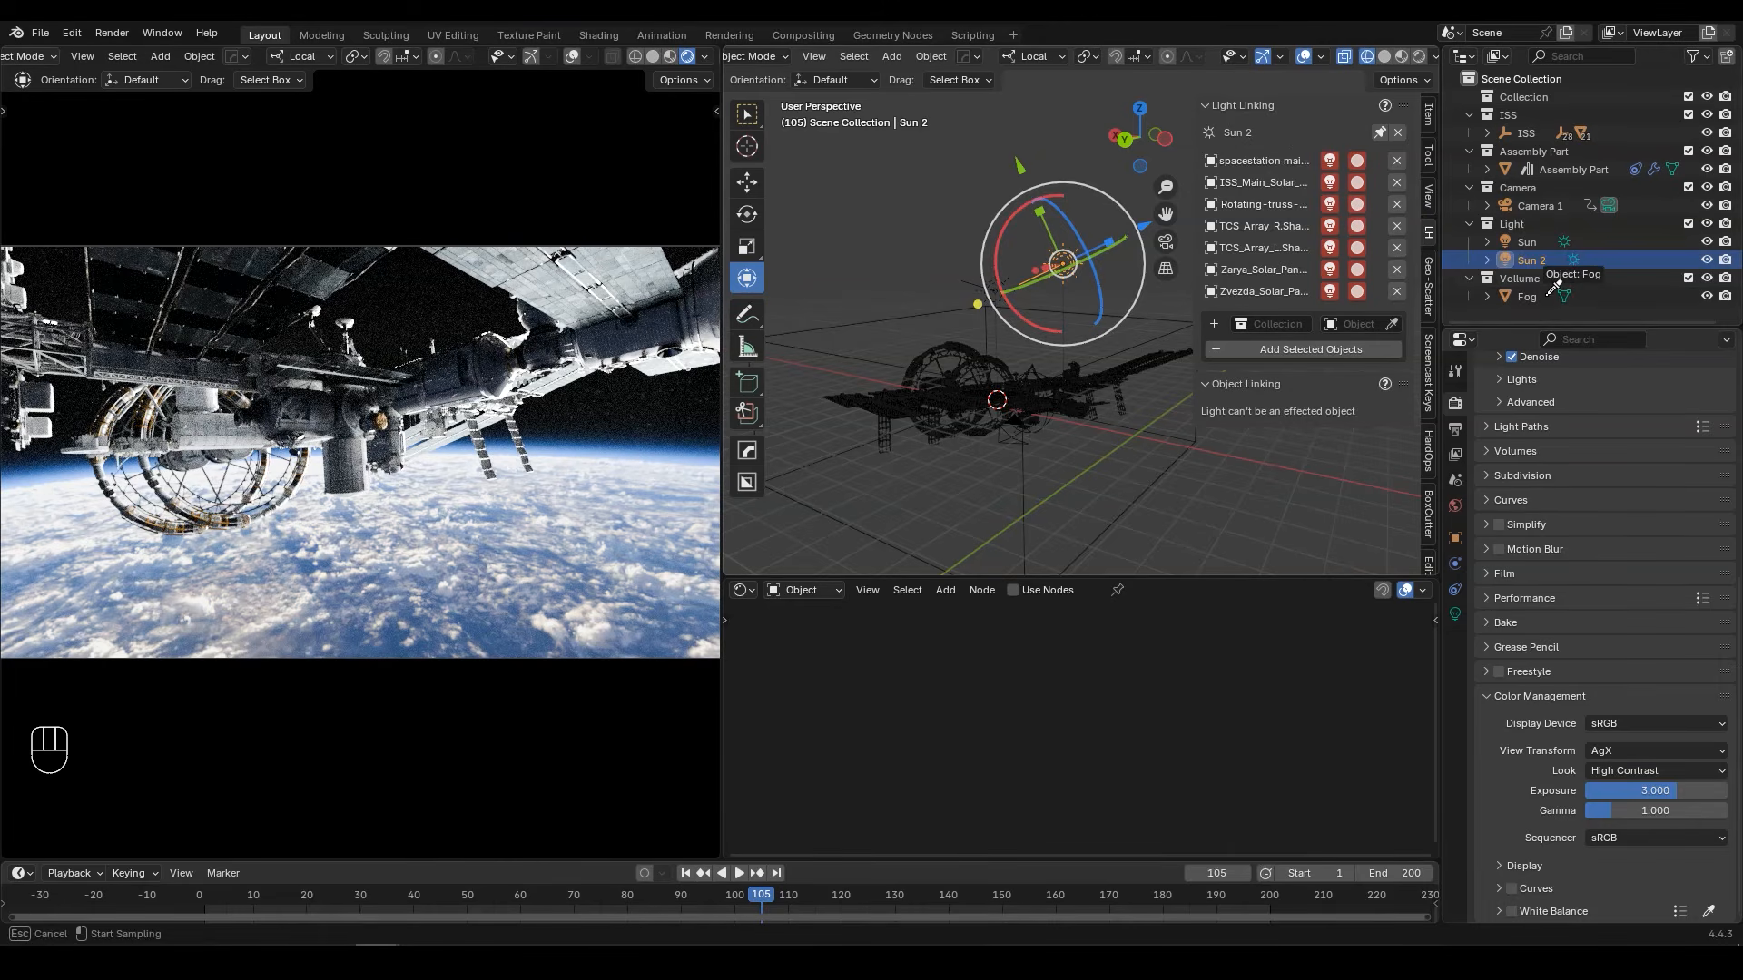
click(1496, 298)
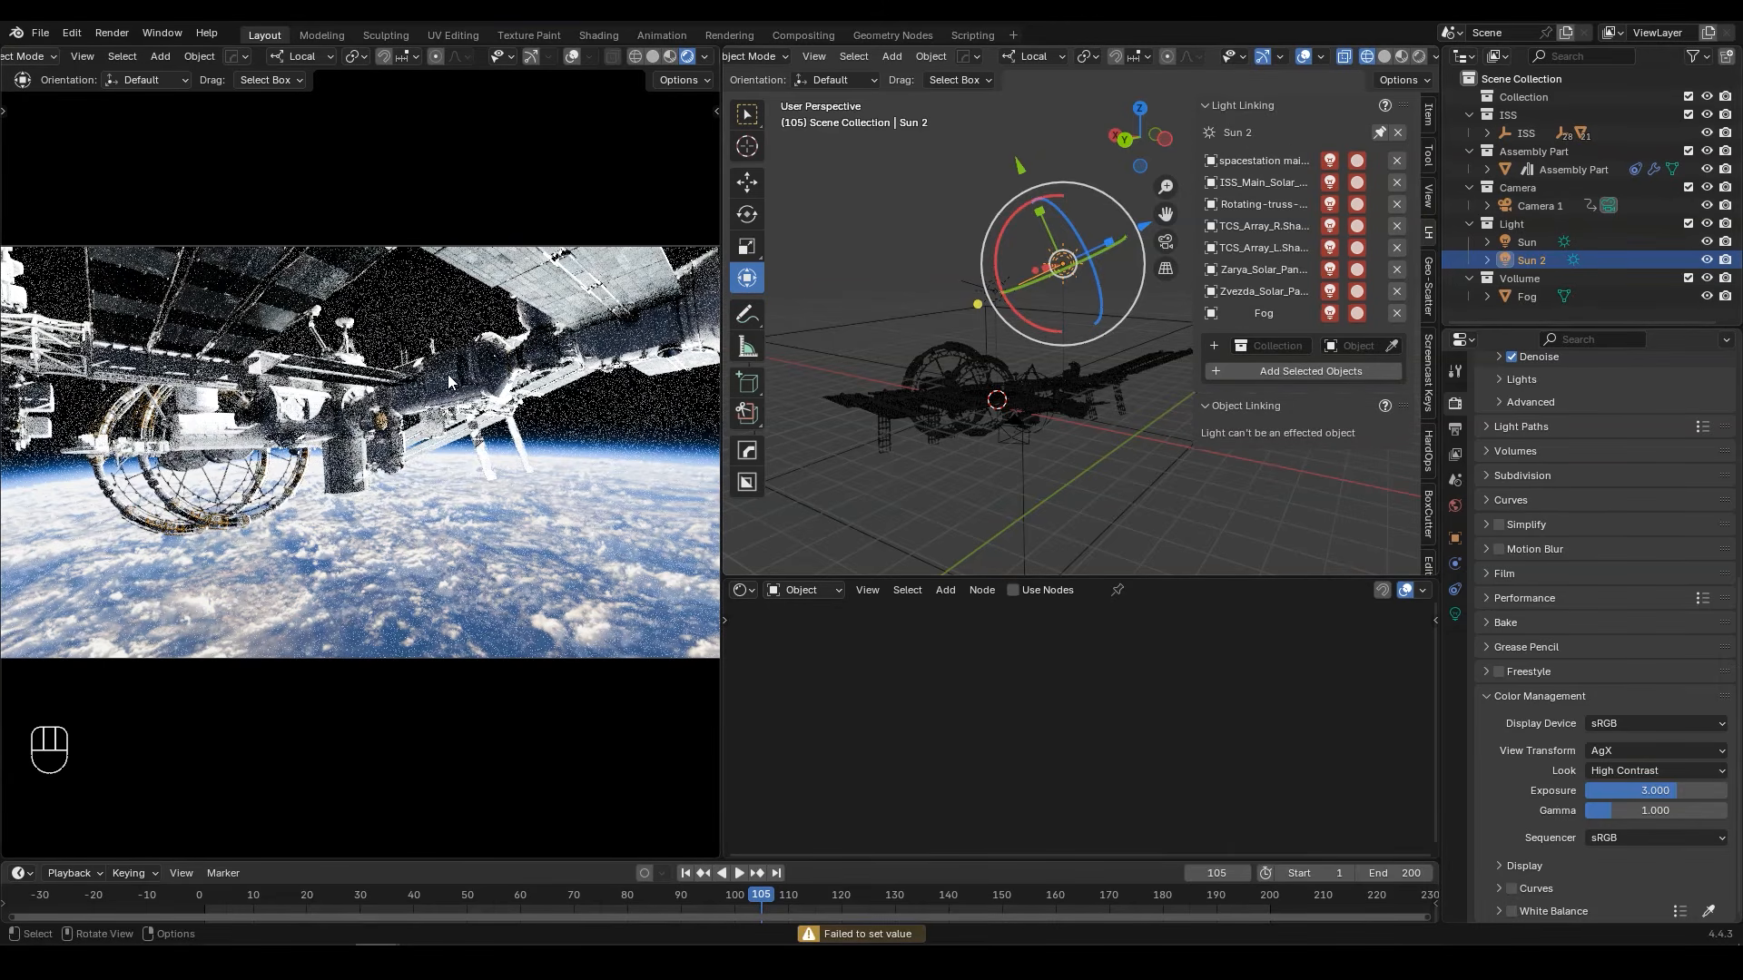
Step: Set the Principled Volume density of the Fog object's material to 0.00003
click(1527, 296)
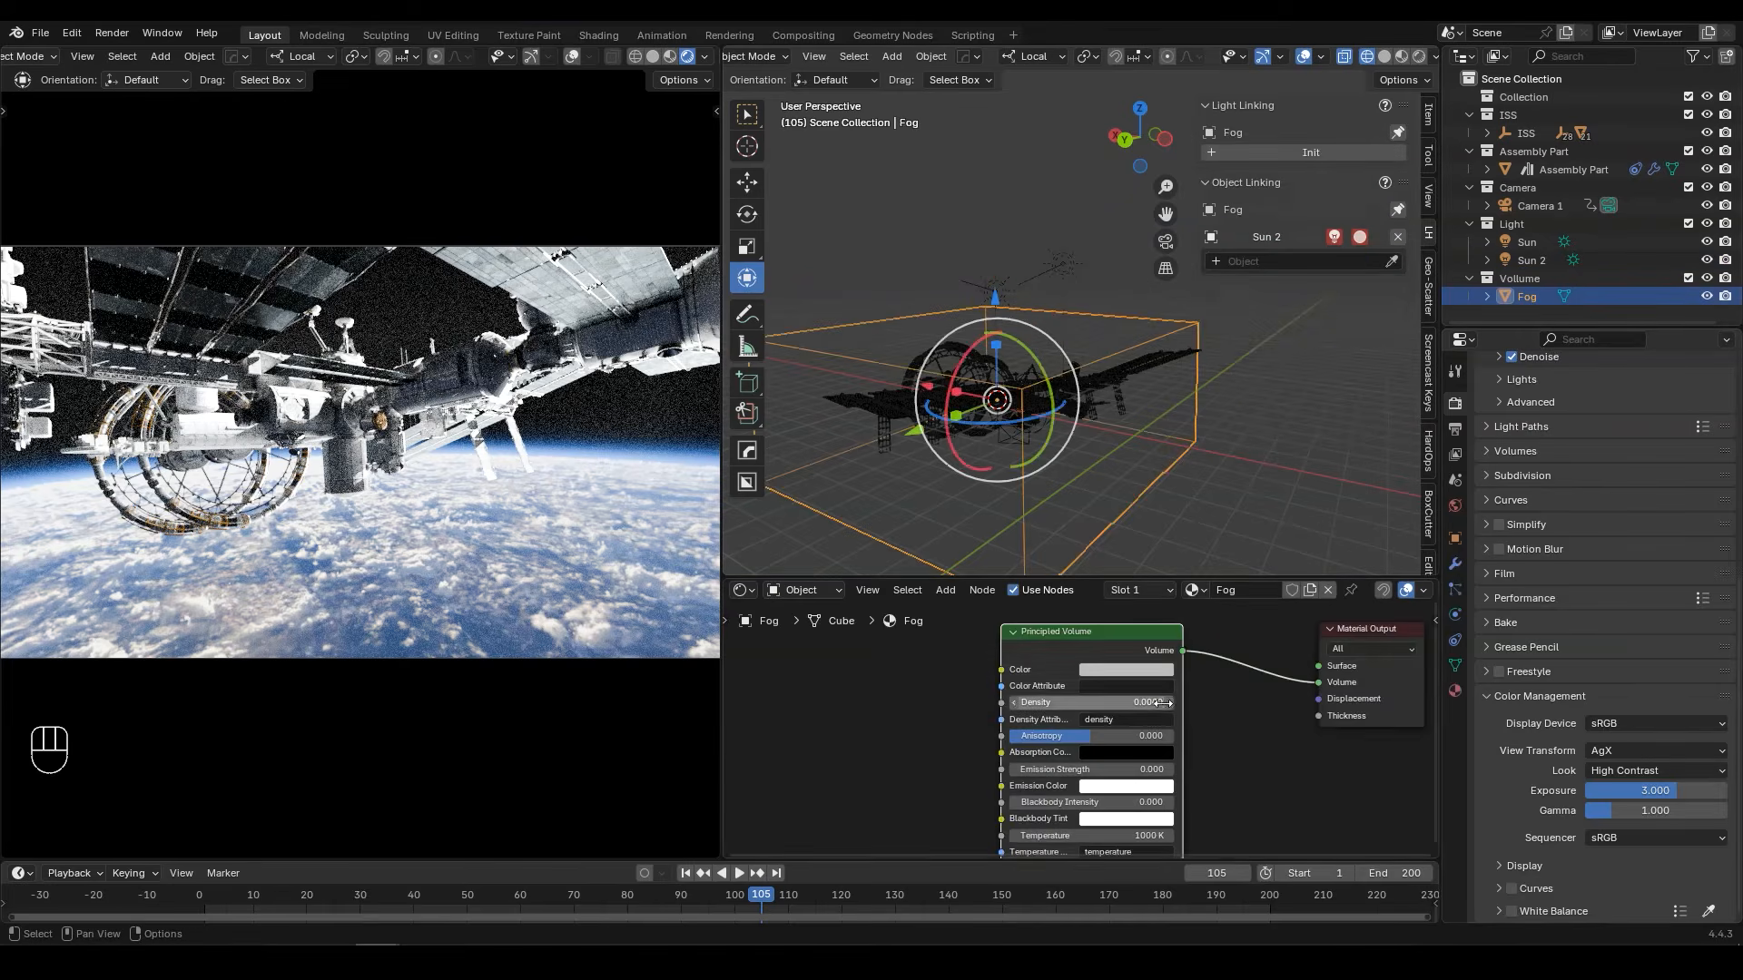
scroll(1090, 676, up, 4)
click(1176, 679)
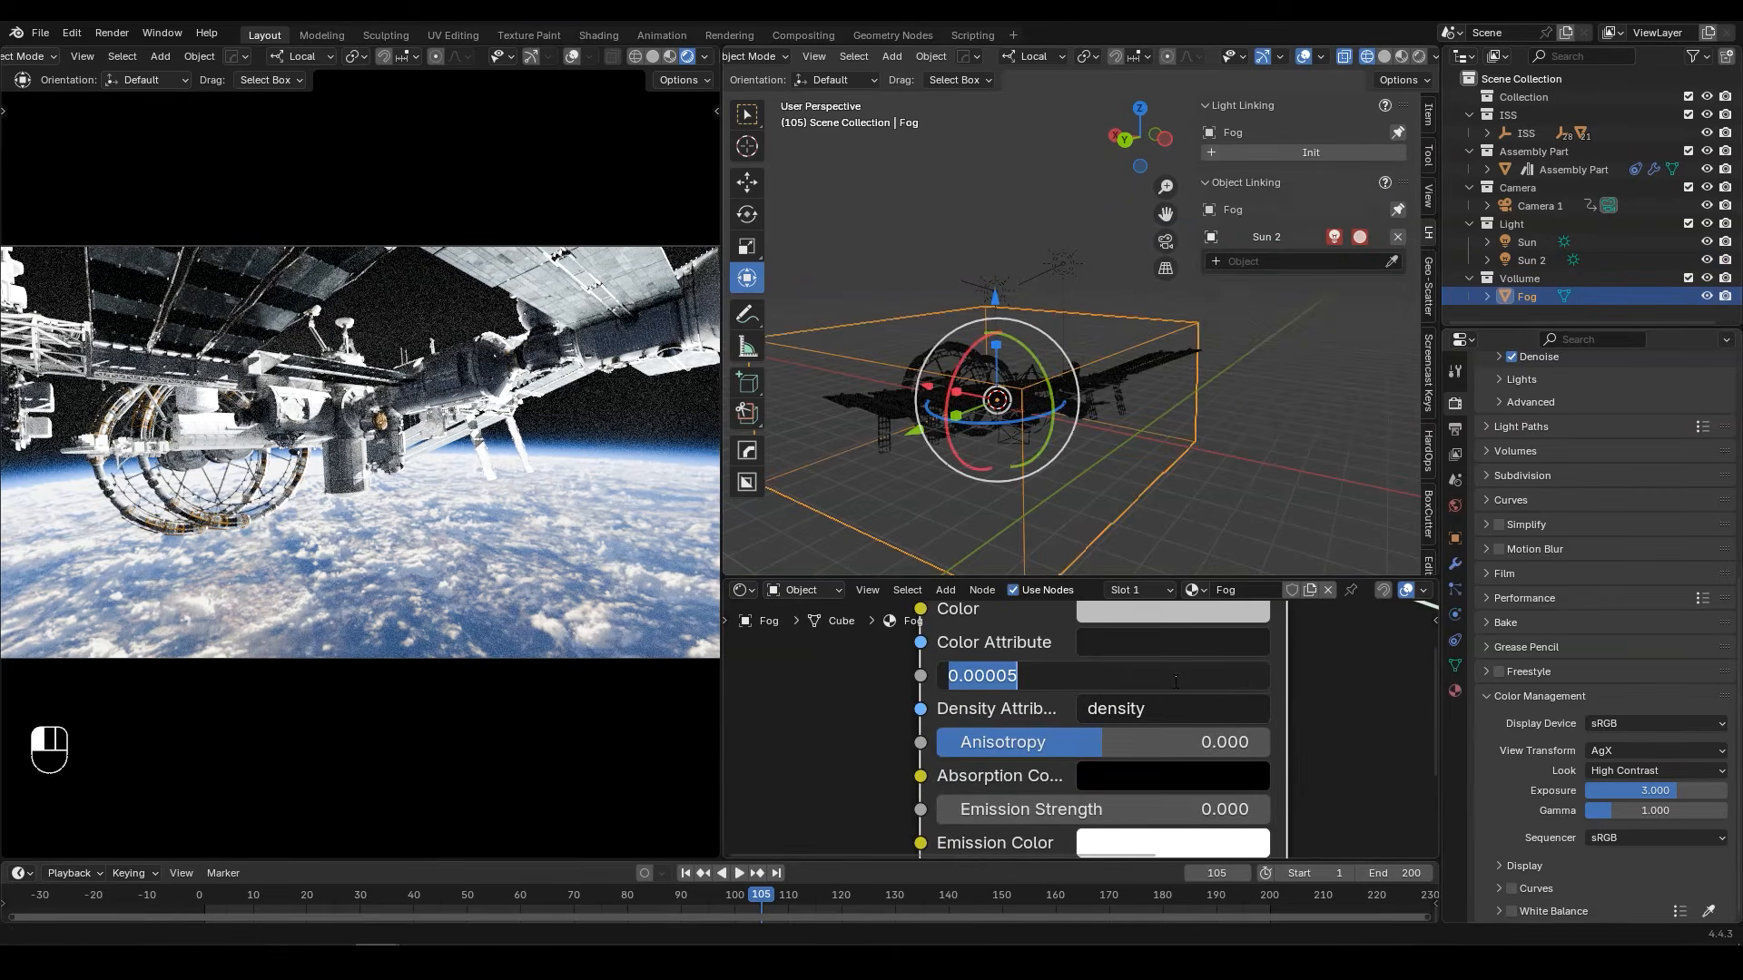
key(End)
key(BackSpace)
text(3)
key(Return)
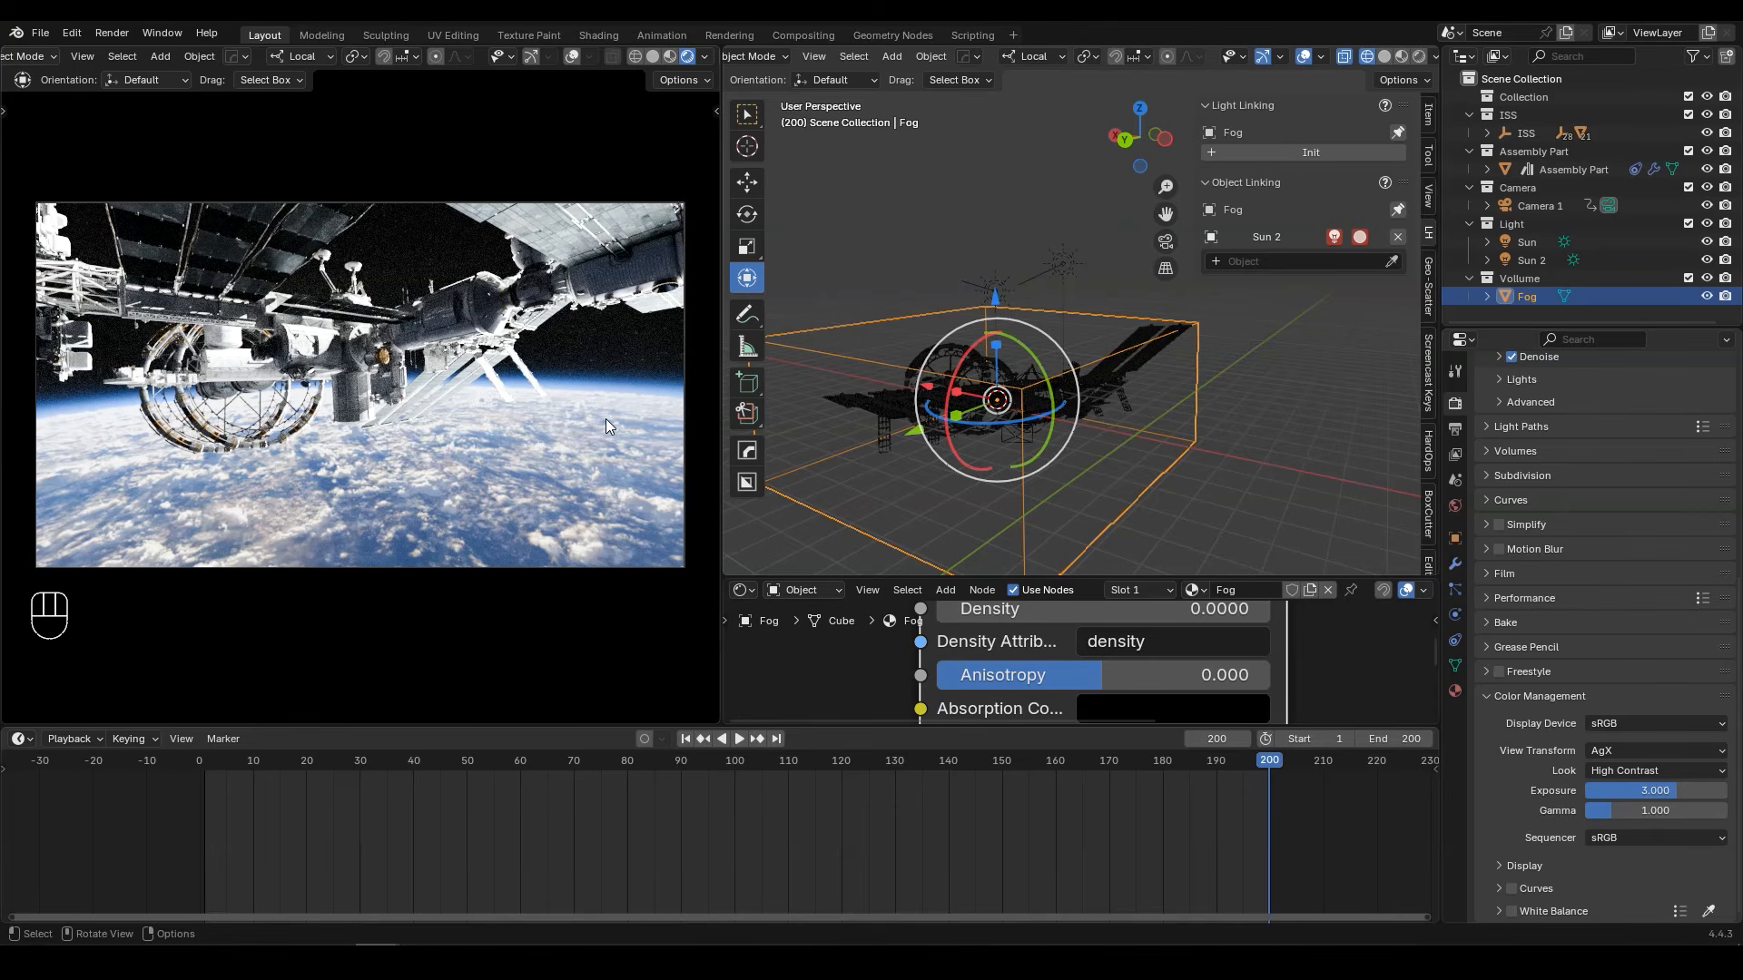
Step: Set the render output resolution to 3000 × 1500 px and save the file
click(1456, 429)
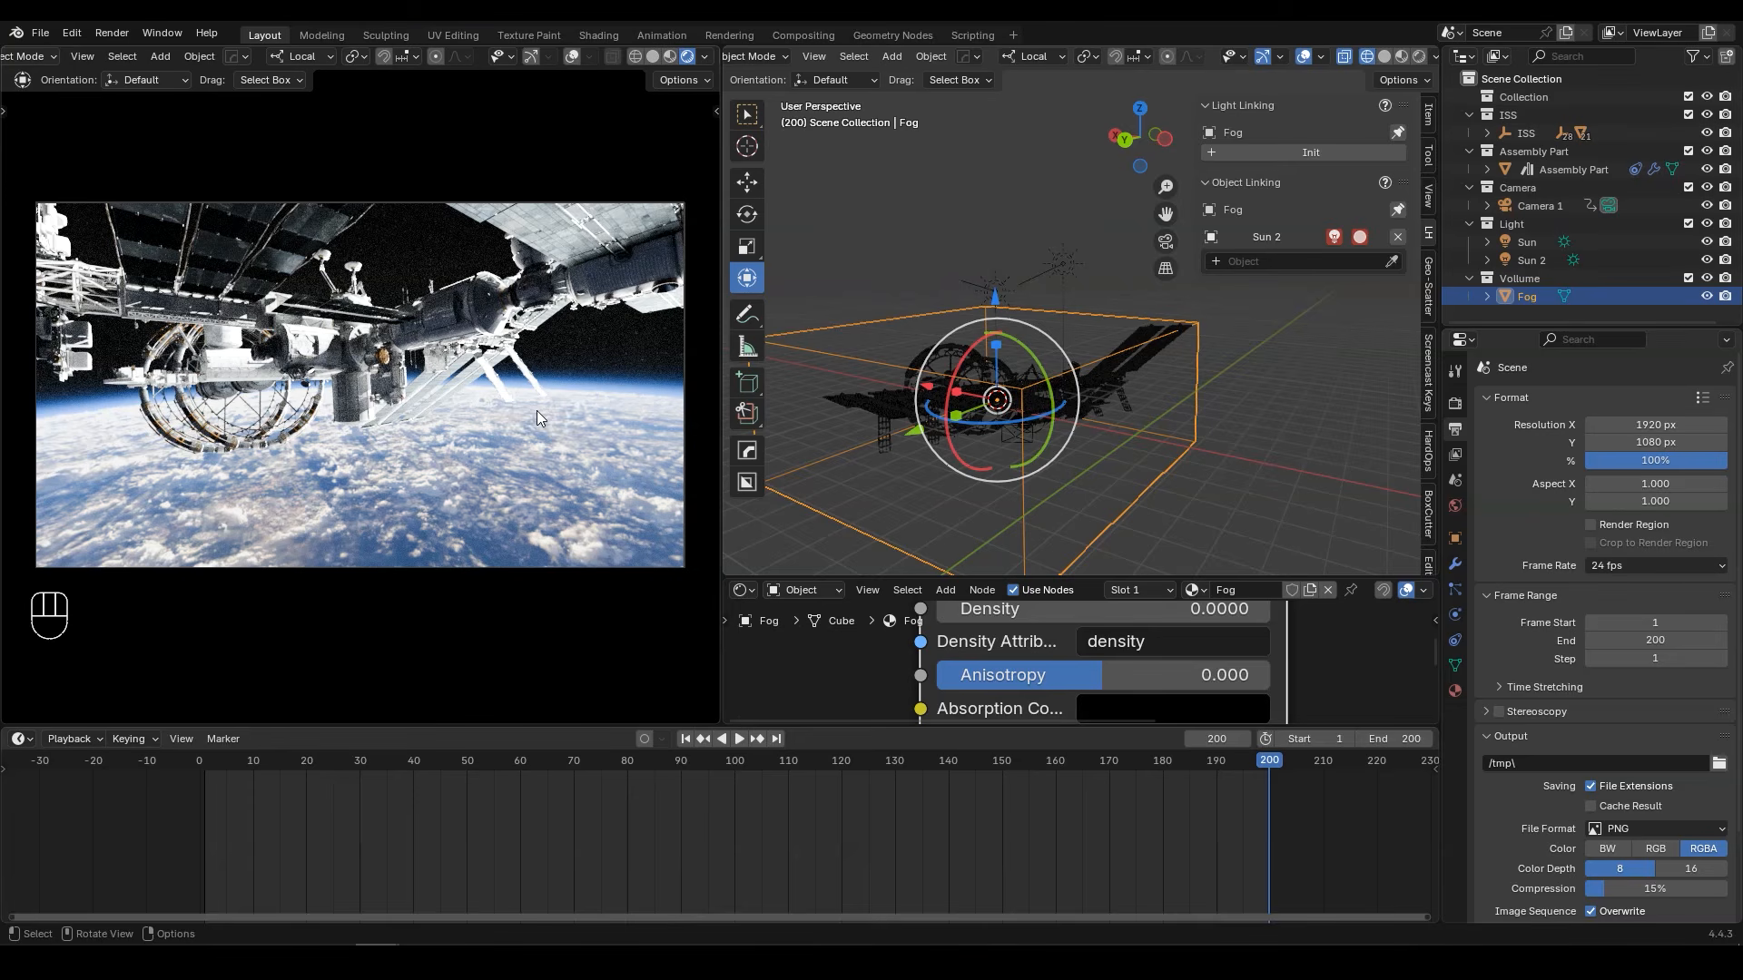
click(1658, 424)
text(3000)
key(Return)
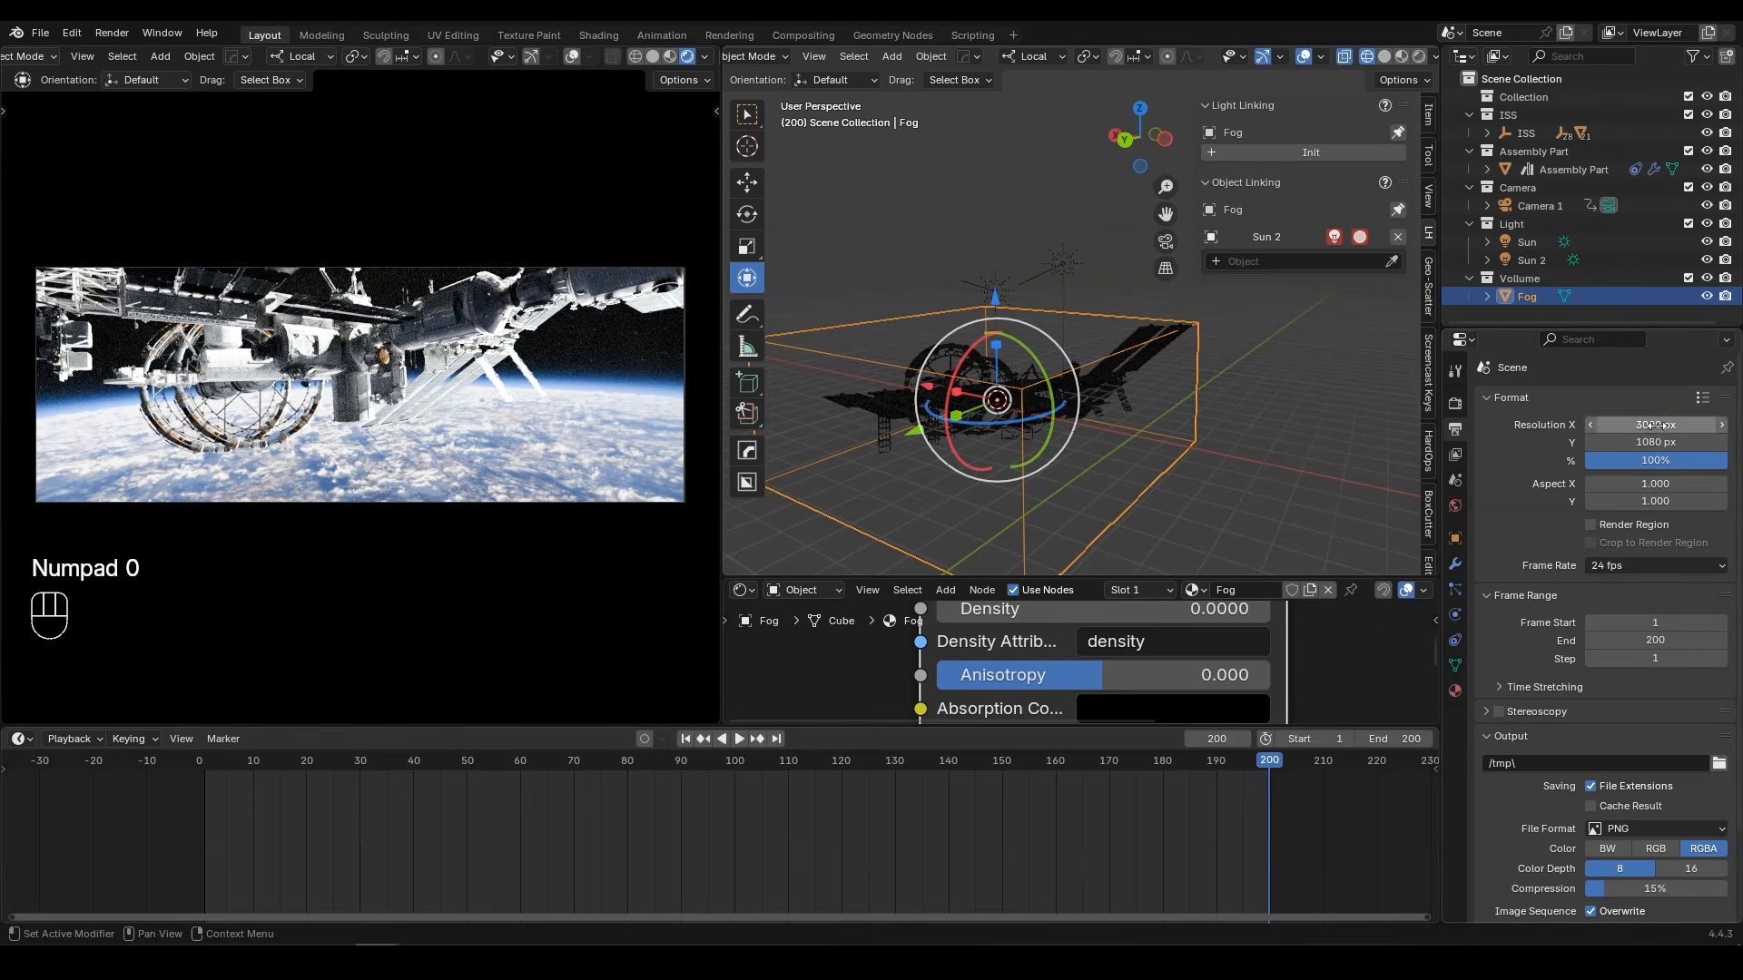
click(1658, 443)
text(1500)
key(Return)
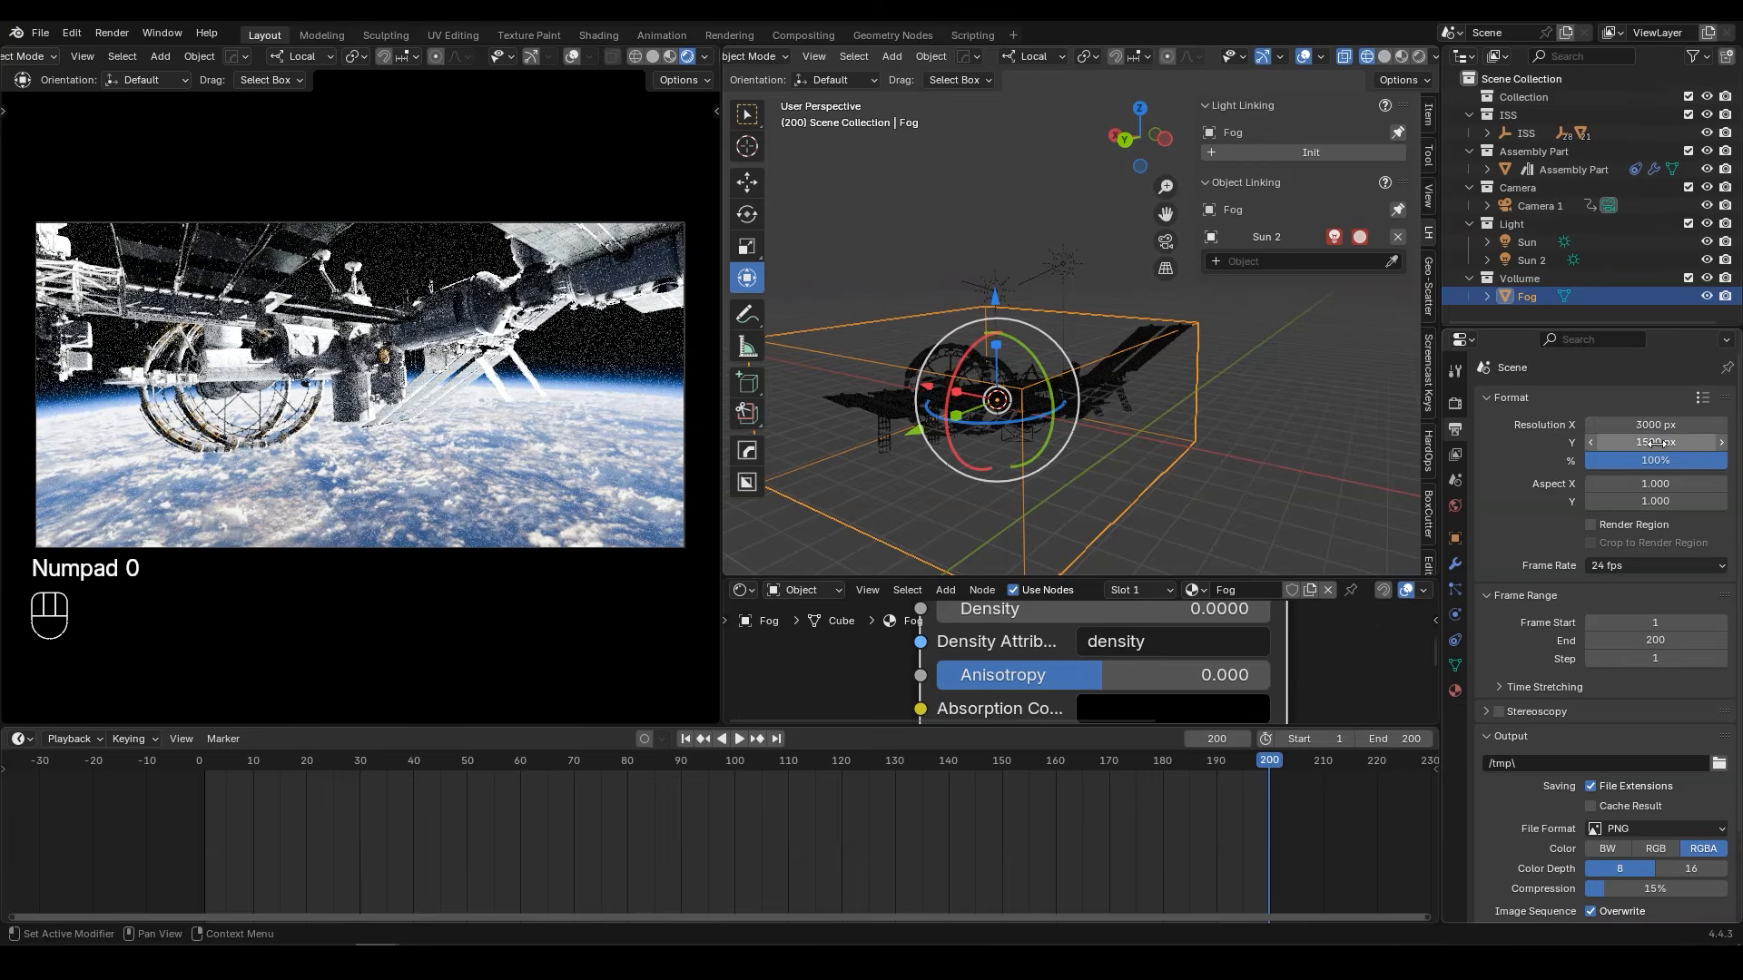
key(ctrl+s)
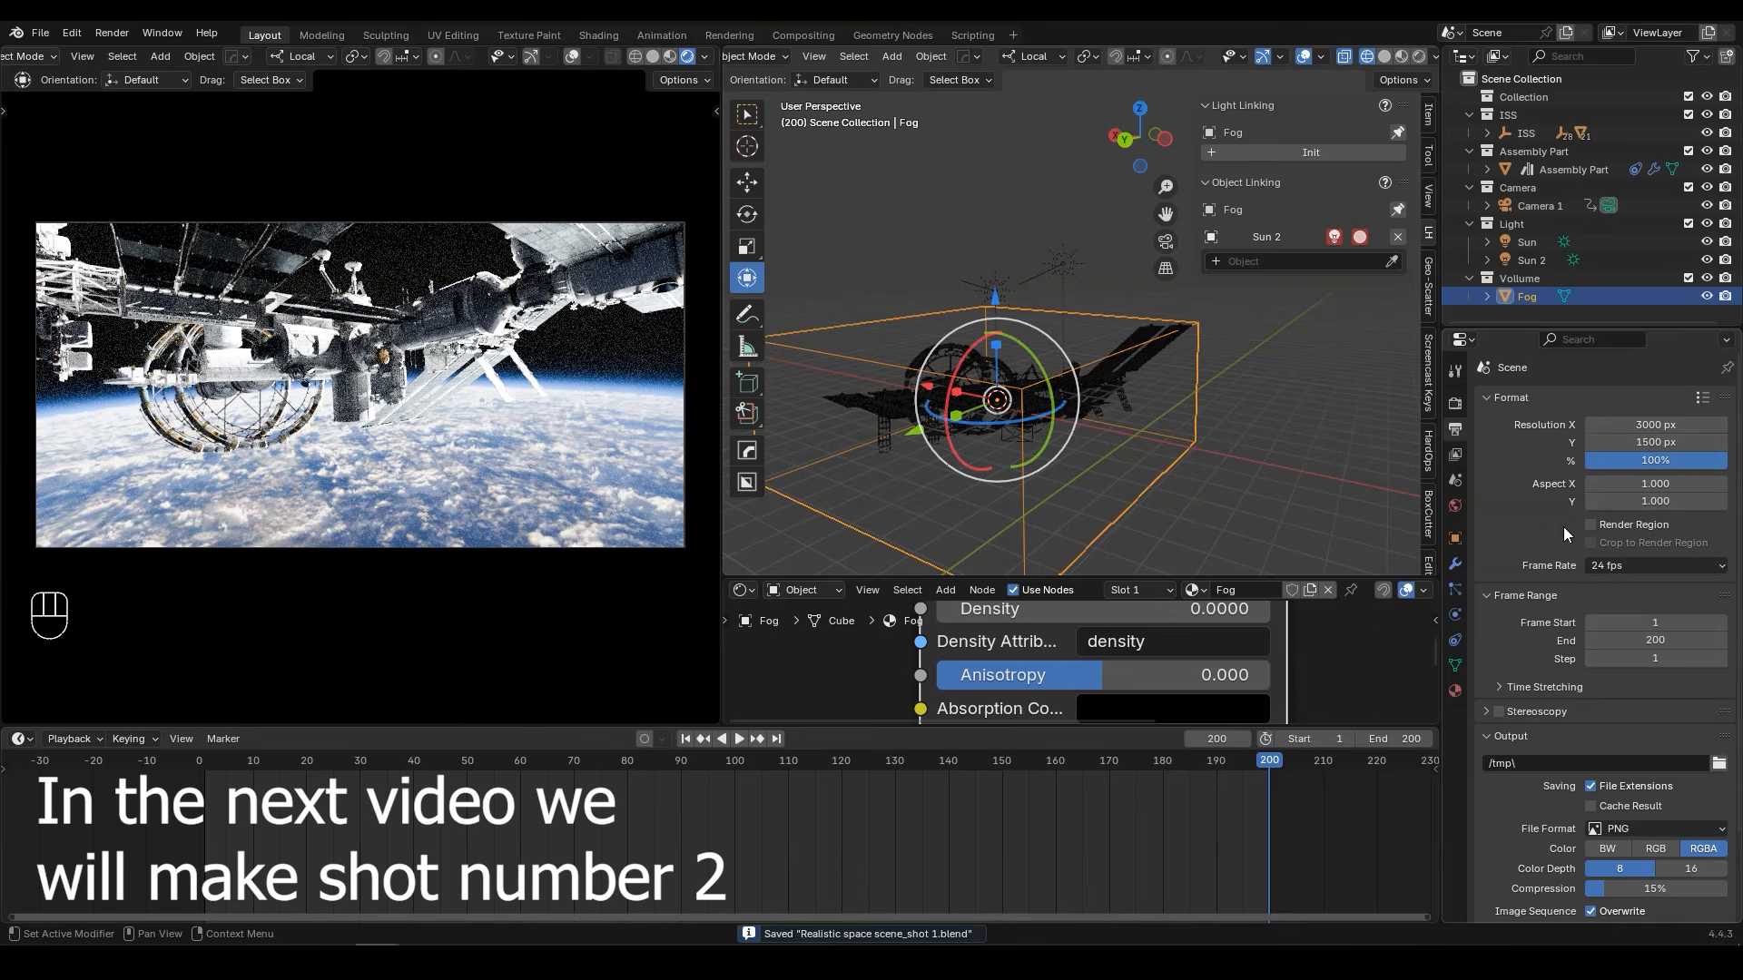
Step: Open the frame rate choices in the scene's output format settings
click(1610, 570)
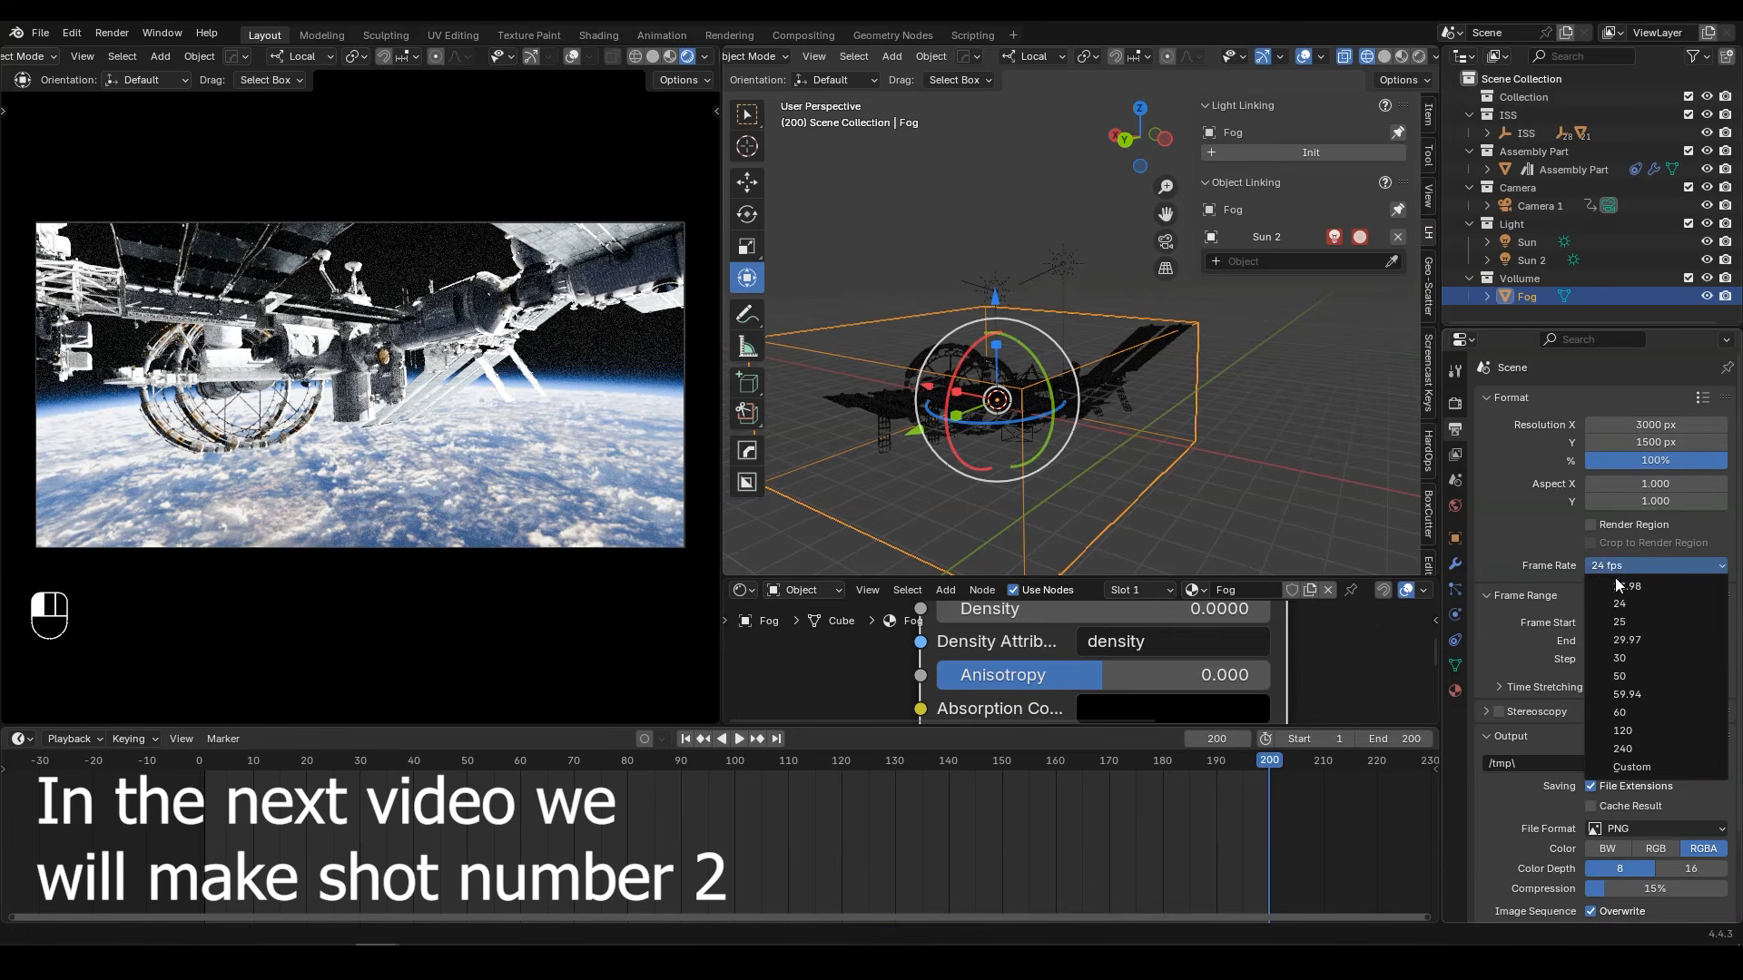